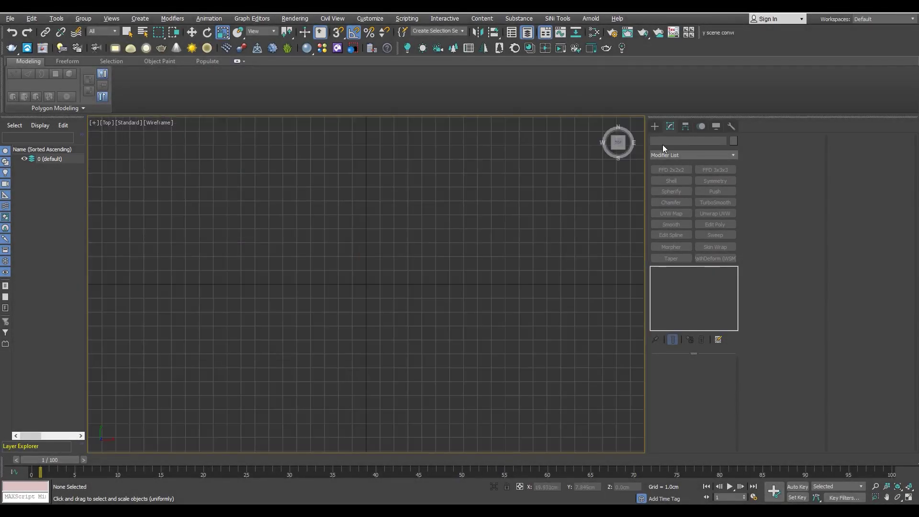
- Draw a sphere at the centre of the Top view
{"action": "left_click", "coordinate": [655, 140]}
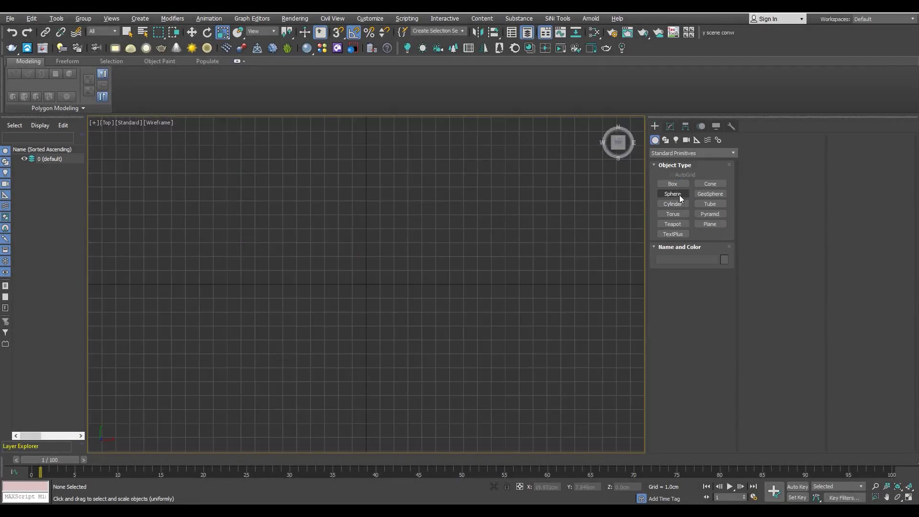
{"action": "left_click", "coordinate": [679, 194]}
{"action": "left_click_drag", "start_coordinate": [366, 285], "coordinate": [433, 340]}
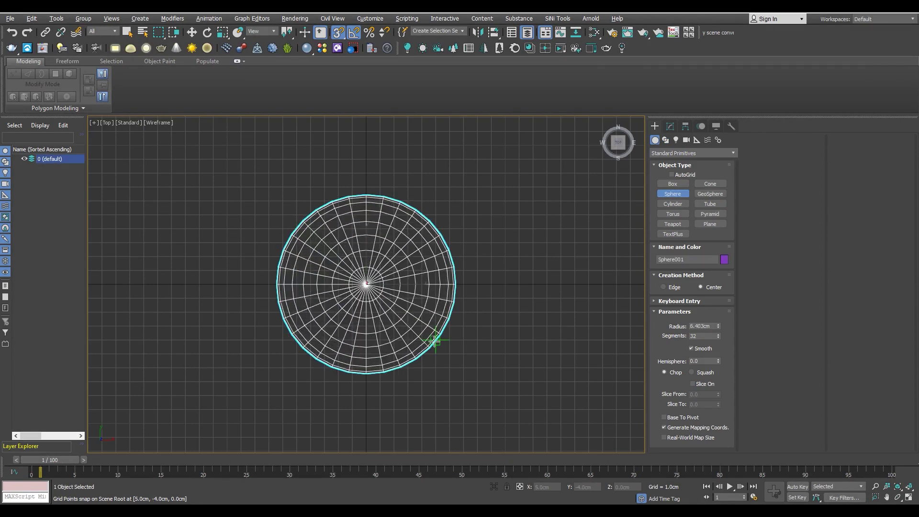
{"action": "key", "text": "r"}
- Raise the sphere in Perspective so it rests on the grid, and frame it
{"action": "key", "text": "alt+w"}
{"action": "key", "text": "alt+w"}
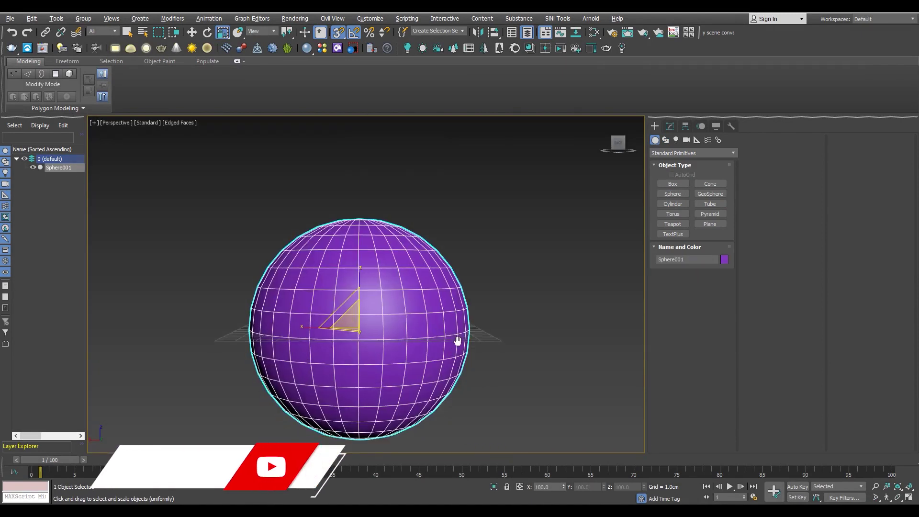
{"action": "scroll", "coordinate": [458, 340], "scroll_direction": "down", "scroll_amount": 3}
{"action": "key", "text": "w"}
{"action": "left_click_drag", "start_coordinate": [358, 300], "coordinate": [359, 216]}
{"action": "key", "text": "z"}
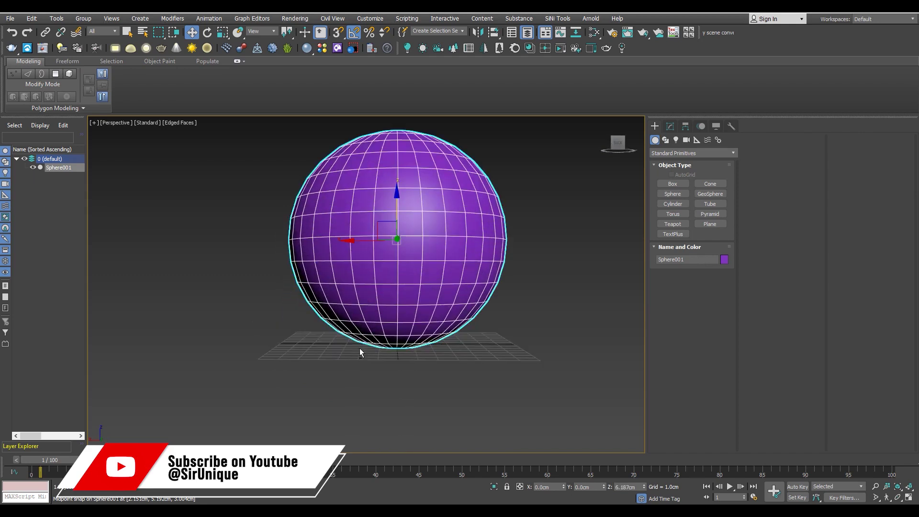
- In Left view, scale the sphere down on Z to about 68%
{"action": "key", "text": "alt+w"}
{"action": "key", "text": "alt+w"}
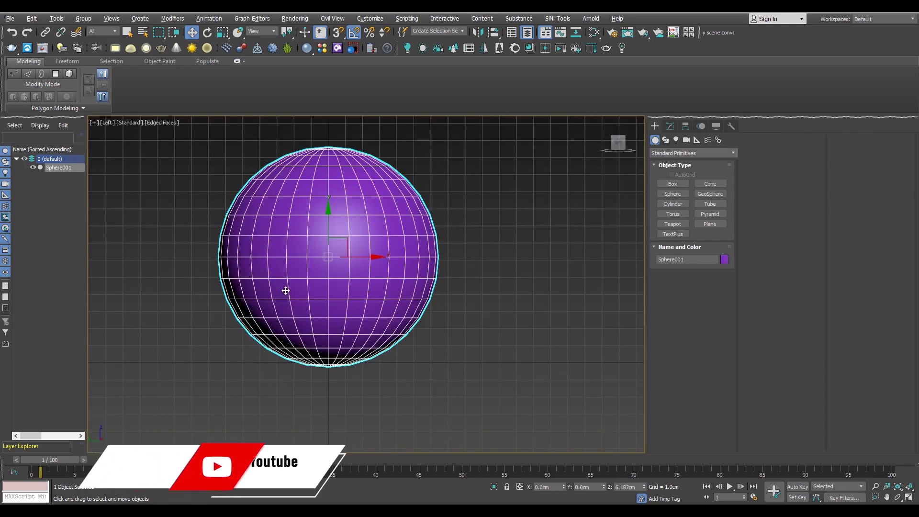
{"action": "key", "text": "r"}
{"action": "left_click_drag", "start_coordinate": [334, 204], "coordinate": [334, 222]}
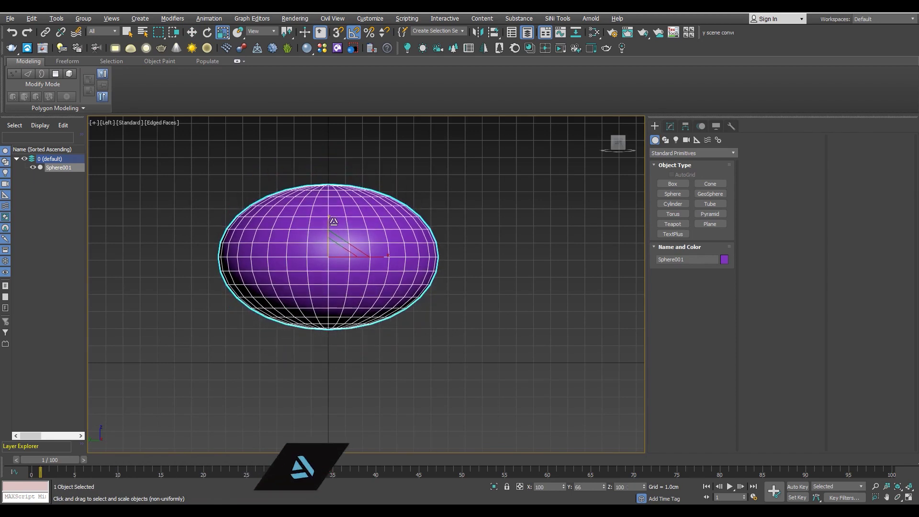
{"action": "right_click", "coordinate": [334, 222]}
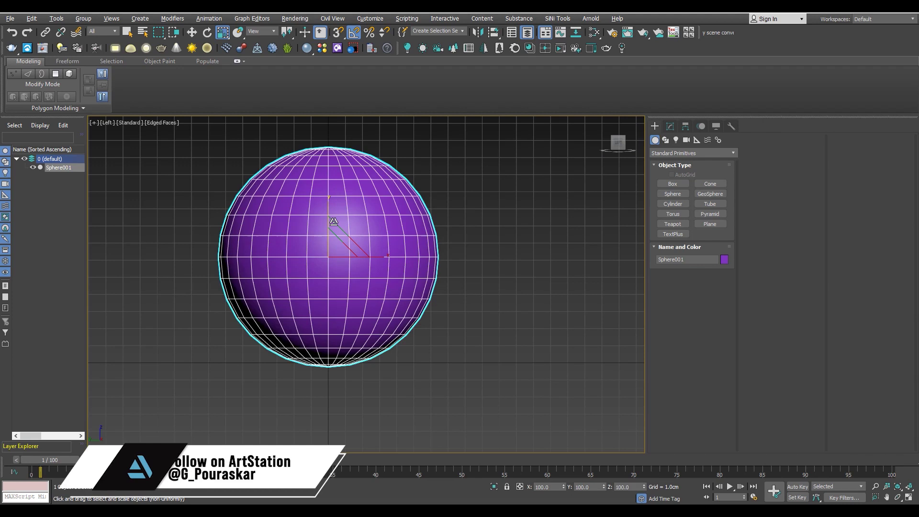
{"action": "scroll", "coordinate": [335, 237], "scroll_direction": "up", "scroll_amount": 2}
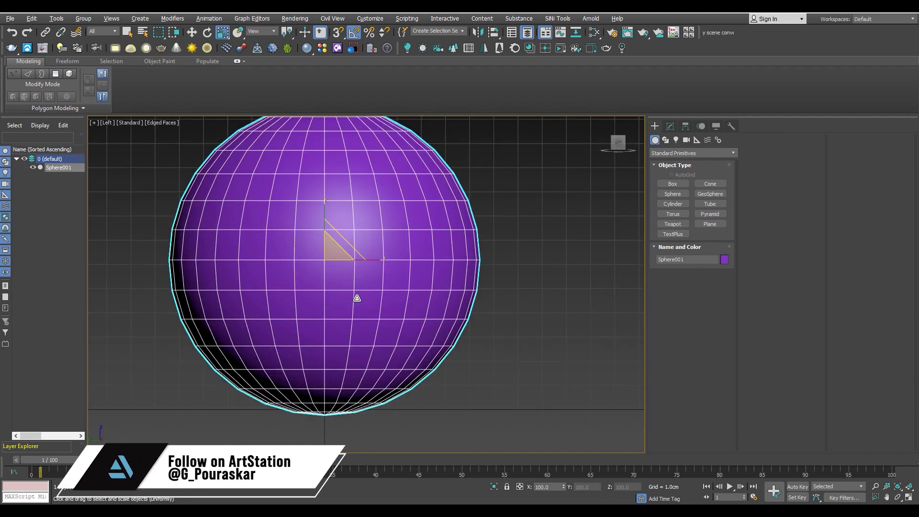
{"action": "left_click_drag", "start_coordinate": [326, 206], "coordinate": [331, 230]}
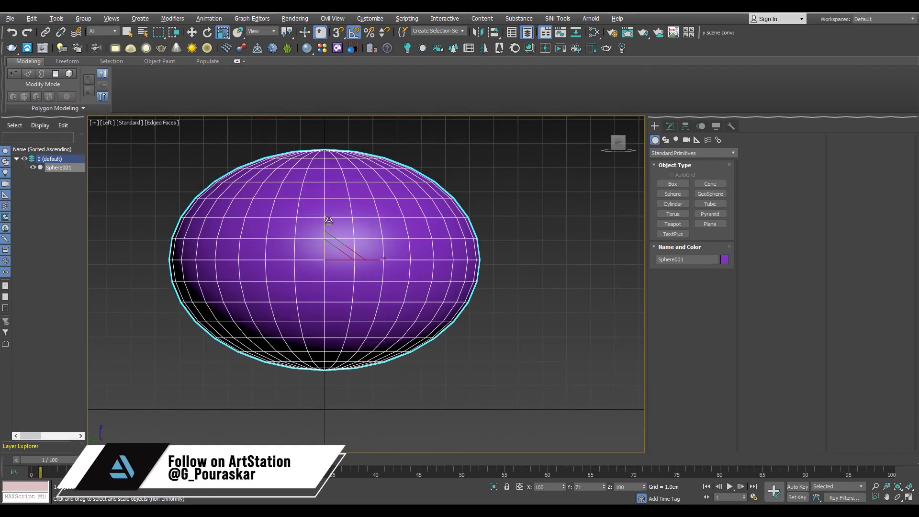
- Orbit around the flattened sphere and stretch it slightly taller, to about 74%
{"action": "key", "text": "alt+w"}
{"action": "key", "text": "alt+w"}
{"action": "middle_click_drag", "start_coordinate": [460, 352], "coordinate": [394, 271], "text": "alt"}
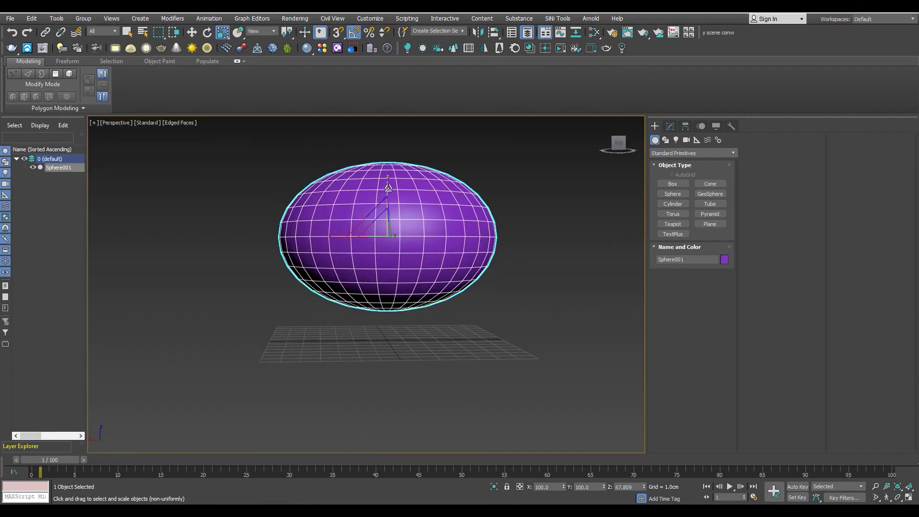
{"action": "left_click_drag", "start_coordinate": [388, 192], "coordinate": [421, 235]}
- Convert the sphere to Editable Poly and delete its upper half, leaving a bowl
{"action": "left_click", "coordinate": [670, 126]}
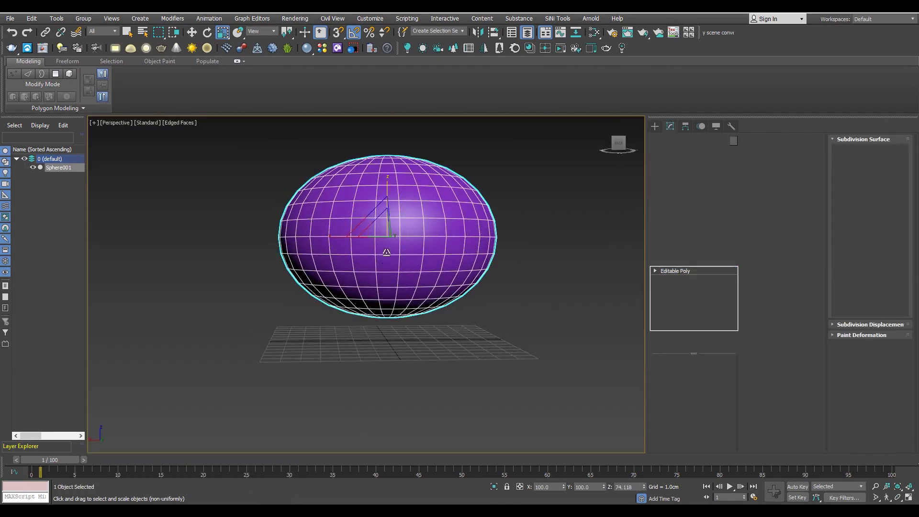
{"action": "scroll", "coordinate": [389, 229], "scroll_direction": "up", "scroll_amount": 3}
{"action": "key", "text": "2"}
{"action": "right_click", "coordinate": [388, 229]}
{"action": "left_click", "coordinate": [485, 194]}
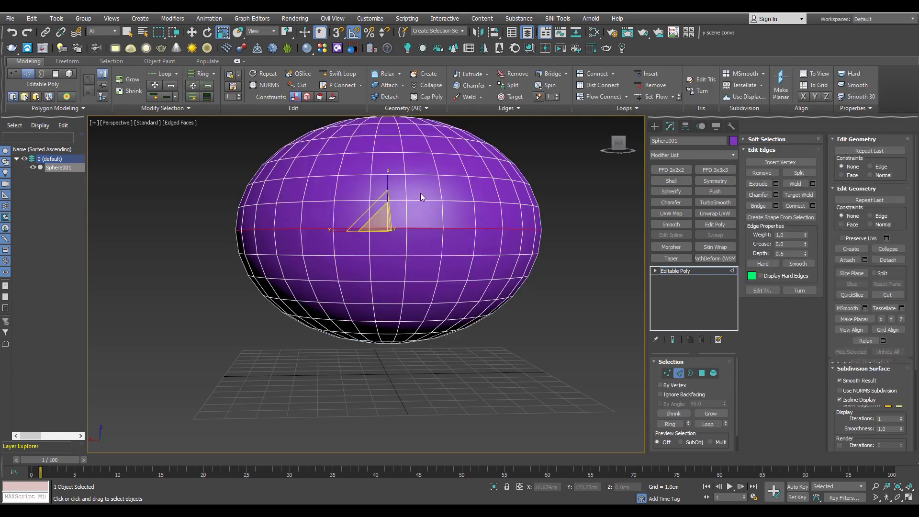
{"action": "left_click", "coordinate": [420, 187]}
{"action": "key", "text": "Delete"}
- Turn one vertical edge loop of the bowl into a linear shape, Shape001
{"action": "key", "text": "alt+w"}
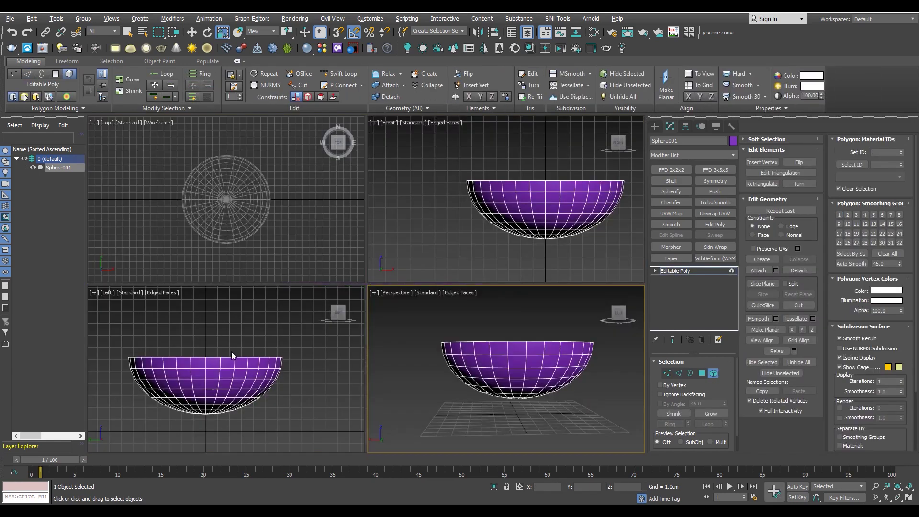
{"action": "key", "text": "alt+w"}
{"action": "left_click", "coordinate": [354, 272]}
{"action": "key", "text": "2"}
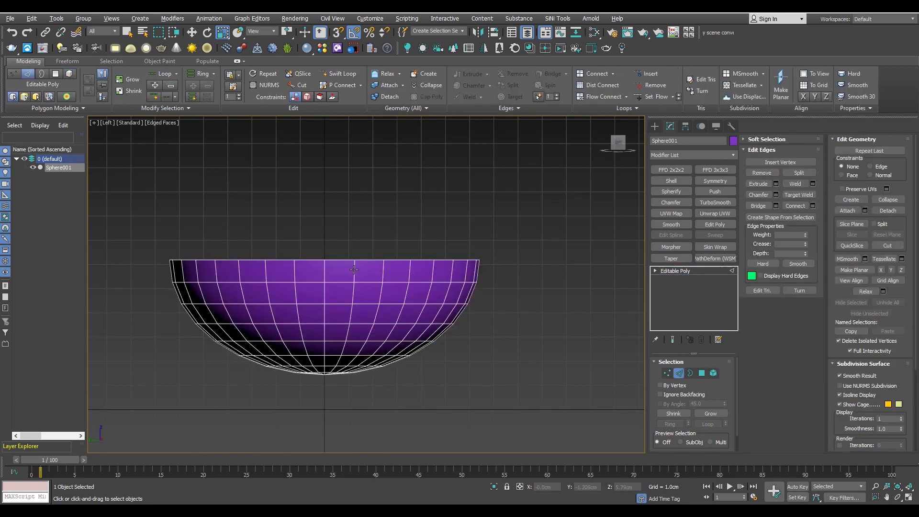
{"action": "double_click", "coordinate": [295, 269]}
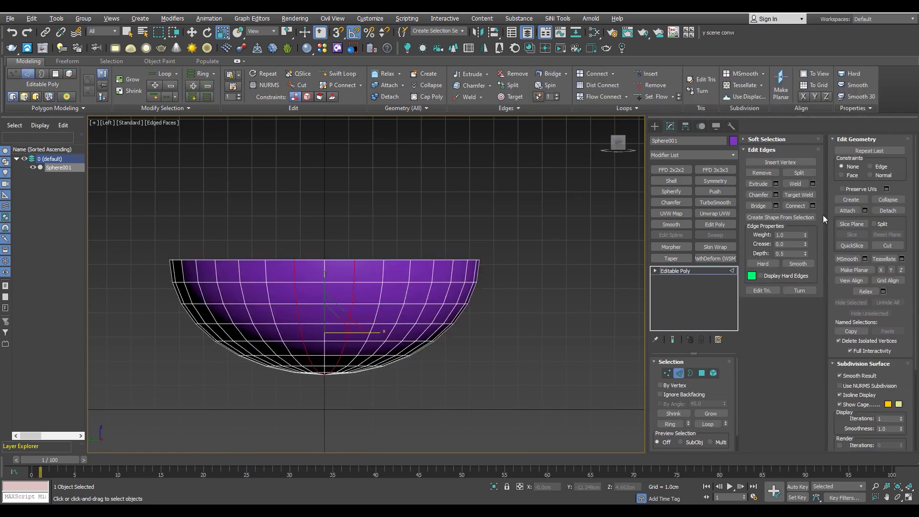
{"action": "left_click", "coordinate": [807, 220]}
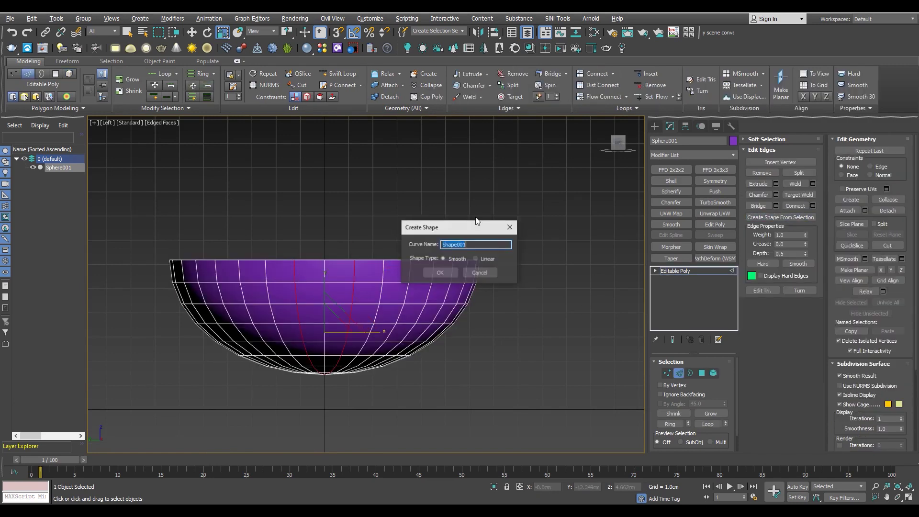
{"action": "left_click", "coordinate": [446, 273]}
- Select the new Shape001 curve and isolate it
{"action": "left_click", "coordinate": [676, 271]}
{"action": "scroll", "coordinate": [362, 270], "scroll_direction": "up", "scroll_amount": 2}
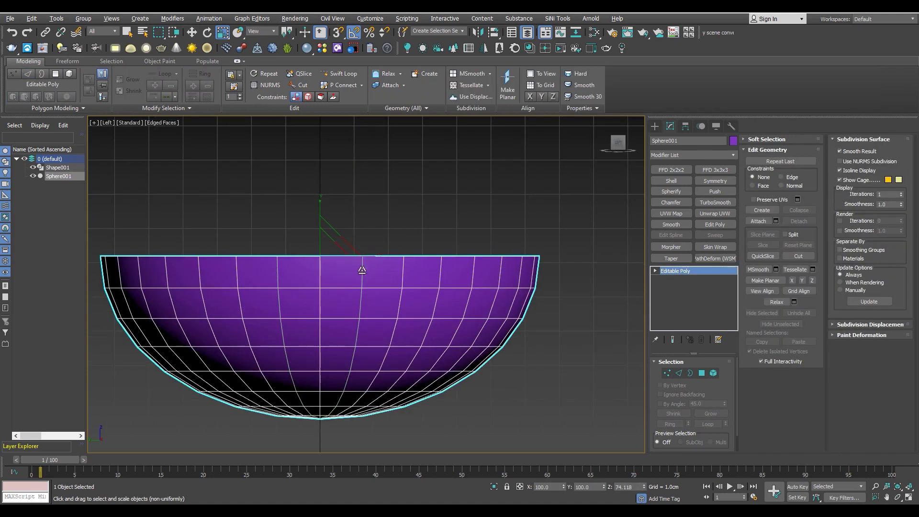
{"action": "left_click", "coordinate": [363, 271]}
{"action": "key", "text": "alt+q"}
- Show the bowl again, start a line from its rim, then cancel it
{"action": "scroll", "coordinate": [470, 203], "scroll_direction": "down", "scroll_amount": 4}
{"action": "key", "text": "alt+q"}
{"action": "middle_click_drag", "start_coordinate": [469, 222], "coordinate": [447, 292]}
{"action": "left_click", "coordinate": [655, 126]}
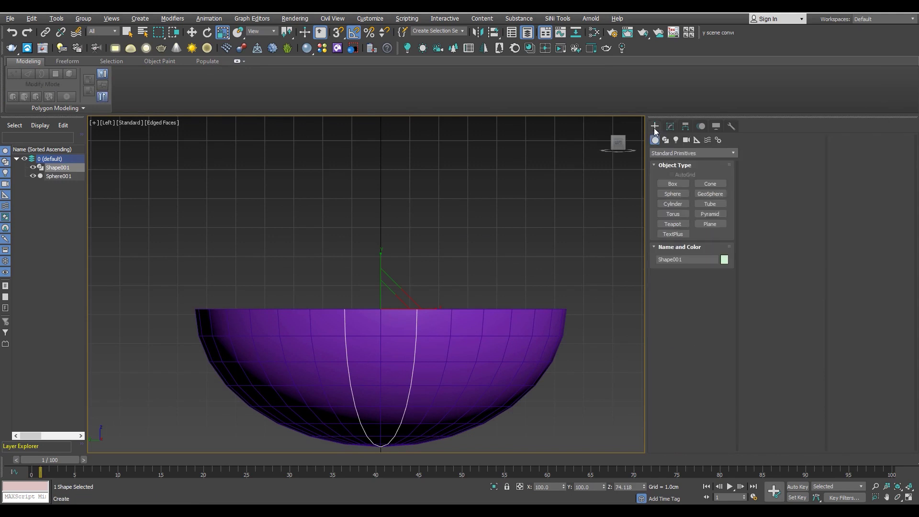
{"action": "left_click", "coordinate": [666, 139]}
{"action": "left_click", "coordinate": [673, 191]}
{"action": "scroll", "coordinate": [402, 307], "scroll_direction": "up", "scroll_amount": 2}
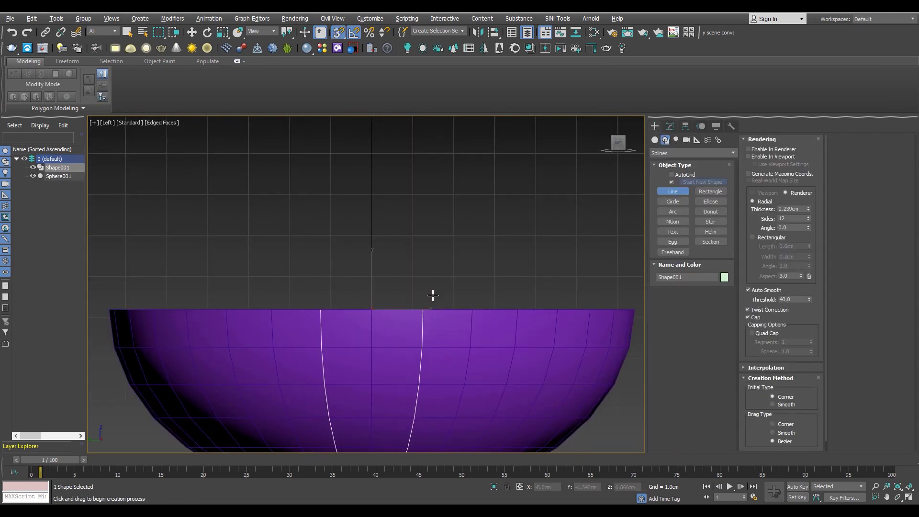
{"action": "left_click", "coordinate": [424, 308]}
{"action": "right_click", "coordinate": [409, 263]}
- Try an arc between the curve's upper ends, cancel it, and hide the bowl
{"action": "left_click", "coordinate": [673, 211]}
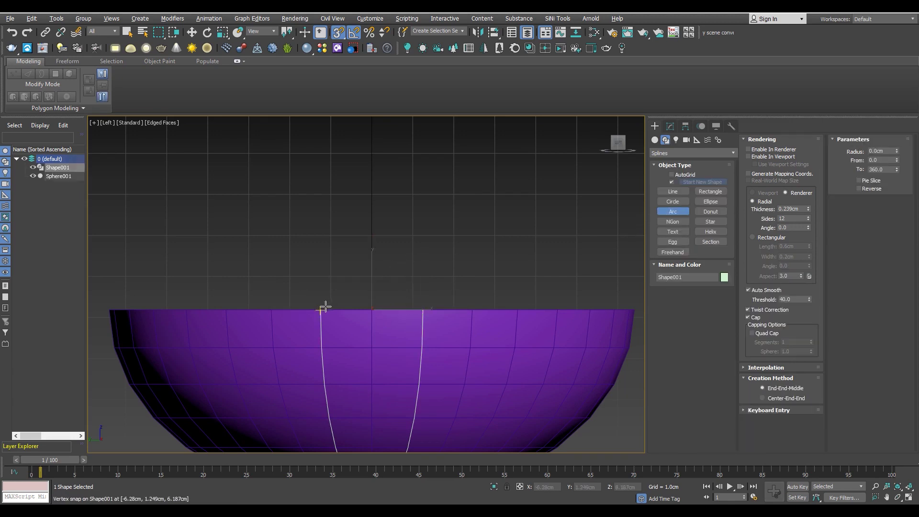
{"action": "mouse_move", "coordinate": [318, 307]}
{"action": "left_mouse_down"}
{"action": "mouse_move", "coordinate": [335, 268]}
{"action": "mouse_move", "coordinate": [329, 236]}
{"action": "mouse_move", "coordinate": [304, 205]}
{"action": "left_mouse_up"}
{"action": "right_click", "coordinate": [363, 271]}
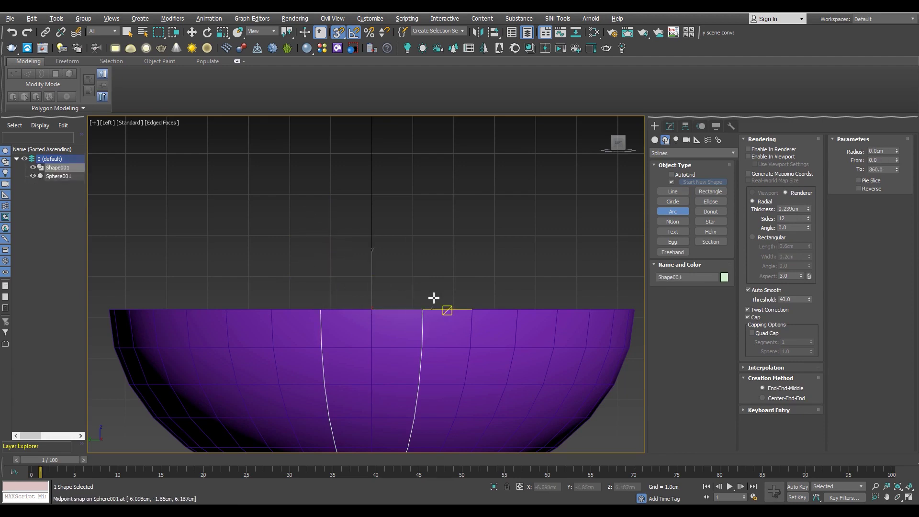
{"action": "key", "text": "alt+q"}
{"action": "middle_click_drag", "start_coordinate": [431, 273], "coordinate": [444, 273]}
- Draw Arc001 between the curve's two top endpoints, bulging upward
{"action": "left_click_drag", "start_coordinate": [448, 219], "coordinate": [304, 219]}
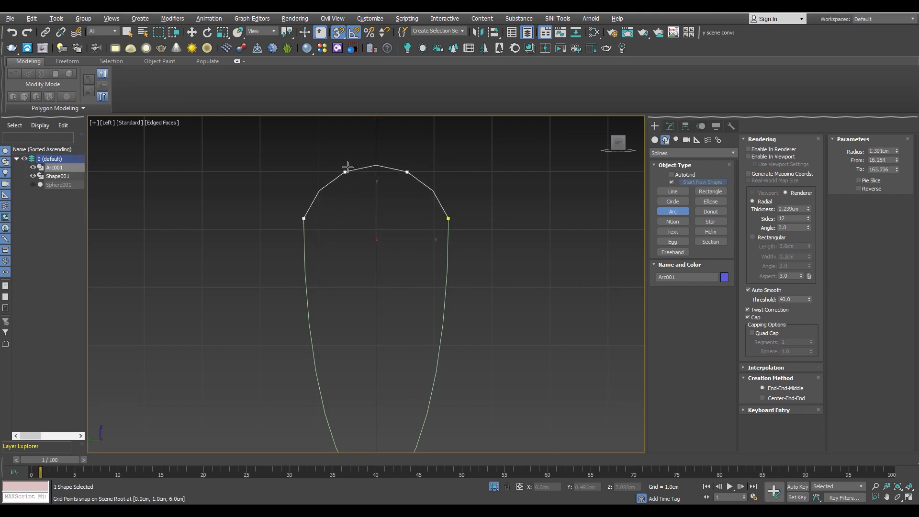
{"action": "scroll", "coordinate": [350, 206], "scroll_direction": "down", "scroll_amount": 3}
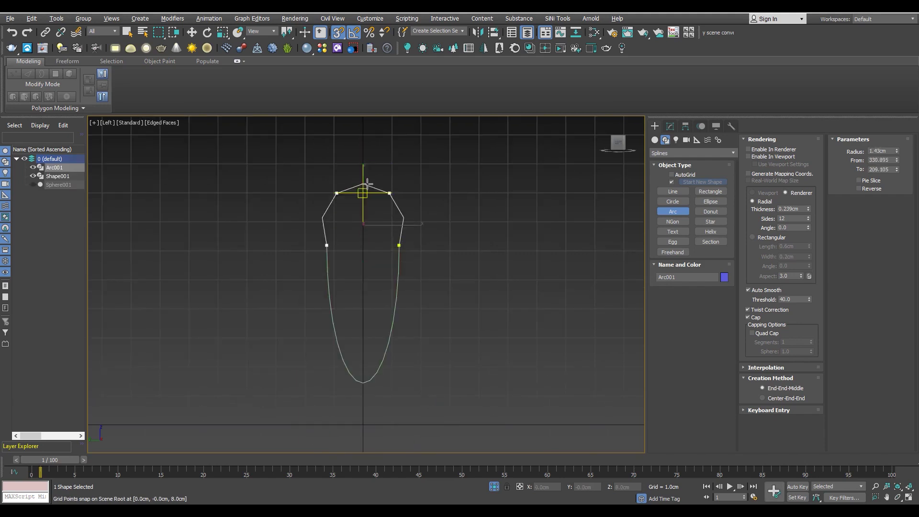
{"action": "left_click", "coordinate": [370, 184]}
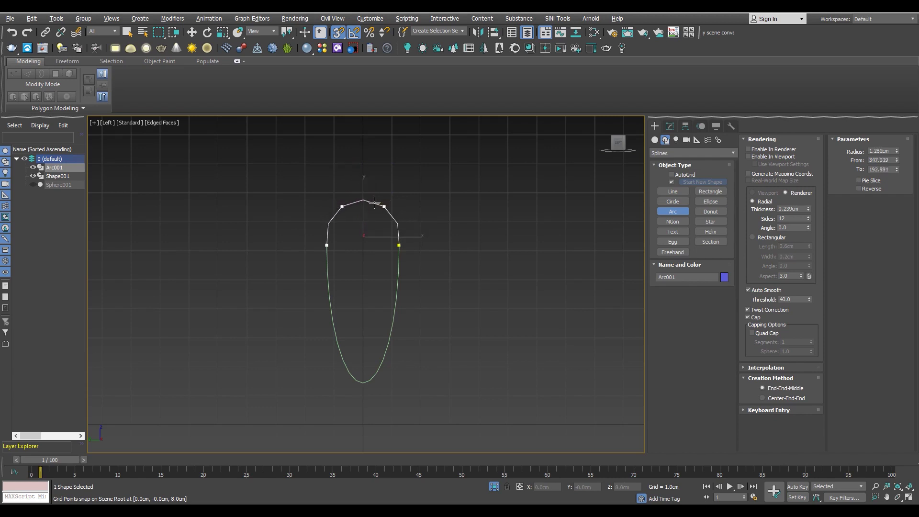
{"action": "left_click", "coordinate": [374, 201]}
{"action": "key", "text": "r"}
{"action": "scroll", "coordinate": [373, 224], "scroll_direction": "up", "scroll_amount": 4}
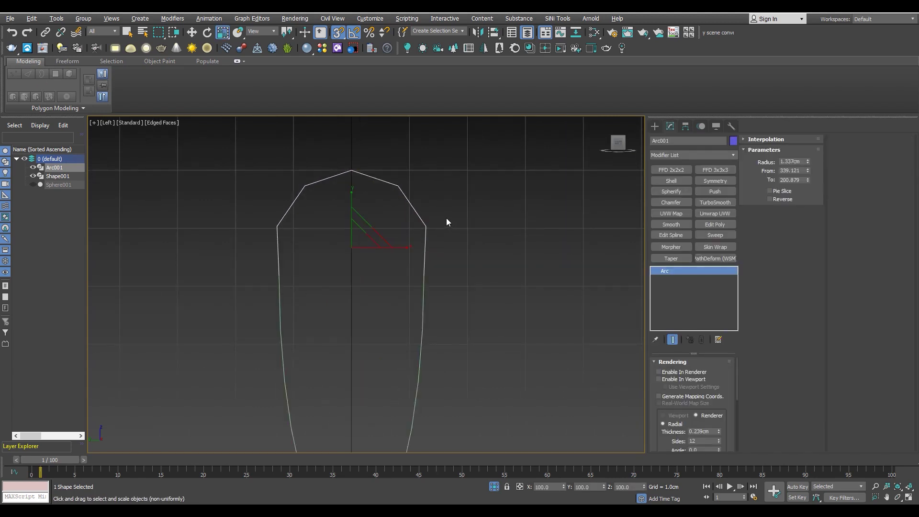
- Add Edit Spline to the arc and raise its two top vertices slightly, snaps off
{"action": "left_click", "coordinate": [684, 234]}
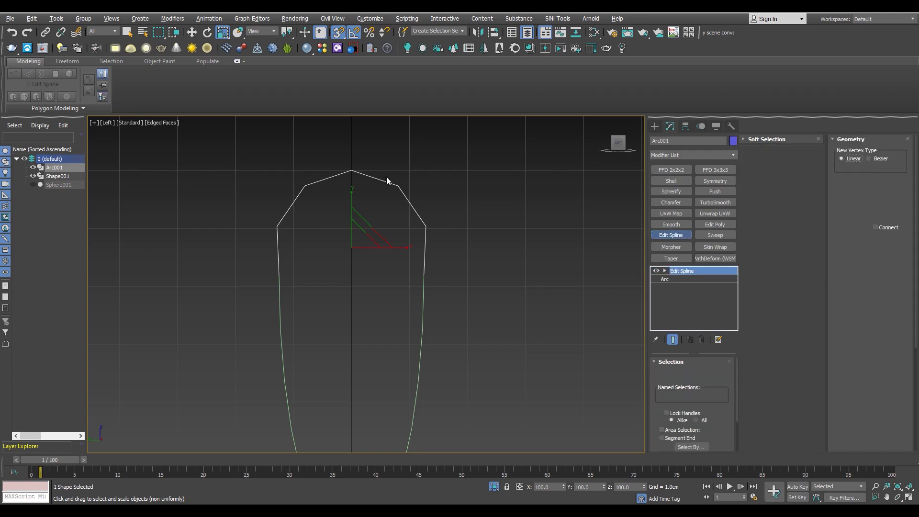
{"action": "key", "text": "1"}
{"action": "left_click_drag", "start_coordinate": [429, 123], "coordinate": [292, 208]}
{"action": "key", "text": "w"}
{"action": "key", "text": "s"}
{"action": "middle_click_drag", "start_coordinate": [357, 154], "coordinate": [360, 197]}
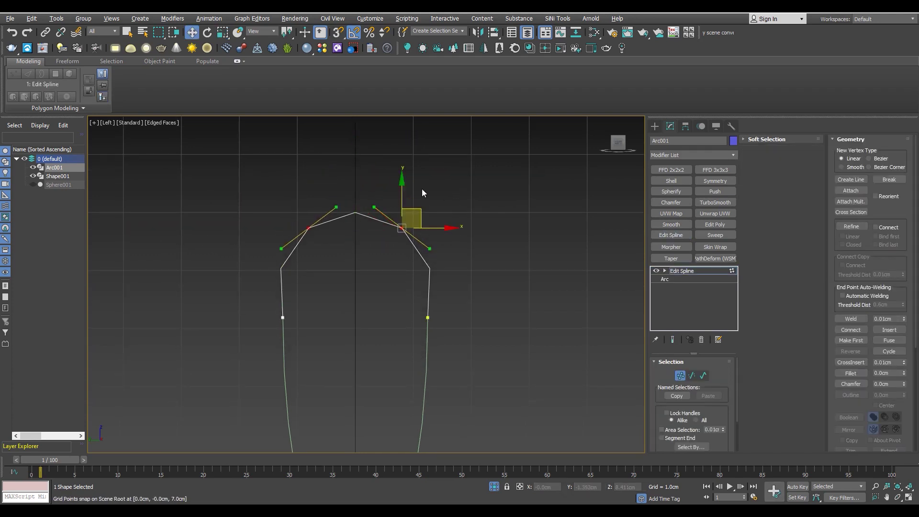
{"action": "left_click_drag", "start_coordinate": [402, 193], "coordinate": [403, 172]}
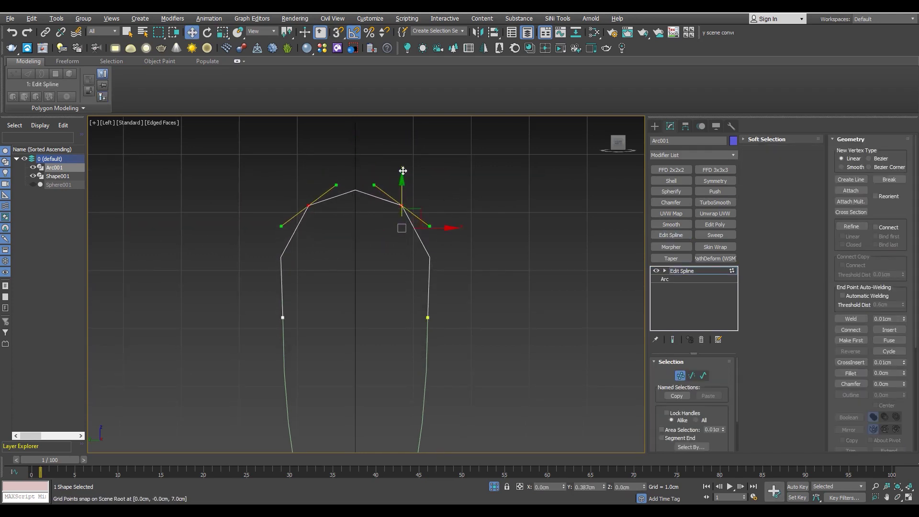
{"action": "scroll", "coordinate": [412, 240], "scroll_direction": "down", "scroll_amount": 5}
{"action": "scroll", "coordinate": [419, 273], "scroll_direction": "up", "scroll_amount": 3}
{"action": "scroll", "coordinate": [426, 265], "scroll_direction": "up", "scroll_amount": 3}
{"action": "left_click", "coordinate": [691, 271]}
- In Perspective, raise a selected arc vertex slightly
{"action": "key", "text": "alt+w"}
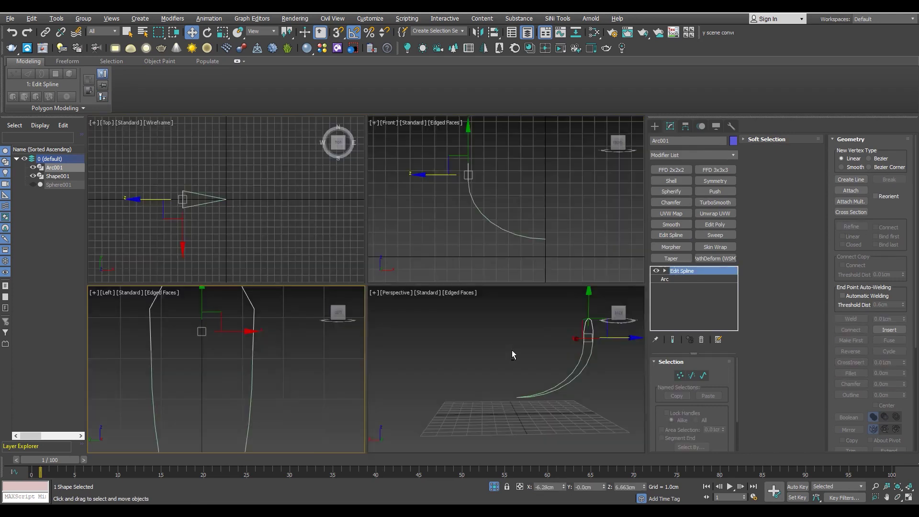
{"action": "key", "text": "alt+w"}
{"action": "middle_click_drag", "start_coordinate": [503, 308], "coordinate": [467, 307], "text": "alt"}
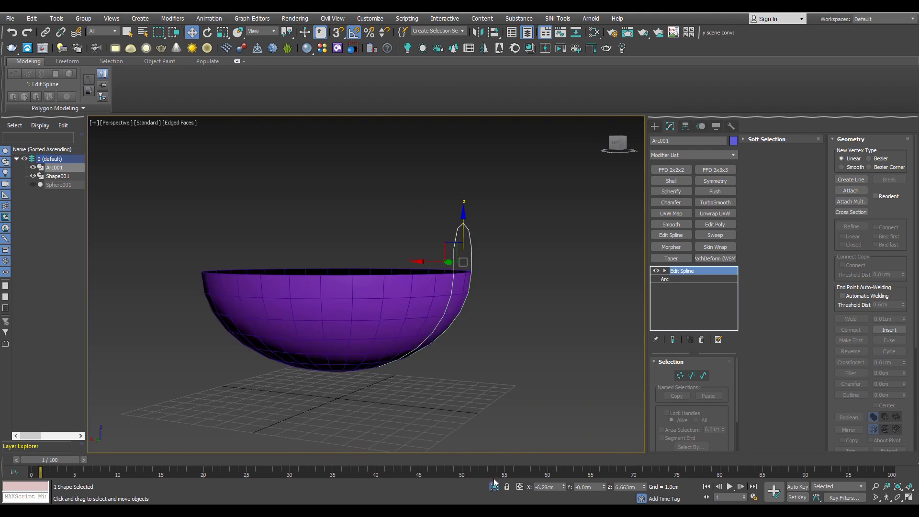
{"action": "mouse_move", "coordinate": [364, 263]}
{"action": "middle_mouse_down", "text": "alt"}
{"action": "mouse_move", "coordinate": [465, 287]}
{"action": "mouse_move", "coordinate": [406, 300]}
{"action": "mouse_move", "coordinate": [408, 239]}
{"action": "middle_mouse_up", "text": "alt"}
{"action": "scroll", "coordinate": [465, 288], "scroll_direction": "up", "scroll_amount": 3}
{"action": "key", "text": "1"}
{"action": "left_click_drag", "start_coordinate": [406, 156], "coordinate": [407, 141]}
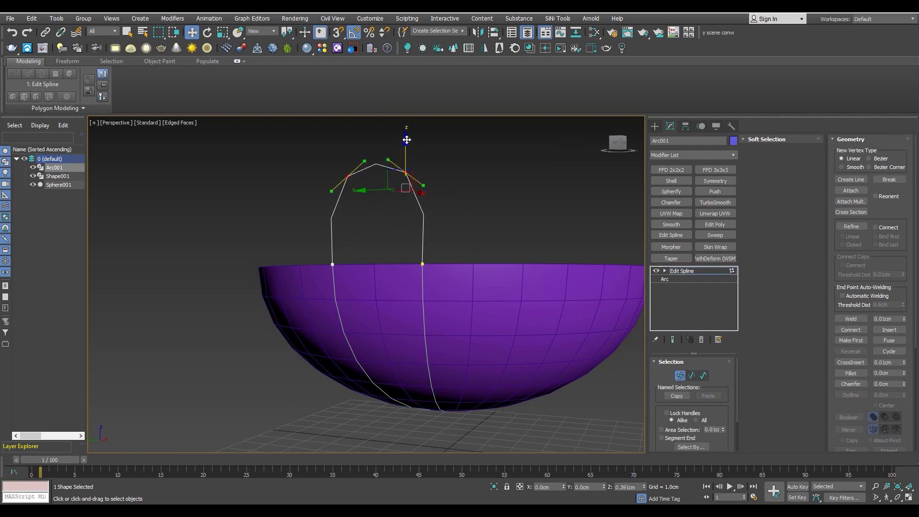
- Orbit and switch views to inspect the arc against the bowl rim
{"action": "middle_click_drag", "start_coordinate": [431, 215], "coordinate": [450, 244], "text": "alt"}
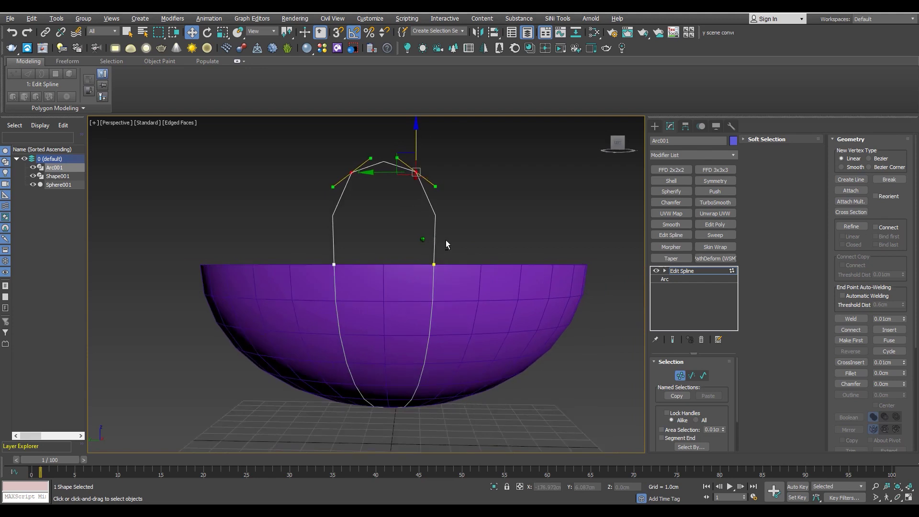
{"action": "key", "text": "alt+w"}
{"action": "key", "text": "alt+w"}
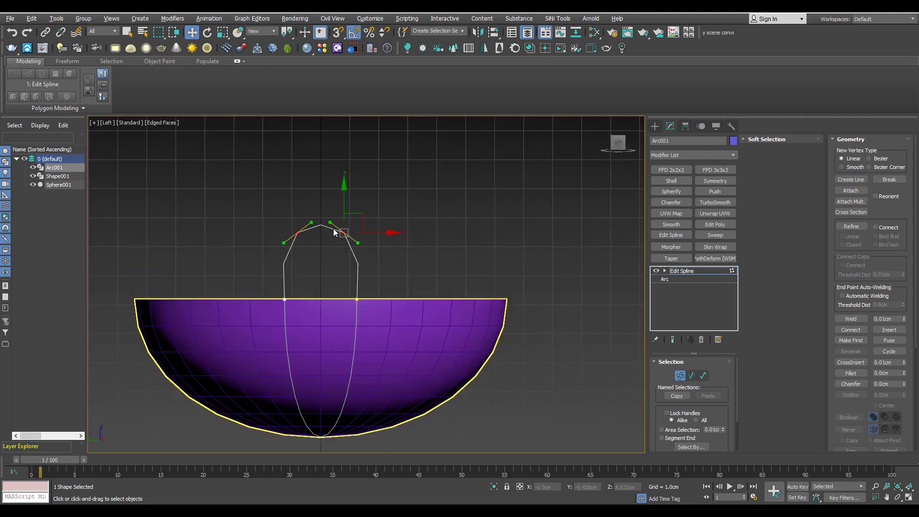
{"action": "key", "text": "p"}
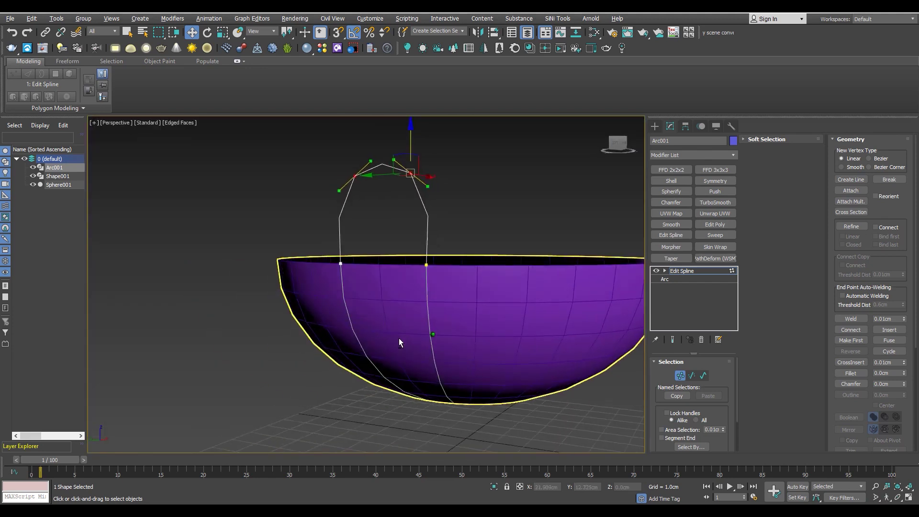
{"action": "middle_click_drag", "start_coordinate": [400, 343], "coordinate": [415, 288], "text": "alt"}
{"action": "scroll", "coordinate": [415, 287], "scroll_direction": "up", "scroll_amount": 3}
{"action": "scroll", "coordinate": [545, 297], "scroll_direction": "down", "scroll_amount": 3}
- Collapse the Edit Spline modifier so Arc001 becomes an Editable Spline
{"action": "right_click", "coordinate": [676, 273]}
{"action": "left_click", "coordinate": [692, 353]}
{"action": "left_click", "coordinate": [504, 298]}
{"action": "scroll", "coordinate": [481, 247], "scroll_direction": "up", "scroll_amount": 4}
{"action": "scroll", "coordinate": [493, 306], "scroll_direction": "down", "scroll_amount": 6}
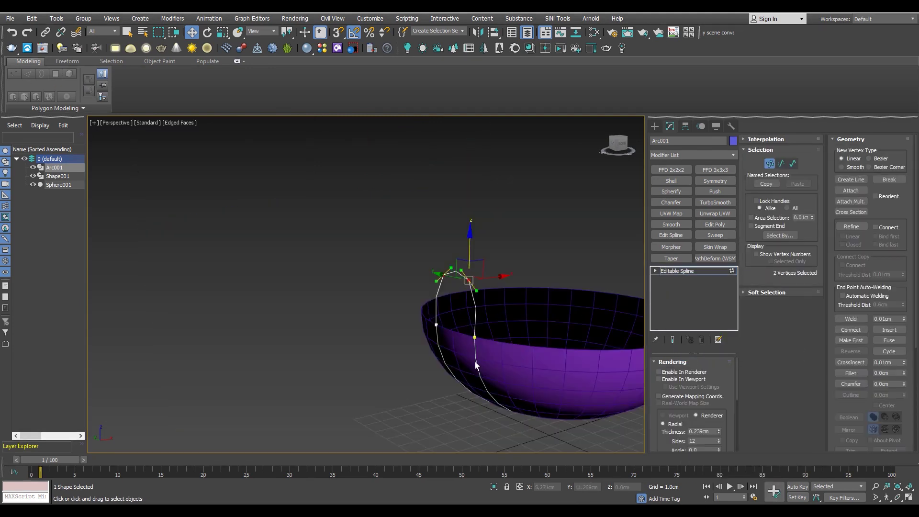
- Isolate both splines and attach Shape001 to Arc001
{"action": "scroll", "coordinate": [475, 361], "scroll_direction": "up", "scroll_amount": 3}
{"action": "scroll", "coordinate": [476, 333], "scroll_direction": "down", "scroll_amount": 3}
{"action": "left_click", "coordinate": [469, 333], "text": "ctrl"}
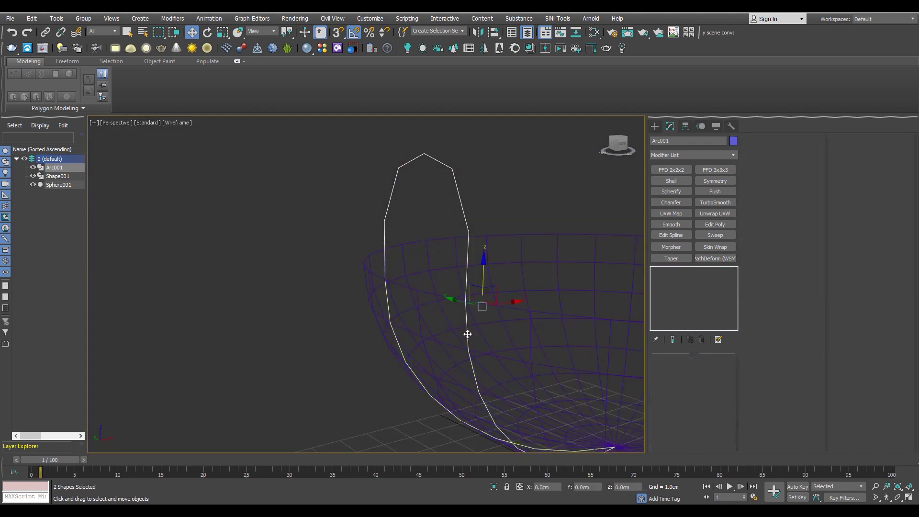
{"action": "key", "text": "alt+q"}
{"action": "left_click", "coordinate": [299, 383]}
{"action": "left_click", "coordinate": [291, 249]}
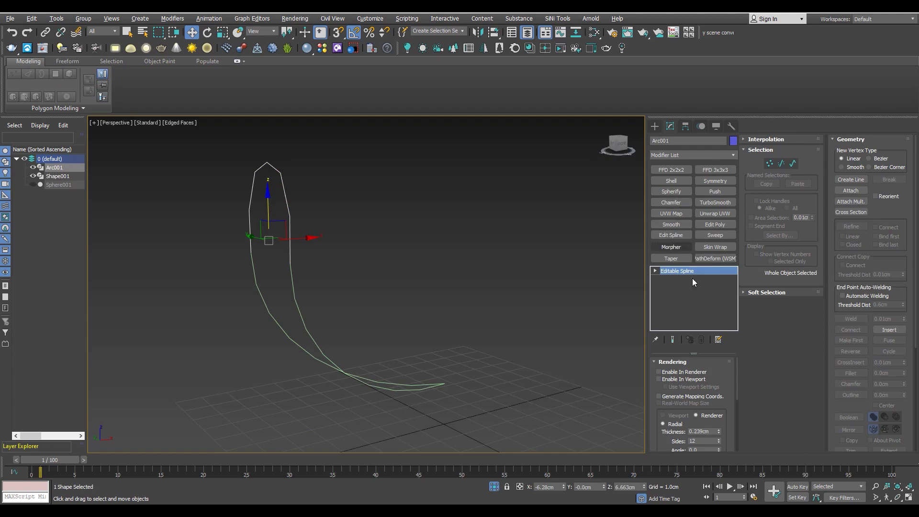
{"action": "left_click", "coordinate": [852, 190]}
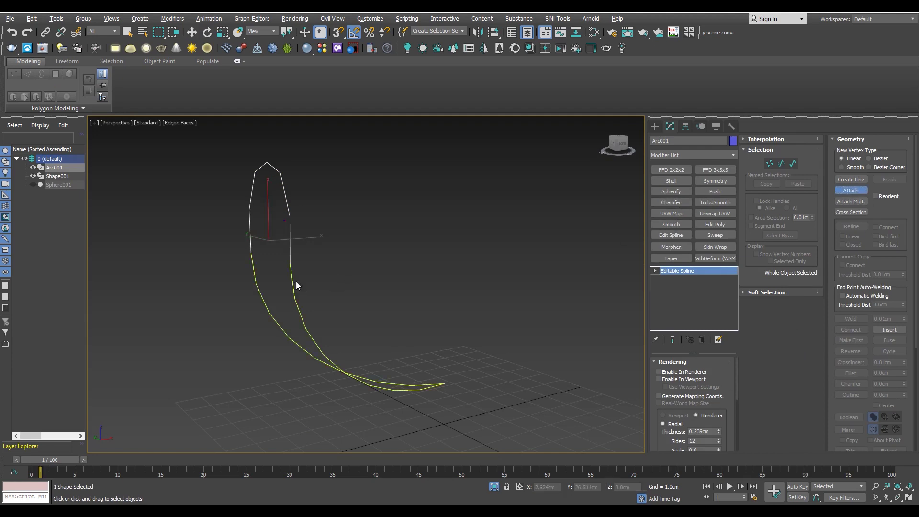
{"action": "left_click", "coordinate": [296, 286]}
- Weld the two overlapping end vertices where the shapes meet
{"action": "key", "text": "1"}
{"action": "left_click_drag", "start_coordinate": [297, 225], "coordinate": [244, 258]}
{"action": "key", "text": "w"}
{"action": "left_click", "coordinate": [865, 319]}
{"action": "middle_click_drag", "start_coordinate": [316, 283], "coordinate": [364, 287], "text": "alt"}
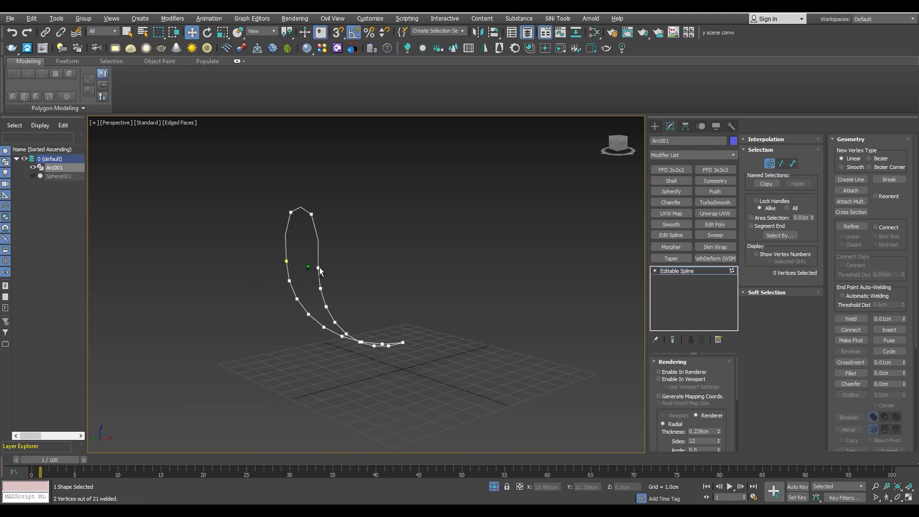
{"action": "left_click", "coordinate": [677, 271]}
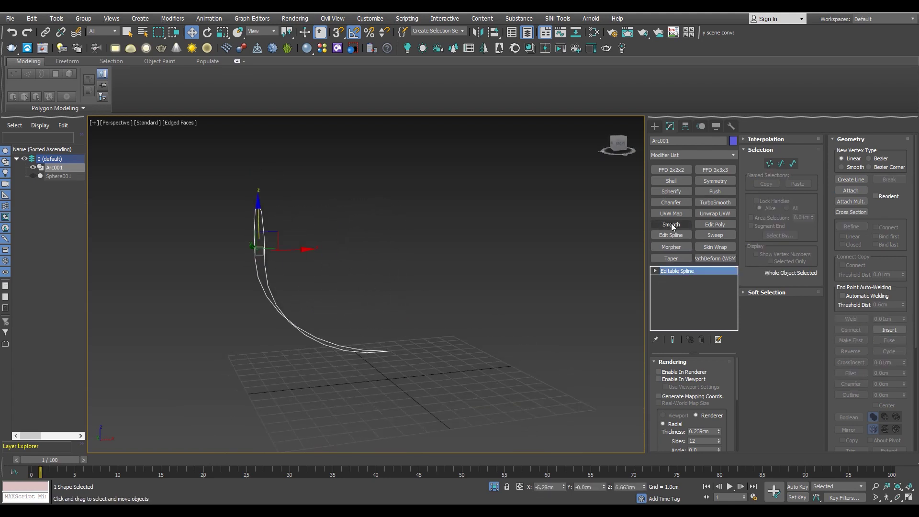
- Add a Sweep to the spline, show the bowl, and align the pivot top-left
{"action": "left_click", "coordinate": [715, 235]}
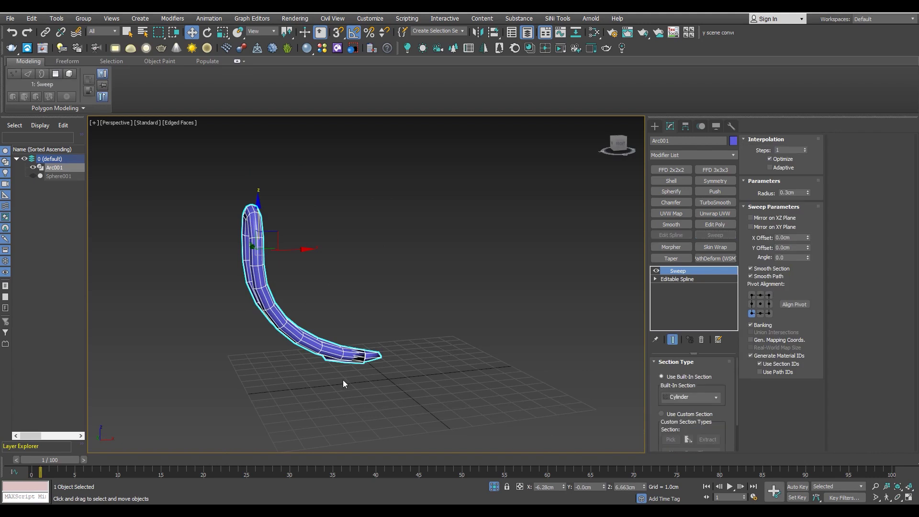
{"action": "left_click", "coordinate": [494, 487]}
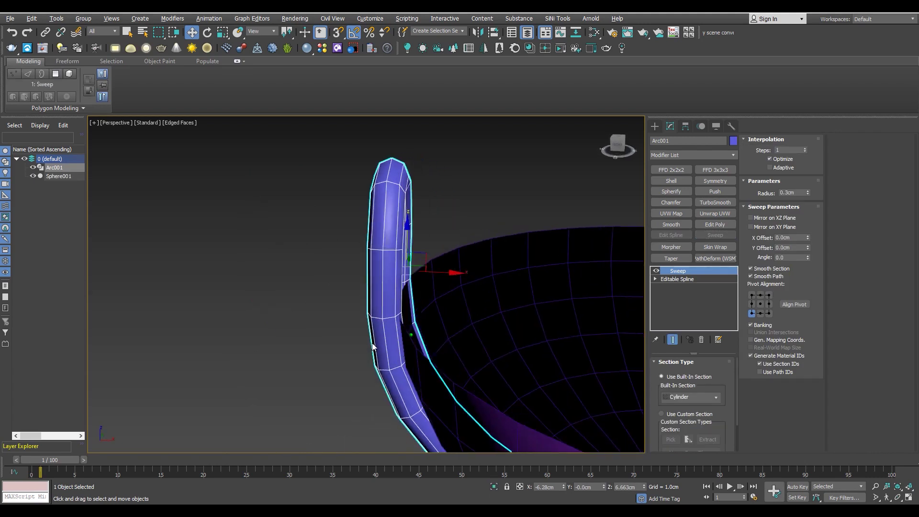
{"action": "left_click", "coordinate": [751, 296]}
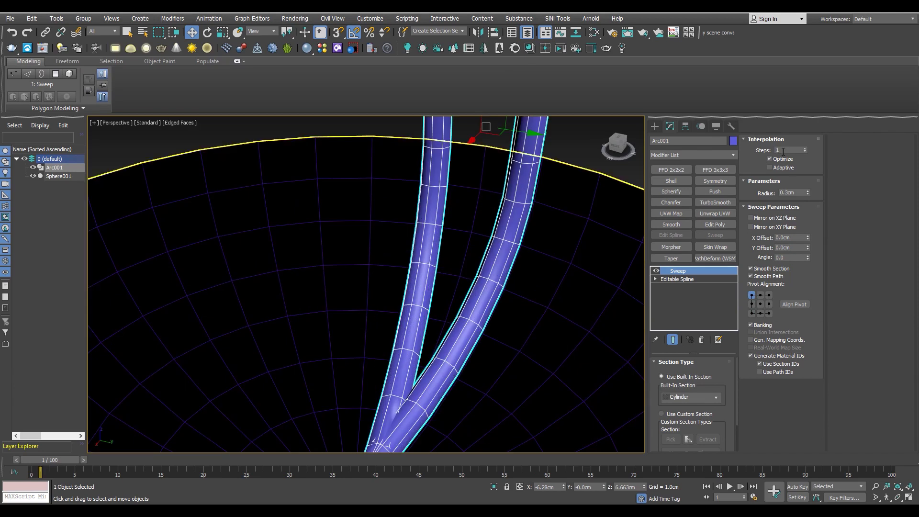
{"action": "type", "text": "1"}
{"action": "type", "text": "0.1"}
{"action": "key", "text": "Return"}
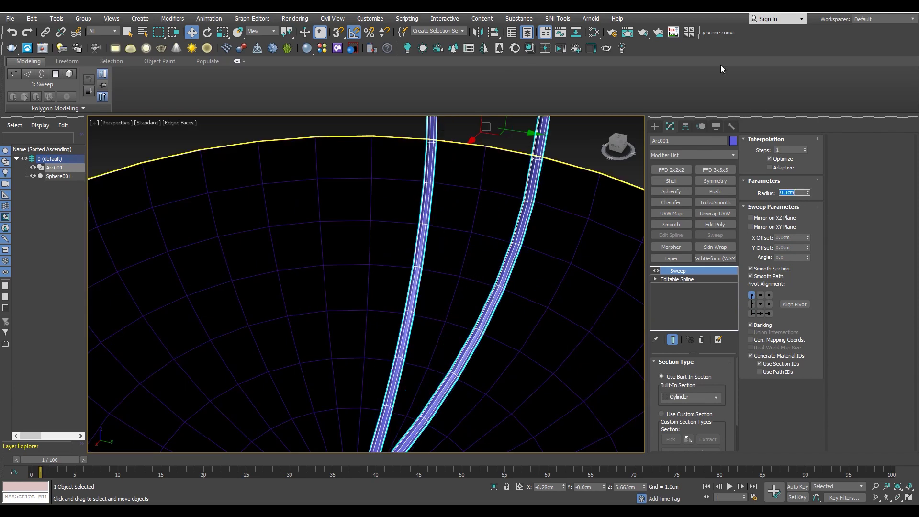
- Set the sweep radius to 0.15cm, undoing a trial interpolation steps increase
{"action": "scroll", "coordinate": [502, 286], "scroll_direction": "down", "scroll_amount": 5}
{"action": "scroll", "coordinate": [503, 286], "scroll_direction": "up", "scroll_amount": 5}
{"action": "middle_click_drag", "start_coordinate": [502, 286], "coordinate": [490, 284], "text": "alt"}
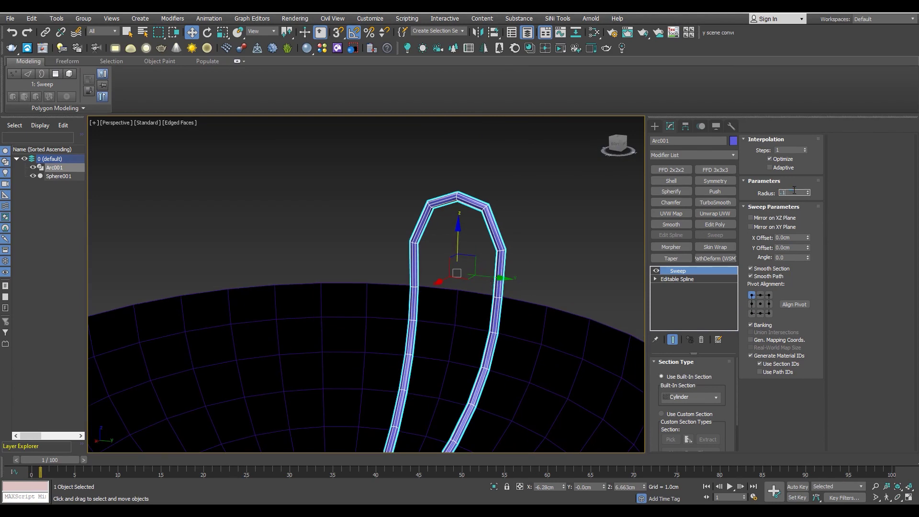
{"action": "type", "text": "5"}
{"action": "key", "text": "Return"}
{"action": "left_click", "coordinate": [806, 148]}
{"action": "key", "text": "ctrl+z"}
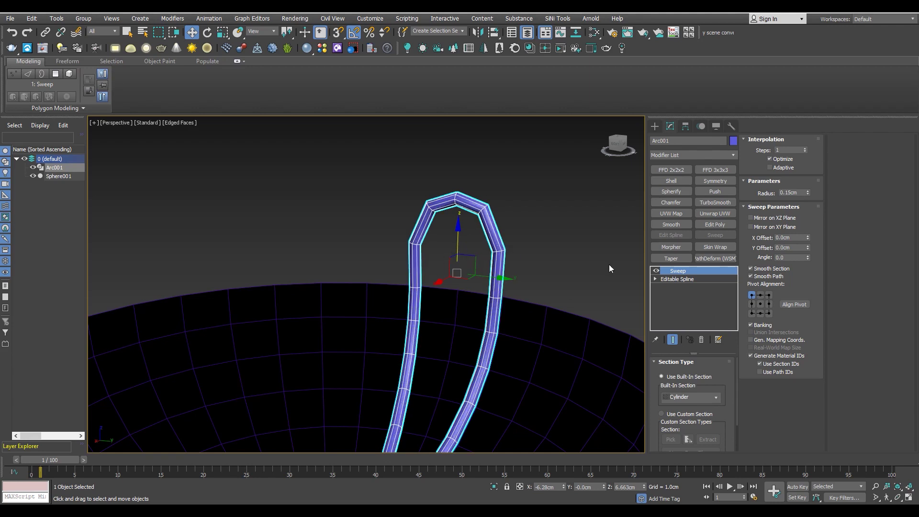
- Orbit in close to inspect the tube, toggling edged faces on and off
{"action": "scroll", "coordinate": [561, 273], "scroll_direction": "down", "scroll_amount": 5}
{"action": "left_click", "coordinate": [560, 273]}
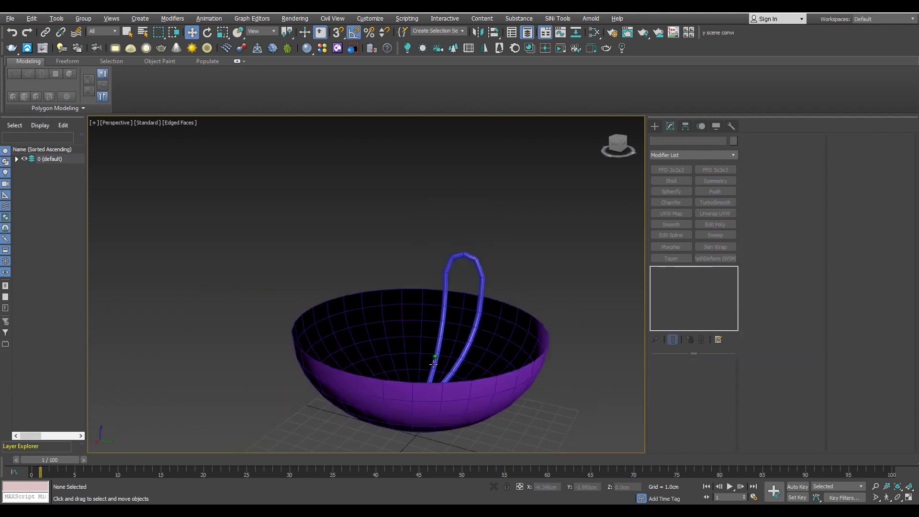
{"action": "middle_click_drag", "start_coordinate": [561, 273], "coordinate": [395, 418], "text": "alt"}
{"action": "scroll", "coordinate": [395, 418], "scroll_direction": "up", "scroll_amount": 5}
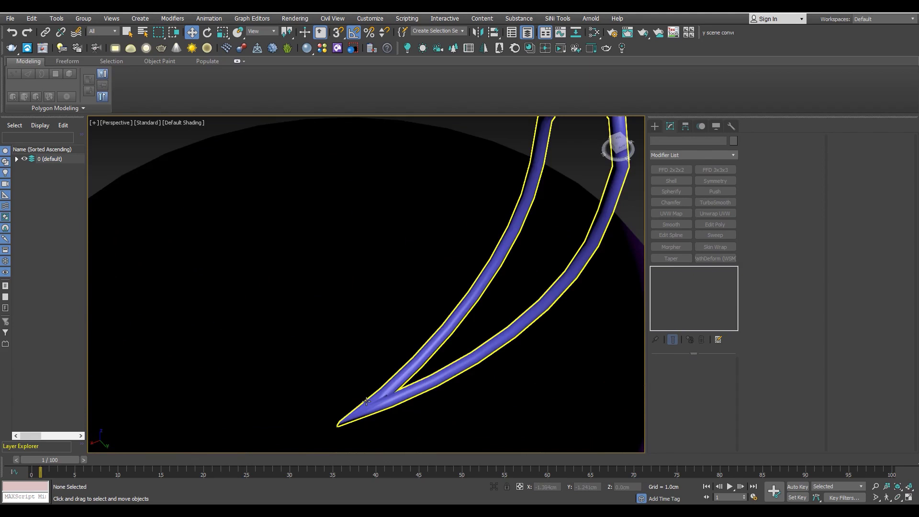
{"action": "scroll", "coordinate": [368, 407], "scroll_direction": "up", "scroll_amount": 1}
{"action": "left_click", "coordinate": [399, 391]}
{"action": "key", "text": "F4"}
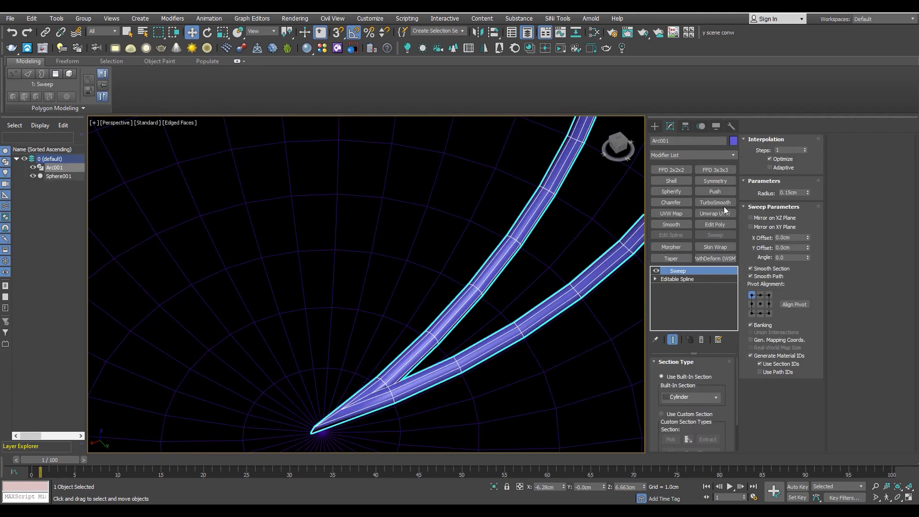
{"action": "left_click", "coordinate": [361, 329]}
{"action": "key", "text": "F4"}
{"action": "scroll", "coordinate": [351, 330], "scroll_direction": "down", "scroll_amount": 5}
{"action": "scroll", "coordinate": [511, 308], "scroll_direction": "up", "scroll_amount": 5}
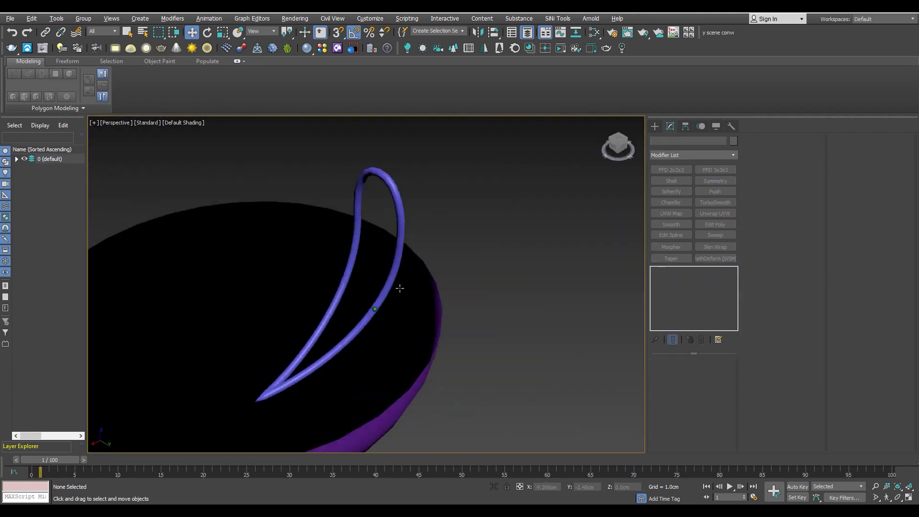
{"action": "scroll", "coordinate": [399, 288], "scroll_direction": "down", "scroll_amount": 5}
{"action": "key", "text": "alt+w"}
{"action": "key", "text": "alt+w"}
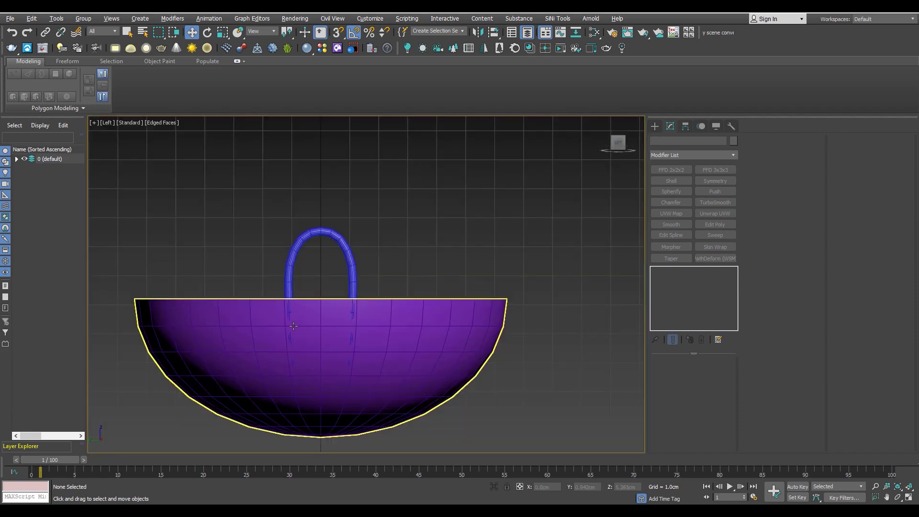
- Scale the handle's two top arch vertices apart to widen the arch
{"action": "left_click", "coordinate": [290, 324]}
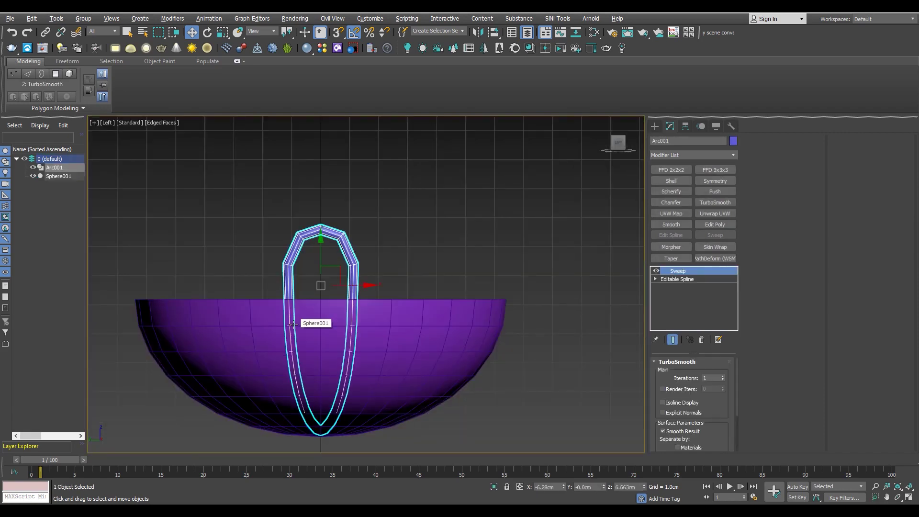
{"action": "scroll", "coordinate": [317, 283], "scroll_direction": "up", "scroll_amount": 2}
{"action": "key", "text": "1"}
{"action": "left_click_drag", "start_coordinate": [411, 174], "coordinate": [283, 230]}
{"action": "key", "text": "r"}
{"action": "left_click_drag", "start_coordinate": [291, 35], "coordinate": [289, 61]}
{"action": "left_click_drag", "start_coordinate": [381, 213], "coordinate": [383, 213]}
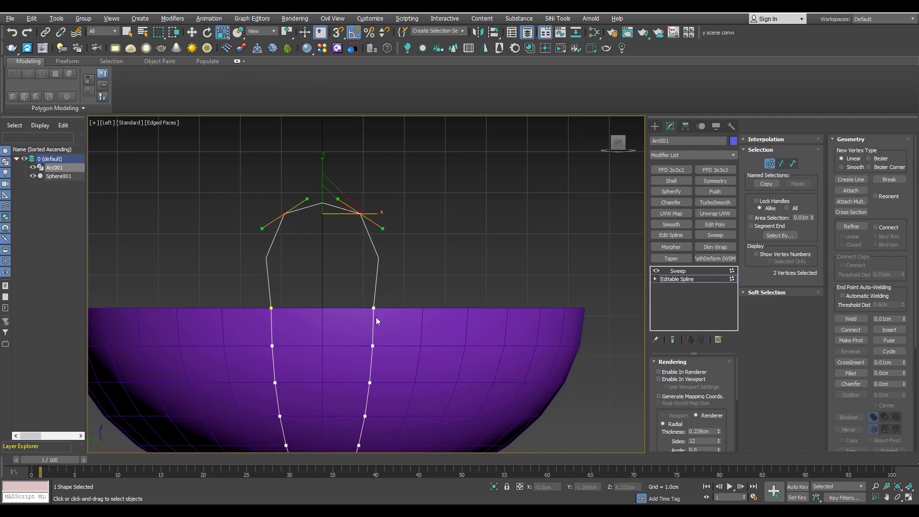
- Move two lower vertices slightly inward, then add FFD 2x2x2 to the 17 lower vertices
{"action": "left_click_drag", "start_coordinate": [267, 323], "coordinate": [268, 322]}
{"action": "scroll", "coordinate": [328, 355], "scroll_direction": "up", "scroll_amount": 3}
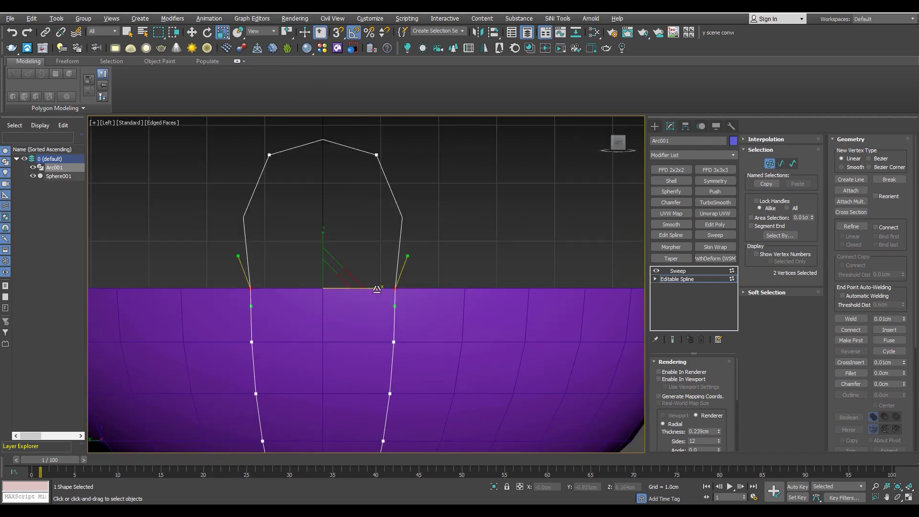
{"action": "scroll", "coordinate": [390, 291], "scroll_direction": "down", "scroll_amount": 2}
{"action": "left_click_drag", "start_coordinate": [390, 291], "coordinate": [396, 291]}
{"action": "left_click_drag", "start_coordinate": [280, 449], "coordinate": [226, 501]}
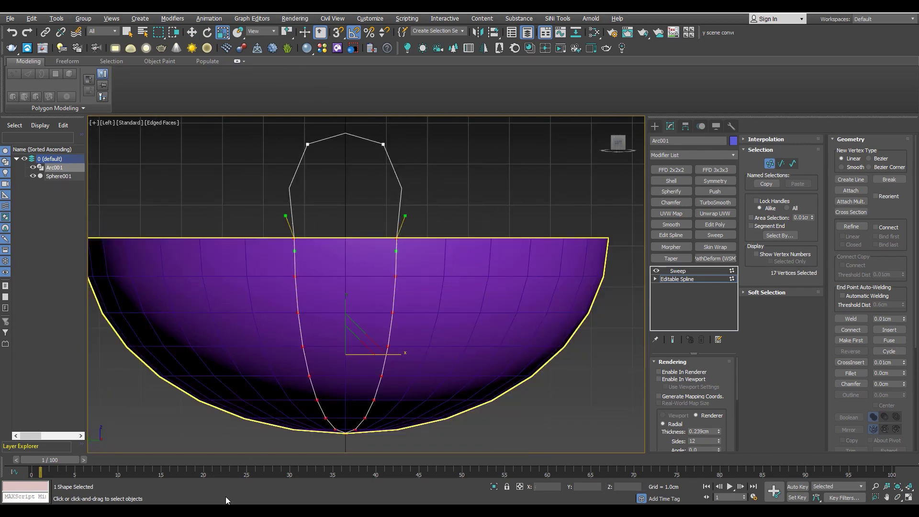
{"action": "left_click", "coordinate": [672, 170]}
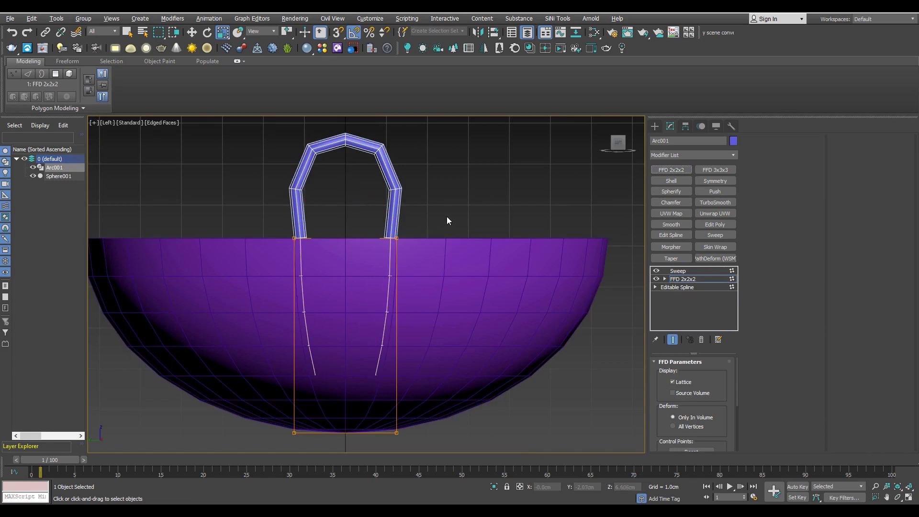
- Scale the FFD lattice's top points outward on X and its bottom points inward, then return to Sweep
{"action": "key", "text": "F3"}
{"action": "left_click_drag", "start_coordinate": [400, 237], "coordinate": [404, 239]}
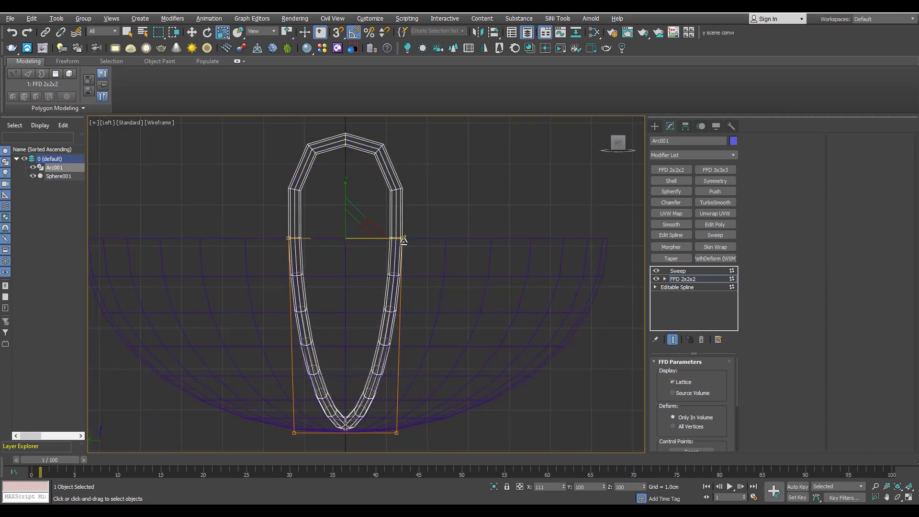
{"action": "scroll", "coordinate": [498, 346], "scroll_direction": "down", "scroll_amount": 2}
{"action": "scroll", "coordinate": [432, 349], "scroll_direction": "up", "scroll_amount": 2}
{"action": "left_click_drag", "start_coordinate": [401, 373], "coordinate": [386, 375]}
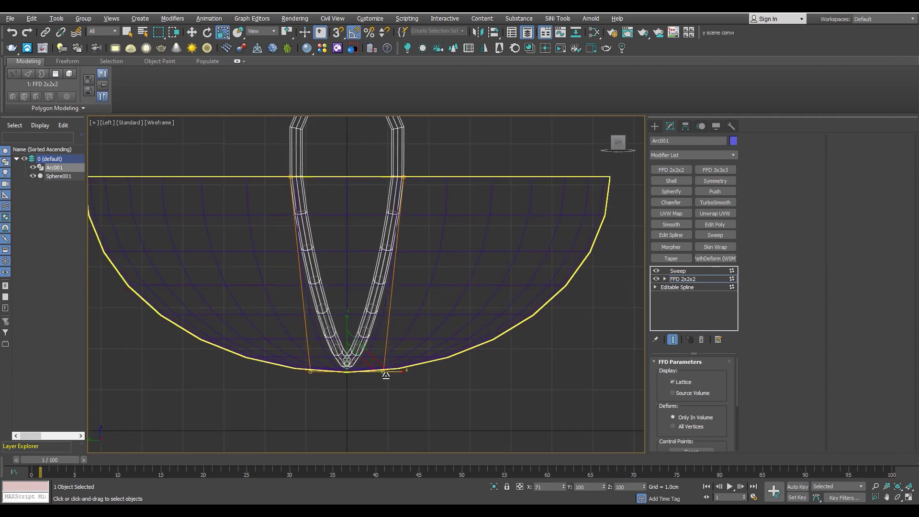
{"action": "middle_click_drag", "start_coordinate": [352, 256], "coordinate": [353, 310]}
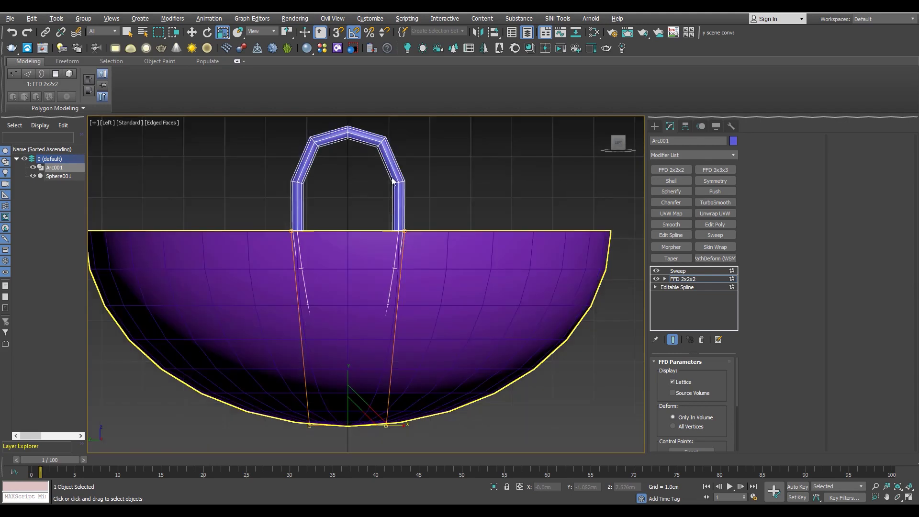
{"action": "middle_click_drag", "start_coordinate": [402, 246], "coordinate": [404, 307]}
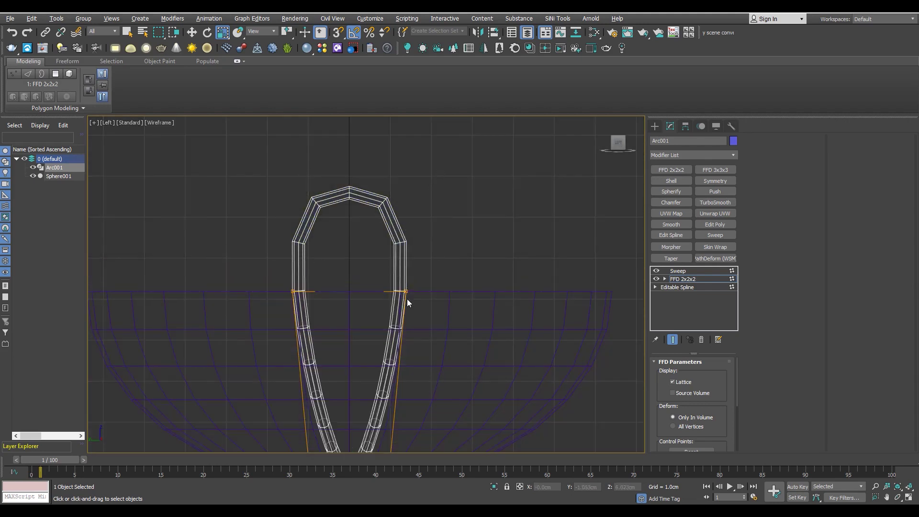
{"action": "left_click", "coordinate": [679, 279]}
{"action": "left_click", "coordinate": [678, 271]}
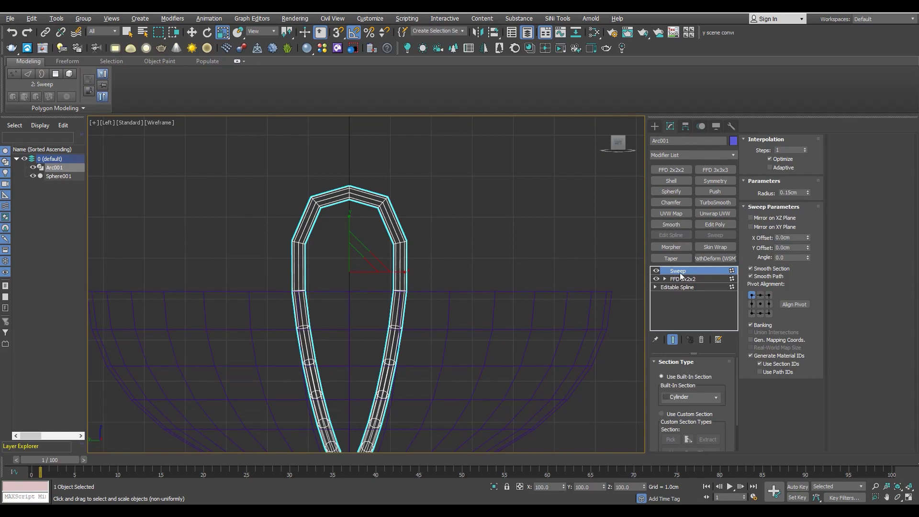
- Try collapsing the arc's stack at the Sweep modifier, then undo the collapse
{"action": "right_click", "coordinate": [681, 273]}
{"action": "left_click", "coordinate": [694, 356]}
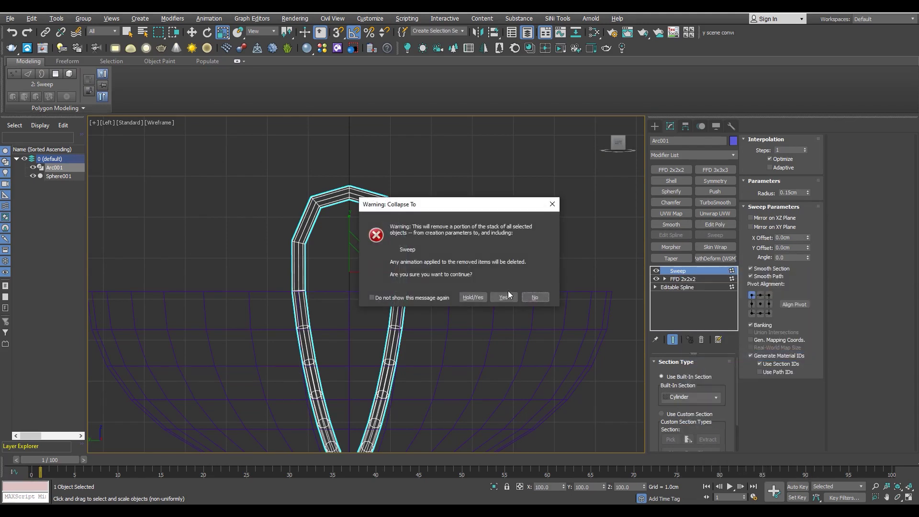
{"action": "left_click", "coordinate": [502, 246]}
{"action": "key", "text": "ctrl+z"}
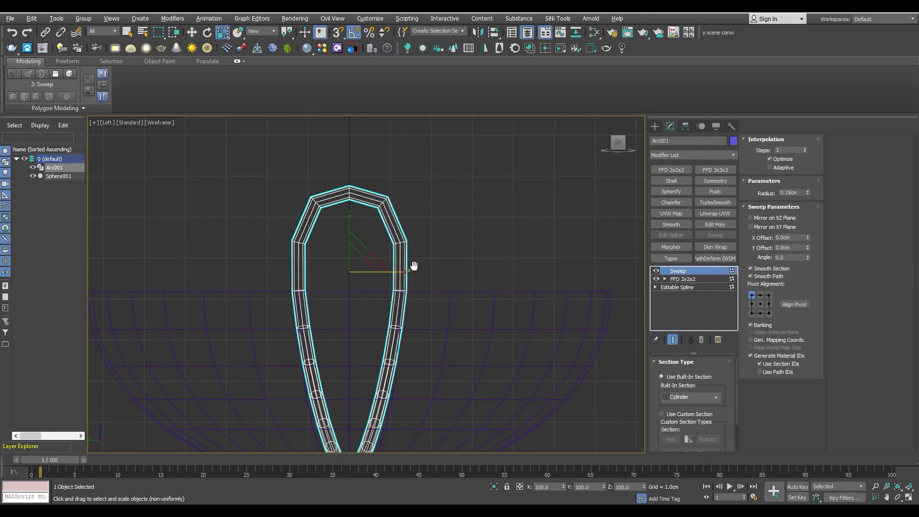
- Replace the arc's old FFD with a fresh FFD 2x2x2 directly above the Editable Spline
{"action": "left_click", "coordinate": [687, 279]}
{"action": "left_click", "coordinate": [704, 341]}
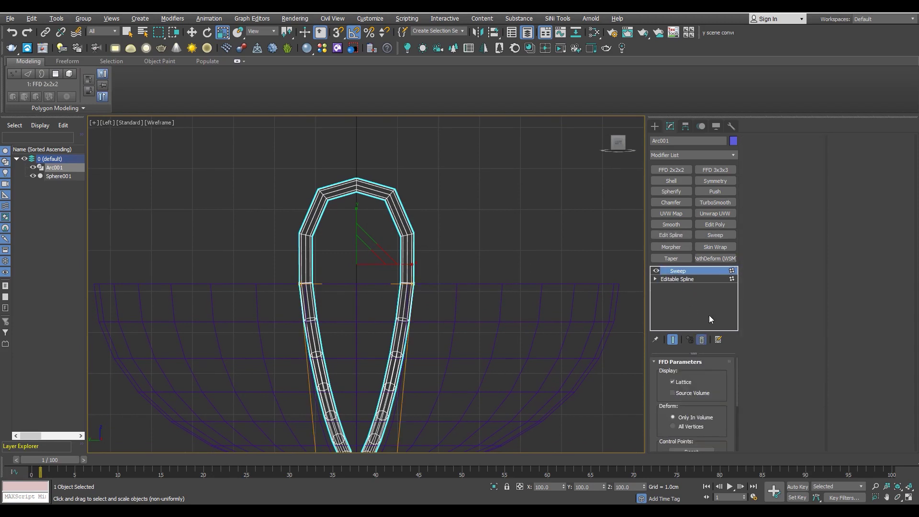
{"action": "left_click", "coordinate": [686, 280]}
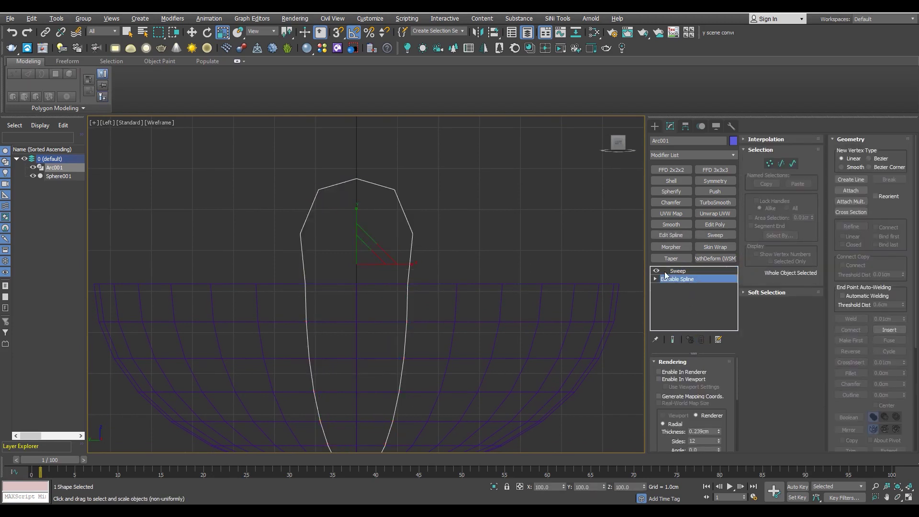
{"action": "left_click", "coordinate": [683, 280]}
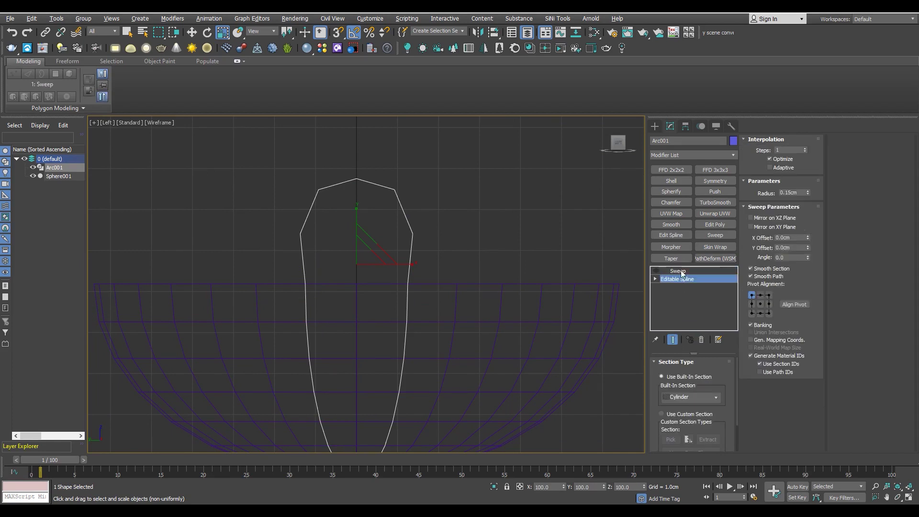
{"action": "left_click", "coordinate": [672, 170]}
{"action": "key", "text": "Delete"}
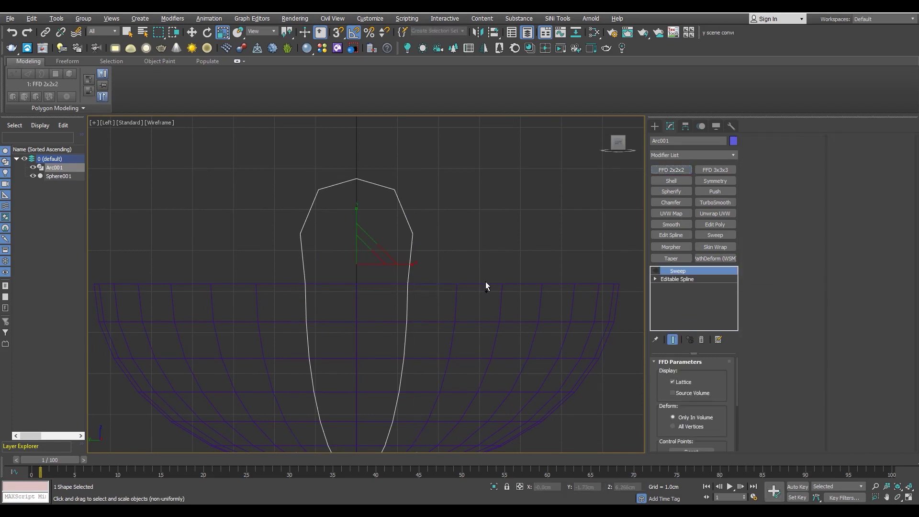
{"action": "left_click", "coordinate": [684, 280]}
{"action": "scroll", "coordinate": [438, 273], "scroll_direction": "down", "scroll_amount": 4}
{"action": "left_click", "coordinate": [671, 171]}
{"action": "scroll", "coordinate": [384, 298], "scroll_direction": "up", "scroll_amount": 2}
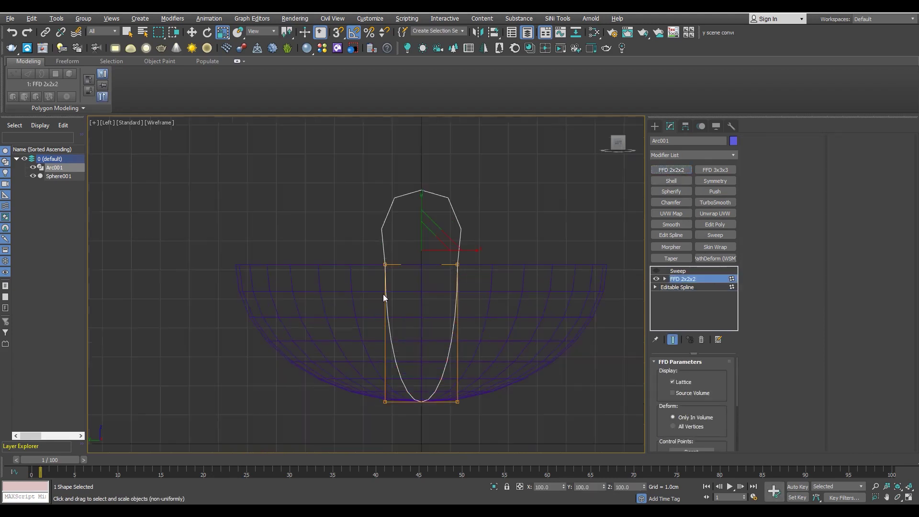
- Collapse at Sweep once more and undo it, then delete the Sweep modifier from the arc
{"action": "left_click", "coordinate": [676, 271]}
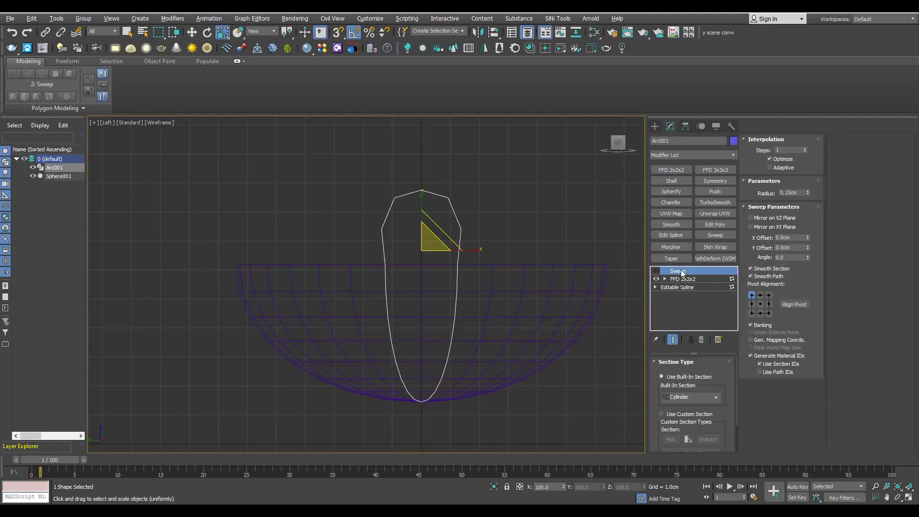
{"action": "right_click", "coordinate": [676, 271]}
{"action": "left_click", "coordinate": [716, 355]}
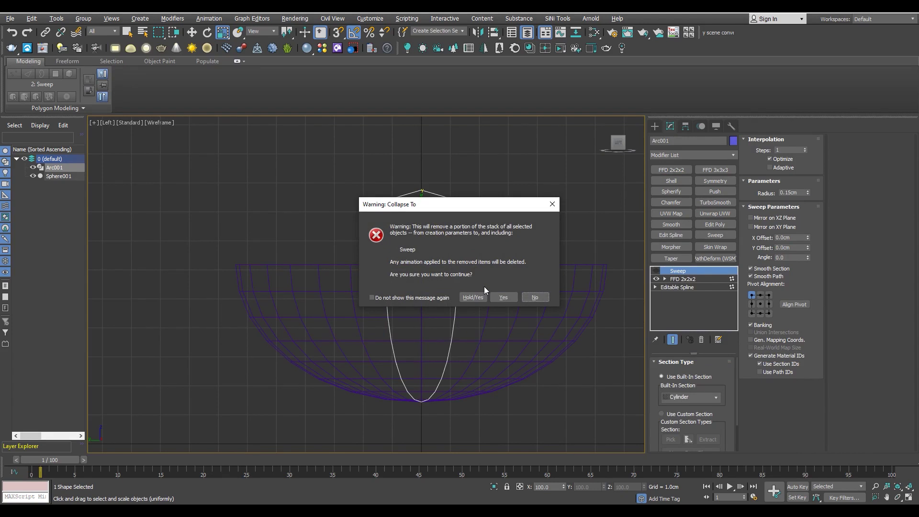
{"action": "left_click", "coordinate": [511, 293]}
{"action": "key", "text": "ctrl+z"}
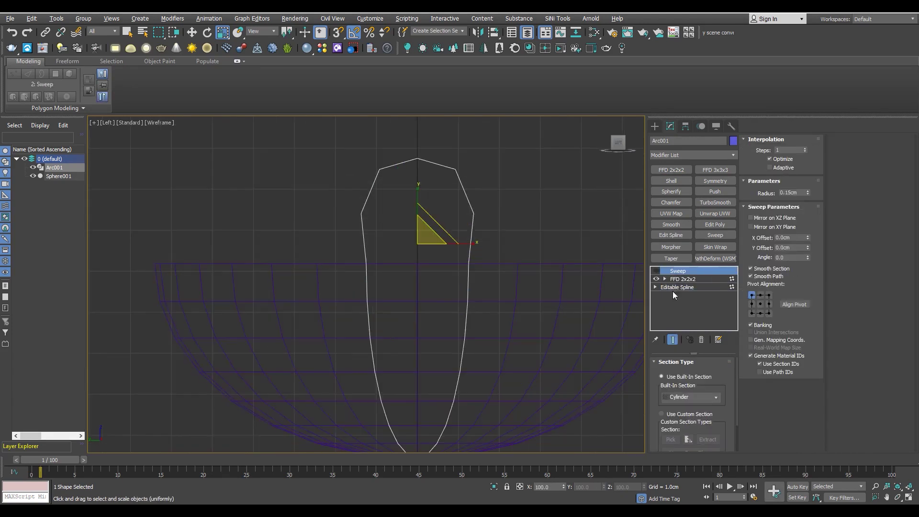
{"action": "left_click", "coordinate": [702, 340]}
{"action": "scroll", "coordinate": [441, 257], "scroll_direction": "up", "scroll_amount": 2}
{"action": "left_click", "coordinate": [333, 302], "text": "ctrl"}
- Region-select the arc lattice's top control points and scale them outward to about 112% on X
{"action": "left_click", "coordinate": [478, 277]}
{"action": "left_click_drag", "start_coordinate": [569, 240], "coordinate": [267, 293]}
{"action": "left_click_drag", "start_coordinate": [466, 264], "coordinate": [468, 264]}
{"action": "scroll", "coordinate": [466, 264], "scroll_direction": "down", "scroll_amount": 3}
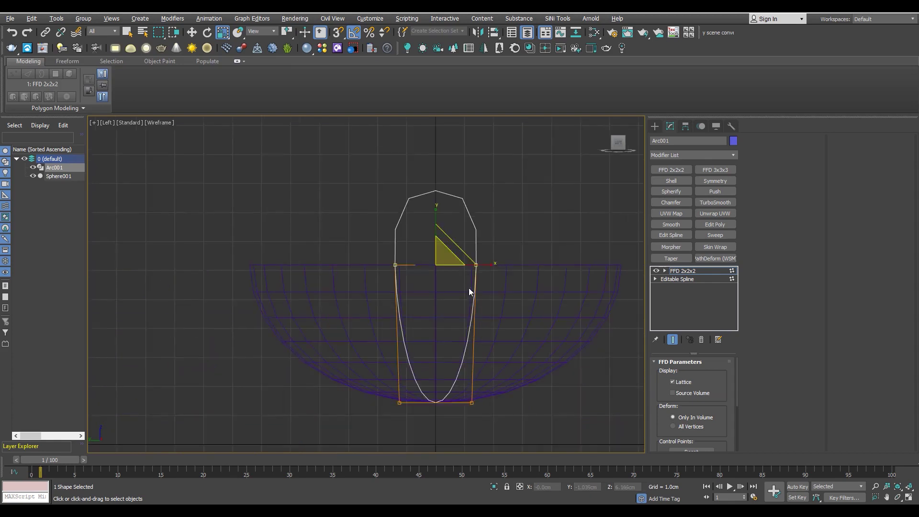
{"action": "scroll", "coordinate": [461, 379], "scroll_direction": "up", "scroll_amount": 1}
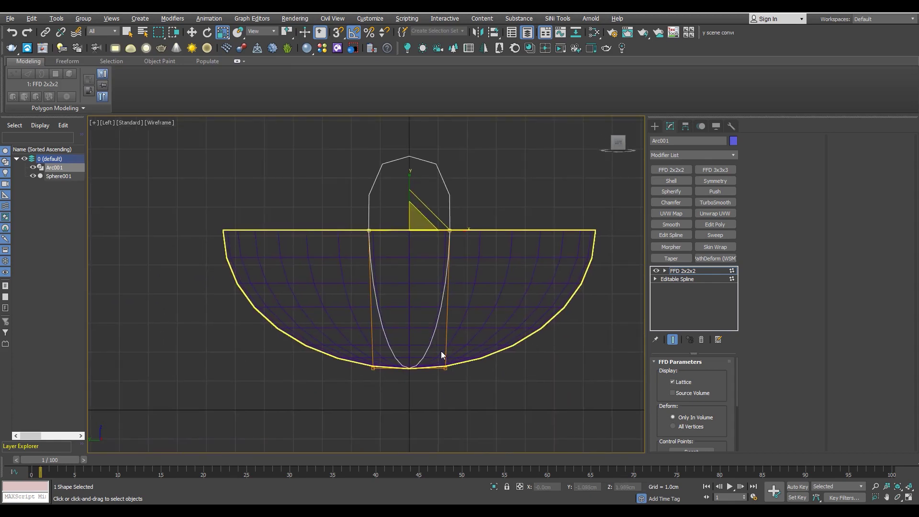
{"action": "scroll", "coordinate": [441, 351], "scroll_direction": "up", "scroll_amount": 2}
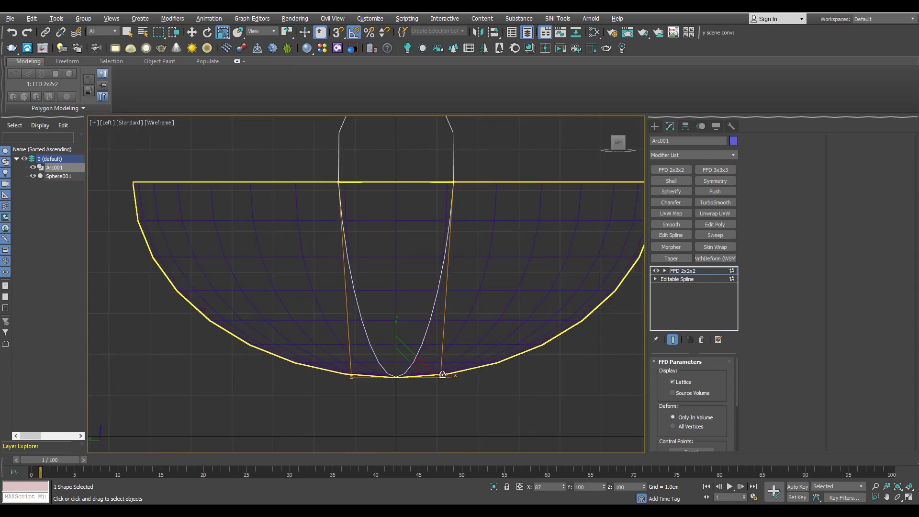
{"action": "scroll", "coordinate": [437, 288], "scroll_direction": "down", "scroll_amount": 2}
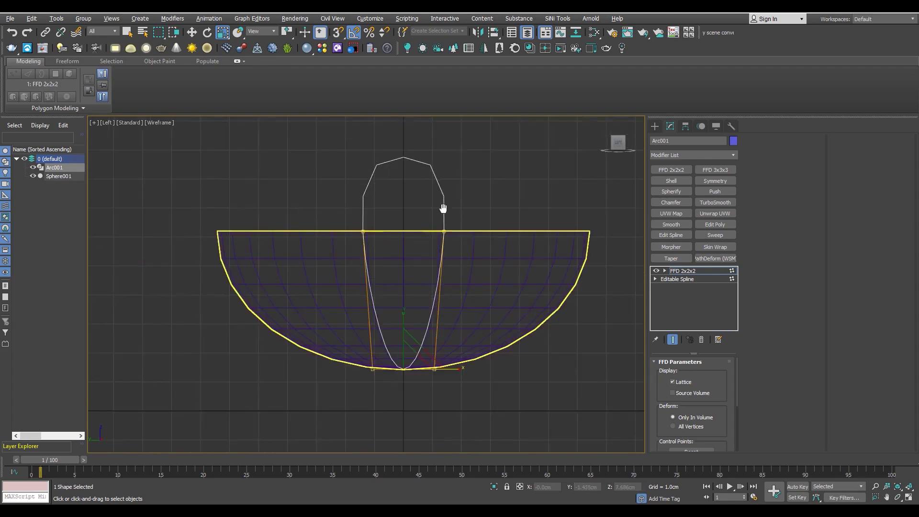
{"action": "middle_click_drag", "start_coordinate": [443, 208], "coordinate": [464, 278]}
{"action": "left_click_drag", "start_coordinate": [284, 294], "coordinate": [286, 293]}
{"action": "scroll", "coordinate": [434, 266], "scroll_direction": "up", "scroll_amount": 2}
{"action": "left_click_drag", "start_coordinate": [438, 266], "coordinate": [437, 267]}
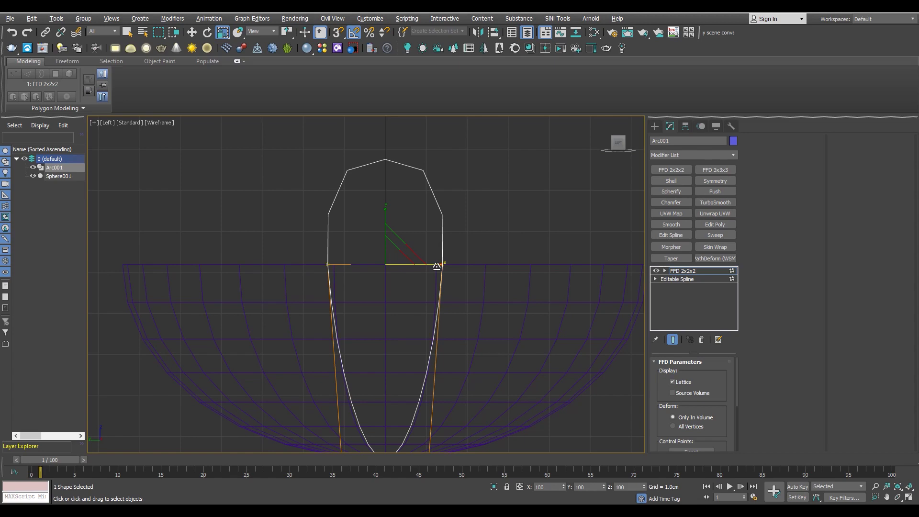
- Add an Edit Spline modifier and scale the loop's two top vertices apart horizontally
{"action": "left_click", "coordinate": [683, 270]}
{"action": "left_click", "coordinate": [671, 235]}
{"action": "middle_click_drag", "start_coordinate": [383, 201], "coordinate": [387, 249]}
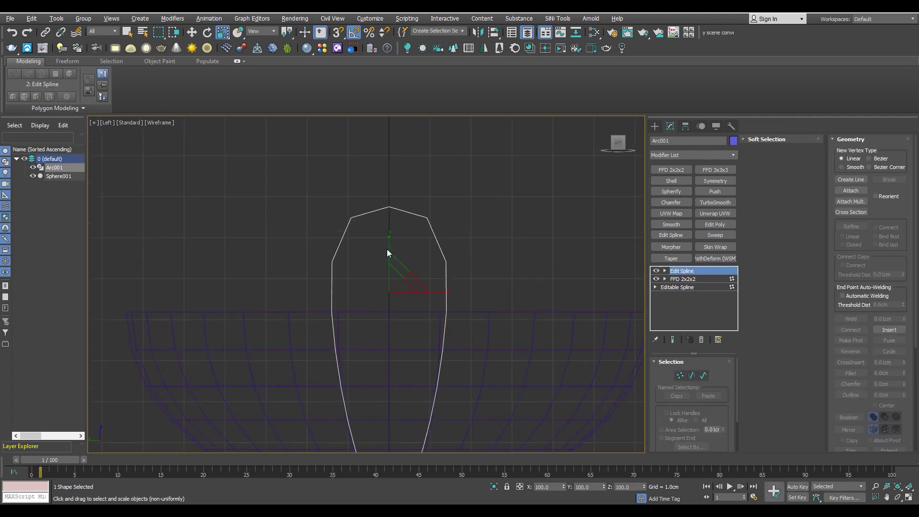
{"action": "key", "text": "1"}
{"action": "mouse_move", "coordinate": [512, 236]}
{"action": "left_mouse_down"}
{"action": "mouse_move", "coordinate": [353, 170]}
{"action": "mouse_move", "coordinate": [390, 180]}
{"action": "mouse_move", "coordinate": [358, 177]}
{"action": "left_mouse_up"}
{"action": "key", "text": "w"}
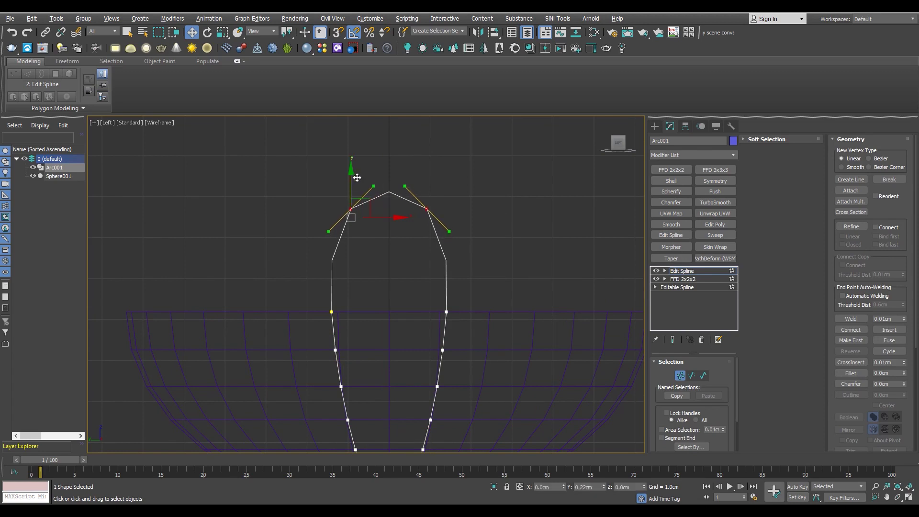
{"action": "key", "text": "r"}
{"action": "left_click_drag", "start_coordinate": [443, 209], "coordinate": [448, 209]}
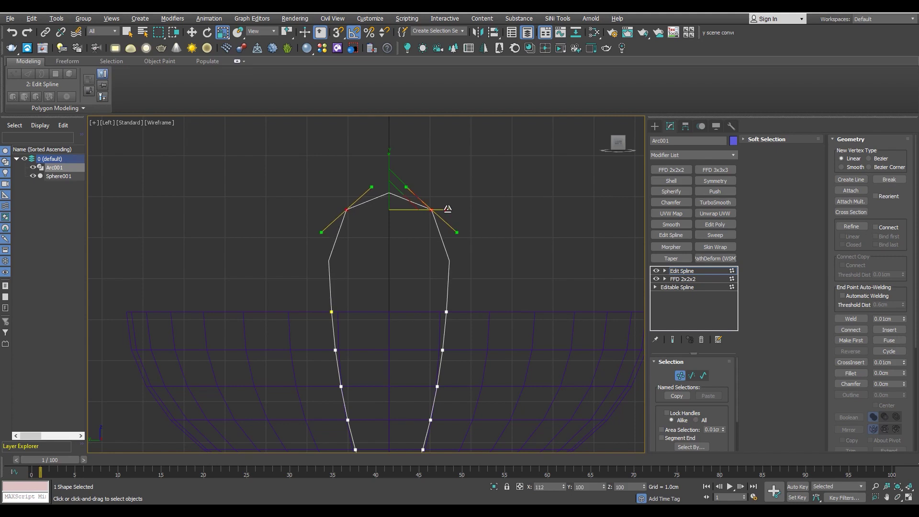
- In the Front view, nudge the top vertices slightly and tilt them by 15 degrees
{"action": "key", "text": "alt+w"}
{"action": "key", "text": "alt+w"}
{"action": "middle_click_drag", "start_coordinate": [412, 296], "coordinate": [330, 300], "text": "alt"}
{"action": "key", "text": "alt+w"}
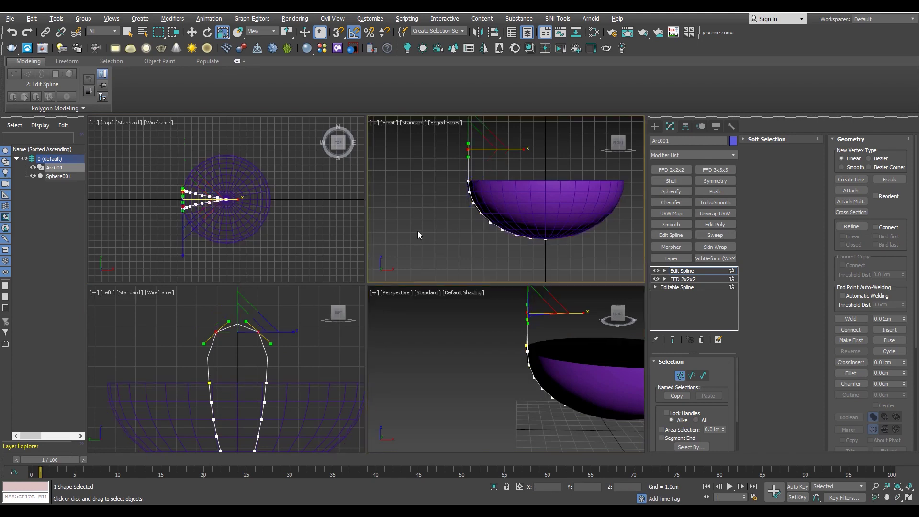
{"action": "key", "text": "alt+w"}
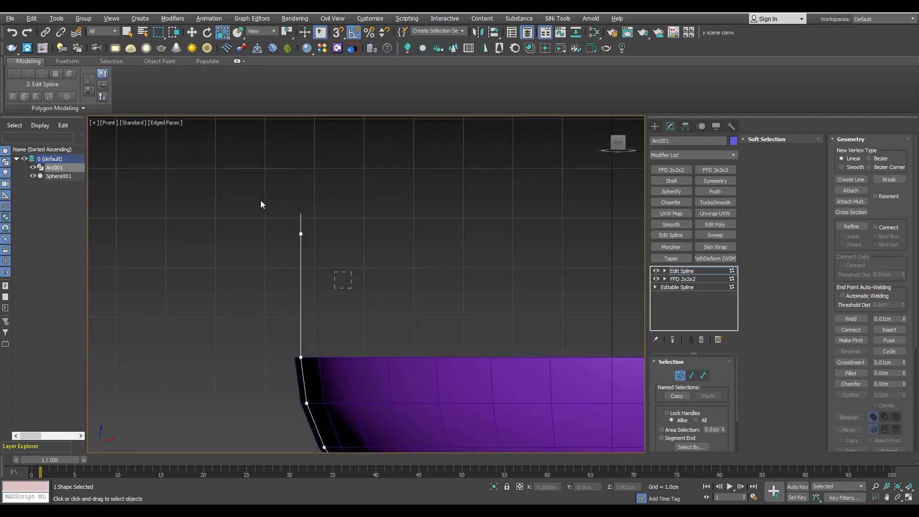
{"action": "key", "text": "w"}
{"action": "left_click_drag", "start_coordinate": [318, 236], "coordinate": [322, 236]}
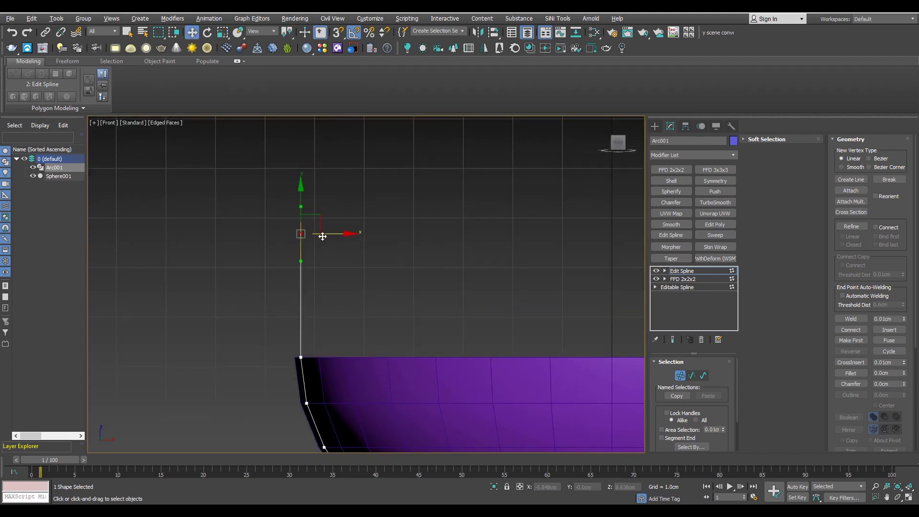
{"action": "key", "text": "e"}
{"action": "left_click_drag", "start_coordinate": [324, 191], "coordinate": [329, 194]}
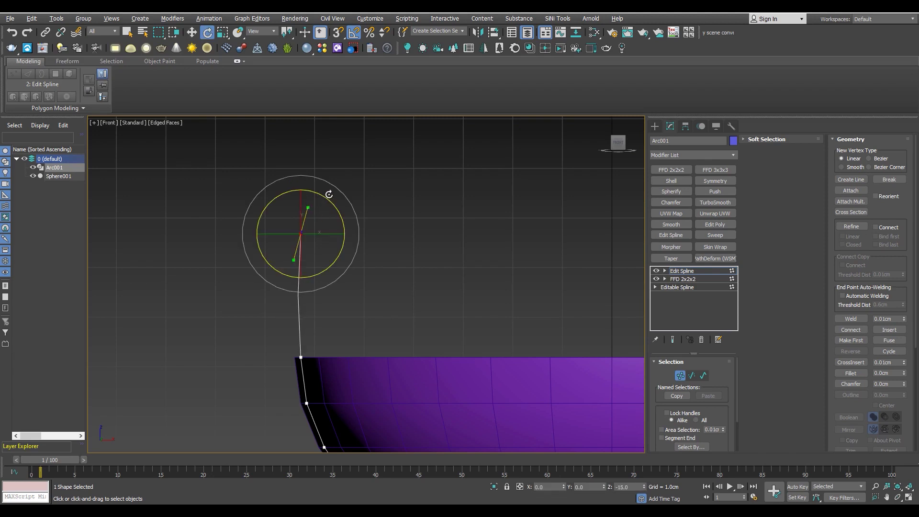
{"action": "left_click", "coordinate": [415, 288]}
- Collapse the arc's modifier stack into a single Editable Spline
{"action": "scroll", "coordinate": [414, 288], "scroll_direction": "down", "scroll_amount": 2}
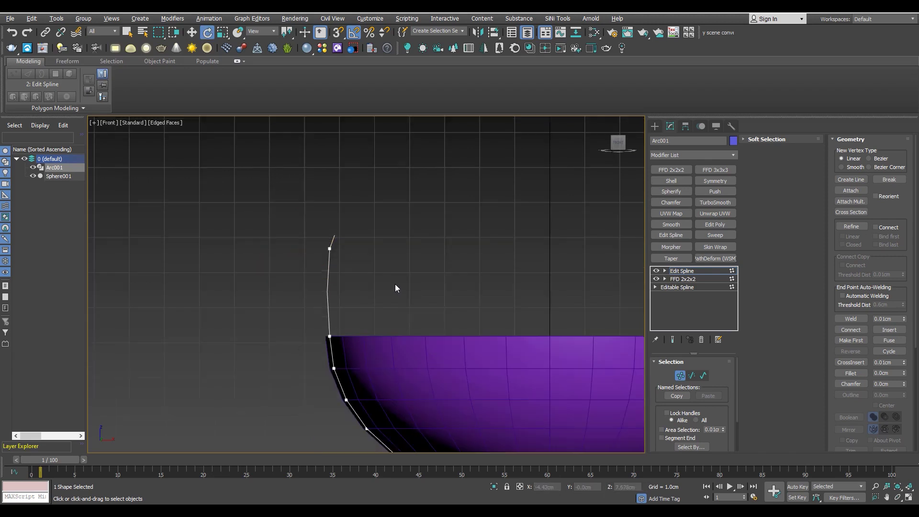
{"action": "key", "text": "alt+w"}
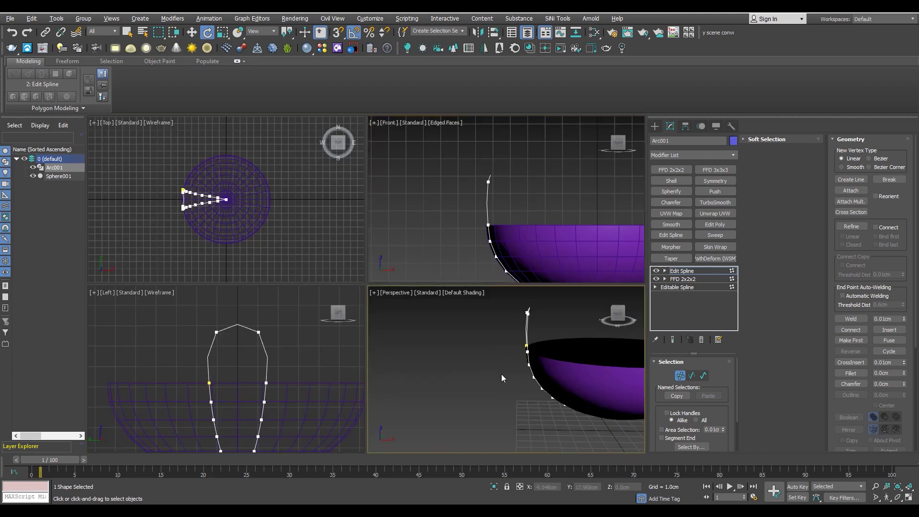
{"action": "key", "text": "alt+w"}
{"action": "mouse_move", "coordinate": [498, 296]}
{"action": "middle_mouse_down", "text": "alt"}
{"action": "mouse_move", "coordinate": [504, 287]}
{"action": "mouse_move", "coordinate": [328, 318]}
{"action": "middle_mouse_up", "text": "alt"}
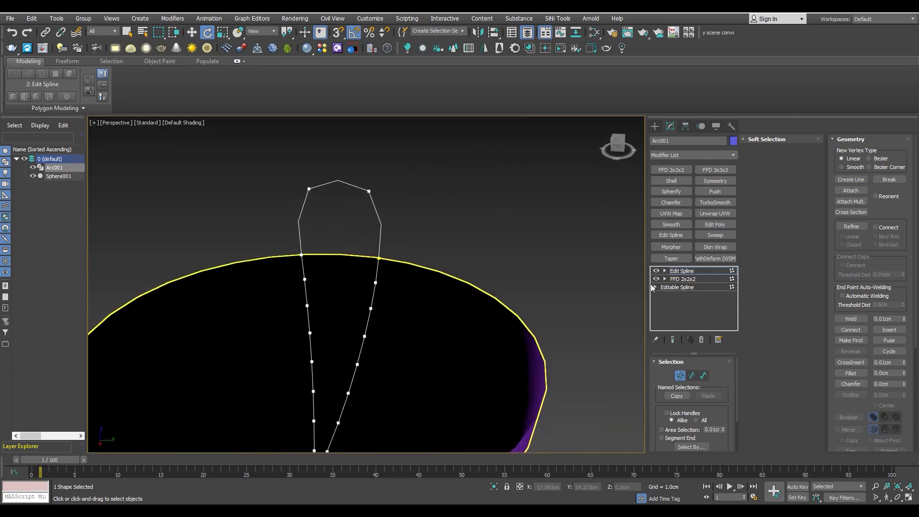
{"action": "right_click", "coordinate": [682, 272]}
{"action": "left_click", "coordinate": [723, 355]}
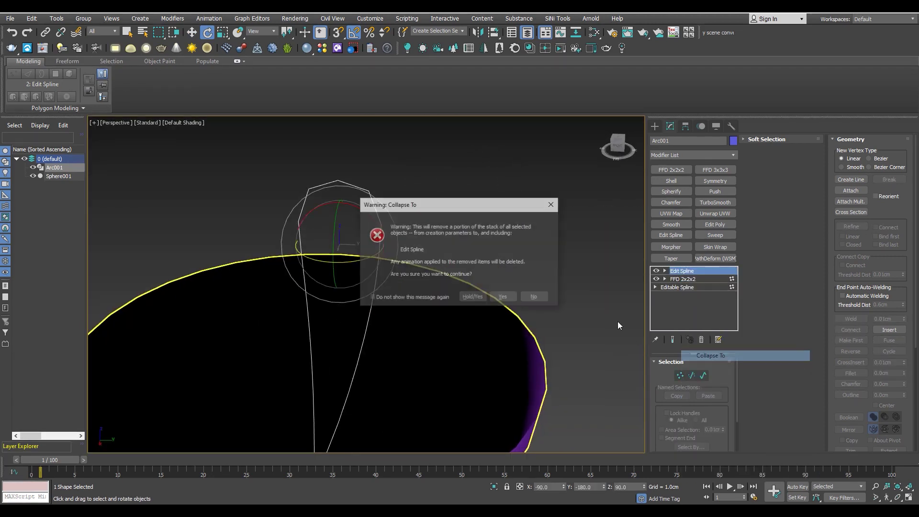
{"action": "left_click", "coordinate": [503, 297]}
- Orbit to show the whole bowl, then add an Edit Spline modifier and undo it
{"action": "mouse_move", "coordinate": [312, 261]}
{"action": "middle_mouse_down", "text": "alt"}
{"action": "mouse_move", "coordinate": [376, 285]}
{"action": "mouse_move", "coordinate": [400, 269]}
{"action": "middle_mouse_up", "text": "alt"}
{"action": "scroll", "coordinate": [376, 286], "scroll_direction": "down", "scroll_amount": 5}
{"action": "left_click", "coordinate": [682, 237]}
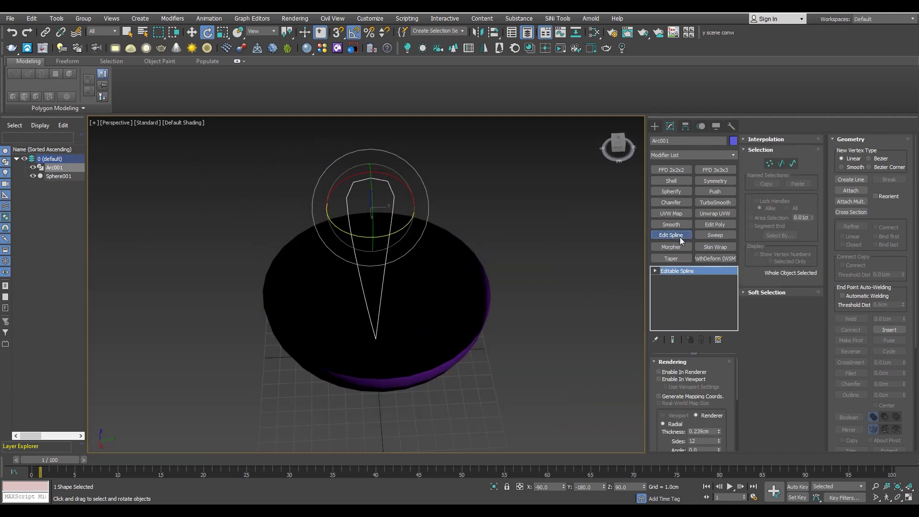
{"action": "scroll", "coordinate": [386, 314], "scroll_direction": "up", "scroll_amount": 3}
{"action": "key", "text": "ctrl+z"}
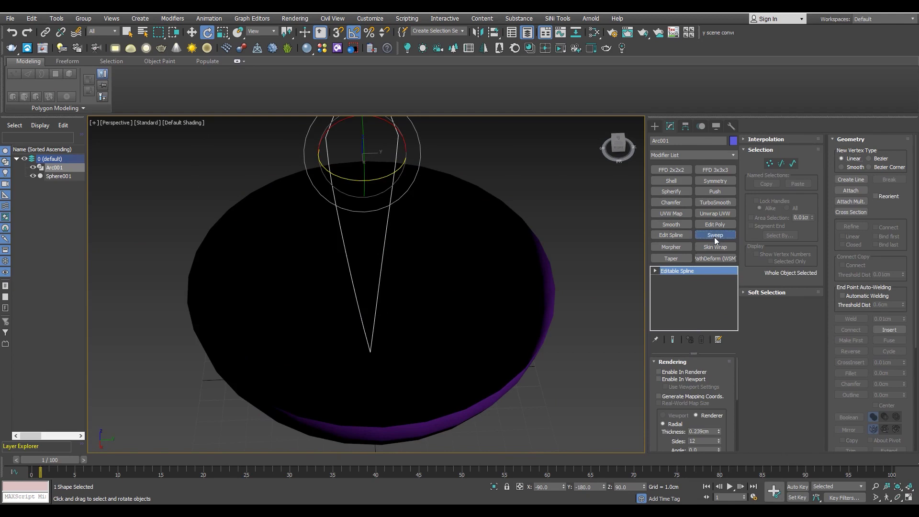
- Sweep the arc into a cylinder-section tube with a 0.15cm radius
{"action": "left_click", "coordinate": [716, 236]}
{"action": "key", "text": "z"}
{"action": "key", "text": "F4"}
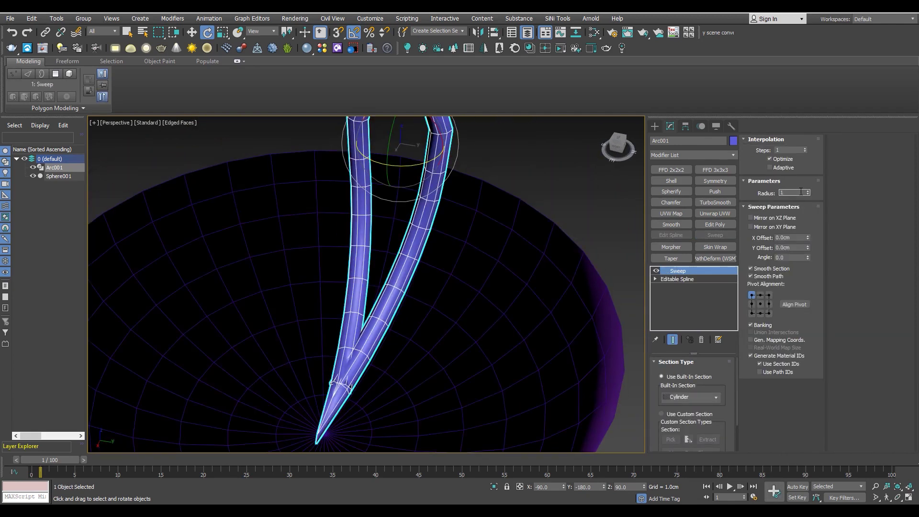
{"action": "type", "text": "0.15"}
{"action": "key", "text": "Return"}
- Orbit the Perspective view around the bowl in plain shading and reselect the swept arc
{"action": "scroll", "coordinate": [326, 335], "scroll_direction": "down", "scroll_amount": 1}
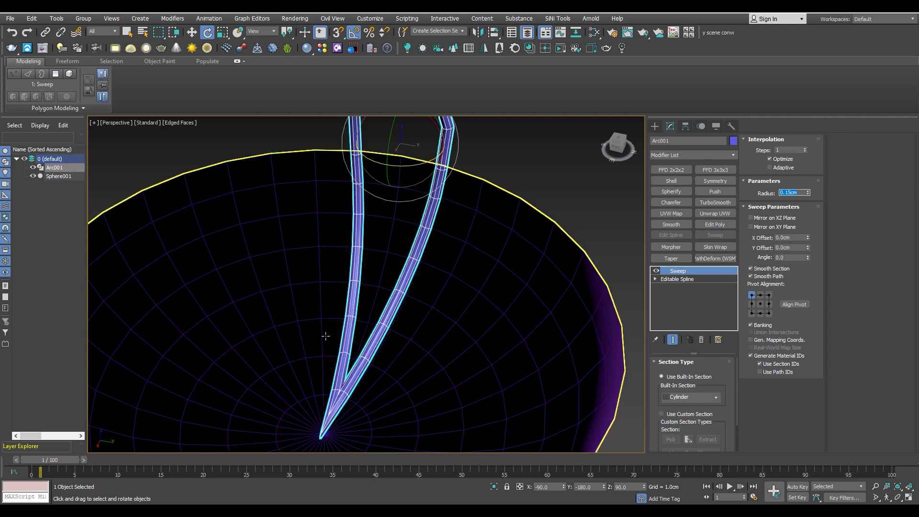
{"action": "scroll", "coordinate": [326, 336], "scroll_direction": "down", "scroll_amount": 3}
{"action": "scroll", "coordinate": [393, 236], "scroll_direction": "down", "scroll_amount": 2}
{"action": "left_click", "coordinate": [548, 142]}
{"action": "scroll", "coordinate": [398, 186], "scroll_direction": "up", "scroll_amount": 3}
{"action": "scroll", "coordinate": [401, 188], "scroll_direction": "down", "scroll_amount": 3}
{"action": "key", "text": "F4"}
{"action": "mouse_move", "coordinate": [418, 194]}
{"action": "middle_mouse_down", "text": "alt"}
{"action": "mouse_move", "coordinate": [265, 201]}
{"action": "mouse_move", "coordinate": [402, 268]}
{"action": "mouse_move", "coordinate": [392, 262]}
{"action": "mouse_move", "coordinate": [399, 253]}
{"action": "mouse_move", "coordinate": [407, 267]}
{"action": "mouse_move", "coordinate": [421, 258]}
{"action": "middle_mouse_up", "text": "alt"}
{"action": "left_click", "coordinate": [398, 253]}
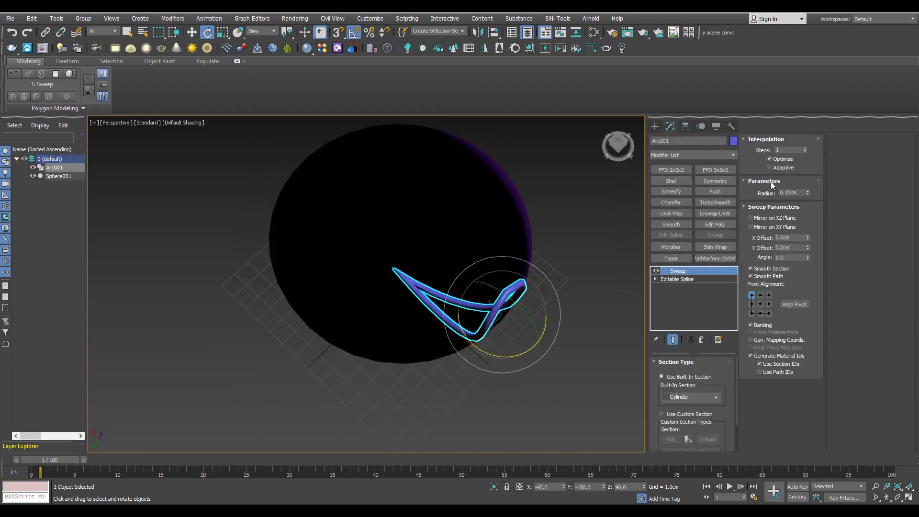
- Align the arc's pivot to the sphere's centre using Affect Pivot Only
{"action": "left_click", "coordinate": [686, 126]}
{"action": "left_click", "coordinate": [702, 192]}
{"action": "key", "text": "alt+a"}
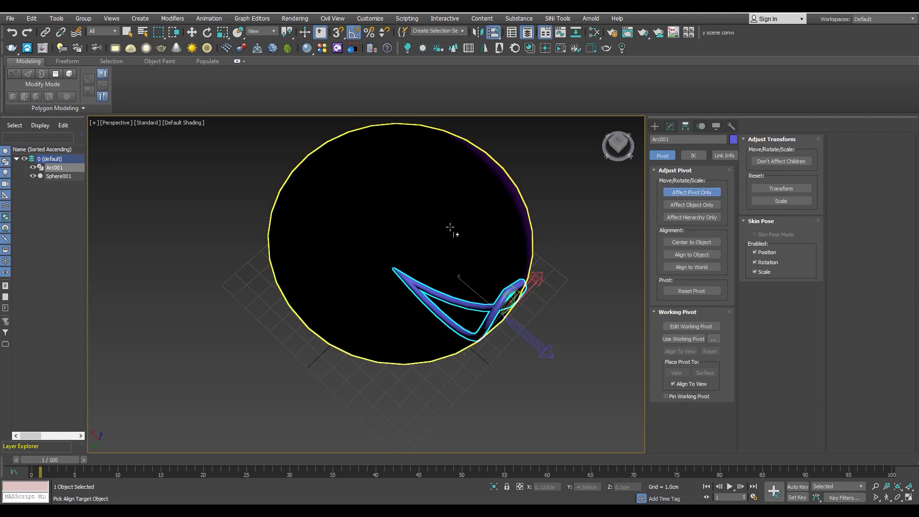
{"action": "left_click", "coordinate": [450, 230]}
{"action": "mouse_move", "coordinate": [451, 230]}
{"action": "middle_mouse_down", "text": "alt"}
{"action": "mouse_move", "coordinate": [395, 298]}
{"action": "mouse_move", "coordinate": [423, 326]}
{"action": "mouse_move", "coordinate": [423, 385]}
{"action": "middle_mouse_up", "text": "alt"}
- Shift-rotate the arc 30° around the bowl's centre to create an instanced copy
{"action": "key", "text": "w"}
{"action": "key", "text": "F4"}
{"action": "scroll", "coordinate": [423, 325], "scroll_direction": "up", "scroll_amount": 3}
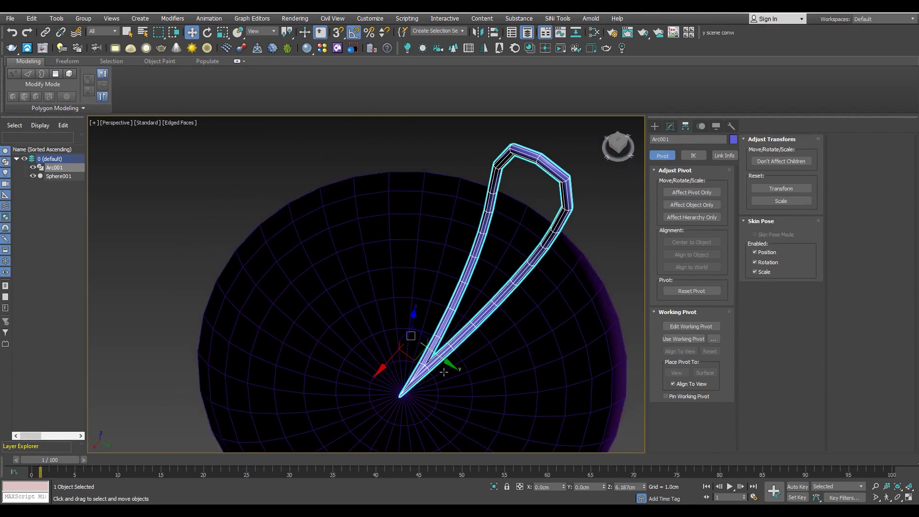
{"action": "key", "text": "e"}
{"action": "left_click_drag", "start_coordinate": [413, 376], "coordinate": [426, 376], "text": "shift"}
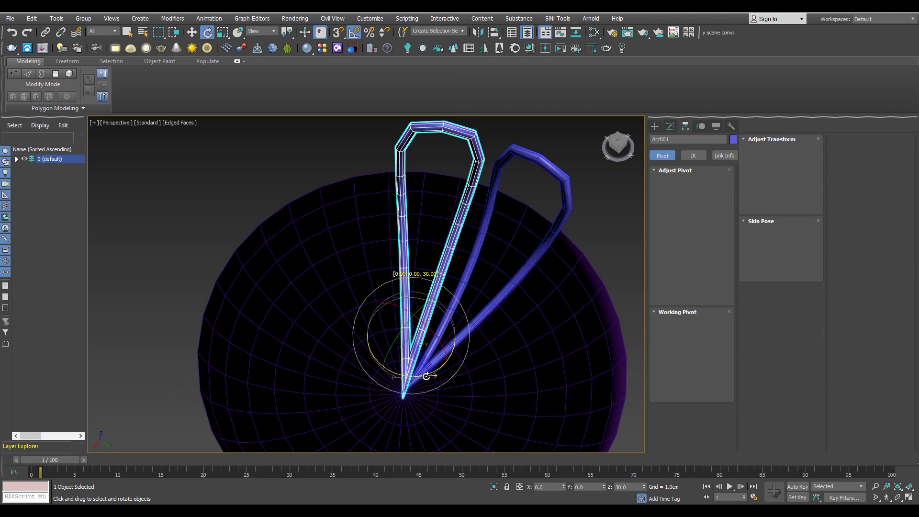
{"action": "left_click_drag", "start_coordinate": [426, 376], "coordinate": [426, 377], "text": "shift"}
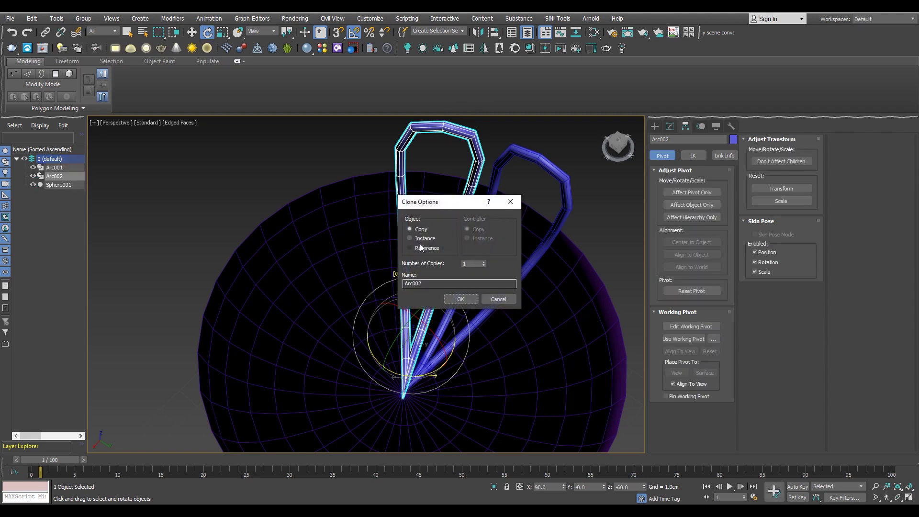
- Create 14 instanced arc copies around the bowl and clear the selection
{"action": "left_click", "coordinate": [485, 262]}
{"action": "left_click", "coordinate": [461, 299]}
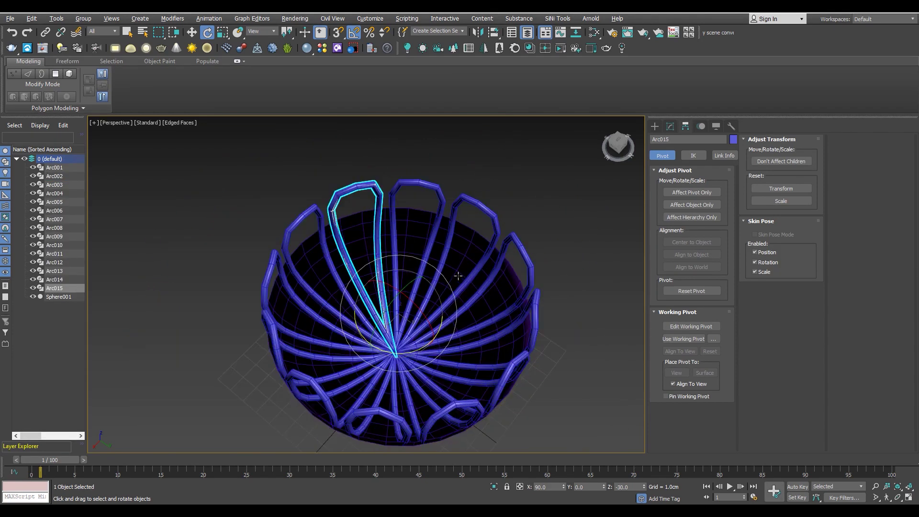
{"action": "scroll", "coordinate": [443, 210], "scroll_direction": "down", "scroll_amount": 3}
{"action": "scroll", "coordinate": [443, 211], "scroll_direction": "up", "scroll_amount": 3}
{"action": "key", "text": "ctrl+a"}
{"action": "key", "text": "ctrl+d"}
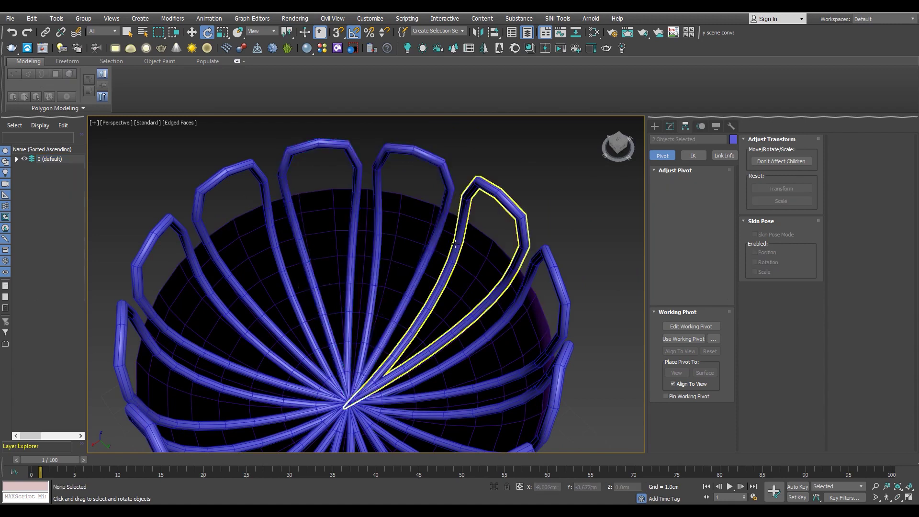
- Orbit and maximize the Left view to check the ring of arcs from the side
{"action": "left_click", "coordinate": [549, 262]}
{"action": "mouse_move", "coordinate": [548, 261]}
{"action": "middle_mouse_down", "text": "alt"}
{"action": "mouse_move", "coordinate": [476, 243]}
{"action": "mouse_move", "coordinate": [451, 193]}
{"action": "mouse_move", "coordinate": [383, 199]}
{"action": "middle_mouse_up", "text": "alt"}
{"action": "key", "text": "alt+w"}
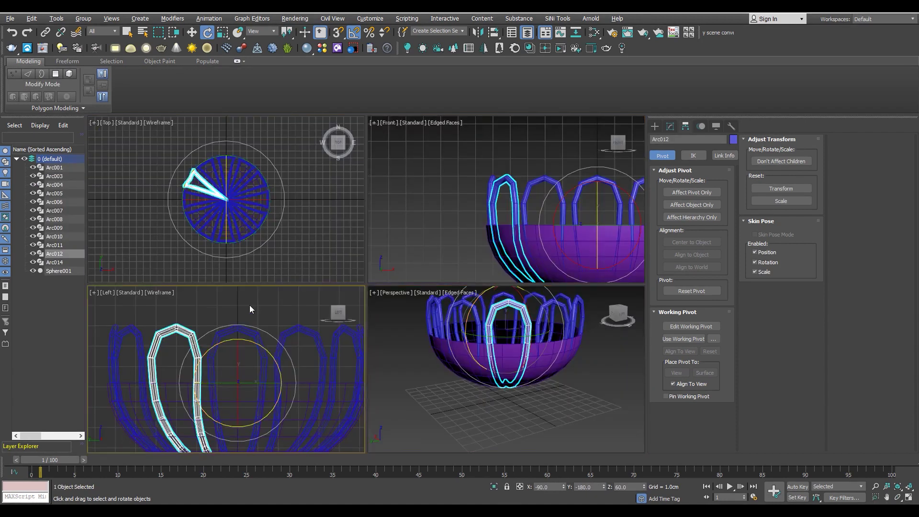
{"action": "key", "text": "alt+w"}
{"action": "left_click", "coordinate": [386, 223]}
{"action": "scroll", "coordinate": [386, 223], "scroll_direction": "up", "scroll_amount": 2}
{"action": "key", "text": "F4"}
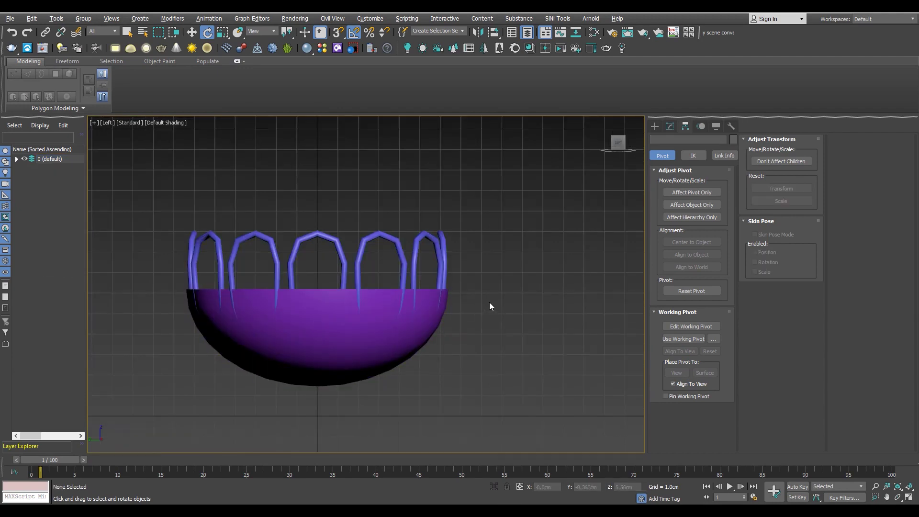
- Select Arc001 to inspect its modifier stack, then deselect it and restore plain shading
{"action": "left_click", "coordinate": [344, 259]}
{"action": "key", "text": "F4"}
{"action": "middle_click_drag", "start_coordinate": [344, 258], "coordinate": [363, 257]}
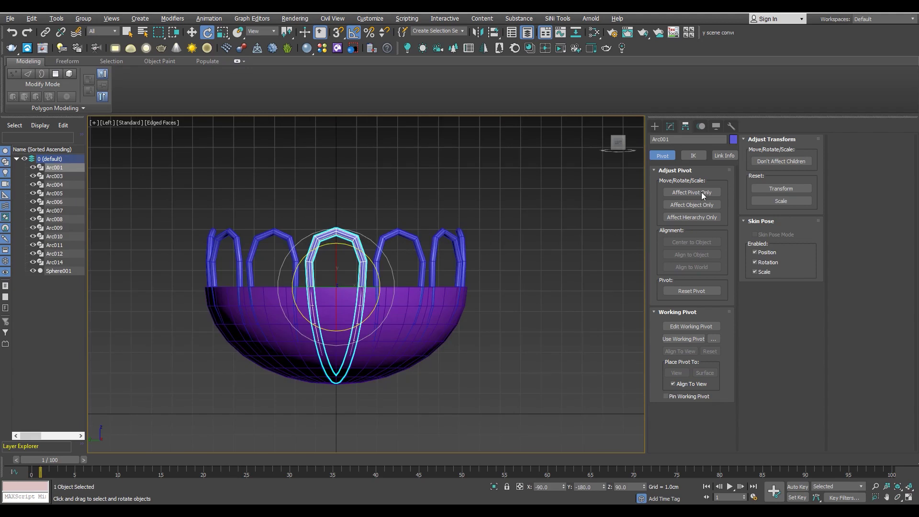
{"action": "left_click", "coordinate": [670, 126]}
{"action": "left_click", "coordinate": [509, 238]}
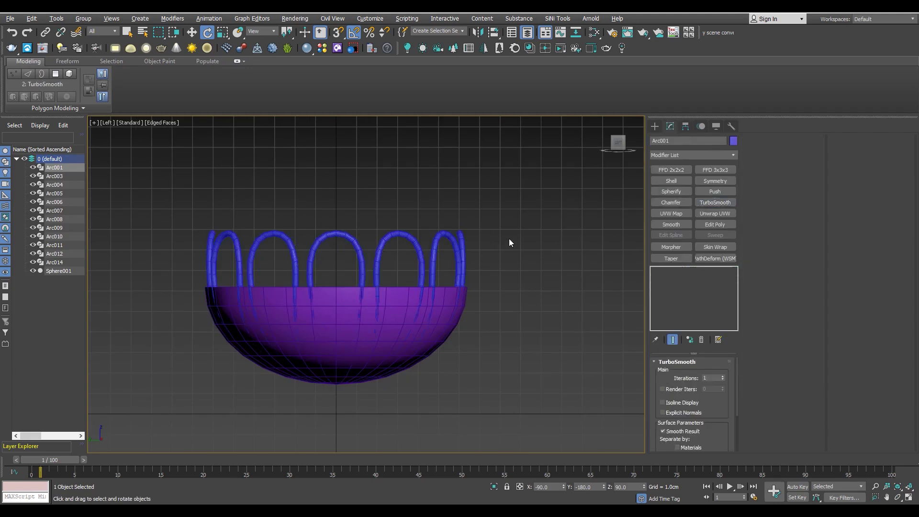
{"action": "key", "text": "F4"}
{"action": "scroll", "coordinate": [493, 266], "scroll_direction": "up", "scroll_amount": 2}
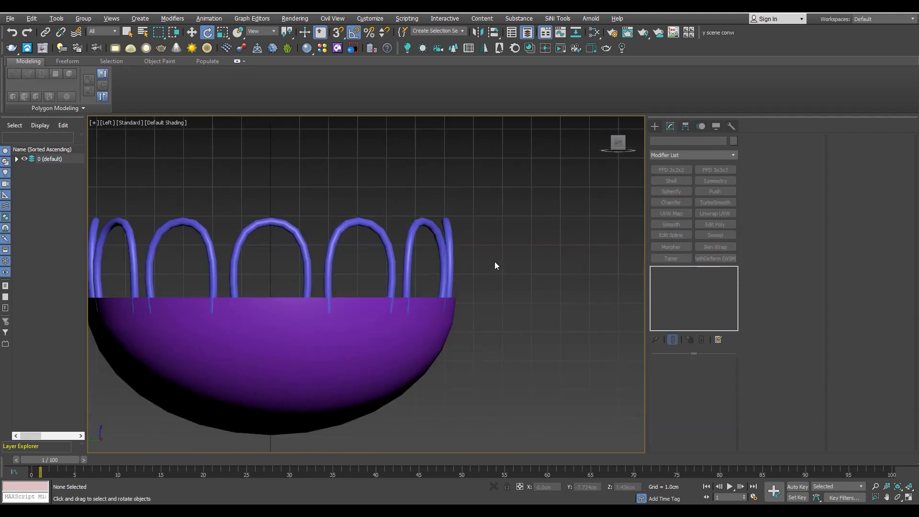
{"action": "scroll", "coordinate": [495, 265], "scroll_direction": "down", "scroll_amount": 2}
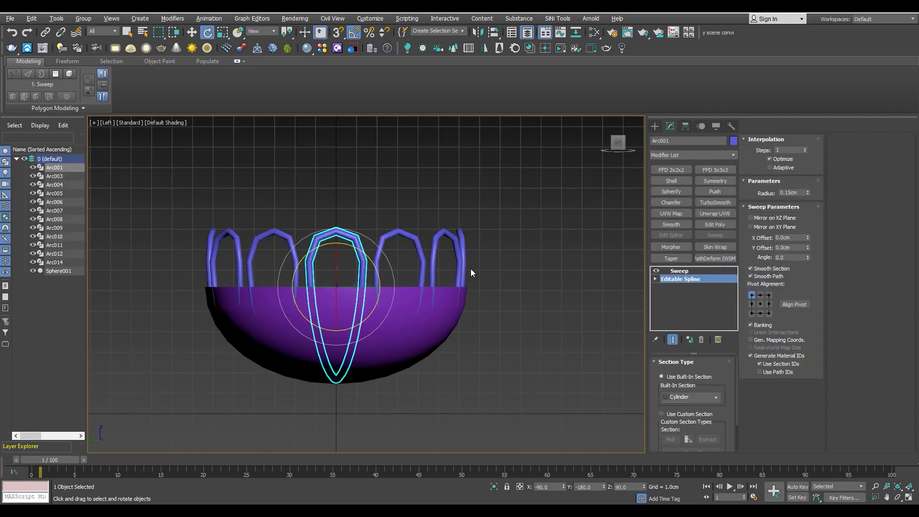
- Select the arc's two top vertices and move them down in the Left view
{"action": "key", "text": "1"}
{"action": "scroll", "coordinate": [405, 222], "scroll_direction": "up", "scroll_amount": 1}
{"action": "left_click_drag", "start_coordinate": [404, 222], "coordinate": [292, 256]}
{"action": "scroll", "coordinate": [312, 202], "scroll_direction": "up", "scroll_amount": 2}
{"action": "key", "text": "w"}
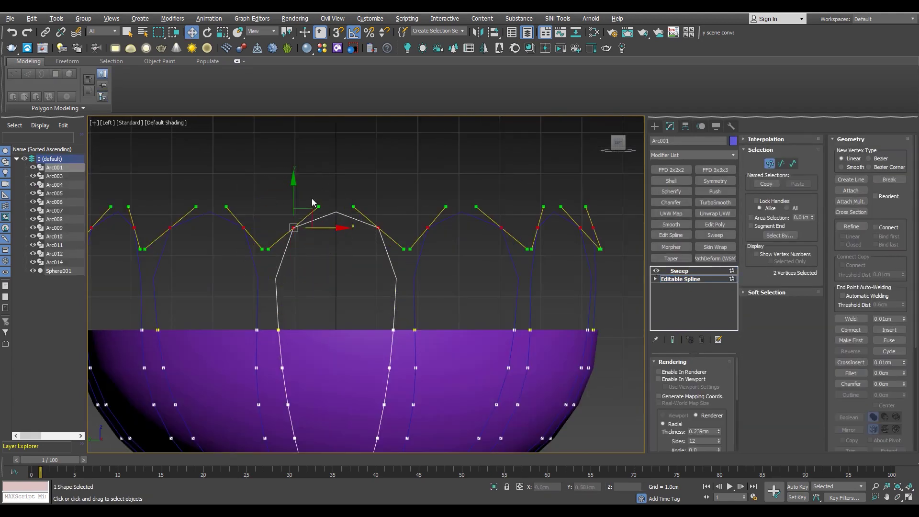
{"action": "left_click_drag", "start_coordinate": [293, 192], "coordinate": [295, 215]}
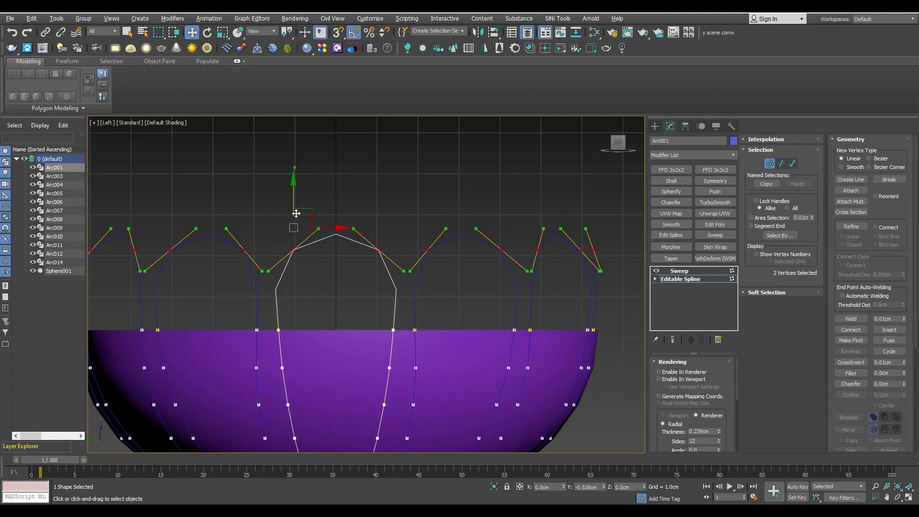
- Rotate the top vertices slightly in the Front view
{"action": "key", "text": "alt+w"}
{"action": "key", "text": "alt+w"}
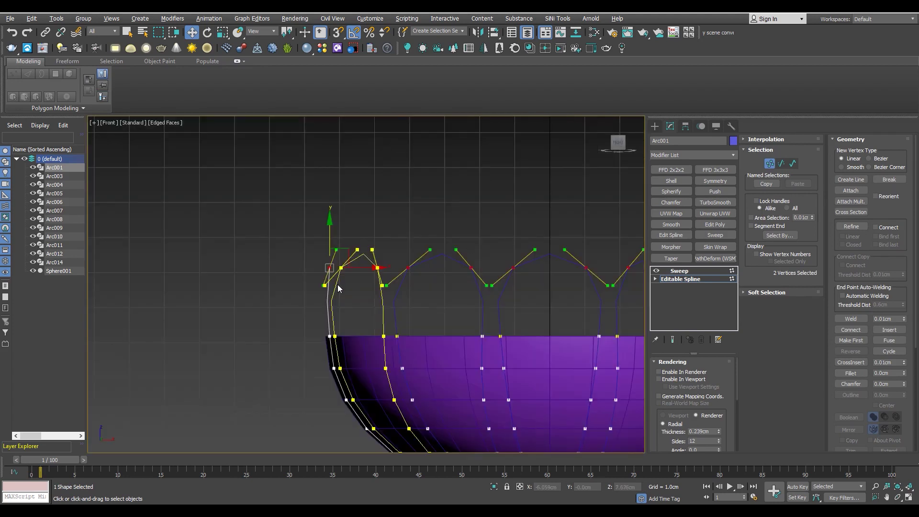
{"action": "scroll", "coordinate": [352, 267], "scroll_direction": "up", "scroll_amount": 3}
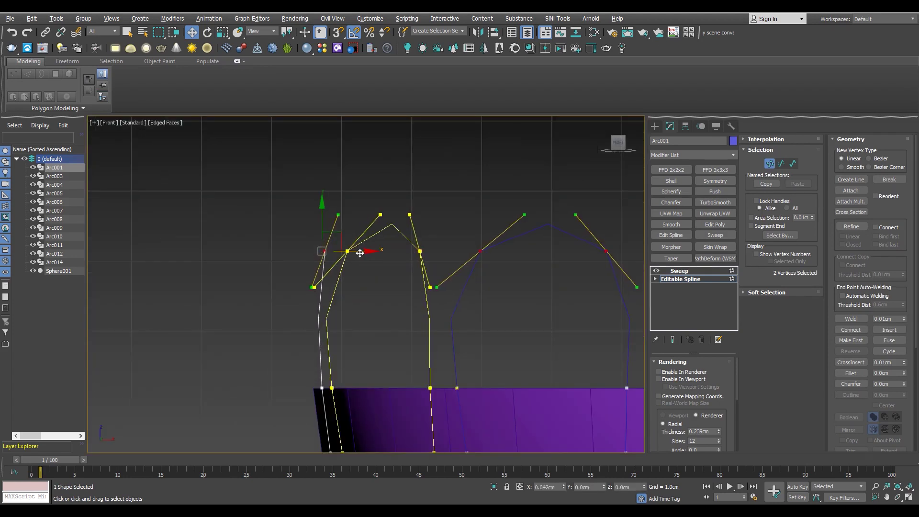
{"action": "key", "text": "e"}
{"action": "left_click_drag", "start_coordinate": [354, 220], "coordinate": [356, 215]}
{"action": "key", "text": "w"}
- Return to the Sweep level and orbit the Perspective view to look down into the bowl
{"action": "left_click", "coordinate": [680, 271]}
{"action": "key", "text": "alt+w"}
{"action": "right_click", "coordinate": [460, 343]}
{"action": "key", "text": "alt+w"}
{"action": "left_click", "coordinate": [460, 343]}
{"action": "key", "text": "F4"}
{"action": "mouse_move", "coordinate": [460, 343]}
{"action": "middle_mouse_down", "text": "alt"}
{"action": "mouse_move", "coordinate": [431, 287]}
{"action": "mouse_move", "coordinate": [321, 269]}
{"action": "mouse_move", "coordinate": [371, 303]}
{"action": "mouse_move", "coordinate": [344, 321]}
{"action": "mouse_move", "coordinate": [383, 263]}
{"action": "mouse_move", "coordinate": [364, 287]}
{"action": "mouse_move", "coordinate": [335, 268]}
{"action": "mouse_move", "coordinate": [348, 257]}
{"action": "middle_mouse_up", "text": "alt"}
{"action": "scroll", "coordinate": [431, 287], "scroll_direction": "up", "scroll_amount": 5}
{"action": "scroll", "coordinate": [371, 303], "scroll_direction": "up", "scroll_amount": 3}
- Select Sphere001 in Edge mode with edged faces shown and pick its rim edge loop
{"action": "left_click", "coordinate": [348, 257]}
{"action": "key", "text": "F4"}
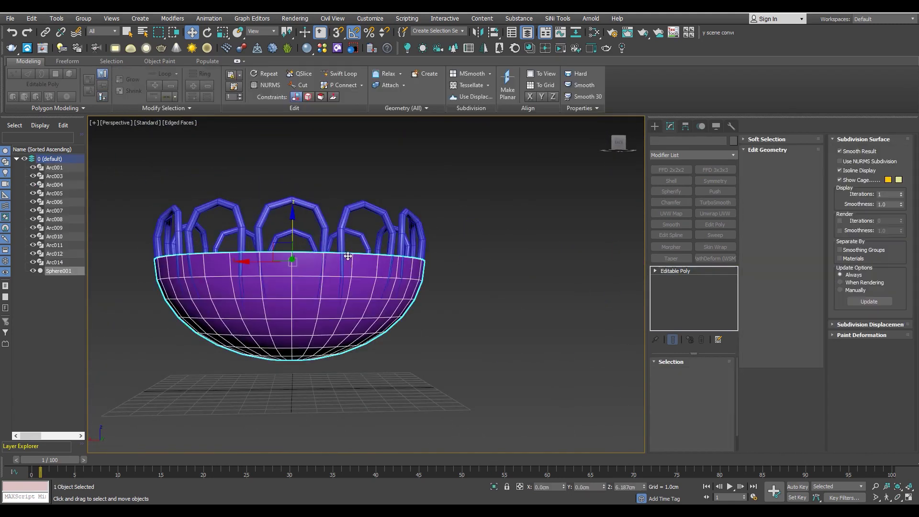
{"action": "scroll", "coordinate": [348, 256], "scroll_direction": "up", "scroll_amount": 5}
{"action": "key", "text": "2"}
{"action": "double_click", "coordinate": [368, 256]}
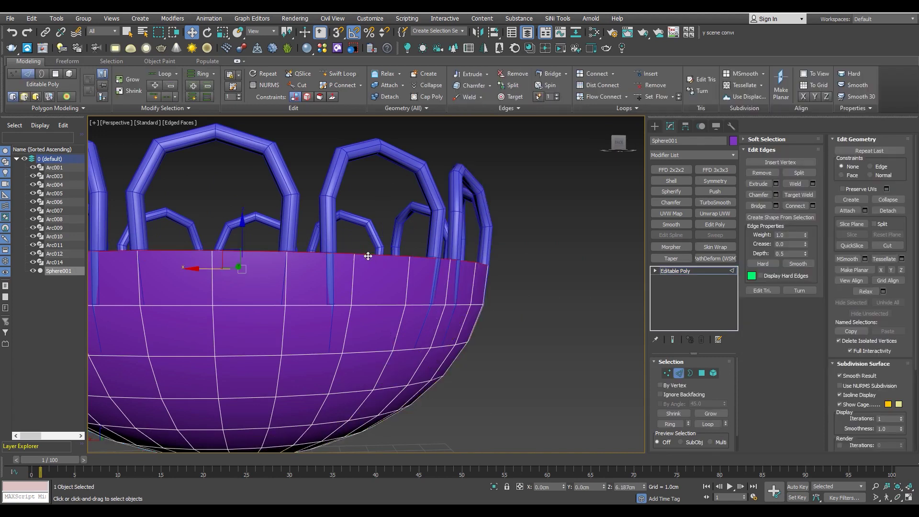
- Switch to Scale and orbit to inspect the bowl's underside edge loops
{"action": "scroll", "coordinate": [368, 256], "scroll_direction": "down", "scroll_amount": 3}
{"action": "mouse_move", "coordinate": [368, 257]}
{"action": "middle_mouse_down", "text": "alt"}
{"action": "mouse_move", "coordinate": [336, 287]}
{"action": "mouse_move", "coordinate": [265, 311]}
{"action": "mouse_move", "coordinate": [275, 306]}
{"action": "middle_mouse_up", "text": "alt"}
{"action": "scroll", "coordinate": [335, 287], "scroll_direction": "up", "scroll_amount": 3}
{"action": "key", "text": "r"}
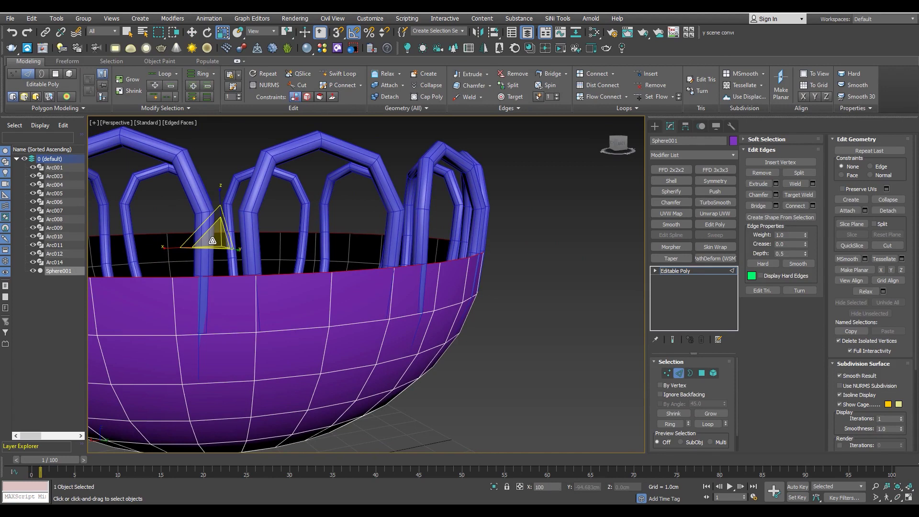
{"action": "scroll", "coordinate": [375, 329], "scroll_direction": "down", "scroll_amount": 4}
{"action": "scroll", "coordinate": [407, 316], "scroll_direction": "down", "scroll_amount": 3}
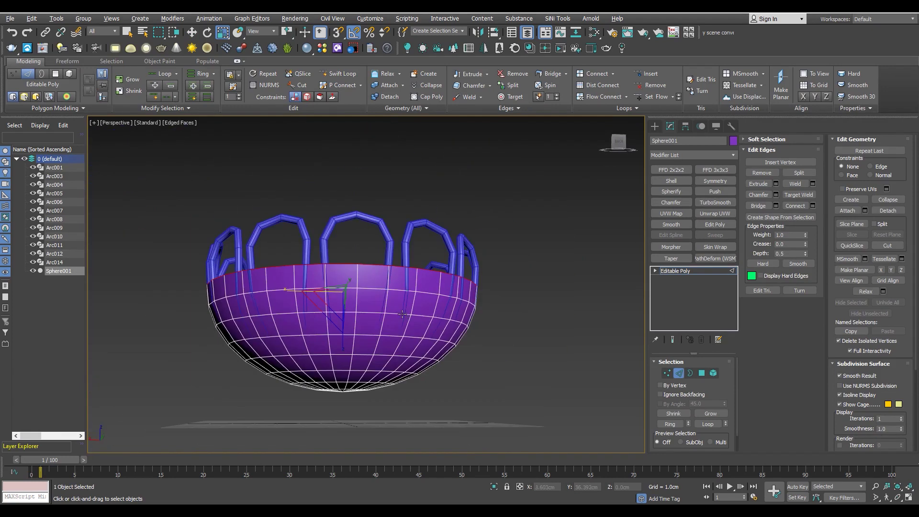
{"action": "scroll", "coordinate": [402, 314], "scroll_direction": "up", "scroll_amount": 3}
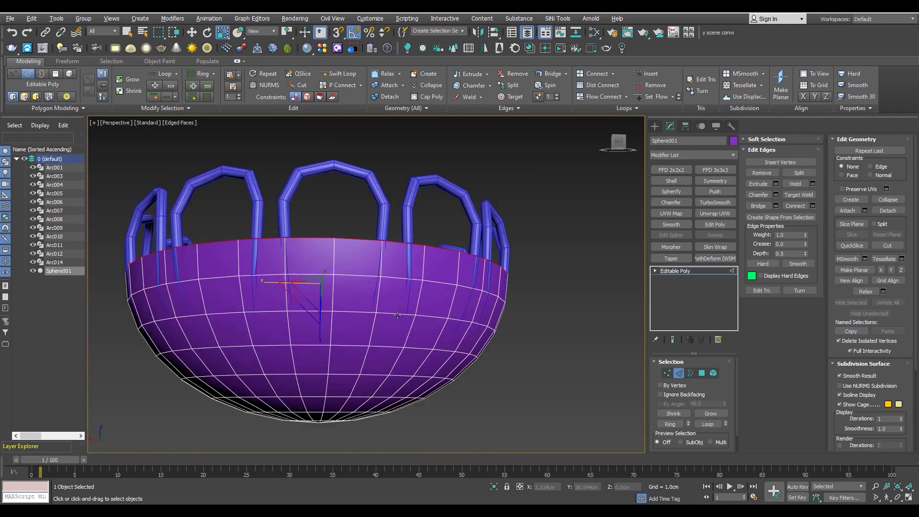
{"action": "middle_click_drag", "start_coordinate": [357, 370], "coordinate": [391, 349], "text": "alt"}
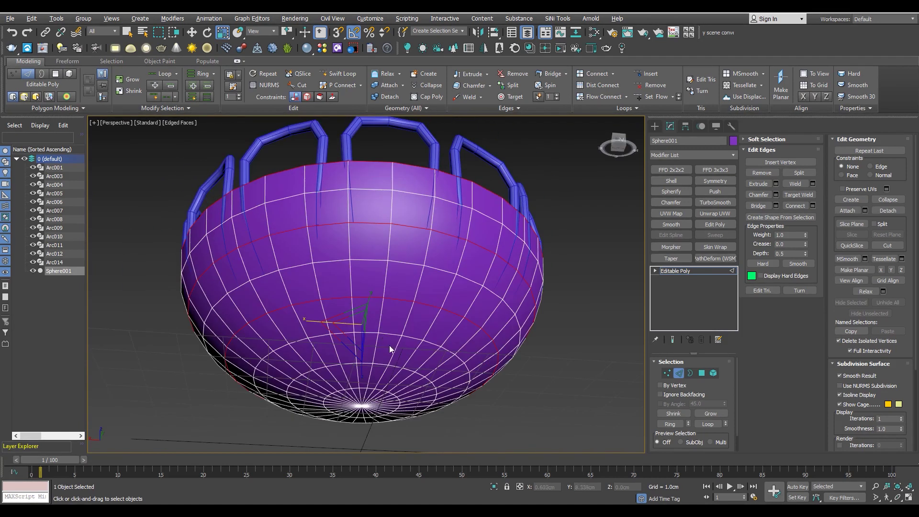
- Add a lower edge loop and create Shape001 from the selected edges
{"action": "double_click", "coordinate": [392, 364], "text": "ctrl"}
{"action": "left_click", "coordinate": [811, 216]}
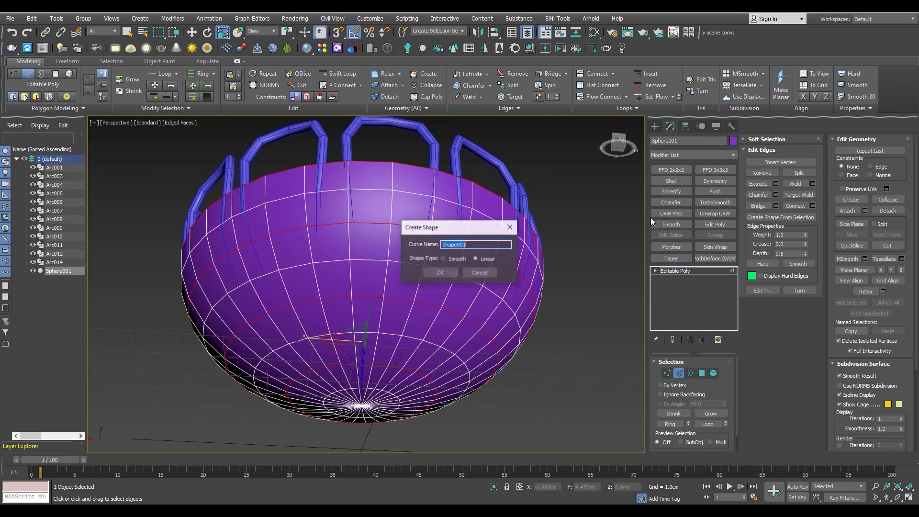
{"action": "left_click", "coordinate": [437, 273]}
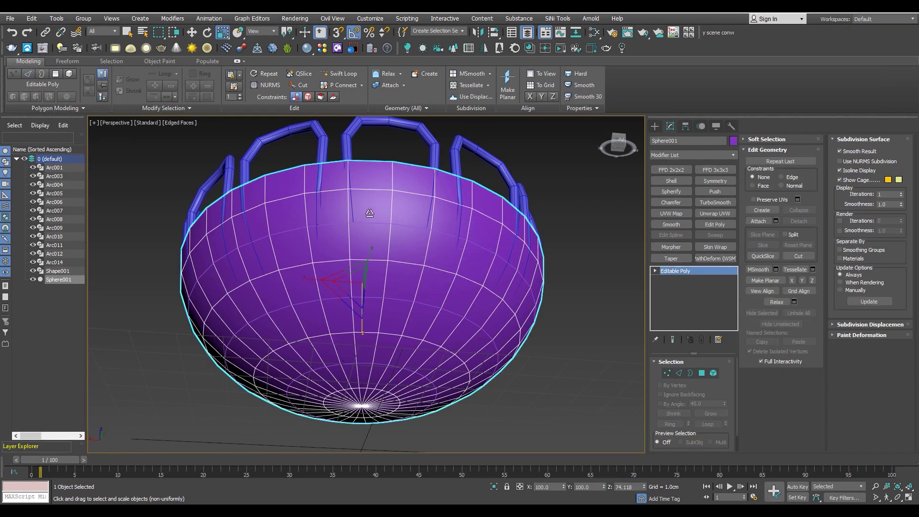
- Try a Sweep on Shape001, then undo it
{"action": "left_click", "coordinate": [445, 228]}
{"action": "middle_click_drag", "start_coordinate": [445, 229], "coordinate": [501, 142], "text": "alt"}
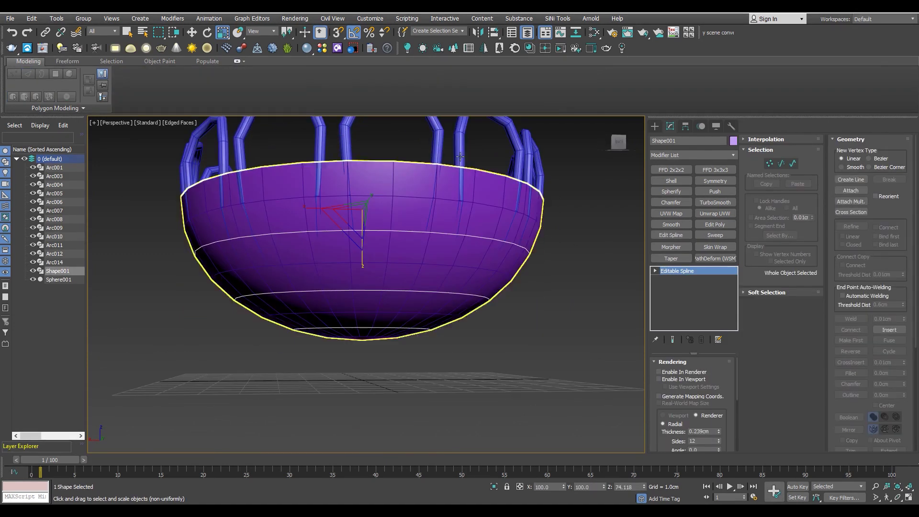
{"action": "left_click", "coordinate": [716, 235]}
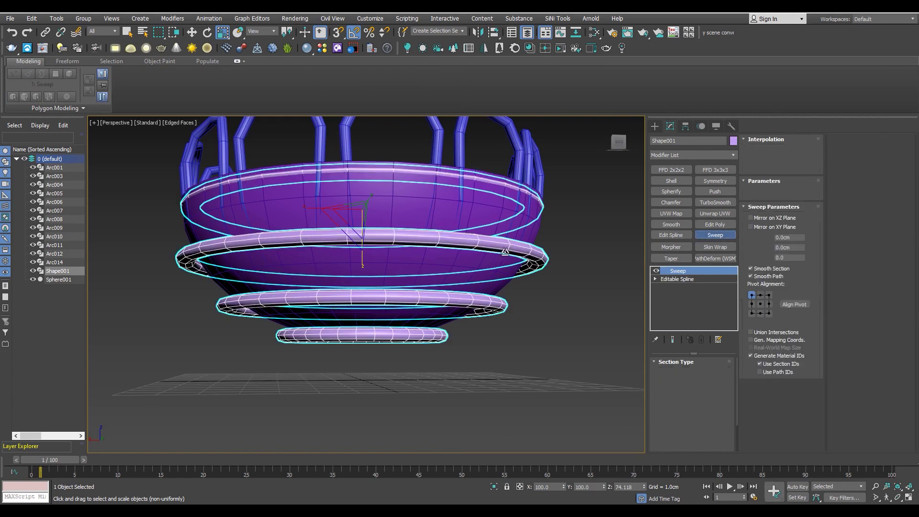
{"action": "mouse_move", "coordinate": [504, 249]}
{"action": "middle_mouse_down", "text": "alt"}
{"action": "mouse_move", "coordinate": [504, 261]}
{"action": "mouse_move", "coordinate": [495, 256]}
{"action": "middle_mouse_up", "text": "alt"}
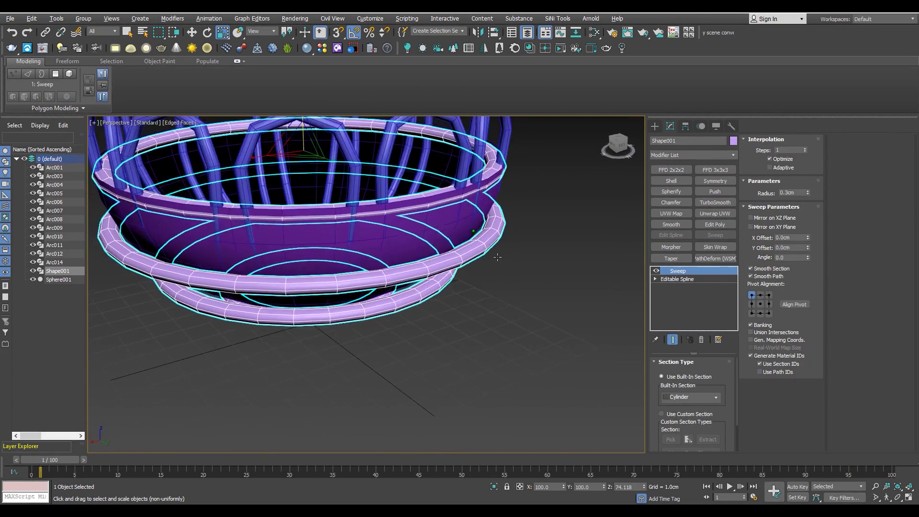
{"action": "key", "text": "ctrl+z"}
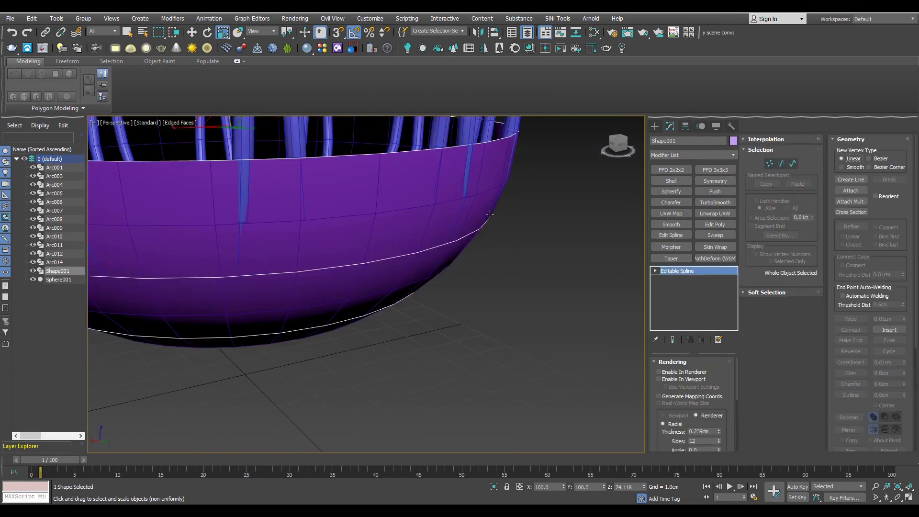
- Reset Shape001's XForm and convert it to an Editable Spline
{"action": "left_click", "coordinate": [731, 126]}
{"action": "left_click", "coordinate": [690, 301]}
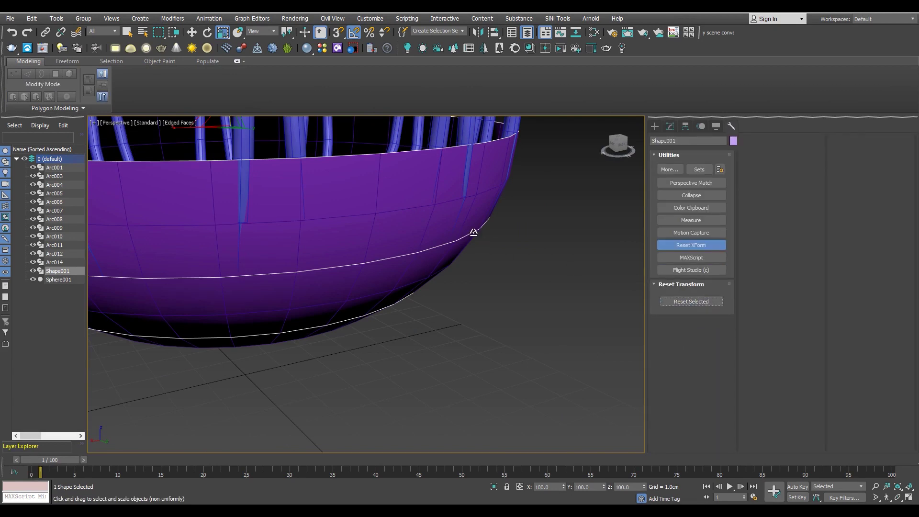
{"action": "right_click", "coordinate": [474, 233]}
{"action": "left_click", "coordinate": [459, 337]}
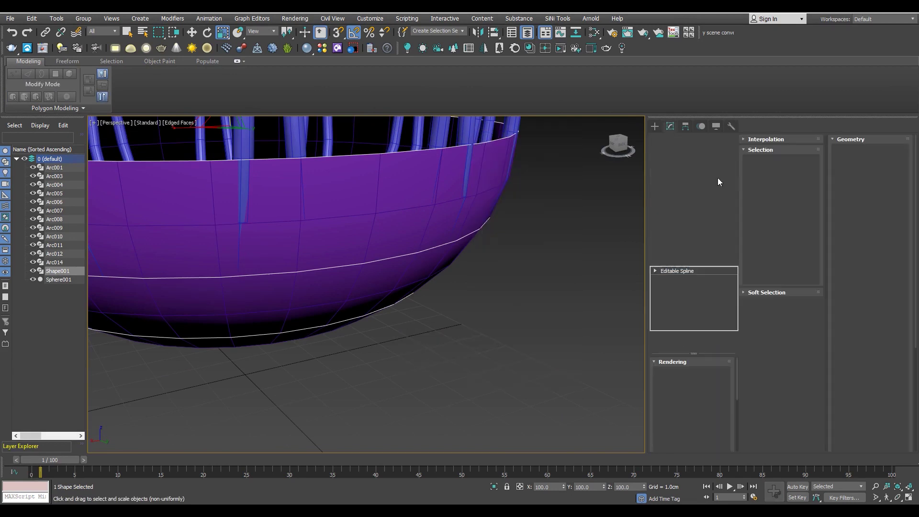
- Test a Sweep on Shape001, then delete it from the modifier stack
{"action": "left_click", "coordinate": [715, 235]}
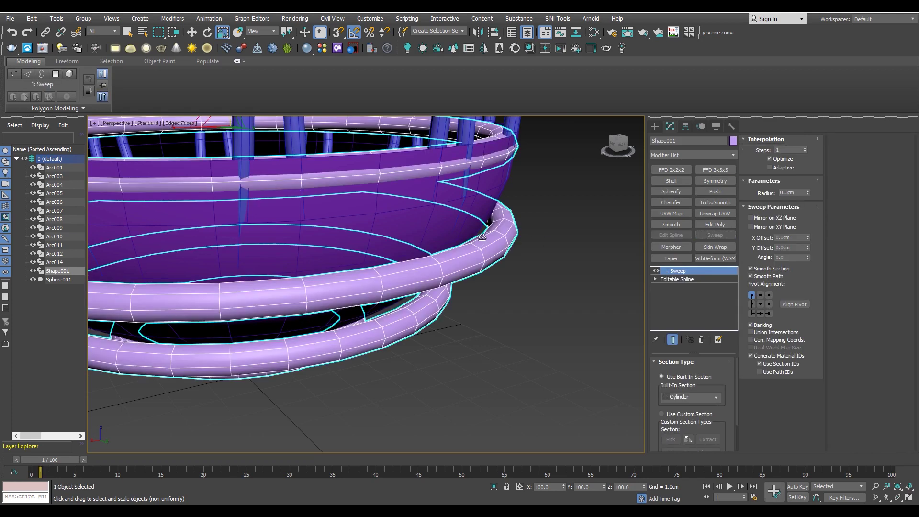
{"action": "key", "text": "z"}
{"action": "scroll", "coordinate": [487, 202], "scroll_direction": "up", "scroll_amount": 5}
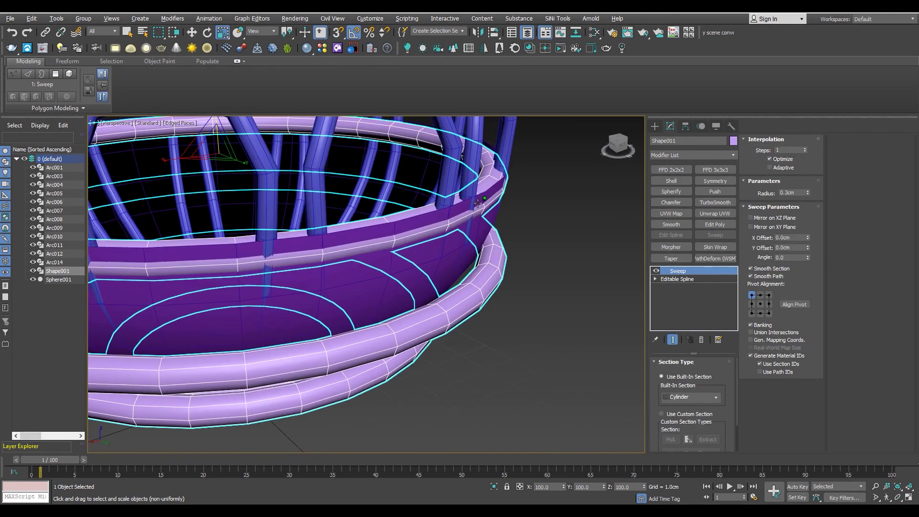
{"action": "right_click", "coordinate": [671, 271]}
{"action": "left_click", "coordinate": [680, 282]}
- In Spline sub-object level with wireframe view, select one of Shape001's loops
{"action": "key", "text": "3"}
{"action": "key", "text": "F3"}
{"action": "left_click", "coordinate": [507, 177]}
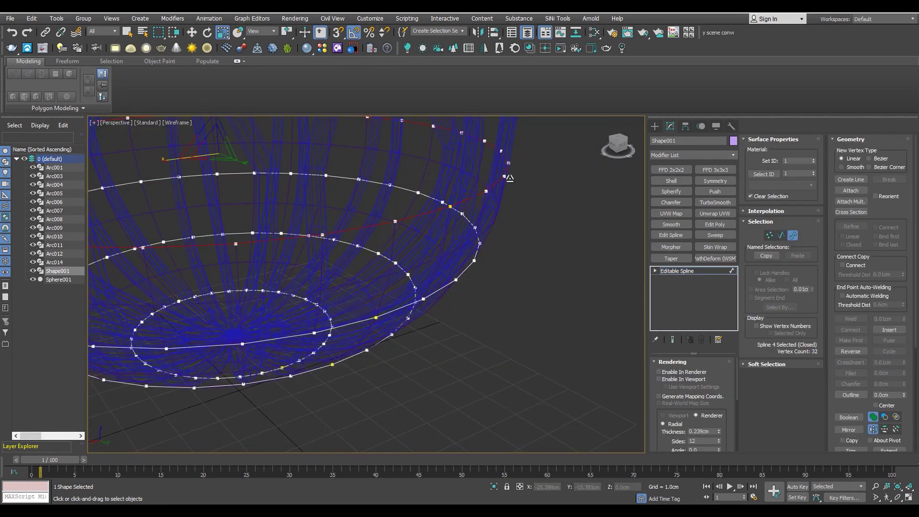
{"action": "scroll", "coordinate": [837, 330], "scroll_direction": "down", "scroll_amount": 2}
- Detach three loops from Shape001 as Shape002, Shape003 and Shape004
{"action": "scroll", "coordinate": [838, 343], "scroll_direction": "down", "scroll_amount": 2}
{"action": "scroll", "coordinate": [835, 340], "scroll_direction": "down", "scroll_amount": 1}
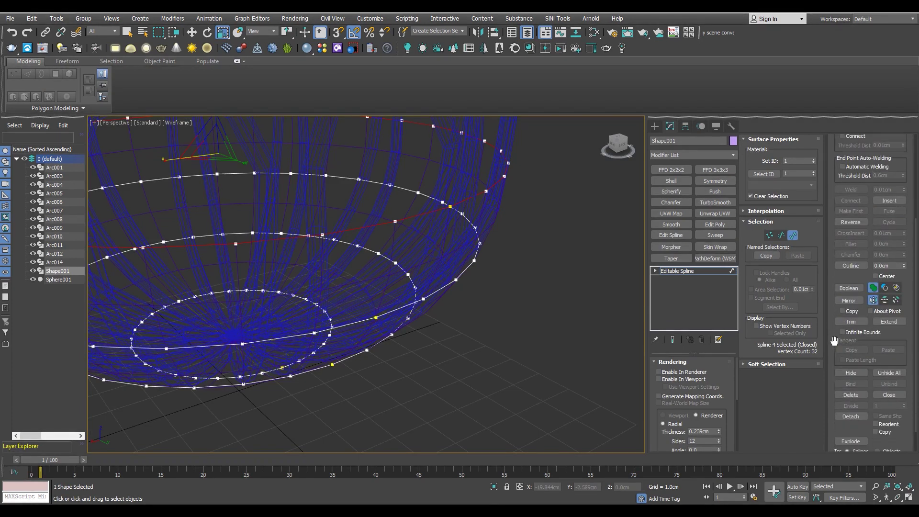
{"action": "left_click", "coordinate": [850, 417]}
{"action": "left_click", "coordinate": [491, 264]}
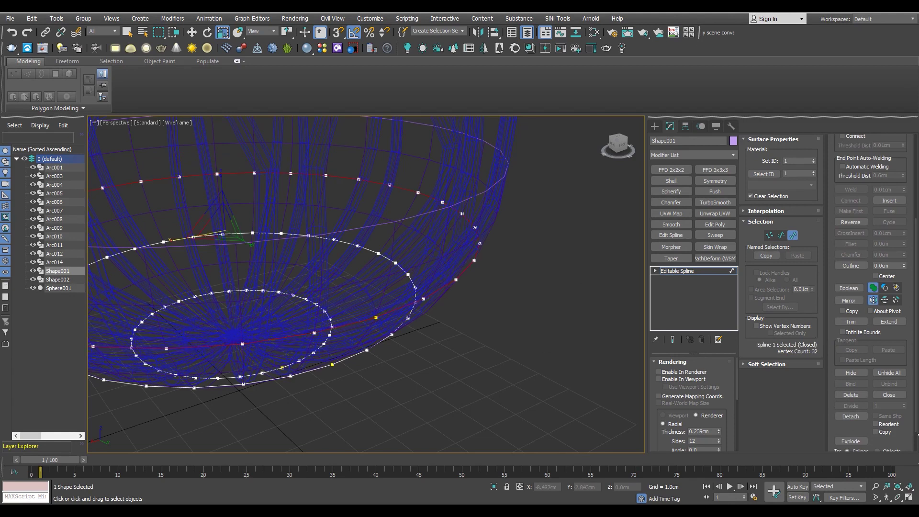
{"action": "left_click", "coordinate": [850, 417]}
{"action": "left_click", "coordinate": [503, 265]}
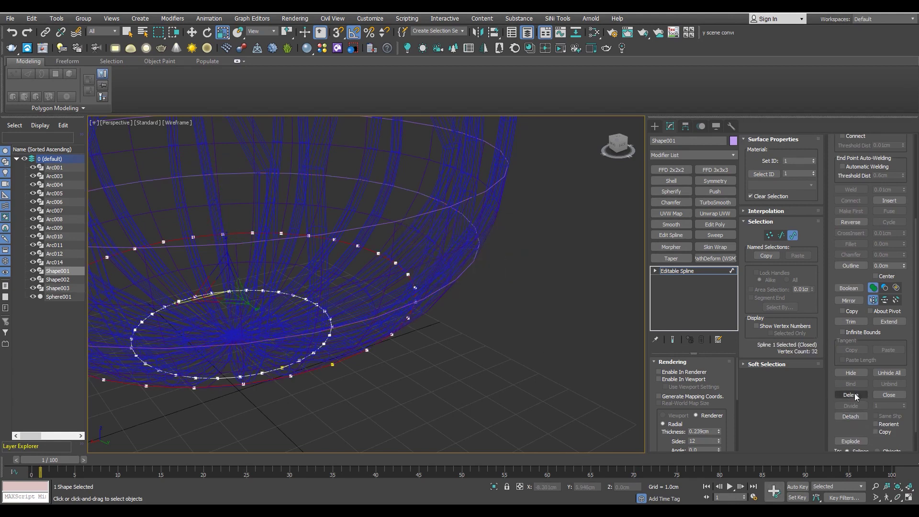
{"action": "left_click", "coordinate": [851, 417]}
{"action": "left_click", "coordinate": [495, 265]}
- Return to shaded display and exit spline sub-object mode
{"action": "key", "text": "F3"}
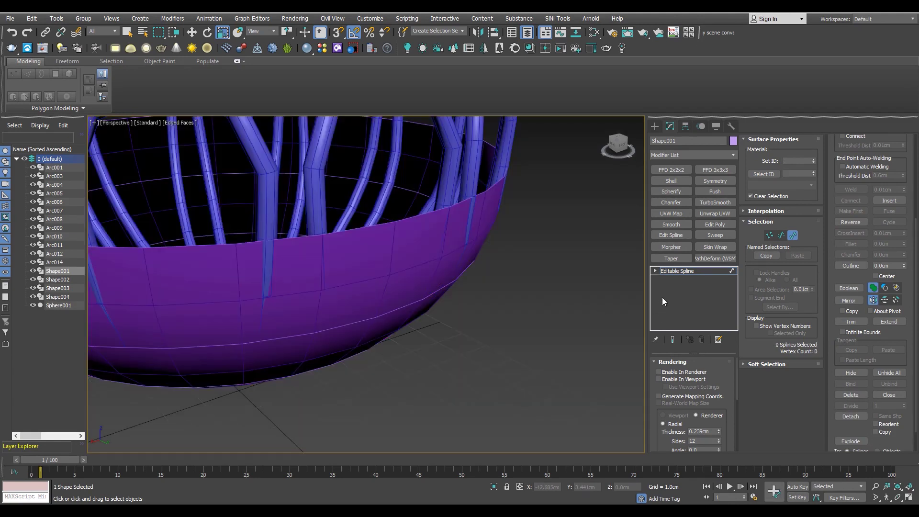
{"action": "left_click", "coordinate": [690, 271]}
{"action": "scroll", "coordinate": [495, 244], "scroll_direction": "down", "scroll_amount": 3}
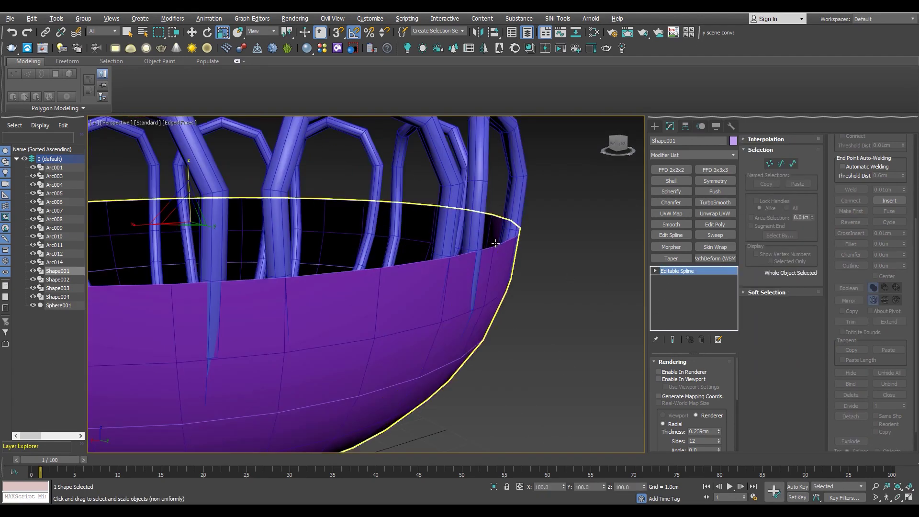
- Sweep Shape002 into a 0.15cm-radius tube and adjust its pivot alignment
{"action": "left_click", "coordinate": [496, 244]}
{"action": "left_click", "coordinate": [716, 236]}
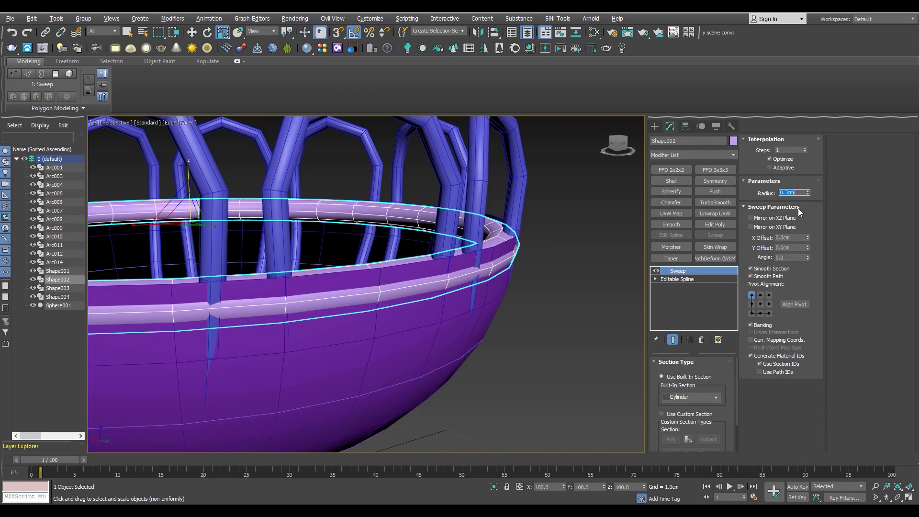
{"action": "type", "text": "0.15"}
{"action": "key", "text": "Return"}
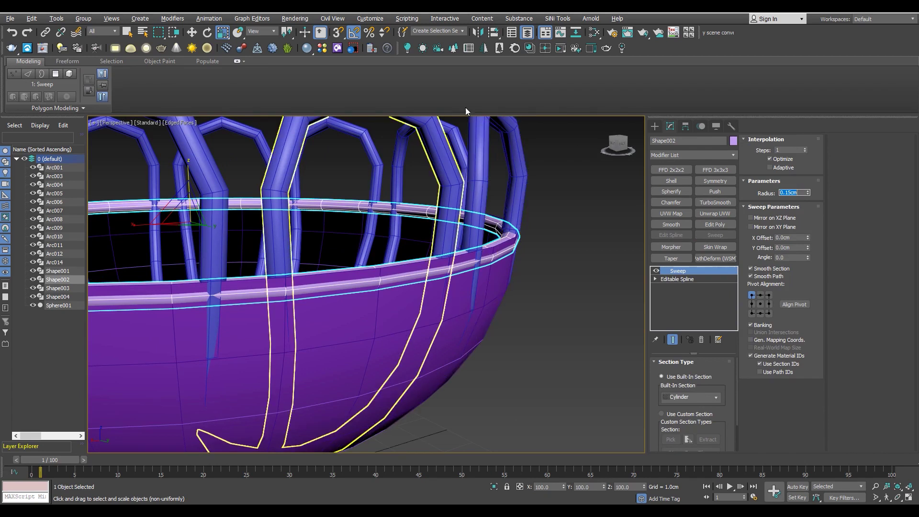
{"action": "scroll", "coordinate": [472, 117], "scroll_direction": "up", "scroll_amount": 3}
{"action": "left_click", "coordinate": [768, 313]}
- Orbit around the bowl rim and select the lower ring Shape003
{"action": "mouse_move", "coordinate": [412, 249]}
{"action": "middle_mouse_down", "text": "alt"}
{"action": "mouse_move", "coordinate": [432, 236]}
{"action": "mouse_move", "coordinate": [249, 274]}
{"action": "mouse_move", "coordinate": [410, 313]}
{"action": "middle_mouse_up", "text": "alt"}
{"action": "scroll", "coordinate": [432, 236], "scroll_direction": "down", "scroll_amount": 5}
{"action": "scroll", "coordinate": [249, 274], "scroll_direction": "up", "scroll_amount": 5}
{"action": "scroll", "coordinate": [249, 274], "scroll_direction": "down", "scroll_amount": 5}
{"action": "scroll", "coordinate": [410, 313], "scroll_direction": "up", "scroll_amount": 5}
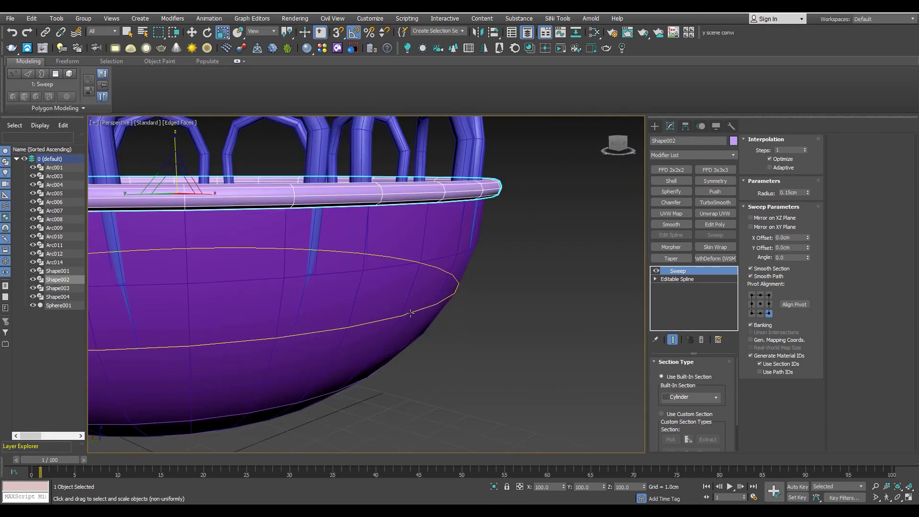
{"action": "left_click", "coordinate": [410, 313]}
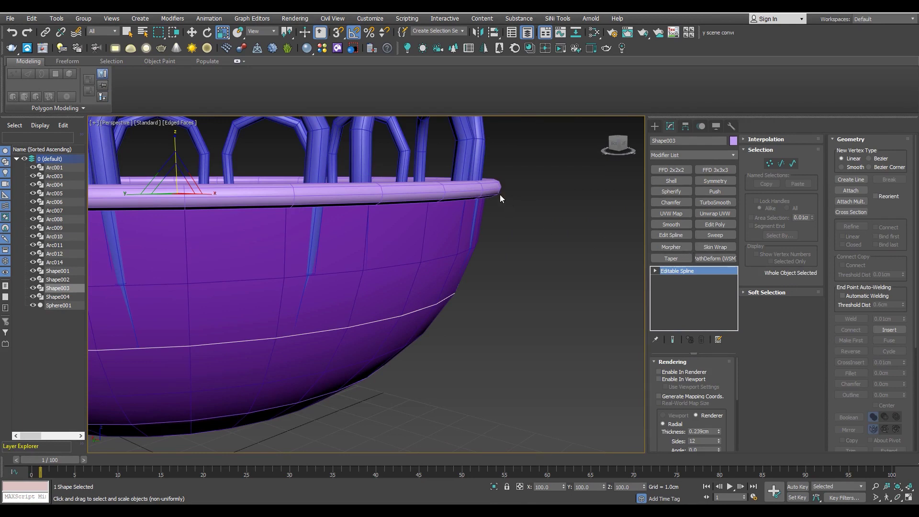
- Copy Shape002's Sweep onto Shape003 and set top-left pivot alignment
{"action": "left_click", "coordinate": [500, 195]}
{"action": "right_click", "coordinate": [702, 271]}
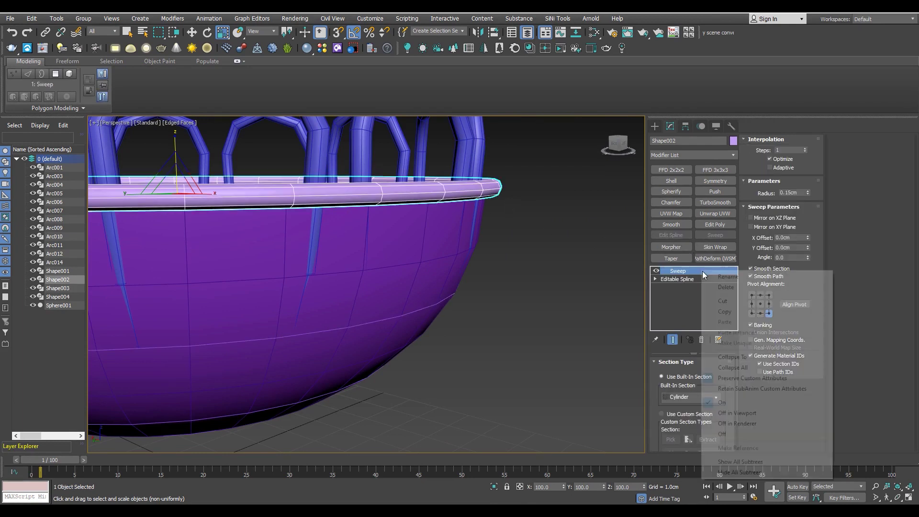
{"action": "left_click", "coordinate": [733, 311]}
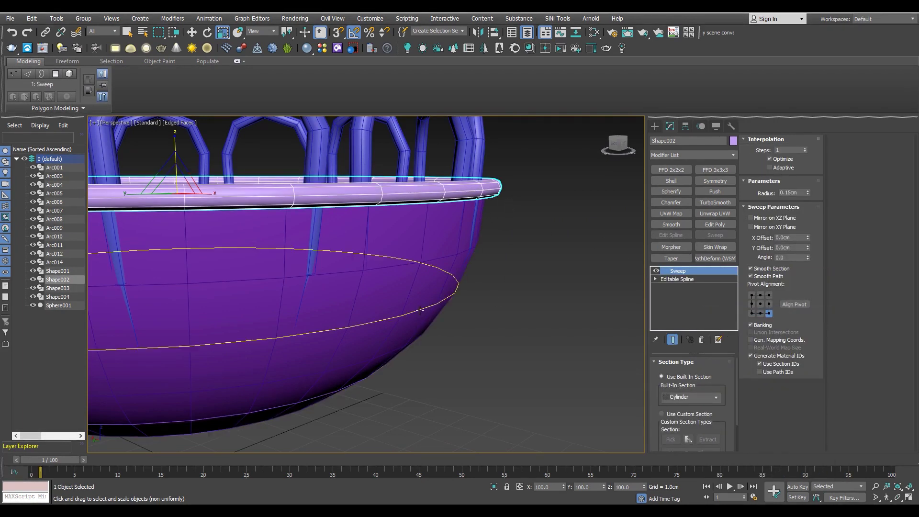
{"action": "right_click", "coordinate": [694, 278]}
{"action": "left_click", "coordinate": [712, 278]}
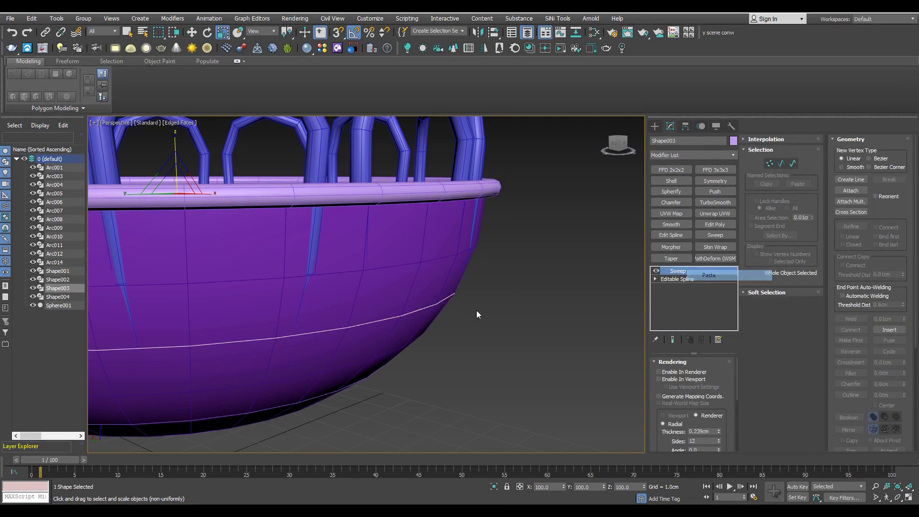
{"action": "left_click", "coordinate": [751, 295]}
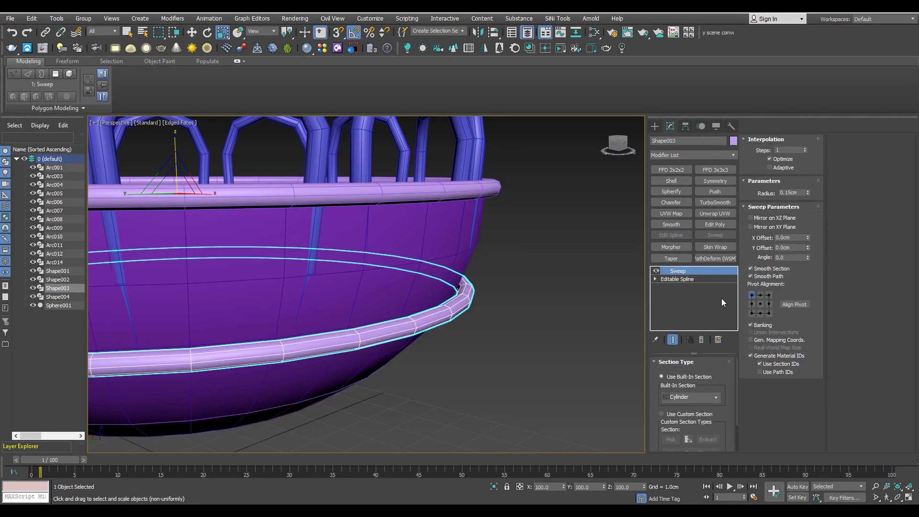
- Orbit over the bowl and select Sphere001
{"action": "middle_click_drag", "start_coordinate": [608, 318], "coordinate": [408, 319], "text": "alt"}
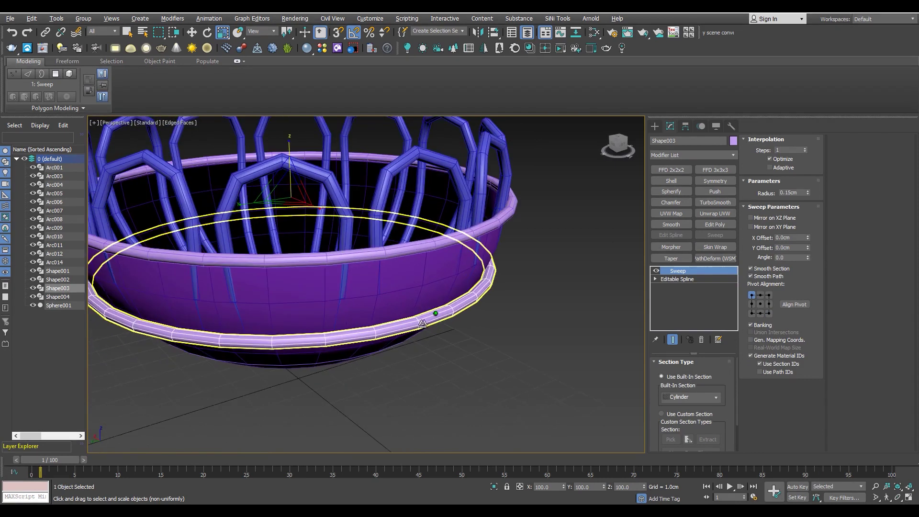
{"action": "mouse_move", "coordinate": [361, 290]}
{"action": "middle_mouse_down", "text": "alt"}
{"action": "mouse_move", "coordinate": [385, 307]}
{"action": "mouse_move", "coordinate": [378, 267]}
{"action": "middle_mouse_up", "text": "alt"}
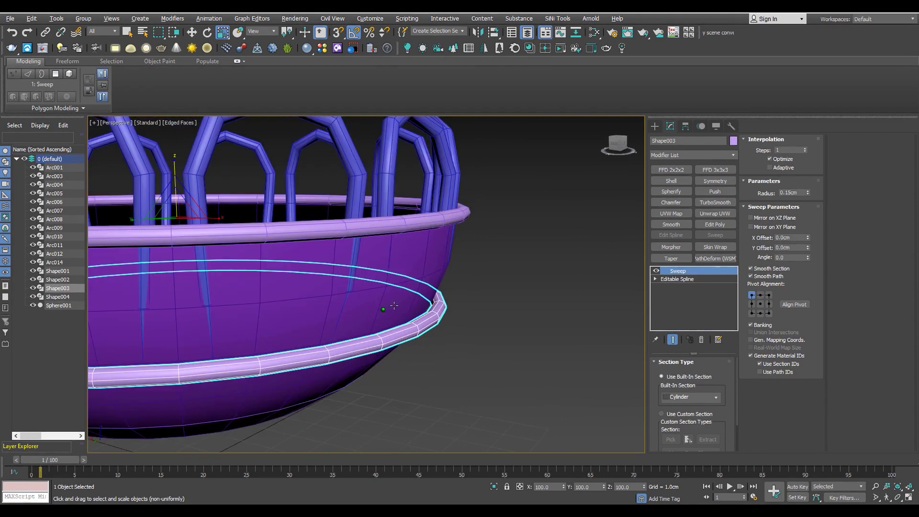
{"action": "left_click", "coordinate": [46, 306]}
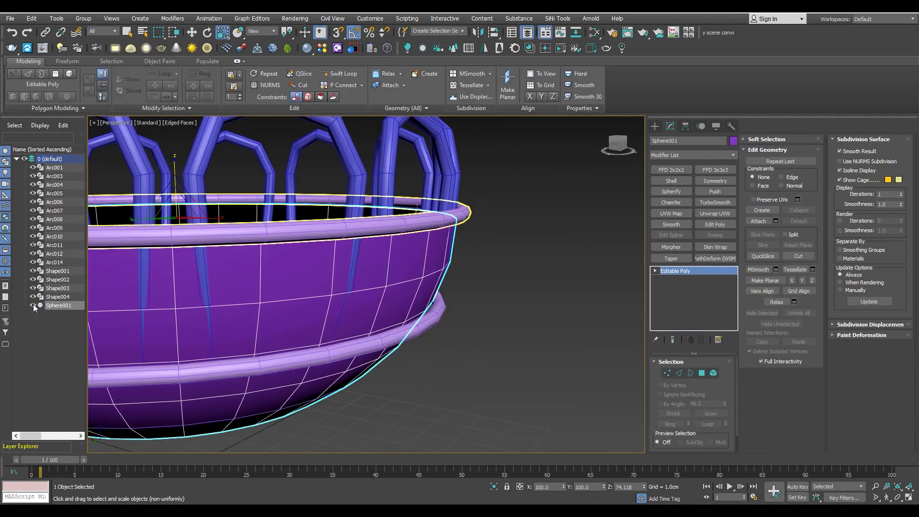
- Hide Sphere001 and reselect the lower ring Shape003
{"action": "left_click", "coordinate": [33, 305]}
{"action": "left_click", "coordinate": [58, 288]}
{"action": "middle_click_drag", "start_coordinate": [469, 288], "coordinate": [491, 307]}
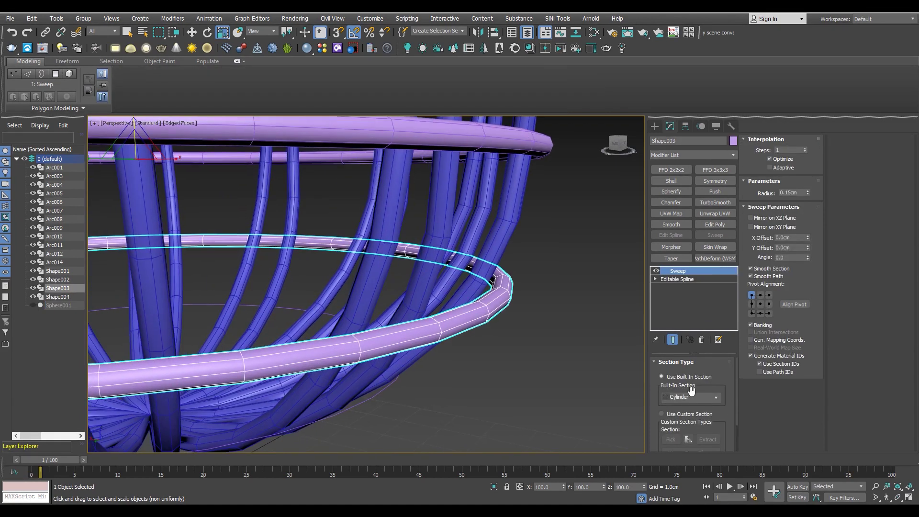
- Scale Shape003 down to about 98%
{"action": "left_click_drag", "start_coordinate": [809, 193], "coordinate": [807, 168]}
{"action": "scroll", "coordinate": [414, 349], "scroll_direction": "down", "scroll_amount": 3}
{"action": "scroll", "coordinate": [417, 336], "scroll_direction": "down", "scroll_amount": 4}
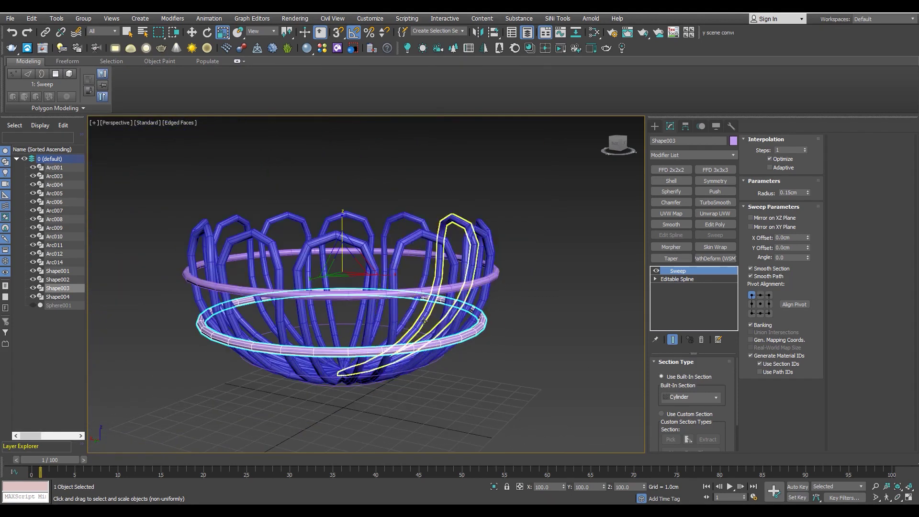
{"action": "scroll", "coordinate": [424, 320], "scroll_direction": "up", "scroll_amount": 5}
{"action": "left_click_drag", "start_coordinate": [217, 183], "coordinate": [218, 183]}
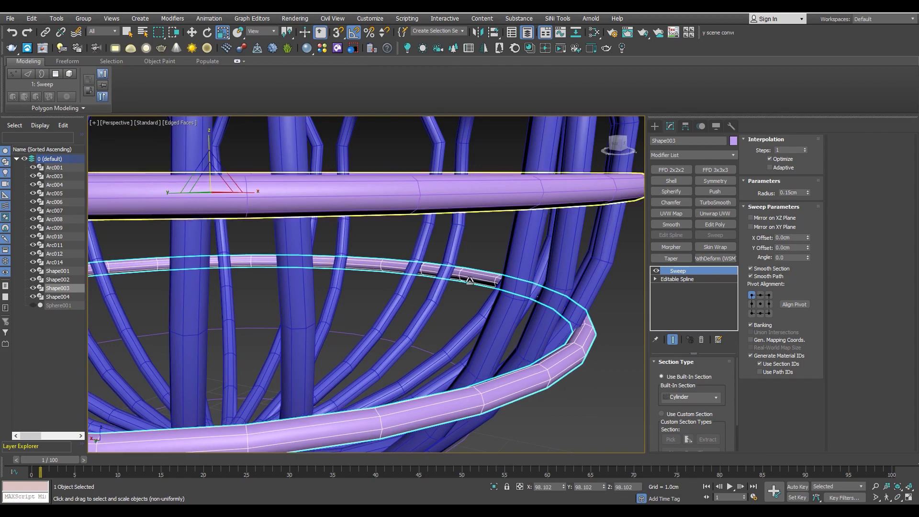
{"action": "scroll", "coordinate": [413, 299], "scroll_direction": "down", "scroll_amount": 4}
{"action": "scroll", "coordinate": [413, 299], "scroll_direction": "down", "scroll_amount": 2}
- Select Shape004 and apply a Sweep modifier
{"action": "mouse_move", "coordinate": [413, 300]}
{"action": "middle_mouse_down", "text": "alt"}
{"action": "mouse_move", "coordinate": [454, 275]}
{"action": "mouse_move", "coordinate": [482, 311]}
{"action": "middle_mouse_up", "text": "alt"}
{"action": "scroll", "coordinate": [481, 311], "scroll_direction": "up", "scroll_amount": 6}
{"action": "left_click", "coordinate": [383, 327]}
{"action": "left_click", "coordinate": [711, 235]}
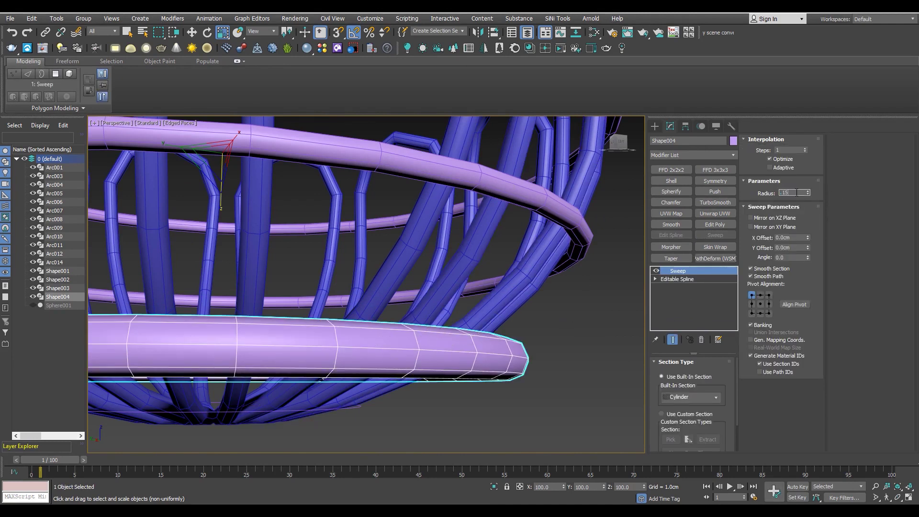
- Give Shape004's Sweep a 0.15cm radius
{"action": "key", "text": "Return"}
{"action": "middle_click_drag", "start_coordinate": [383, 326], "coordinate": [610, 369], "text": "alt"}
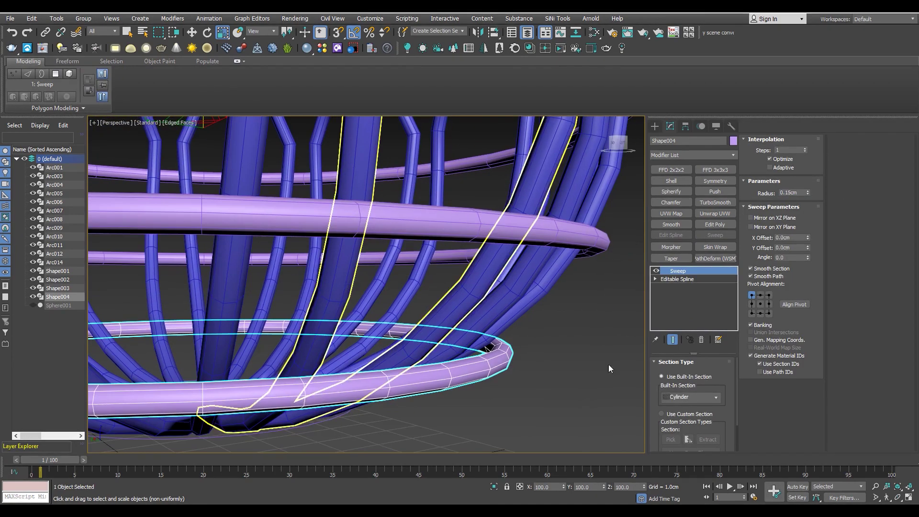
{"action": "left_click", "coordinate": [762, 304]}
{"action": "mouse_move", "coordinate": [575, 268]}
{"action": "middle_mouse_down", "text": "alt"}
{"action": "mouse_move", "coordinate": [554, 261]}
{"action": "mouse_move", "coordinate": [557, 273]}
{"action": "mouse_move", "coordinate": [447, 365]}
{"action": "middle_mouse_up", "text": "alt"}
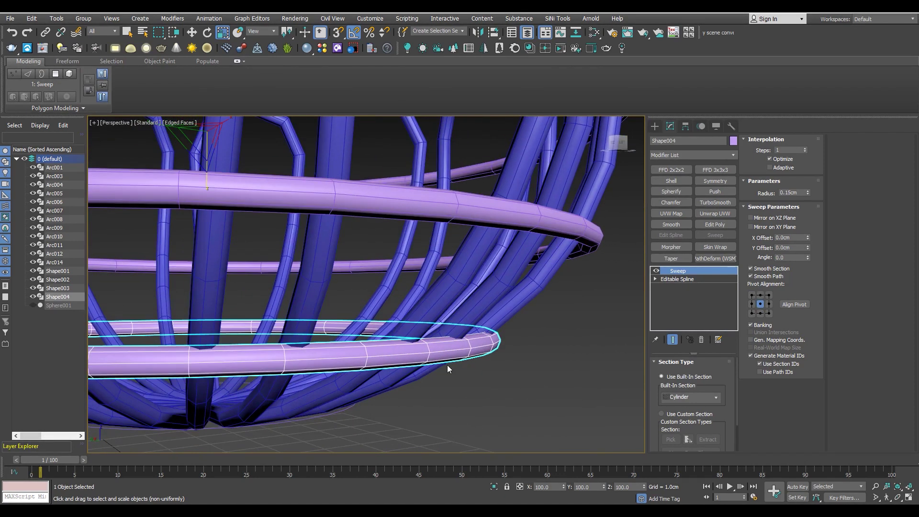
- Try Shape004's Sweep pivot alignments, settling on middle-left
{"action": "scroll", "coordinate": [448, 365], "scroll_direction": "up", "scroll_amount": 5}
{"action": "scroll", "coordinate": [453, 360], "scroll_direction": "down", "scroll_amount": 5}
{"action": "scroll", "coordinate": [456, 360], "scroll_direction": "up", "scroll_amount": 2}
{"action": "scroll", "coordinate": [456, 360], "scroll_direction": "up", "scroll_amount": 2}
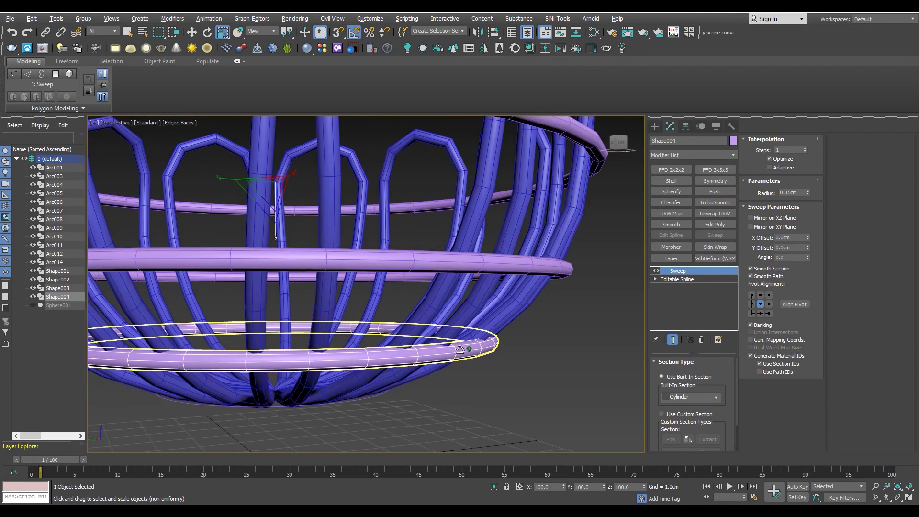
{"action": "left_click", "coordinate": [752, 295]}
{"action": "left_click", "coordinate": [752, 314]}
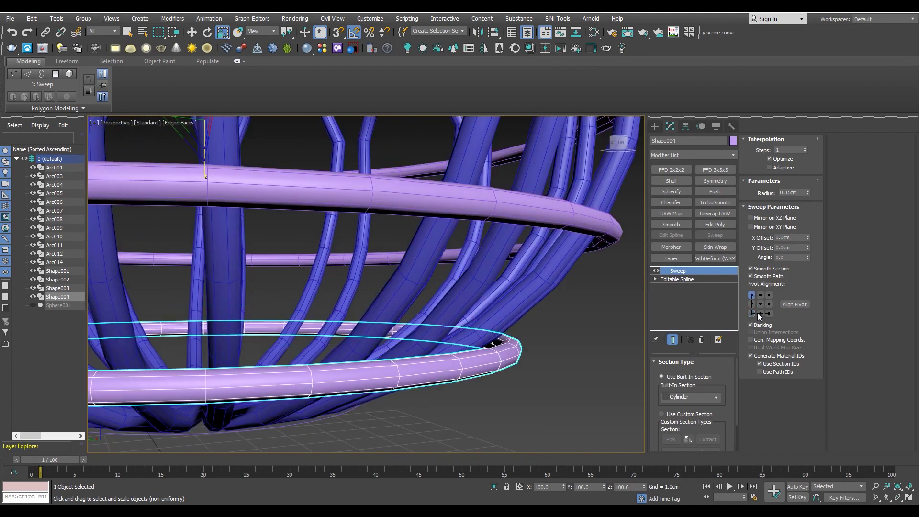
{"action": "left_click", "coordinate": [752, 304]}
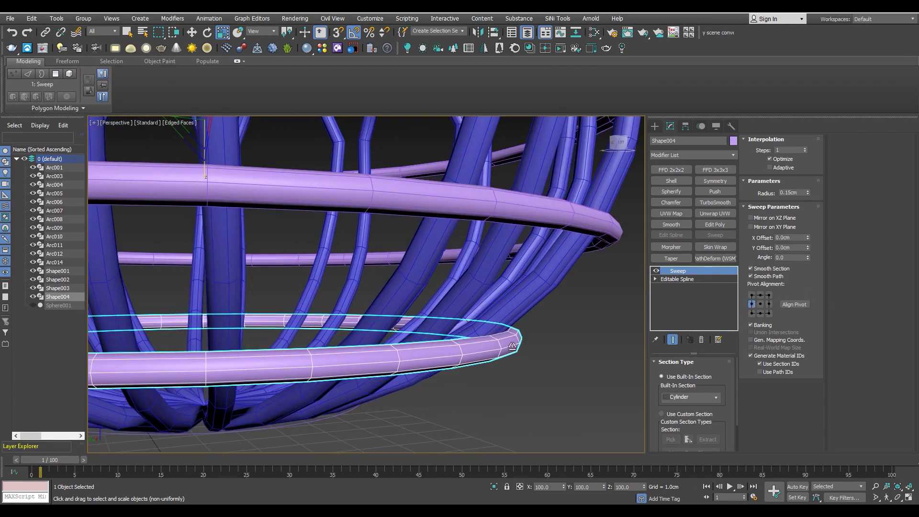
{"action": "scroll", "coordinate": [503, 350], "scroll_direction": "down", "scroll_amount": 4}
- Sweep the bottom ellipse Shape001 into a 0.15cm-radius tube
{"action": "left_click", "coordinate": [513, 390]}
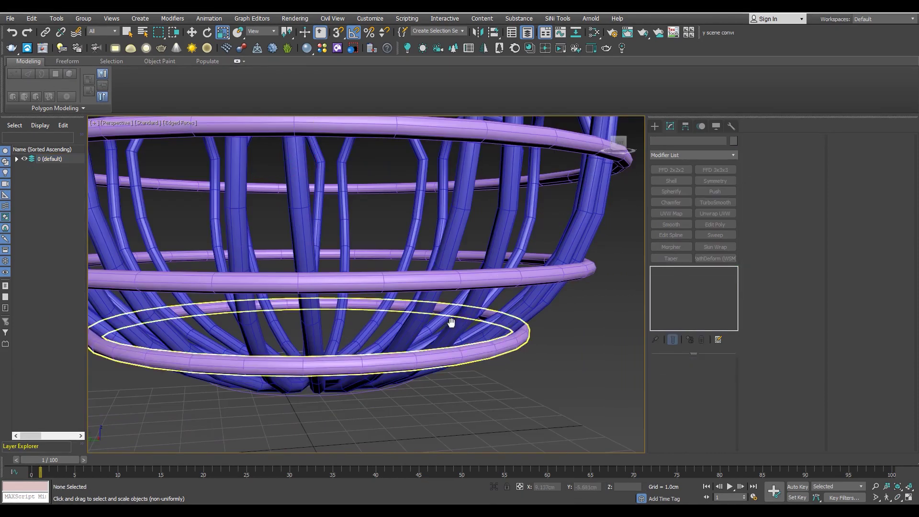
{"action": "middle_click_drag", "start_coordinate": [449, 322], "coordinate": [341, 406], "text": "alt"}
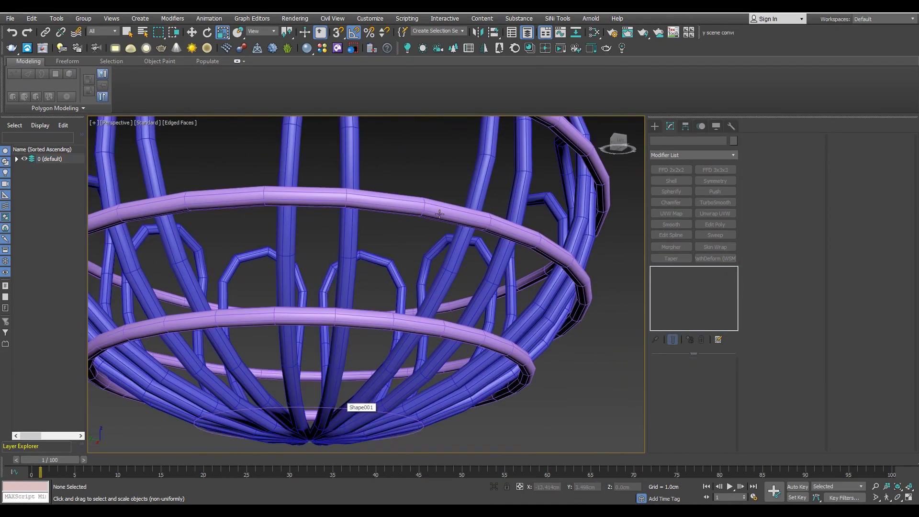
{"action": "left_click", "coordinate": [394, 388]}
{"action": "middle_click_drag", "start_coordinate": [394, 388], "coordinate": [415, 325], "text": "alt"}
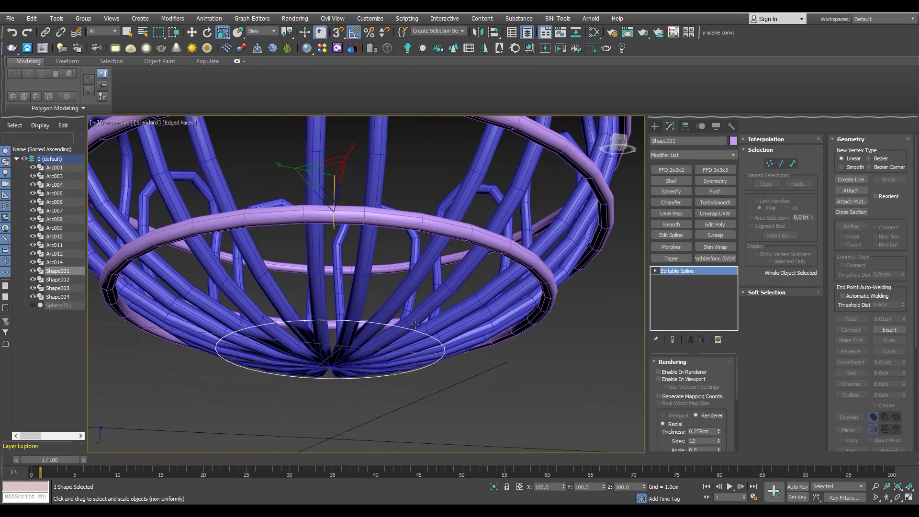
{"action": "left_click", "coordinate": [714, 237]}
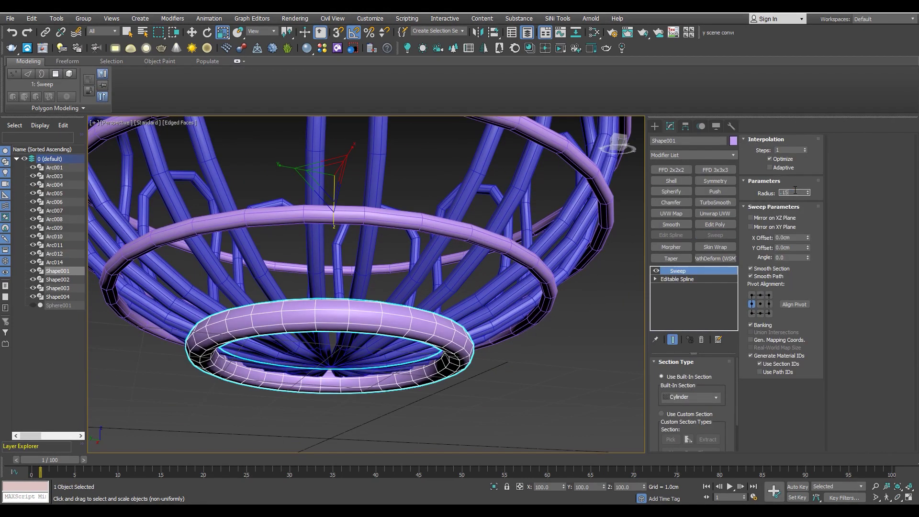
{"action": "key", "text": "Return"}
- Set Shape001's Sweep pivot alignment to right-middle, then deselect
{"action": "middle_click_drag", "start_coordinate": [598, 143], "coordinate": [746, 325], "text": "alt"}
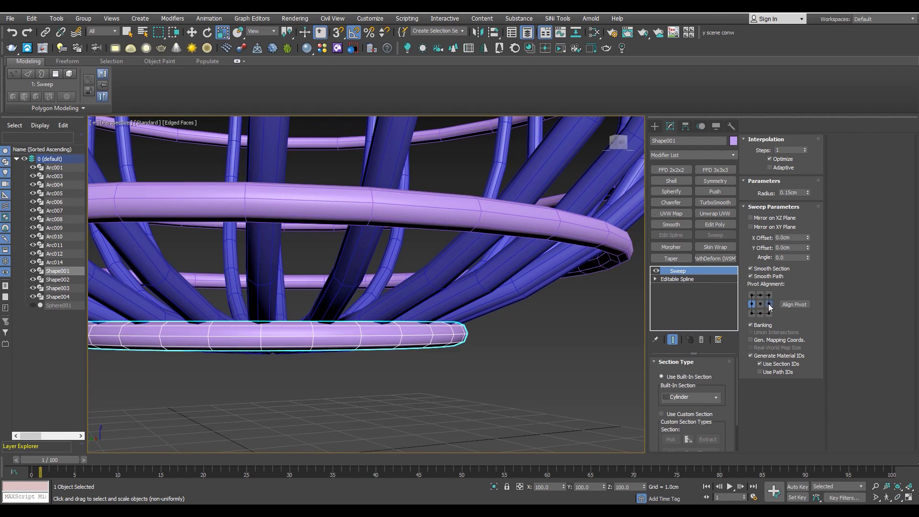
{"action": "left_click", "coordinate": [769, 304]}
{"action": "mouse_move", "coordinate": [405, 335]}
{"action": "middle_mouse_down", "text": "alt"}
{"action": "mouse_move", "coordinate": [395, 355]}
{"action": "mouse_move", "coordinate": [398, 341]}
{"action": "middle_mouse_up", "text": "alt"}
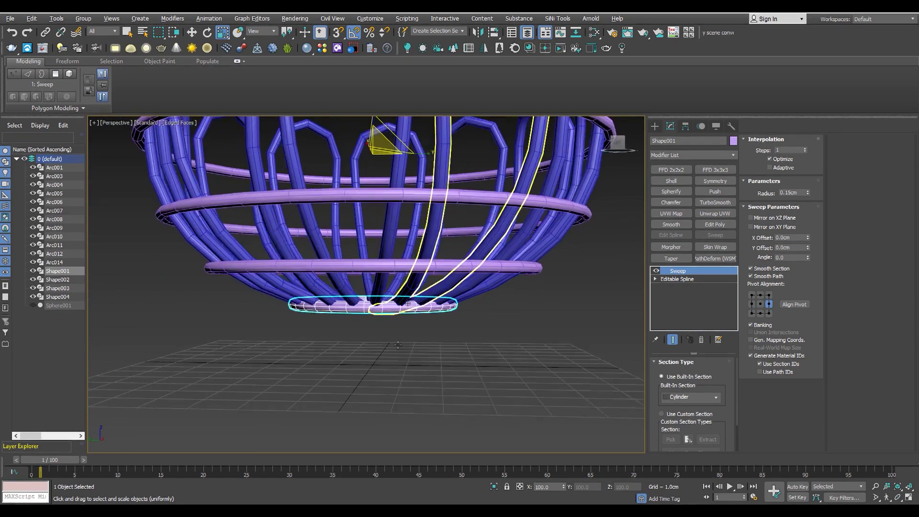
{"action": "left_click", "coordinate": [417, 354]}
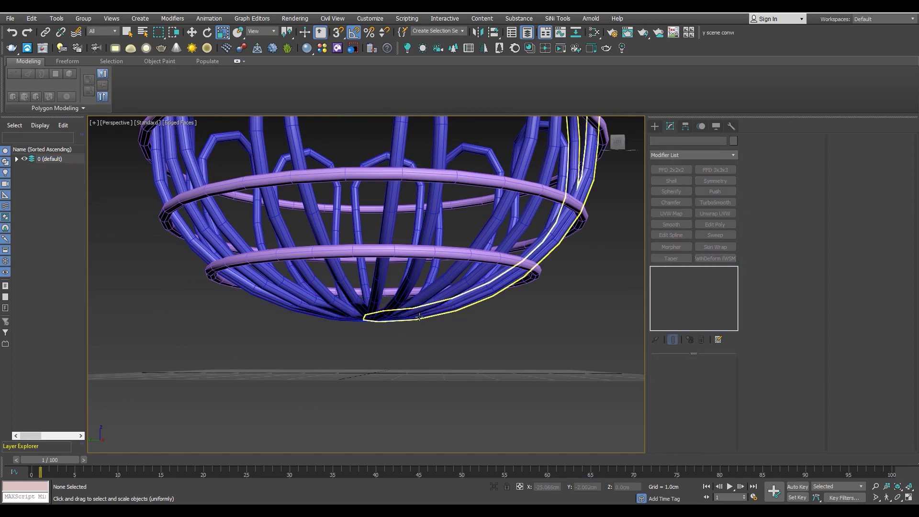
- View the basket from the side with smooth default shading
{"action": "scroll", "coordinate": [427, 276], "scroll_direction": "down", "scroll_amount": 5}
{"action": "scroll", "coordinate": [401, 316], "scroll_direction": "up", "scroll_amount": 10}
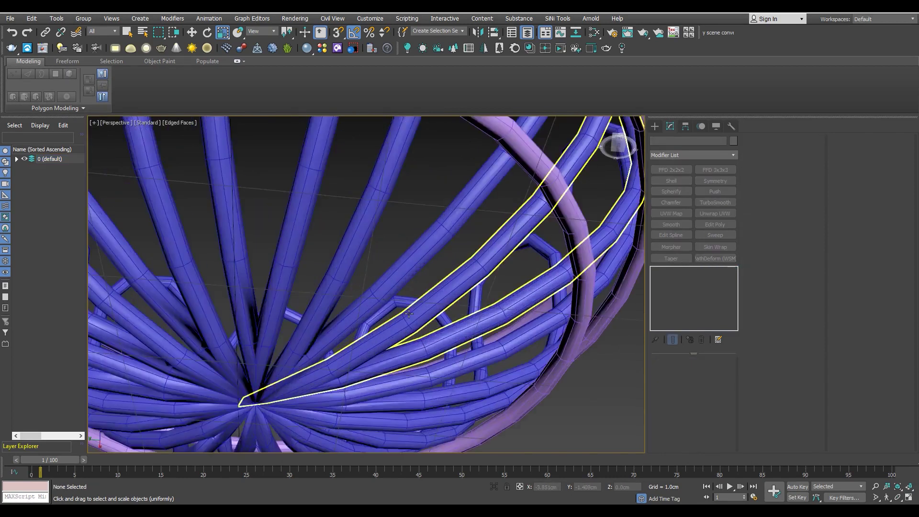
{"action": "scroll", "coordinate": [401, 316], "scroll_direction": "down", "scroll_amount": 6}
{"action": "middle_click_drag", "start_coordinate": [402, 321], "coordinate": [444, 175], "text": "alt"}
{"action": "key", "text": "F4"}
{"action": "scroll", "coordinate": [443, 174], "scroll_direction": "down", "scroll_amount": 4}
- Apply TurboSmooth to all fifteen basket pieces
{"action": "left_click_drag", "start_coordinate": [193, 341], "coordinate": [193, 341]}
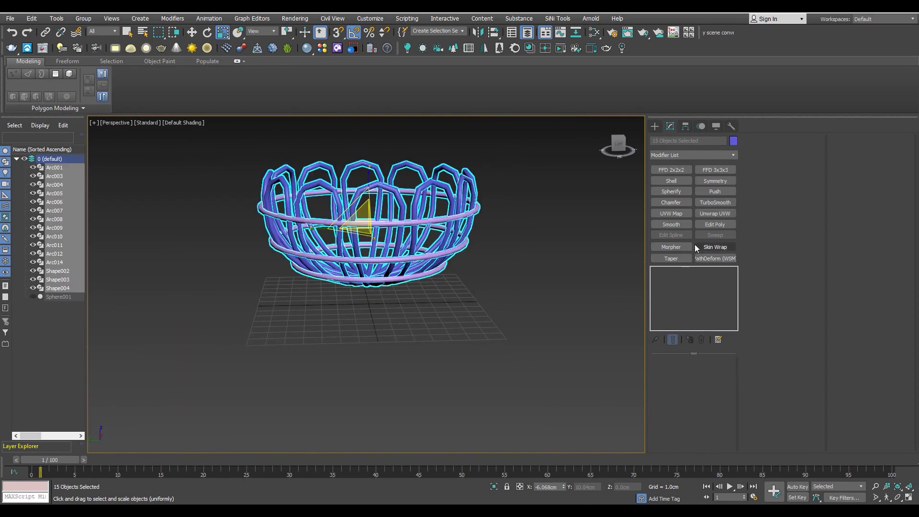
{"action": "left_click", "coordinate": [719, 203]}
{"action": "left_click", "coordinate": [482, 298]}
{"action": "mouse_move", "coordinate": [482, 297]}
{"action": "middle_mouse_down", "text": "alt"}
{"action": "mouse_move", "coordinate": [392, 189]}
{"action": "mouse_move", "coordinate": [397, 221]}
{"action": "middle_mouse_up", "text": "alt"}
{"action": "scroll", "coordinate": [392, 188], "scroll_direction": "up", "scroll_amount": 4}
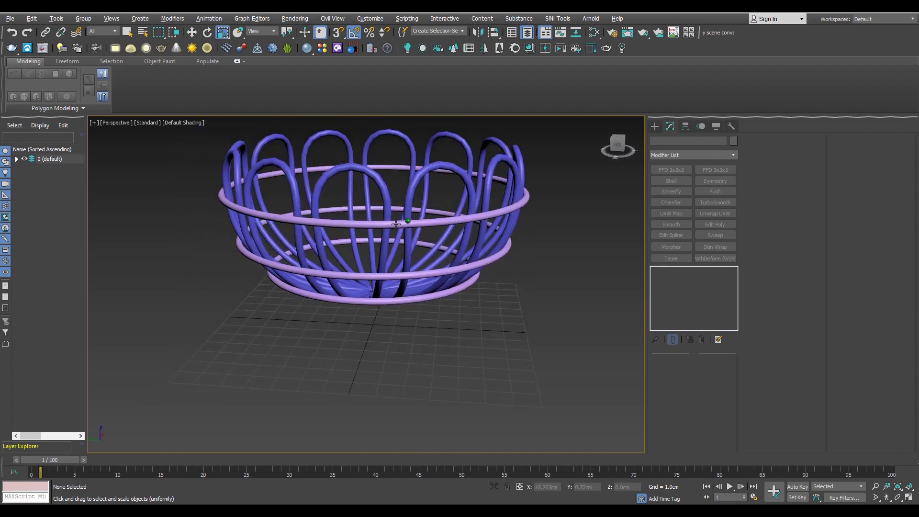
- Undo the TurboSmooth and bring up the Slate Material Editor
{"action": "key", "text": "shift+z"}
{"action": "key", "text": "shift+z"}
{"action": "key", "text": "ctrl+z"}
{"action": "key", "text": "ctrl+z"}
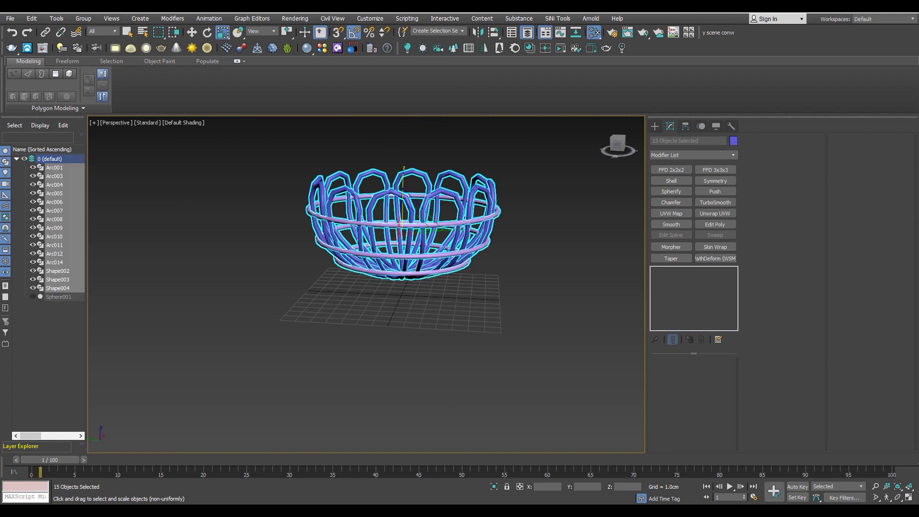
{"action": "key", "text": "m"}
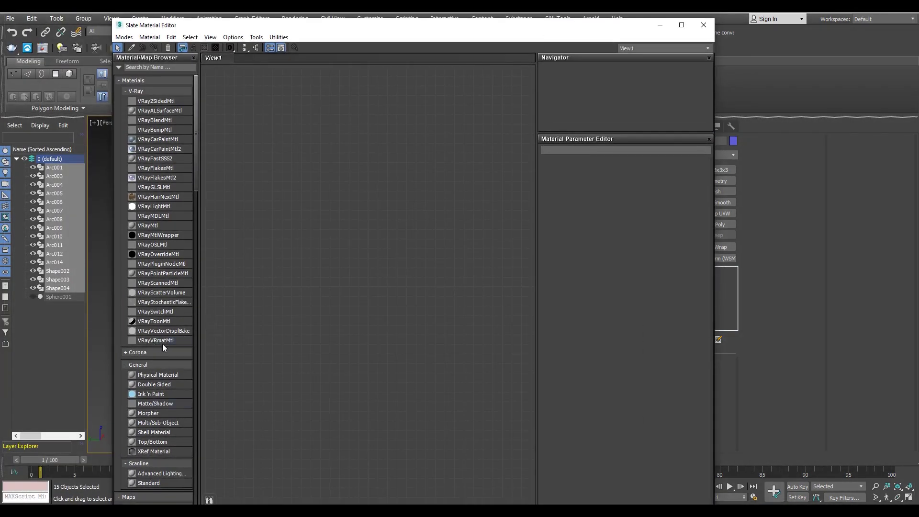
- Assign a new Standard material, Material #25, to all basket wires for uniform grey
{"action": "scroll", "coordinate": [148, 461], "scroll_direction": "down", "scroll_amount": 3}
{"action": "left_click_drag", "start_coordinate": [144, 380], "coordinate": [379, 218]}
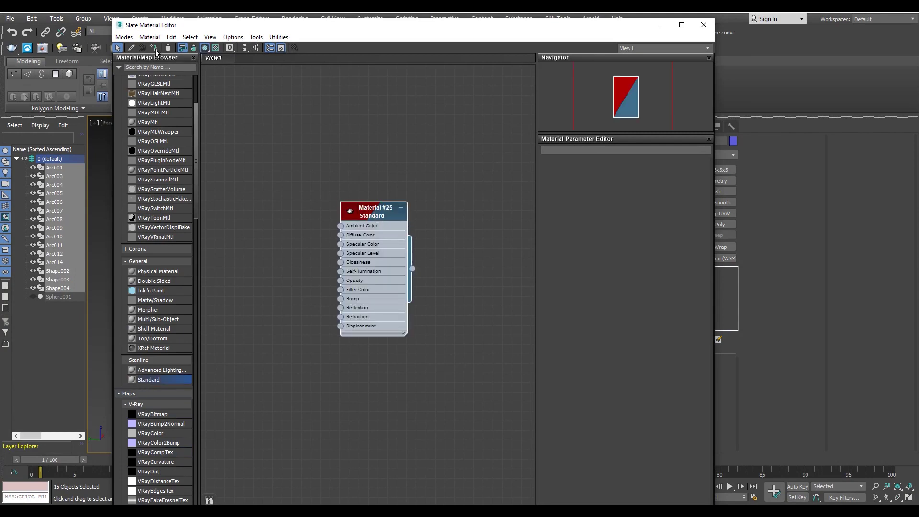
{"action": "left_click", "coordinate": [703, 26]}
{"action": "left_click", "coordinate": [472, 314]}
{"action": "mouse_move", "coordinate": [473, 314]}
{"action": "middle_mouse_down", "text": "alt"}
{"action": "mouse_move", "coordinate": [434, 232]}
{"action": "mouse_move", "coordinate": [402, 231]}
{"action": "mouse_move", "coordinate": [401, 240]}
{"action": "mouse_move", "coordinate": [435, 233]}
{"action": "middle_mouse_up", "text": "alt"}
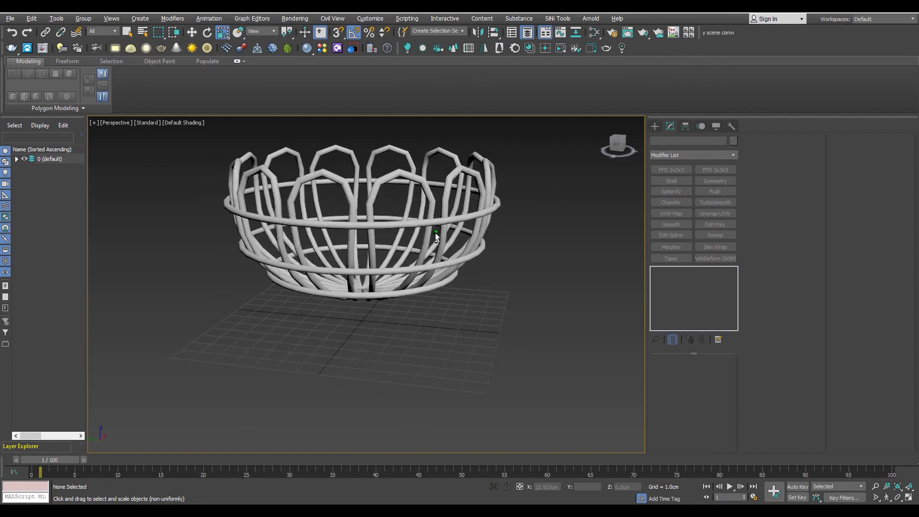
- Delete the Sweep modifier from the vertical arc Arc001
{"action": "left_click", "coordinate": [495, 169]}
{"action": "mouse_move", "coordinate": [495, 169]}
{"action": "middle_mouse_down", "text": "alt"}
{"action": "mouse_move", "coordinate": [347, 167]}
{"action": "mouse_move", "coordinate": [348, 177]}
{"action": "middle_mouse_up", "text": "alt"}
{"action": "mouse_move", "coordinate": [495, 180]}
{"action": "middle_mouse_down", "text": "alt"}
{"action": "mouse_move", "coordinate": [519, 178]}
{"action": "mouse_move", "coordinate": [441, 226]}
{"action": "mouse_move", "coordinate": [433, 192]}
{"action": "middle_mouse_up", "text": "alt"}
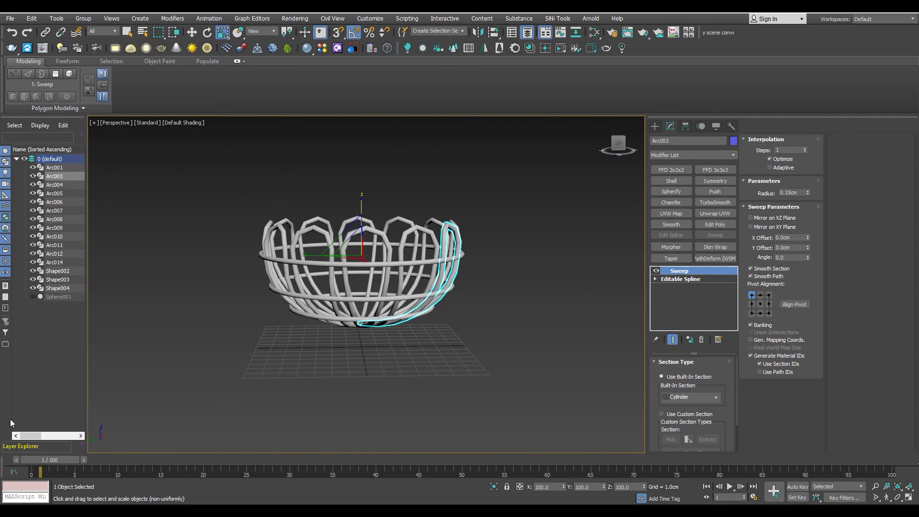
{"action": "left_click", "coordinate": [54, 168]}
{"action": "scroll", "coordinate": [330, 307], "scroll_direction": "up", "scroll_amount": 5}
{"action": "left_click", "coordinate": [701, 341]}
- Delete the Sweep modifiers from the rings Shape002 and Shape003
{"action": "left_click", "coordinate": [486, 222]}
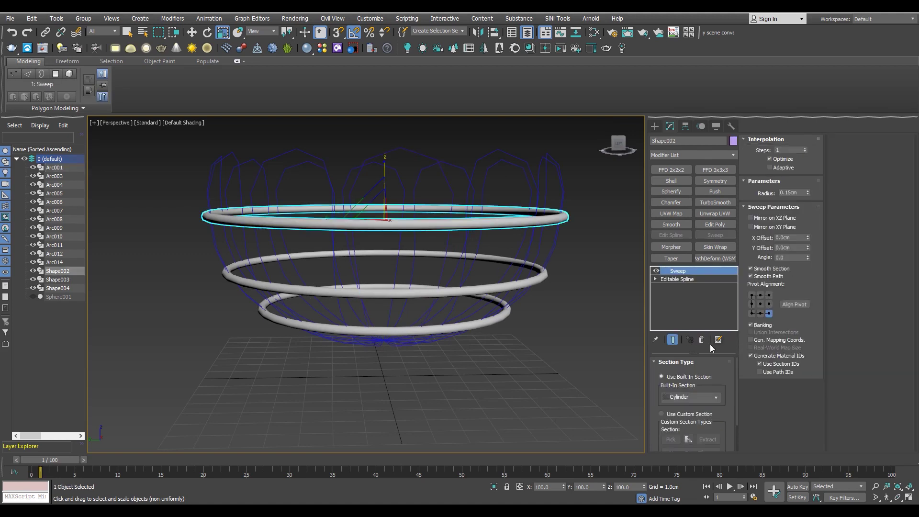
{"action": "left_click", "coordinate": [546, 275]}
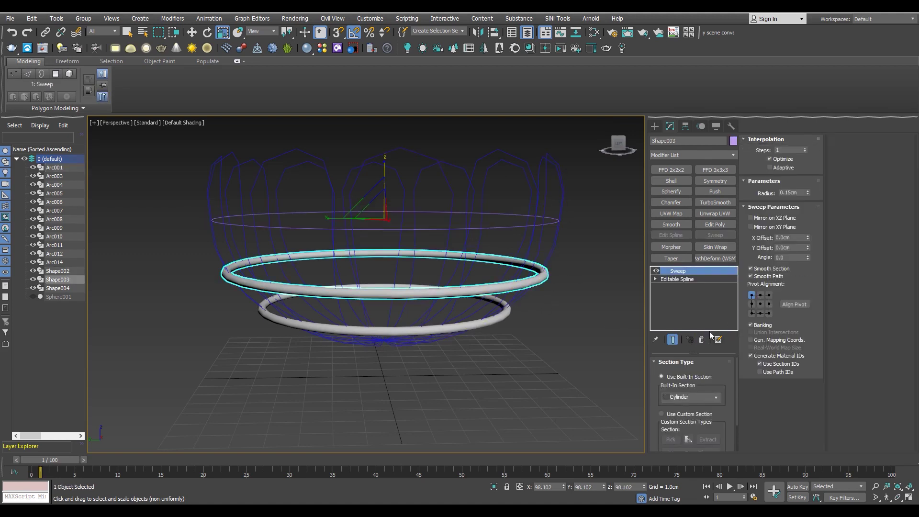
{"action": "left_click", "coordinate": [509, 314]}
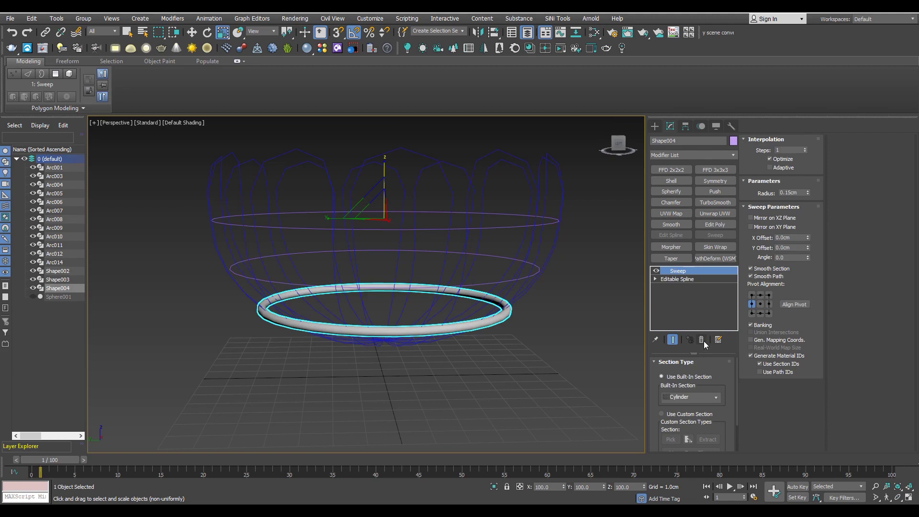
- Delete the Sweep modifier from the bottom ring Shape004
{"action": "left_click", "coordinate": [702, 340]}
{"action": "scroll", "coordinate": [546, 239], "scroll_direction": "down", "scroll_amount": 3}
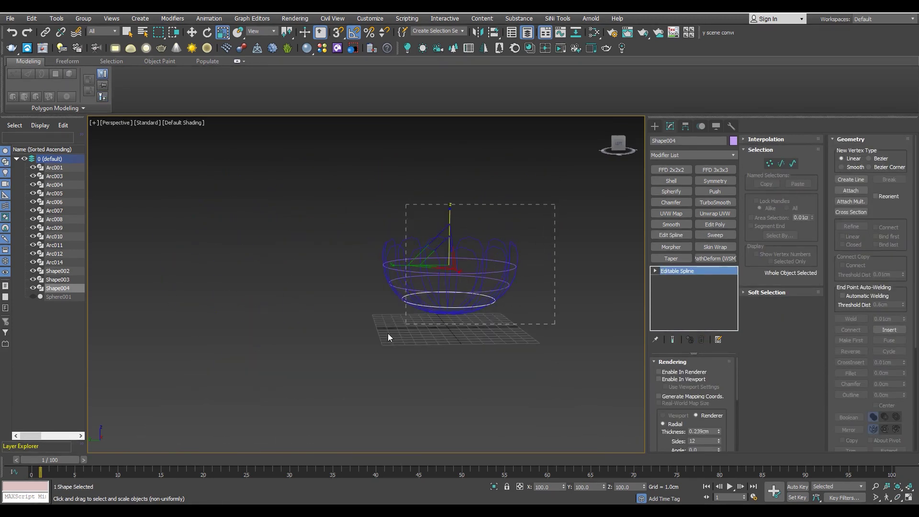
{"action": "key", "text": "ctrl+a"}
{"action": "scroll", "coordinate": [525, 306], "scroll_direction": "up", "scroll_amount": 5}
{"action": "left_click", "coordinate": [525, 304]}
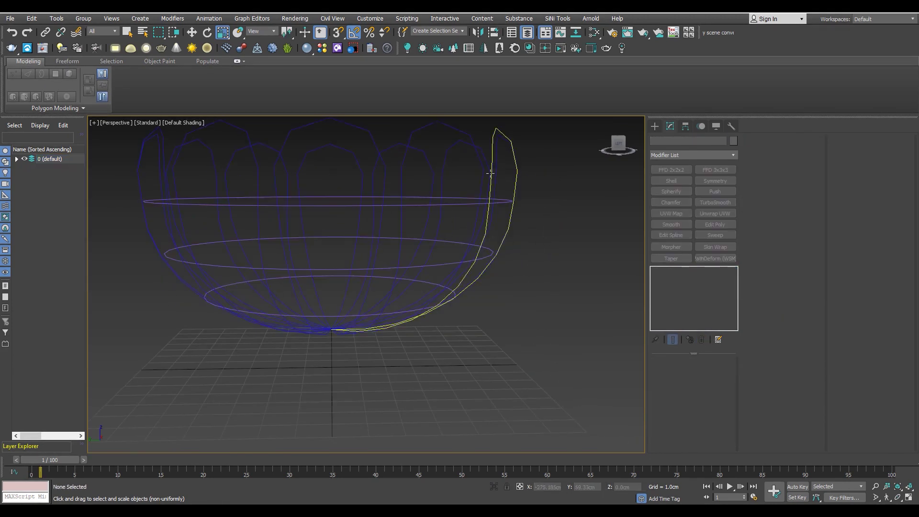
- Convert all basket shapes to Editable Splines, then deselect everything
{"action": "scroll", "coordinate": [490, 173], "scroll_direction": "down", "scroll_amount": 5}
{"action": "key", "text": "ctrl+a"}
{"action": "scroll", "coordinate": [481, 169], "scroll_direction": "up", "scroll_amount": 4}
{"action": "right_click", "coordinate": [481, 169]}
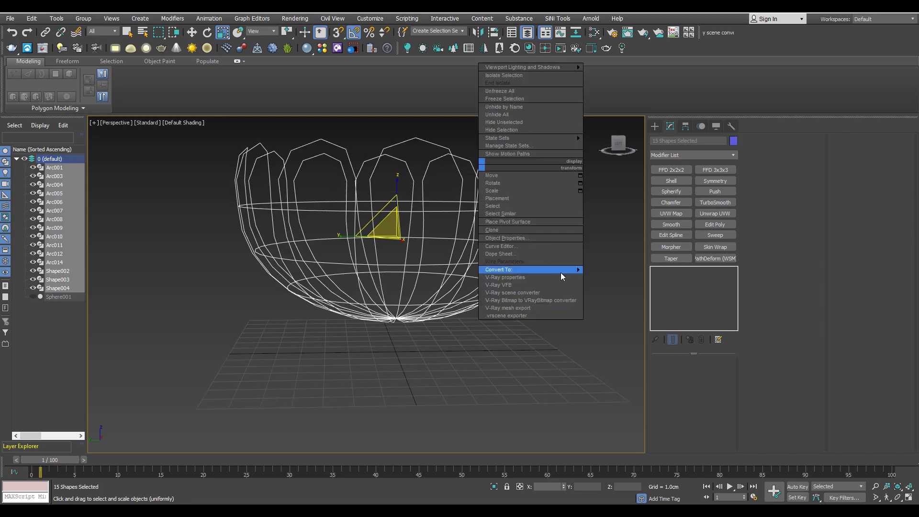
{"action": "mouse_move", "coordinate": [530, 269]}
{"action": "left_click", "coordinate": [463, 274]}
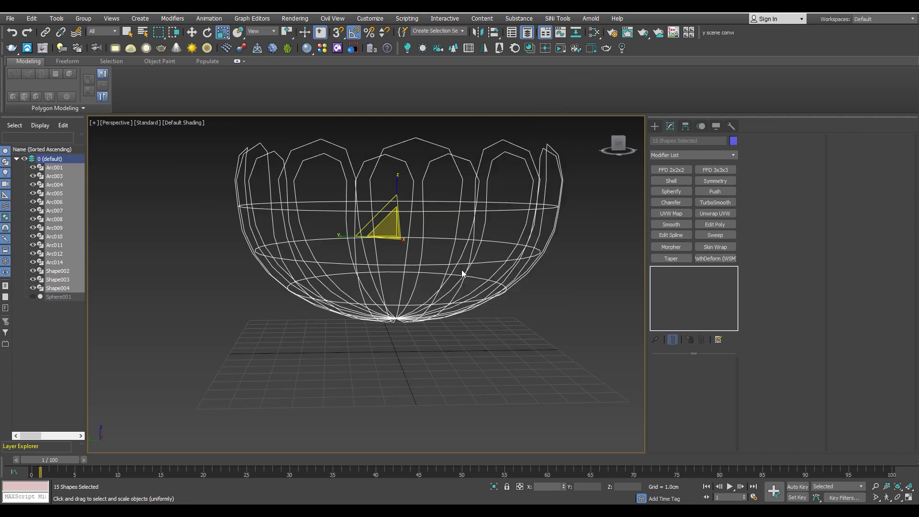
{"action": "left_click", "coordinate": [542, 126]}
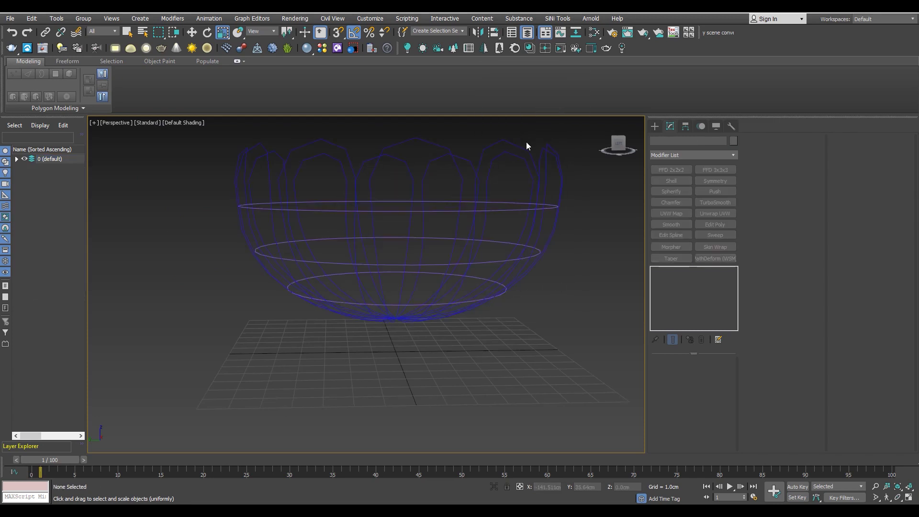
- Attach every other arc and ring to Arc014 with Attach Mult
{"action": "left_click", "coordinate": [522, 147]}
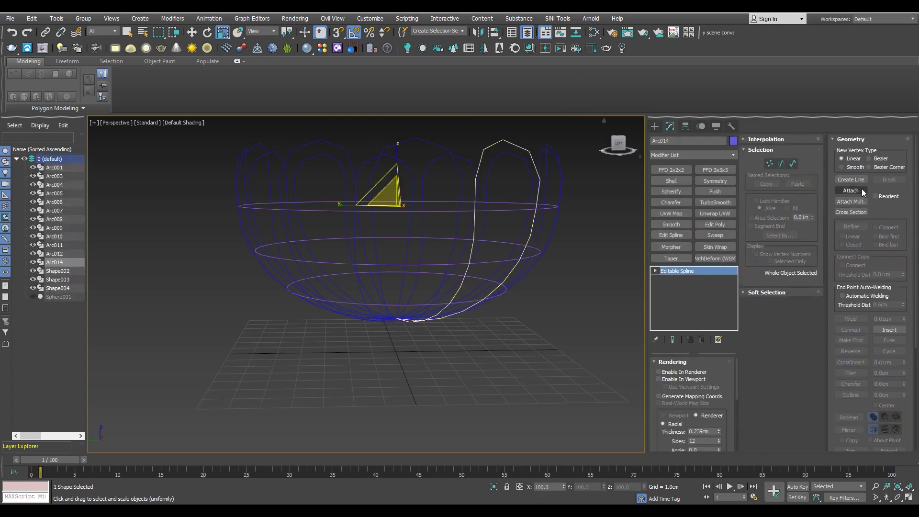
{"action": "left_click", "coordinate": [851, 202]}
{"action": "left_click_drag", "start_coordinate": [234, 208], "coordinate": [709, 73]}
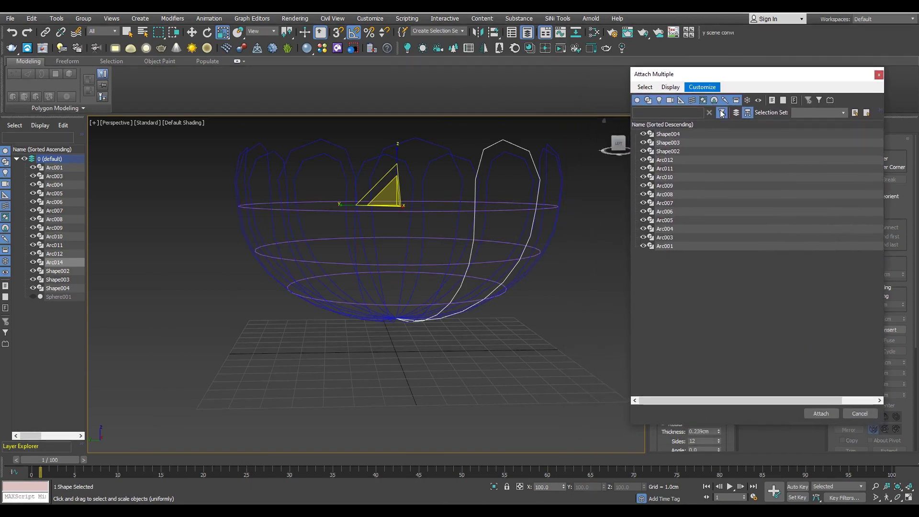
{"action": "left_click", "coordinate": [722, 112]}
{"action": "left_click", "coordinate": [821, 414]}
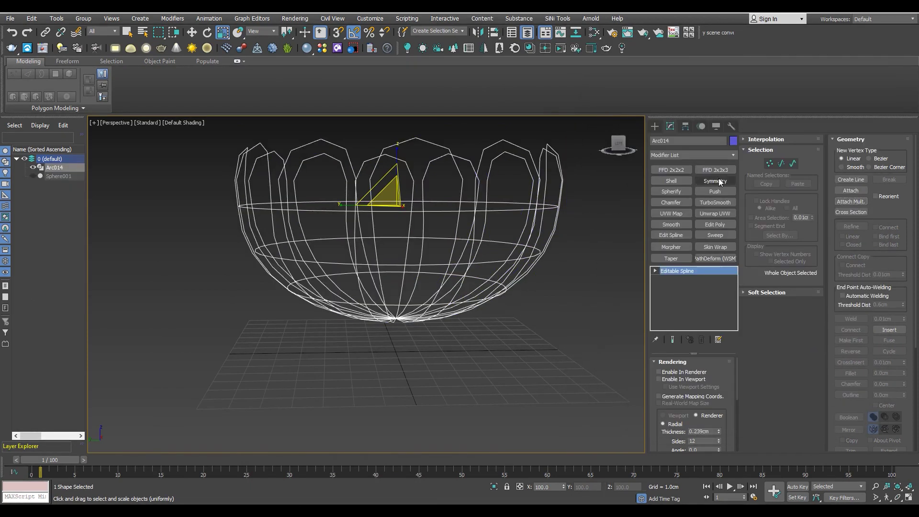
- Centre Arc014's pivot on the object using Affect Pivot Only
{"action": "left_click", "coordinate": [686, 126]}
{"action": "left_click", "coordinate": [696, 204]}
{"action": "left_click", "coordinate": [697, 193]}
{"action": "left_click", "coordinate": [695, 243]}
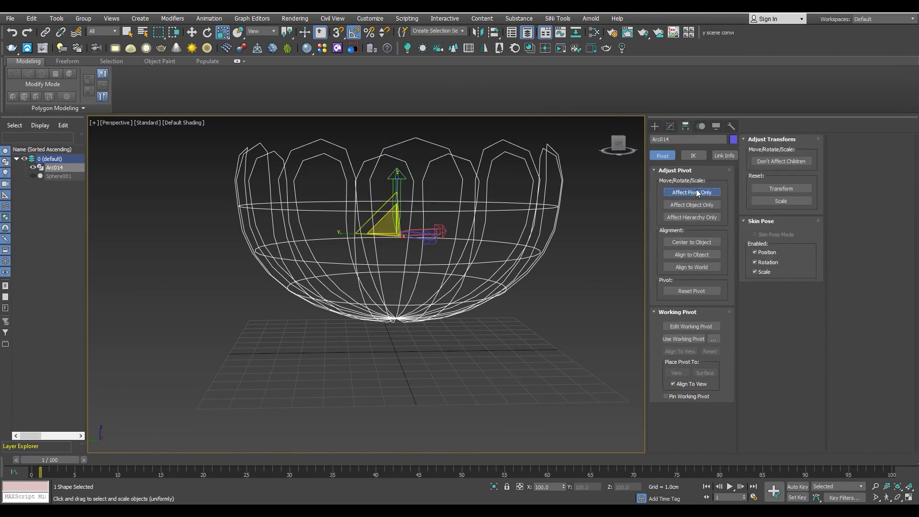
- Exit pivot editing, then add and remove a trial FFD 2x2x2 modifier
{"action": "left_click", "coordinate": [697, 192]}
{"action": "left_click", "coordinate": [670, 126]}
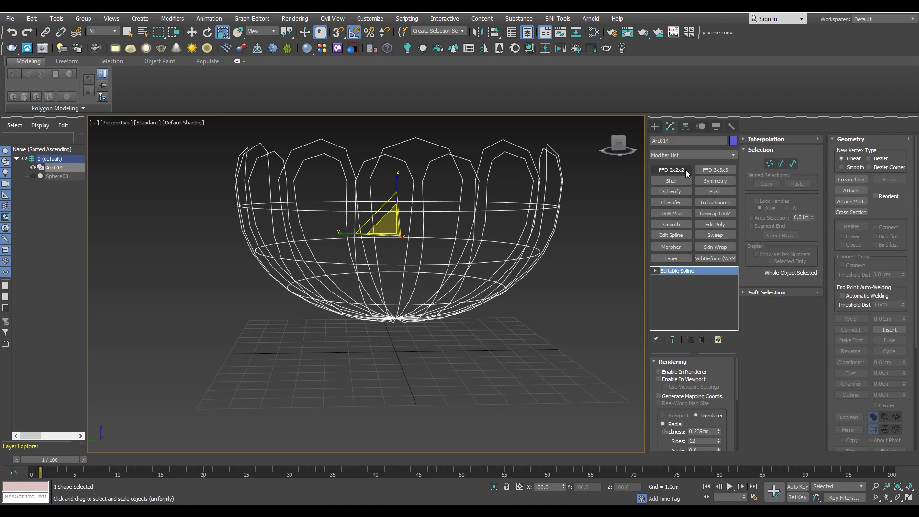
{"action": "left_click", "coordinate": [686, 169]}
{"action": "scroll", "coordinate": [383, 331], "scroll_direction": "down", "scroll_amount": 5}
{"action": "left_click", "coordinate": [701, 340]}
- Reset Arc014's transform with Reset XForm and convert it to an Editable Spline
{"action": "left_click", "coordinate": [731, 126]}
{"action": "left_click", "coordinate": [692, 244]}
{"action": "left_click", "coordinate": [686, 303]}
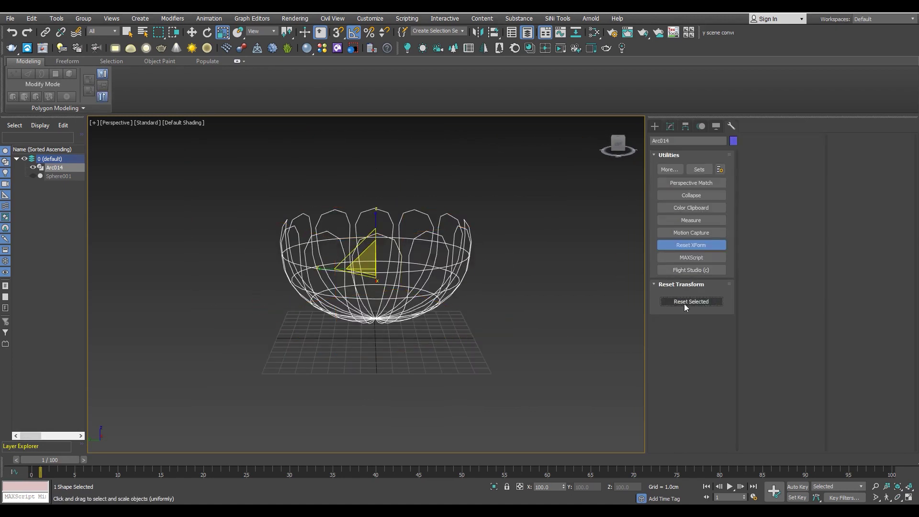
{"action": "right_click", "coordinate": [416, 295]}
{"action": "left_click", "coordinate": [379, 398]}
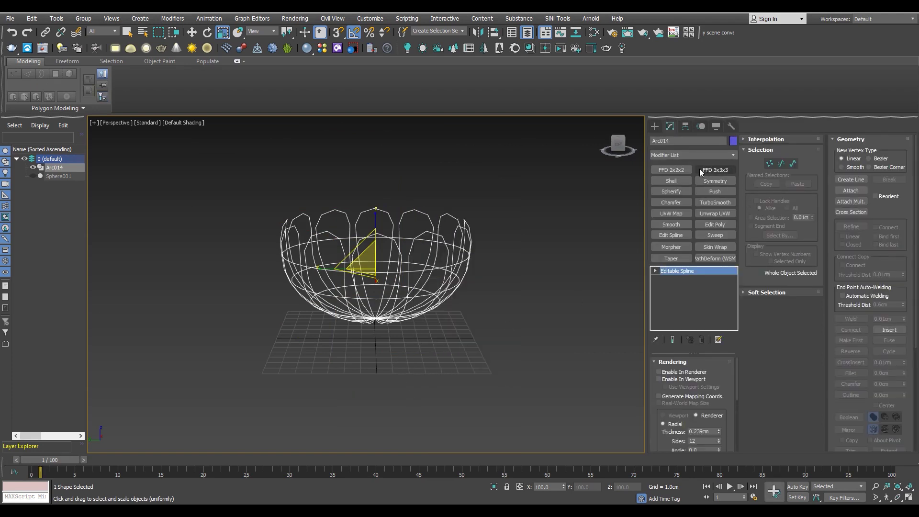
- Pinch the FFD 2x2x2 bottom control points inward and raise them slightly to taper the base
{"action": "middle_click_drag", "start_coordinate": [470, 268], "coordinate": [467, 293], "text": "alt"}
{"action": "left_click_drag", "start_coordinate": [519, 253], "coordinate": [544, 315]}
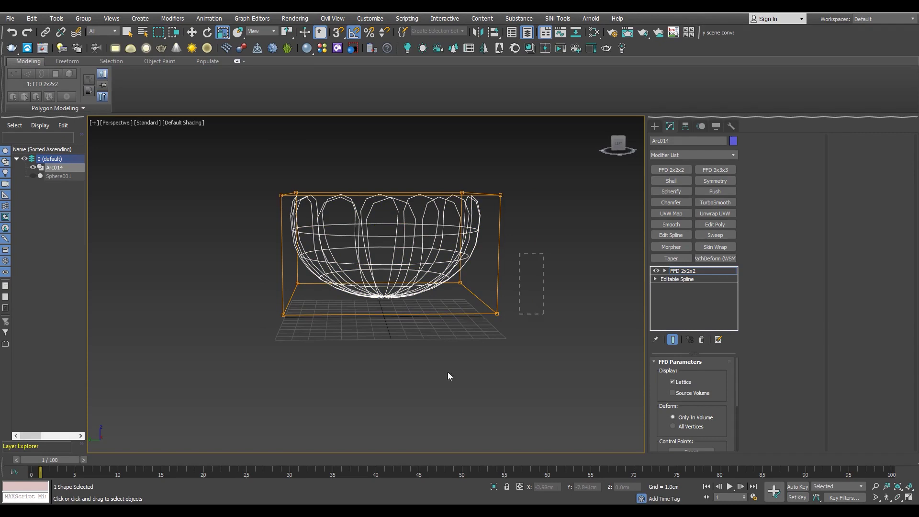
{"action": "left_click_drag", "start_coordinate": [375, 288], "coordinate": [386, 295]}
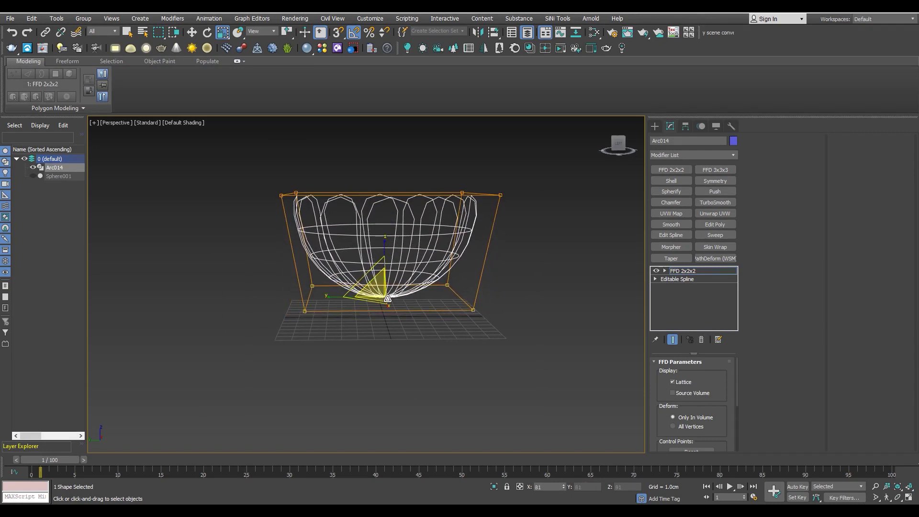
{"action": "middle_click_drag", "start_coordinate": [386, 296], "coordinate": [368, 221], "text": "alt"}
{"action": "key", "text": "w"}
{"action": "left_click_drag", "start_coordinate": [367, 221], "coordinate": [368, 220]}
{"action": "mouse_move", "coordinate": [367, 221]}
{"action": "middle_mouse_down", "text": "alt"}
{"action": "mouse_move", "coordinate": [444, 245]}
{"action": "mouse_move", "coordinate": [421, 272]}
{"action": "middle_mouse_up", "text": "alt"}
{"action": "scroll", "coordinate": [423, 228], "scroll_direction": "up", "scroll_amount": 3}
{"action": "scroll", "coordinate": [423, 229], "scroll_direction": "down", "scroll_amount": 3}
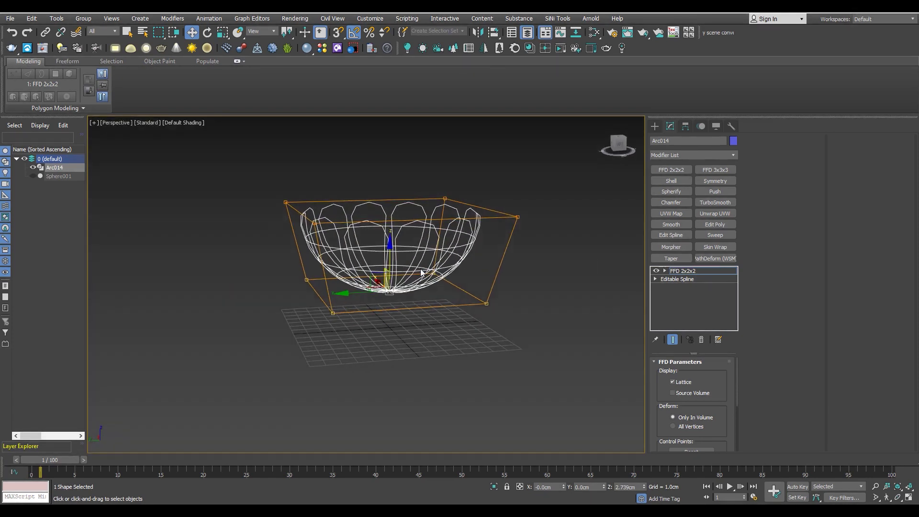
{"action": "right_click", "coordinate": [691, 275]}
- Collapse the FFD modifier into Arc014, confirming the warning
{"action": "left_click", "coordinate": [719, 355]}
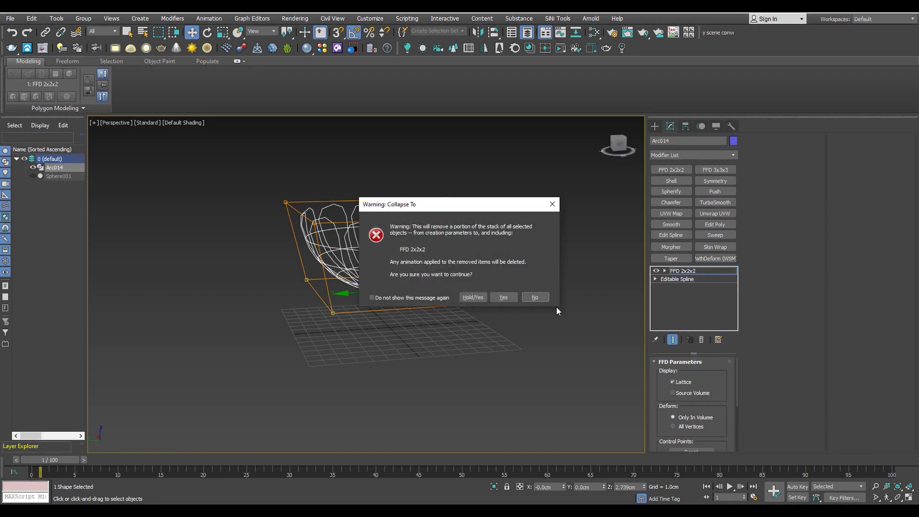
{"action": "left_click", "coordinate": [508, 297]}
{"action": "scroll", "coordinate": [445, 252], "scroll_direction": "up", "scroll_amount": 3}
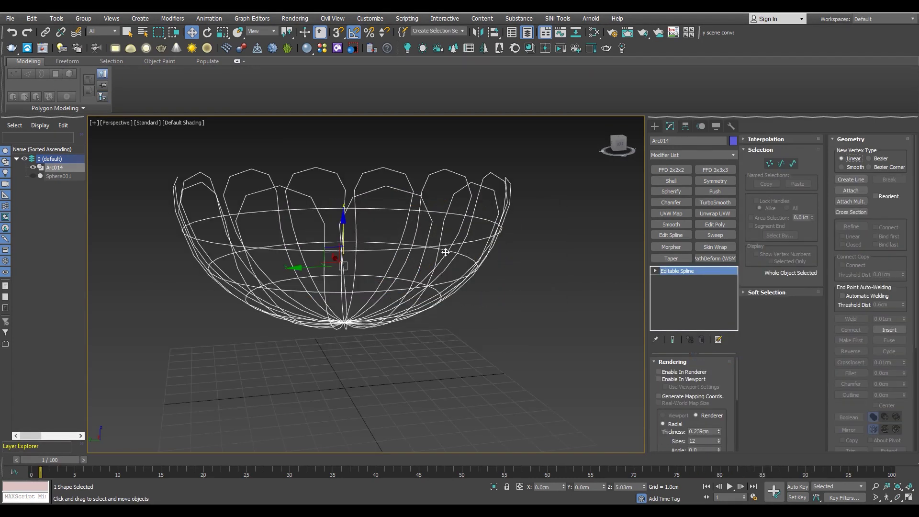
{"action": "middle_click_drag", "start_coordinate": [446, 253], "coordinate": [442, 258]}
- Reset Arc014's transform again and convert it to an Editable Spline
{"action": "left_click", "coordinate": [731, 126]}
{"action": "left_click", "coordinate": [691, 245]}
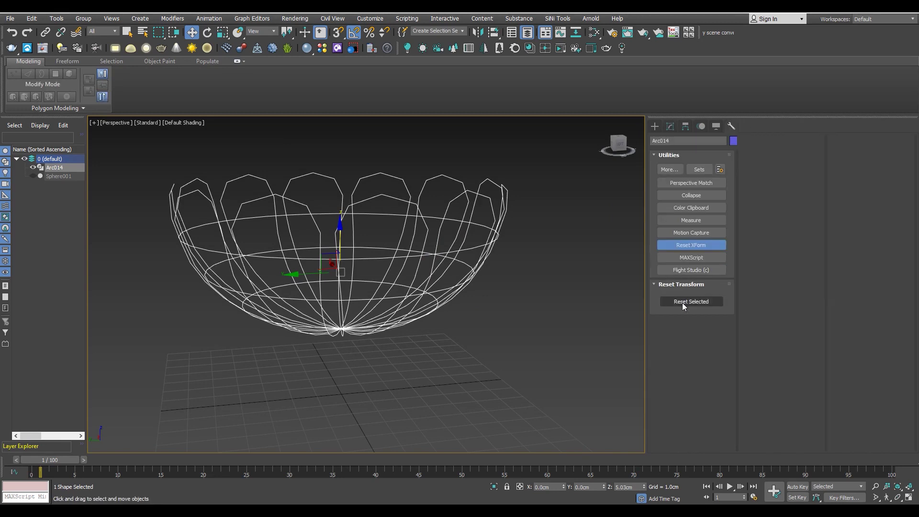
{"action": "right_click", "coordinate": [430, 257]}
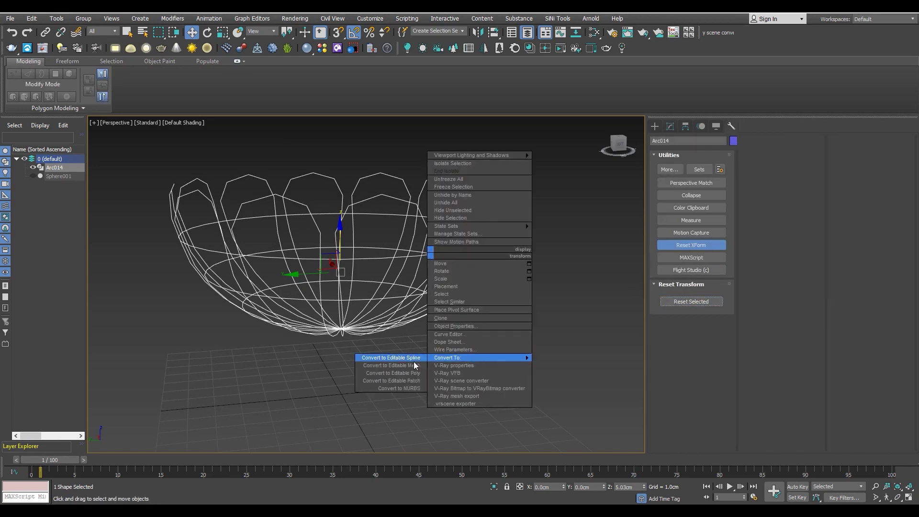
{"action": "left_click", "coordinate": [393, 358]}
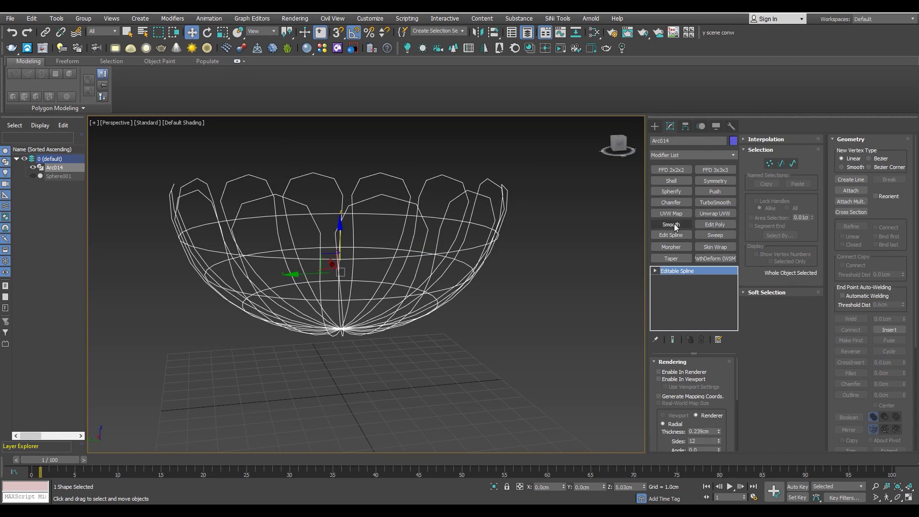
- Sweep the basket spline into round tubes with a 0.15cm radius
{"action": "left_click", "coordinate": [716, 235]}
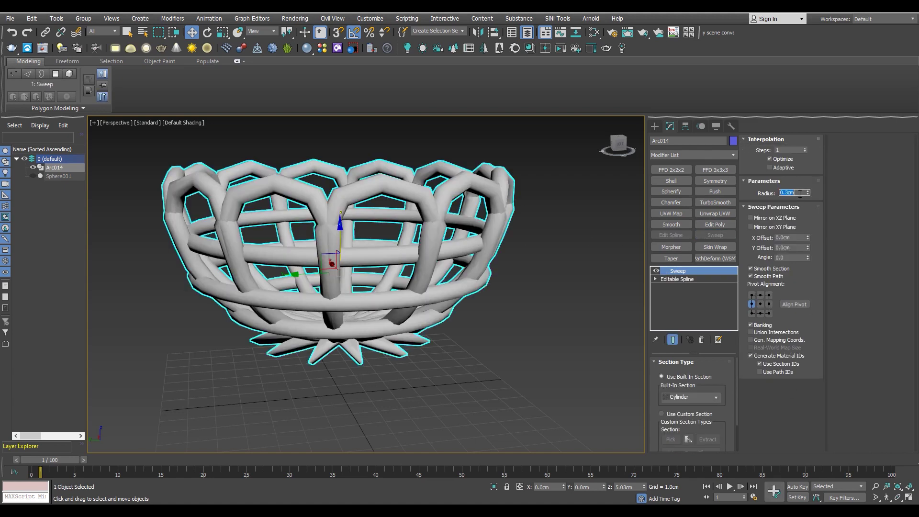
{"action": "key", "text": "Return"}
{"action": "scroll", "coordinate": [444, 263], "scroll_direction": "up", "scroll_amount": 4}
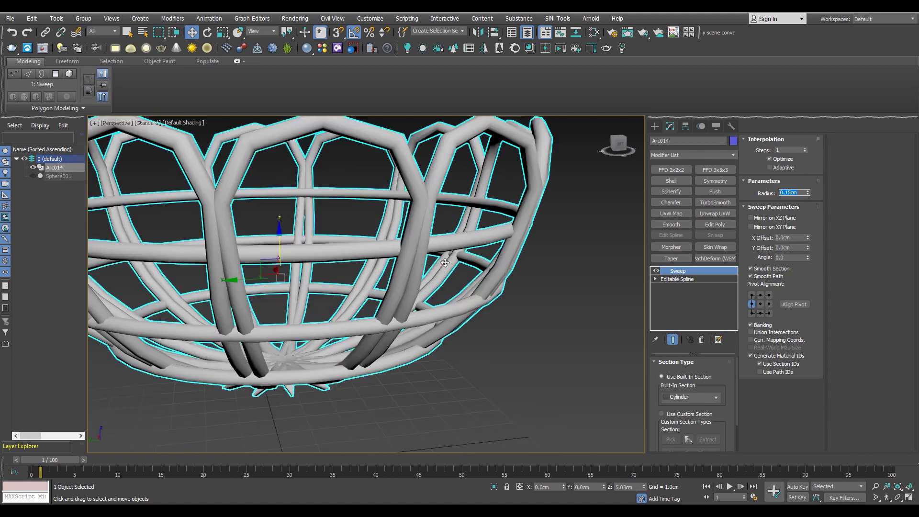
- Select the horizontal ring splines at Spline sub-object level
{"action": "key", "text": "3"}
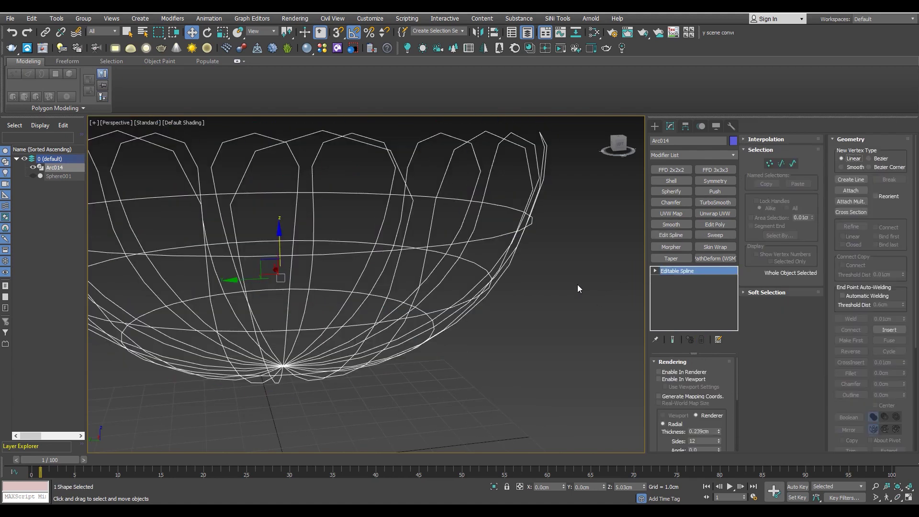
{"action": "left_click", "coordinate": [501, 237]}
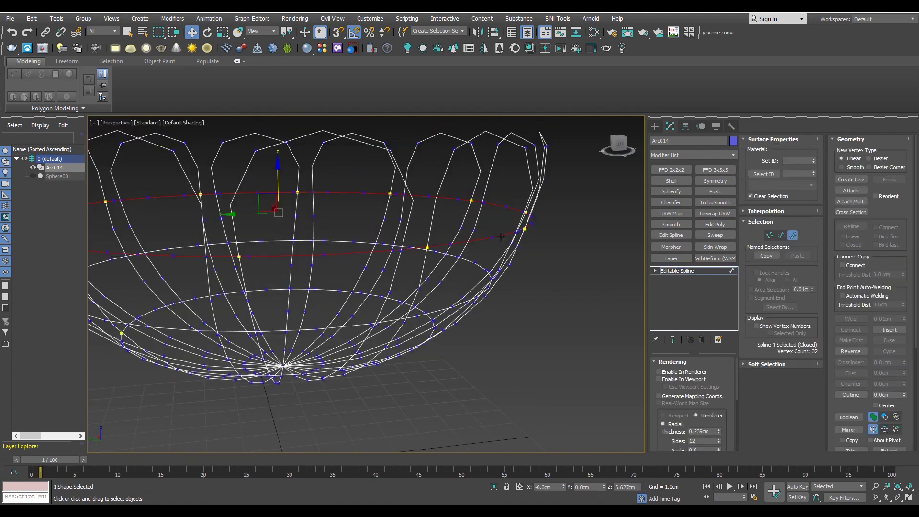
{"action": "left_click", "coordinate": [444, 312], "text": "alt"}
{"action": "scroll", "coordinate": [423, 293], "scroll_direction": "down", "scroll_amount": 3}
{"action": "middle_click_drag", "start_coordinate": [423, 293], "coordinate": [479, 244]}
{"action": "scroll", "coordinate": [479, 245], "scroll_direction": "down", "scroll_amount": 2}
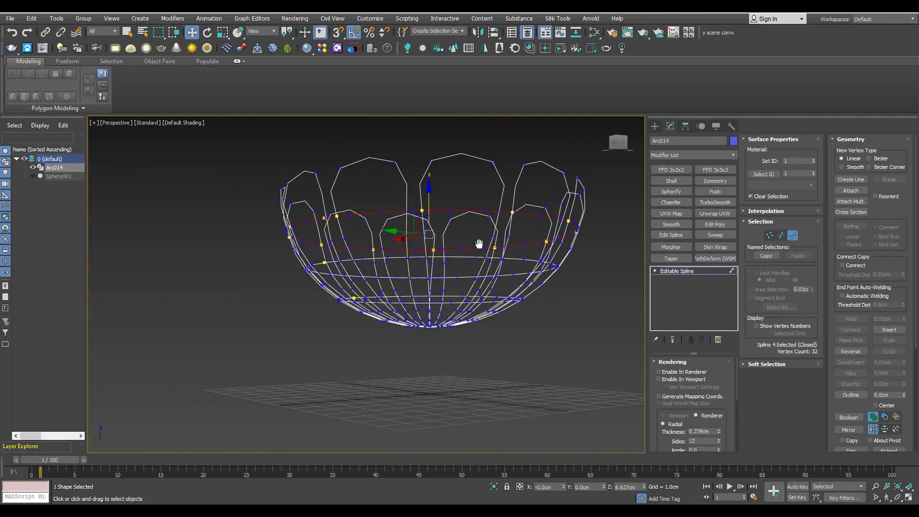
{"action": "scroll", "coordinate": [514, 271], "scroll_direction": "up", "scroll_amount": 3}
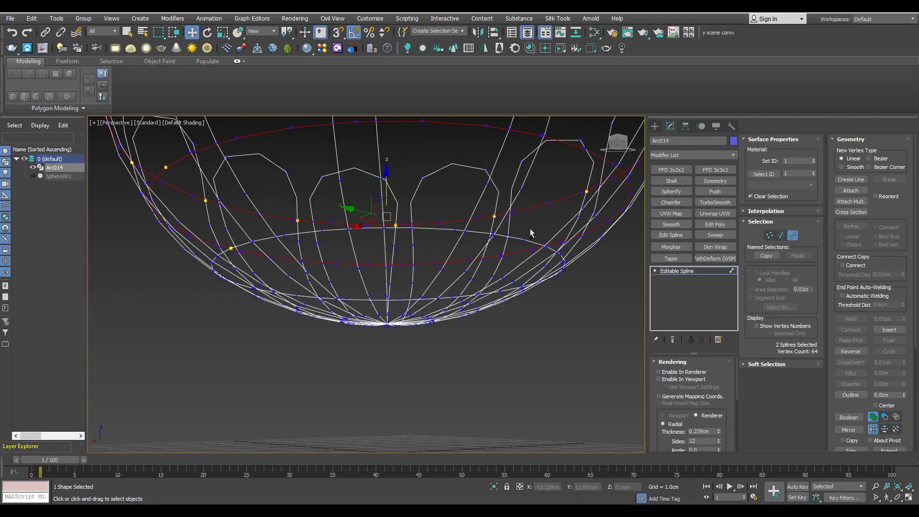
{"action": "scroll", "coordinate": [528, 242], "scroll_direction": "down", "scroll_amount": 5}
{"action": "mouse_move", "coordinate": [507, 268]}
{"action": "middle_mouse_down", "text": "alt"}
{"action": "mouse_move", "coordinate": [493, 281]}
{"action": "mouse_move", "coordinate": [464, 278]}
{"action": "middle_mouse_up", "text": "alt"}
{"action": "scroll", "coordinate": [464, 279], "scroll_direction": "up", "scroll_amount": 4}
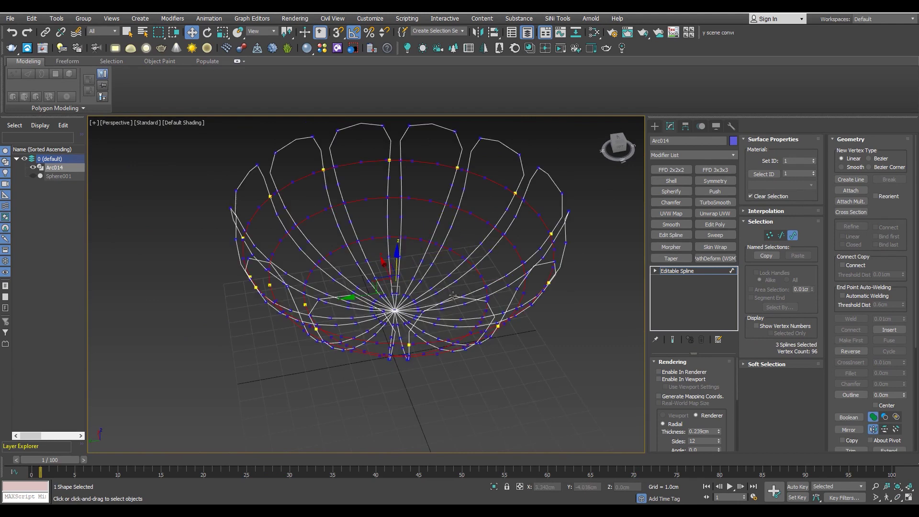
{"action": "scroll", "coordinate": [843, 400], "scroll_direction": "down", "scroll_amount": 2}
{"action": "scroll", "coordinate": [839, 401], "scroll_direction": "down", "scroll_amount": 2}
{"action": "scroll", "coordinate": [836, 403], "scroll_direction": "down", "scroll_amount": 2}
- Detach the selected ring splines as the new shape Shape001
{"action": "left_click", "coordinate": [848, 407]}
{"action": "left_click", "coordinate": [487, 262]}
{"action": "mouse_move", "coordinate": [496, 280]}
{"action": "middle_mouse_down", "text": "alt"}
{"action": "mouse_move", "coordinate": [493, 297]}
{"action": "mouse_move", "coordinate": [473, 269]}
{"action": "middle_mouse_up", "text": "alt"}
{"action": "scroll", "coordinate": [474, 268], "scroll_direction": "up", "scroll_amount": 3}
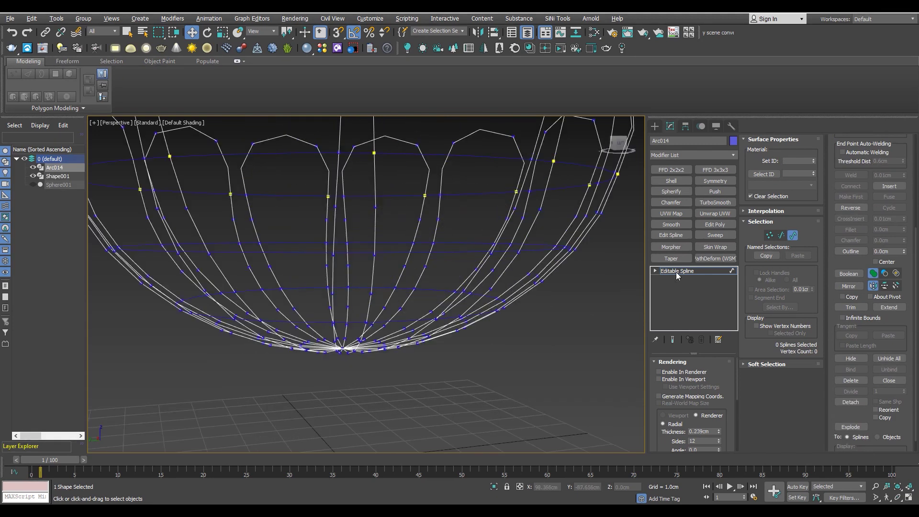
{"action": "left_click", "coordinate": [678, 276]}
{"action": "scroll", "coordinate": [407, 231], "scroll_direction": "down", "scroll_amount": 3}
{"action": "left_click", "coordinate": [715, 235]}
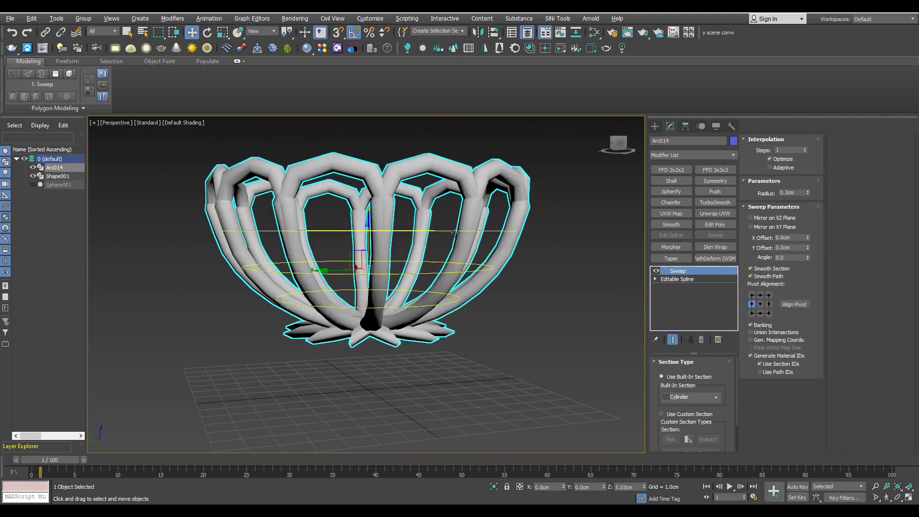
{"action": "double_click", "coordinate": [798, 192]}
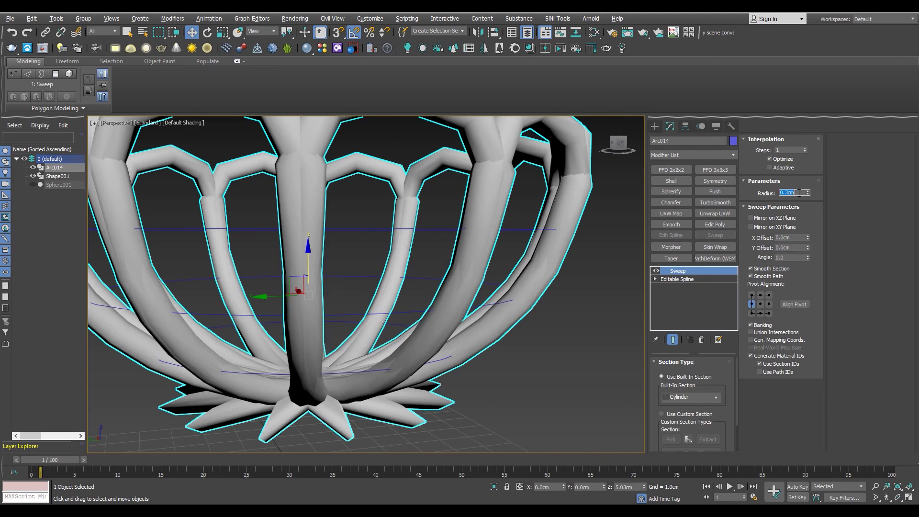
{"action": "type", "text": "0.15"}
{"action": "key", "text": "Return"}
{"action": "scroll", "coordinate": [570, 190], "scroll_direction": "down", "scroll_amount": 5}
{"action": "middle_click_drag", "start_coordinate": [460, 289], "coordinate": [431, 354], "text": "alt"}
{"action": "scroll", "coordinate": [419, 376], "scroll_direction": "up", "scroll_amount": 6}
{"action": "key", "text": "F4"}
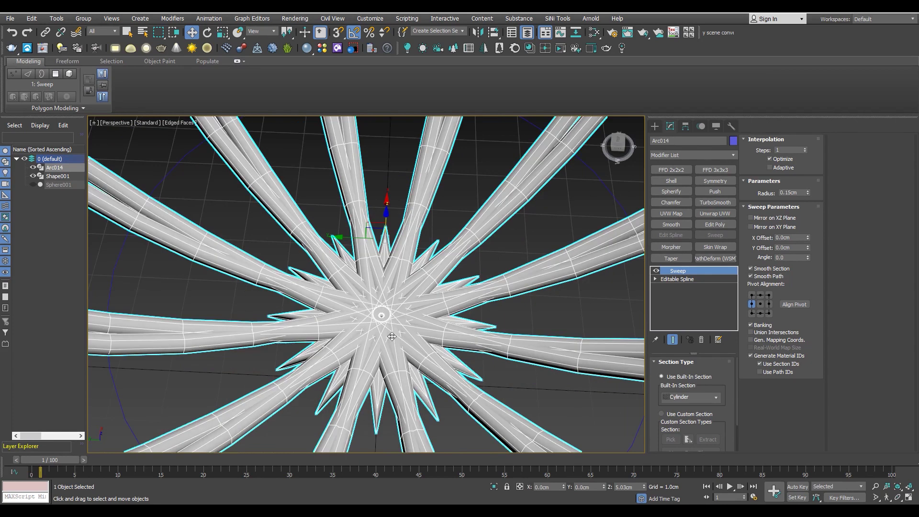
{"action": "key", "text": "1"}
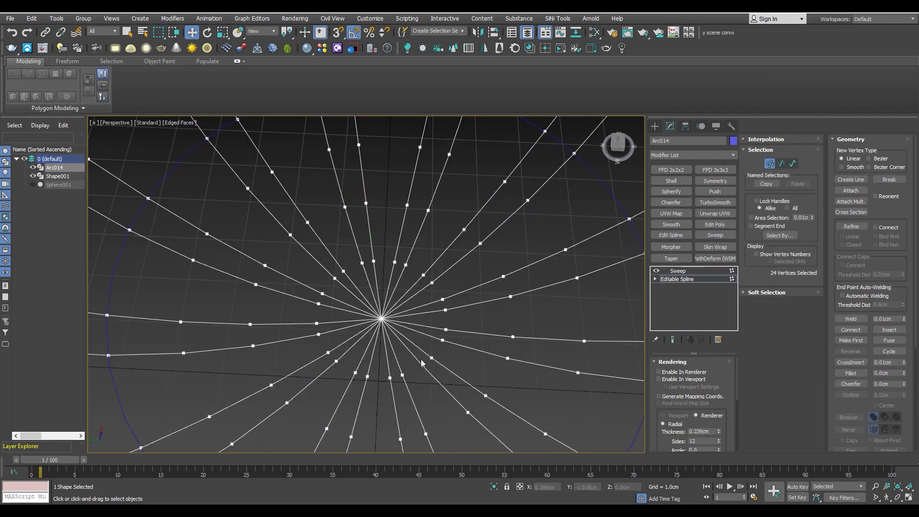
{"action": "middle_click_drag", "start_coordinate": [431, 365], "coordinate": [410, 350], "text": "alt"}
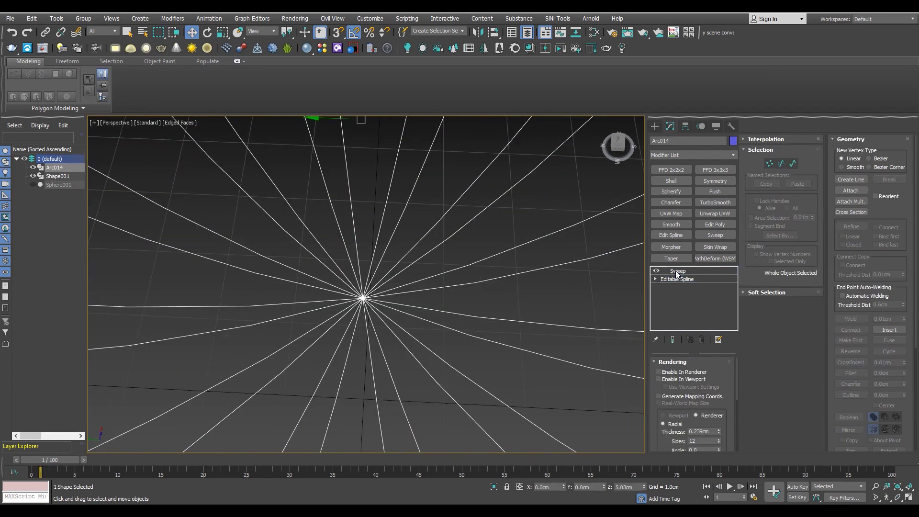
{"action": "left_click", "coordinate": [677, 271]}
{"action": "mouse_move", "coordinate": [808, 192]}
{"action": "left_mouse_down"}
{"action": "mouse_move", "coordinate": [832, 459]}
{"action": "mouse_move", "coordinate": [803, 412]}
{"action": "left_mouse_up"}
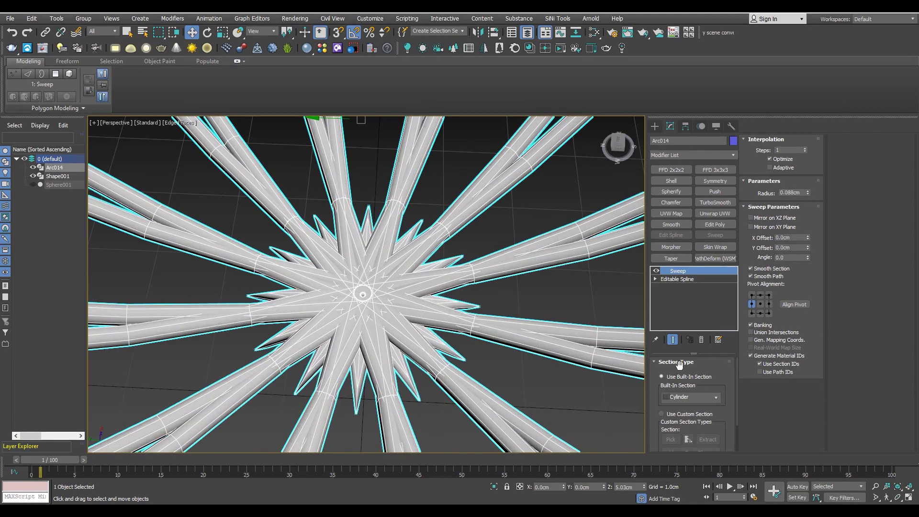
{"action": "key", "text": "ctrl+z"}
- Remove the loops' Sweep and detach one loop spline as Shape002
{"action": "left_click", "coordinate": [702, 341]}
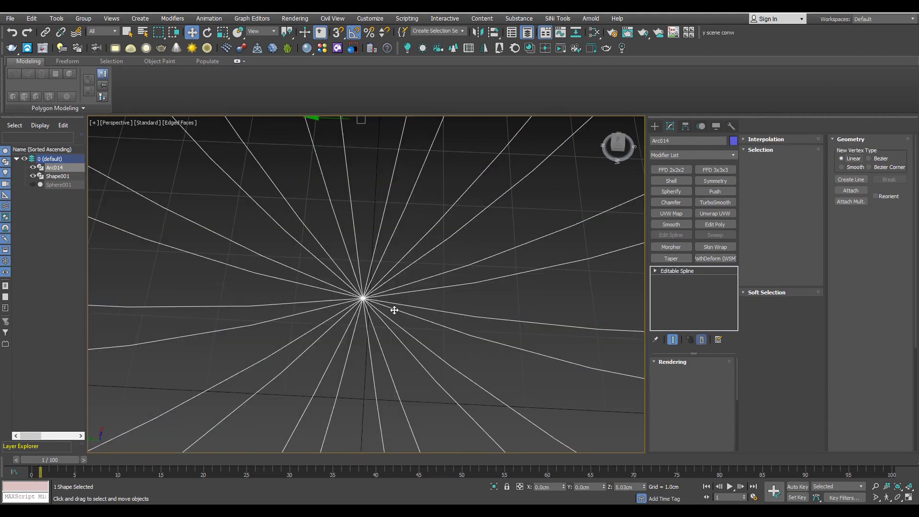
{"action": "key", "text": "3"}
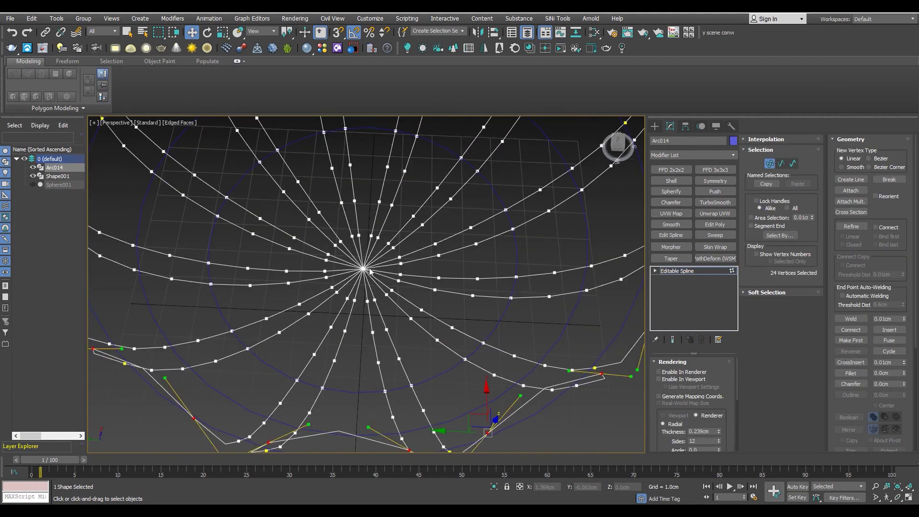
{"action": "scroll", "coordinate": [378, 363], "scroll_direction": "down", "scroll_amount": 5}
{"action": "scroll", "coordinate": [379, 357], "scroll_direction": "up", "scroll_amount": 5}
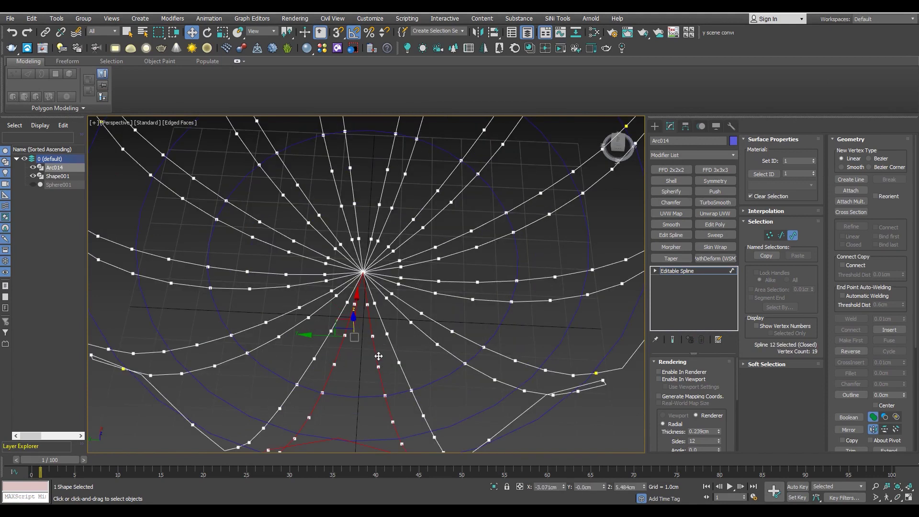
{"action": "scroll", "coordinate": [836, 370], "scroll_direction": "down", "scroll_amount": 1}
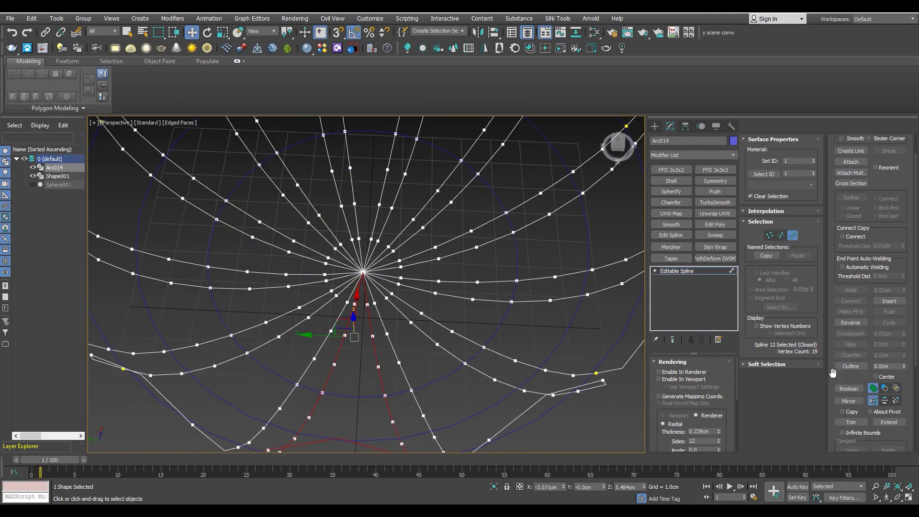
{"action": "scroll", "coordinate": [833, 418], "scroll_direction": "down", "scroll_amount": 2}
{"action": "scroll", "coordinate": [835, 417], "scroll_direction": "down", "scroll_amount": 2}
{"action": "left_click", "coordinate": [851, 416]}
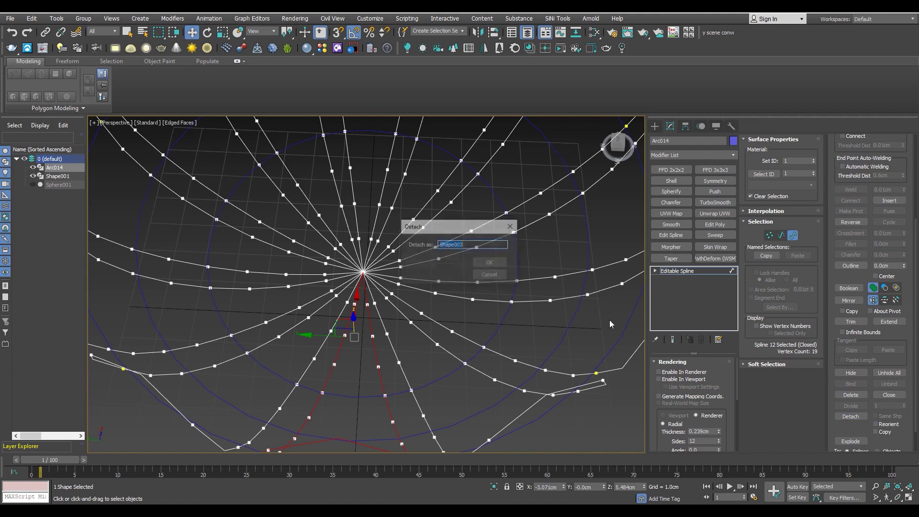
{"action": "left_click", "coordinate": [490, 262]}
- Sweep Shape002 into a 0.15cm-radius tube and unhide the purple bowl Sphere001
{"action": "left_click", "coordinate": [696, 270]}
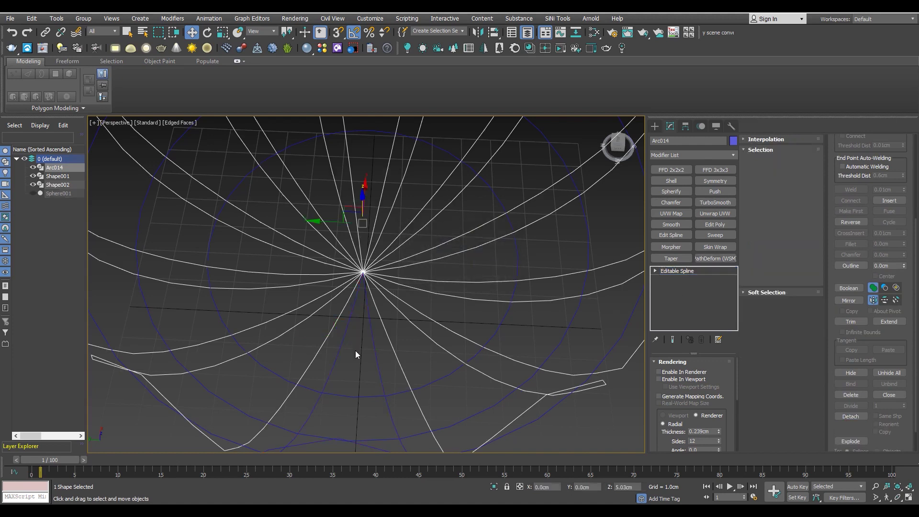
{"action": "left_click", "coordinate": [372, 344]}
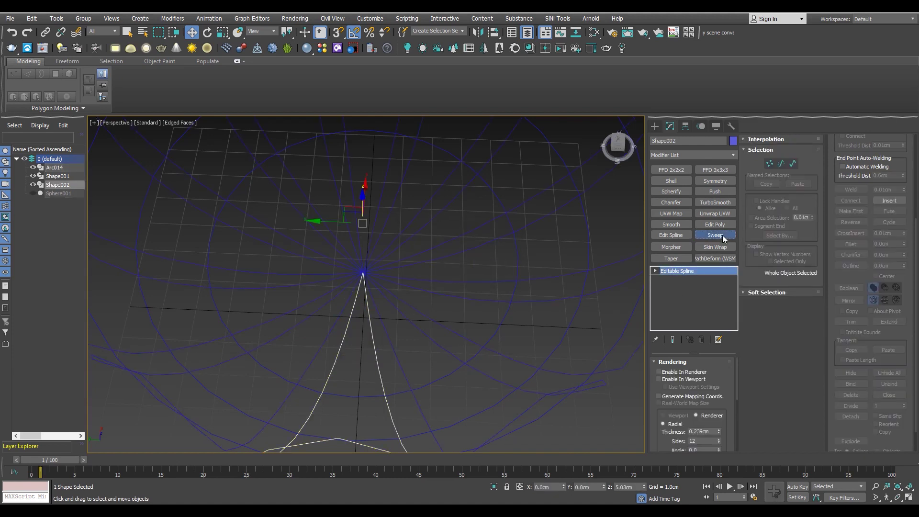
{"action": "left_click", "coordinate": [722, 234]}
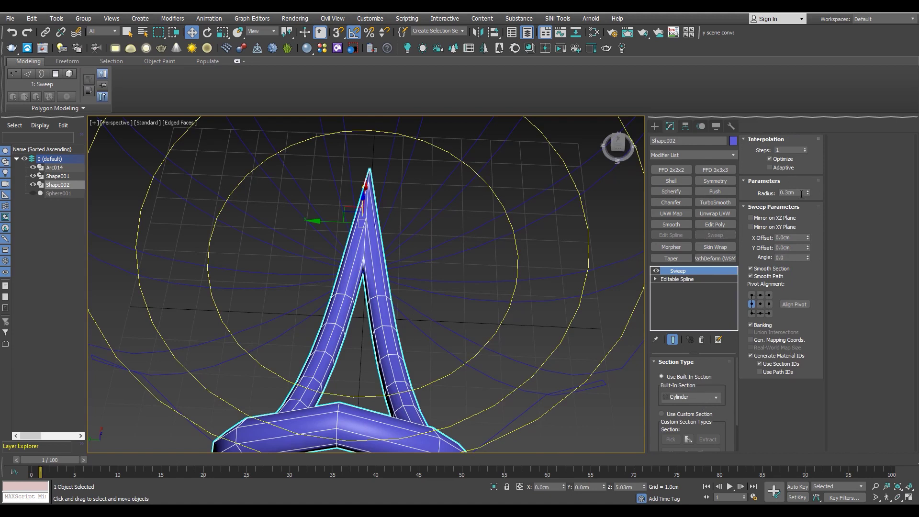
{"action": "type", "text": "5"}
{"action": "key", "text": "Return"}
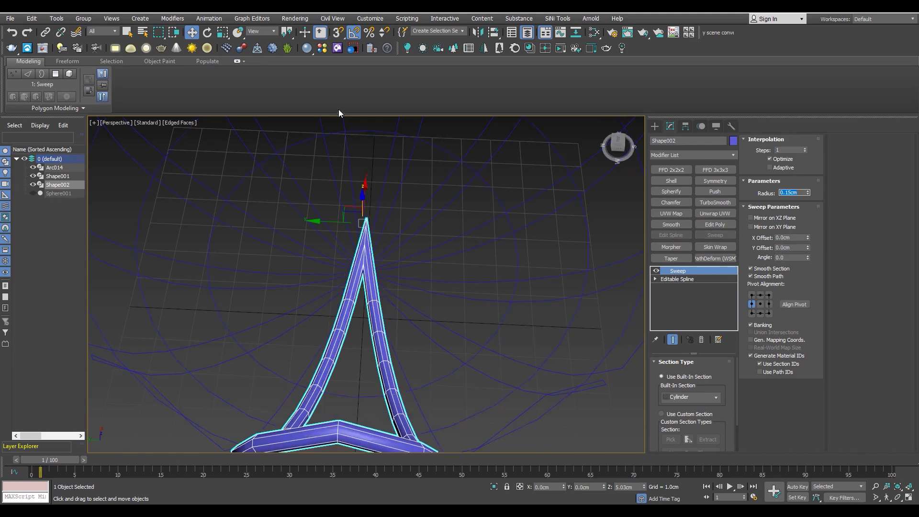
{"action": "middle_click_drag", "start_coordinate": [364, 191], "coordinate": [396, 258], "text": "alt"}
{"action": "scroll", "coordinate": [396, 258], "scroll_direction": "up", "scroll_amount": 3}
{"action": "scroll", "coordinate": [396, 258], "scroll_direction": "up", "scroll_amount": 3}
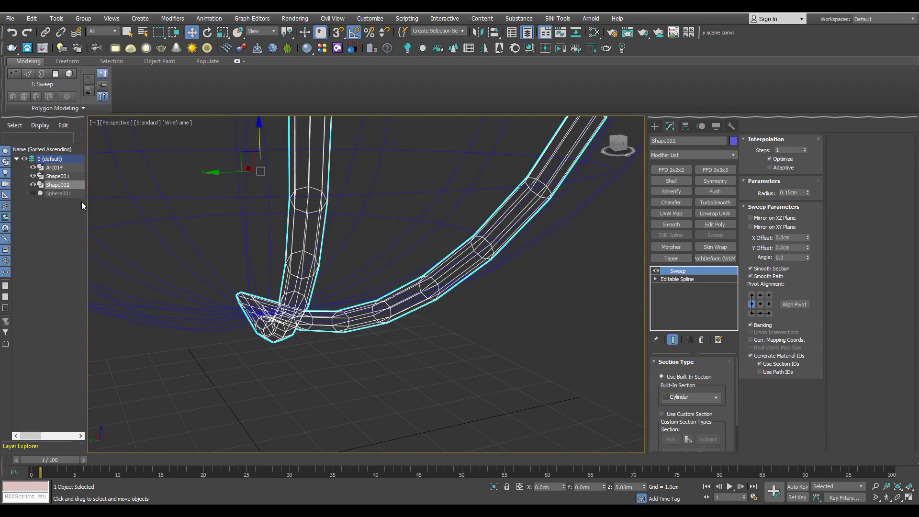
{"action": "left_click", "coordinate": [33, 193]}
{"action": "middle_click_drag", "start_coordinate": [307, 231], "coordinate": [393, 267], "text": "alt"}
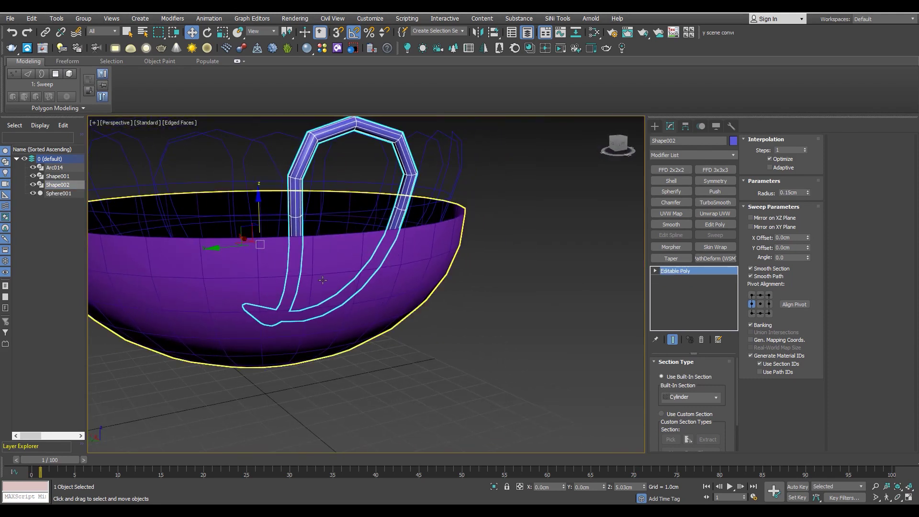
- Add an FFD 2x2x2 lattice modifier to the purple bowl, Sphere001
{"action": "left_click", "coordinate": [323, 281]}
{"action": "middle_click_drag", "start_coordinate": [323, 280], "coordinate": [376, 278]}
{"action": "left_click", "coordinate": [672, 171]}
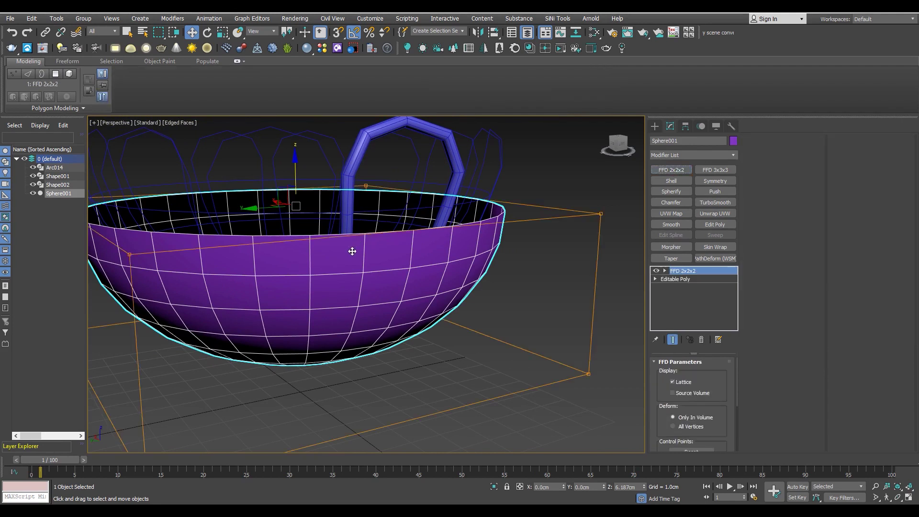
{"action": "key", "text": "shift+z"}
{"action": "key", "text": "shift+z"}
{"action": "key", "text": "shift+z"}
{"action": "key", "text": "shift+z"}
{"action": "key", "text": "F3"}
{"action": "left_click_drag", "start_coordinate": [483, 263], "coordinate": [203, 374]}
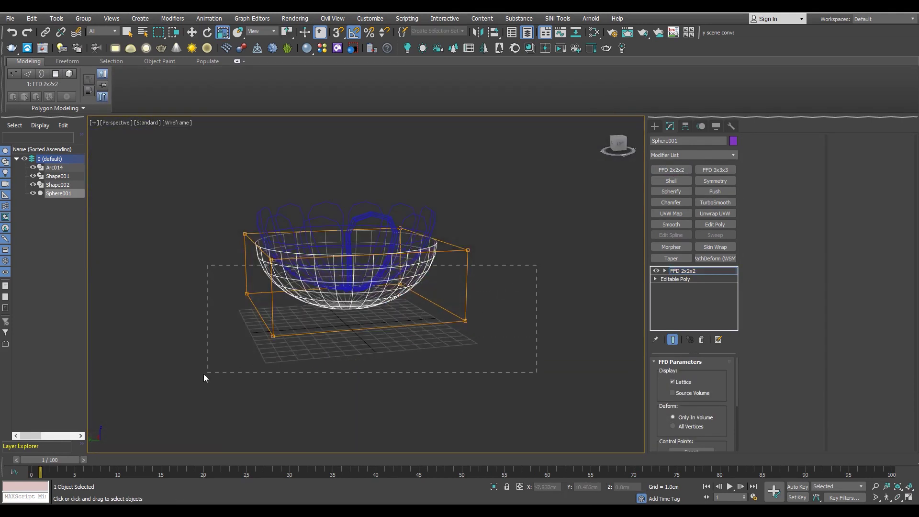
{"action": "key", "text": "F3"}
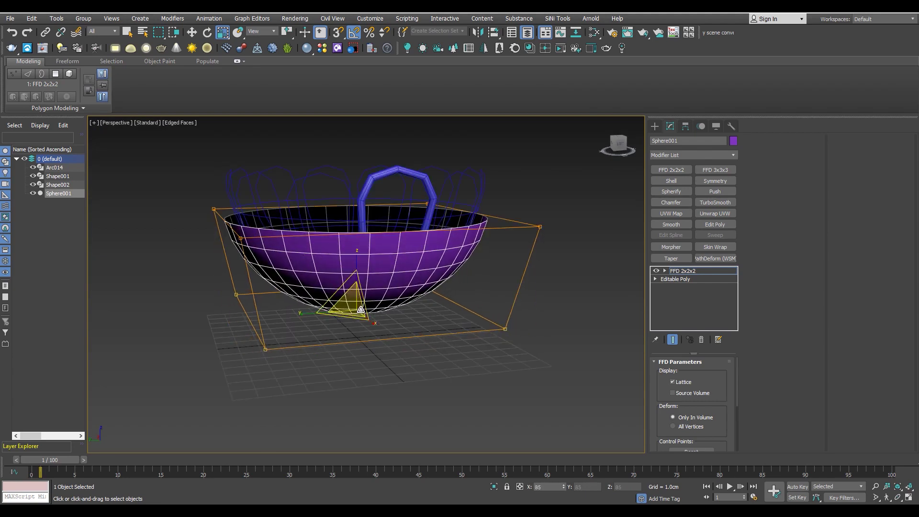
{"action": "middle_click_drag", "start_coordinate": [356, 301], "coordinate": [398, 280], "text": "alt"}
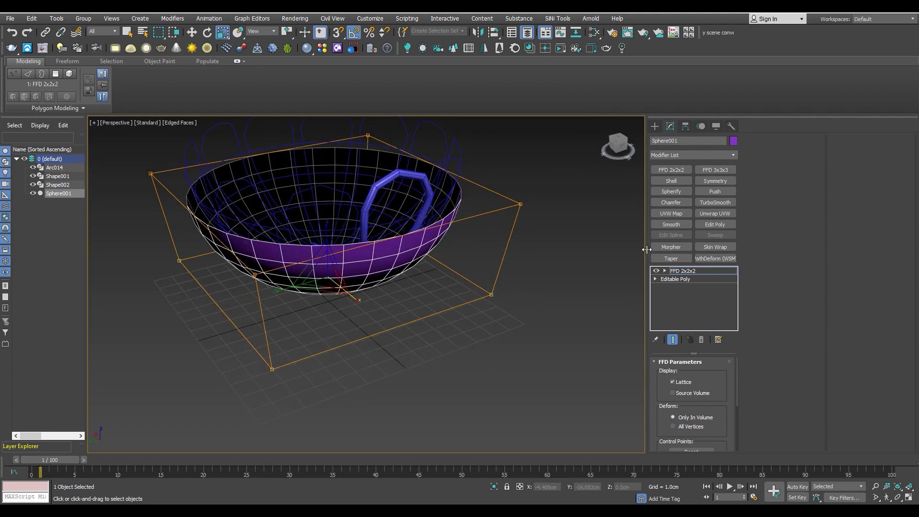
- Scale the bowl's FFD lattice uniformly down to 83%
{"action": "left_click", "coordinate": [688, 271]}
{"action": "left_click_drag", "start_coordinate": [314, 184], "coordinate": [326, 193]}
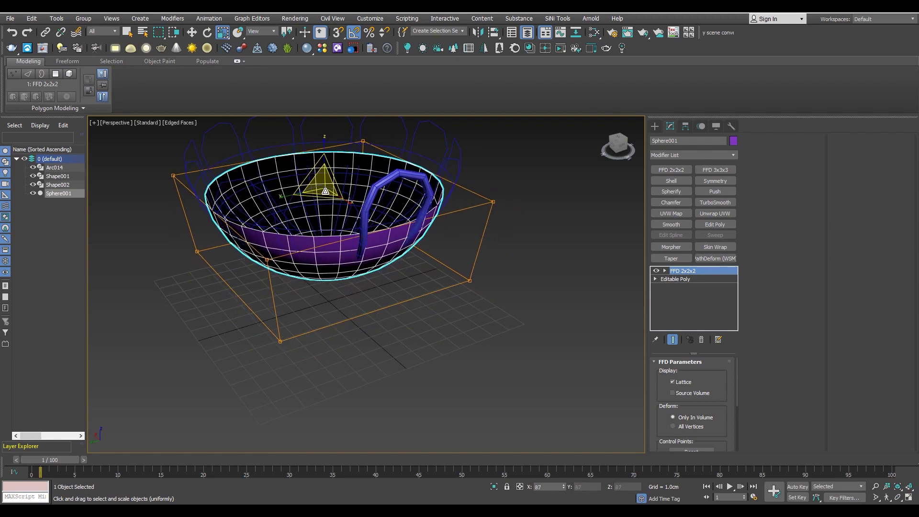
{"action": "key", "text": "l"}
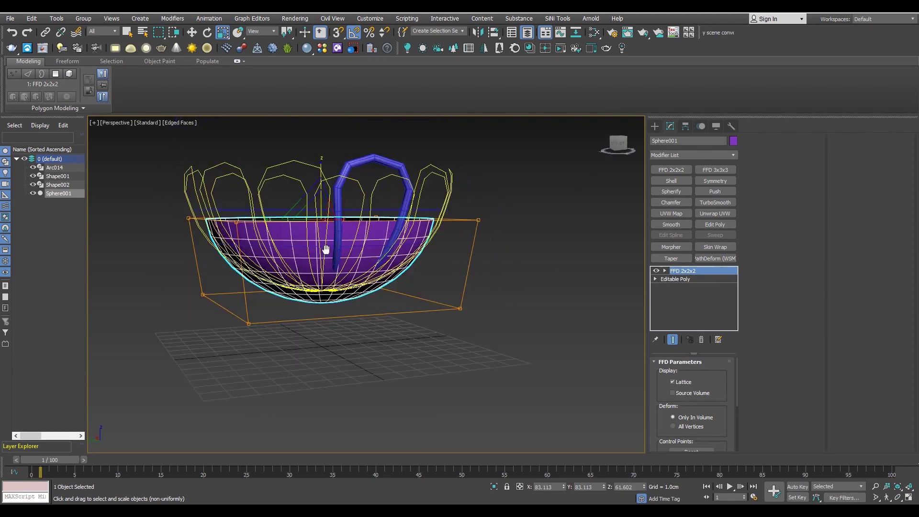
{"action": "scroll", "coordinate": [301, 324], "scroll_direction": "down", "scroll_amount": 3}
{"action": "scroll", "coordinate": [352, 268], "scroll_direction": "up", "scroll_amount": 3}
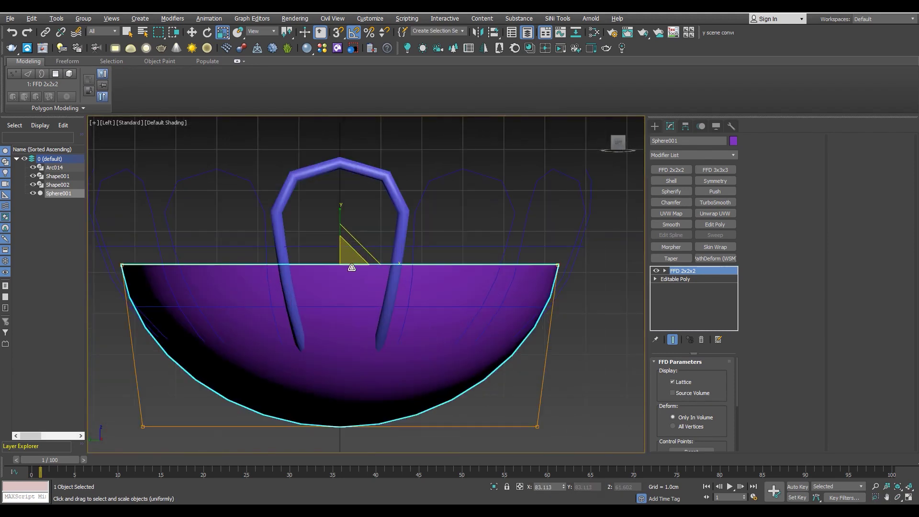
- In the left view, raise the bowl with snapping so it sits against the loop
{"action": "key", "text": "F4"}
{"action": "key", "text": "F3"}
{"action": "left_click_drag", "start_coordinate": [344, 244], "coordinate": [281, 252]}
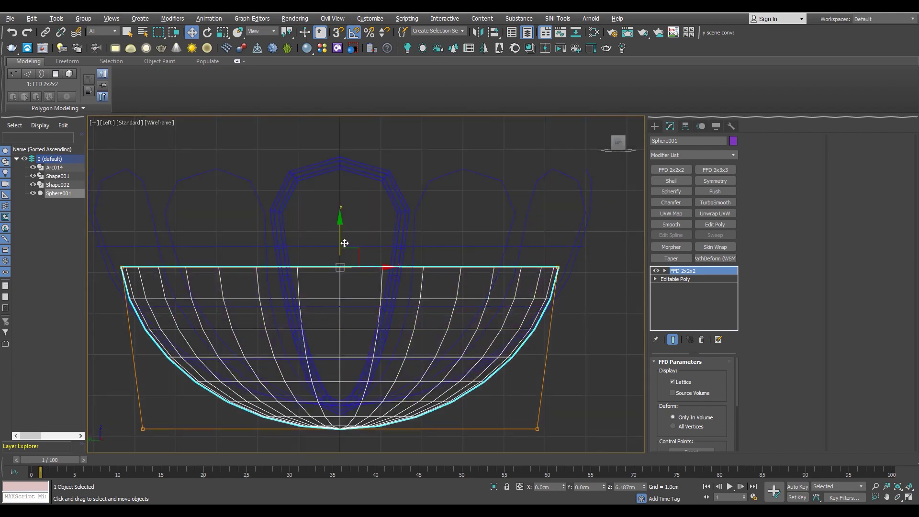
{"action": "key", "text": "s"}
{"action": "key", "text": "s"}
{"action": "key", "text": "F3"}
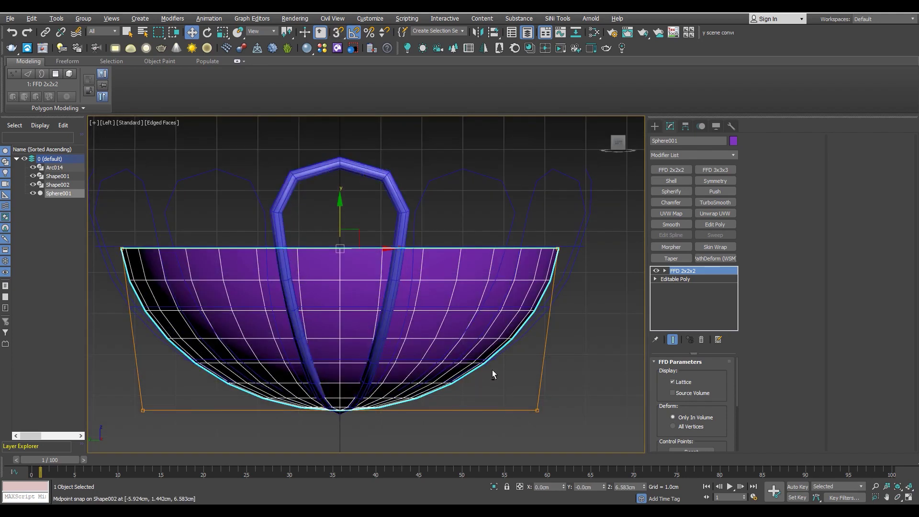
{"action": "key", "text": "p"}
{"action": "mouse_move", "coordinate": [431, 304]}
{"action": "middle_mouse_down", "text": "alt"}
{"action": "mouse_move", "coordinate": [439, 285]}
{"action": "mouse_move", "coordinate": [335, 249]}
{"action": "middle_mouse_up", "text": "alt"}
{"action": "scroll", "coordinate": [440, 282], "scroll_direction": "up", "scroll_amount": 3}
{"action": "scroll", "coordinate": [440, 282], "scroll_direction": "down", "scroll_amount": 3}
{"action": "scroll", "coordinate": [279, 228], "scroll_direction": "up", "scroll_amount": 2}
- Scale the top FFD control points outward to flare the bowl's rim wider
{"action": "key", "text": "r"}
{"action": "middle_click_drag", "start_coordinate": [315, 213], "coordinate": [325, 221], "text": "alt"}
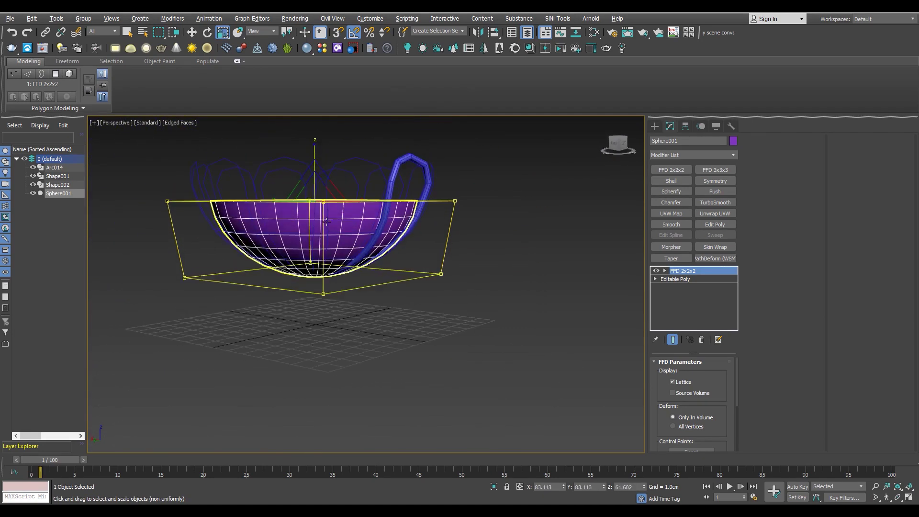
{"action": "key", "text": "q"}
{"action": "scroll", "coordinate": [409, 266], "scroll_direction": "up", "scroll_amount": 3}
{"action": "scroll", "coordinate": [251, 277], "scroll_direction": "down", "scroll_amount": 2}
{"action": "mouse_move", "coordinate": [324, 235]}
{"action": "middle_mouse_down"}
{"action": "mouse_move", "coordinate": [325, 265]}
{"action": "mouse_move", "coordinate": [303, 238]}
{"action": "mouse_move", "coordinate": [311, 218]}
{"action": "middle_mouse_up"}
{"action": "left_click_drag", "start_coordinate": [325, 175], "coordinate": [334, 174]}
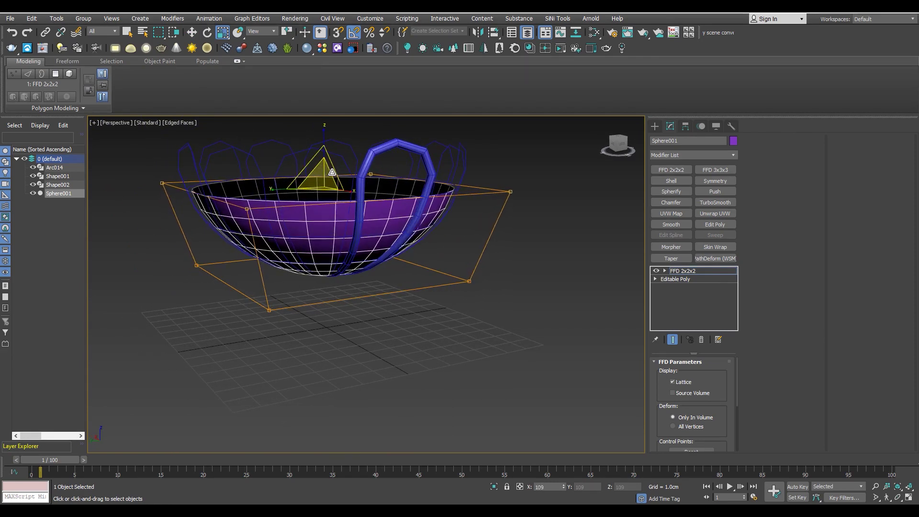
{"action": "middle_click_drag", "start_coordinate": [334, 174], "coordinate": [345, 192], "text": "alt"}
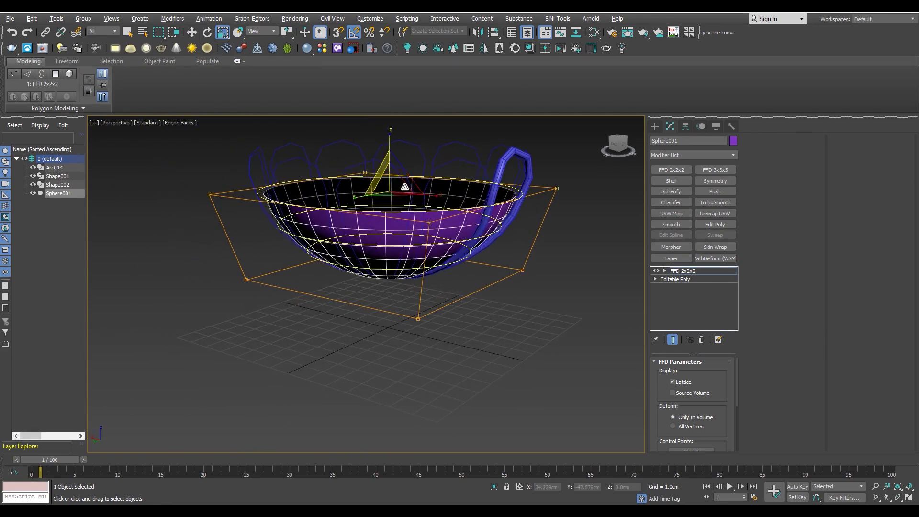
{"action": "scroll", "coordinate": [474, 217], "scroll_direction": "up", "scroll_amount": 3}
{"action": "scroll", "coordinate": [475, 217], "scroll_direction": "up", "scroll_amount": 2}
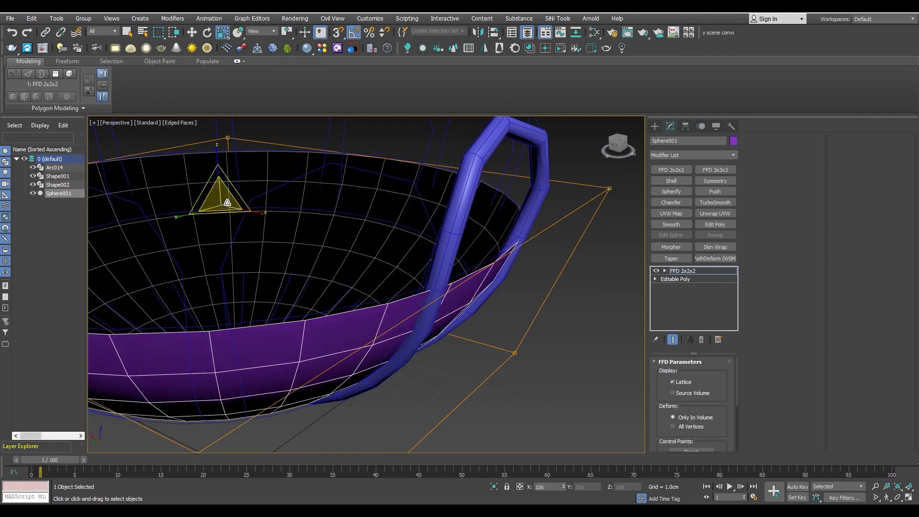
{"action": "left_click_drag", "start_coordinate": [226, 206], "coordinate": [229, 204]}
{"action": "scroll", "coordinate": [229, 204], "scroll_direction": "down", "scroll_amount": 3}
{"action": "mouse_move", "coordinate": [229, 204]}
{"action": "middle_mouse_down", "text": "alt"}
{"action": "mouse_move", "coordinate": [277, 231]}
{"action": "mouse_move", "coordinate": [335, 225]}
{"action": "middle_mouse_up", "text": "alt"}
- Exit the Control Points level and select the swept handle tube, Shape002
{"action": "left_click", "coordinate": [685, 271]}
{"action": "mouse_move", "coordinate": [388, 233]}
{"action": "middle_mouse_down", "text": "alt"}
{"action": "mouse_move", "coordinate": [369, 189]}
{"action": "mouse_move", "coordinate": [289, 182]}
{"action": "mouse_move", "coordinate": [359, 201]}
{"action": "middle_mouse_up", "text": "alt"}
{"action": "left_click", "coordinate": [376, 193]}
{"action": "scroll", "coordinate": [360, 281], "scroll_direction": "up", "scroll_amount": 3}
{"action": "mouse_move", "coordinate": [360, 281]}
{"action": "middle_mouse_down", "text": "alt"}
{"action": "mouse_move", "coordinate": [369, 295]}
{"action": "mouse_move", "coordinate": [376, 267]}
{"action": "mouse_move", "coordinate": [308, 266]}
{"action": "mouse_move", "coordinate": [313, 259]}
{"action": "mouse_move", "coordinate": [379, 266]}
{"action": "mouse_move", "coordinate": [423, 219]}
{"action": "mouse_move", "coordinate": [431, 246]}
{"action": "mouse_move", "coordinate": [414, 201]}
{"action": "middle_mouse_up", "text": "alt"}
- Copy the handle's Sweep modifier and enter Arc014's Spline sub-object level
{"action": "right_click", "coordinate": [695, 273]}
{"action": "left_click", "coordinate": [723, 320]}
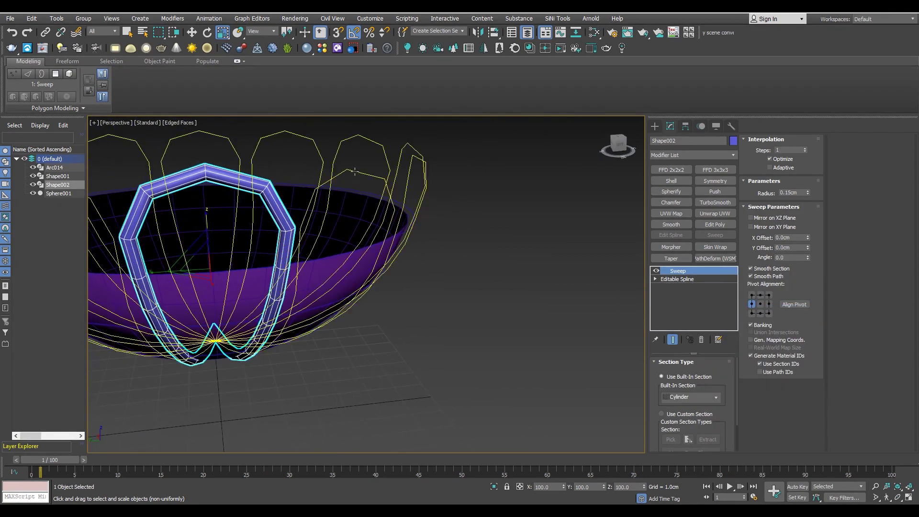
{"action": "left_click", "coordinate": [348, 186]}
{"action": "key", "text": "3"}
- Select all Arc014 splines for detaching, then cancel the all-at-once detach
{"action": "scroll", "coordinate": [396, 239], "scroll_direction": "down", "scroll_amount": 2}
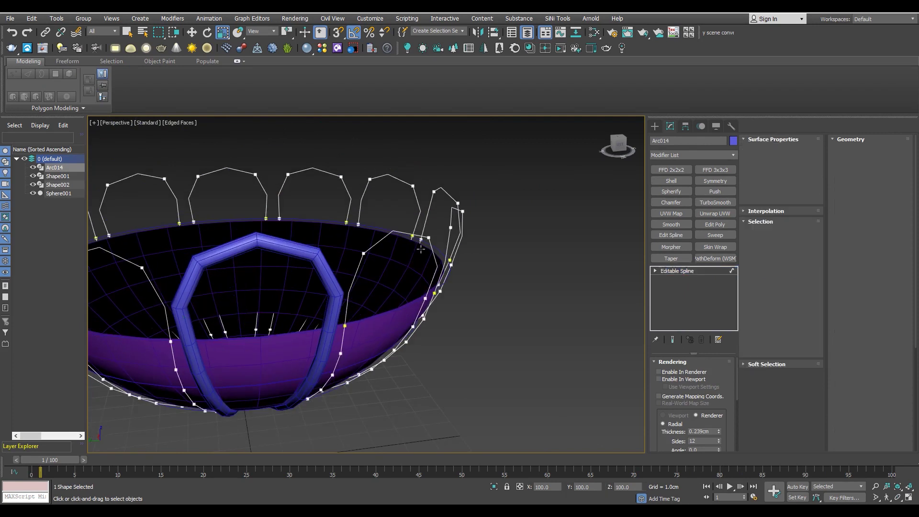
{"action": "scroll", "coordinate": [834, 381], "scroll_direction": "down", "scroll_amount": 2}
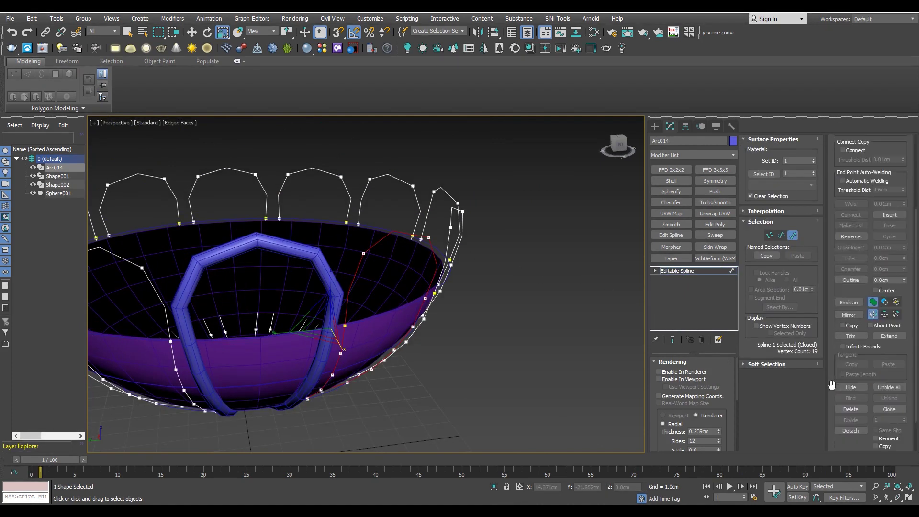
{"action": "scroll", "coordinate": [832, 383], "scroll_direction": "down", "scroll_amount": 3}
{"action": "key", "text": "ctrl+a"}
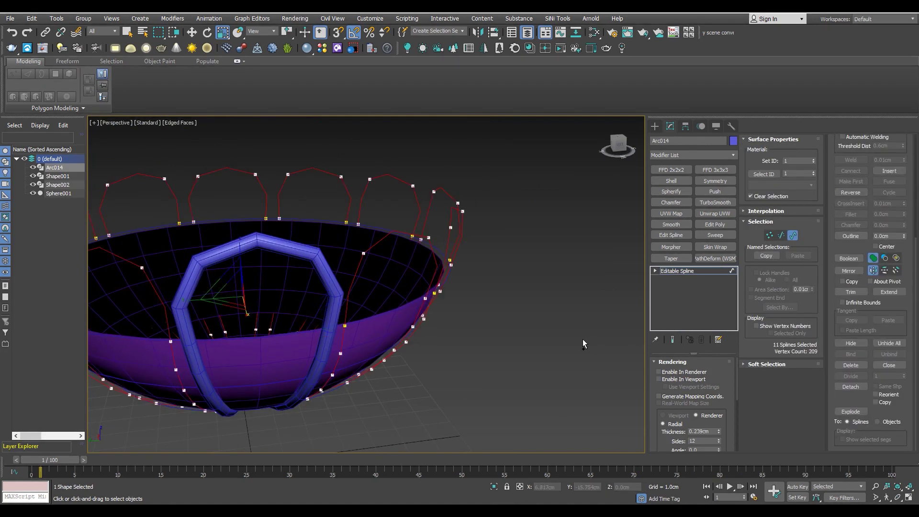
{"action": "left_click", "coordinate": [852, 387]}
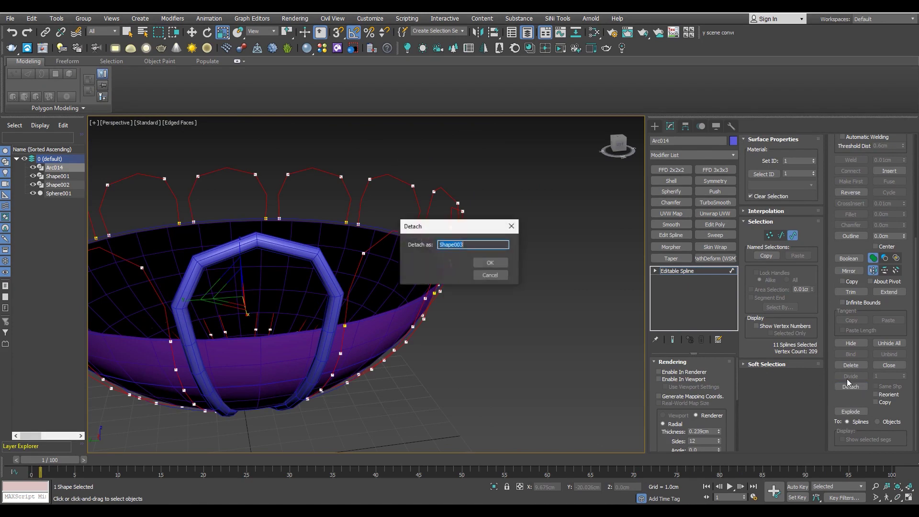
{"action": "left_click", "coordinate": [490, 262]}
{"action": "scroll", "coordinate": [426, 243], "scroll_direction": "down", "scroll_amount": 5}
{"action": "scroll", "coordinate": [386, 236], "scroll_direction": "up", "scroll_amount": 5}
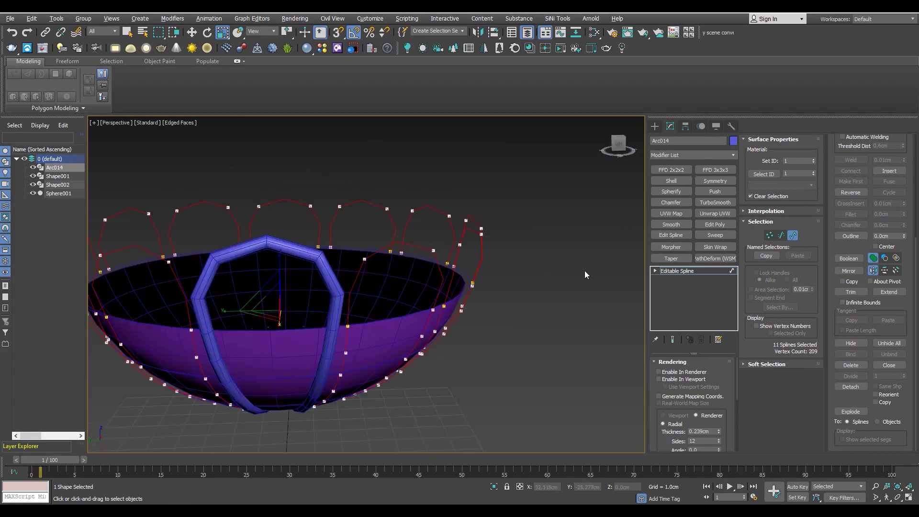
- Detach single loops from Arc014 as Shape003, Shape004, Shape005 and Shape006
{"action": "left_click", "coordinate": [436, 253]}
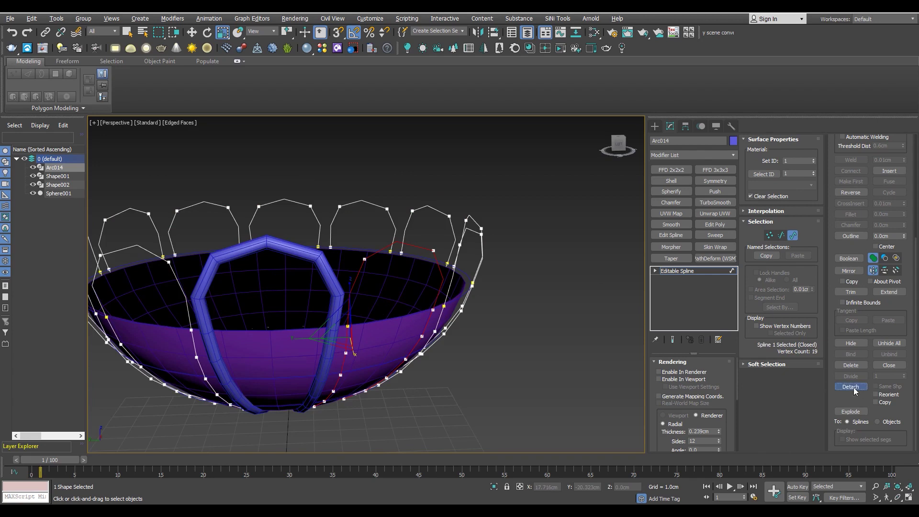
{"action": "left_click", "coordinate": [852, 388]}
{"action": "left_click", "coordinate": [494, 266]}
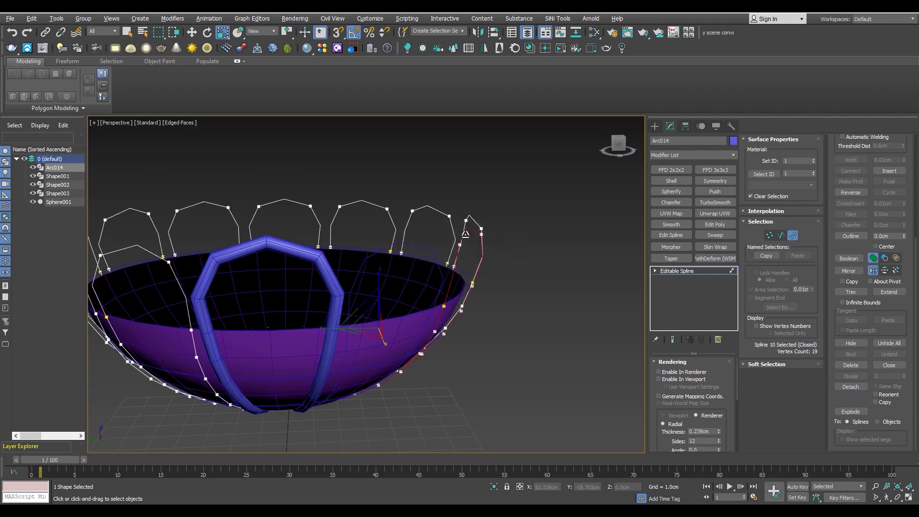
{"action": "left_click", "coordinate": [851, 388]}
{"action": "left_click", "coordinate": [490, 263]}
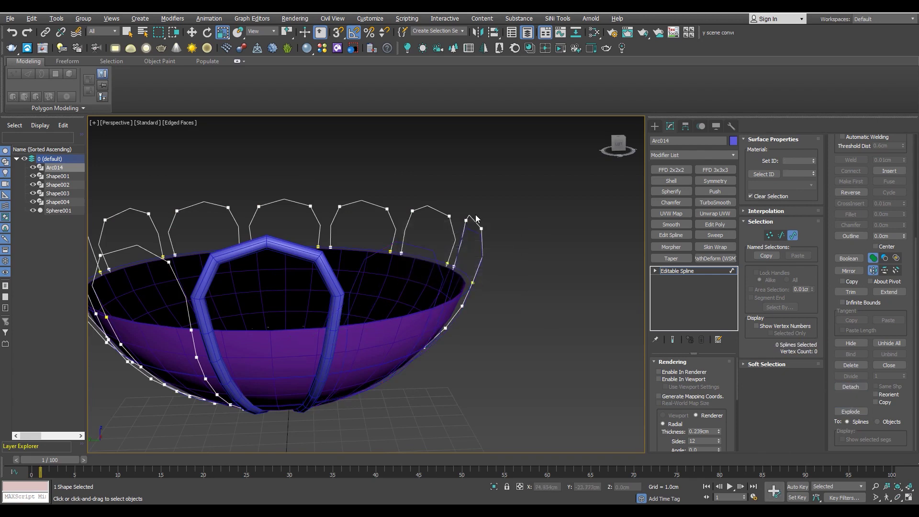
{"action": "left_click", "coordinate": [843, 389]}
{"action": "left_click", "coordinate": [488, 263]}
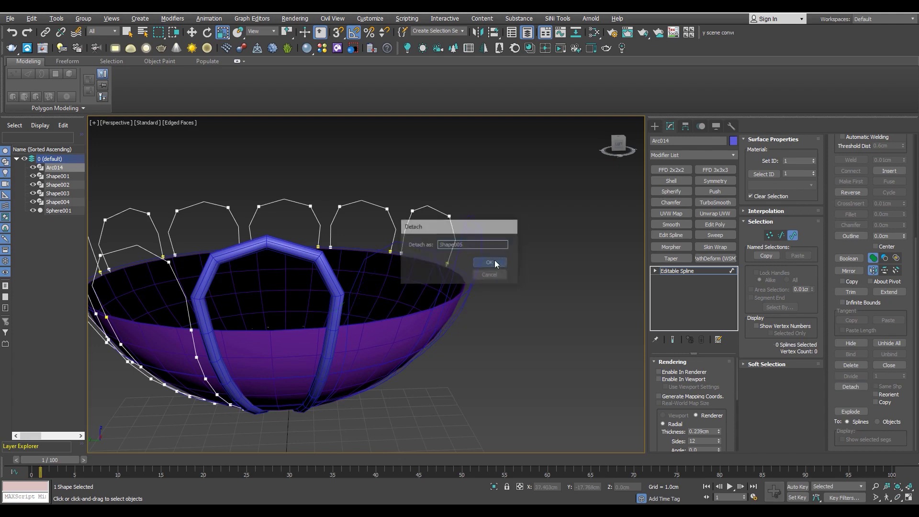
{"action": "left_click", "coordinate": [842, 387]}
{"action": "left_click", "coordinate": [487, 263]}
- Detach further rim loops as Shape007, Shape008 and Shape009
{"action": "middle_click_drag", "start_coordinate": [430, 267], "coordinate": [463, 232], "text": "alt"}
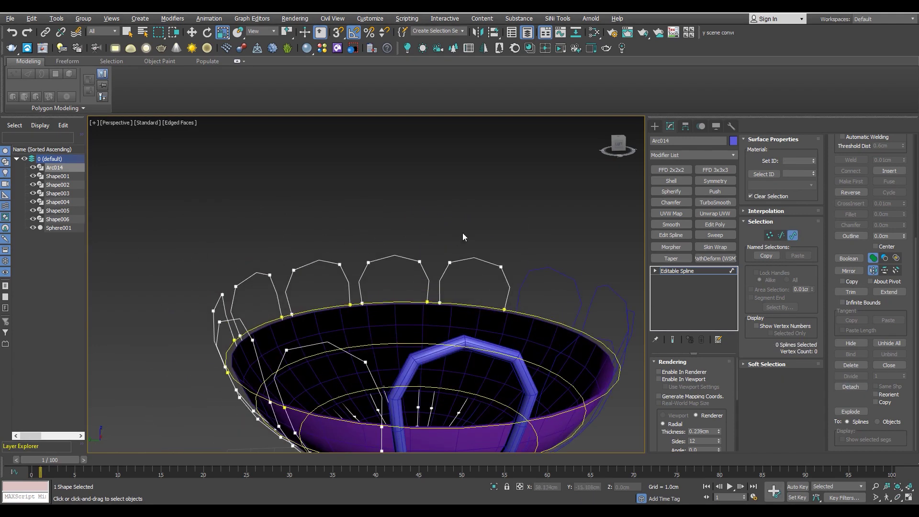
{"action": "left_click", "coordinate": [857, 387]}
{"action": "left_click", "coordinate": [488, 263]}
{"action": "left_click_drag", "start_coordinate": [329, 230], "coordinate": [379, 261]}
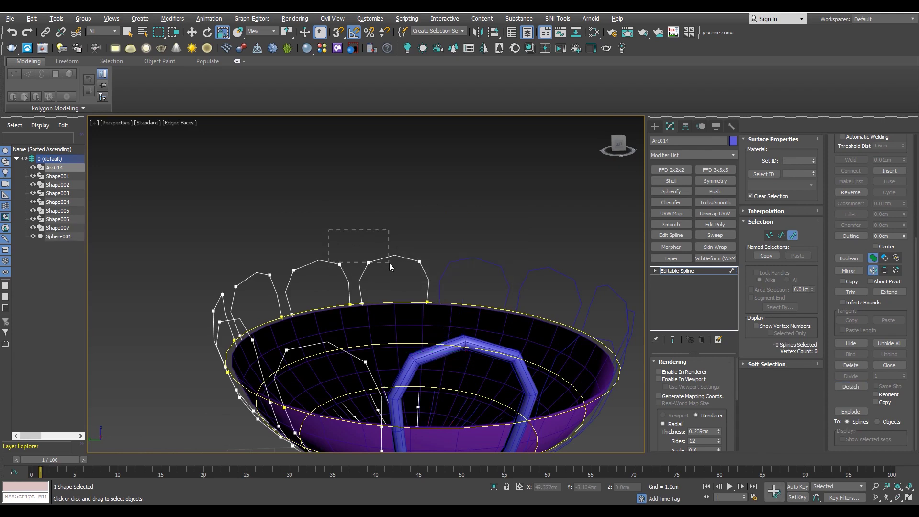
{"action": "left_click", "coordinate": [396, 257]}
{"action": "left_click", "coordinate": [857, 387]}
{"action": "left_click", "coordinate": [486, 262]}
{"action": "left_click", "coordinate": [324, 285]}
{"action": "left_click", "coordinate": [850, 387]}
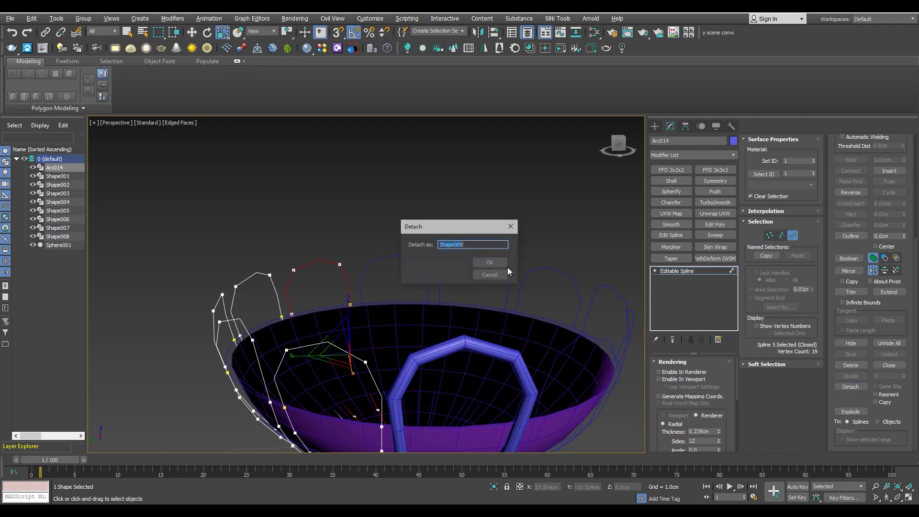
{"action": "left_click", "coordinate": [491, 263]}
- Detach the remaining loops as Shape010, Shape011 and Shape012
{"action": "scroll", "coordinate": [213, 304], "scroll_direction": "down", "scroll_amount": 2}
{"action": "scroll", "coordinate": [213, 303], "scroll_direction": "down", "scroll_amount": 2}
{"action": "scroll", "coordinate": [213, 303], "scroll_direction": "up", "scroll_amount": 4}
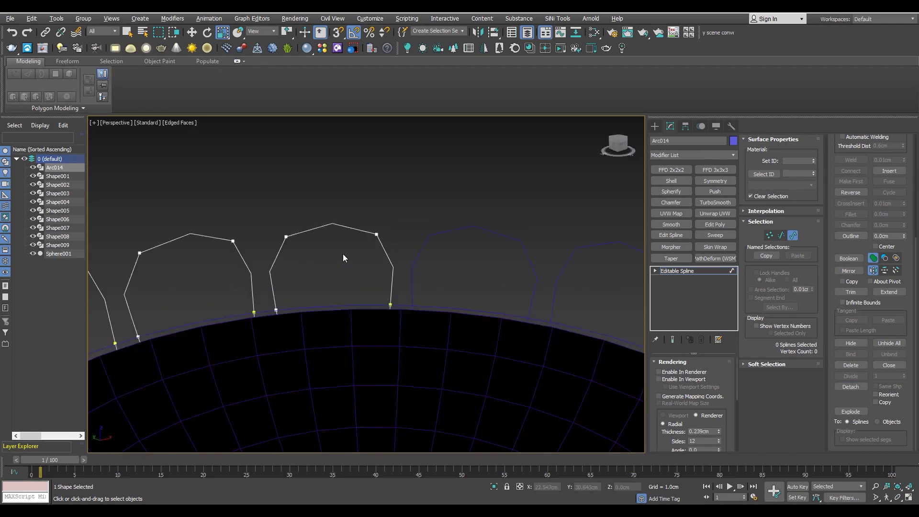
{"action": "left_click", "coordinate": [850, 387]}
{"action": "left_click", "coordinate": [491, 262]}
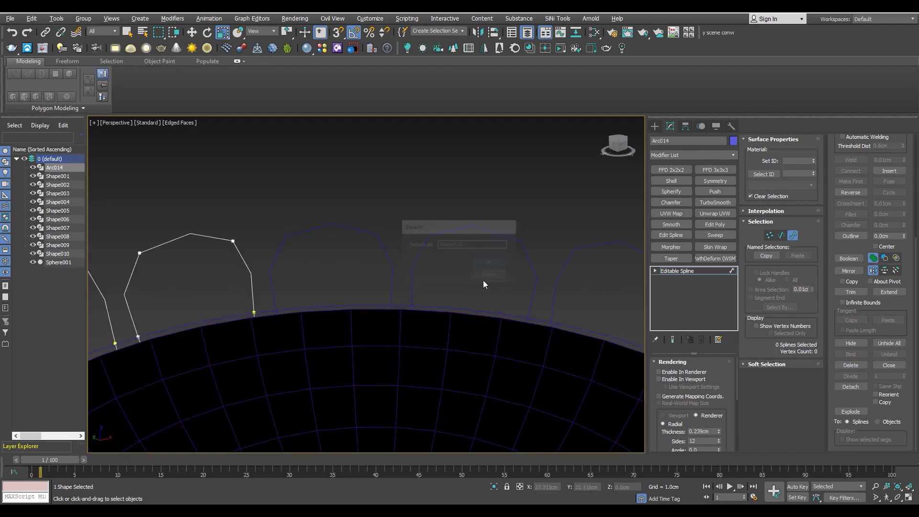
{"action": "scroll", "coordinate": [353, 231], "scroll_direction": "down", "scroll_amount": 3}
{"action": "scroll", "coordinate": [352, 232], "scroll_direction": "up", "scroll_amount": 1}
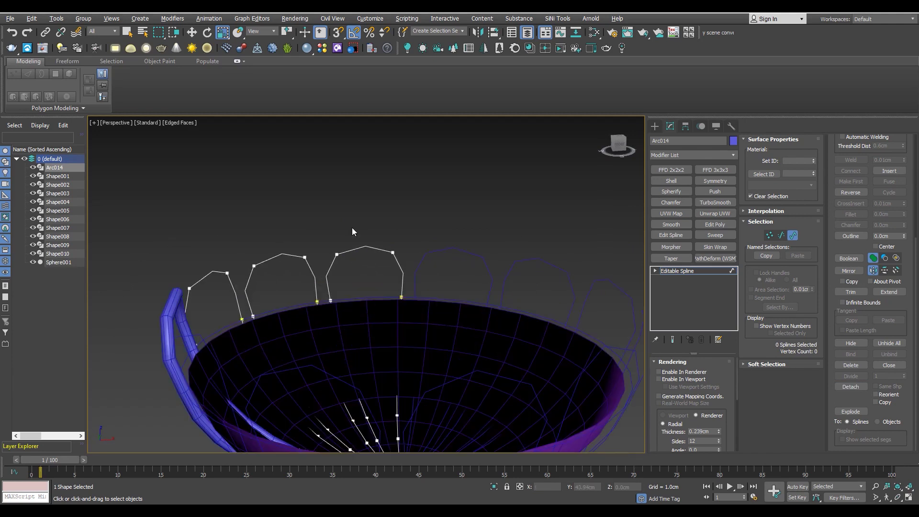
{"action": "left_click", "coordinate": [847, 388]}
{"action": "left_click", "coordinate": [490, 262]}
{"action": "scroll", "coordinate": [493, 268], "scroll_direction": "down", "scroll_amount": 5}
{"action": "middle_click_drag", "start_coordinate": [493, 288], "coordinate": [527, 325], "text": "alt"}
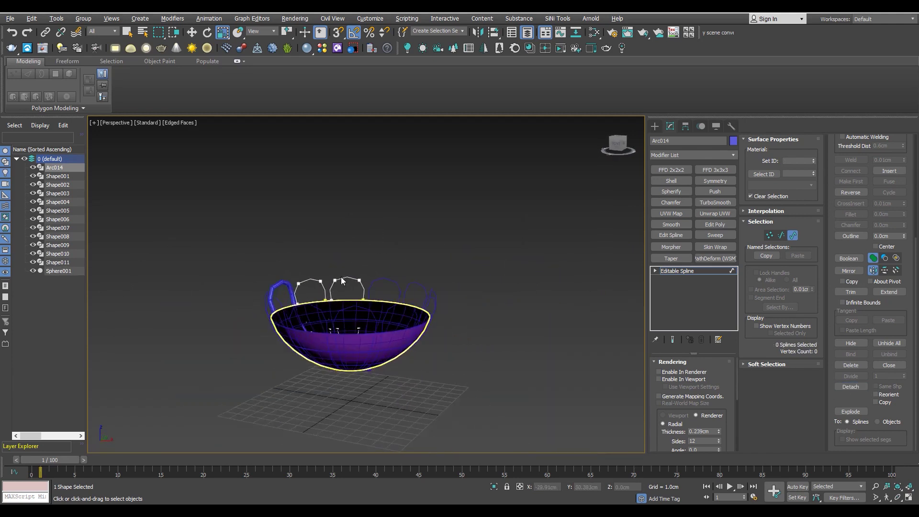
{"action": "scroll", "coordinate": [540, 356], "scroll_direction": "up", "scroll_amount": 5}
{"action": "left_click", "coordinate": [845, 389]}
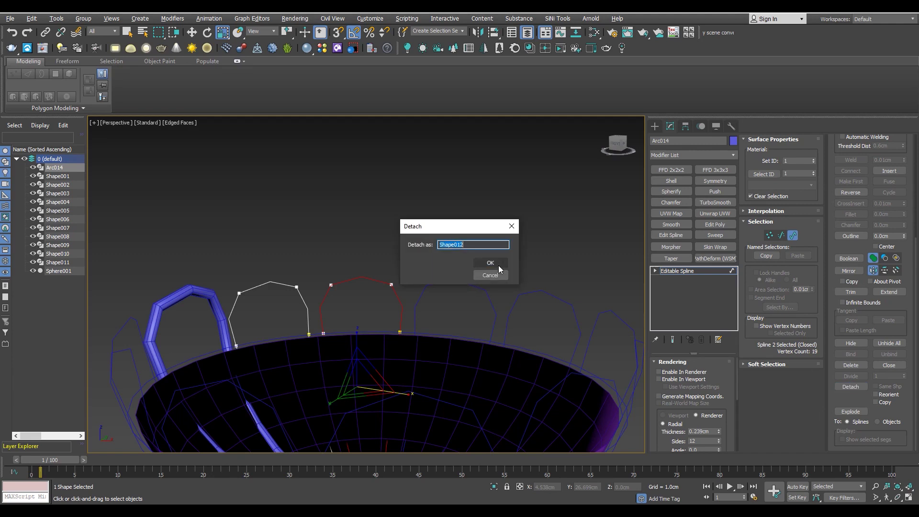
{"action": "left_click", "coordinate": [496, 265]}
{"action": "scroll", "coordinate": [497, 265], "scroll_direction": "down", "scroll_amount": 5}
{"action": "middle_click_drag", "start_coordinate": [344, 292], "coordinate": [418, 291]}
{"action": "scroll", "coordinate": [418, 291], "scroll_direction": "up", "scroll_amount": 5}
{"action": "left_click", "coordinate": [677, 271]}
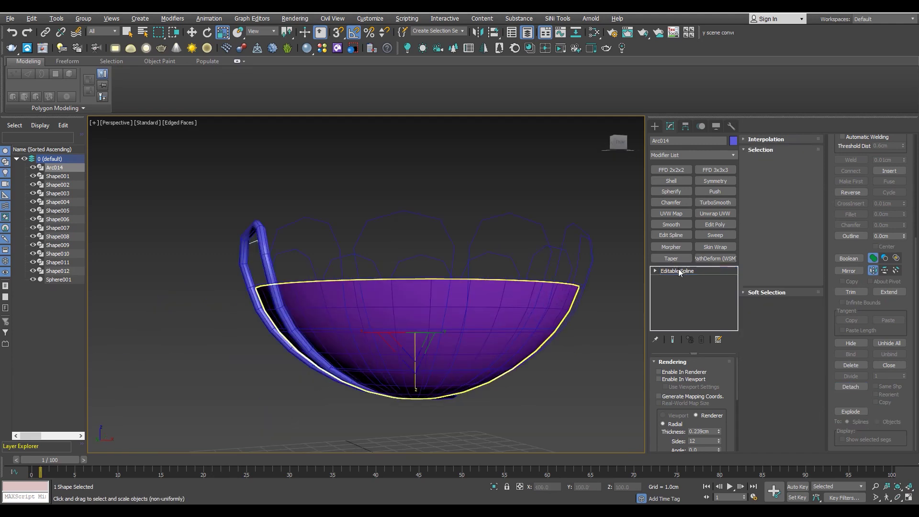
{"action": "mouse_move", "coordinate": [161, 357]}
{"action": "middle_mouse_down", "text": "alt"}
{"action": "mouse_move", "coordinate": [433, 341]}
{"action": "mouse_move", "coordinate": [304, 335]}
{"action": "mouse_move", "coordinate": [326, 314]}
{"action": "middle_mouse_up", "text": "alt"}
{"action": "scroll", "coordinate": [304, 335], "scroll_direction": "up", "scroll_amount": 3}
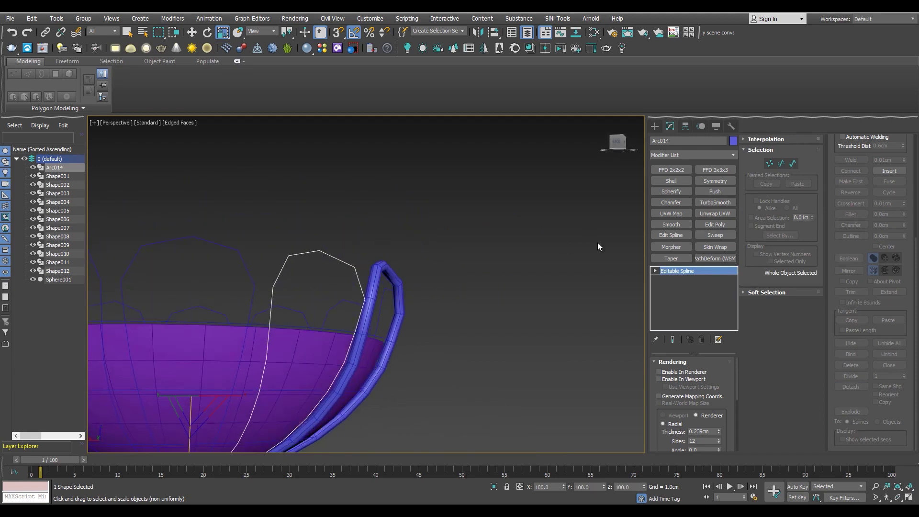
{"action": "right_click", "coordinate": [701, 269]}
{"action": "left_click", "coordinate": [715, 235]}
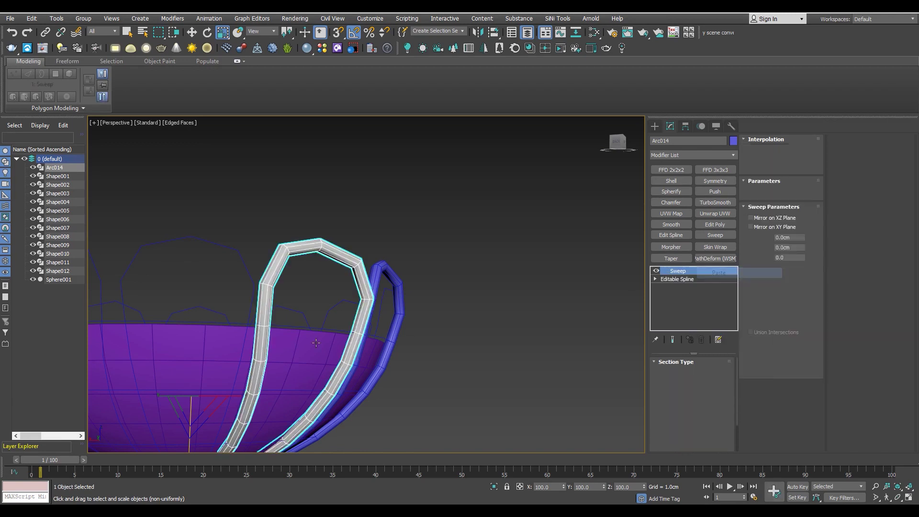
{"action": "scroll", "coordinate": [300, 326], "scroll_direction": "down", "scroll_amount": 2}
{"action": "mouse_move", "coordinate": [287, 350]}
{"action": "middle_mouse_down", "text": "alt"}
{"action": "mouse_move", "coordinate": [300, 326]}
{"action": "mouse_move", "coordinate": [290, 297]}
{"action": "middle_mouse_up", "text": "alt"}
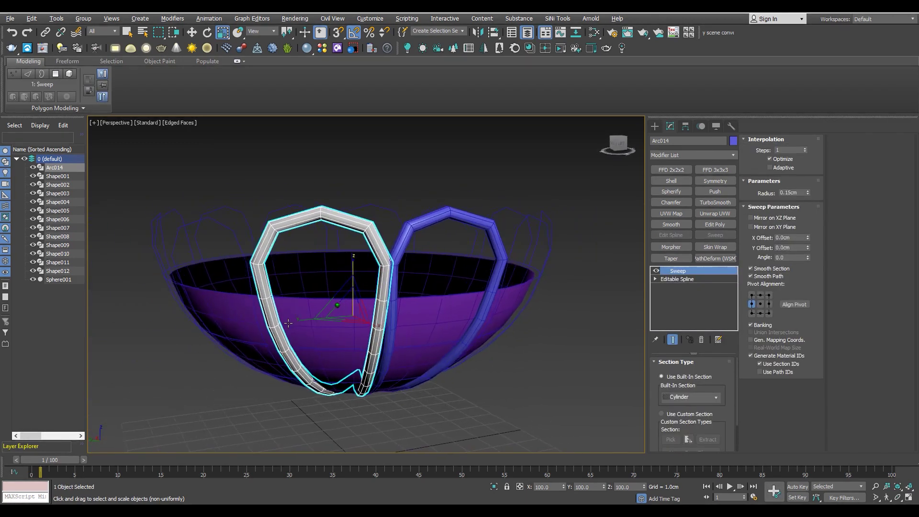
{"action": "scroll", "coordinate": [289, 298], "scroll_direction": "down", "scroll_amount": 1}
{"action": "key", "text": "ctrl+z"}
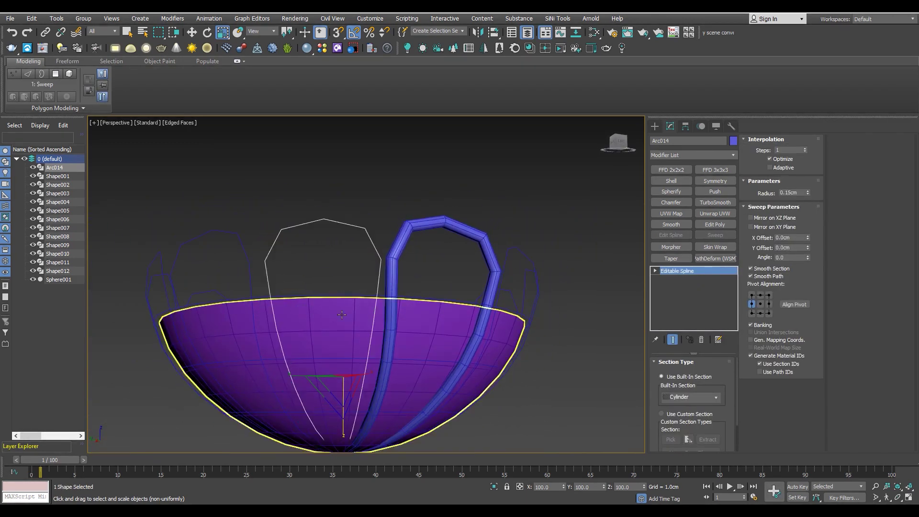
{"action": "scroll", "coordinate": [336, 297], "scroll_direction": "down", "scroll_amount": 3}
{"action": "scroll", "coordinate": [382, 294], "scroll_direction": "up", "scroll_amount": 3}
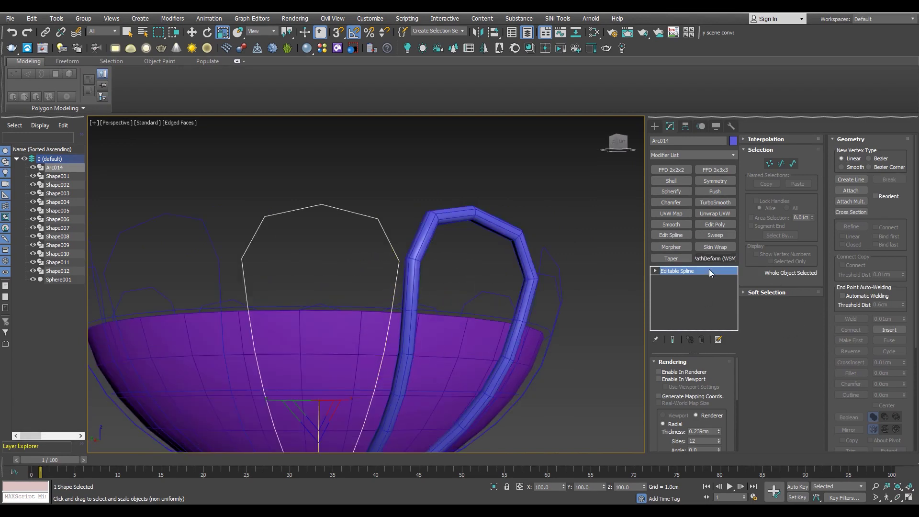
- Copy the thin 0.15cm Sweep modifier from the blue handle loop Shape002
{"action": "left_click", "coordinate": [711, 236]}
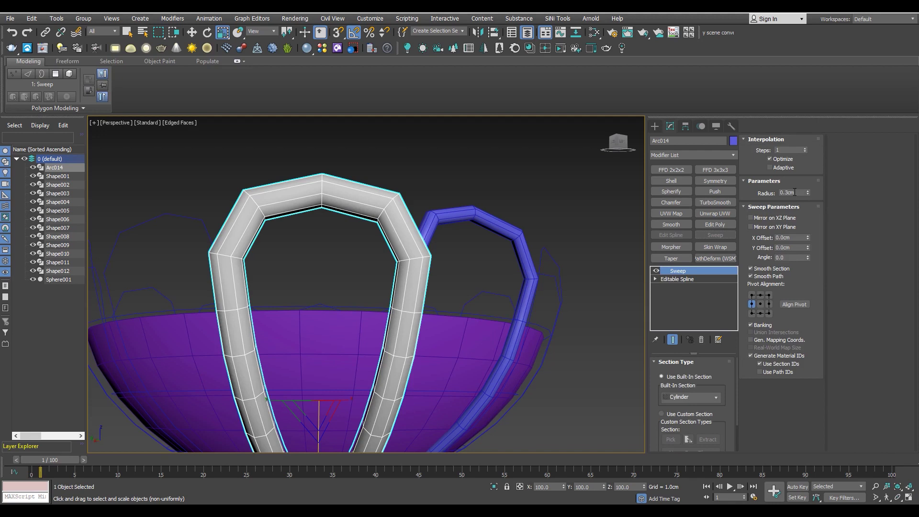
{"action": "left_click", "coordinate": [525, 237]}
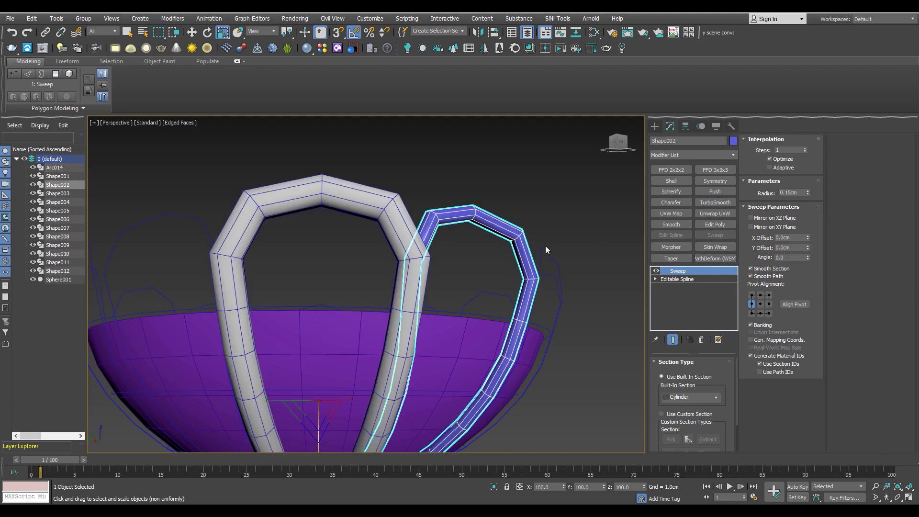
{"action": "right_click", "coordinate": [700, 271]}
{"action": "left_click", "coordinate": [722, 310]}
{"action": "key", "text": "ctrl+z"}
- Replace Arc014's thicker Sweep with the copied thin Sweep
{"action": "right_click", "coordinate": [695, 272]}
{"action": "left_click", "coordinate": [714, 286]}
{"action": "right_click", "coordinate": [683, 277]}
{"action": "left_click", "coordinate": [692, 280]}
- Paste the thin Sweep onto the Shape012 loop as well
{"action": "middle_click_drag", "start_coordinate": [397, 276], "coordinate": [424, 285], "text": "alt"}
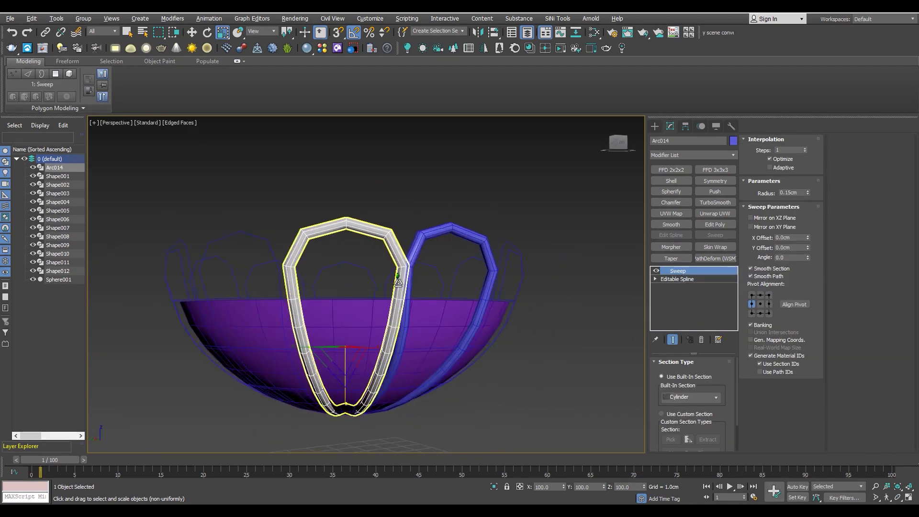
{"action": "left_click", "coordinate": [289, 252]}
{"action": "mouse_move", "coordinate": [293, 263]}
{"action": "middle_mouse_down", "text": "alt"}
{"action": "mouse_move", "coordinate": [271, 298]}
{"action": "mouse_move", "coordinate": [370, 293]}
{"action": "middle_mouse_up", "text": "alt"}
{"action": "right_click", "coordinate": [694, 276]}
{"action": "left_click", "coordinate": [709, 312]}
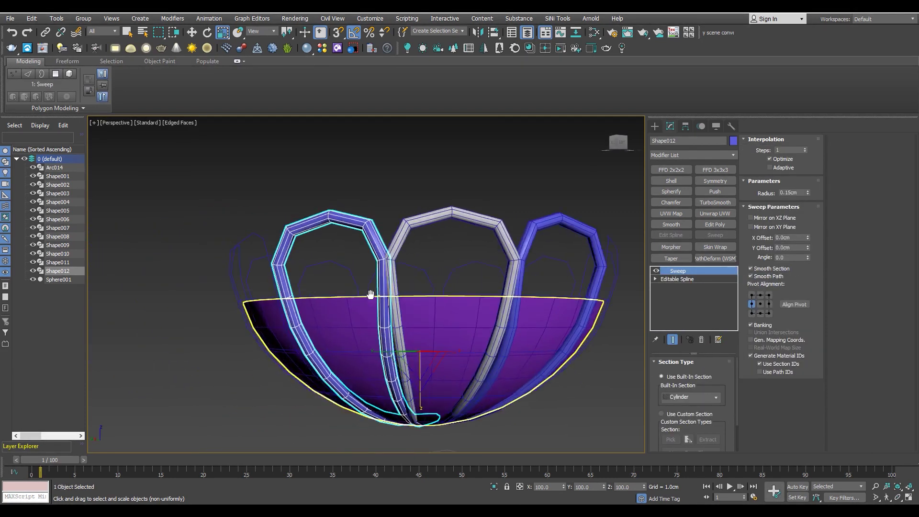
- Orbit and zoom around the bowl to inspect the swept loops, adding Arc014 to the selection
{"action": "scroll", "coordinate": [509, 300], "scroll_direction": "down", "scroll_amount": 3}
{"action": "scroll", "coordinate": [508, 301], "scroll_direction": "up", "scroll_amount": 3}
{"action": "middle_click_drag", "start_coordinate": [509, 301], "coordinate": [468, 284]}
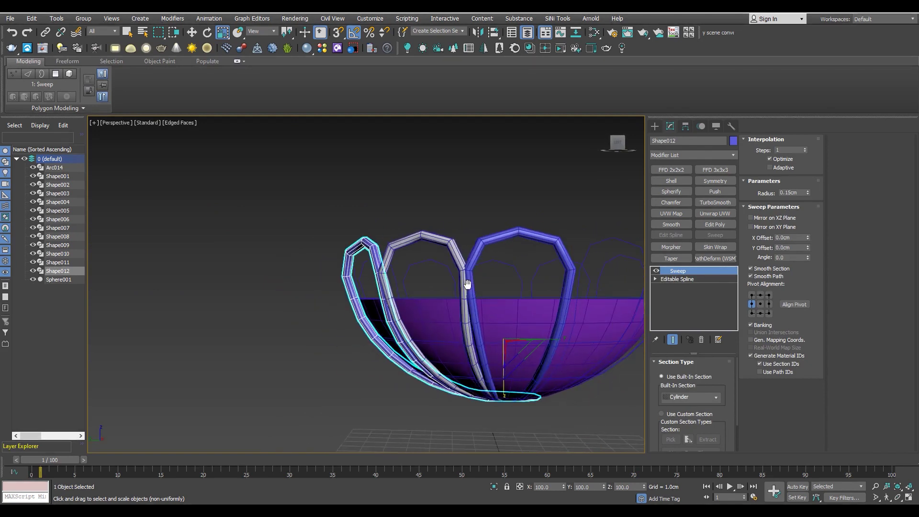
{"action": "scroll", "coordinate": [478, 276], "scroll_direction": "up", "scroll_amount": 3}
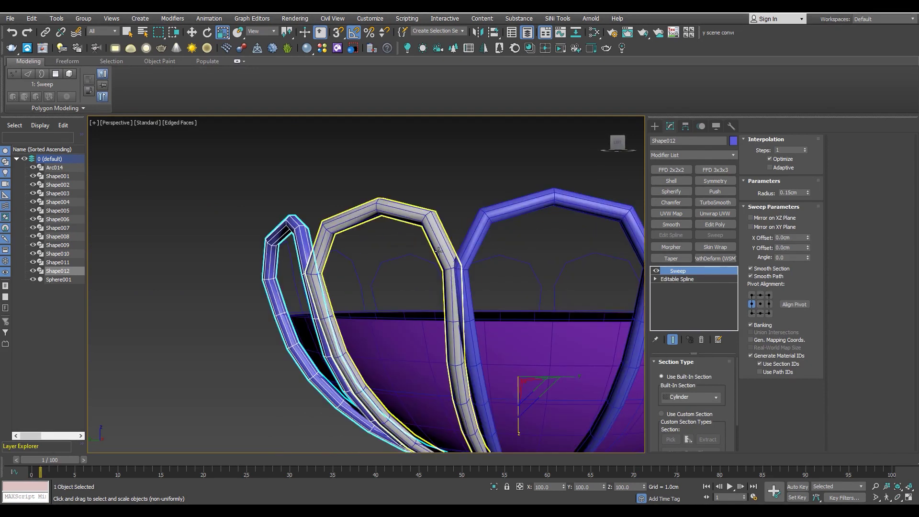
{"action": "left_click", "coordinate": [439, 250], "text": "ctrl"}
{"action": "scroll", "coordinate": [439, 251], "scroll_direction": "down", "scroll_amount": 3}
{"action": "middle_click_drag", "start_coordinate": [438, 250], "coordinate": [453, 287], "text": "alt"}
{"action": "scroll", "coordinate": [453, 302], "scroll_direction": "up", "scroll_amount": 5}
{"action": "scroll", "coordinate": [452, 303], "scroll_direction": "down", "scroll_amount": 5}
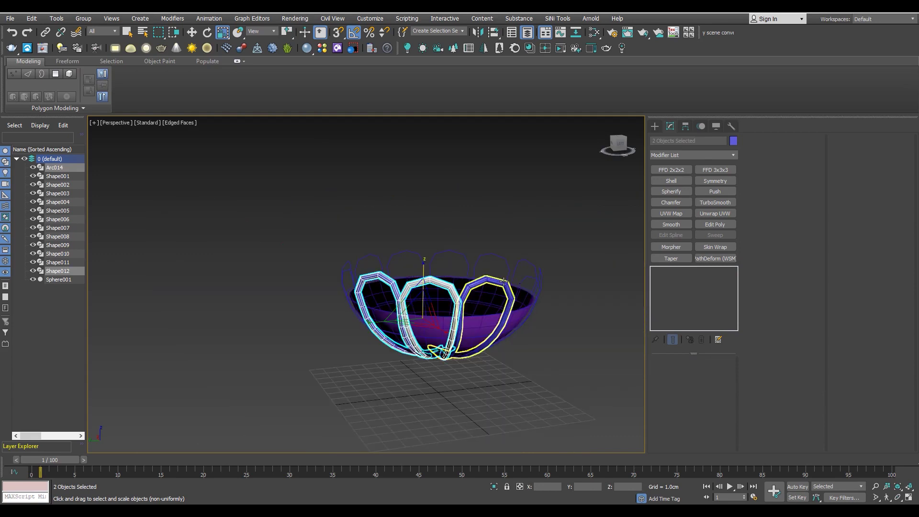
- Move the Shape002 loop onto a new layer, Layer001
{"action": "left_click", "coordinate": [521, 280]}
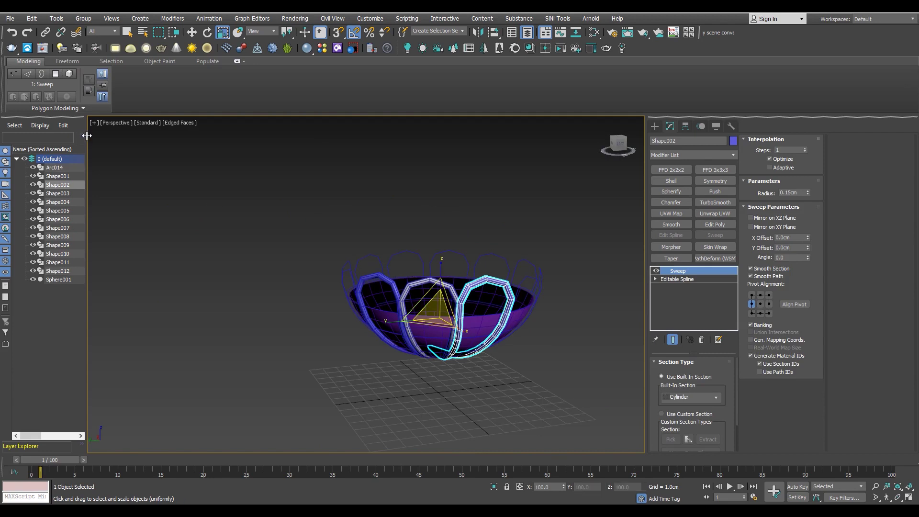
{"action": "left_click", "coordinate": [82, 135]}
{"action": "left_click", "coordinate": [40, 151]}
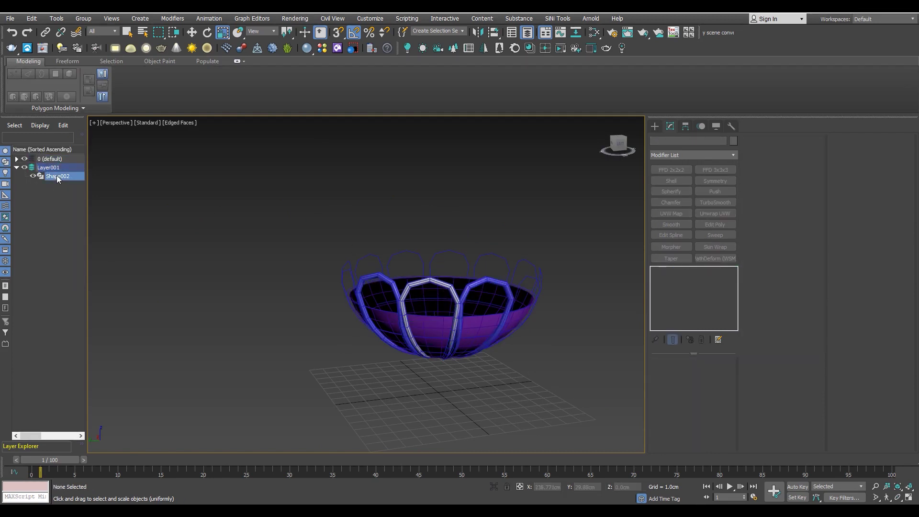
{"action": "left_click", "coordinate": [57, 176]}
{"action": "mouse_move", "coordinate": [469, 269]}
{"action": "middle_mouse_down", "text": "alt"}
{"action": "mouse_move", "coordinate": [494, 324]}
{"action": "mouse_move", "coordinate": [420, 333]}
{"action": "middle_mouse_up", "text": "alt"}
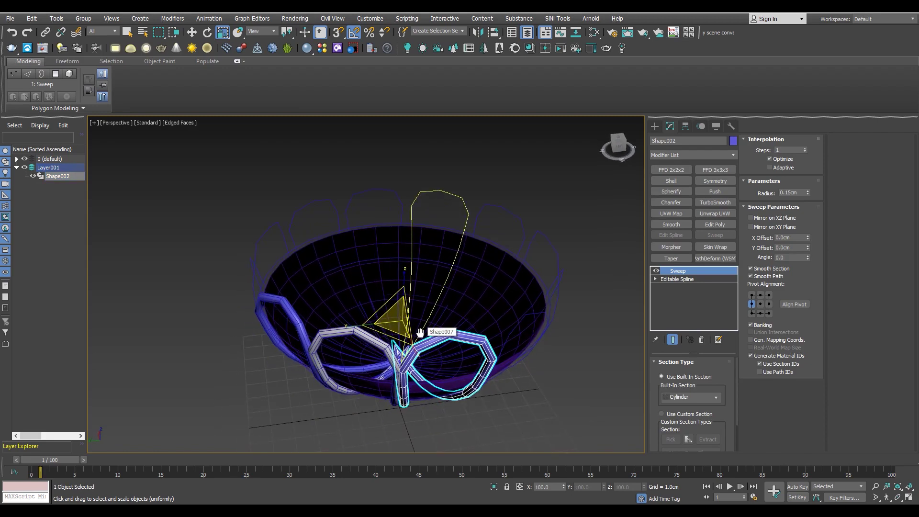
- Move Shape002's pivot to the bowl's centre with Affect Pivot Only
{"action": "left_click", "coordinate": [686, 126]}
{"action": "left_click", "coordinate": [692, 192]}
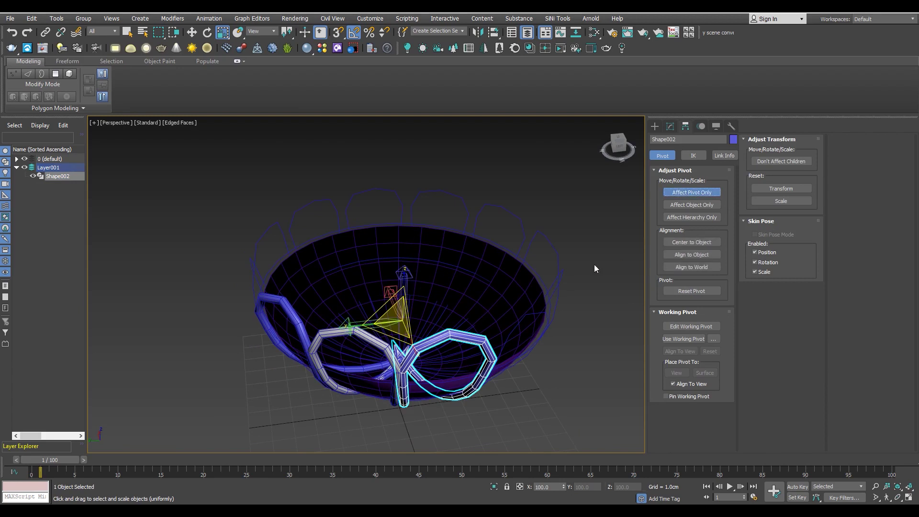
{"action": "key", "text": "w"}
{"action": "key", "text": "Insert"}
- Shift-rotate Shape002 30° around the bowl's centre to start an instanced copy
{"action": "mouse_move", "coordinate": [514, 299]}
{"action": "middle_mouse_down", "text": "alt"}
{"action": "mouse_move", "coordinate": [428, 310]}
{"action": "mouse_move", "coordinate": [358, 339]}
{"action": "mouse_move", "coordinate": [339, 359]}
{"action": "middle_mouse_up", "text": "alt"}
{"action": "key", "text": "e"}
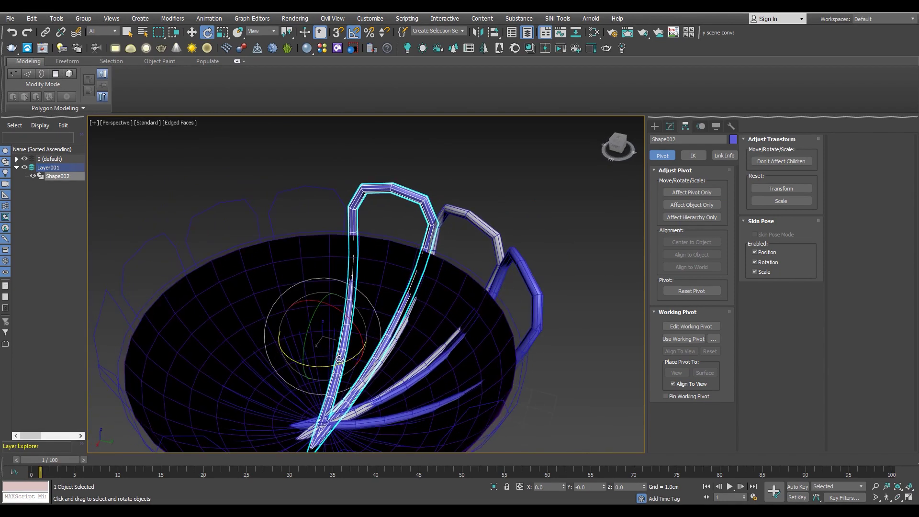
{"action": "left_click_drag", "start_coordinate": [338, 361], "coordinate": [354, 361]}
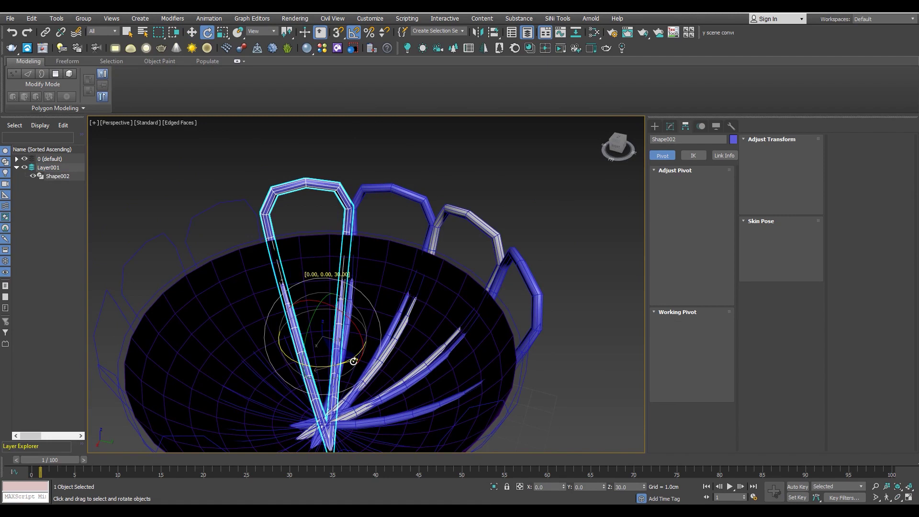
{"action": "left_click_drag", "start_coordinate": [353, 361], "coordinate": [368, 329], "text": "shift"}
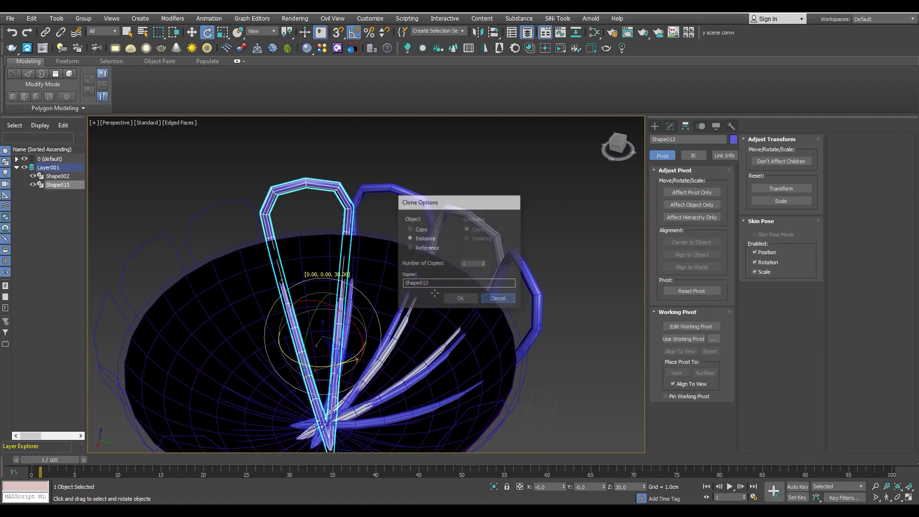
- Cancel the 30° clone and orbit around the bowl inspecting the loops
{"action": "left_click", "coordinate": [506, 298]}
{"action": "left_click", "coordinate": [296, 239]}
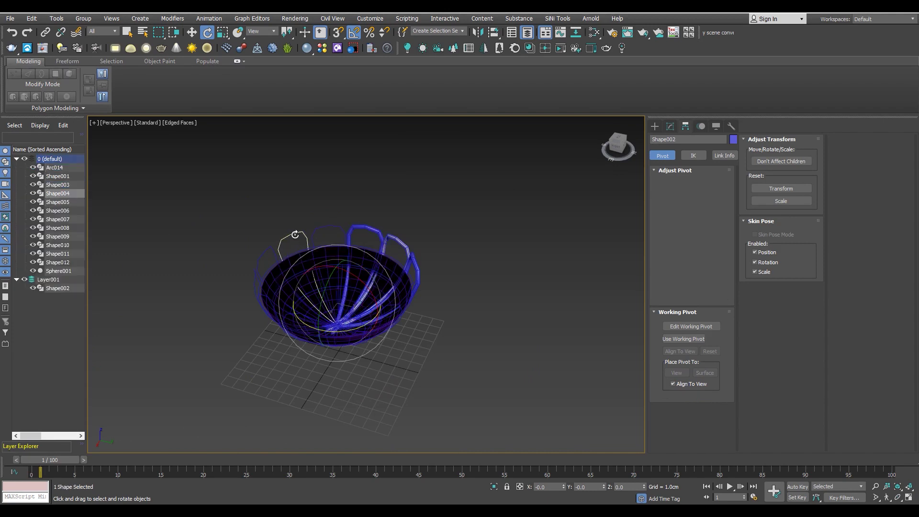
{"action": "middle_click_drag", "start_coordinate": [296, 239], "coordinate": [303, 239], "text": "alt"}
{"action": "left_click", "coordinate": [218, 258]}
{"action": "mouse_move", "coordinate": [211, 262]}
{"action": "middle_mouse_down", "text": "alt"}
{"action": "mouse_move", "coordinate": [417, 295]}
{"action": "mouse_move", "coordinate": [424, 248]}
{"action": "middle_mouse_up", "text": "alt"}
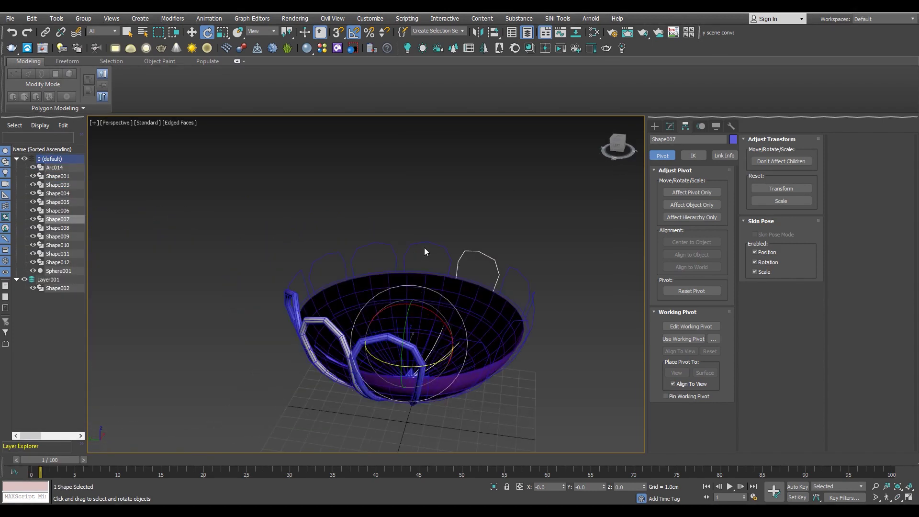
{"action": "middle_click_drag", "start_coordinate": [302, 277], "coordinate": [234, 295], "text": "alt"}
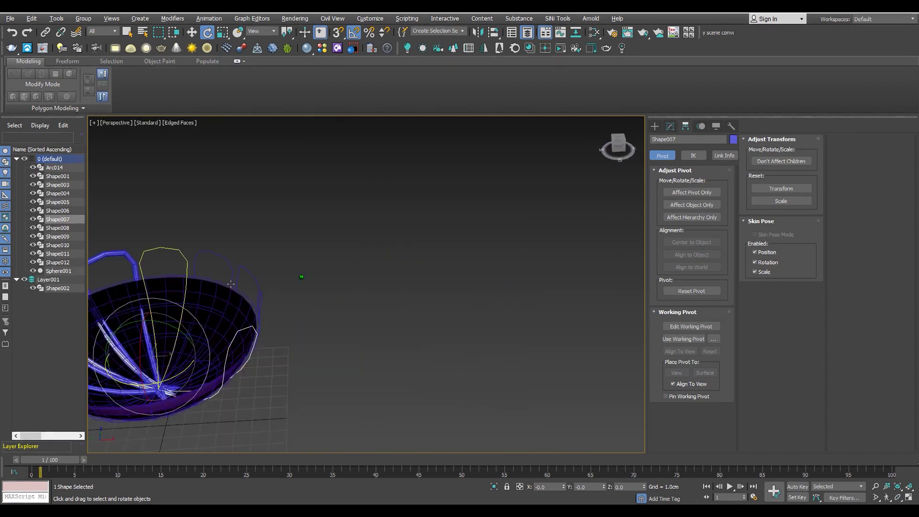
{"action": "mouse_move", "coordinate": [313, 378]}
{"action": "middle_mouse_down", "text": "alt"}
{"action": "mouse_move", "coordinate": [345, 335]}
{"action": "mouse_move", "coordinate": [421, 347]}
{"action": "middle_mouse_up", "text": "alt"}
- Delete the Sweep modifiers from Shape012 and Arc014, then collapse the default layer's list
{"action": "left_click", "coordinate": [364, 338]}
{"action": "scroll", "coordinate": [364, 339], "scroll_direction": "up", "scroll_amount": 4}
{"action": "scroll", "coordinate": [436, 306], "scroll_direction": "down", "scroll_amount": 2}
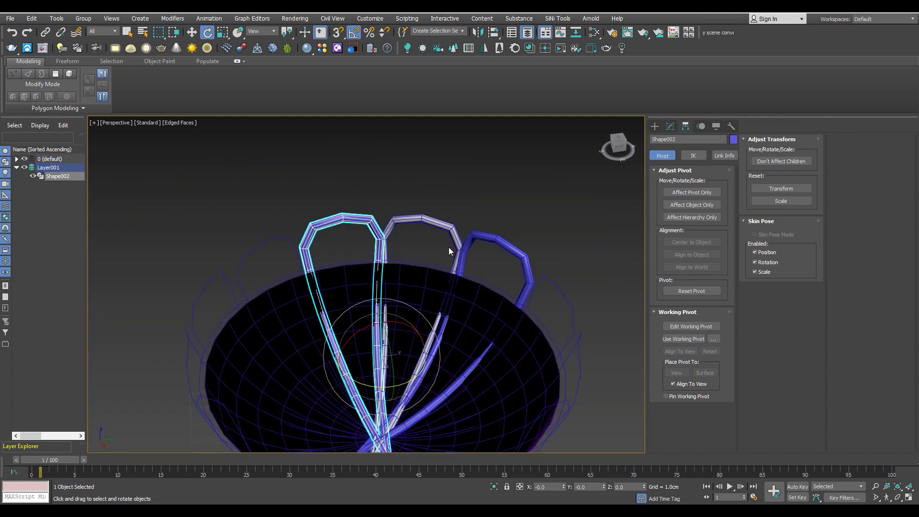
{"action": "middle_click_drag", "start_coordinate": [449, 251], "coordinate": [428, 249], "text": "alt"}
{"action": "left_click", "coordinate": [443, 238]}
{"action": "left_click", "coordinate": [671, 127]}
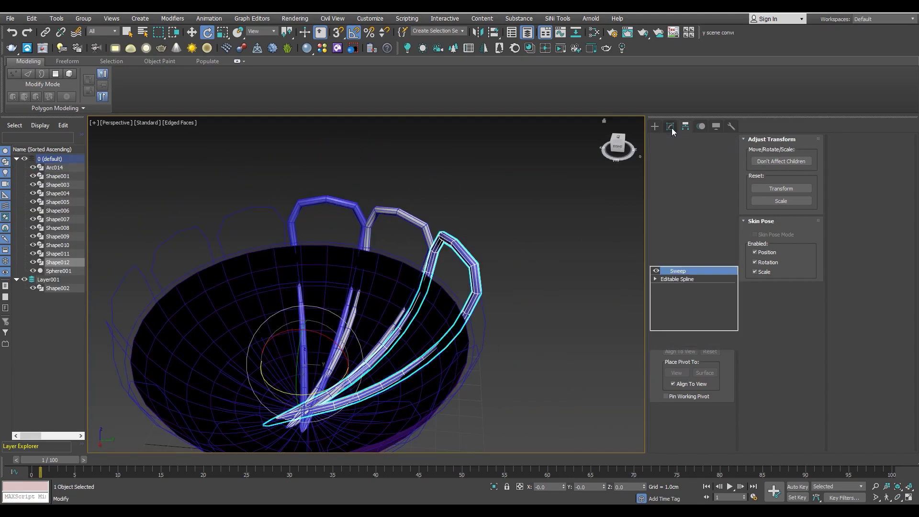
{"action": "left_click", "coordinate": [702, 339]}
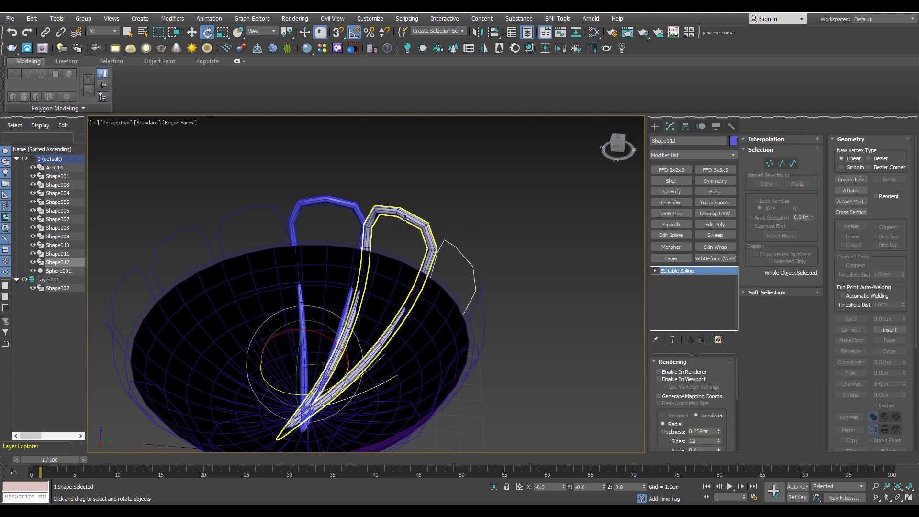
{"action": "left_click", "coordinate": [702, 341]}
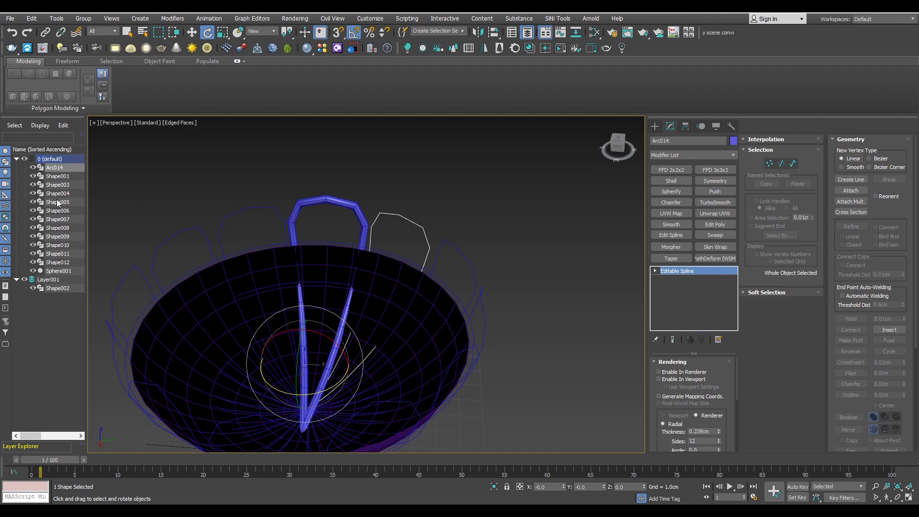
{"action": "left_click", "coordinate": [17, 158]}
- Hide layer 0 (default) and Shift-rotate Shape002 30° into 10 instanced copies, Shape013–Shape023
{"action": "left_click", "coordinate": [364, 238]}
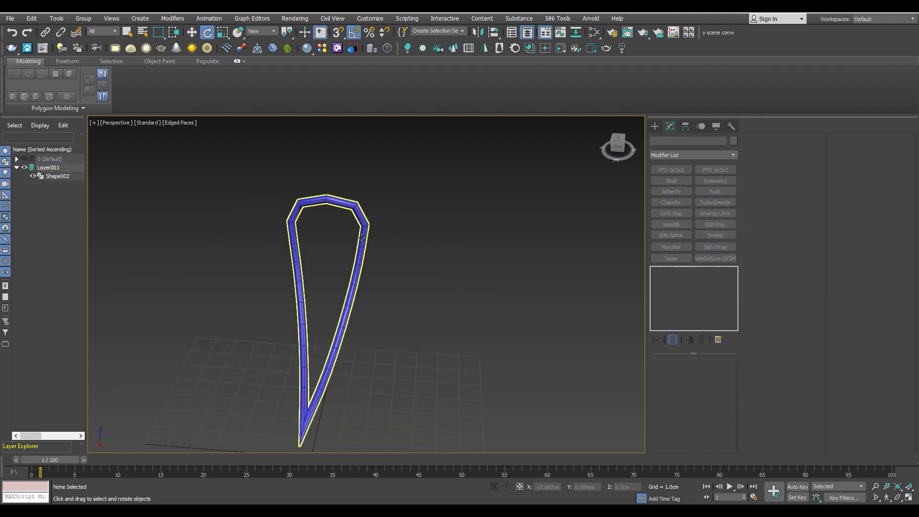
{"action": "middle_click_drag", "start_coordinate": [344, 387], "coordinate": [363, 331]}
{"action": "left_click_drag", "start_coordinate": [341, 284], "coordinate": [356, 285], "text": "shift"}
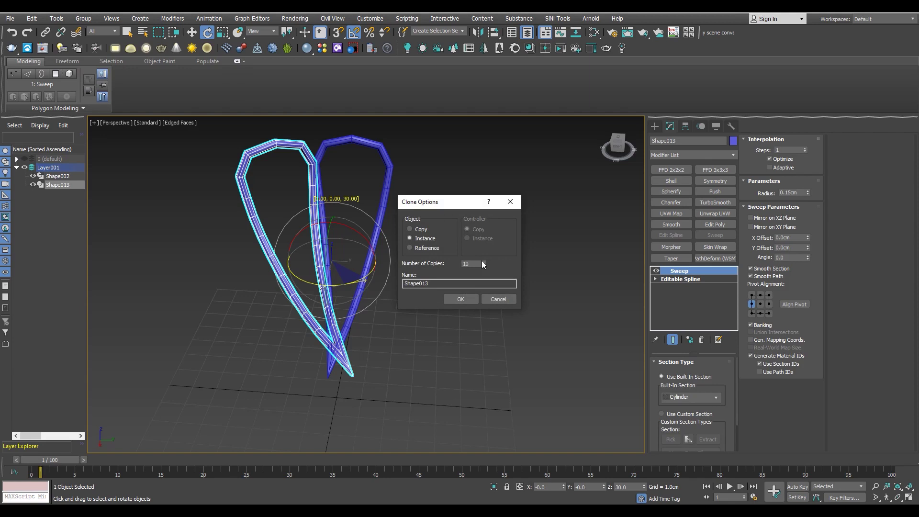
{"action": "left_click", "coordinate": [458, 298]}
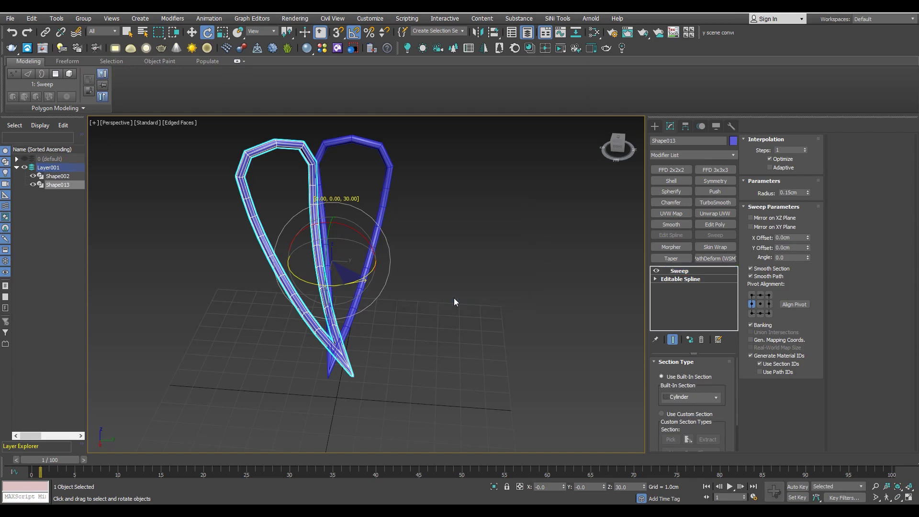
{"action": "mouse_move", "coordinate": [354, 345]}
{"action": "middle_mouse_down", "text": "alt"}
{"action": "mouse_move", "coordinate": [335, 328]}
{"action": "mouse_move", "coordinate": [297, 335]}
{"action": "mouse_move", "coordinate": [390, 343]}
{"action": "middle_mouse_up", "text": "alt"}
{"action": "scroll", "coordinate": [336, 328], "scroll_direction": "up", "scroll_amount": 5}
- Toggle edged-faces shading and inspect the loop's spline level before returning to Sweep
{"action": "key", "text": "F4"}
{"action": "scroll", "coordinate": [303, 335], "scroll_direction": "down", "scroll_amount": 4}
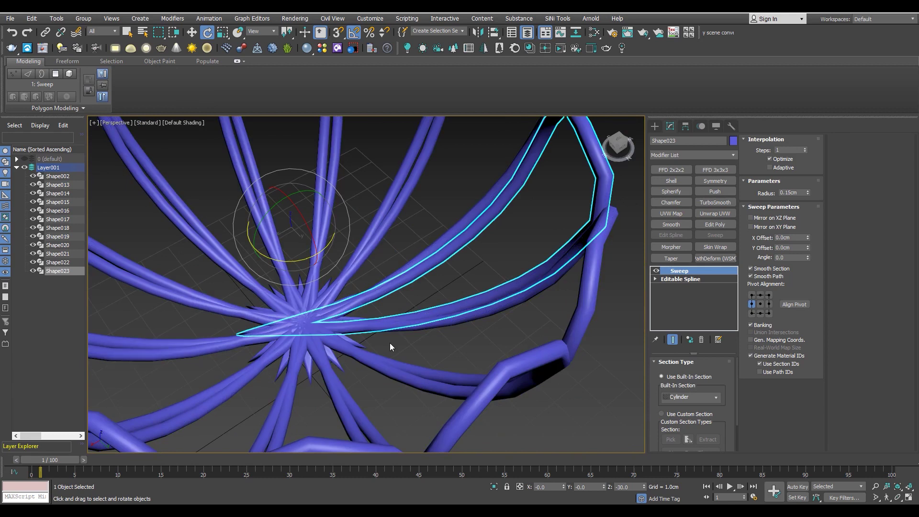
{"action": "key", "text": "F4"}
{"action": "scroll", "coordinate": [390, 343], "scroll_direction": "down", "scroll_amount": 8}
{"action": "mouse_move", "coordinate": [354, 307]}
{"action": "middle_mouse_down", "text": "alt"}
{"action": "mouse_move", "coordinate": [352, 287]}
{"action": "mouse_move", "coordinate": [353, 297]}
{"action": "mouse_move", "coordinate": [304, 285]}
{"action": "middle_mouse_up", "text": "alt"}
{"action": "left_click", "coordinate": [688, 280]}
{"action": "mouse_move", "coordinate": [406, 277]}
{"action": "middle_mouse_down", "text": "alt"}
{"action": "mouse_move", "coordinate": [388, 286]}
{"action": "mouse_move", "coordinate": [386, 254]}
{"action": "middle_mouse_up", "text": "alt"}
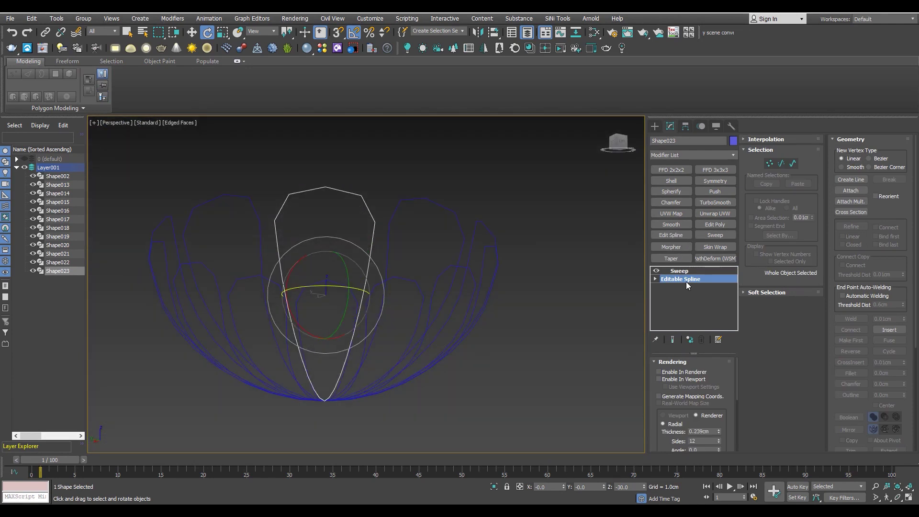
{"action": "left_click", "coordinate": [685, 271]}
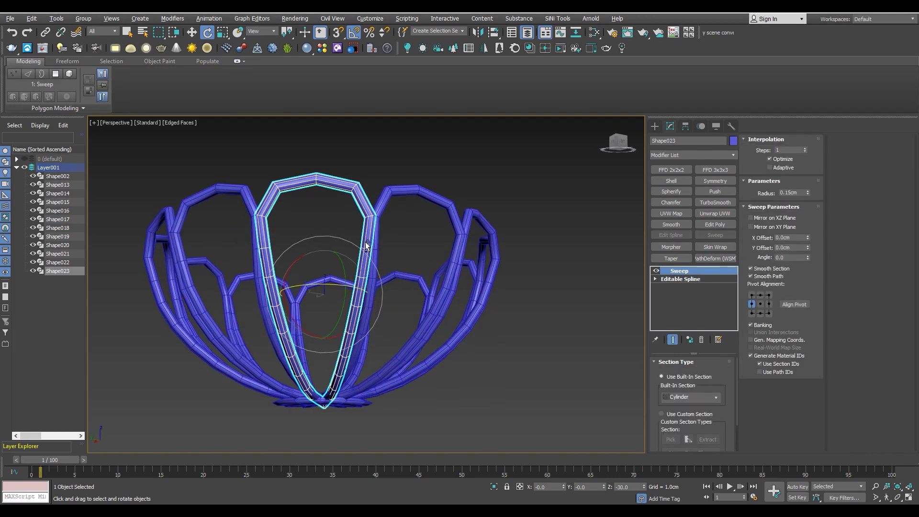
- Show layer 0 (default) again and maximise the Left viewport
{"action": "left_click", "coordinate": [24, 159]}
{"action": "mouse_move", "coordinate": [386, 250]}
{"action": "middle_mouse_down", "text": "alt"}
{"action": "mouse_move", "coordinate": [385, 272]}
{"action": "mouse_move", "coordinate": [366, 257]}
{"action": "mouse_move", "coordinate": [378, 249]}
{"action": "middle_mouse_up", "text": "alt"}
{"action": "key", "text": "alt+w"}
{"action": "key", "text": "alt+w"}
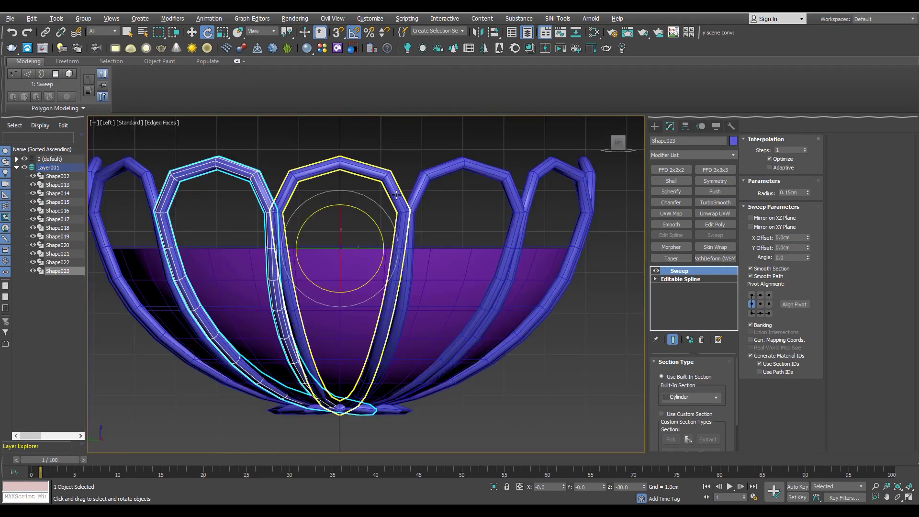
- Select Shape002 and scale two side vertices in X to begin reshaping the loop
{"action": "left_click", "coordinate": [386, 177]}
{"action": "key", "text": "alt+q"}
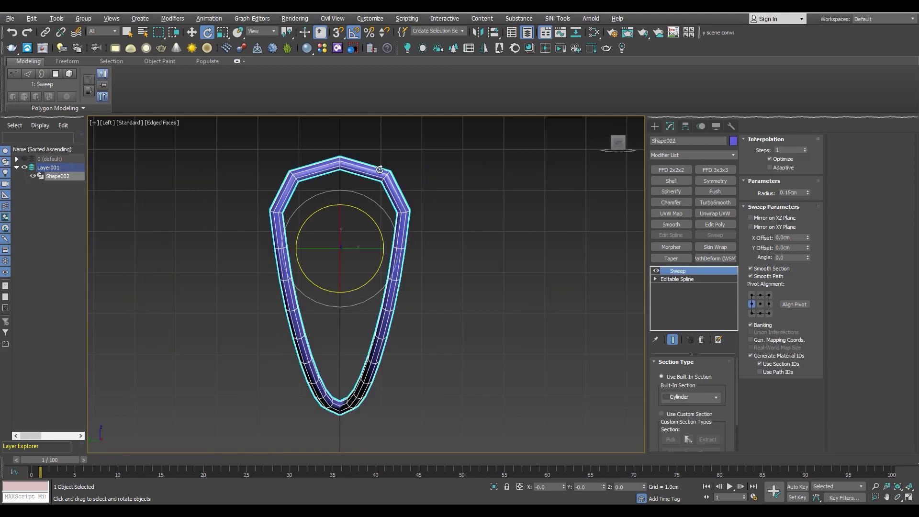
{"action": "scroll", "coordinate": [395, 199], "scroll_direction": "up", "scroll_amount": 3}
{"action": "key", "text": "alt+q"}
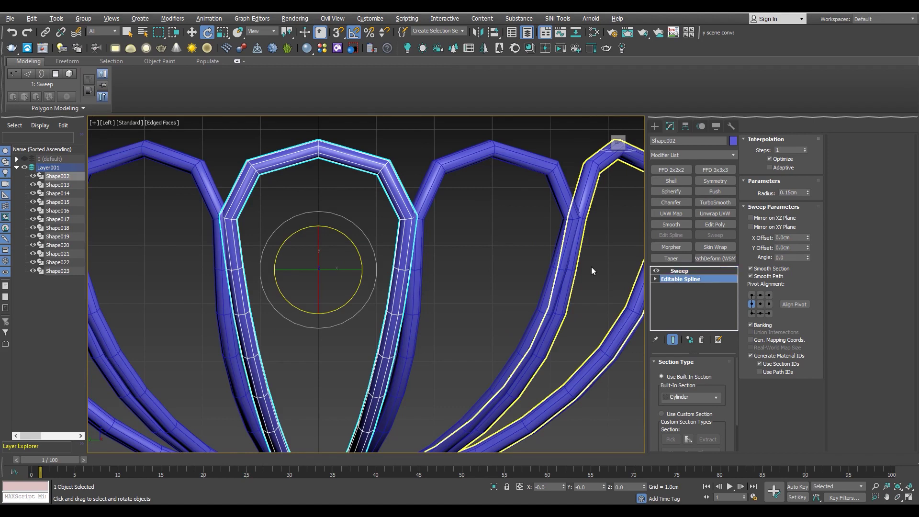
{"action": "key", "text": "1"}
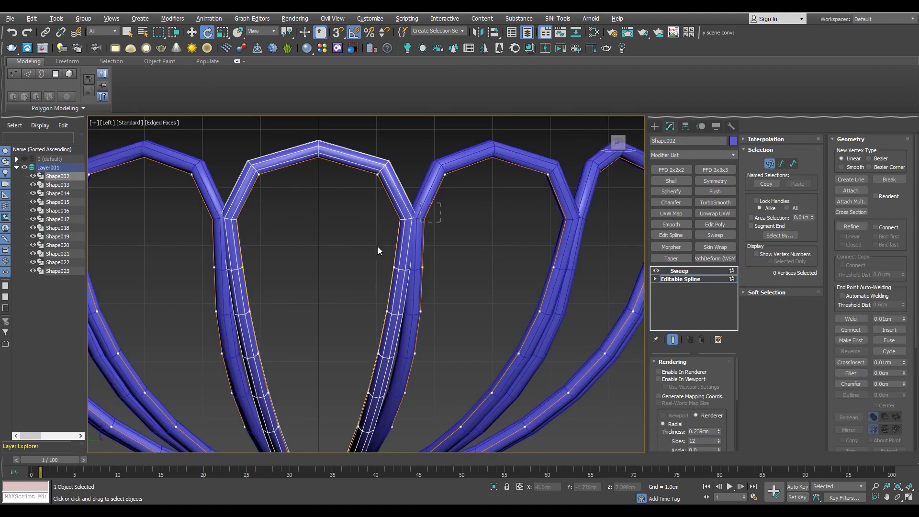
{"action": "left_click_drag", "start_coordinate": [378, 249], "coordinate": [198, 309]}
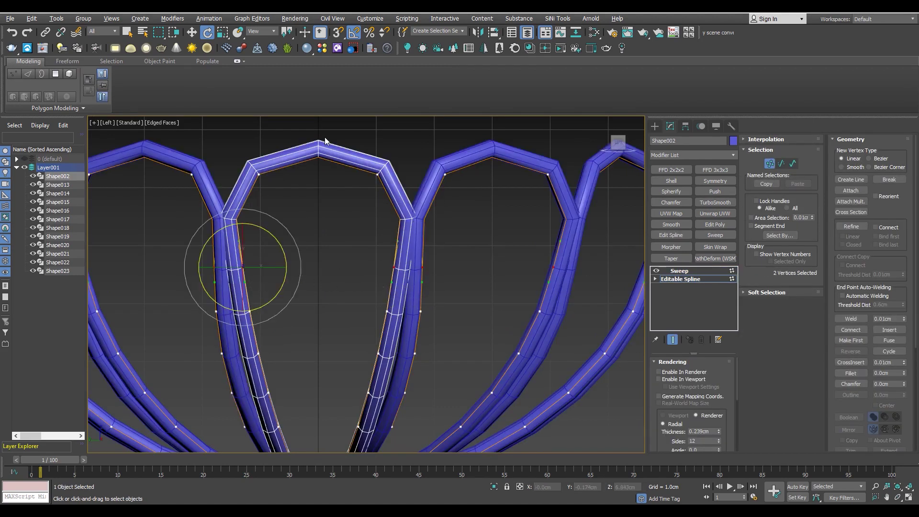
{"action": "key", "text": "r"}
{"action": "left_click_drag", "start_coordinate": [375, 269], "coordinate": [382, 265]}
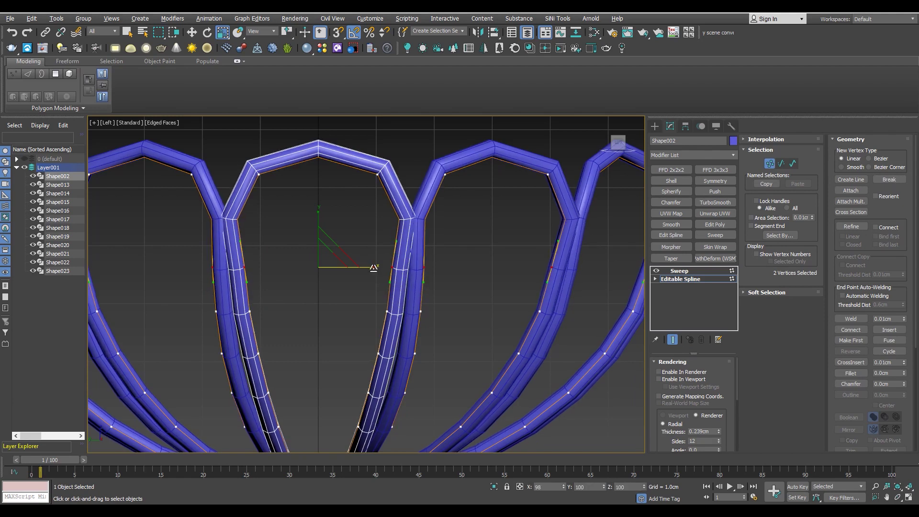
- Scale six side vertices narrower, then wider, undoing the widening
{"action": "scroll", "coordinate": [381, 266], "scroll_direction": "down", "scroll_amount": 3}
{"action": "key", "text": "F3"}
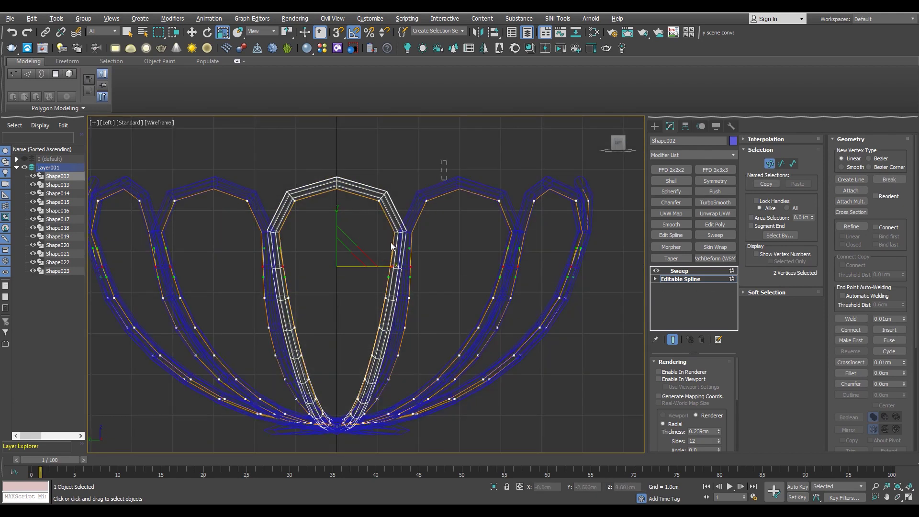
{"action": "left_click_drag", "start_coordinate": [258, 306], "coordinate": [257, 305]}
{"action": "scroll", "coordinate": [380, 266], "scroll_direction": "up", "scroll_amount": 2}
{"action": "scroll", "coordinate": [377, 264], "scroll_direction": "up", "scroll_amount": 2}
{"action": "key", "text": "F3"}
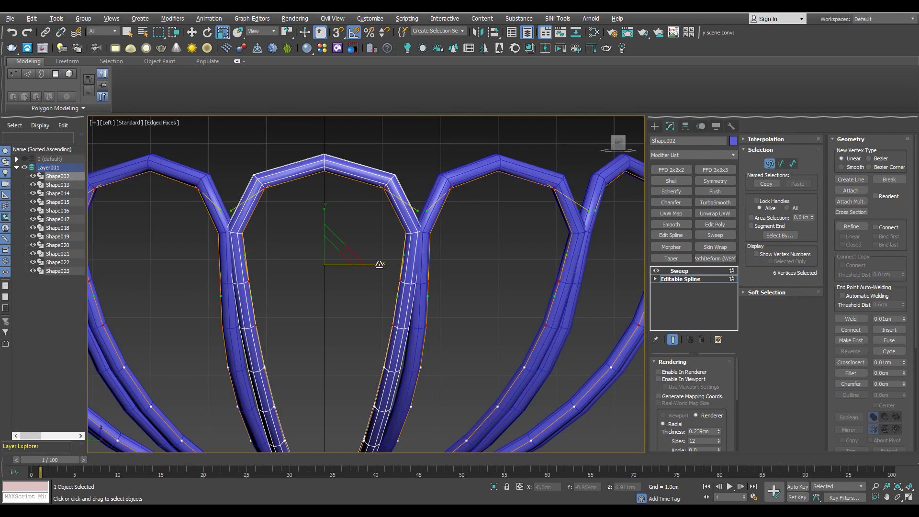
{"action": "left_click_drag", "start_coordinate": [377, 264], "coordinate": [376, 263]}
{"action": "key", "text": "F3"}
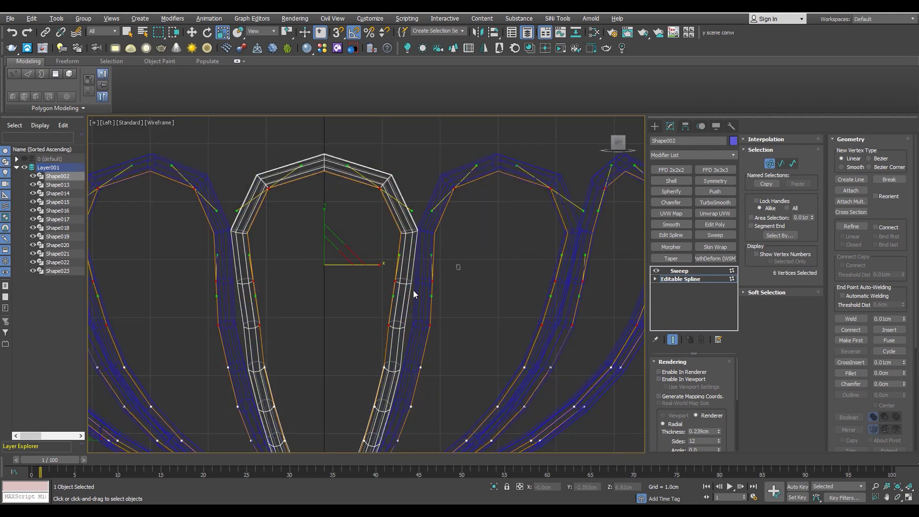
{"action": "key", "text": "F3"}
{"action": "left_click_drag", "start_coordinate": [382, 302], "coordinate": [385, 301]}
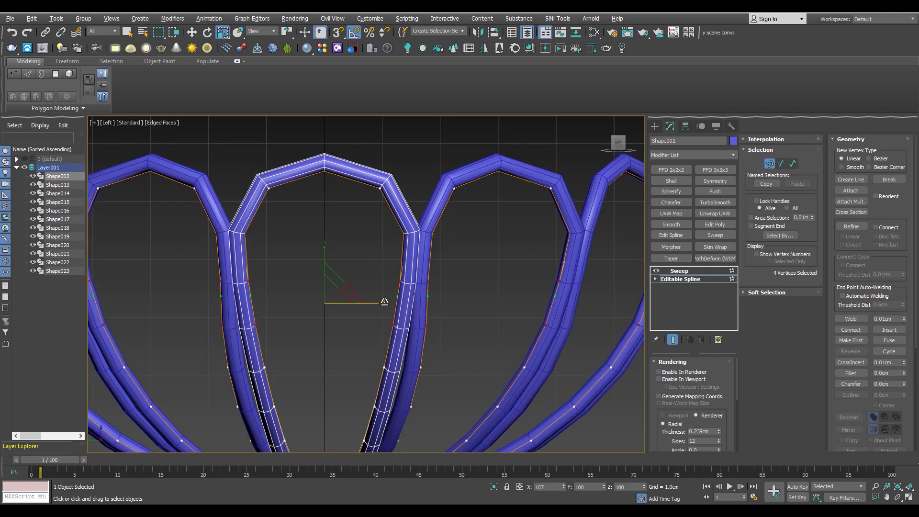
{"action": "key", "text": "F3"}
{"action": "key", "text": "ctrl+z"}
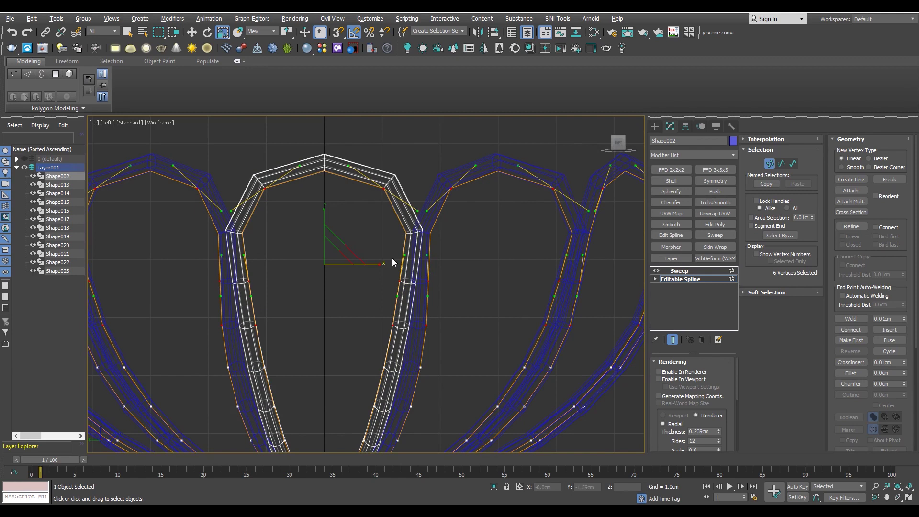
- Narrow the selected side vertices, then a second vertex pair, slightly in X
{"action": "left_click_drag", "start_coordinate": [376, 266], "coordinate": [384, 303]}
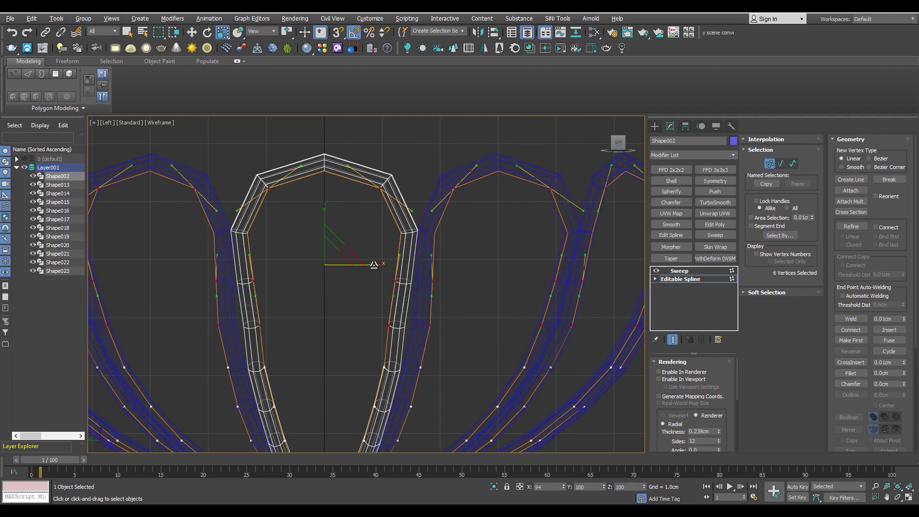
{"action": "key", "text": "ctrl+z"}
{"action": "scroll", "coordinate": [384, 303], "scroll_direction": "down", "scroll_amount": 3}
{"action": "scroll", "coordinate": [409, 232], "scroll_direction": "up", "scroll_amount": 3}
{"action": "left_click_drag", "start_coordinate": [385, 226], "coordinate": [378, 224]}
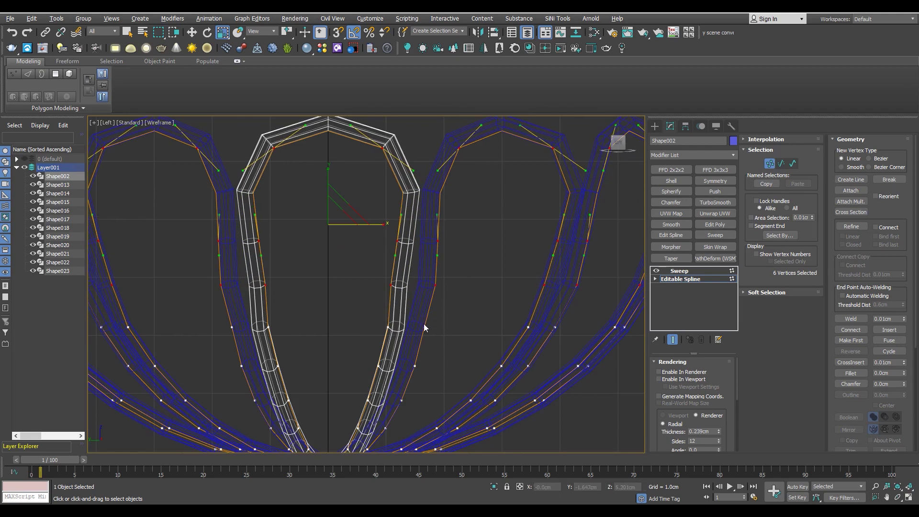
{"action": "left_click_drag", "start_coordinate": [445, 301], "coordinate": [236, 356]}
{"action": "scroll", "coordinate": [301, 330], "scroll_direction": "up", "scroll_amount": 2}
{"action": "key", "text": "F3"}
{"action": "left_click_drag", "start_coordinate": [398, 328], "coordinate": [396, 325]}
- Narrow the loop's top two vertices to pinch its top
{"action": "key", "text": "F3"}
{"action": "scroll", "coordinate": [416, 283], "scroll_direction": "down", "scroll_amount": 3}
{"action": "scroll", "coordinate": [464, 221], "scroll_direction": "down", "scroll_amount": 1}
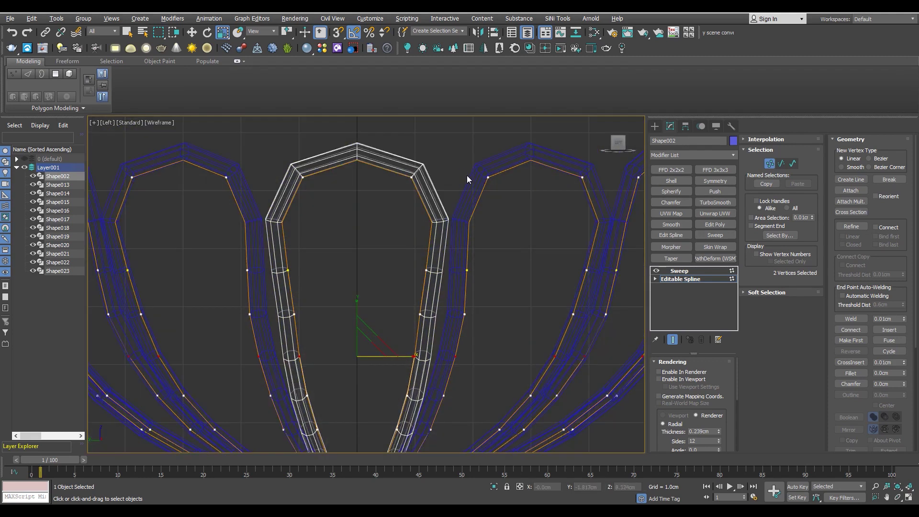
{"action": "left_click_drag", "start_coordinate": [241, 233], "coordinate": [240, 234]}
{"action": "key", "text": "F3"}
{"action": "left_click_drag", "start_coordinate": [412, 177], "coordinate": [413, 178]}
{"action": "key", "text": "F3"}
- Select the two lower side vertices and widen them slightly
{"action": "left_click", "coordinate": [465, 272]}
{"action": "key", "text": "w"}
{"action": "left_click_drag", "start_coordinate": [516, 234], "coordinate": [235, 290]}
{"action": "key", "text": "r"}
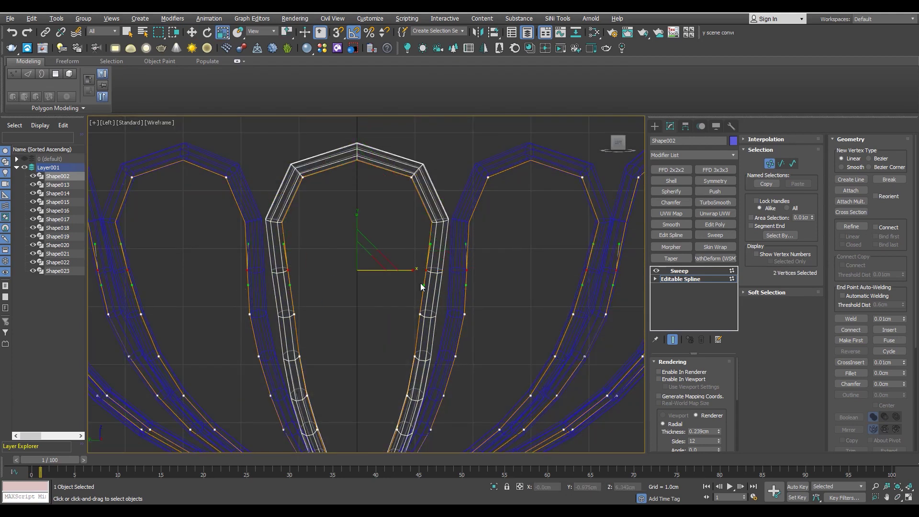
{"action": "key", "text": "F3"}
{"action": "key", "text": "F3"}
{"action": "left_click_drag", "start_coordinate": [431, 292], "coordinate": [285, 330]}
{"action": "key", "text": "F3"}
{"action": "left_click_drag", "start_coordinate": [403, 314], "coordinate": [404, 314]}
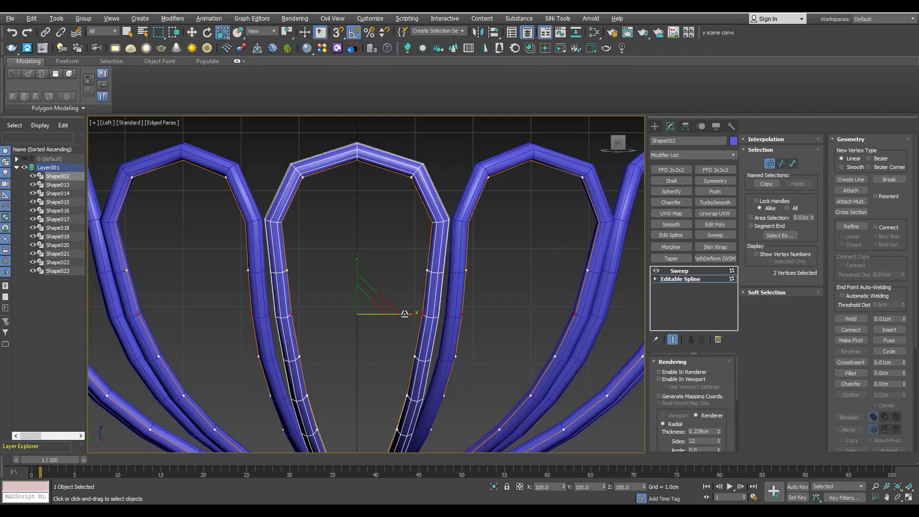
{"action": "key", "text": "F3"}
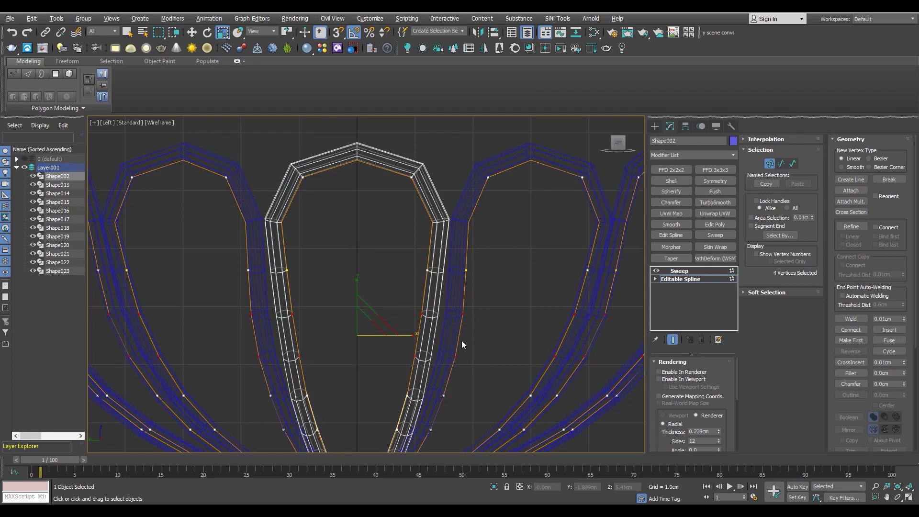
- Undo the vertex reshaping and add an FFD 2x2x2, narrowing its top control points in X
{"action": "key", "text": "ctrl+z"}
{"action": "key", "text": "ctrl+z"}
{"action": "key", "text": "ctrl+z"}
{"action": "key", "text": "ctrl+z"}
{"action": "key", "text": "ctrl+z"}
{"action": "left_click", "coordinate": [687, 282]}
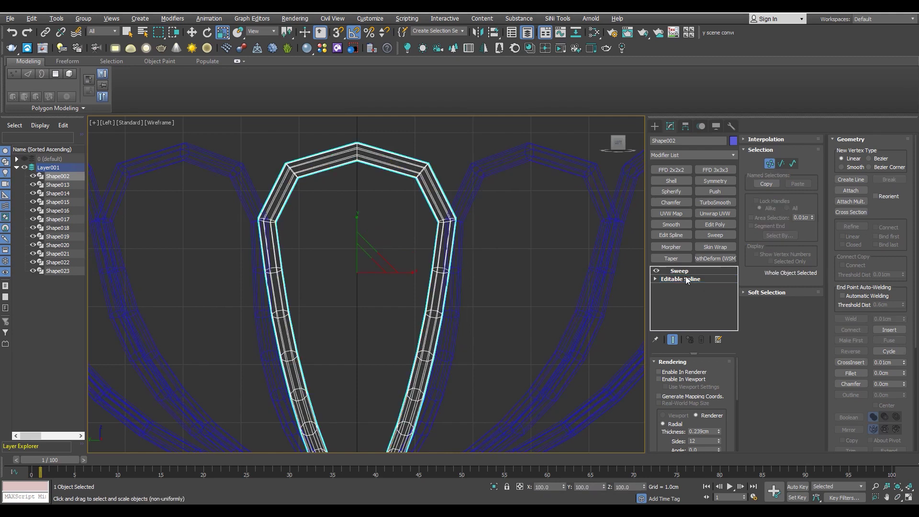
{"action": "left_click", "coordinate": [672, 170]}
{"action": "key", "text": "ctrl+z"}
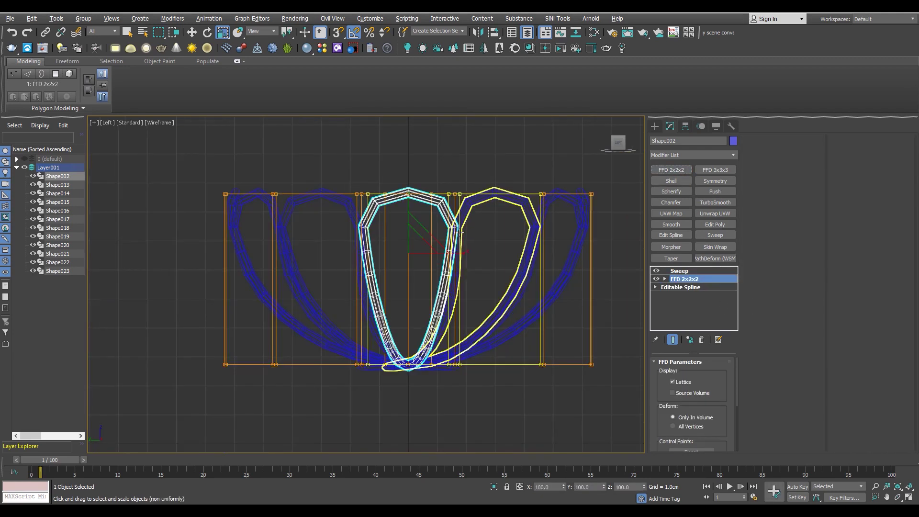
{"action": "scroll", "coordinate": [437, 188], "scroll_direction": "up", "scroll_amount": 2}
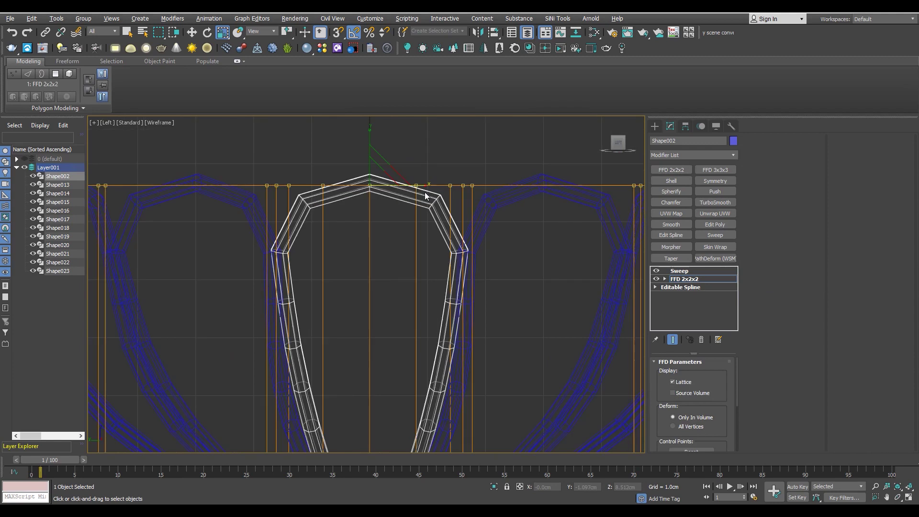
{"action": "left_click_drag", "start_coordinate": [420, 184], "coordinate": [416, 183]}
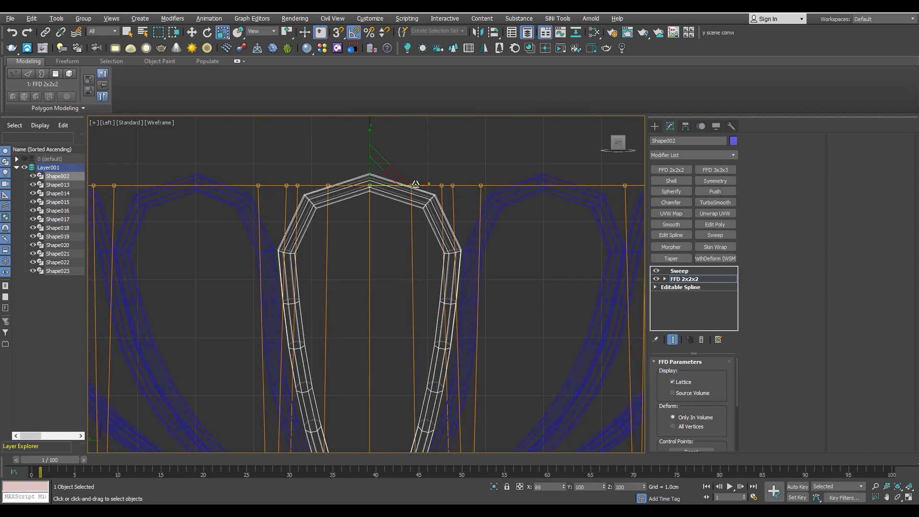
- Collapse the FFD 2x2x2 into Shape002's Editable Spline
{"action": "key", "text": "F3"}
{"action": "scroll", "coordinate": [422, 214], "scroll_direction": "down", "scroll_amount": 2}
{"action": "middle_click_drag", "start_coordinate": [430, 329], "coordinate": [430, 277]}
{"action": "key", "text": "alt+w"}
{"action": "key", "text": "alt+w"}
{"action": "right_click", "coordinate": [700, 279]}
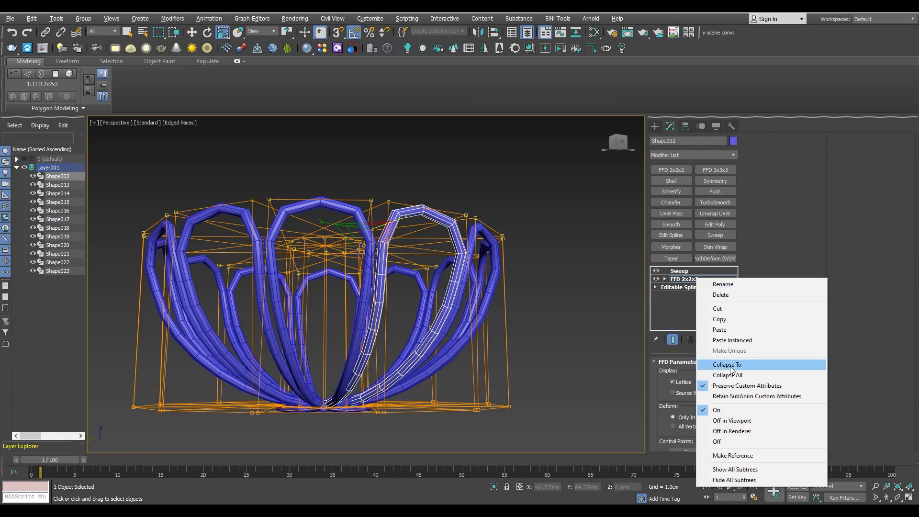
{"action": "left_click", "coordinate": [727, 365]}
{"action": "left_click", "coordinate": [499, 297]}
{"action": "left_click", "coordinate": [691, 279]}
- Switch to wireframe, restore the swept-tube display, hide the basket-loop layer and show the default layer
{"action": "key", "text": "F3"}
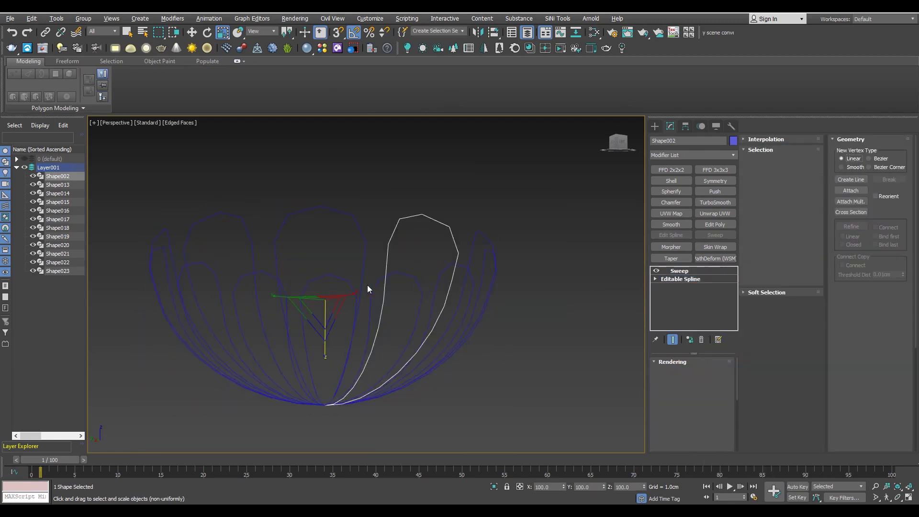
{"action": "scroll", "coordinate": [367, 287], "scroll_direction": "down", "scroll_amount": 3}
{"action": "left_click", "coordinate": [682, 272]}
{"action": "left_click", "coordinate": [516, 382]}
{"action": "mouse_move", "coordinate": [516, 382]}
{"action": "middle_mouse_down", "text": "alt"}
{"action": "mouse_move", "coordinate": [355, 283]}
{"action": "mouse_move", "coordinate": [331, 393]}
{"action": "middle_mouse_up", "text": "alt"}
{"action": "scroll", "coordinate": [340, 344], "scroll_direction": "up", "scroll_amount": 3}
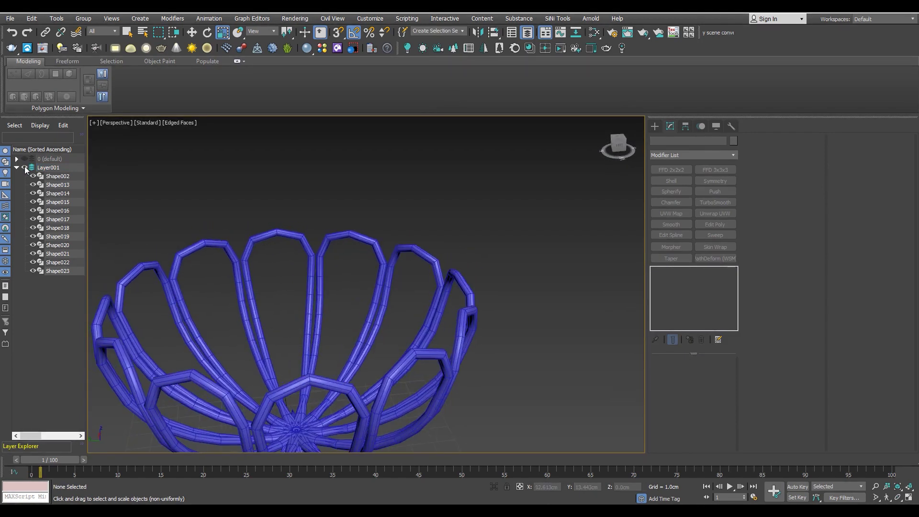
{"action": "left_click", "coordinate": [24, 167]}
{"action": "left_click", "coordinate": [24, 159]}
{"action": "scroll", "coordinate": [390, 235], "scroll_direction": "down", "scroll_amount": 2}
- Select all the loop splines surrounding the bowl
{"action": "left_click_drag", "start_coordinate": [401, 255], "coordinate": [399, 253]}
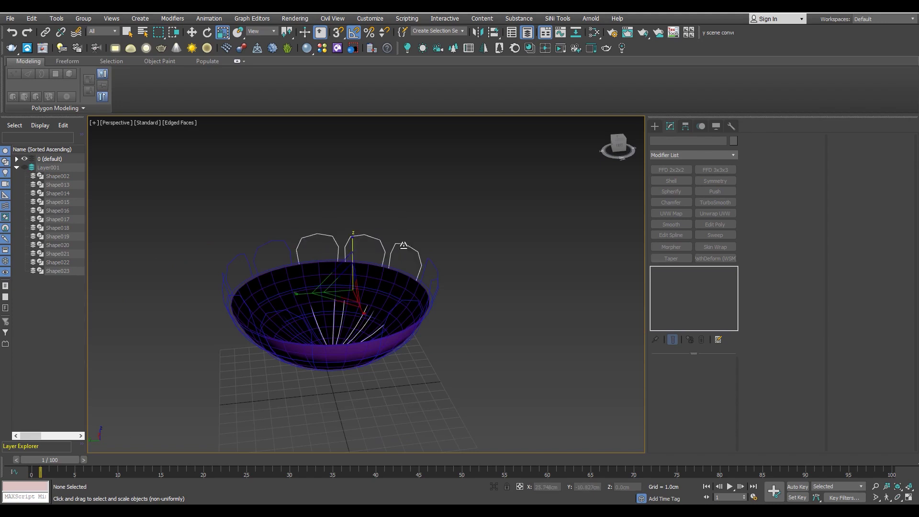
{"action": "left_click_drag", "start_coordinate": [468, 226], "coordinate": [428, 269], "text": "ctrl"}
{"action": "mouse_move", "coordinate": [428, 268]}
{"action": "middle_mouse_down", "text": "alt"}
{"action": "mouse_move", "coordinate": [321, 224]}
{"action": "mouse_move", "coordinate": [307, 244]}
{"action": "middle_mouse_up", "text": "alt"}
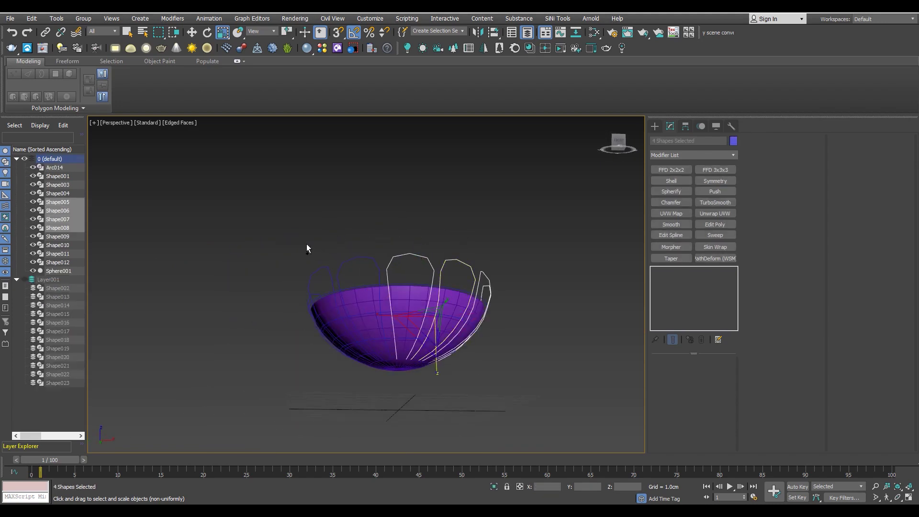
{"action": "left_click_drag", "start_coordinate": [363, 274], "coordinate": [364, 274], "text": "ctrl"}
{"action": "middle_click_drag", "start_coordinate": [364, 275], "coordinate": [191, 254], "text": "alt"}
{"action": "left_click", "coordinate": [233, 286], "text": "ctrl"}
{"action": "mouse_move", "coordinate": [233, 286]}
{"action": "middle_mouse_down", "text": "alt"}
{"action": "mouse_move", "coordinate": [200, 314]}
{"action": "mouse_move", "coordinate": [242, 219]}
{"action": "middle_mouse_up", "text": "alt"}
{"action": "left_click_drag", "start_coordinate": [356, 248], "coordinate": [357, 249], "text": "ctrl"}
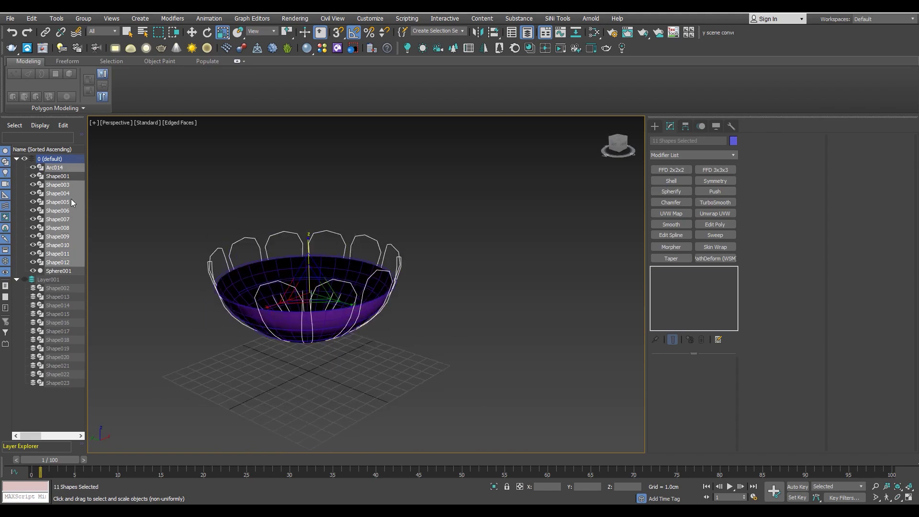
- Move the selected splines to a new Layer002, hide it, and show Layer001 again
{"action": "left_click", "coordinate": [82, 138]}
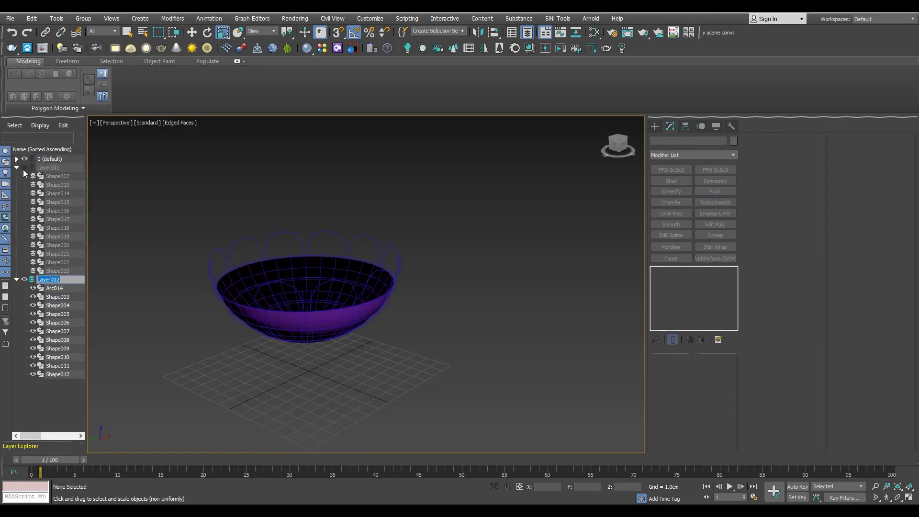
{"action": "left_click", "coordinate": [25, 280]}
{"action": "left_click", "coordinate": [24, 167]}
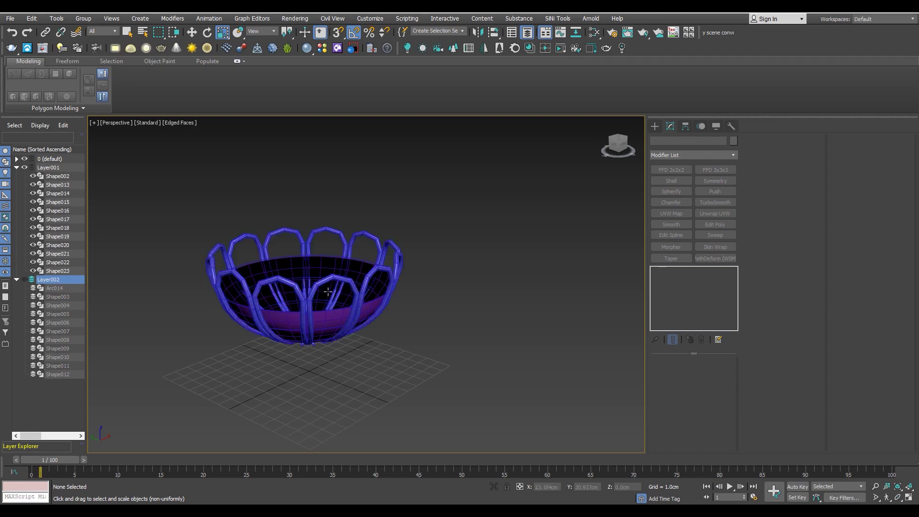
{"action": "middle_click_drag", "start_coordinate": [287, 269], "coordinate": [300, 255], "text": "alt"}
{"action": "scroll", "coordinate": [299, 255], "scroll_direction": "up", "scroll_amount": 3}
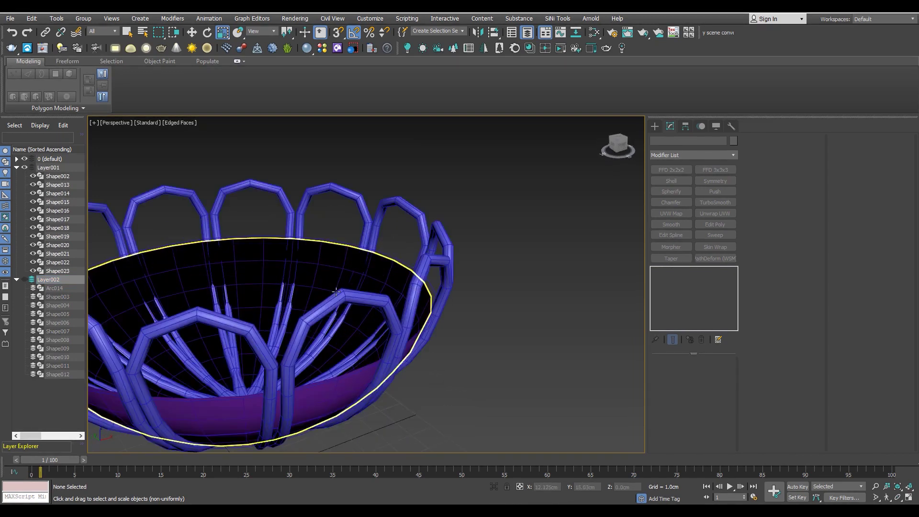
- Hide the Sphere001 bowl and select the Shape001 loop spline
{"action": "left_click", "coordinate": [338, 335]}
{"action": "mouse_move", "coordinate": [338, 335]}
{"action": "middle_mouse_down", "text": "alt"}
{"action": "mouse_move", "coordinate": [334, 345]}
{"action": "mouse_move", "coordinate": [377, 216]}
{"action": "middle_mouse_up", "text": "alt"}
{"action": "left_click", "coordinate": [349, 211]}
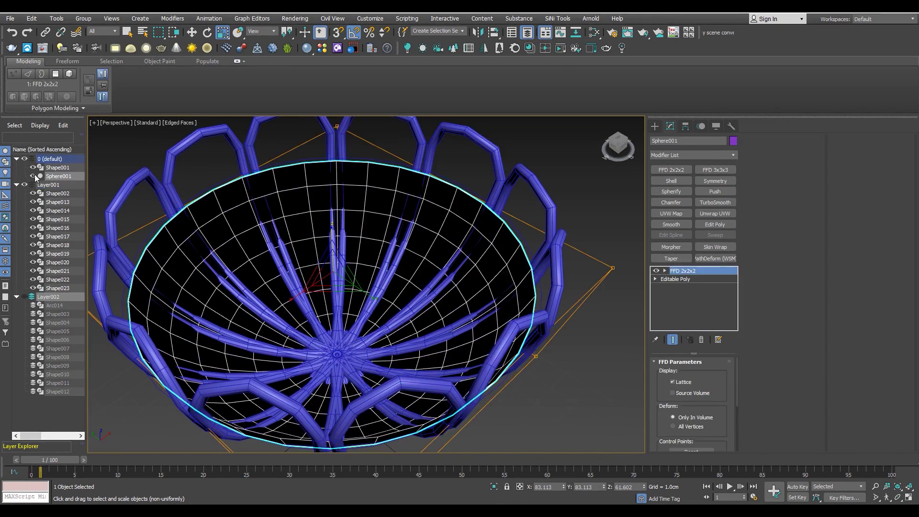
{"action": "left_click", "coordinate": [34, 176]}
{"action": "left_click", "coordinate": [66, 166]}
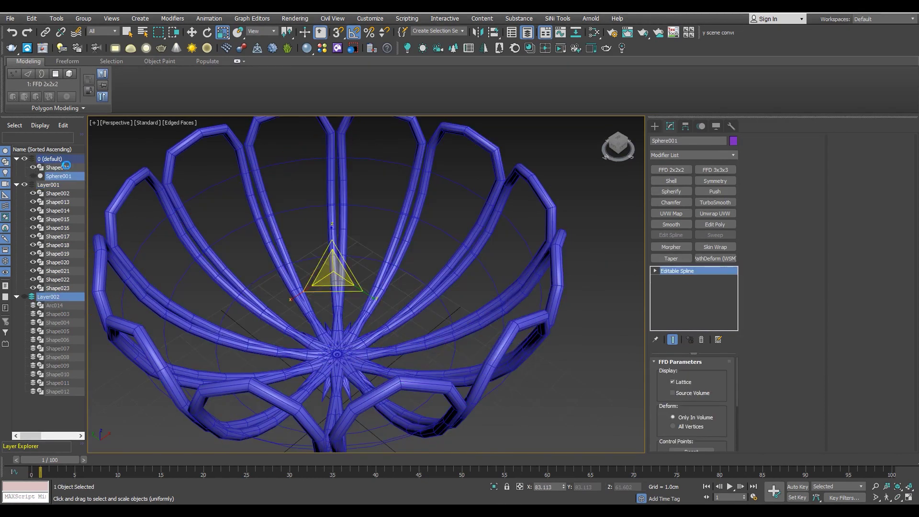
- Select the coincident centre vertices of Shape014's editable spline for moving
{"action": "left_click", "coordinate": [579, 403]}
{"action": "scroll", "coordinate": [316, 393], "scroll_direction": "up", "scroll_amount": 5}
{"action": "left_click", "coordinate": [316, 392]}
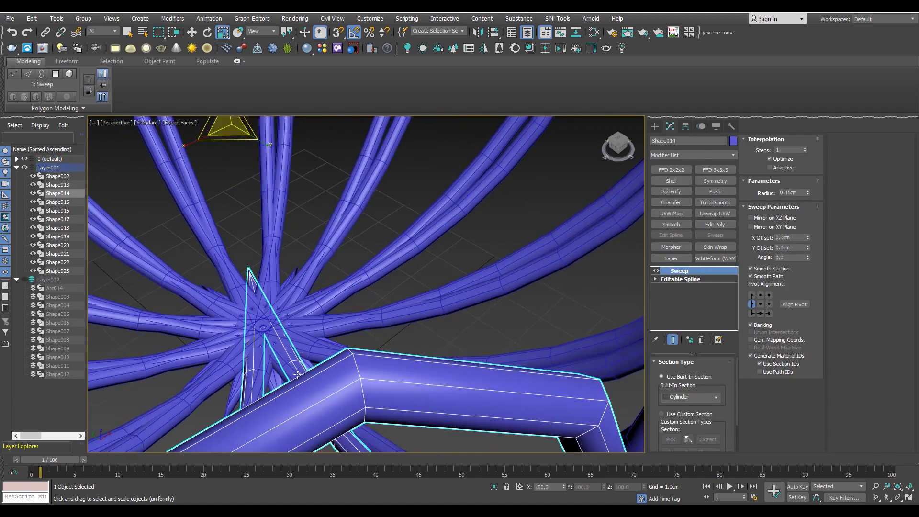
{"action": "middle_click_drag", "start_coordinate": [316, 392], "coordinate": [364, 335], "text": "alt"}
{"action": "left_click", "coordinate": [680, 278]}
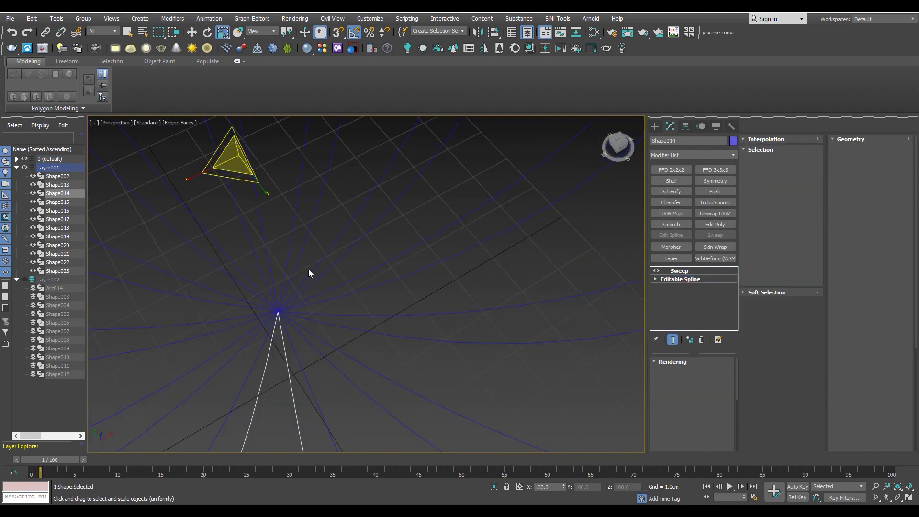
{"action": "key", "text": "1"}
{"action": "left_click_drag", "start_coordinate": [306, 286], "coordinate": [269, 316]}
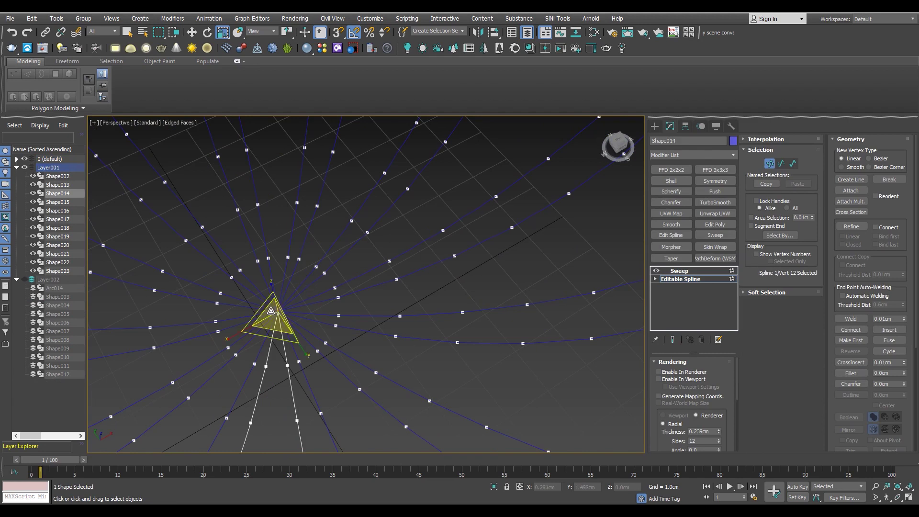
{"action": "left_click", "coordinate": [672, 339]}
{"action": "key", "text": "w"}
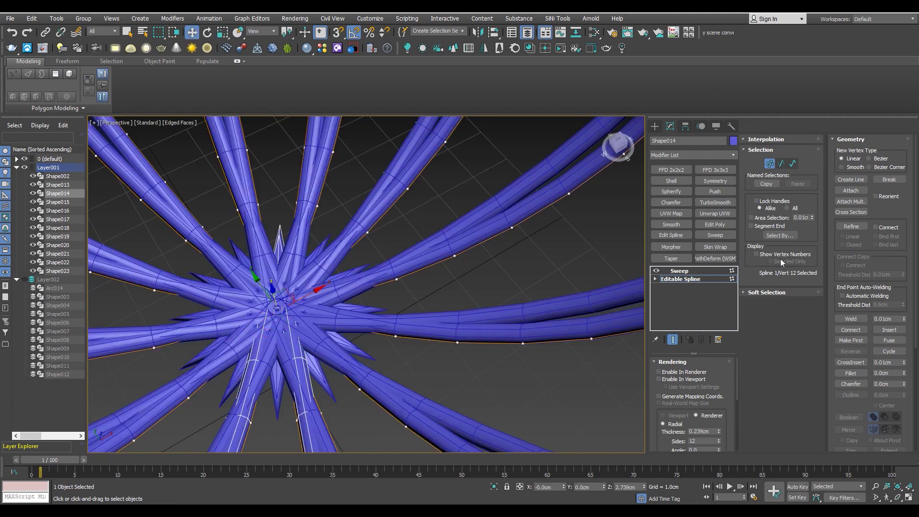
- Turn on smoothing for Shape014's swept tube and restore default shading
{"action": "left_click", "coordinate": [680, 271]}
{"action": "left_click", "coordinate": [716, 202]}
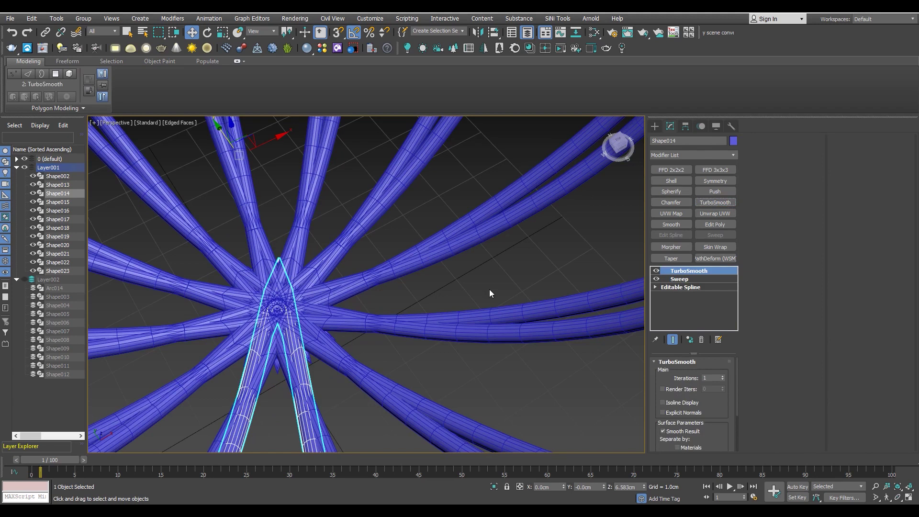
{"action": "left_click", "coordinate": [433, 301]}
{"action": "key", "text": "F4"}
{"action": "scroll", "coordinate": [316, 290], "scroll_direction": "down", "scroll_amount": 5}
{"action": "middle_click_drag", "start_coordinate": [280, 304], "coordinate": [300, 241], "text": "alt"}
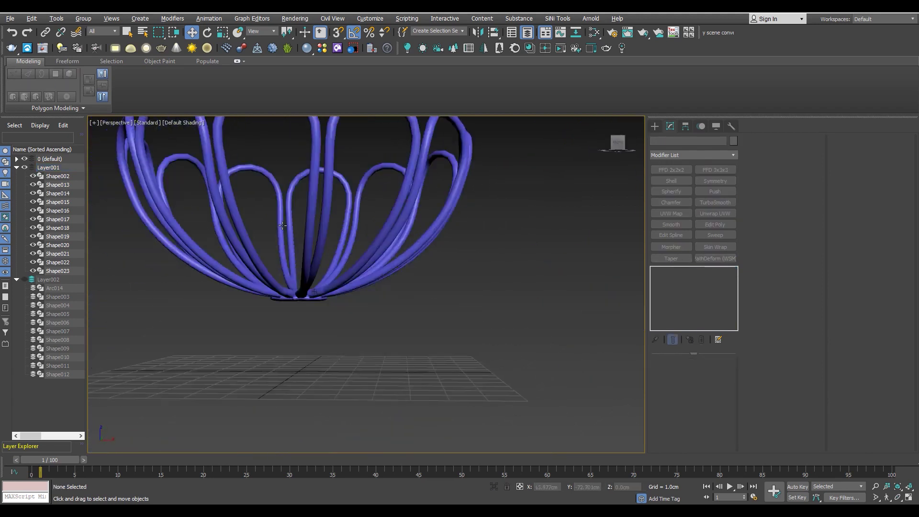
{"action": "scroll", "coordinate": [300, 241], "scroll_direction": "up", "scroll_amount": 5}
{"action": "scroll", "coordinate": [321, 316], "scroll_direction": "up", "scroll_amount": 5}
{"action": "middle_click_drag", "start_coordinate": [322, 317], "coordinate": [302, 396], "text": "alt"}
- In Shape014's editable spline, make the selected vertex a Bezier vertex
{"action": "left_click", "coordinate": [314, 375]}
{"action": "scroll", "coordinate": [323, 351], "scroll_direction": "up", "scroll_amount": 2}
{"action": "scroll", "coordinate": [323, 351], "scroll_direction": "down", "scroll_amount": 5}
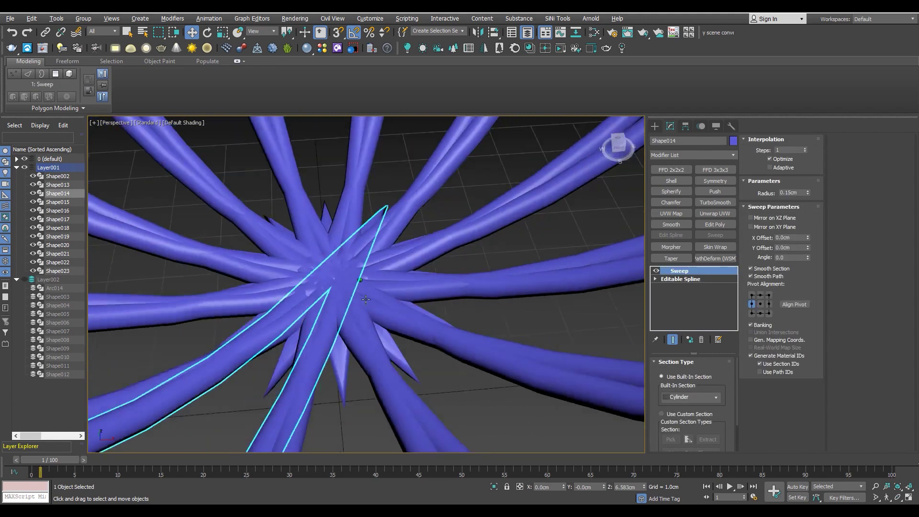
{"action": "left_click", "coordinate": [705, 279]}
{"action": "key", "text": "F3"}
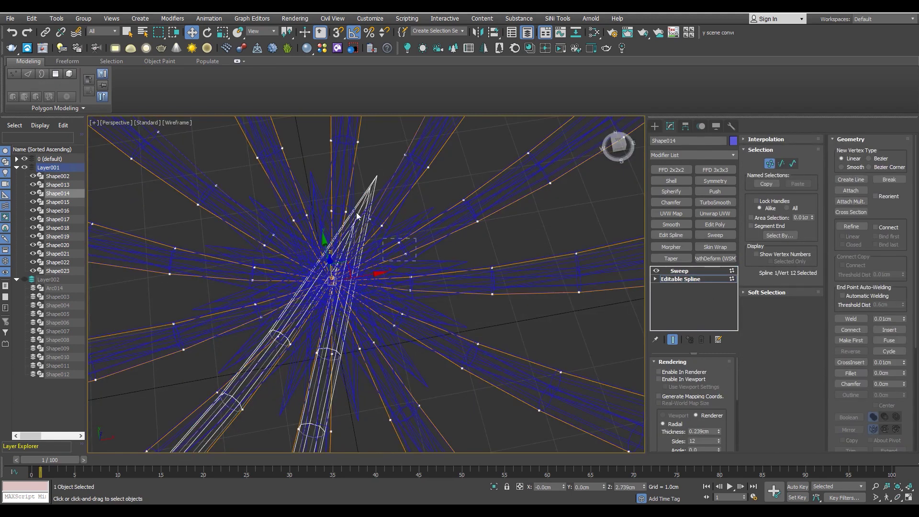
{"action": "right_click", "coordinate": [329, 279]}
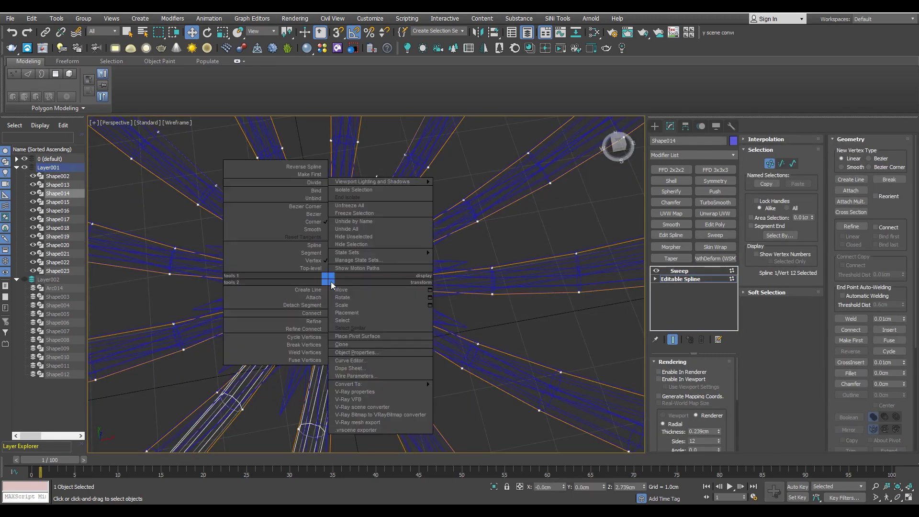
{"action": "left_click", "coordinate": [314, 215]}
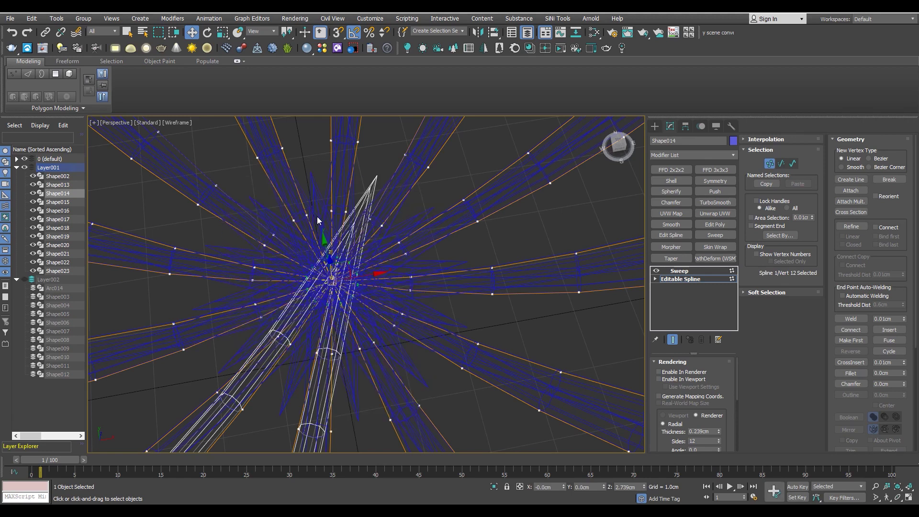
{"action": "middle_click_drag", "start_coordinate": [350, 267], "coordinate": [346, 262], "text": "alt"}
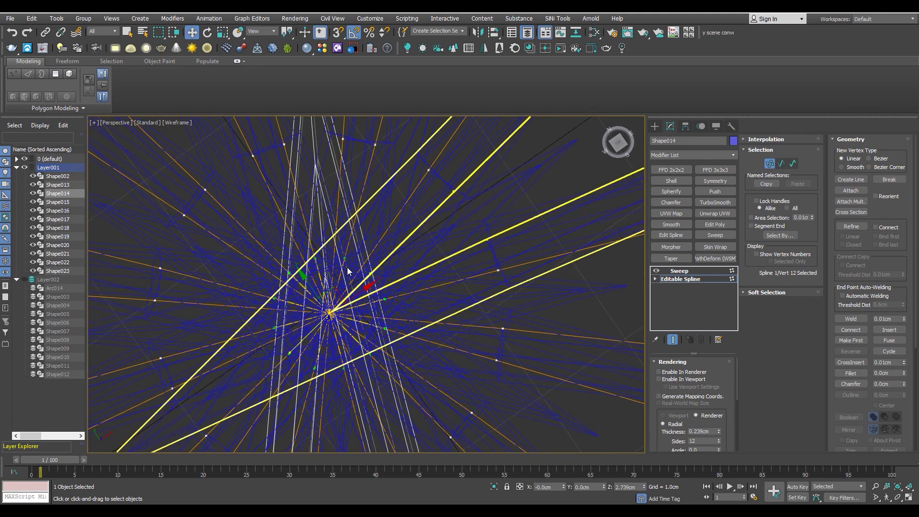
- Isolate Shape014, try XY constraint and Bezier vertex changes, then undo them
{"action": "key", "text": "alt+q"}
{"action": "scroll", "coordinate": [378, 249], "scroll_direction": "up", "scroll_amount": 2}
{"action": "scroll", "coordinate": [414, 349], "scroll_direction": "up", "scroll_amount": 2}
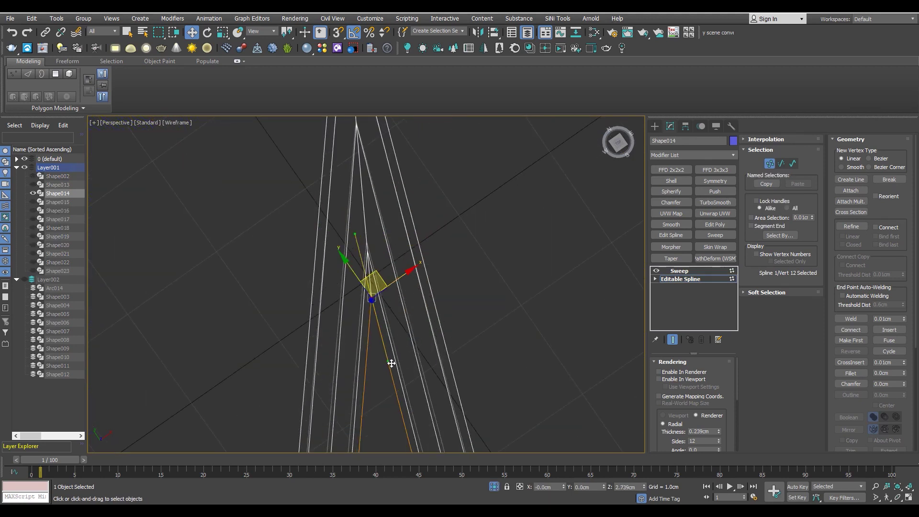
{"action": "right_click", "coordinate": [373, 303]}
{"action": "left_click", "coordinate": [358, 248]}
{"action": "right_click", "coordinate": [373, 297]}
{"action": "left_click", "coordinate": [357, 234]}
{"action": "key", "text": "ctrl+z"}
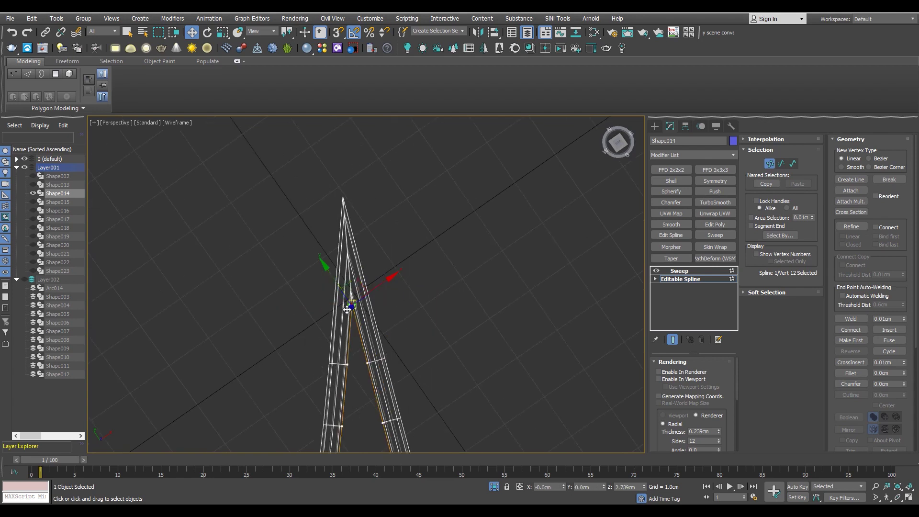
{"action": "key", "text": "F3"}
{"action": "key", "text": "alt+w"}
{"action": "key", "text": "alt+w"}
- Make the loop's tip vertex a sharp Corner, then end isolation to show all loops
{"action": "mouse_move", "coordinate": [367, 324]}
{"action": "middle_mouse_down", "text": "alt"}
{"action": "mouse_move", "coordinate": [259, 255]}
{"action": "mouse_move", "coordinate": [339, 308]}
{"action": "mouse_move", "coordinate": [335, 336]}
{"action": "mouse_move", "coordinate": [320, 320]}
{"action": "middle_mouse_up", "text": "alt"}
{"action": "key", "text": "F3"}
{"action": "scroll", "coordinate": [316, 311], "scroll_direction": "down", "scroll_amount": 3}
{"action": "scroll", "coordinate": [313, 312], "scroll_direction": "down", "scroll_amount": 2}
{"action": "right_click", "coordinate": [314, 312]}
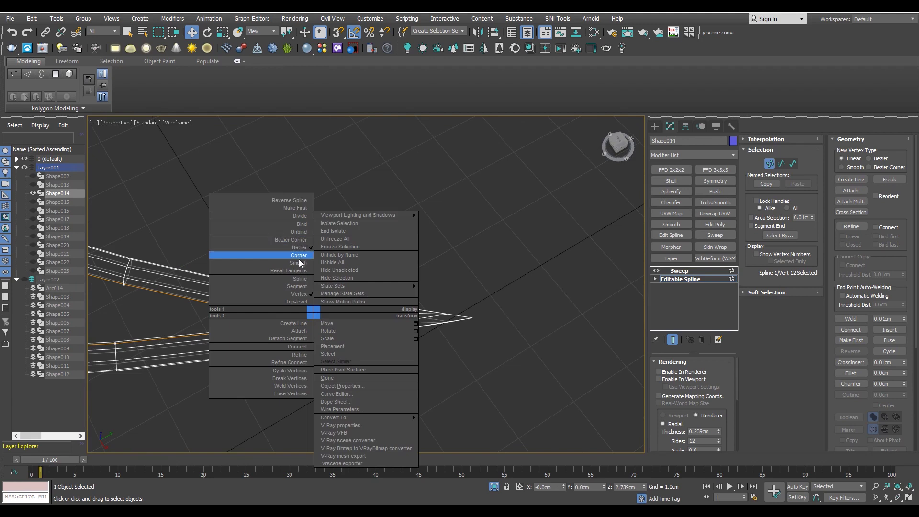
{"action": "left_click", "coordinate": [298, 240]}
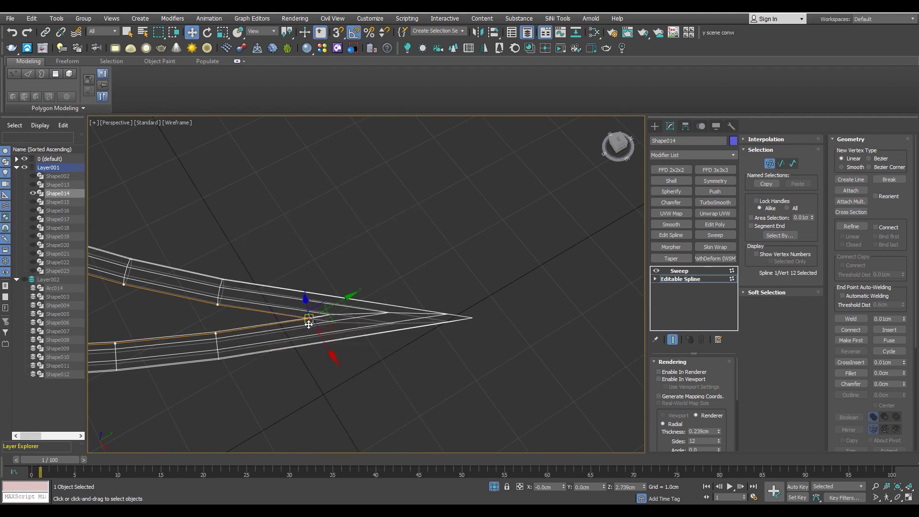
{"action": "key", "text": "F3"}
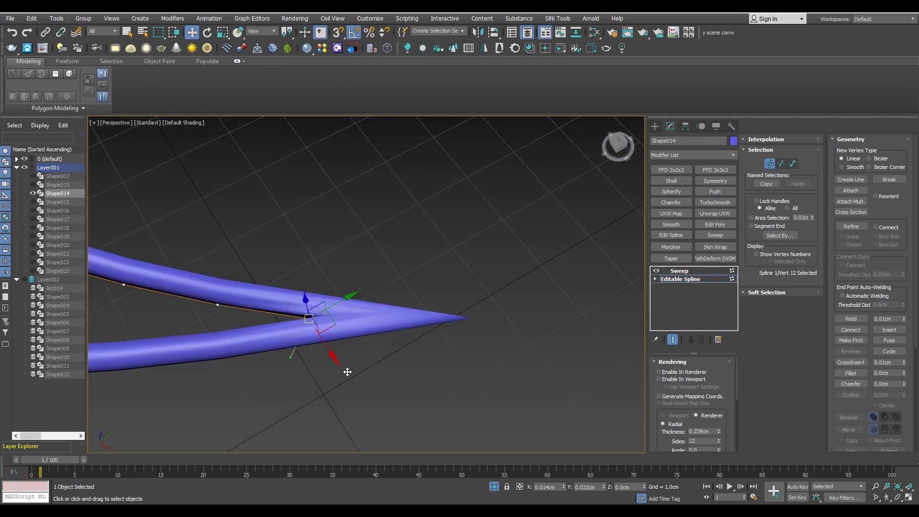
{"action": "left_click", "coordinate": [679, 271]}
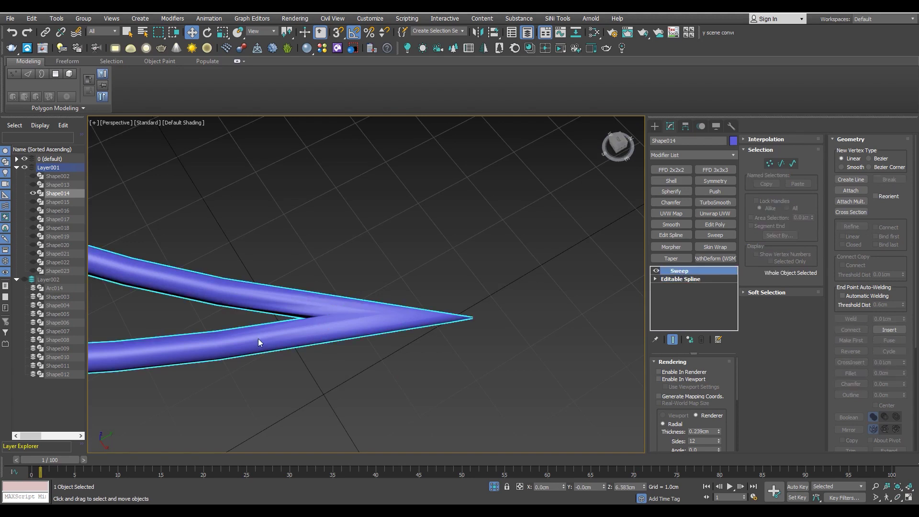
{"action": "left_click", "coordinate": [496, 491]}
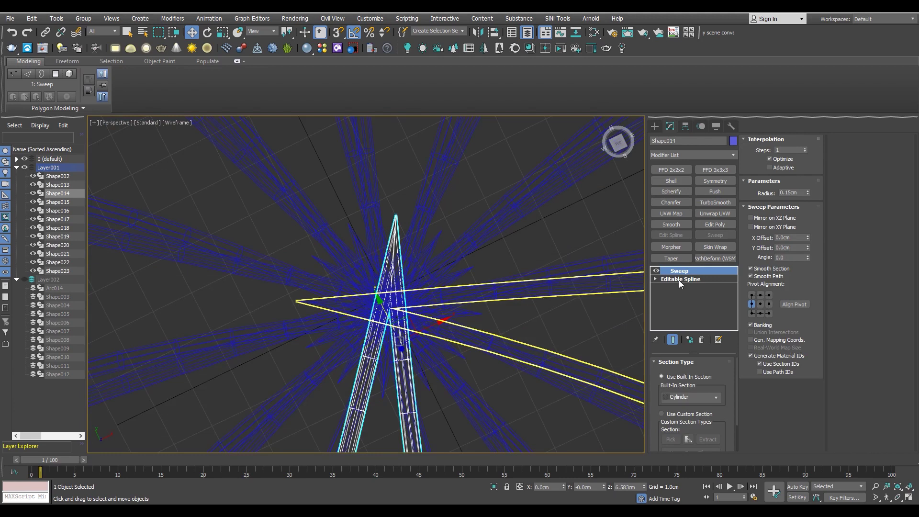
{"action": "left_click", "coordinate": [679, 280]}
- Move Shape014's centre vertices down to collapse the spikes, checking the spline and tube
{"action": "left_click_drag", "start_coordinate": [405, 294], "coordinate": [400, 341]}
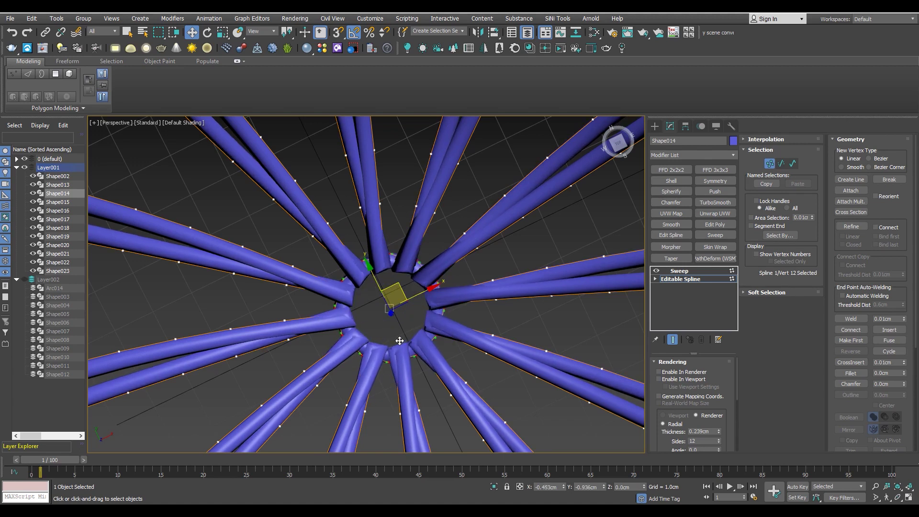
{"action": "key", "text": "ctrl+e"}
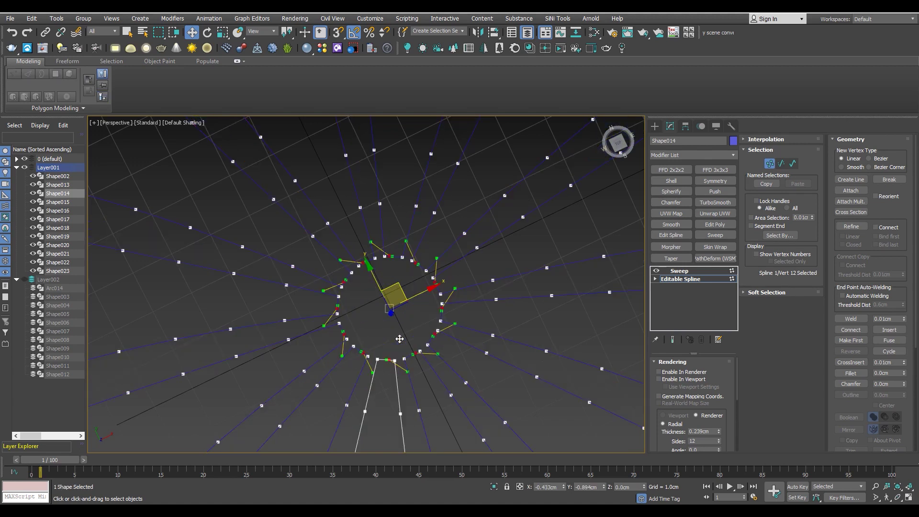
{"action": "left_click", "coordinate": [399, 339]}
{"action": "key", "text": "ctrl+e"}
{"action": "key", "text": "F3"}
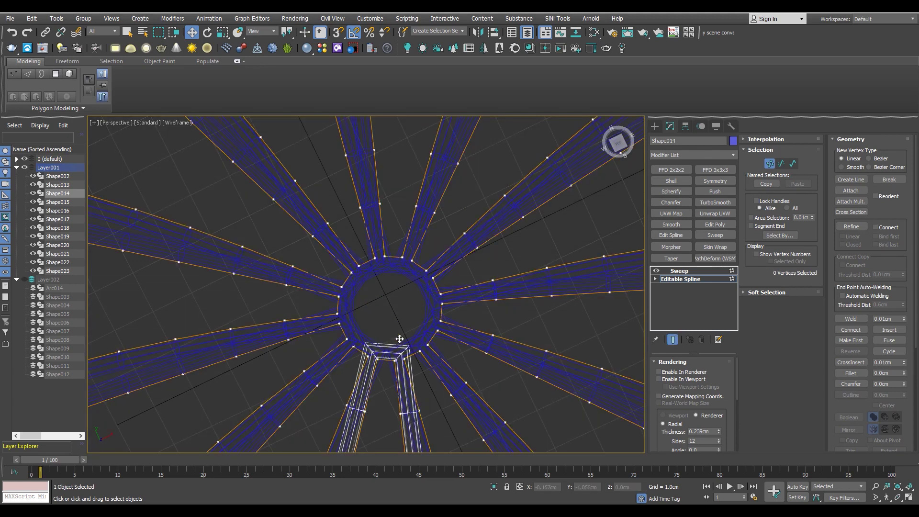
{"action": "key", "text": "F3"}
- Return Shape014 to its Sweep level and clear the selection
{"action": "mouse_move", "coordinate": [400, 339]}
{"action": "middle_mouse_down", "text": "alt"}
{"action": "mouse_move", "coordinate": [418, 338]}
{"action": "mouse_move", "coordinate": [300, 297]}
{"action": "mouse_move", "coordinate": [362, 310]}
{"action": "mouse_move", "coordinate": [356, 334]}
{"action": "mouse_move", "coordinate": [307, 318]}
{"action": "mouse_move", "coordinate": [335, 312]}
{"action": "middle_mouse_up", "text": "alt"}
{"action": "scroll", "coordinate": [364, 337], "scroll_direction": "up", "scroll_amount": 3}
{"action": "left_click", "coordinate": [676, 271]}
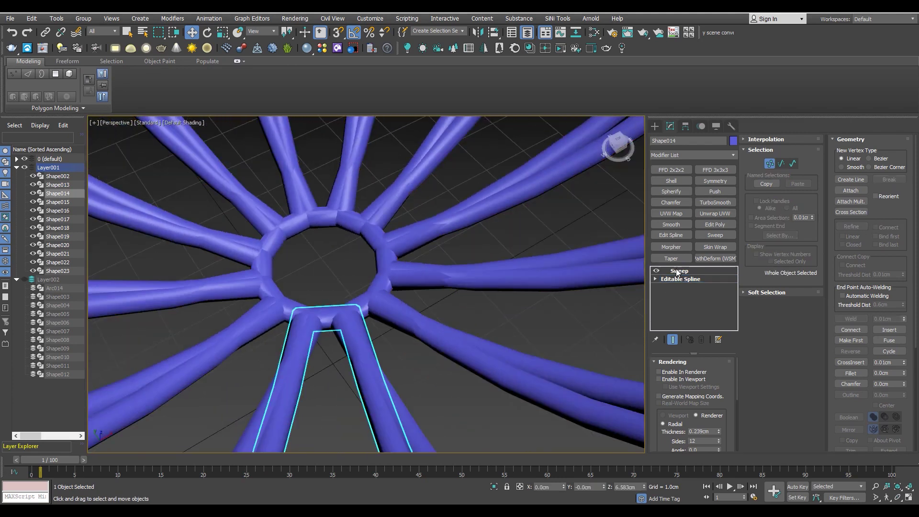
{"action": "scroll", "coordinate": [359, 260], "scroll_direction": "down", "scroll_amount": 5}
{"action": "middle_click_drag", "start_coordinate": [359, 260], "coordinate": [452, 378], "text": "alt"}
{"action": "left_click", "coordinate": [452, 378]}
- Orbit around the basket to inspect the reshaped loop from low and close angles
{"action": "mouse_move", "coordinate": [402, 304]}
{"action": "middle_mouse_down", "text": "alt"}
{"action": "mouse_move", "coordinate": [404, 138]}
{"action": "mouse_move", "coordinate": [427, 242]}
{"action": "middle_mouse_up", "text": "alt"}
{"action": "left_click", "coordinate": [428, 242]}
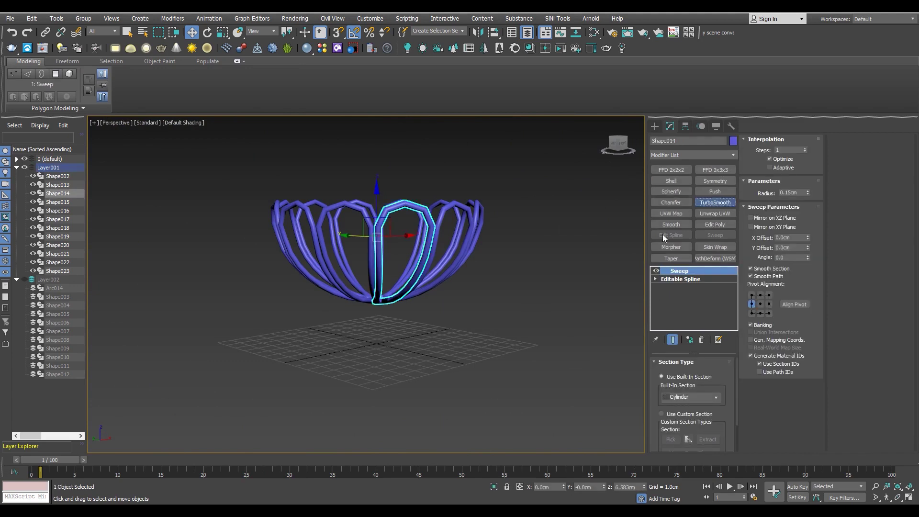
{"action": "left_click", "coordinate": [550, 158]}
{"action": "middle_click_drag", "start_coordinate": [551, 158], "coordinate": [378, 196], "text": "alt"}
{"action": "scroll", "coordinate": [377, 196], "scroll_direction": "up", "scroll_amount": 3}
{"action": "scroll", "coordinate": [378, 196], "scroll_direction": "down", "scroll_amount": 3}
{"action": "scroll", "coordinate": [384, 240], "scroll_direction": "down", "scroll_amount": 2}
- Select a loop in the maximized Front view, then return to the perspective view
{"action": "key", "text": "alt+w"}
{"action": "left_click", "coordinate": [461, 198]}
{"action": "key", "text": "alt+w"}
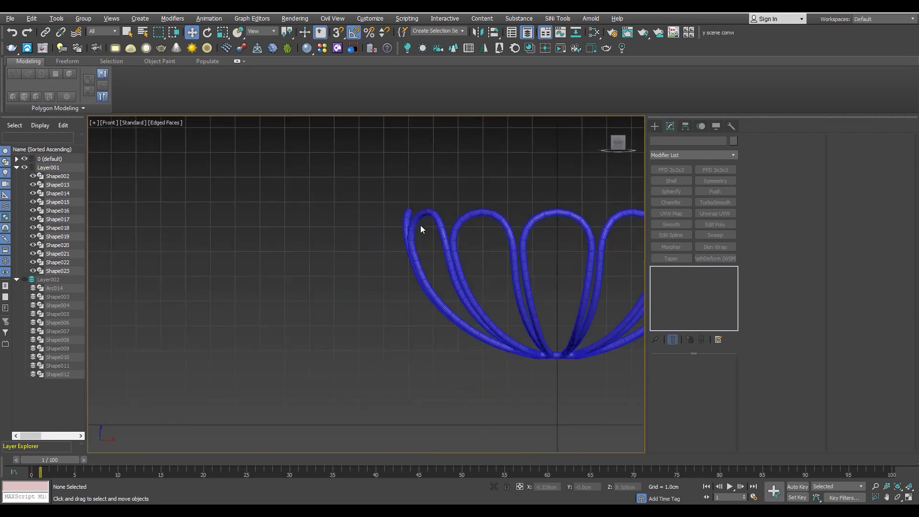
{"action": "scroll", "coordinate": [420, 229], "scroll_direction": "down", "scroll_amount": 3}
{"action": "left_click", "coordinate": [410, 261]}
{"action": "key", "text": "alt+w"}
{"action": "key", "text": "alt+w"}
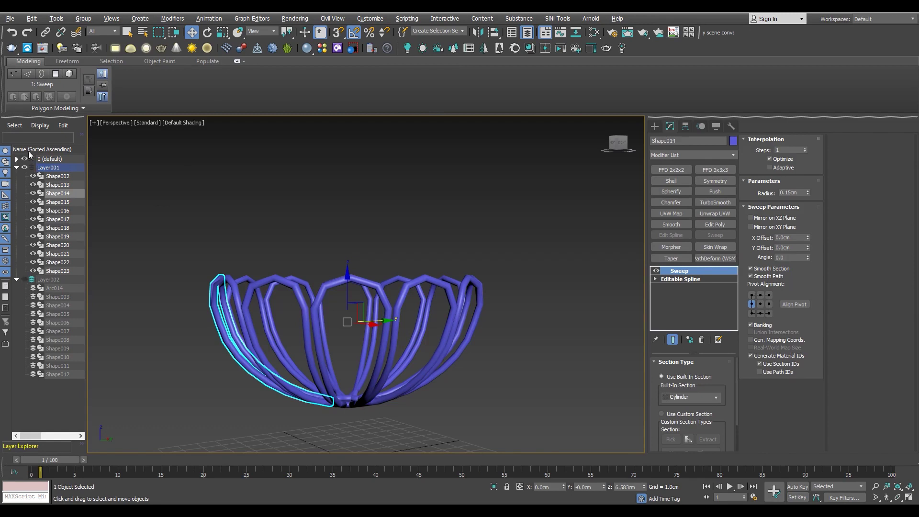
- Keep the Sphere001 bowl hidden in the default layer and select the ring spline
{"action": "left_click", "coordinate": [17, 159]}
{"action": "left_click", "coordinate": [33, 176]}
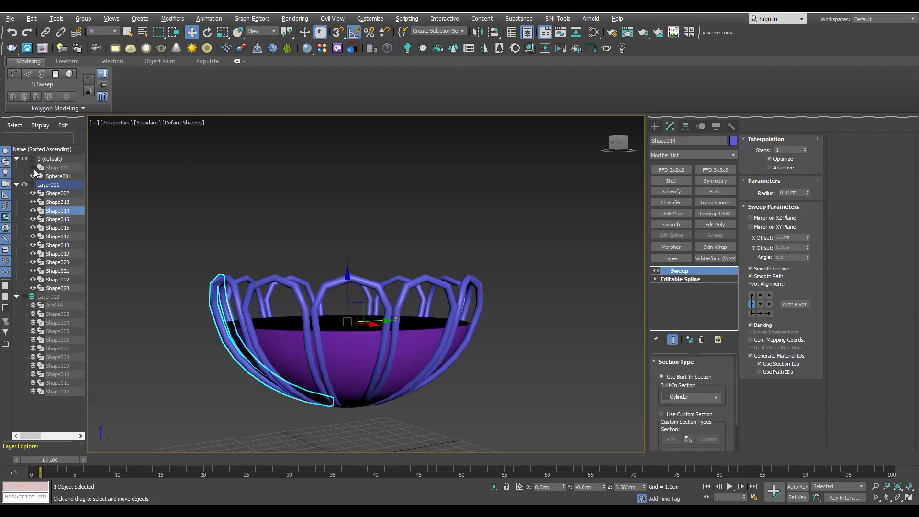
{"action": "left_click", "coordinate": [34, 176]}
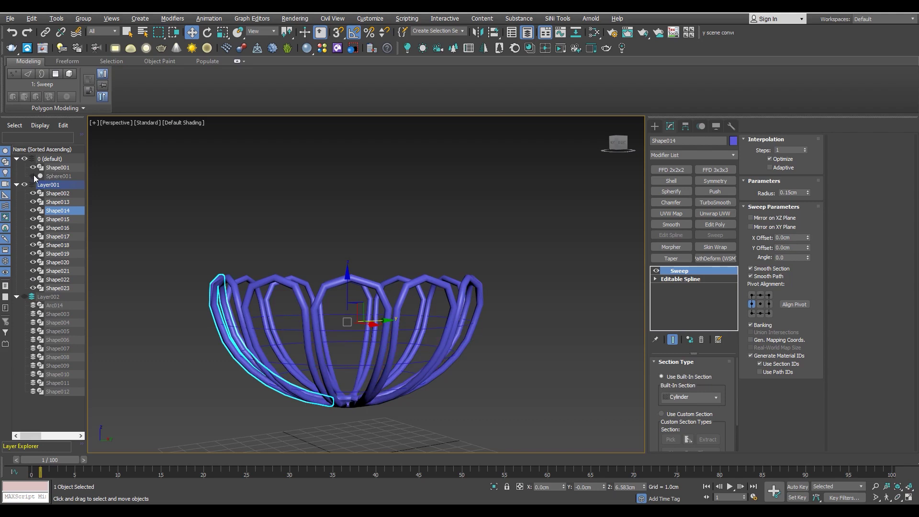
{"action": "left_click", "coordinate": [348, 338]}
{"action": "middle_click_drag", "start_coordinate": [364, 340], "coordinate": [415, 264], "text": "alt"}
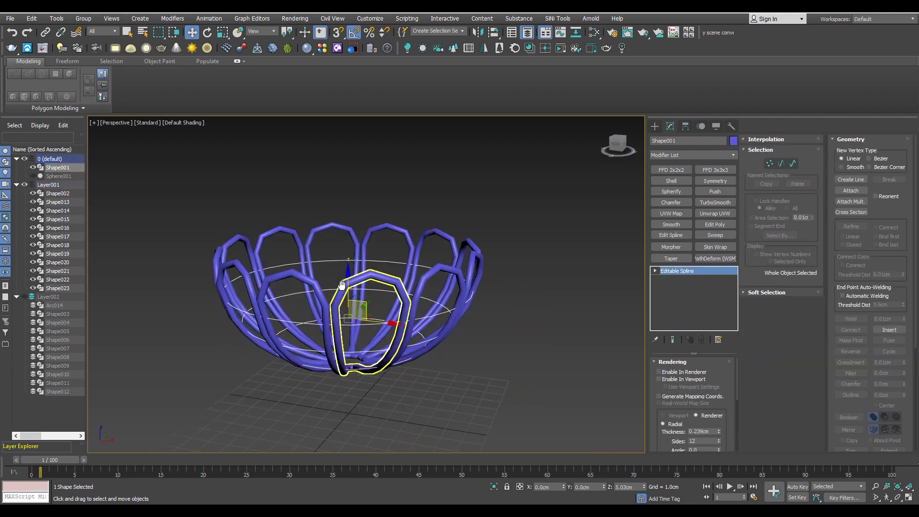
- Detach two rings from the ring spline into separate shapes
{"action": "left_click", "coordinate": [414, 264]}
{"action": "scroll", "coordinate": [843, 400], "scroll_direction": "down", "scroll_amount": 1}
{"action": "scroll", "coordinate": [841, 407], "scroll_direction": "down", "scroll_amount": 1}
{"action": "scroll", "coordinate": [845, 406], "scroll_direction": "down", "scroll_amount": 2}
{"action": "left_click", "coordinate": [851, 403]}
{"action": "left_click", "coordinate": [498, 267]}
{"action": "scroll", "coordinate": [383, 287], "scroll_direction": "up", "scroll_amount": 3}
{"action": "left_click", "coordinate": [857, 406]}
{"action": "left_click", "coordinate": [490, 261]}
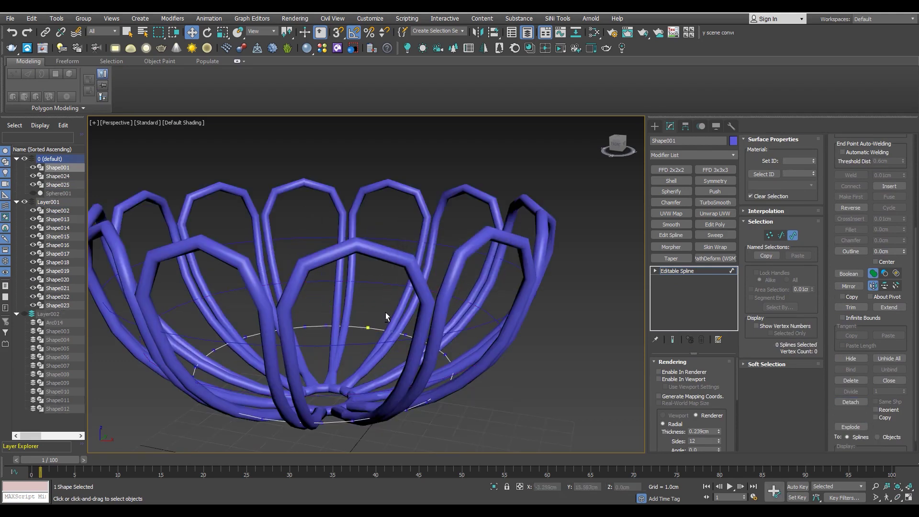
- Add a Sweep modifier to the lower ring with a 0.15cm tube radius
{"action": "middle_click_drag", "start_coordinate": [387, 316], "coordinate": [702, 259], "text": "alt"}
{"action": "left_click", "coordinate": [690, 271]}
{"action": "left_click", "coordinate": [715, 235]}
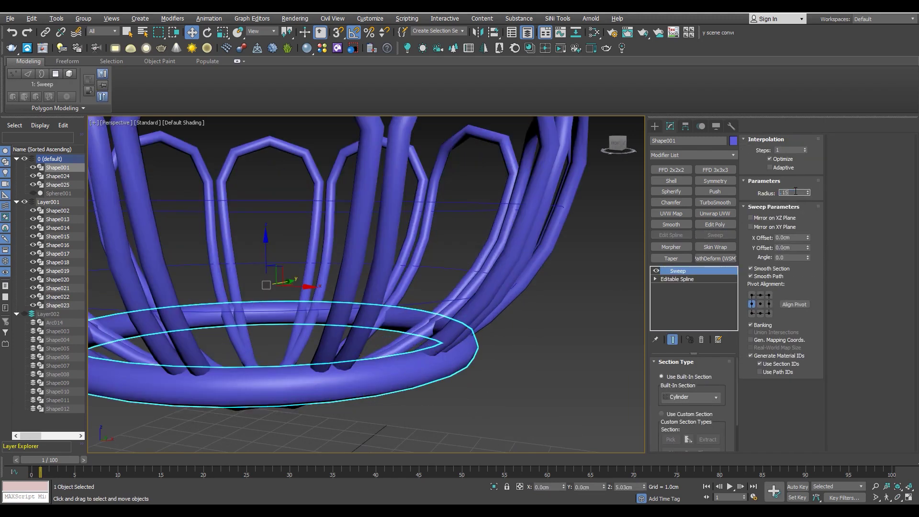
{"action": "key", "text": "Return"}
{"action": "key", "text": "F4"}
{"action": "mouse_move", "coordinate": [364, 297]}
{"action": "middle_mouse_down", "text": "alt"}
{"action": "mouse_move", "coordinate": [460, 343]}
{"action": "mouse_move", "coordinate": [567, 326]}
{"action": "middle_mouse_up", "text": "alt"}
{"action": "scroll", "coordinate": [450, 320], "scroll_direction": "up", "scroll_amount": 4}
- Set the ring tube's Pivot Alignment to left-middle
{"action": "left_click", "coordinate": [761, 305]}
{"action": "left_click", "coordinate": [753, 304]}
{"action": "left_click", "coordinate": [752, 314]}
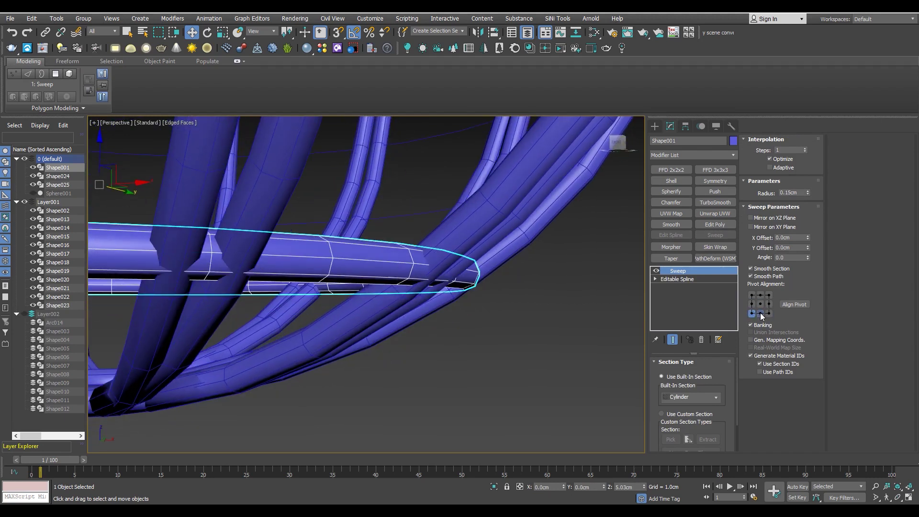
{"action": "left_click", "coordinate": [753, 306]}
{"action": "mouse_move", "coordinate": [479, 288]}
{"action": "middle_mouse_down", "text": "alt"}
{"action": "mouse_move", "coordinate": [445, 304]}
{"action": "mouse_move", "coordinate": [345, 304]}
{"action": "mouse_move", "coordinate": [287, 268]}
{"action": "middle_mouse_up", "text": "alt"}
- Uniformly scale the ring tube up to about 104%
{"action": "key", "text": "r"}
{"action": "left_click_drag", "start_coordinate": [170, 184], "coordinate": [170, 185]}
{"action": "middle_click_drag", "start_coordinate": [170, 185], "coordinate": [379, 270], "text": "alt"}
{"action": "scroll", "coordinate": [379, 270], "scroll_direction": "up", "scroll_amount": 2}
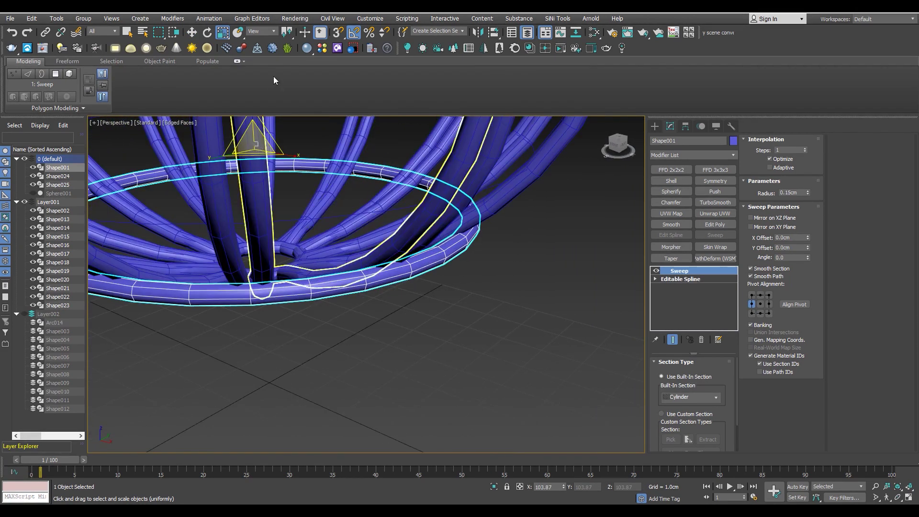
- Raise the Shape001 rim's scale to 105.314% via Scale Transform Type-In, then select Shape024
{"action": "key", "text": "ctrl+z"}
{"action": "right_click", "coordinate": [223, 32]}
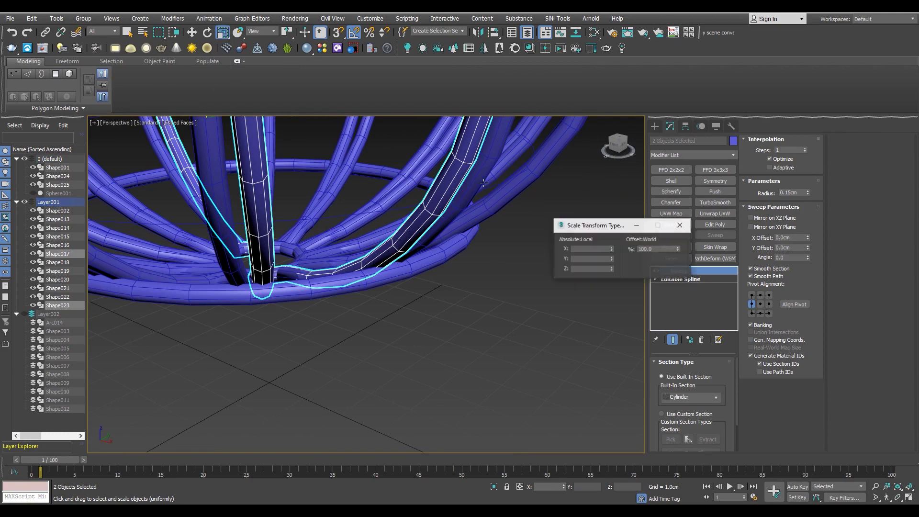
{"action": "left_click_drag", "start_coordinate": [678, 249], "coordinate": [679, 229]}
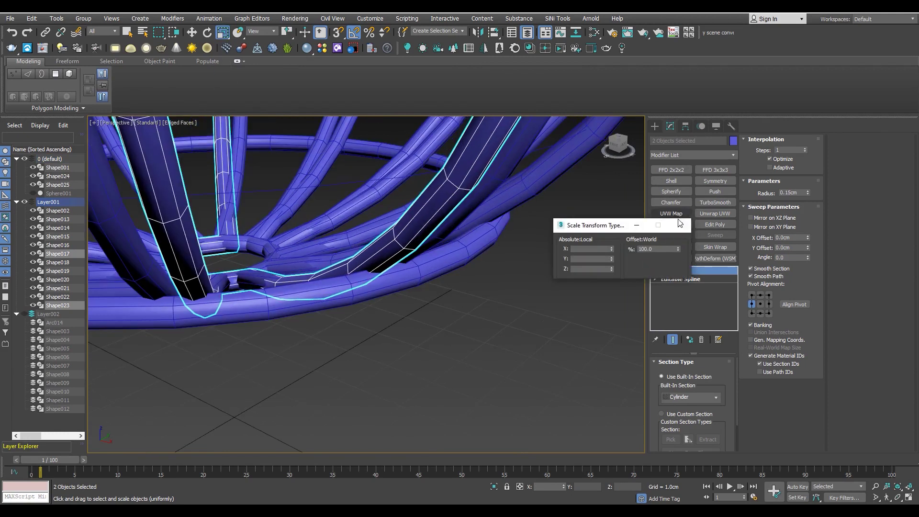
{"action": "key", "text": "ctrl+z"}
{"action": "key", "text": "ctrl+z"}
{"action": "left_click_drag", "start_coordinate": [678, 248], "coordinate": [679, 185]}
{"action": "middle_click_drag", "start_coordinate": [318, 290], "coordinate": [460, 356], "text": "alt"}
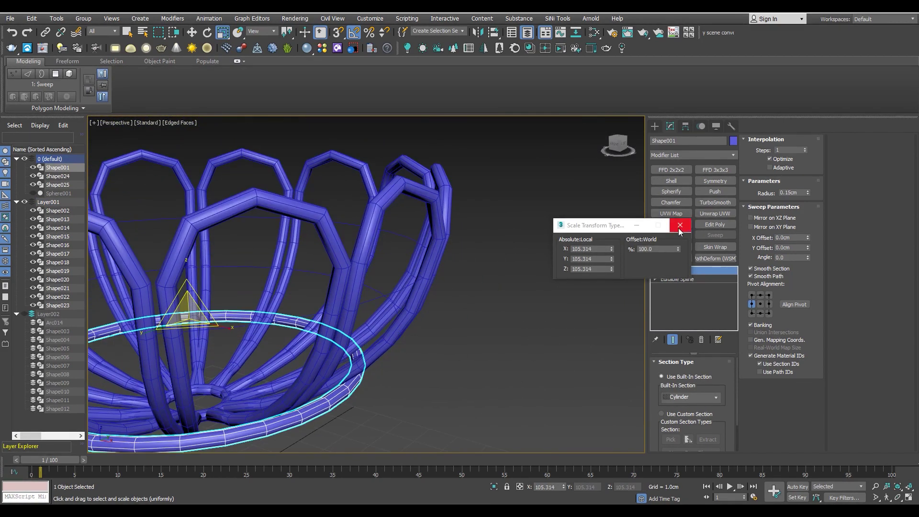
{"action": "left_click", "coordinate": [680, 226]}
{"action": "left_click", "coordinate": [476, 355]}
{"action": "left_click", "coordinate": [392, 293]}
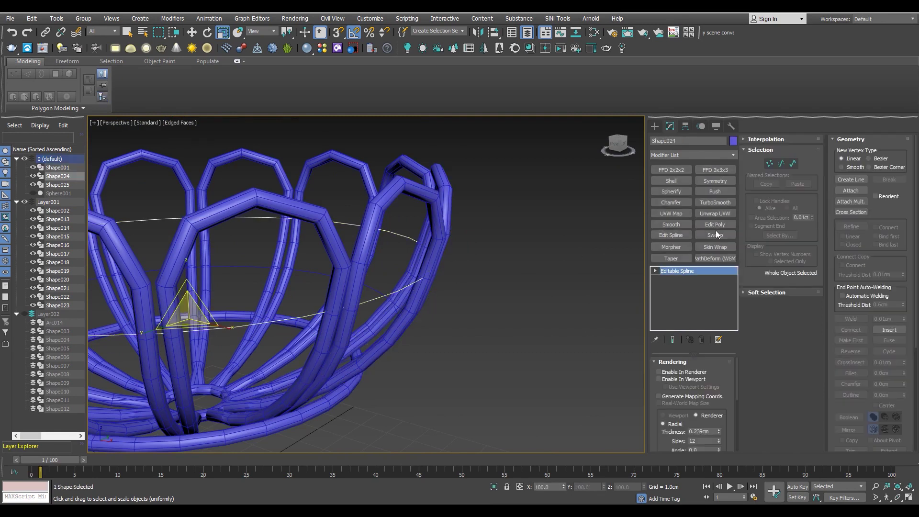
- Sweep Shape024 into a 0.15cm-radius tube with right-middle pivot alignment
{"action": "left_click", "coordinate": [716, 235]}
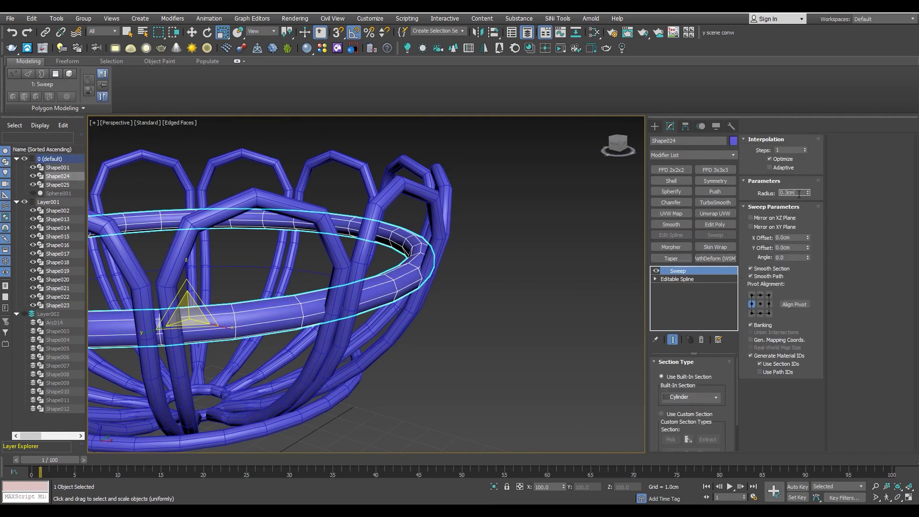
{"action": "type", "text": "5"}
{"action": "key", "text": "Return"}
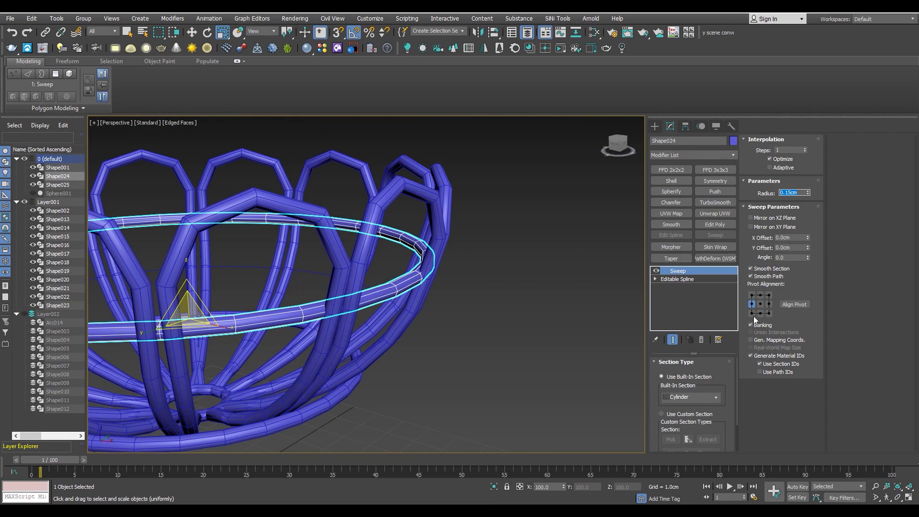
{"action": "left_click", "coordinate": [770, 305]}
{"action": "scroll", "coordinate": [454, 266], "scroll_direction": "up", "scroll_amount": 5}
{"action": "scroll", "coordinate": [416, 274], "scroll_direction": "down", "scroll_amount": 4}
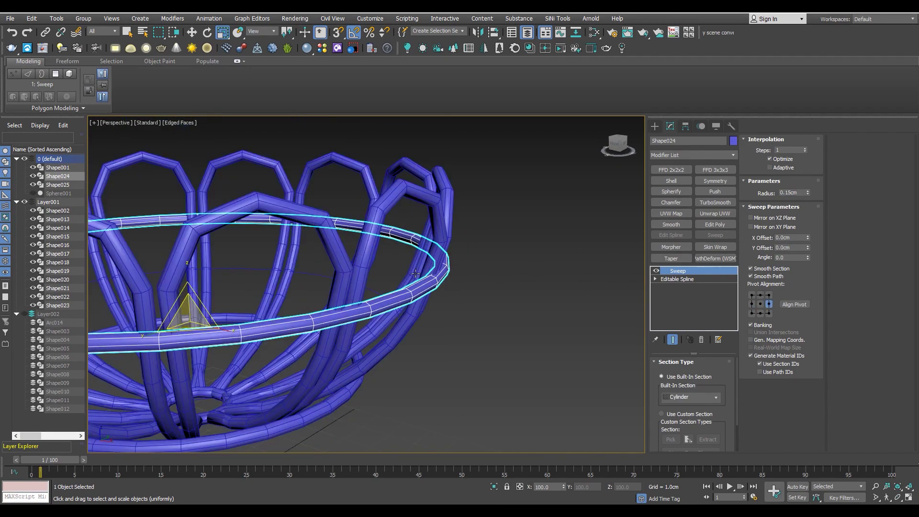
- Uniformly scale the Shape024 tube to about 103% with the Scale Transform Type-In
{"action": "right_click", "coordinate": [218, 31]}
{"action": "scroll", "coordinate": [406, 276], "scroll_direction": "up", "scroll_amount": 4}
{"action": "left_click_drag", "start_coordinate": [679, 249], "coordinate": [682, 113]}
{"action": "left_click", "coordinate": [680, 225]}
{"action": "scroll", "coordinate": [393, 344], "scroll_direction": "down", "scroll_amount": 6}
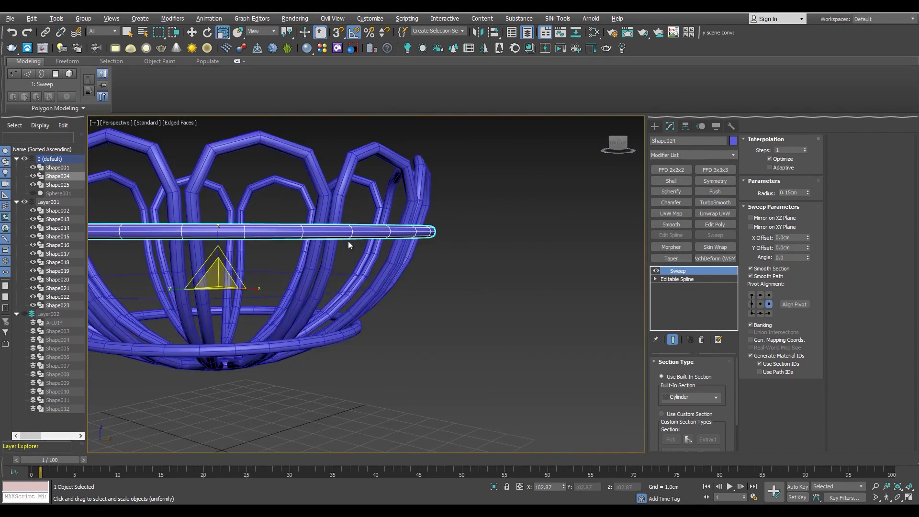
{"action": "scroll", "coordinate": [349, 240], "scroll_direction": "up", "scroll_amount": 3}
{"action": "left_click", "coordinate": [335, 299]}
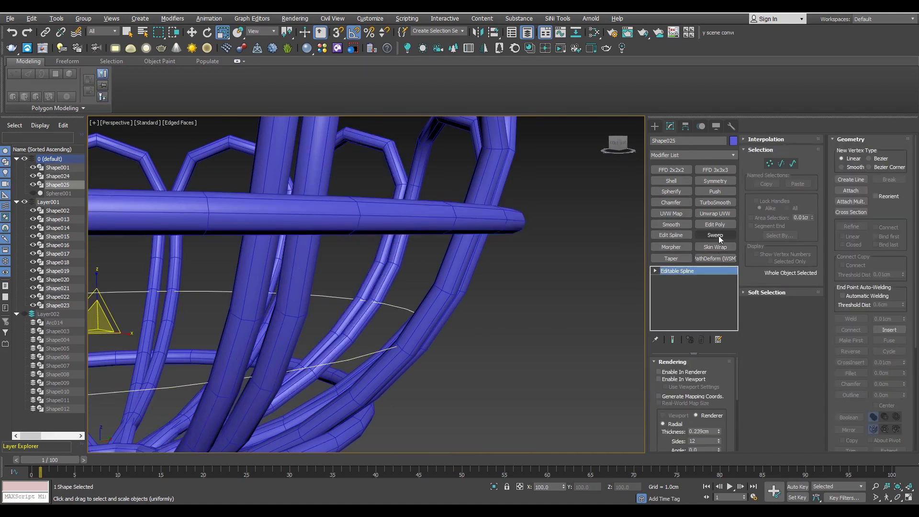
- Sweep Shape025 into a 0.15cm-radius tube with middle-left pivot alignment
{"action": "left_click", "coordinate": [715, 236]}
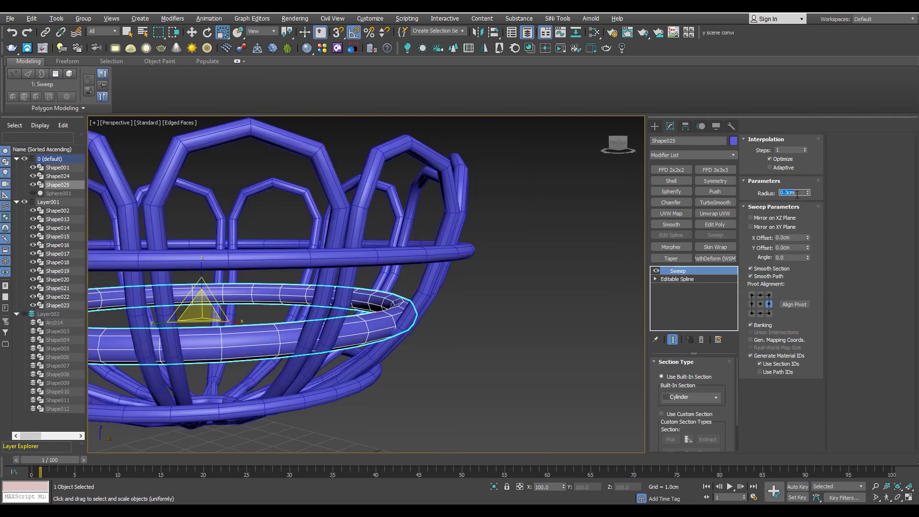
{"action": "type", "text": "0.15"}
{"action": "key", "text": "Return"}
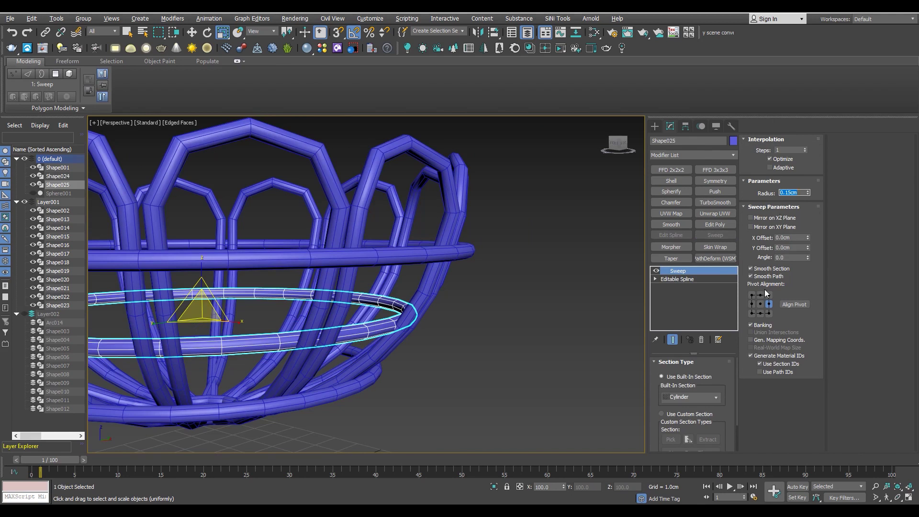
{"action": "left_click", "coordinate": [751, 305]}
{"action": "scroll", "coordinate": [335, 312], "scroll_direction": "up", "scroll_amount": 2}
{"action": "scroll", "coordinate": [348, 293], "scroll_direction": "up", "scroll_amount": 1}
- Uniformly scale the Shape025 tube up to about 104.8% with the Scale Type-In
{"action": "right_click", "coordinate": [223, 32]}
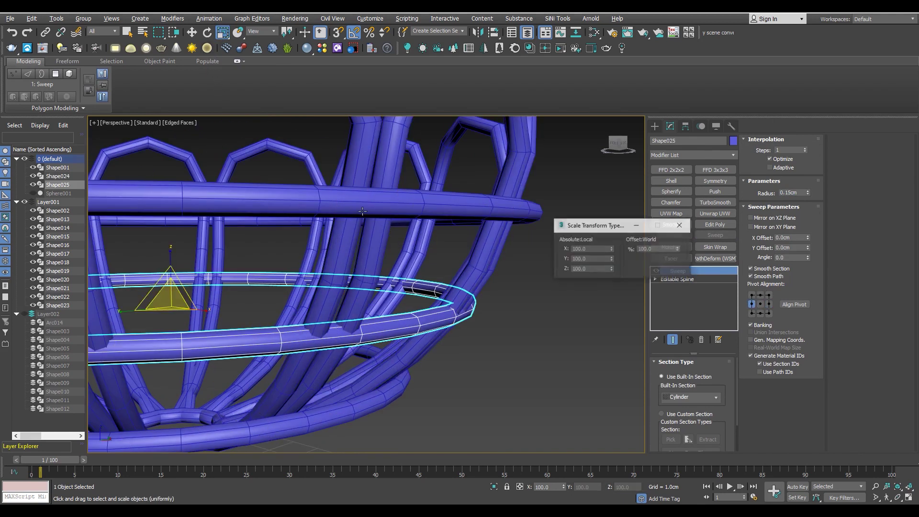
{"action": "left_click_drag", "start_coordinate": [678, 248], "coordinate": [664, 78]}
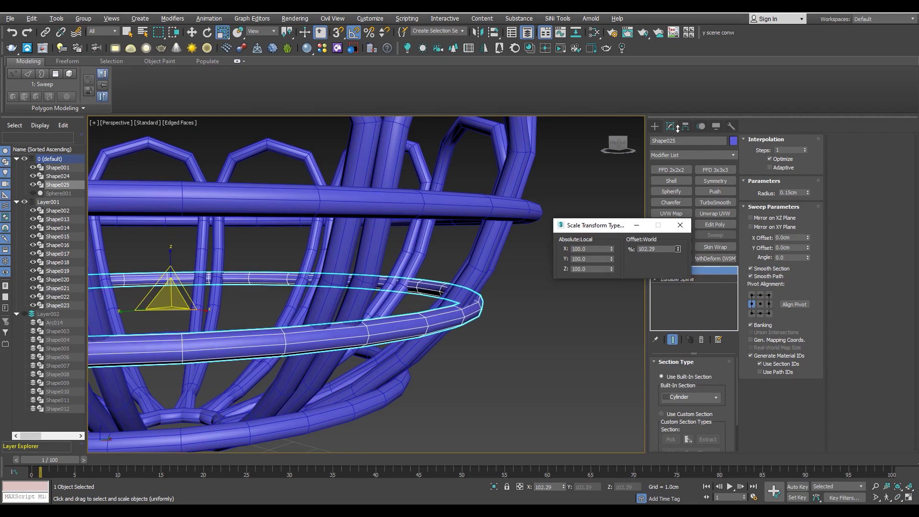
{"action": "middle_click_drag", "start_coordinate": [345, 350], "coordinate": [346, 353], "text": "alt"}
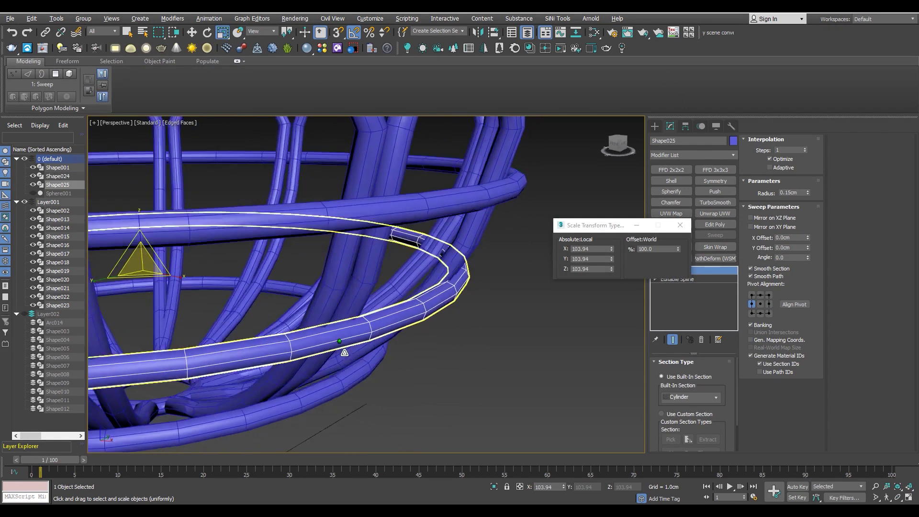
{"action": "scroll", "coordinate": [346, 353], "scroll_direction": "up", "scroll_amount": 2}
{"action": "left_click_drag", "start_coordinate": [678, 249], "coordinate": [684, 211]}
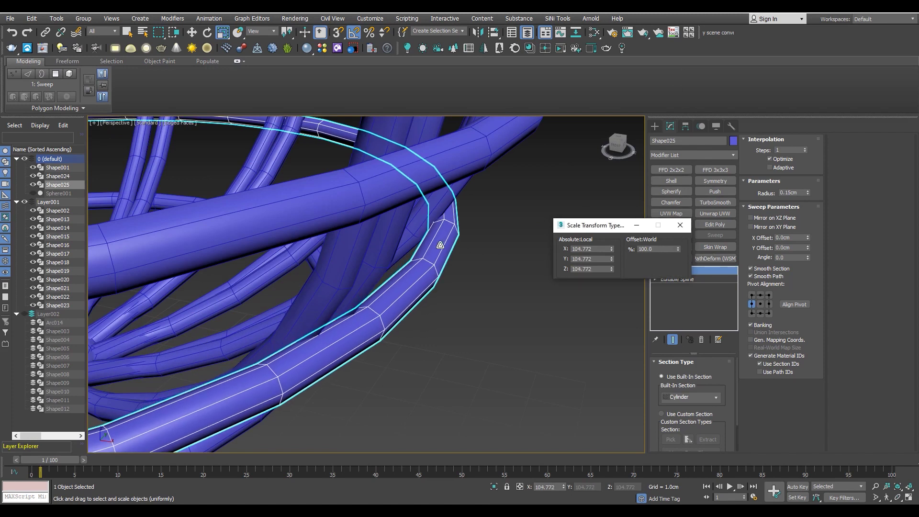
{"action": "scroll", "coordinate": [440, 245], "scroll_direction": "down", "scroll_amount": 5}
{"action": "middle_click_drag", "start_coordinate": [441, 245], "coordinate": [441, 292], "text": "alt"}
- Deselect the ring and return to Default Shading without edges to view the basket
{"action": "left_click", "coordinate": [368, 322]}
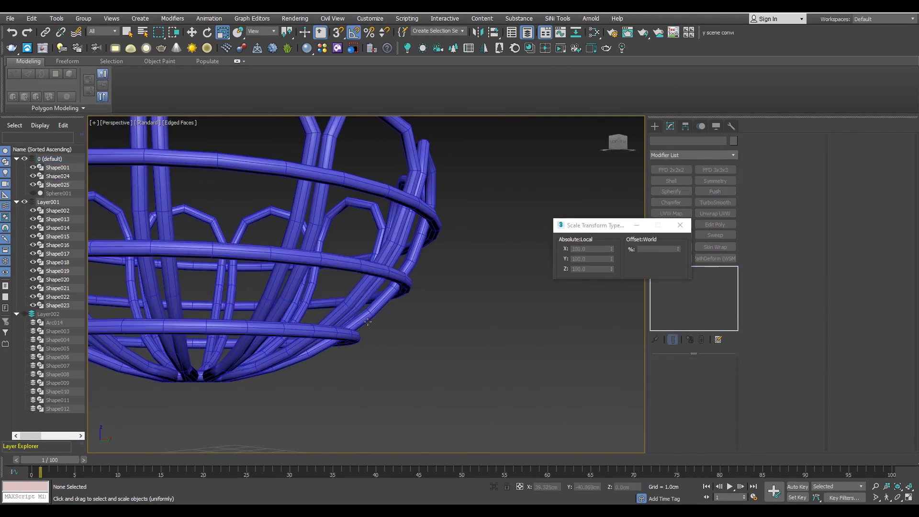
{"action": "scroll", "coordinate": [368, 322], "scroll_direction": "down", "scroll_amount": 5}
{"action": "middle_click_drag", "start_coordinate": [368, 322], "coordinate": [368, 345], "text": "alt"}
{"action": "key", "text": "F4"}
{"action": "mouse_move", "coordinate": [285, 383]}
{"action": "middle_mouse_down", "text": "alt"}
{"action": "mouse_move", "coordinate": [285, 338]}
{"action": "mouse_move", "coordinate": [320, 344]}
{"action": "middle_mouse_up", "text": "alt"}
- Select all 15 basket shapes and orbit to inspect the basket's underside
{"action": "left_click", "coordinate": [323, 337]}
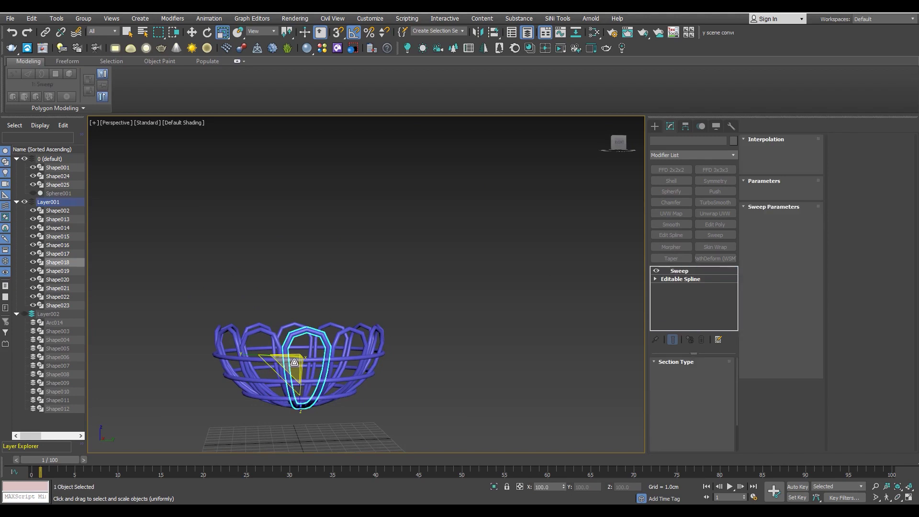
{"action": "scroll", "coordinate": [441, 296], "scroll_direction": "up", "scroll_amount": 5}
{"action": "scroll", "coordinate": [441, 296], "scroll_direction": "down", "scroll_amount": 5}
{"action": "key", "text": "ctrl+a"}
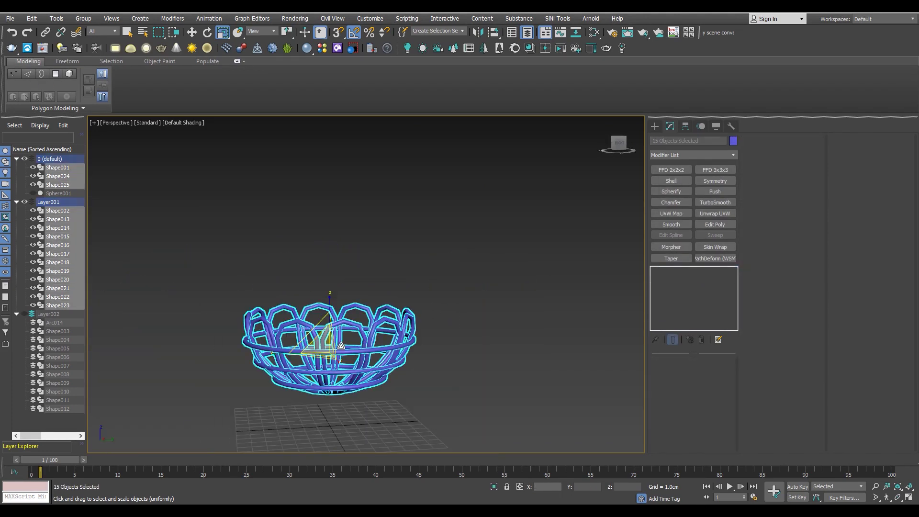
{"action": "scroll", "coordinate": [441, 296], "scroll_direction": "up", "scroll_amount": 3}
{"action": "left_click", "coordinate": [448, 381]}
{"action": "mouse_move", "coordinate": [448, 381]}
{"action": "middle_mouse_down", "text": "alt"}
{"action": "mouse_move", "coordinate": [428, 304]}
{"action": "mouse_move", "coordinate": [409, 365]}
{"action": "middle_mouse_up", "text": "alt"}
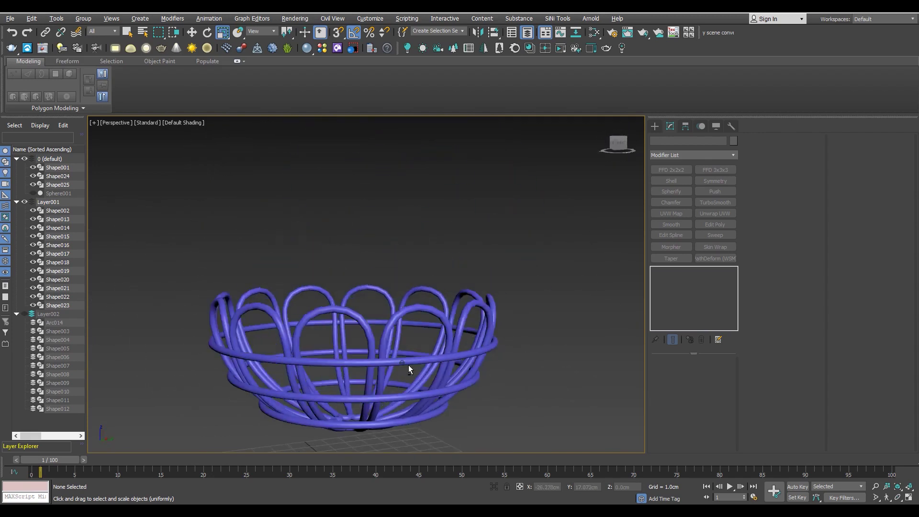
{"action": "key", "text": "ctrl+a"}
{"action": "scroll", "coordinate": [393, 339], "scroll_direction": "down", "scroll_amount": 3}
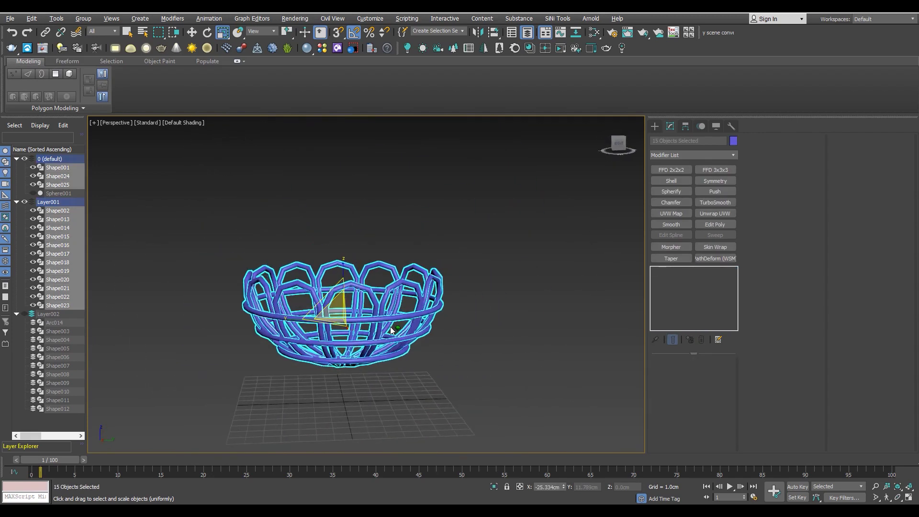
- Unhide the purple Sphere001 bowl in the Layer Explorer and select it
{"action": "left_click", "coordinate": [34, 193]}
{"action": "scroll", "coordinate": [354, 293], "scroll_direction": "up", "scroll_amount": 4}
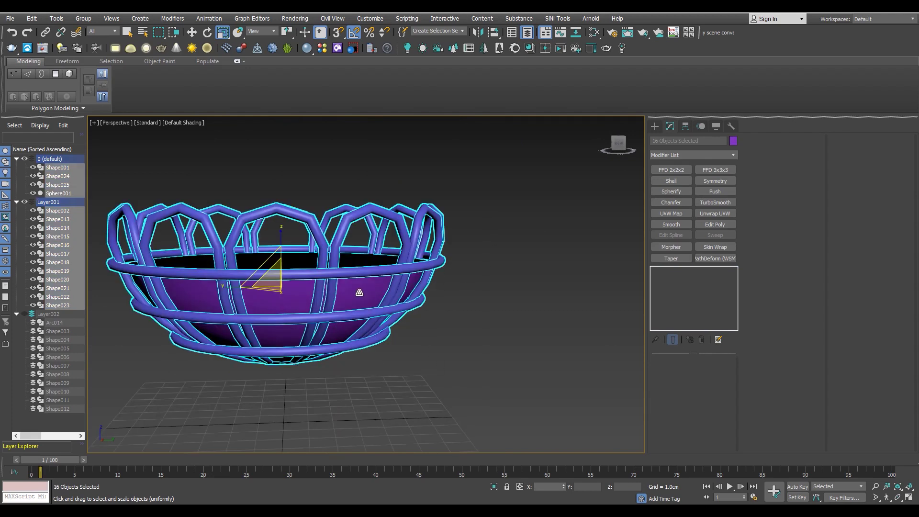
{"action": "left_click", "coordinate": [355, 293]}
{"action": "middle_click_drag", "start_coordinate": [351, 271], "coordinate": [357, 307], "text": "alt"}
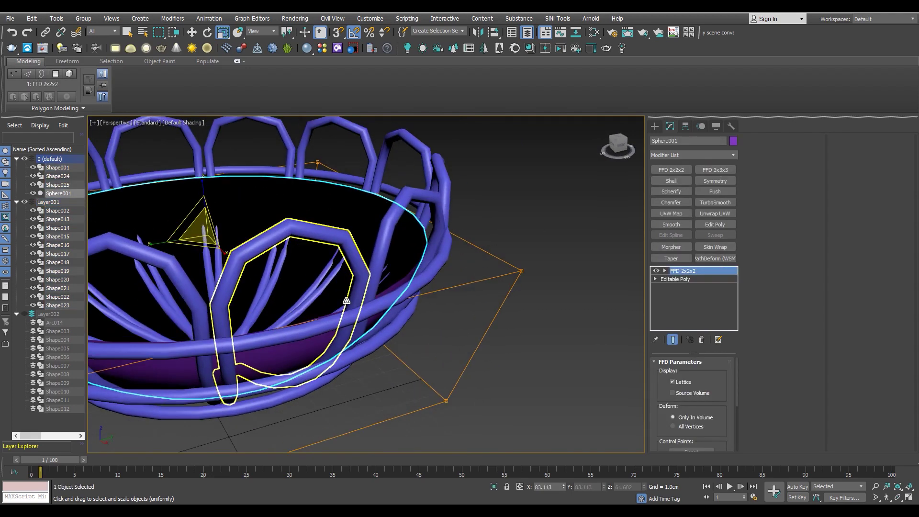
- Uniformly scale Sphere001's FFD 2x2x2 lattice until the bowl's rim sits level with the top ring
{"action": "key", "text": "F4"}
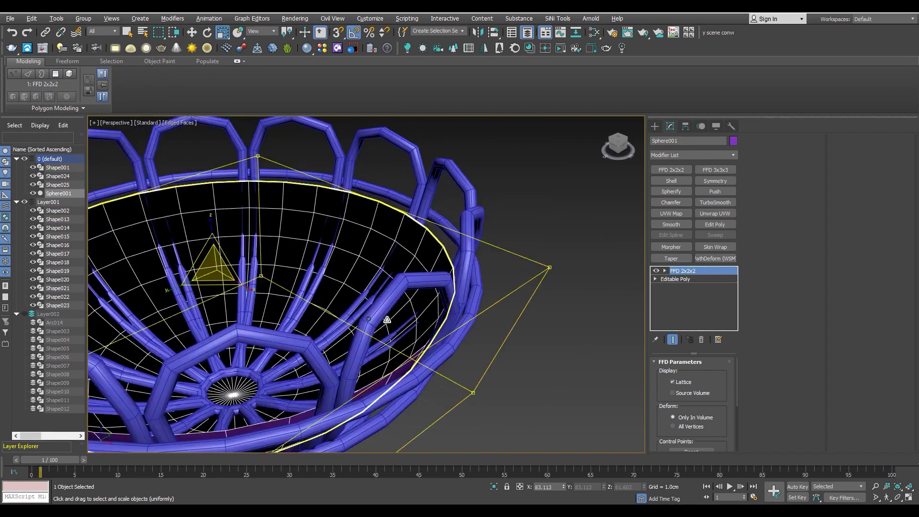
{"action": "mouse_move", "coordinate": [357, 306]}
{"action": "middle_mouse_down", "text": "alt"}
{"action": "mouse_move", "coordinate": [372, 301]}
{"action": "mouse_move", "coordinate": [359, 294]}
{"action": "mouse_move", "coordinate": [349, 304]}
{"action": "middle_mouse_up", "text": "alt"}
{"action": "left_click_drag", "start_coordinate": [232, 236], "coordinate": [229, 231]}
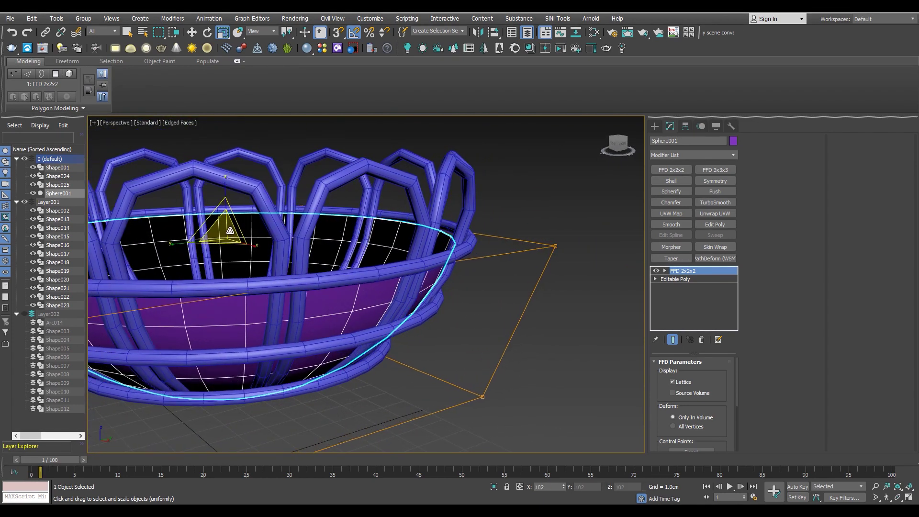
{"action": "middle_click_drag", "start_coordinate": [323, 309], "coordinate": [178, 250], "text": "alt"}
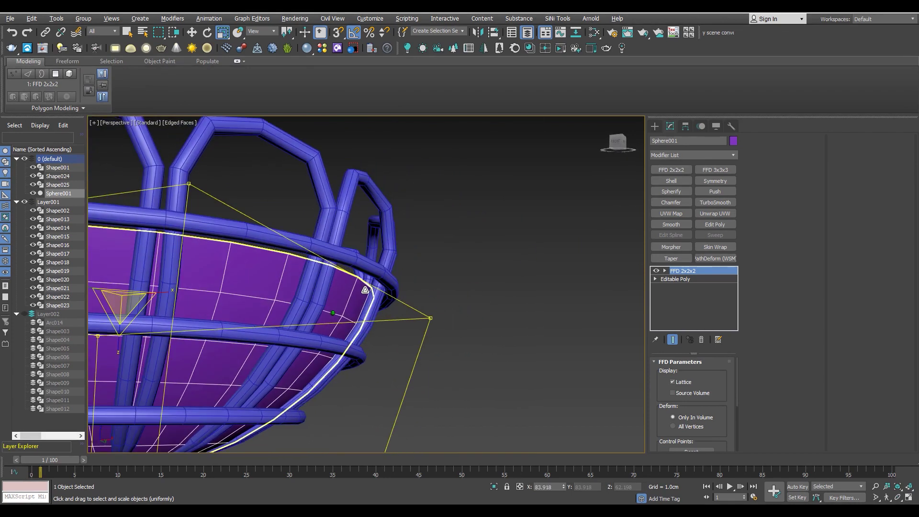
{"action": "left_click_drag", "start_coordinate": [151, 245], "coordinate": [152, 249]}
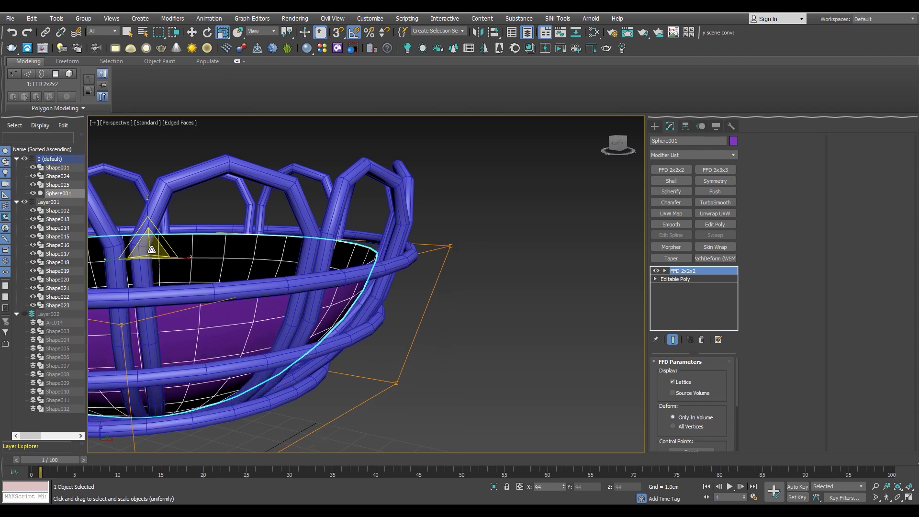
{"action": "middle_click_drag", "start_coordinate": [152, 249], "coordinate": [193, 268], "text": "alt"}
{"action": "scroll", "coordinate": [366, 285], "scroll_direction": "down", "scroll_amount": 5}
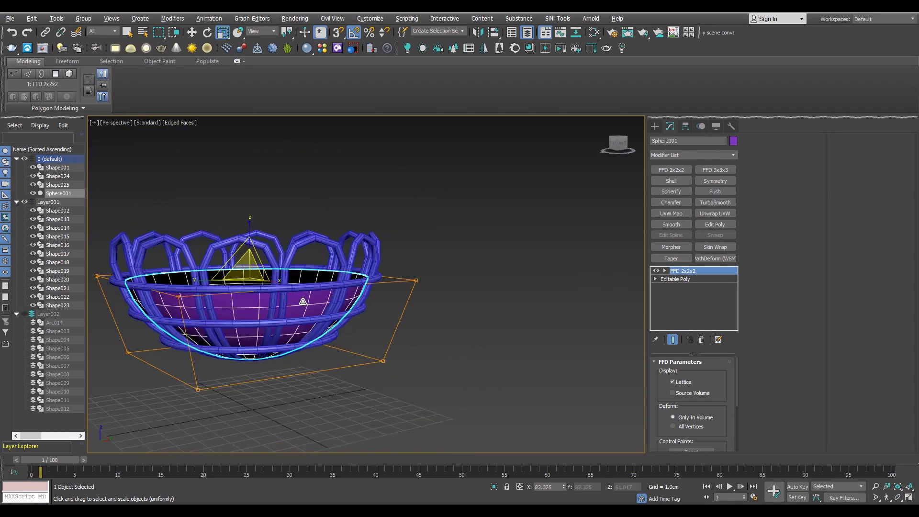
{"action": "middle_click_drag", "start_coordinate": [431, 335], "coordinate": [490, 398], "text": "alt"}
{"action": "left_click", "coordinate": [489, 398]}
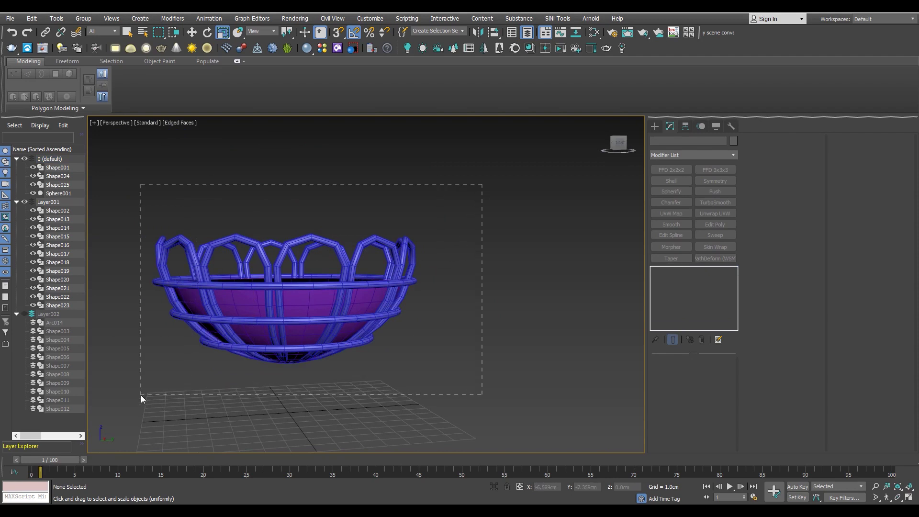
- Select all 16 basket objects, try a 25° X rotation in the Front view, then undo it
{"action": "left_click_drag", "start_coordinate": [140, 395], "coordinate": [143, 395]}
{"action": "key", "text": "alt+w"}
{"action": "key", "text": "alt+w"}
{"action": "key", "text": "e"}
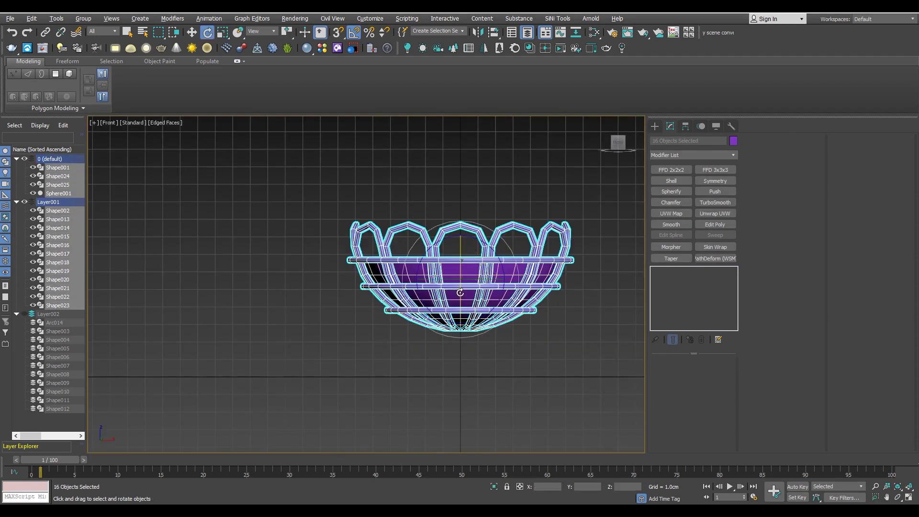
{"action": "left_click_drag", "start_coordinate": [461, 296], "coordinate": [461, 307]}
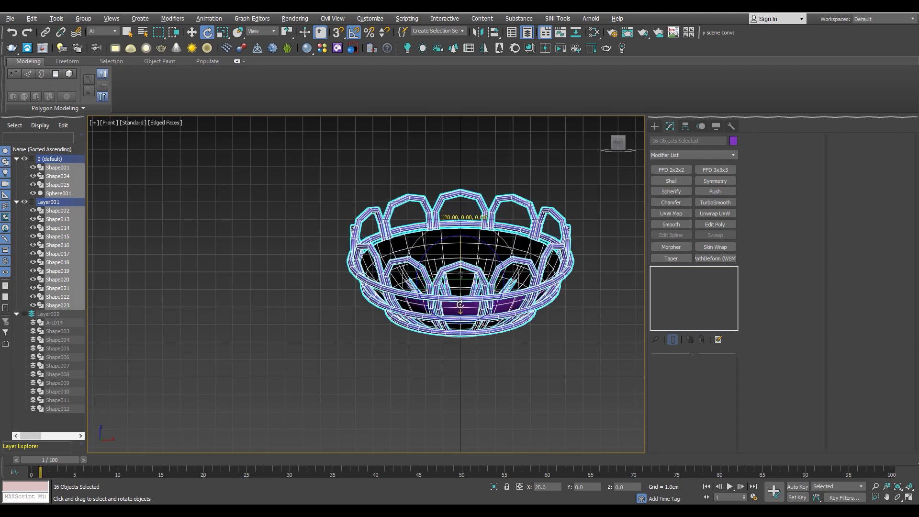
{"action": "key", "text": "F3"}
{"action": "key", "text": "z"}
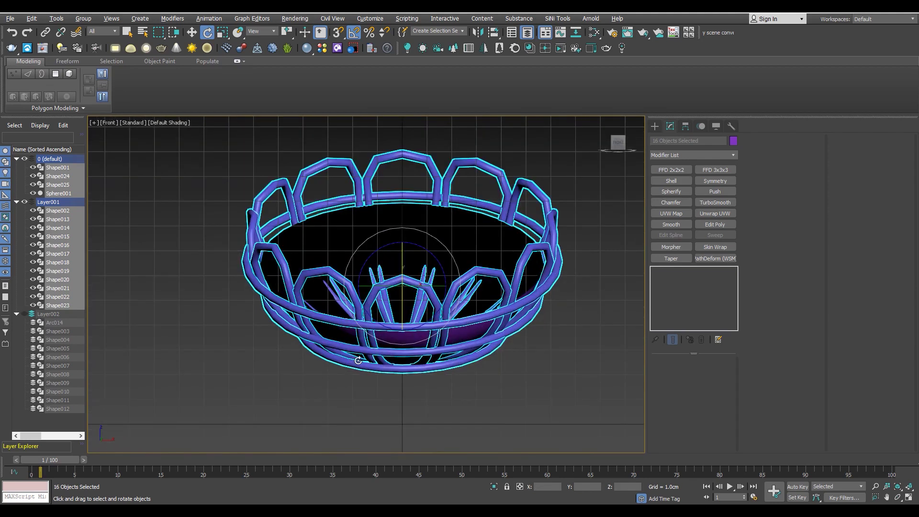
{"action": "scroll", "coordinate": [381, 378], "scroll_direction": "up", "scroll_amount": 1}
{"action": "scroll", "coordinate": [369, 356], "scroll_direction": "down", "scroll_amount": 1}
{"action": "scroll", "coordinate": [378, 352], "scroll_direction": "up", "scroll_amount": 1}
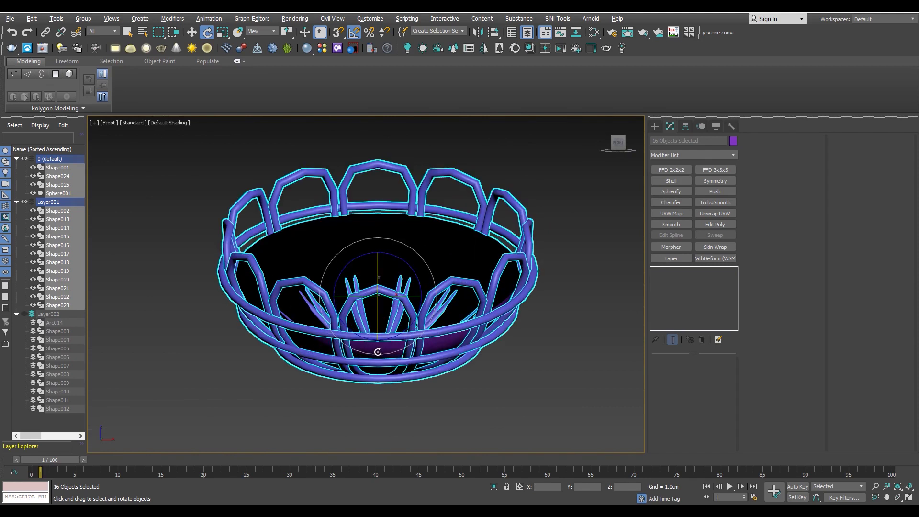
{"action": "key", "text": "ctrl+z"}
- Rotate the basket 35° about X and inspect it from the Back and Perspective views
{"action": "left_click_drag", "start_coordinate": [377, 324], "coordinate": [380, 338]}
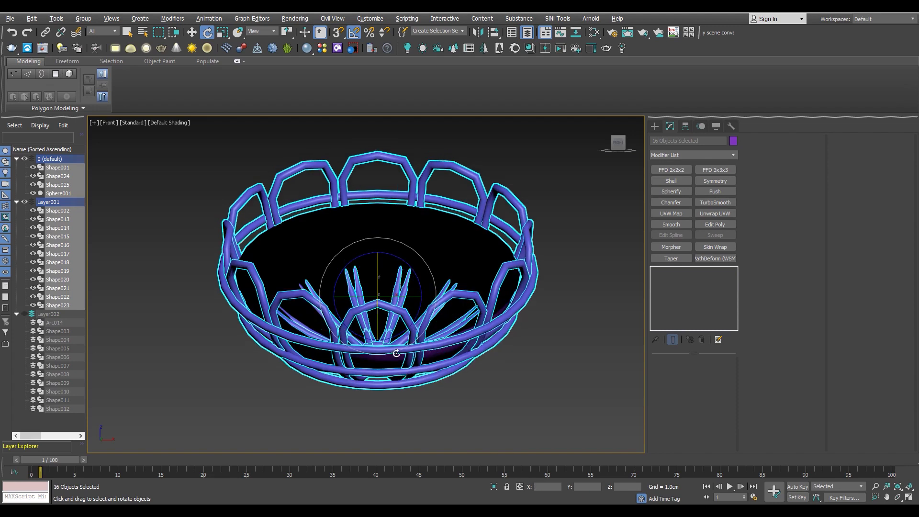
{"action": "key", "text": "alt+w"}
{"action": "key", "text": "alt+w"}
{"action": "scroll", "coordinate": [264, 381], "scroll_direction": "down", "scroll_amount": 3}
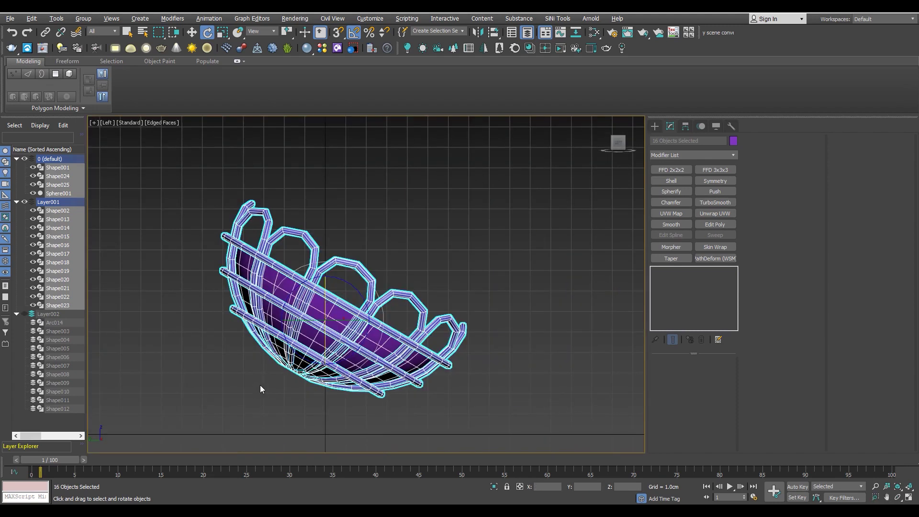
{"action": "key", "text": "alt+w"}
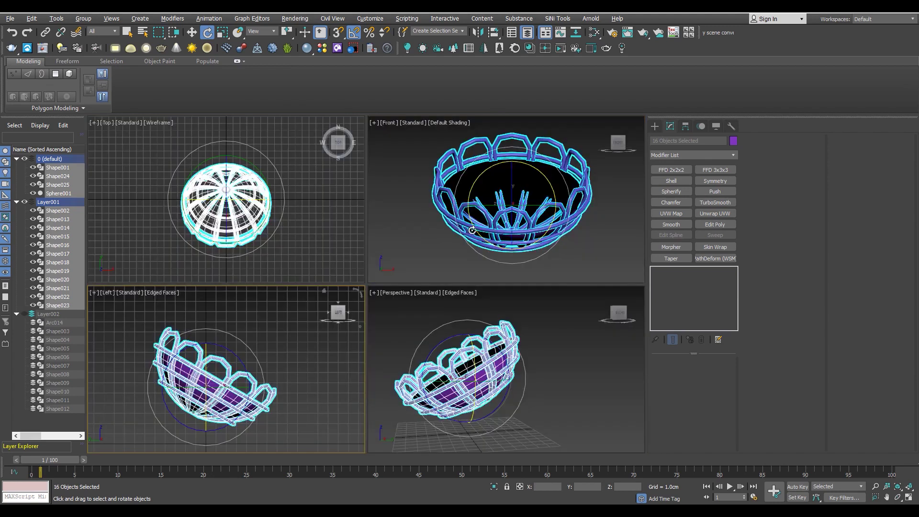
{"action": "key", "text": "alt+w"}
{"action": "left_click", "coordinate": [109, 123]}
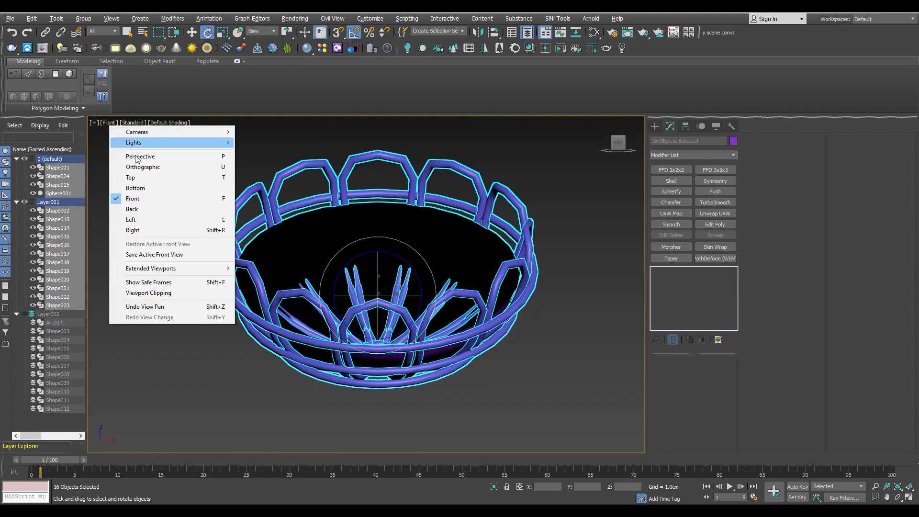
{"action": "left_click", "coordinate": [144, 208]}
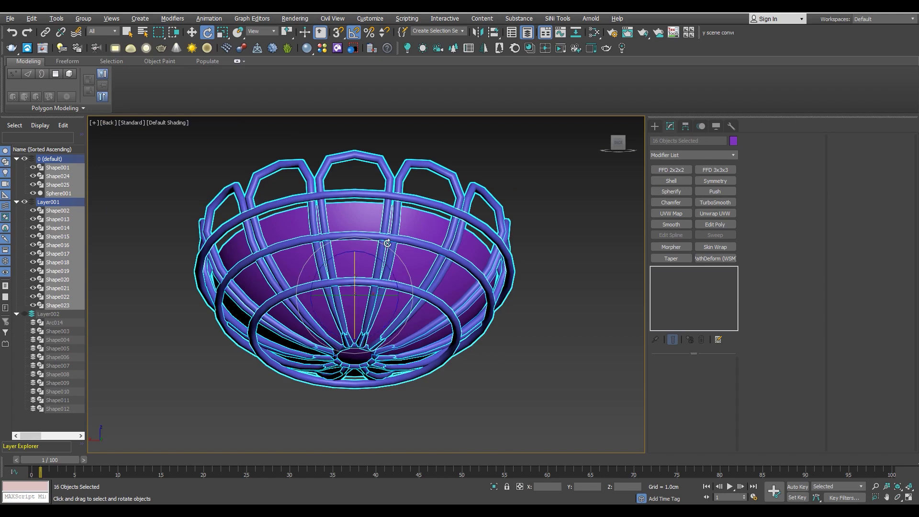
{"action": "key", "text": "alt+w"}
{"action": "key", "text": "alt+w"}
{"action": "middle_click_drag", "start_coordinate": [220, 307], "coordinate": [353, 314], "text": "alt"}
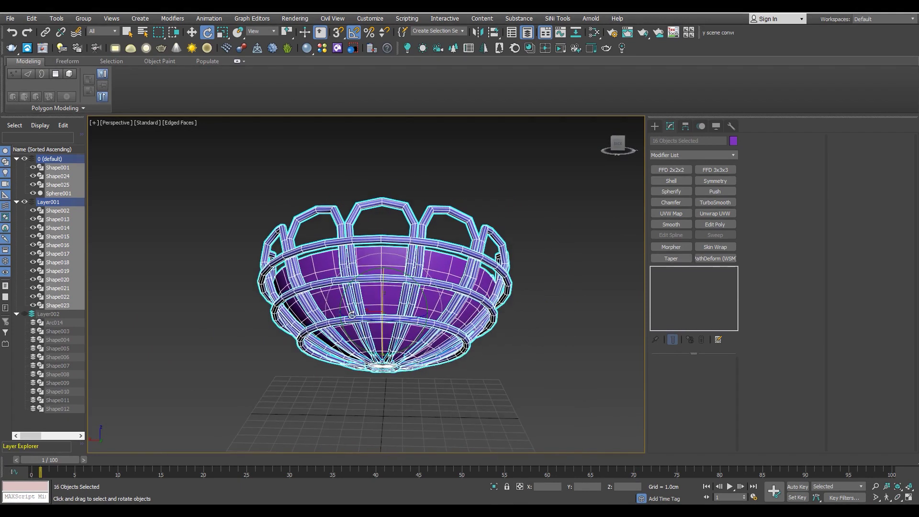
{"action": "scroll", "coordinate": [354, 314], "scroll_direction": "up", "scroll_amount": 3}
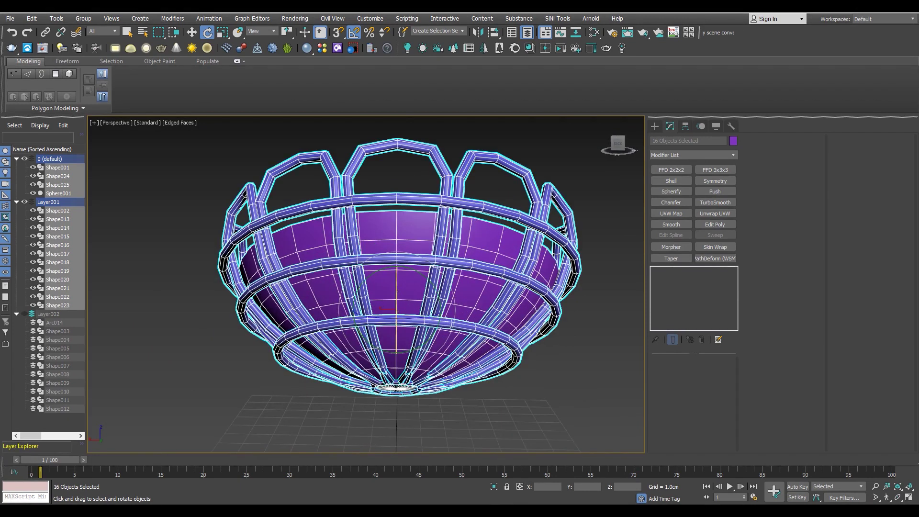
{"action": "left_click", "coordinate": [303, 410]}
- Restore the upright basket and maximize the Top view
{"action": "middle_click_drag", "start_coordinate": [311, 392], "coordinate": [310, 396], "text": "alt"}
{"action": "key", "text": "ctrl+a"}
{"action": "key", "text": "alt+w"}
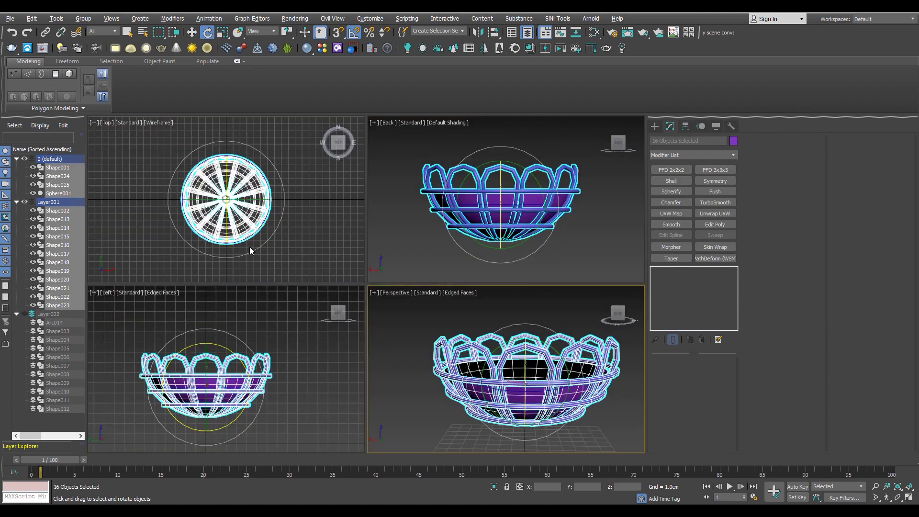
{"action": "right_click", "coordinate": [249, 246]}
{"action": "key", "text": "alt+w"}
{"action": "scroll", "coordinate": [352, 222], "scroll_direction": "up", "scroll_amount": 3}
- Select the Shape021 spoke and open its Editable Spline at Vertex level
{"action": "left_click", "coordinate": [553, 172]}
{"action": "scroll", "coordinate": [412, 158], "scroll_direction": "up", "scroll_amount": 2}
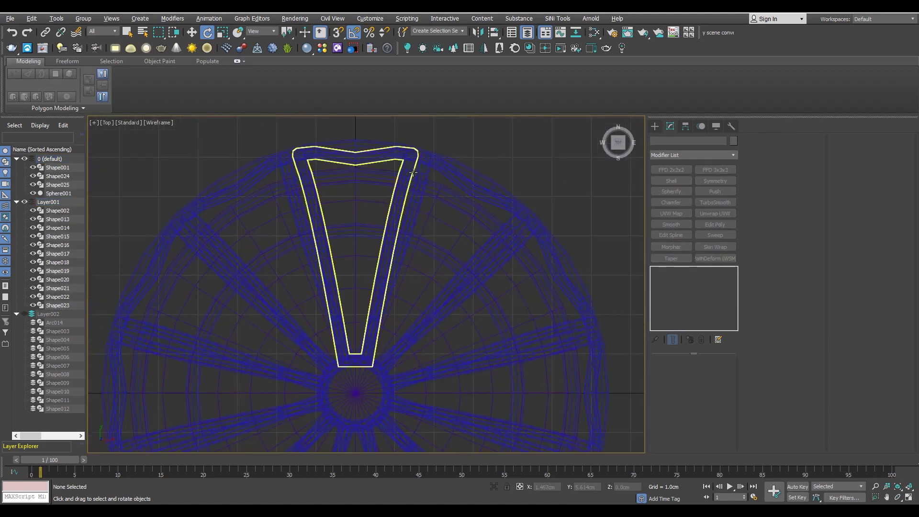
{"action": "key", "text": "F3"}
{"action": "left_click", "coordinate": [367, 335]}
{"action": "scroll", "coordinate": [357, 363], "scroll_direction": "up", "scroll_amount": 2}
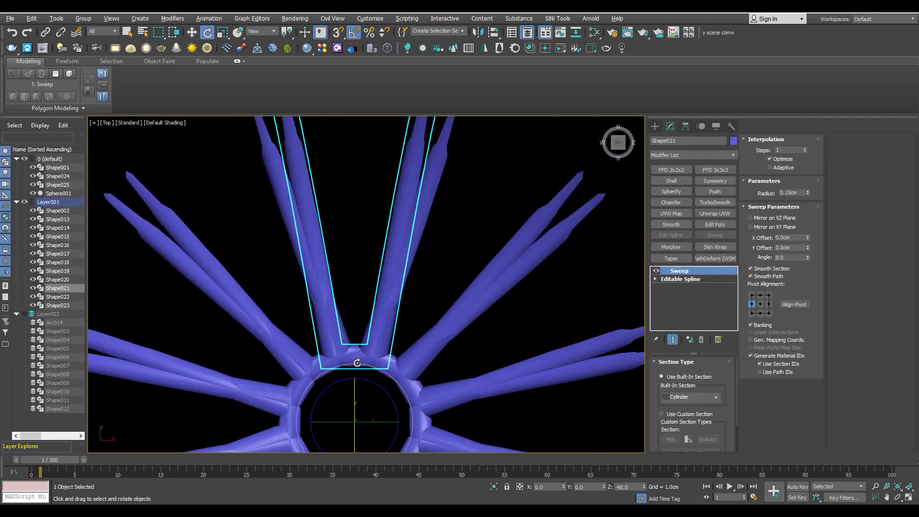
{"action": "left_click", "coordinate": [685, 281]}
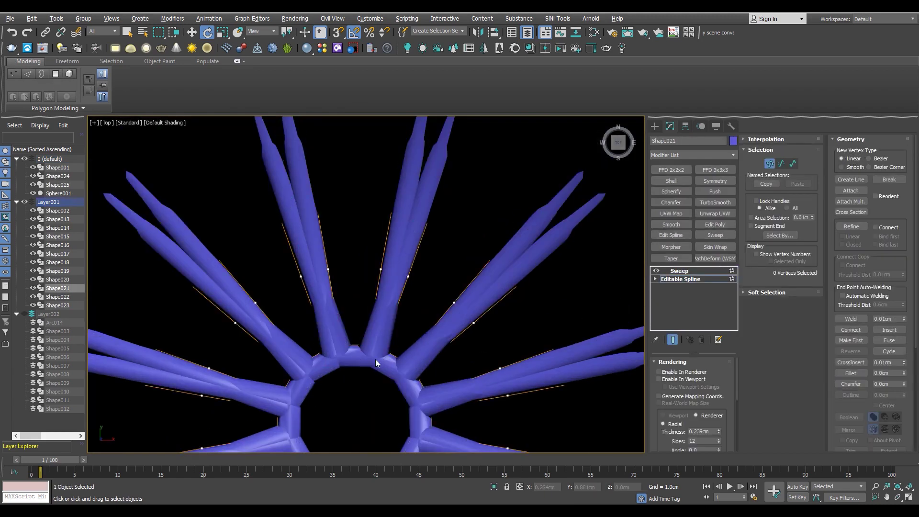
- Box-select the spoke's two bottom vertices and switch to Select and Scale
{"action": "key", "text": "F3"}
{"action": "scroll", "coordinate": [377, 360], "scroll_direction": "up", "scroll_amount": 2}
{"action": "left_click", "coordinate": [360, 331]}
{"action": "key", "text": "w"}
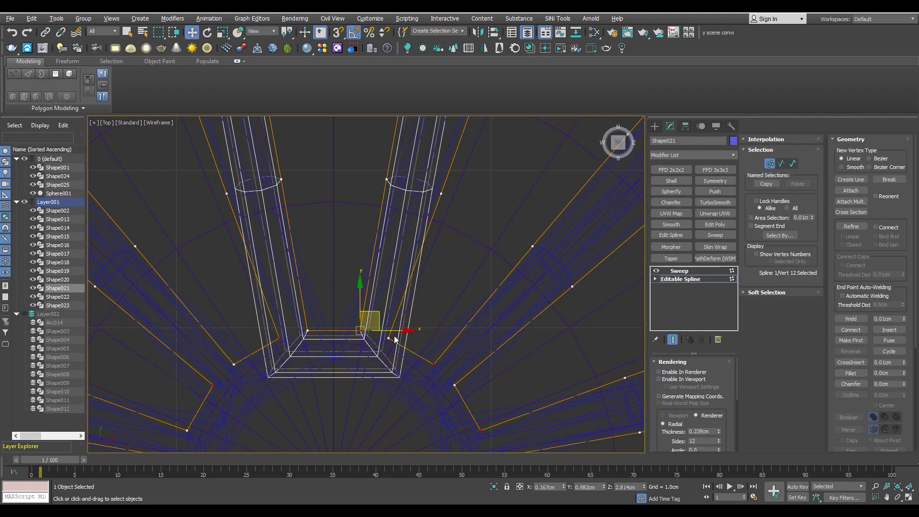
{"action": "mouse_move", "coordinate": [389, 331]}
{"action": "left_mouse_down"}
{"action": "mouse_move", "coordinate": [405, 329]}
{"action": "mouse_move", "coordinate": [315, 327]}
{"action": "left_mouse_up"}
{"action": "key", "text": "r"}
{"action": "key", "text": "F3"}
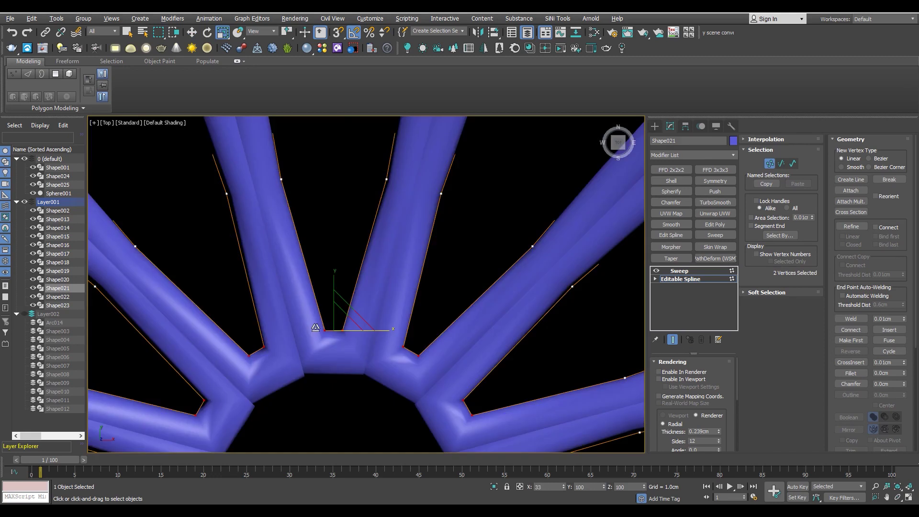
{"action": "key", "text": "F4"}
- Scale the spoke's upper vertex pair inward on X to 63%
{"action": "middle_click_drag", "start_coordinate": [361, 267], "coordinate": [369, 318]}
{"action": "key", "text": "F3"}
{"action": "left_click_drag", "start_coordinate": [491, 197], "coordinate": [283, 288]}
{"action": "key", "text": "F3"}
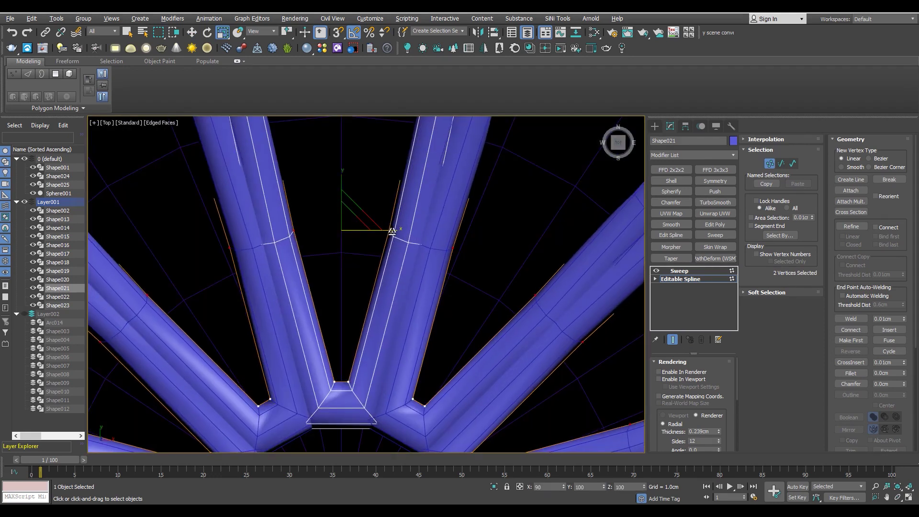
{"action": "left_click_drag", "start_coordinate": [392, 232], "coordinate": [375, 232]}
- Scale the spoke's bottom vertex pair on X to about 15% so they nearly meet
{"action": "key", "text": "F3"}
{"action": "mouse_move", "coordinate": [483, 339]}
{"action": "left_mouse_down"}
{"action": "mouse_move", "coordinate": [410, 394]}
{"action": "mouse_move", "coordinate": [321, 393]}
{"action": "left_mouse_up"}
{"action": "key", "text": "F3"}
{"action": "left_click_drag", "start_coordinate": [395, 379], "coordinate": [187, 378]}
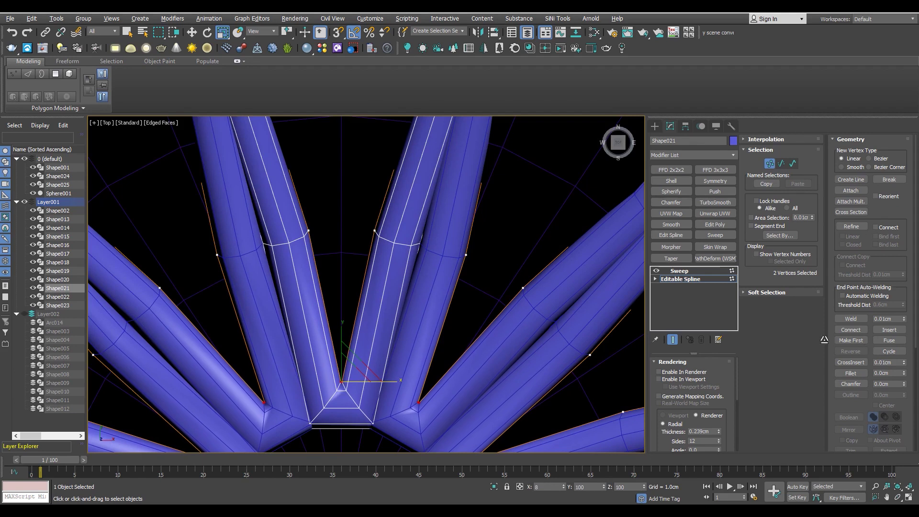
{"action": "scroll", "coordinate": [566, 386], "scroll_direction": "down", "scroll_amount": 3}
{"action": "scroll", "coordinate": [496, 262], "scroll_direction": "up", "scroll_amount": 5}
{"action": "key", "text": "F3"}
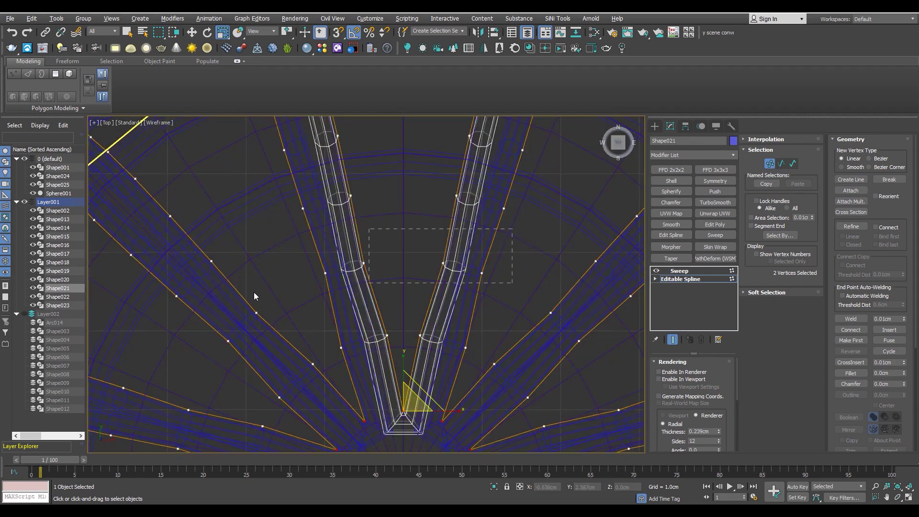
- Narrow the selected spoke vertices slightly further inward, checking in the Perspective view
{"action": "key", "text": "alt+w"}
{"action": "key", "text": "alt+w"}
{"action": "scroll", "coordinate": [344, 409], "scroll_direction": "up", "scroll_amount": 3}
{"action": "key", "text": "F3"}
{"action": "key", "text": "F3"}
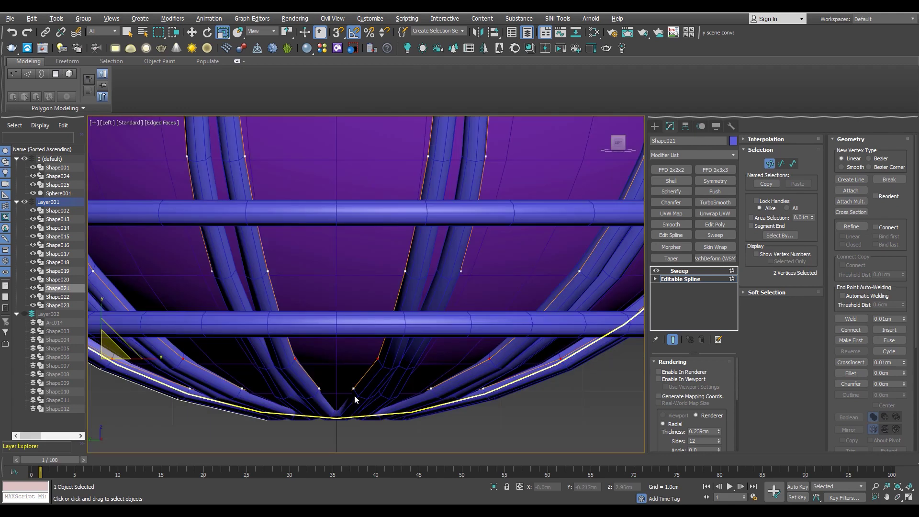
{"action": "scroll", "coordinate": [390, 386], "scroll_direction": "down", "scroll_amount": 3}
{"action": "key", "text": "alt+w"}
{"action": "key", "text": "alt+w"}
{"action": "scroll", "coordinate": [427, 399], "scroll_direction": "up", "scroll_amount": 3}
{"action": "middle_click_drag", "start_coordinate": [427, 399], "coordinate": [436, 345], "text": "alt"}
{"action": "scroll", "coordinate": [444, 331], "scroll_direction": "up", "scroll_amount": 5}
{"action": "left_click_drag", "start_coordinate": [445, 315], "coordinate": [440, 317]}
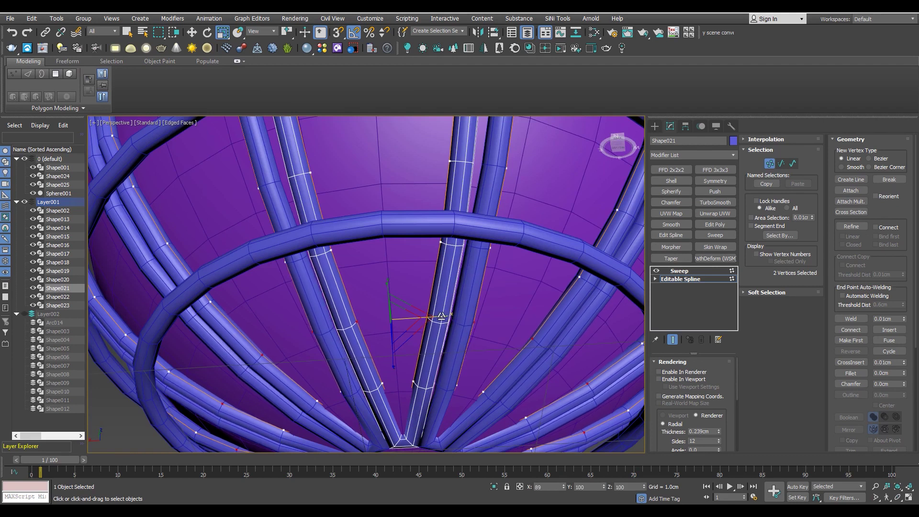
{"action": "scroll", "coordinate": [445, 309], "scroll_direction": "down", "scroll_amount": 5}
{"action": "middle_click_drag", "start_coordinate": [444, 309], "coordinate": [446, 282], "text": "alt"}
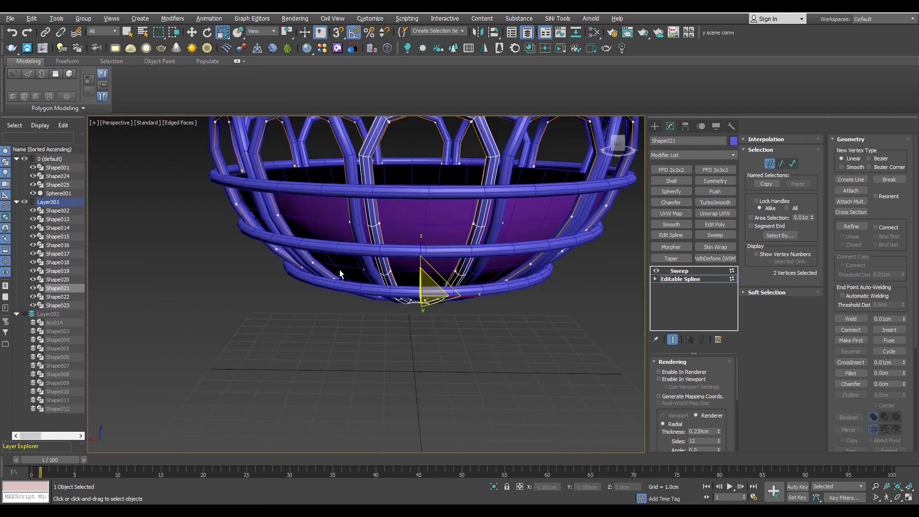
- Review the tapered V-shaped spoke in the Top and Perspective views
{"action": "key", "text": "t"}
{"action": "middle_click_drag", "start_coordinate": [394, 233], "coordinate": [326, 278]}
{"action": "scroll", "coordinate": [364, 287], "scroll_direction": "up", "scroll_amount": 2}
{"action": "scroll", "coordinate": [380, 335], "scroll_direction": "up", "scroll_amount": 2}
{"action": "key", "text": "F3"}
{"action": "scroll", "coordinate": [364, 294], "scroll_direction": "down", "scroll_amount": 2}
{"action": "scroll", "coordinate": [364, 293], "scroll_direction": "down", "scroll_amount": 3}
{"action": "key", "text": "alt+w"}
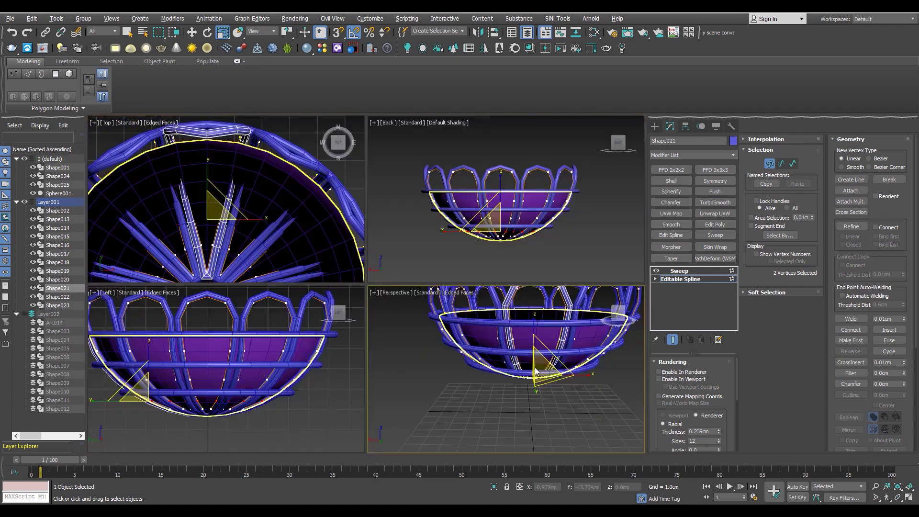
{"action": "key", "text": "alt+w"}
{"action": "middle_click_drag", "start_coordinate": [536, 371], "coordinate": [423, 303], "text": "alt"}
- Select the bottom ring at its spline's top level and hide Sphere001 in the Layer Explorer
{"action": "left_click", "coordinate": [428, 304]}
{"action": "scroll", "coordinate": [423, 303], "scroll_direction": "up", "scroll_amount": 2}
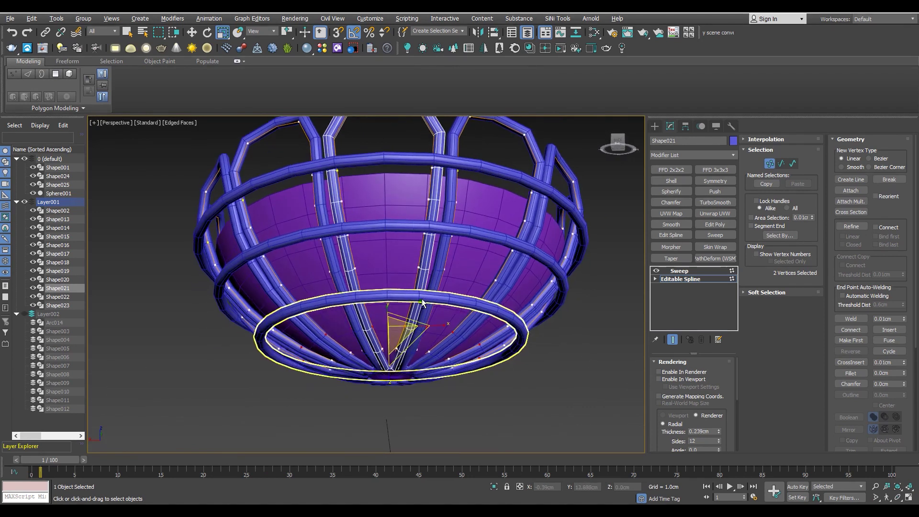
{"action": "scroll", "coordinate": [422, 302], "scroll_direction": "down", "scroll_amount": 1}
{"action": "key", "text": "l"}
{"action": "key", "text": "F3"}
{"action": "scroll", "coordinate": [214, 359], "scroll_direction": "up", "scroll_amount": 3}
{"action": "key", "text": "F3"}
{"action": "key", "text": "F3"}
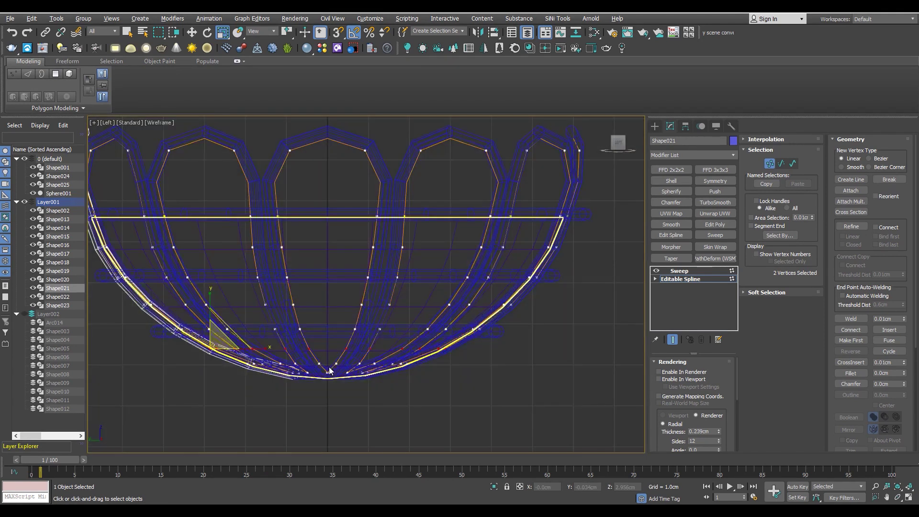
{"action": "left_click", "coordinate": [675, 281]}
{"action": "key", "text": "F3"}
{"action": "left_click", "coordinate": [33, 194]}
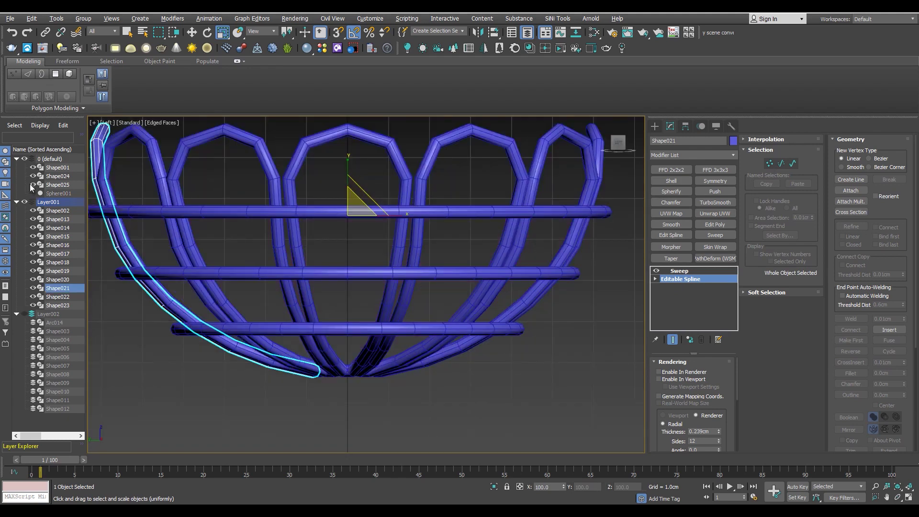
- Hide the rings and select the middle loop, then undo until the bowl and rings reappear
{"action": "left_click_drag", "start_coordinate": [33, 185], "coordinate": [34, 167]}
{"action": "left_click", "coordinate": [378, 331]}
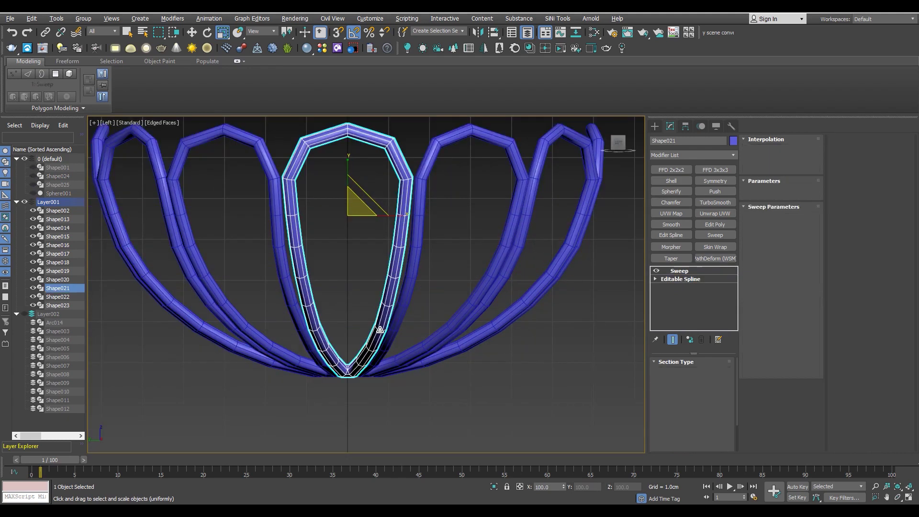
{"action": "scroll", "coordinate": [386, 341], "scroll_direction": "up", "scroll_amount": 4}
{"action": "left_click", "coordinate": [694, 279]}
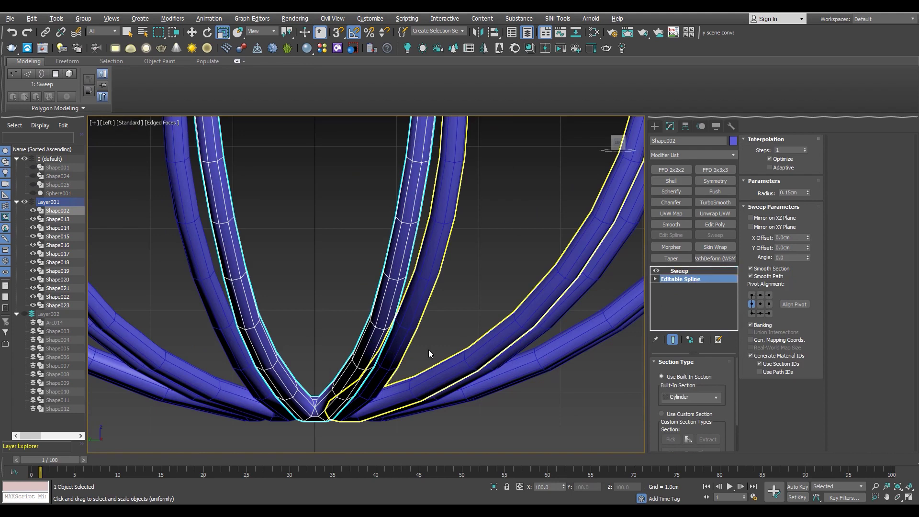
{"action": "key", "text": "ctrl+z"}
{"action": "key", "text": "ctrl+z"}
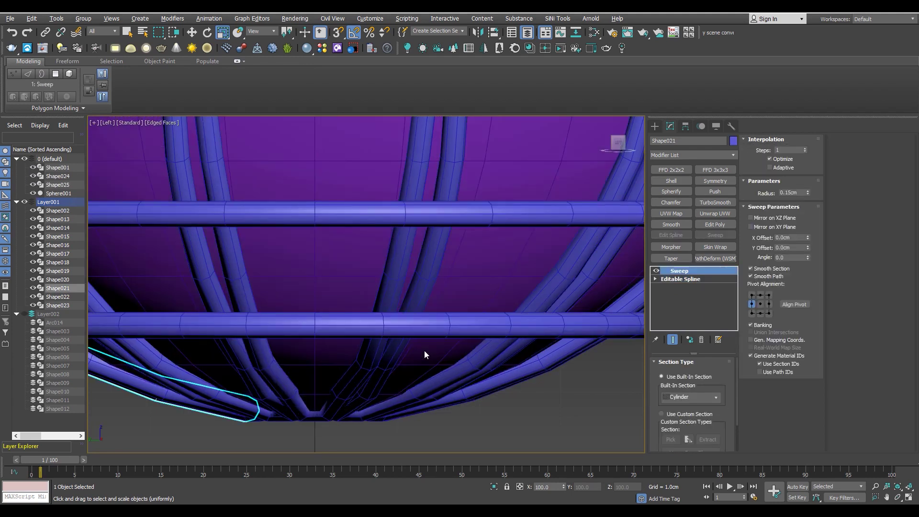
{"action": "key", "text": "ctrl+z"}
{"action": "scroll", "coordinate": [424, 354], "scroll_direction": "down", "scroll_amount": 4}
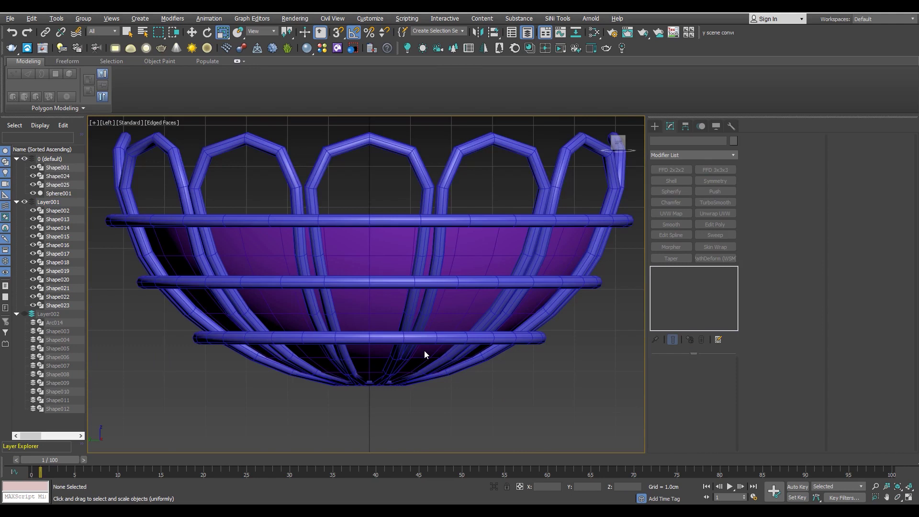
{"action": "key", "text": "ctrl+z"}
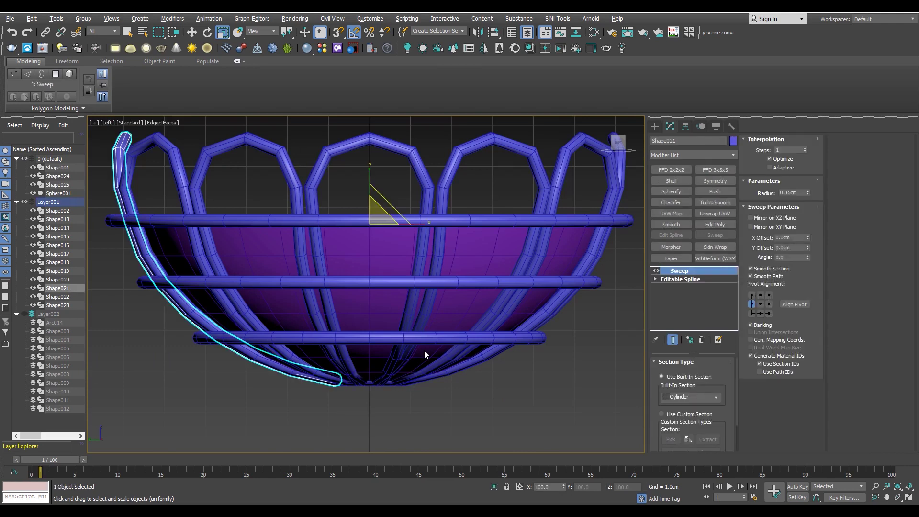
- Select the central loop Shape002 at vertex level in wireframe view
{"action": "left_click", "coordinate": [421, 346]}
{"action": "left_click", "coordinate": [408, 313]}
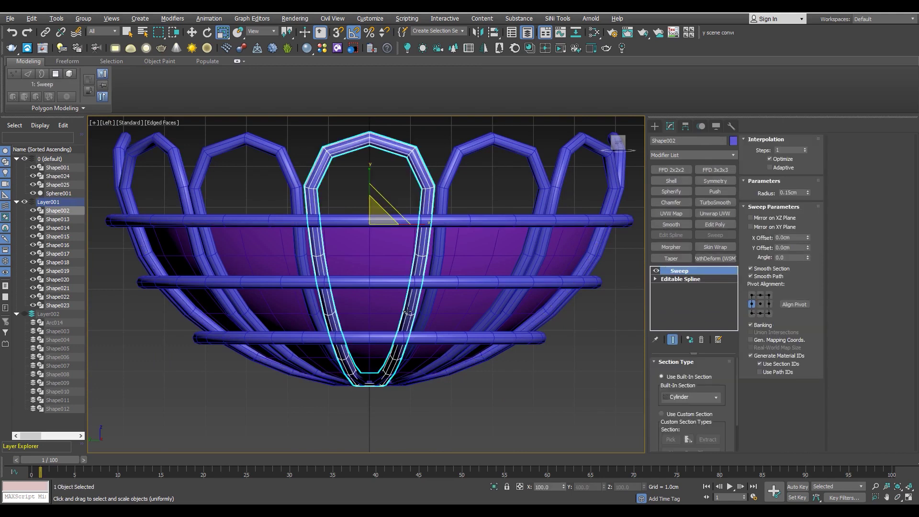
{"action": "key", "text": "1"}
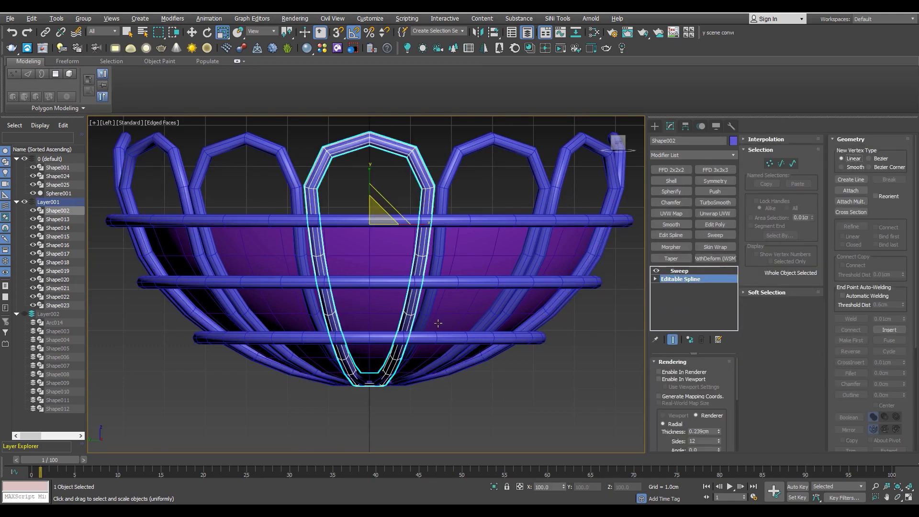
{"action": "scroll", "coordinate": [481, 327], "scroll_direction": "up", "scroll_amount": 5}
{"action": "key", "text": "F3"}
- Try FFD 2x2x2 on the central loop, remove it, and apply it again
{"action": "left_click", "coordinate": [672, 170]}
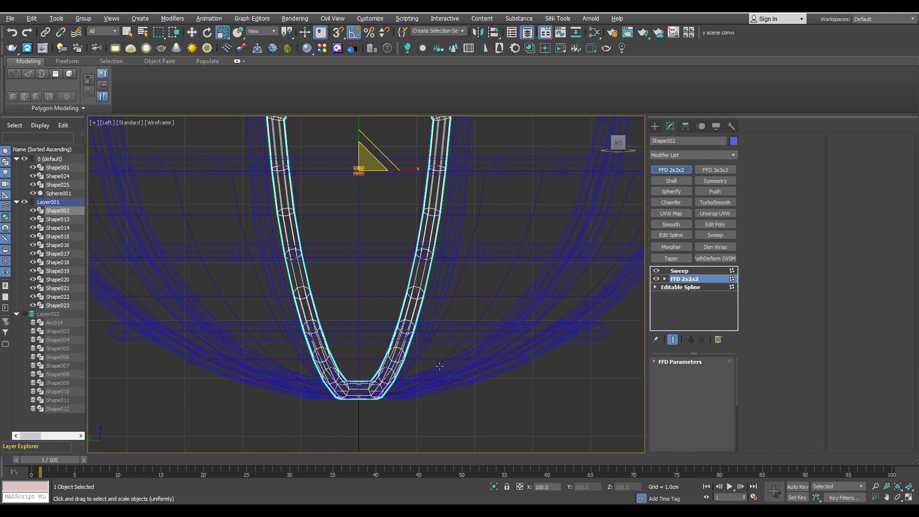
{"action": "scroll", "coordinate": [406, 387], "scroll_direction": "down", "scroll_amount": 3}
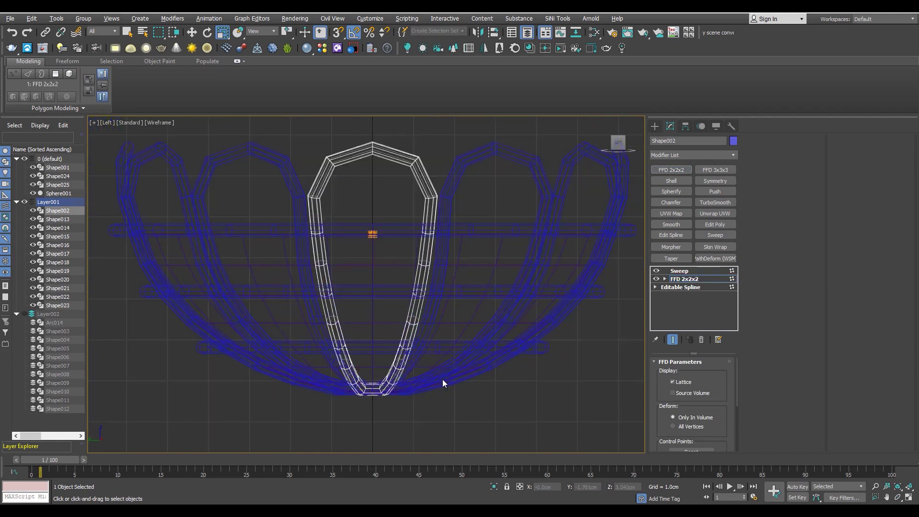
{"action": "key", "text": "ctrl+z"}
{"action": "left_click", "coordinate": [685, 280]}
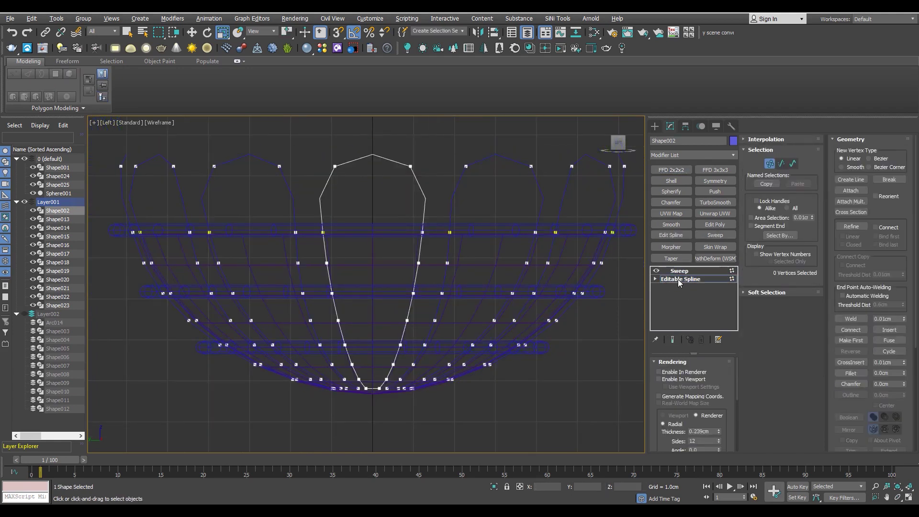
{"action": "left_click", "coordinate": [678, 280]}
{"action": "left_click", "coordinate": [680, 169]}
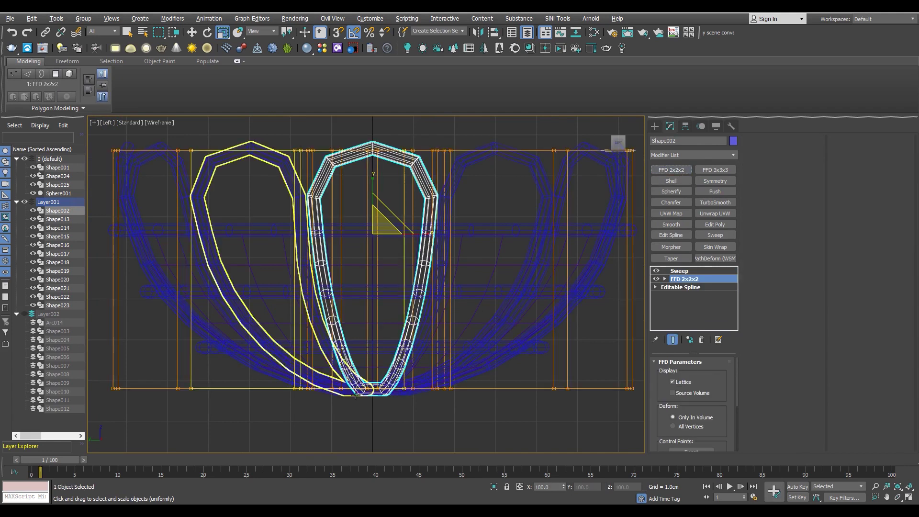
{"action": "scroll", "coordinate": [394, 404], "scroll_direction": "up", "scroll_amount": 3}
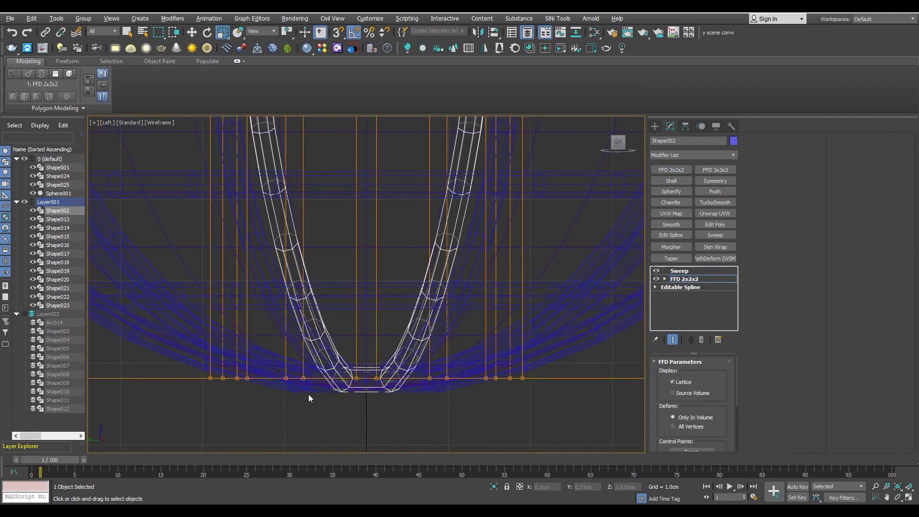
- Reselect the central loop, review its lattice shaded, then undo and delete FFD 2x2x2
{"action": "left_click_drag", "start_coordinate": [260, 440], "coordinate": [372, 402]}
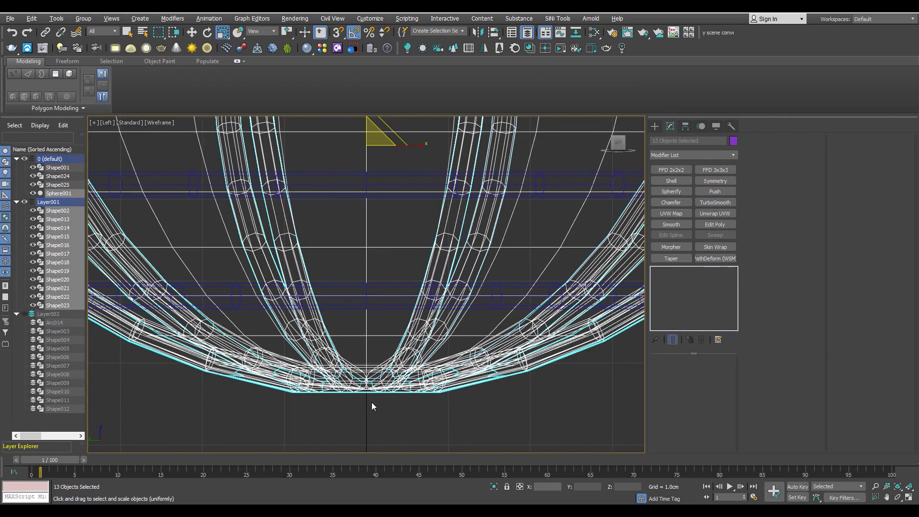
{"action": "left_click", "coordinate": [373, 401]}
{"action": "left_click", "coordinate": [684, 278]}
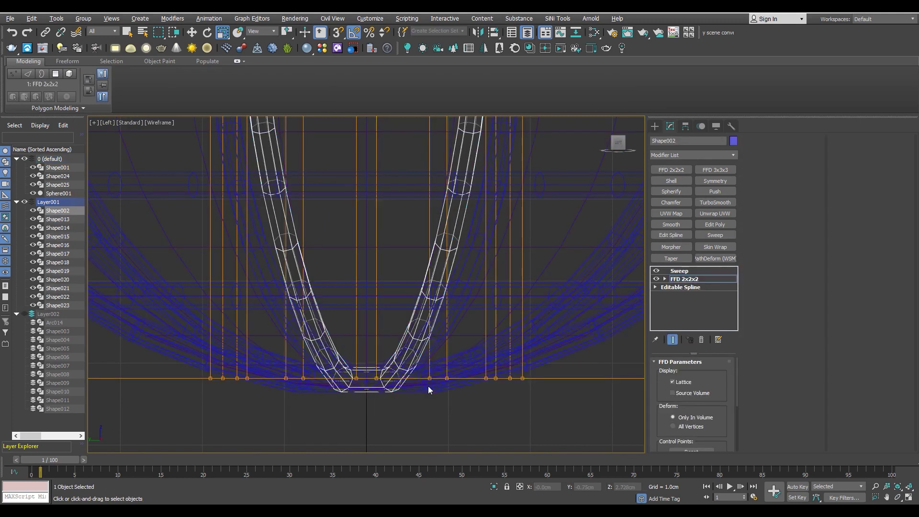
{"action": "scroll", "coordinate": [316, 373], "scroll_direction": "down", "scroll_amount": 3}
{"action": "scroll", "coordinate": [369, 376], "scroll_direction": "up", "scroll_amount": 5}
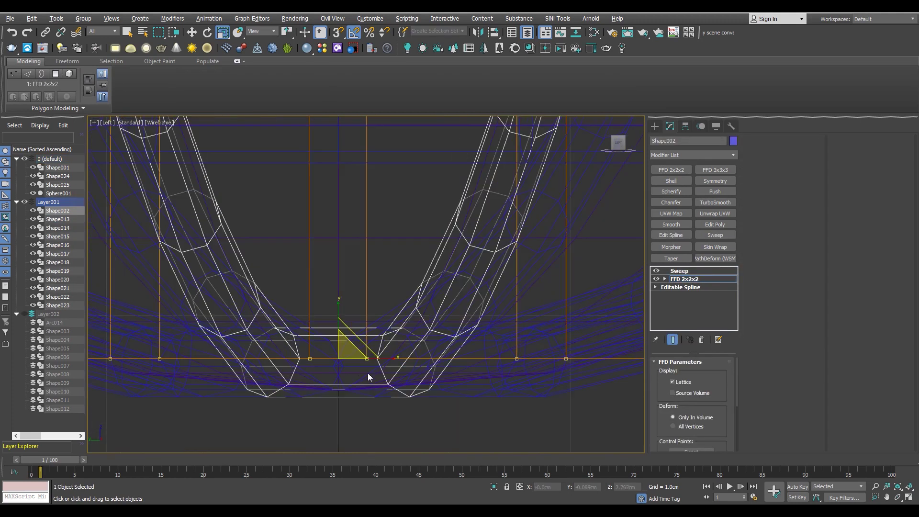
{"action": "scroll", "coordinate": [378, 364], "scroll_direction": "up", "scroll_amount": 3}
{"action": "key", "text": "F3"}
{"action": "scroll", "coordinate": [381, 358], "scroll_direction": "down", "scroll_amount": 2}
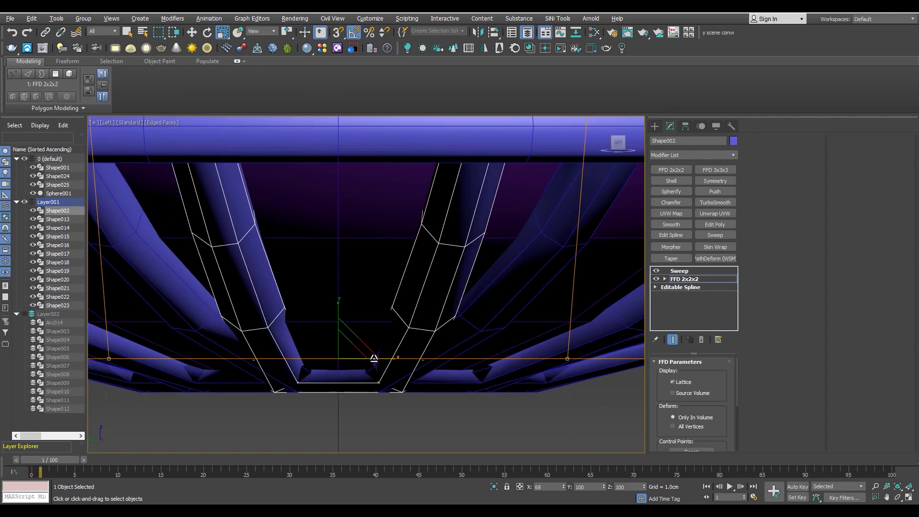
{"action": "scroll", "coordinate": [383, 357], "scroll_direction": "down", "scroll_amount": 5}
{"action": "key", "text": "ctrl+z"}
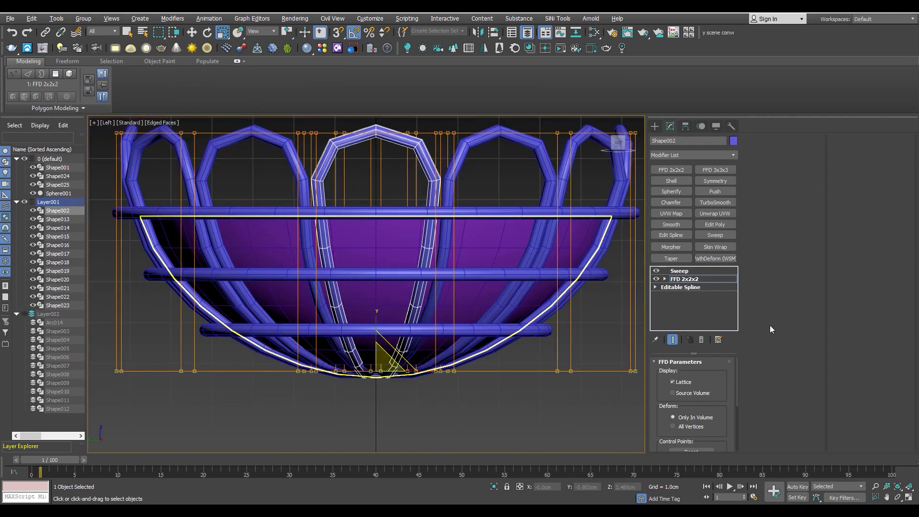
{"action": "left_click", "coordinate": [702, 340]}
{"action": "left_click", "coordinate": [685, 279]}
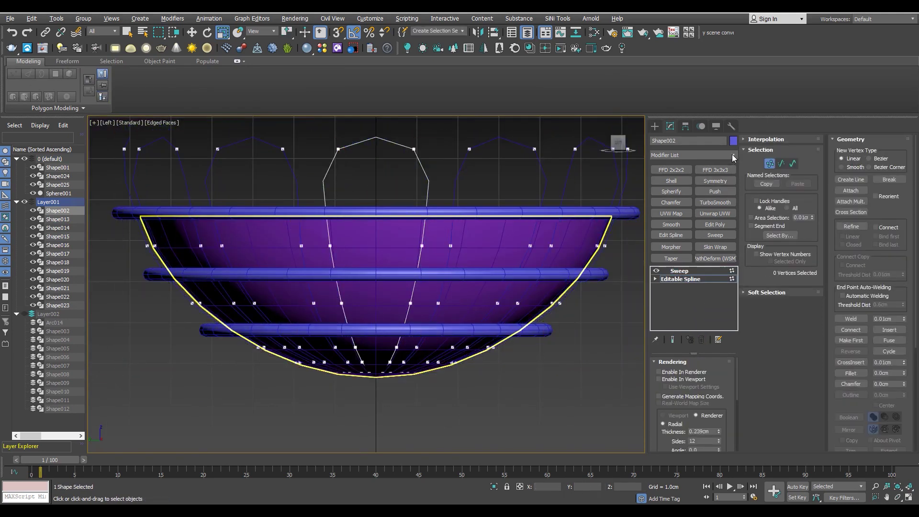
{"action": "left_click", "coordinate": [731, 154]}
{"action": "key", "text": "r"}
{"action": "left_click", "coordinate": [731, 151]}
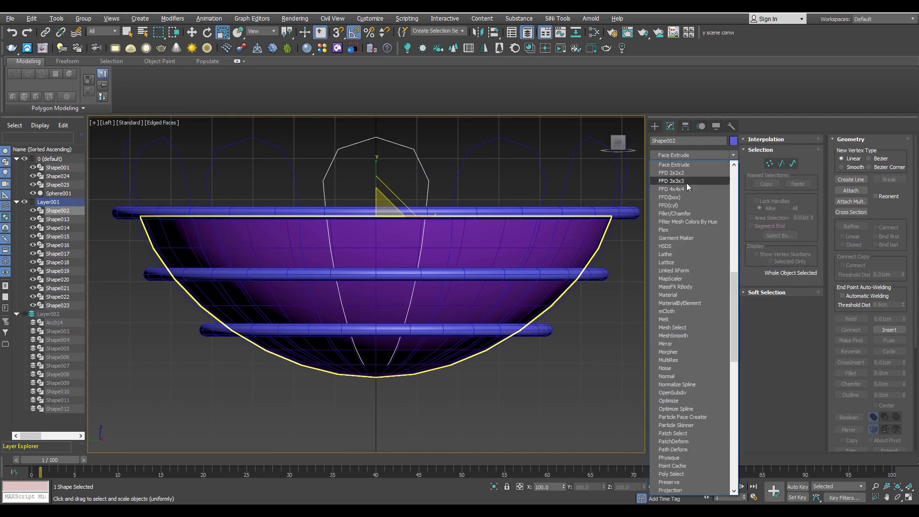
{"action": "left_click", "coordinate": [686, 184]}
{"action": "key", "text": "q"}
{"action": "scroll", "coordinate": [378, 379], "scroll_direction": "up", "scroll_amount": 5}
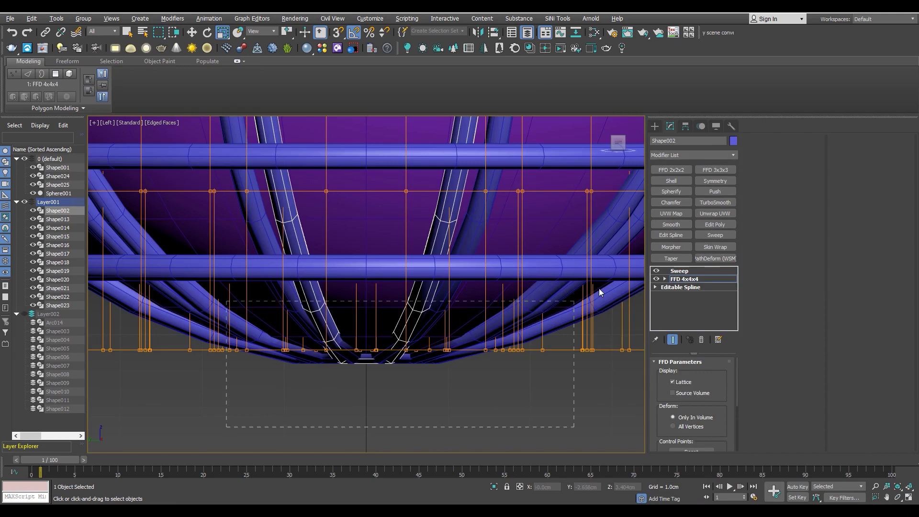
{"action": "scroll", "coordinate": [390, 364], "scroll_direction": "up", "scroll_amount": 3}
{"action": "scroll", "coordinate": [387, 351], "scroll_direction": "up", "scroll_amount": 3}
{"action": "left_click_drag", "start_coordinate": [389, 331], "coordinate": [160, 327]}
{"action": "scroll", "coordinate": [318, 318], "scroll_direction": "down", "scroll_amount": 3}
{"action": "scroll", "coordinate": [331, 300], "scroll_direction": "down", "scroll_amount": 2}
{"action": "scroll", "coordinate": [338, 303], "scroll_direction": "up", "scroll_amount": 3}
{"action": "scroll", "coordinate": [370, 276], "scroll_direction": "down", "scroll_amount": 3}
{"action": "scroll", "coordinate": [367, 261], "scroll_direction": "up", "scroll_amount": 3}
{"action": "left_click_drag", "start_coordinate": [367, 261], "coordinate": [383, 263]}
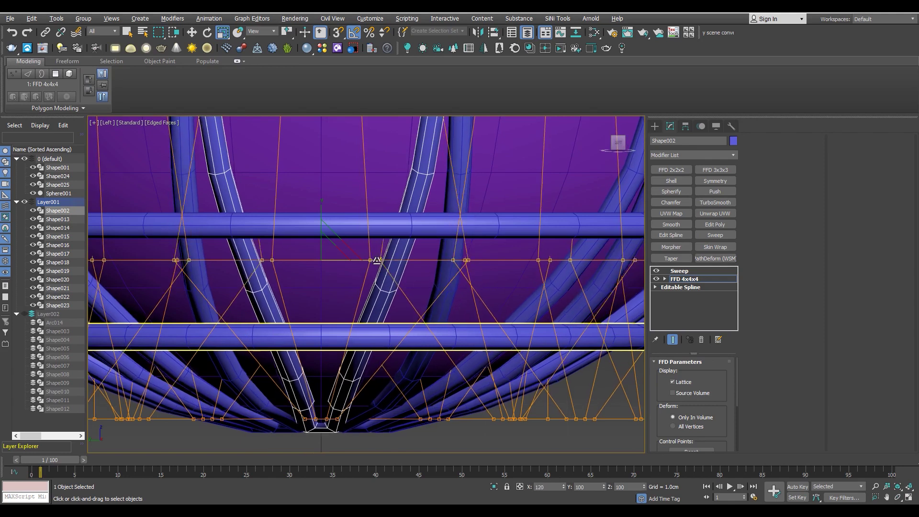
{"action": "key", "text": "ctrl+z"}
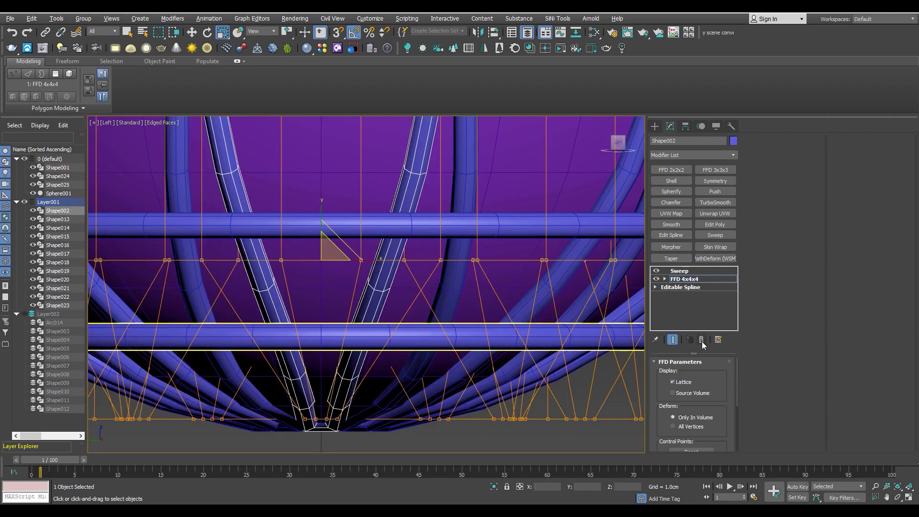
{"action": "left_click", "coordinate": [702, 340]}
{"action": "left_click", "coordinate": [691, 280]}
{"action": "key", "text": "1"}
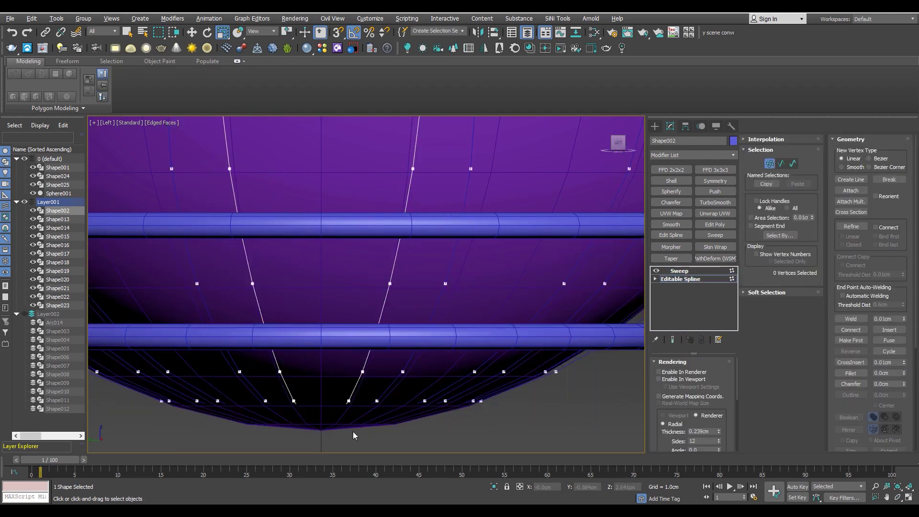
- Scale Shape002's bottom vertex pair inward on X to 75%
{"action": "scroll", "coordinate": [353, 435], "scroll_direction": "down", "scroll_amount": 2}
{"action": "key", "text": "F3"}
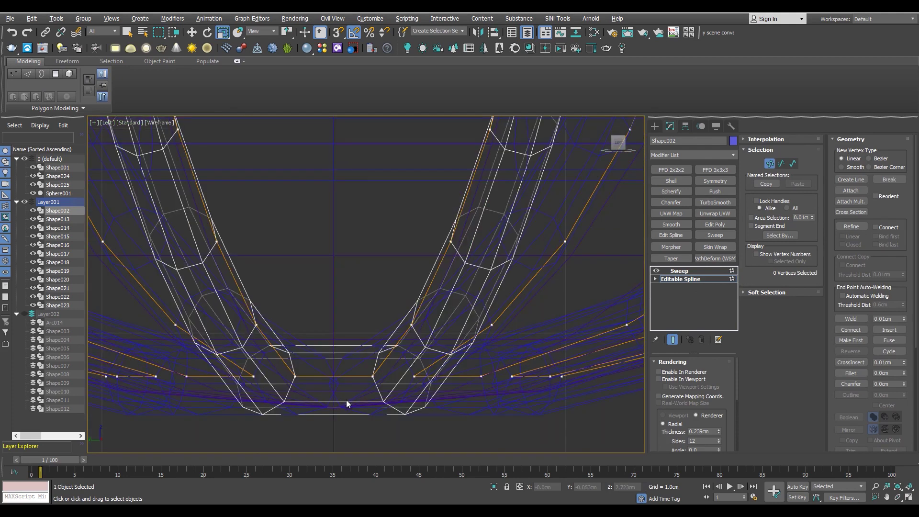
{"action": "left_click_drag", "start_coordinate": [385, 376], "coordinate": [232, 349]}
{"action": "key", "text": "F3"}
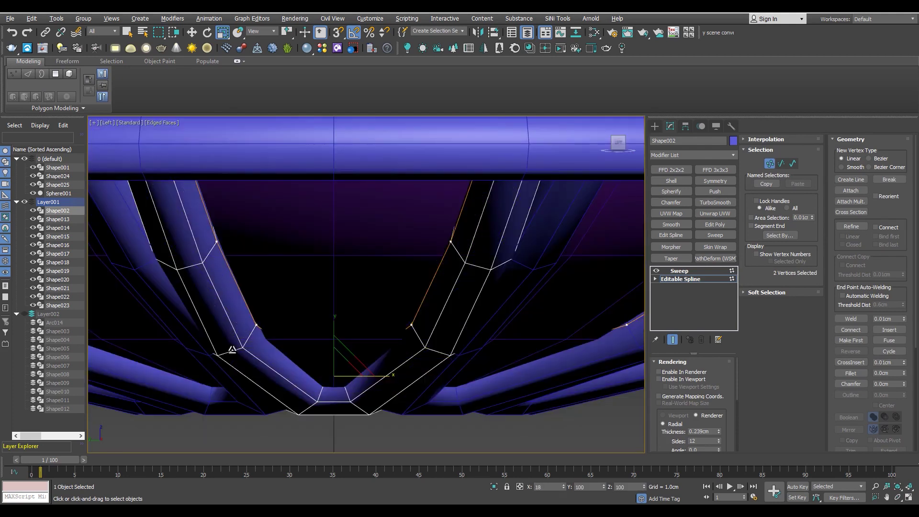
{"action": "key", "text": "F3"}
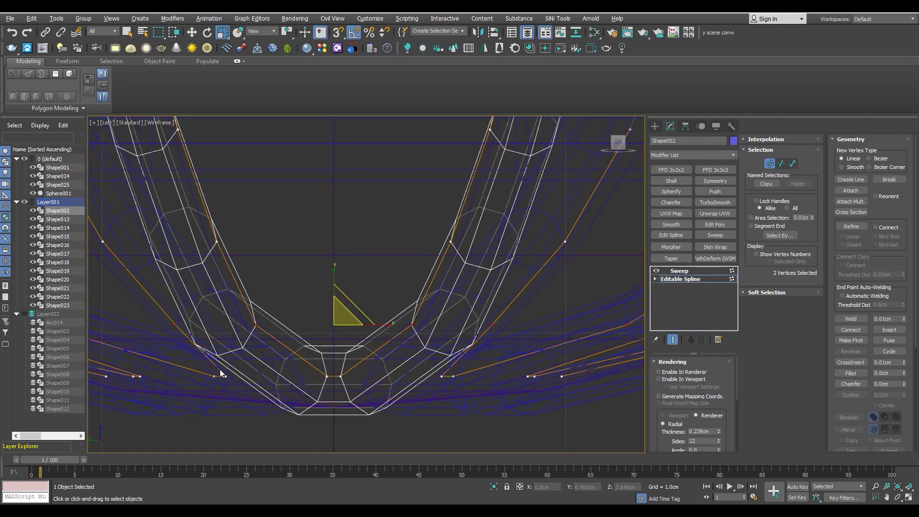
{"action": "key", "text": "F3"}
{"action": "left_click_drag", "start_coordinate": [386, 325], "coordinate": [378, 325]}
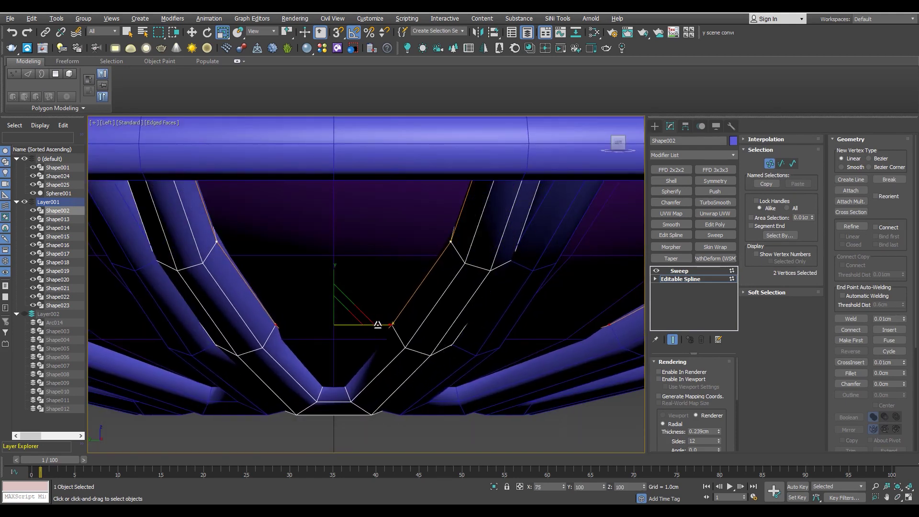
- Scale the vertex pair higher up the loop inward on X to 90%
{"action": "scroll", "coordinate": [457, 269], "scroll_direction": "down", "scroll_amount": 3}
{"action": "key", "text": "F3"}
{"action": "left_click_drag", "start_coordinate": [256, 291], "coordinate": [257, 290]}
{"action": "key", "text": "F3"}
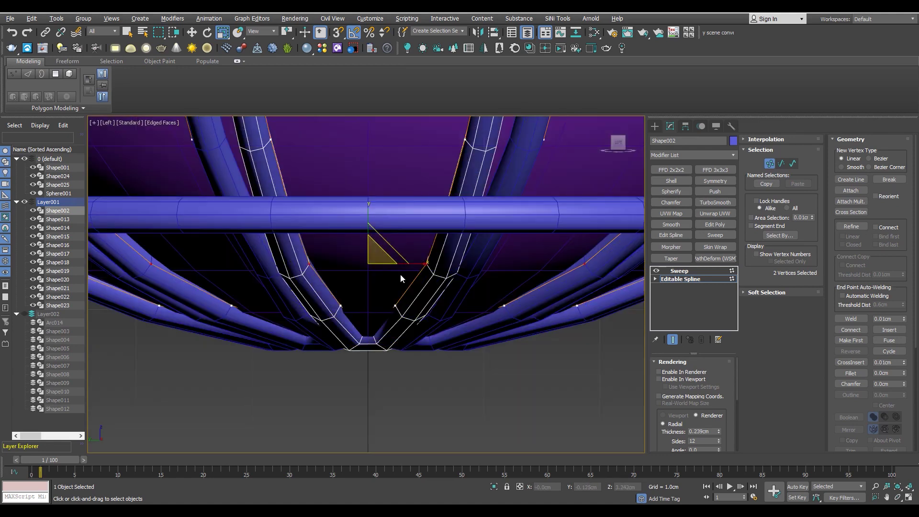
{"action": "left_click_drag", "start_coordinate": [421, 263], "coordinate": [419, 263]}
{"action": "scroll", "coordinate": [421, 262], "scroll_direction": "down", "scroll_amount": 3}
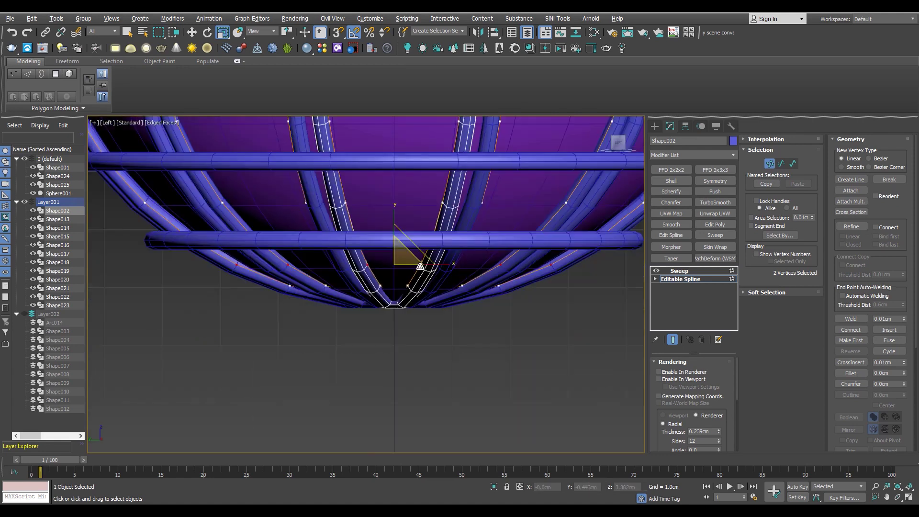
- Inspect the tapered loop from the top and perspective views, including under the bowl
{"action": "key", "text": "alt+w"}
{"action": "key", "text": "alt+w"}
{"action": "key", "text": "F3"}
{"action": "scroll", "coordinate": [376, 267], "scroll_direction": "down", "scroll_amount": 2}
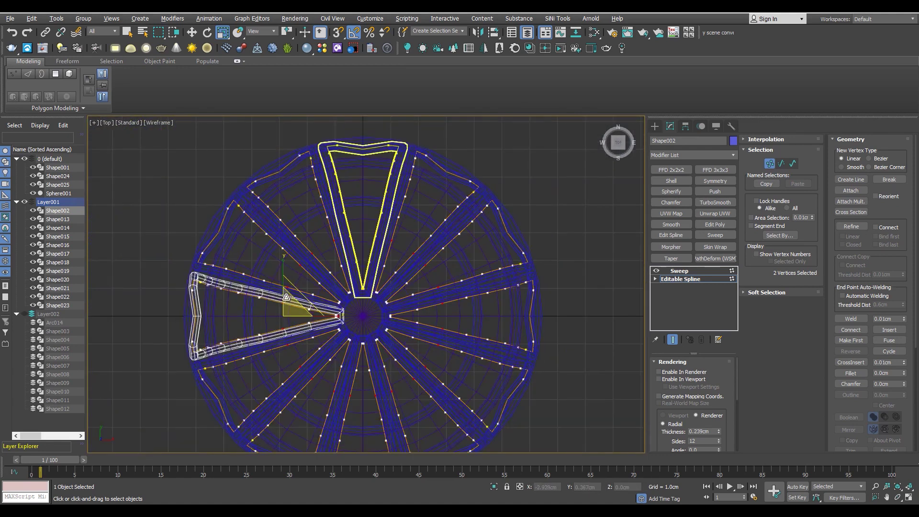
{"action": "scroll", "coordinate": [297, 350], "scroll_direction": "up", "scroll_amount": 5}
{"action": "scroll", "coordinate": [290, 373], "scroll_direction": "down", "scroll_amount": 1}
{"action": "scroll", "coordinate": [268, 340], "scroll_direction": "down", "scroll_amount": 2}
{"action": "key", "text": "F3"}
{"action": "scroll", "coordinate": [267, 287], "scroll_direction": "up", "scroll_amount": 1}
{"action": "scroll", "coordinate": [433, 376], "scroll_direction": "down", "scroll_amount": 1}
{"action": "key", "text": "p"}
{"action": "scroll", "coordinate": [436, 364], "scroll_direction": "up", "scroll_amount": 1}
{"action": "scroll", "coordinate": [409, 345], "scroll_direction": "up", "scroll_amount": 2}
{"action": "scroll", "coordinate": [409, 351], "scroll_direction": "up", "scroll_amount": 1}
{"action": "mouse_move", "coordinate": [409, 351]}
{"action": "middle_mouse_down", "text": "alt"}
{"action": "mouse_move", "coordinate": [399, 341]}
{"action": "mouse_move", "coordinate": [467, 309]}
{"action": "mouse_move", "coordinate": [398, 351]}
{"action": "mouse_move", "coordinate": [487, 332]}
{"action": "middle_mouse_up", "text": "alt"}
{"action": "scroll", "coordinate": [407, 345], "scroll_direction": "up", "scroll_amount": 3}
{"action": "key", "text": "F3"}
{"action": "scroll", "coordinate": [487, 332], "scroll_direction": "up", "scroll_amount": 3}
{"action": "key", "text": "F3"}
{"action": "scroll", "coordinate": [401, 343], "scroll_direction": "up", "scroll_amount": 1}
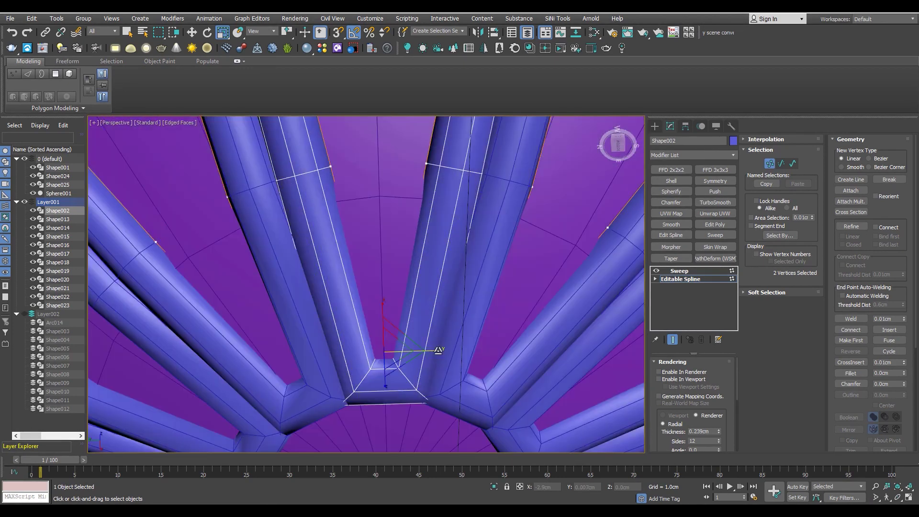
- Check the taper from low and side-on angles, then return to Shape002's Sweep level
{"action": "key", "text": "w"}
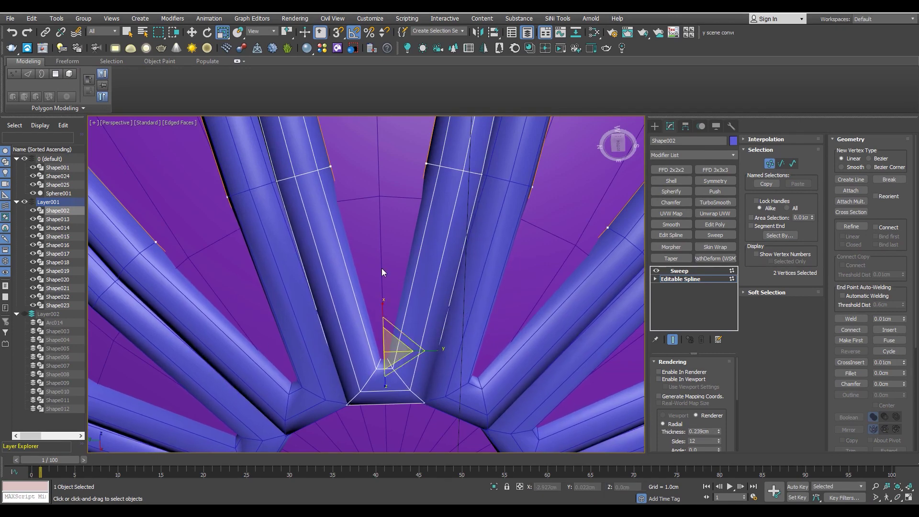
{"action": "scroll", "coordinate": [382, 272], "scroll_direction": "down", "scroll_amount": 5}
{"action": "mouse_move", "coordinate": [382, 272]}
{"action": "middle_mouse_down", "text": "alt"}
{"action": "mouse_move", "coordinate": [411, 282]}
{"action": "mouse_move", "coordinate": [386, 286]}
{"action": "mouse_move", "coordinate": [394, 231]}
{"action": "middle_mouse_up", "text": "alt"}
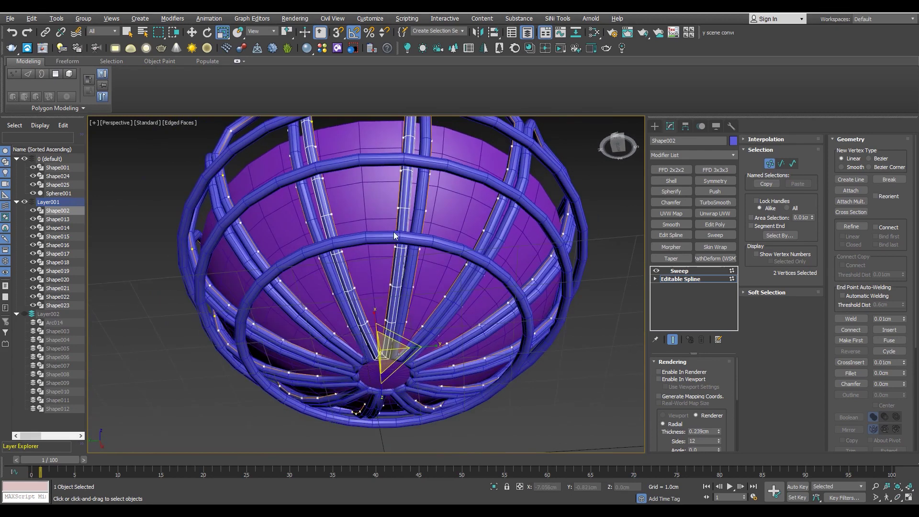
{"action": "key", "text": "F3"}
{"action": "mouse_move", "coordinate": [397, 272]}
{"action": "middle_mouse_down", "text": "alt"}
{"action": "mouse_move", "coordinate": [406, 237]}
{"action": "mouse_move", "coordinate": [401, 263]}
{"action": "mouse_move", "coordinate": [432, 252]}
{"action": "mouse_move", "coordinate": [418, 266]}
{"action": "middle_mouse_up", "text": "alt"}
{"action": "key", "text": "F3"}
{"action": "key", "text": "F3"}
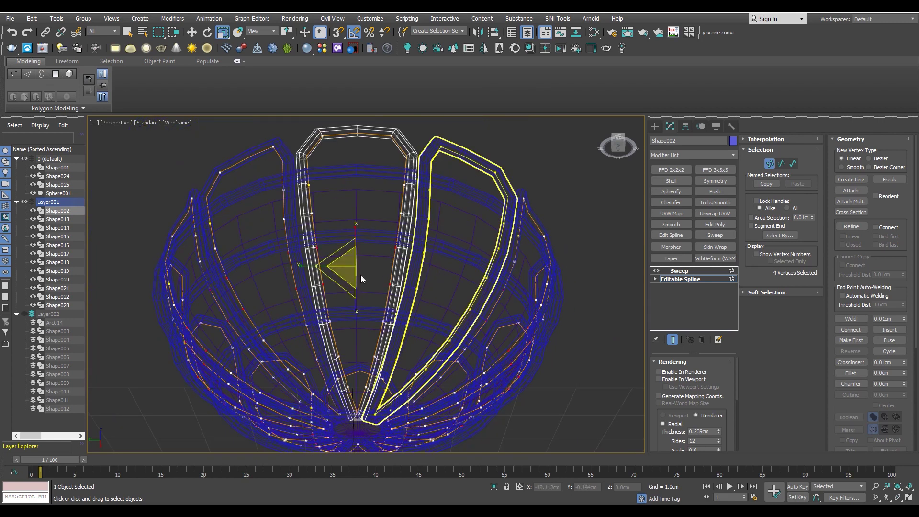
{"action": "middle_click_drag", "start_coordinate": [361, 279], "coordinate": [364, 249], "text": "alt"}
{"action": "key", "text": "F3"}
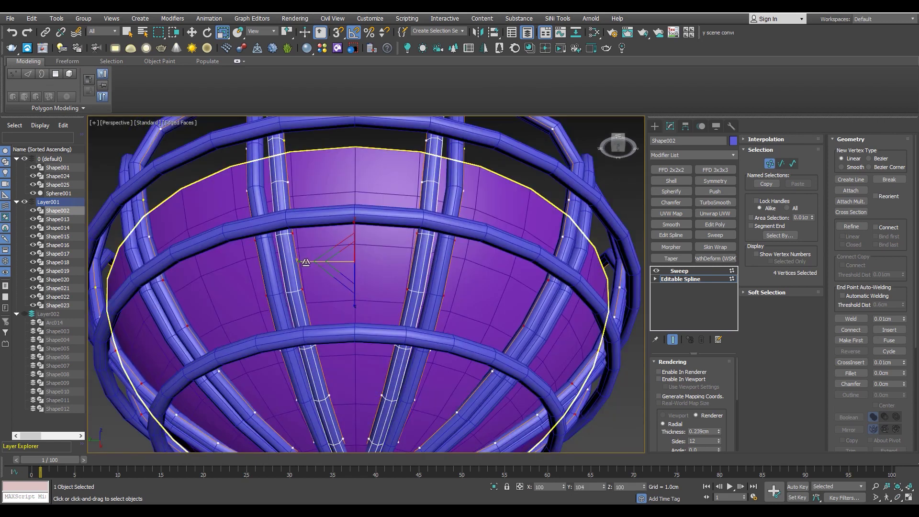
{"action": "middle_click_drag", "start_coordinate": [306, 262], "coordinate": [364, 235], "text": "alt"}
{"action": "scroll", "coordinate": [364, 234], "scroll_direction": "up", "scroll_amount": 3}
{"action": "key", "text": "F3"}
{"action": "left_click", "coordinate": [288, 249]}
{"action": "key", "text": "F3"}
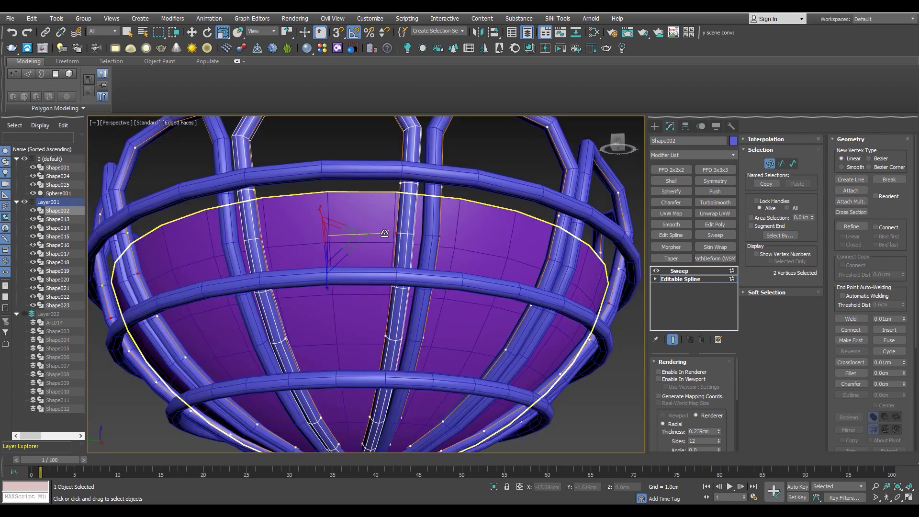
{"action": "scroll", "coordinate": [385, 234], "scroll_direction": "down", "scroll_amount": 5}
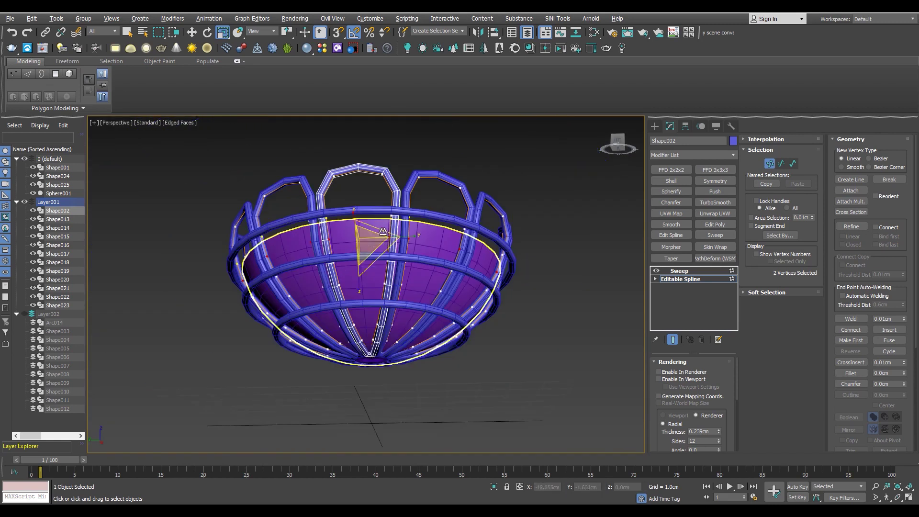
{"action": "middle_click_drag", "start_coordinate": [383, 231], "coordinate": [225, 288], "text": "alt"}
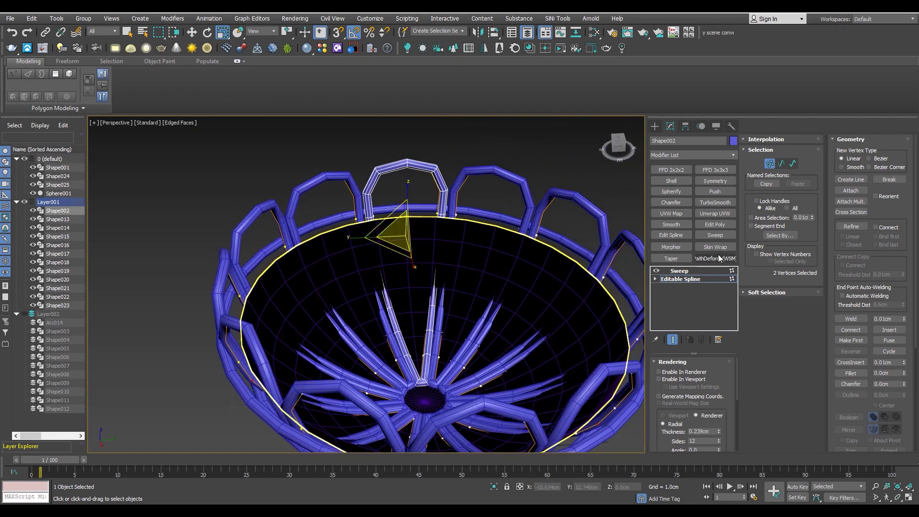
{"action": "left_click", "coordinate": [685, 273]}
- Hide the purple bowl, view the basket from a low side angle, then show the bowl again
{"action": "left_click", "coordinate": [33, 193]}
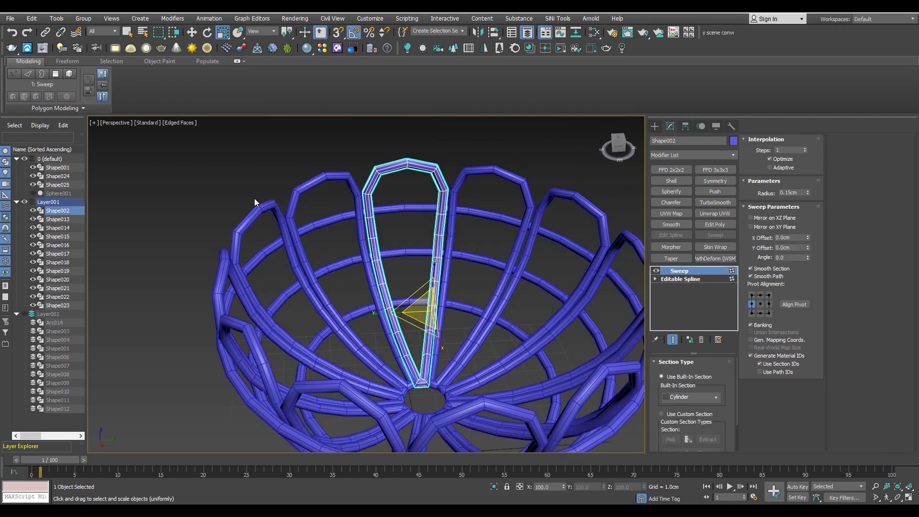
{"action": "left_click", "coordinate": [388, 272]}
{"action": "scroll", "coordinate": [350, 272], "scroll_direction": "up", "scroll_amount": 3}
{"action": "scroll", "coordinate": [350, 287], "scroll_direction": "up", "scroll_amount": 8}
{"action": "scroll", "coordinate": [350, 299], "scroll_direction": "down", "scroll_amount": 6}
{"action": "mouse_move", "coordinate": [350, 299]}
{"action": "middle_mouse_down", "text": "alt"}
{"action": "mouse_move", "coordinate": [223, 295]}
{"action": "mouse_move", "coordinate": [284, 305]}
{"action": "mouse_move", "coordinate": [229, 277]}
{"action": "middle_mouse_up", "text": "alt"}
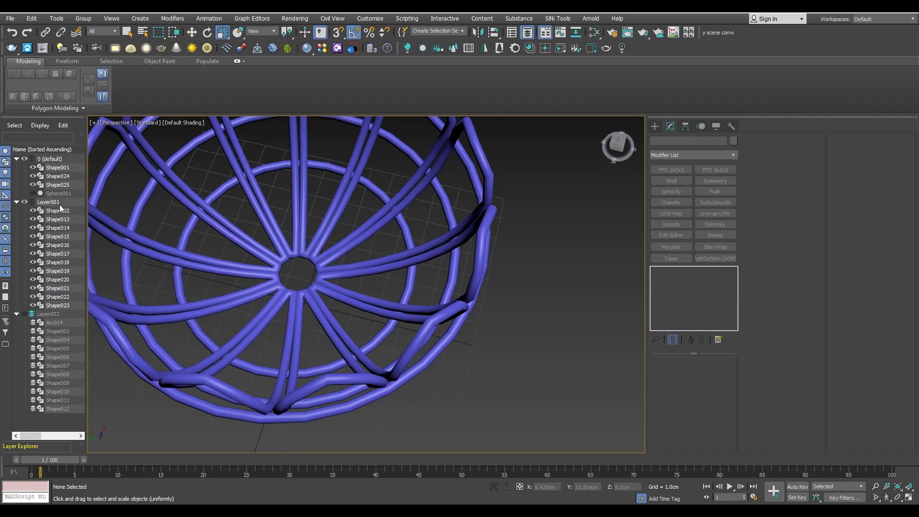
{"action": "left_click", "coordinate": [33, 193]}
{"action": "key", "text": "z"}
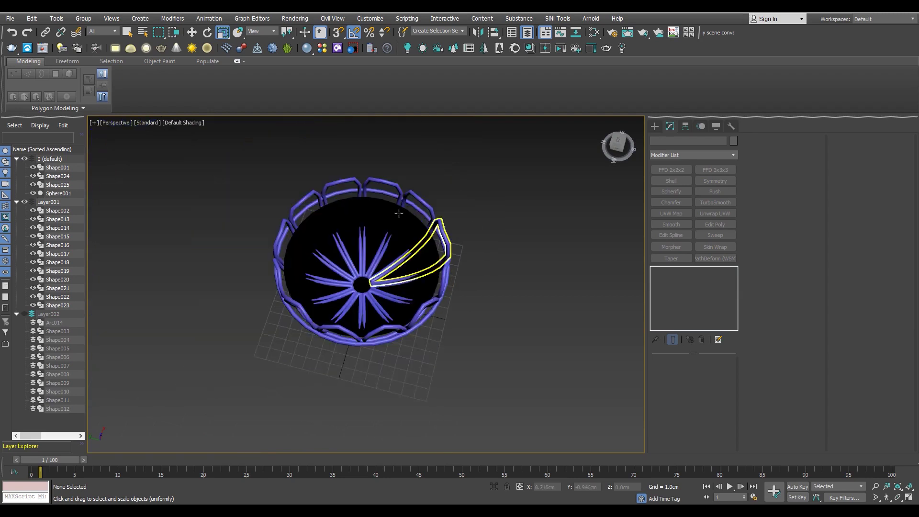
- Select all objects and rotate them 25 degrees about X in the Back view
{"action": "left_click", "coordinate": [419, 208]}
{"action": "key", "text": "ctrl+a"}
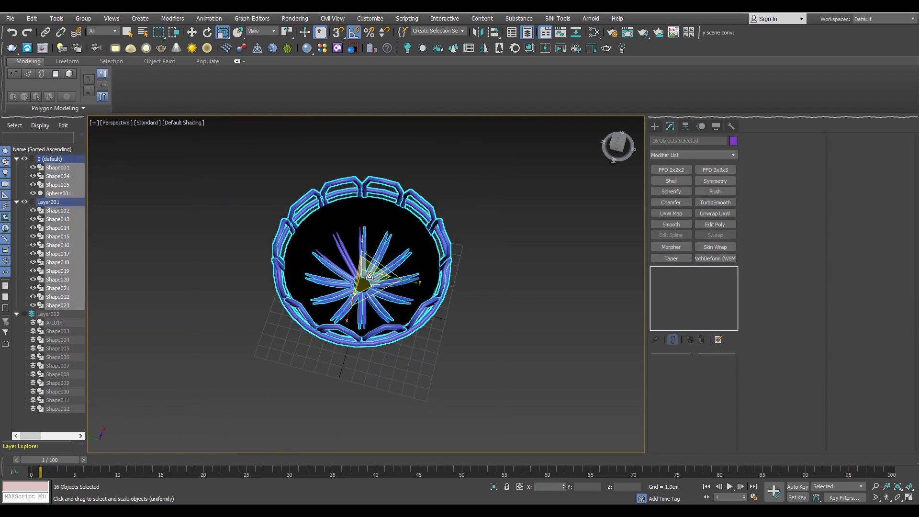
{"action": "key", "text": "alt+w"}
{"action": "key", "text": "alt+w"}
{"action": "key", "text": "e"}
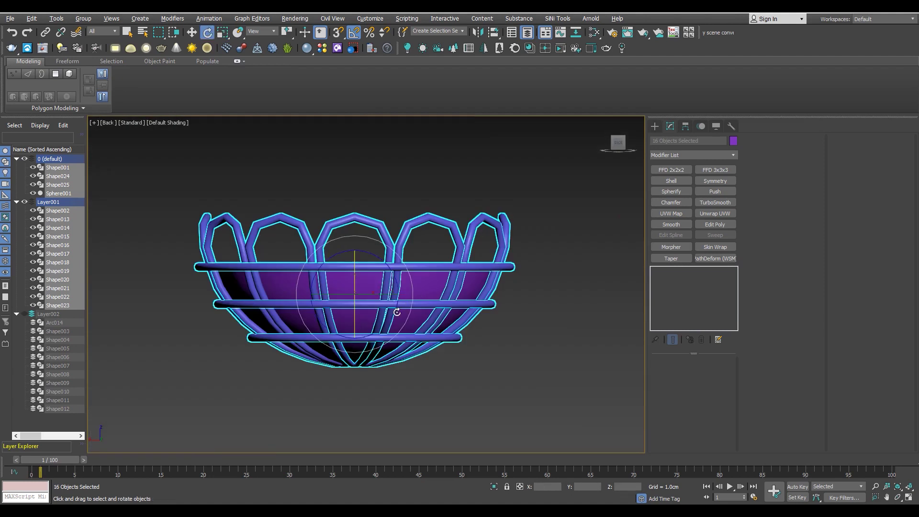
{"action": "key", "text": "ctrl+z"}
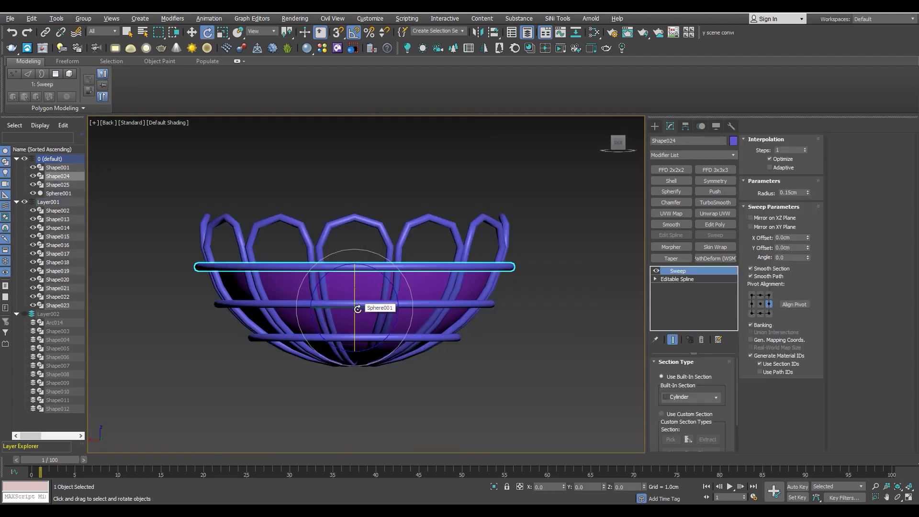
{"action": "key", "text": "ctrl+a"}
{"action": "left_click_drag", "start_coordinate": [354, 315], "coordinate": [355, 327]}
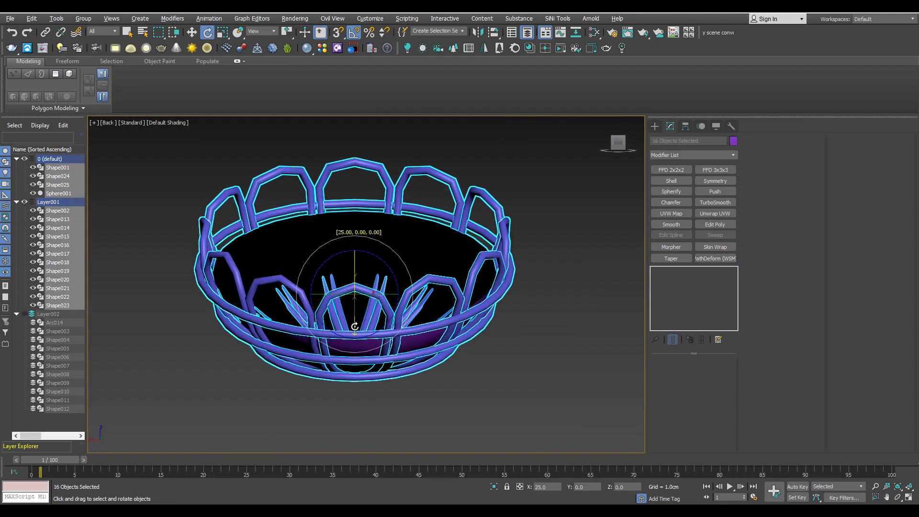
- Maximize the Left view to check the tilt, with nothing selected
{"action": "key", "text": "alt+w"}
{"action": "right_click", "coordinate": [246, 405]}
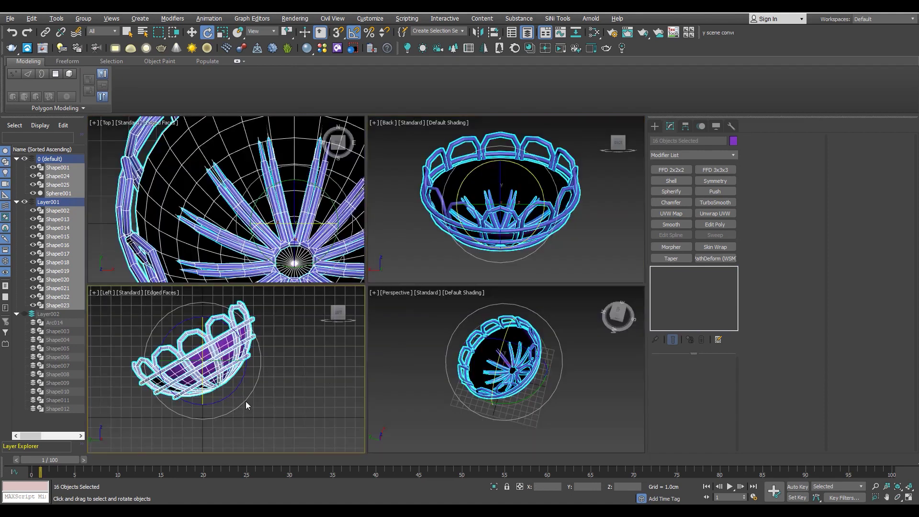
{"action": "key", "text": "alt+w"}
{"action": "left_click", "coordinate": [353, 369]}
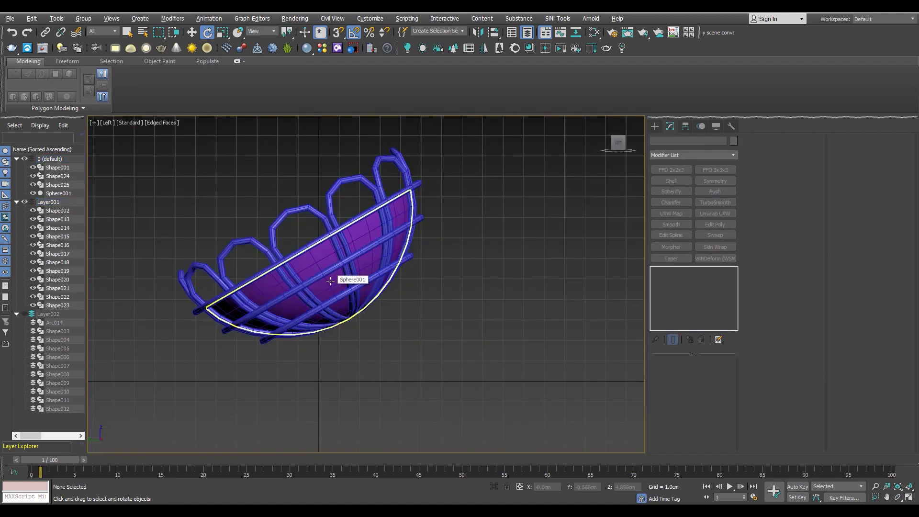
- Clone the purple bowl Sphere001 as an instance named Sphere002
{"action": "left_click", "coordinate": [331, 281]}
{"action": "key", "text": "ctrl+shift+f"}
{"action": "scroll", "coordinate": [330, 293], "scroll_direction": "up", "scroll_amount": 3}
{"action": "key", "text": "w"}
{"action": "key", "text": "ctrl+v"}
{"action": "left_click", "coordinate": [426, 233]}
- Isolate Sphere002, reset its rotation to level, and end isolation
{"action": "left_click", "coordinate": [434, 294]}
{"action": "key", "text": "alt+q"}
{"action": "key", "text": "e"}
{"action": "right_click", "coordinate": [564, 488]}
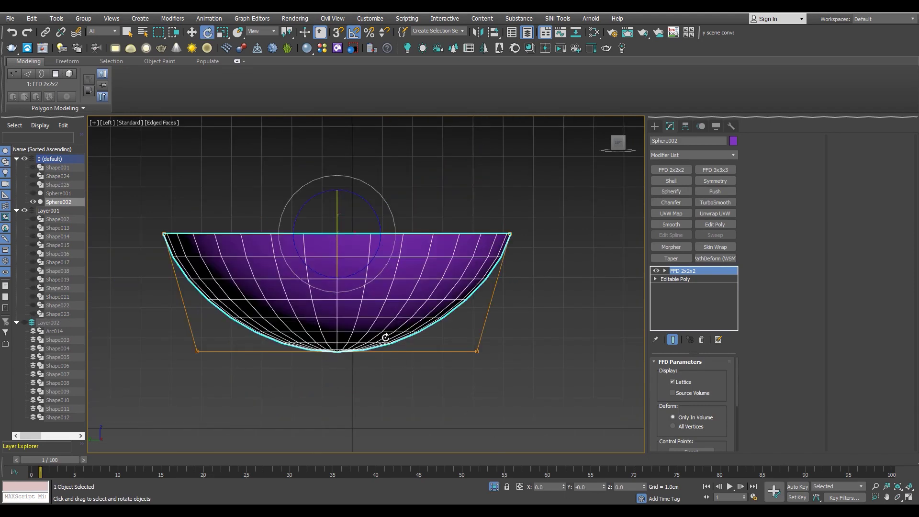
{"action": "left_click", "coordinate": [495, 487]}
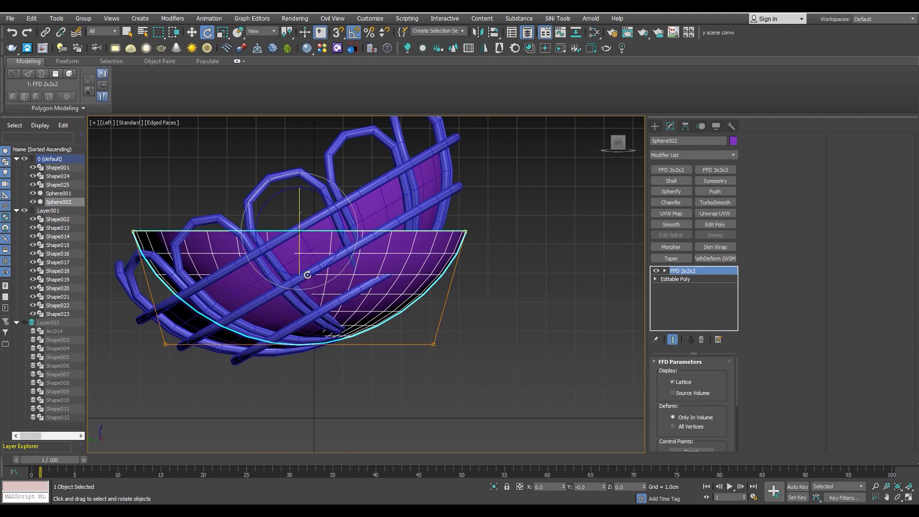
- Rotate Sphere002 90 degrees and delete its FFD 2x2x2 modifier
{"action": "scroll", "coordinate": [307, 275], "scroll_direction": "up", "scroll_amount": 2}
{"action": "scroll", "coordinate": [318, 281], "scroll_direction": "up", "scroll_amount": 2}
{"action": "scroll", "coordinate": [306, 225], "scroll_direction": "down", "scroll_amount": 2}
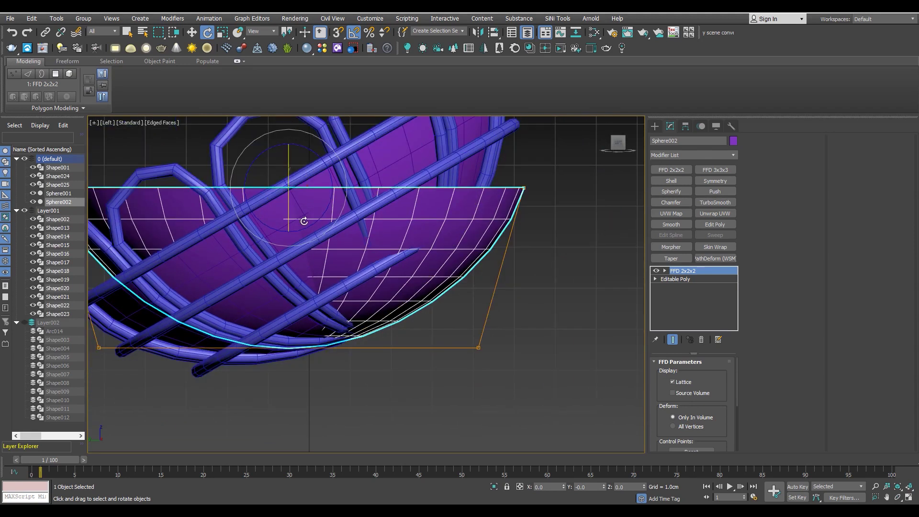
{"action": "left_click_drag", "start_coordinate": [322, 162], "coordinate": [293, 358]}
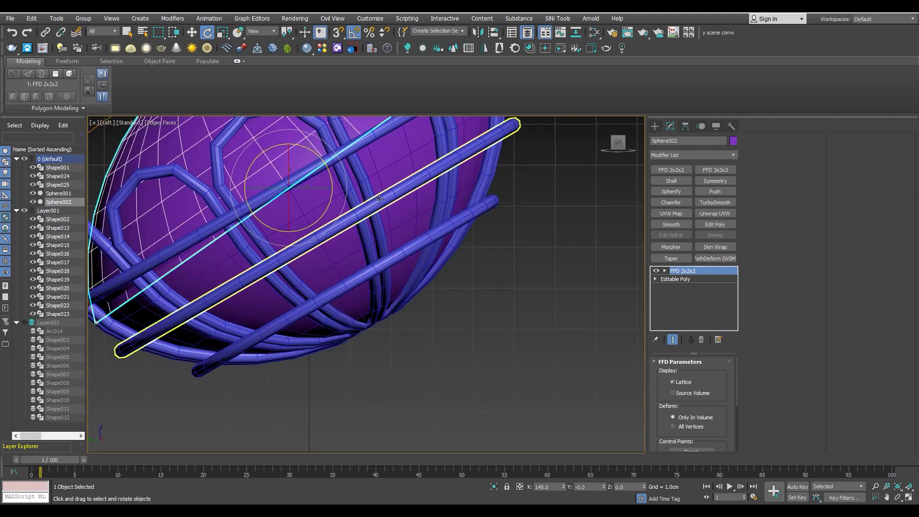
{"action": "key", "text": "F3"}
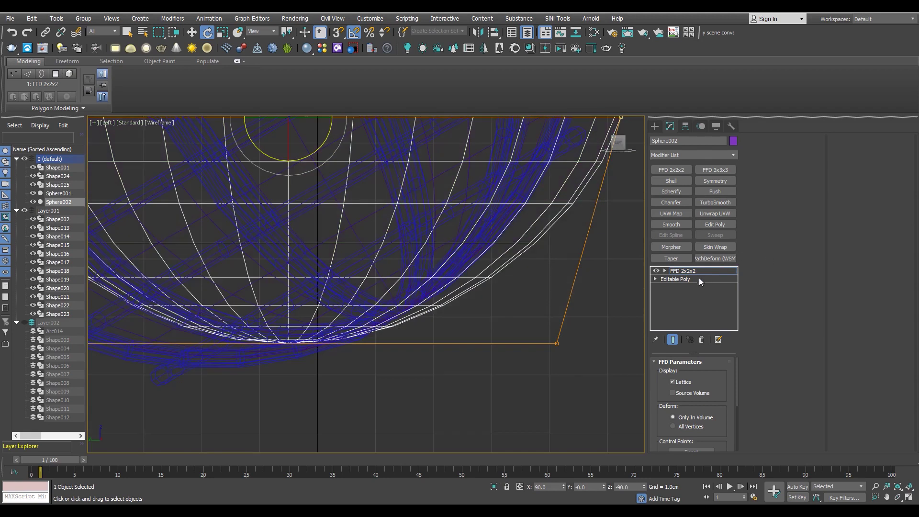
{"action": "left_click", "coordinate": [702, 340]}
{"action": "key", "text": "1"}
{"action": "left_click_drag", "start_coordinate": [327, 398], "coordinate": [219, 337]}
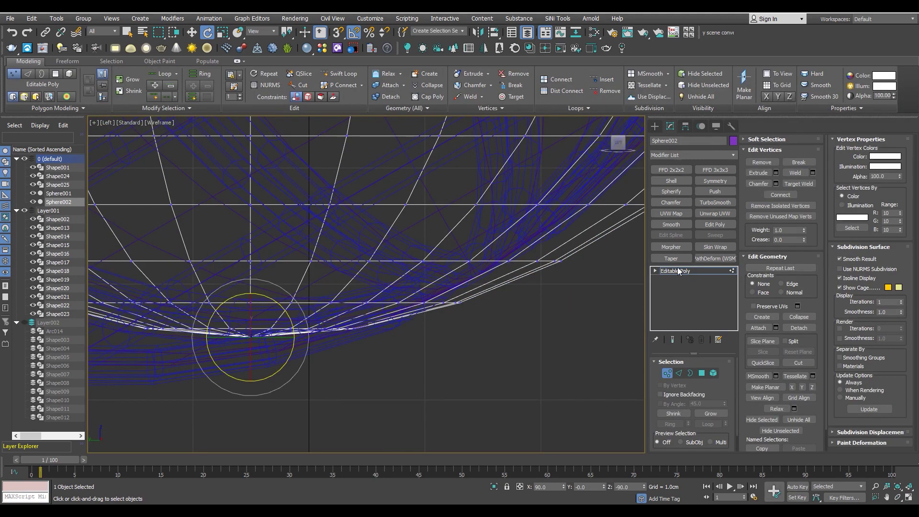
- Rotate the dome stand -80 degrees about Z and move it up beneath the bowl
{"action": "left_click", "coordinate": [670, 274]}
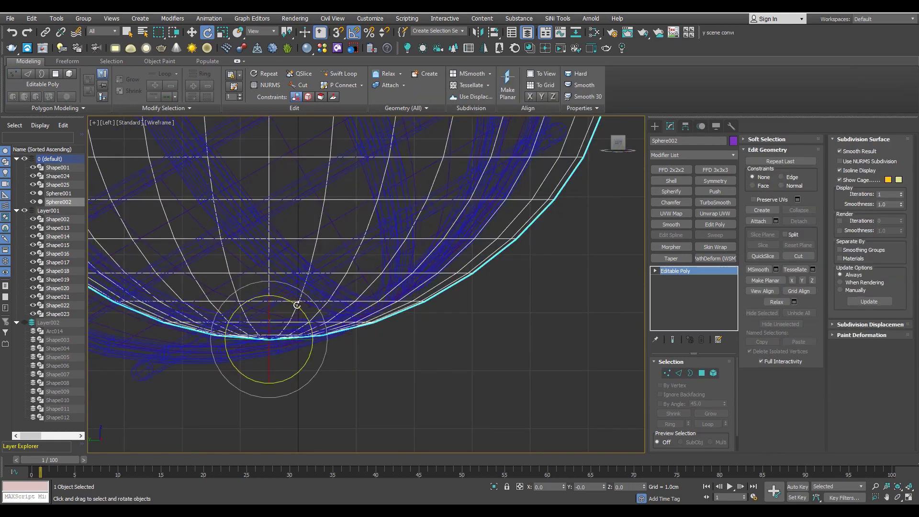
{"action": "left_click_drag", "start_coordinate": [298, 308], "coordinate": [380, 319]}
{"action": "key", "text": "F3"}
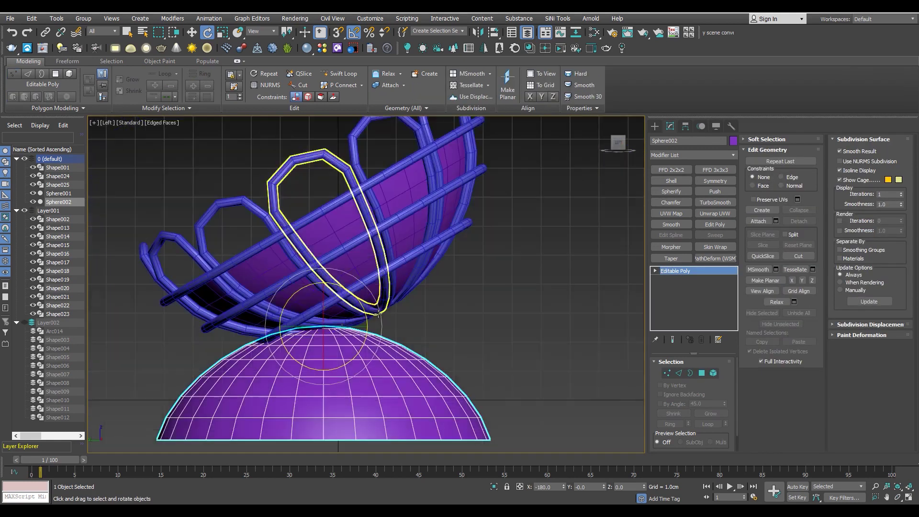
{"action": "key", "text": "w"}
{"action": "left_click_drag", "start_coordinate": [374, 297], "coordinate": [433, 285]}
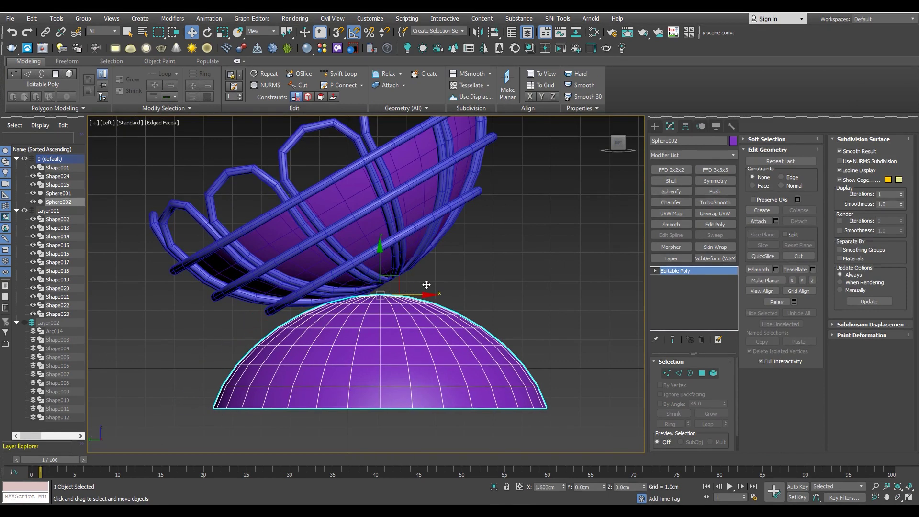
{"action": "scroll", "coordinate": [386, 323], "scroll_direction": "up", "scroll_amount": 3}
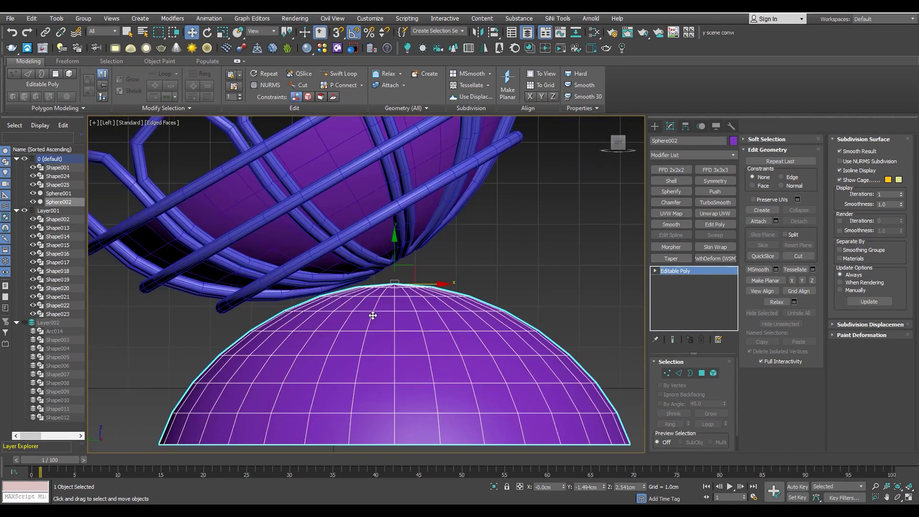
{"action": "left_click_drag", "start_coordinate": [404, 273], "coordinate": [403, 240]}
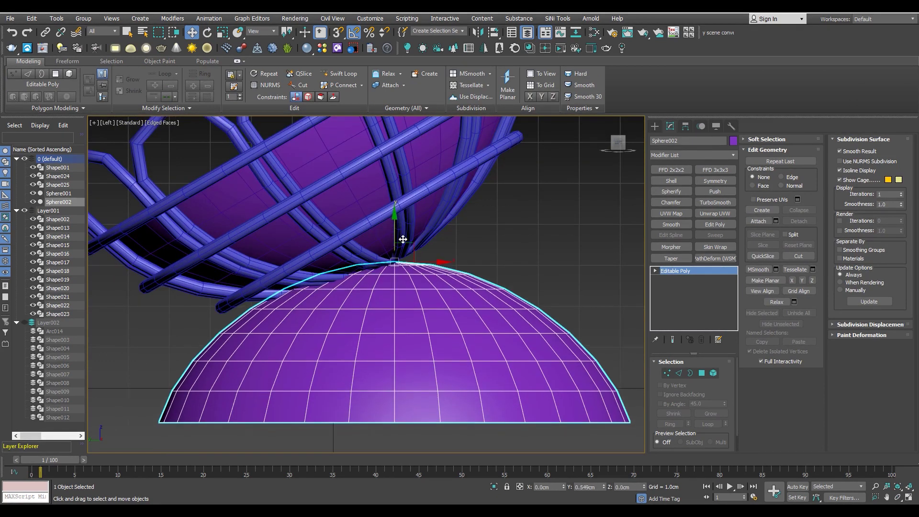
{"action": "scroll", "coordinate": [404, 266], "scroll_direction": "down", "scroll_amount": 2}
- Shrink the dome stand uniformly, then stretch it taller along Y
{"action": "key", "text": "r"}
{"action": "scroll", "coordinate": [402, 267], "scroll_direction": "up", "scroll_amount": 2}
{"action": "left_click_drag", "start_coordinate": [395, 269], "coordinate": [408, 298]}
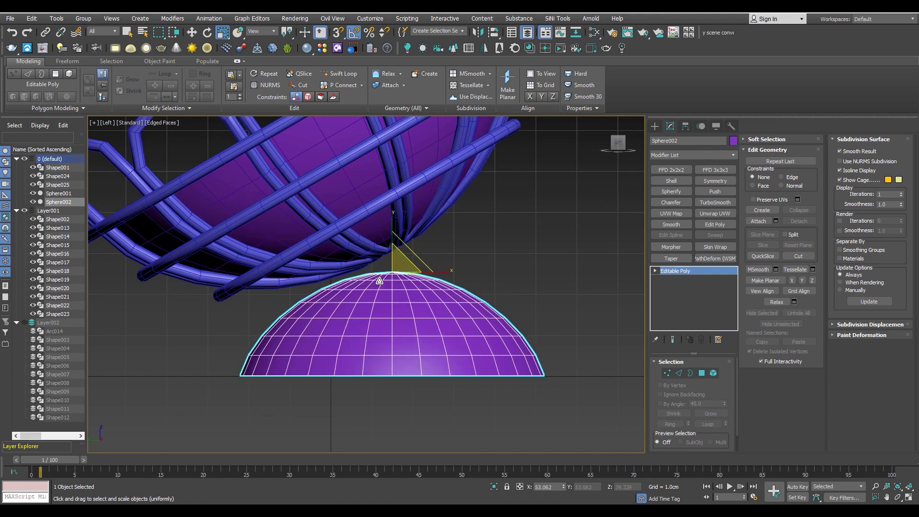
{"action": "scroll", "coordinate": [389, 287], "scroll_direction": "up", "scroll_amount": 3}
{"action": "scroll", "coordinate": [388, 287], "scroll_direction": "down", "scroll_amount": 3}
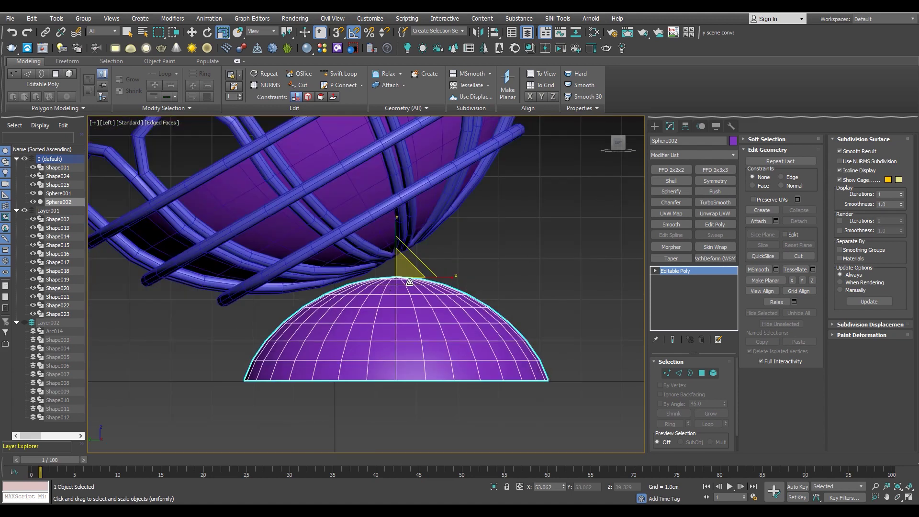
{"action": "key", "text": "w"}
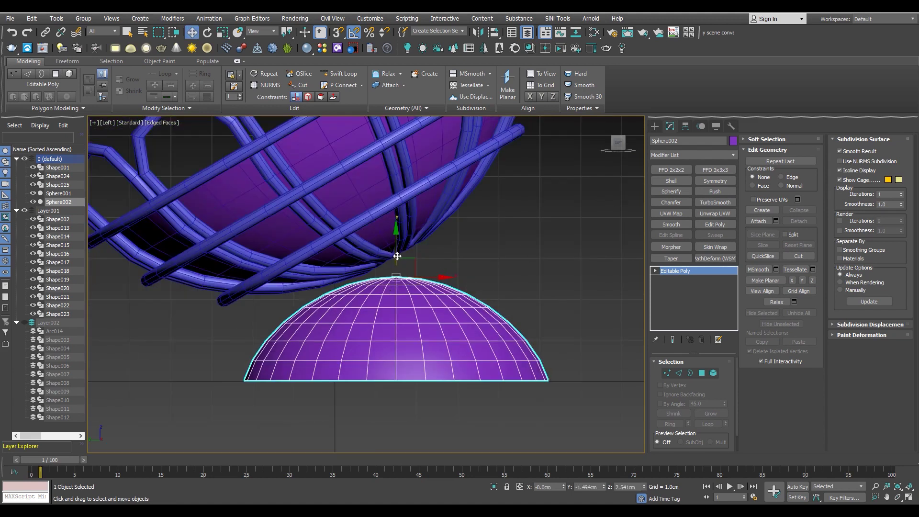
{"action": "key", "text": "r"}
{"action": "left_click_drag", "start_coordinate": [398, 241], "coordinate": [405, 233]}
{"action": "key", "text": "w"}
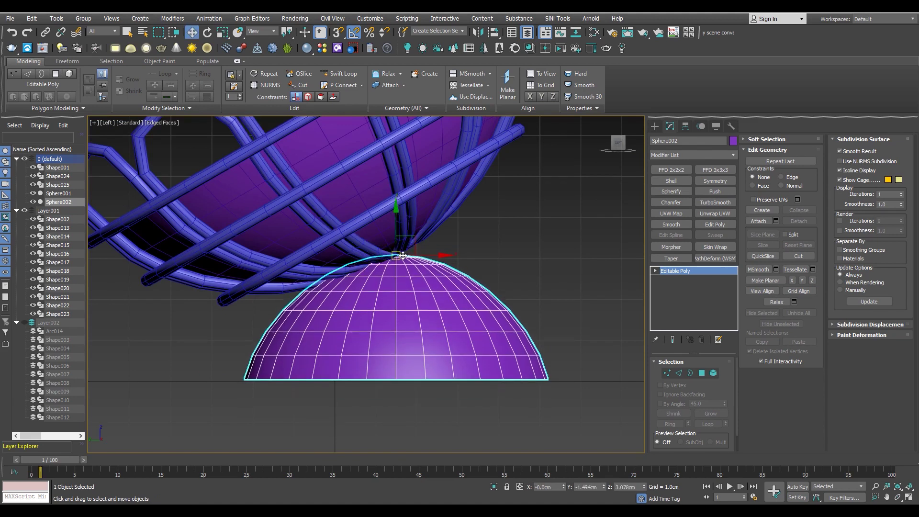
- Check in Perspective that the dome touches the loops' tips, then enter Edge mode
{"action": "key", "text": "alt+w"}
{"action": "key", "text": "alt+w"}
{"action": "mouse_move", "coordinate": [374, 288]}
{"action": "middle_mouse_down", "text": "alt"}
{"action": "mouse_move", "coordinate": [395, 315]}
{"action": "mouse_move", "coordinate": [448, 288]}
{"action": "mouse_move", "coordinate": [464, 291]}
{"action": "mouse_move", "coordinate": [436, 302]}
{"action": "mouse_move", "coordinate": [441, 287]}
{"action": "mouse_move", "coordinate": [430, 302]}
{"action": "mouse_move", "coordinate": [442, 294]}
{"action": "mouse_move", "coordinate": [349, 322]}
{"action": "mouse_move", "coordinate": [360, 299]}
{"action": "middle_mouse_up", "text": "alt"}
{"action": "scroll", "coordinate": [396, 315], "scroll_direction": "up", "scroll_amount": 3}
{"action": "scroll", "coordinate": [349, 323], "scroll_direction": "up", "scroll_amount": 3}
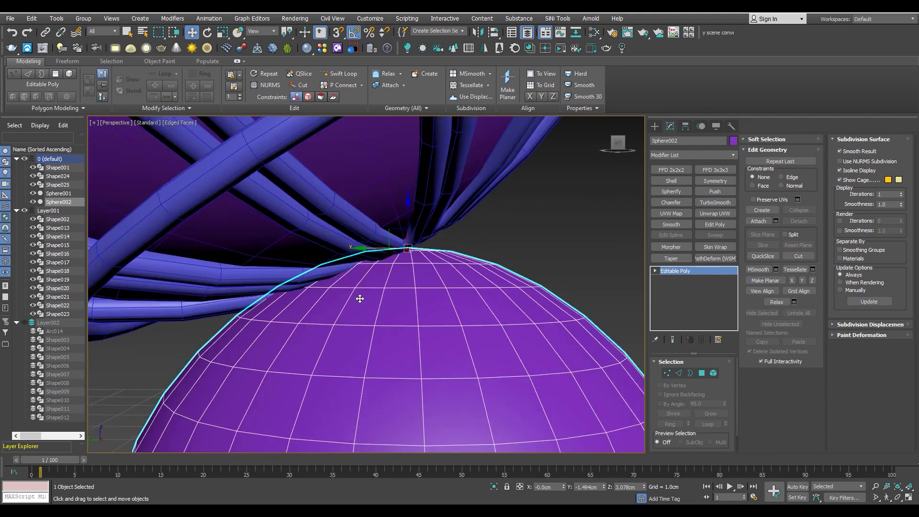
{"action": "key", "text": "2"}
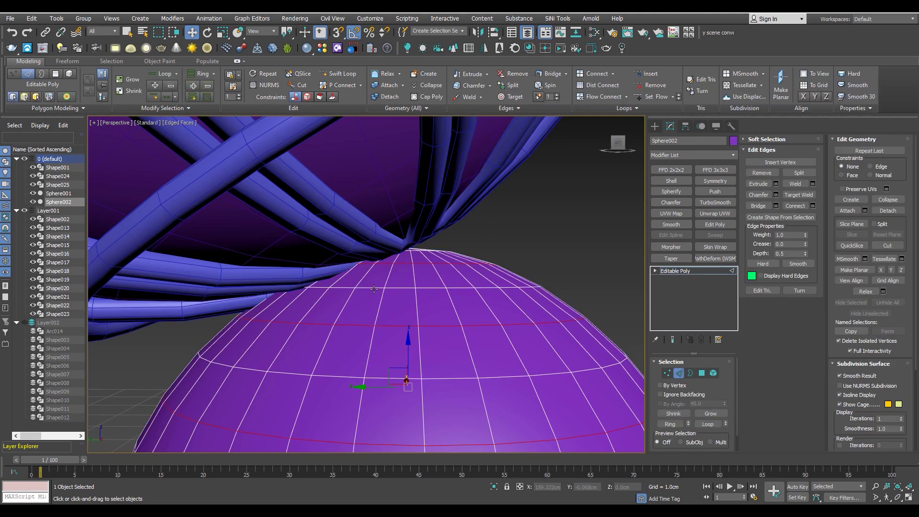
{"action": "double_click", "coordinate": [366, 287]}
{"action": "scroll", "coordinate": [343, 320], "scroll_direction": "down", "scroll_amount": 2}
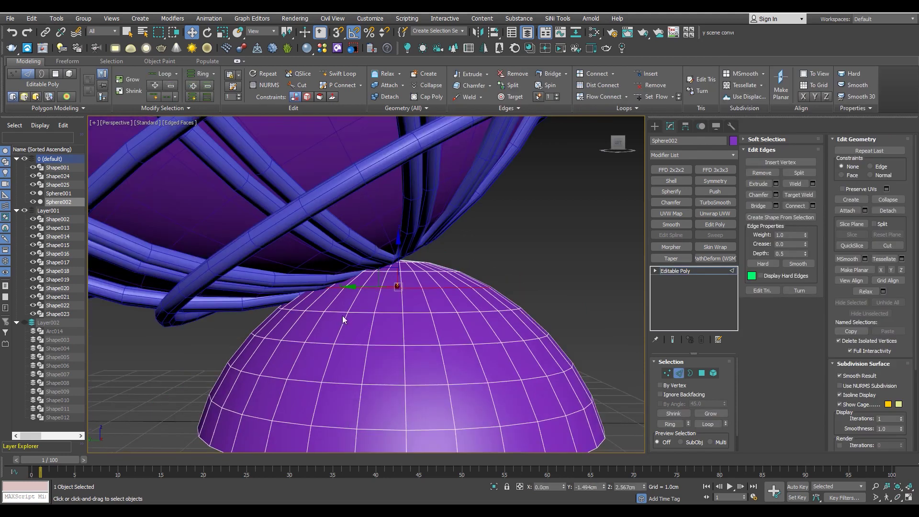
{"action": "scroll", "coordinate": [339, 312], "scroll_direction": "up", "scroll_amount": 2}
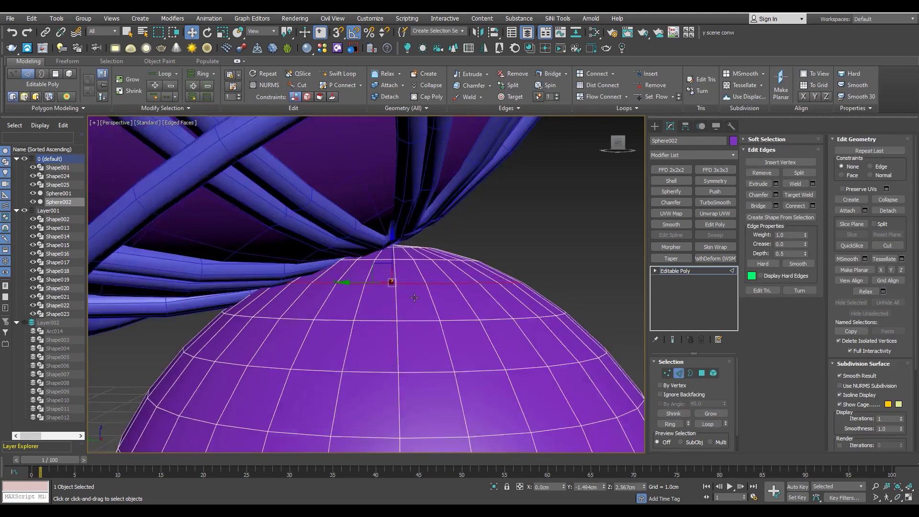
{"action": "middle_click_drag", "start_coordinate": [339, 311], "coordinate": [375, 300], "text": "alt"}
{"action": "left_click_drag", "start_coordinate": [287, 273], "coordinate": [287, 302], "text": "shift"}
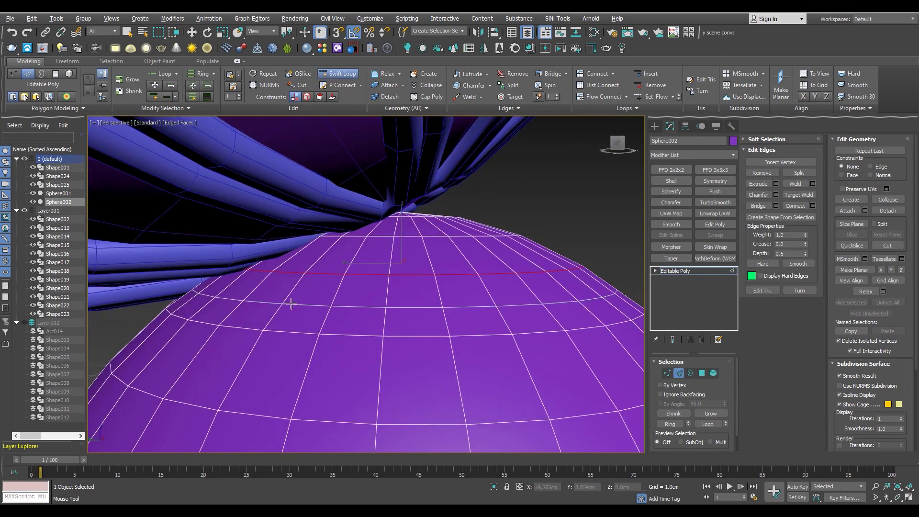
{"action": "left_click", "coordinate": [791, 217]}
{"action": "left_click", "coordinate": [441, 271]}
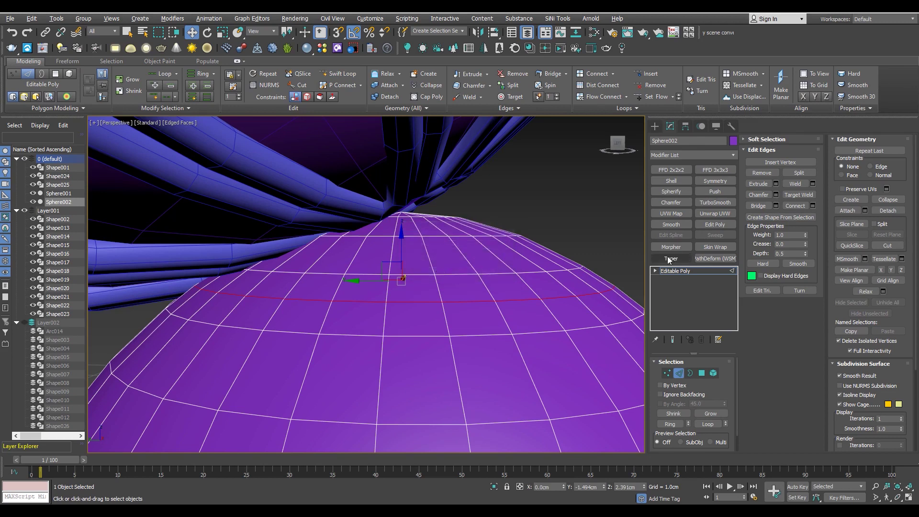
{"action": "left_click", "coordinate": [680, 271]}
{"action": "scroll", "coordinate": [348, 312], "scroll_direction": "down", "scroll_amount": 5}
{"action": "scroll", "coordinate": [359, 314], "scroll_direction": "down", "scroll_amount": 1}
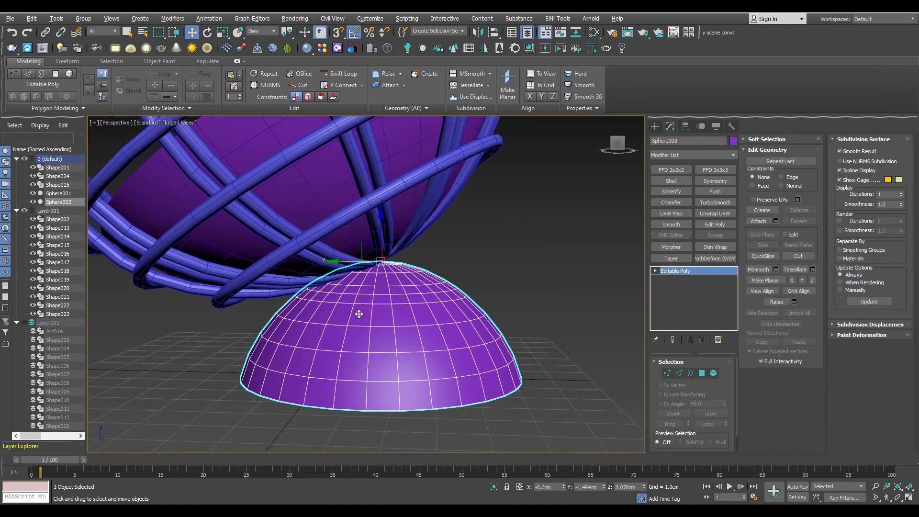
{"action": "scroll", "coordinate": [354, 306], "scroll_direction": "up", "scroll_amount": 5}
{"action": "key", "text": "2"}
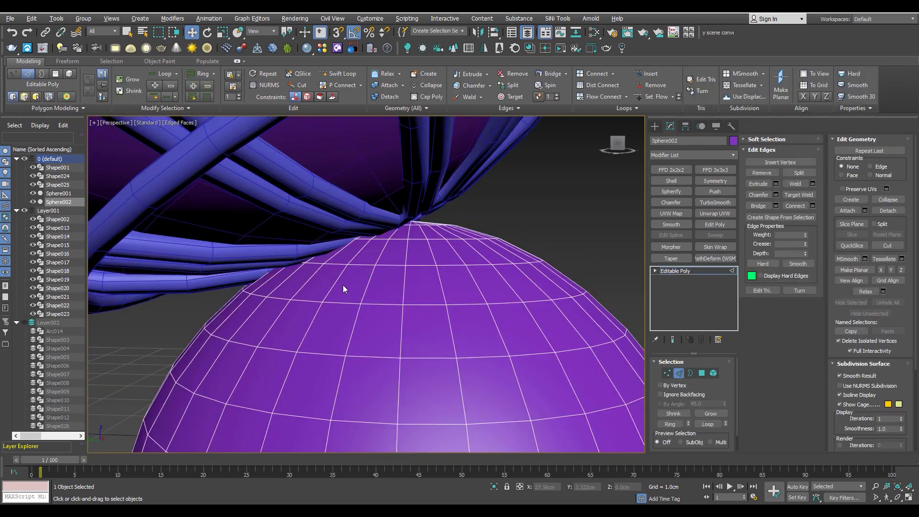
{"action": "scroll", "coordinate": [343, 285], "scroll_direction": "down", "scroll_amount": 5}
{"action": "scroll", "coordinate": [338, 305], "scroll_direction": "up", "scroll_amount": 5}
{"action": "key", "text": "F3"}
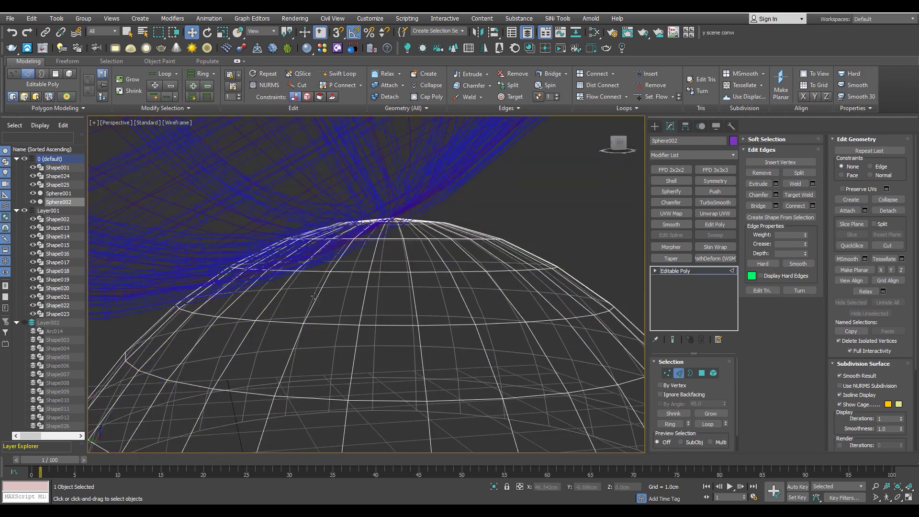
{"action": "left_click", "coordinate": [25, 323]}
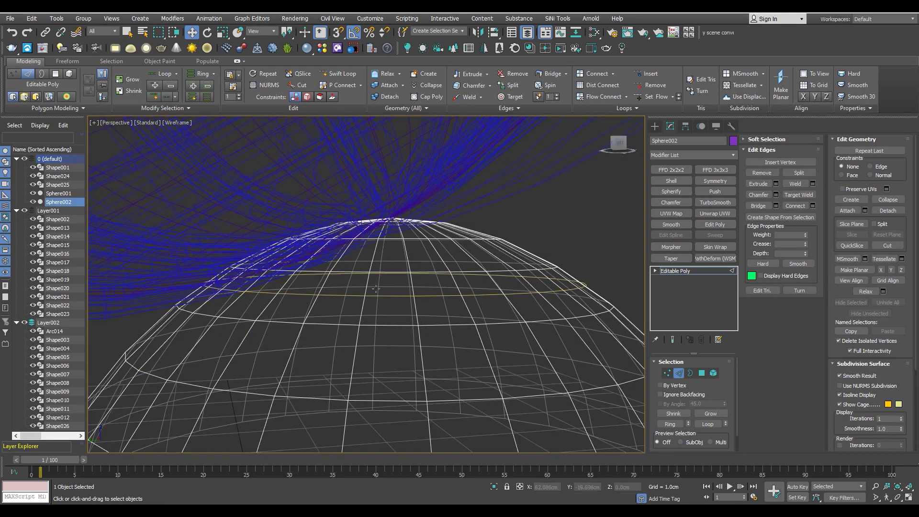
{"action": "key", "text": "F3"}
{"action": "left_click", "coordinate": [682, 273]}
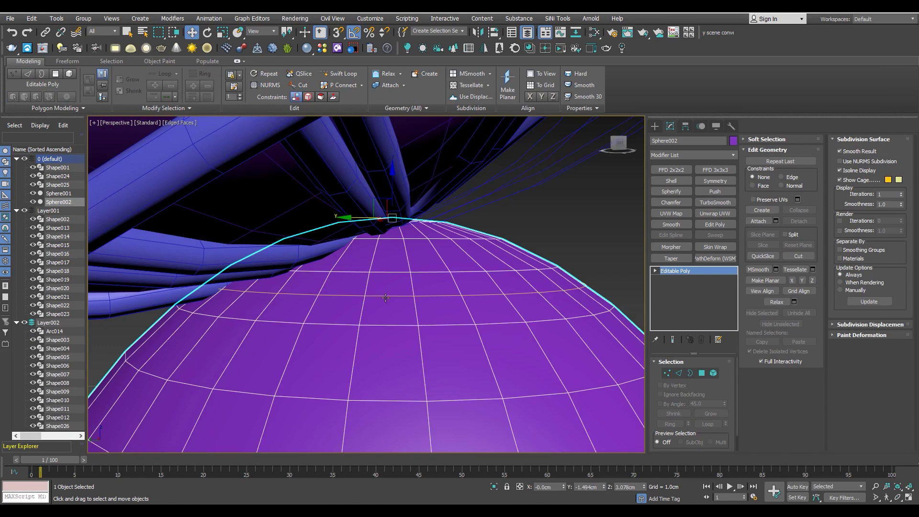
{"action": "key", "text": "F3"}
{"action": "left_click", "coordinate": [57, 426]}
{"action": "left_click_drag", "start_coordinate": [61, 432], "coordinate": [58, 212]}
{"action": "left_click", "coordinate": [24, 331]}
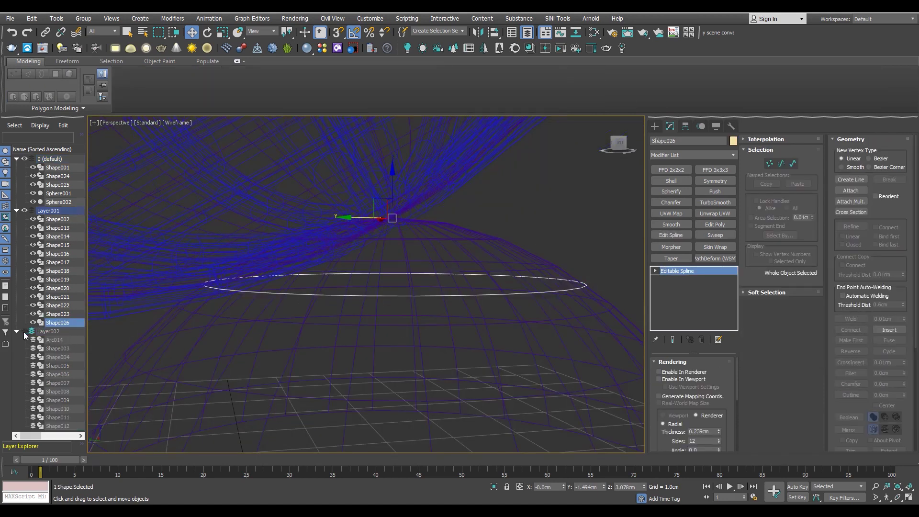
{"action": "key", "text": "F3"}
{"action": "scroll", "coordinate": [415, 294], "scroll_direction": "up", "scroll_amount": 3}
{"action": "scroll", "coordinate": [414, 294], "scroll_direction": "down", "scroll_amount": 3}
{"action": "middle_click_drag", "start_coordinate": [410, 302], "coordinate": [385, 288]}
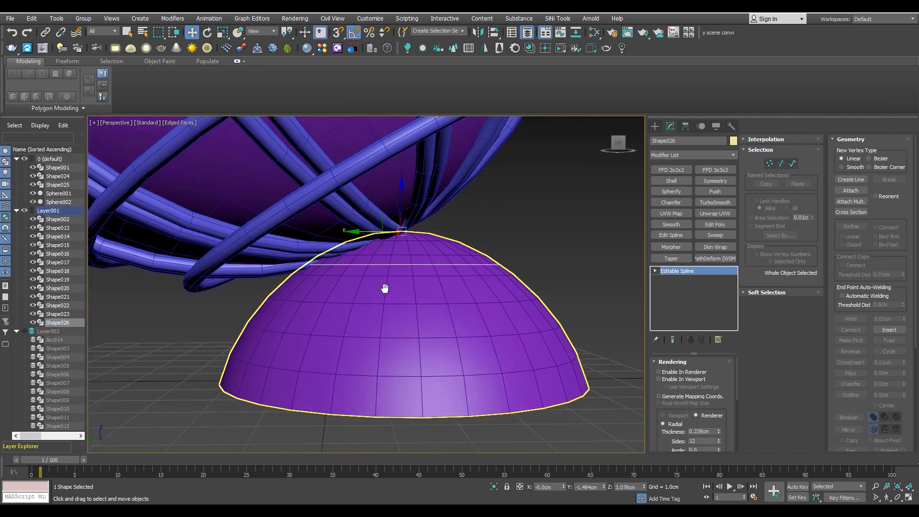
{"action": "scroll", "coordinate": [386, 285], "scroll_direction": "up", "scroll_amount": 2}
{"action": "left_click", "coordinate": [390, 286]}
{"action": "scroll", "coordinate": [364, 288], "scroll_direction": "down", "scroll_amount": 4}
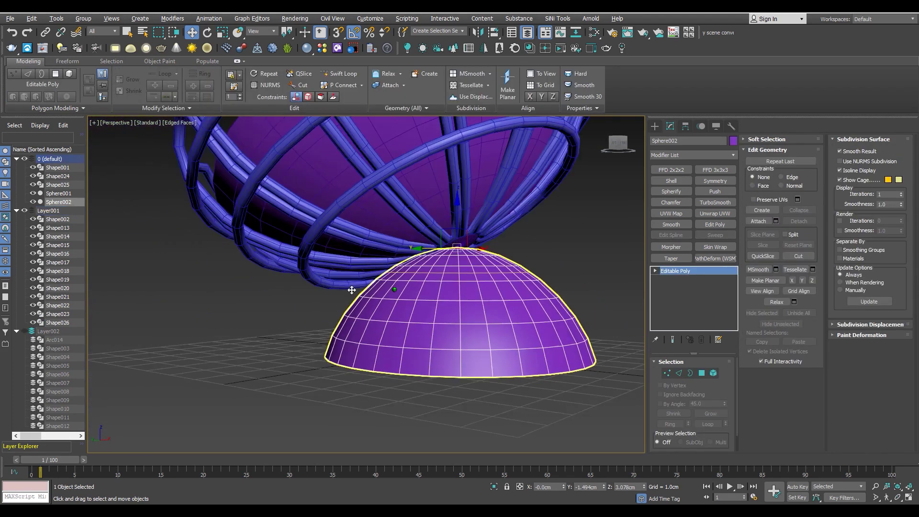
{"action": "key", "text": "2"}
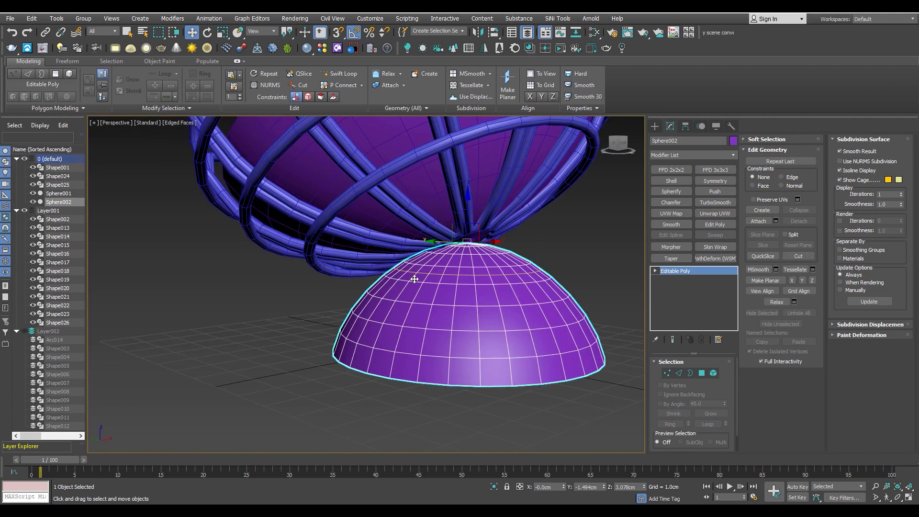
{"action": "scroll", "coordinate": [414, 278], "scroll_direction": "up", "scroll_amount": 2}
{"action": "scroll", "coordinate": [415, 279], "scroll_direction": "up", "scroll_amount": 2}
{"action": "scroll", "coordinate": [411, 281], "scroll_direction": "down", "scroll_amount": 1}
{"action": "scroll", "coordinate": [412, 280], "scroll_direction": "down", "scroll_amount": 1}
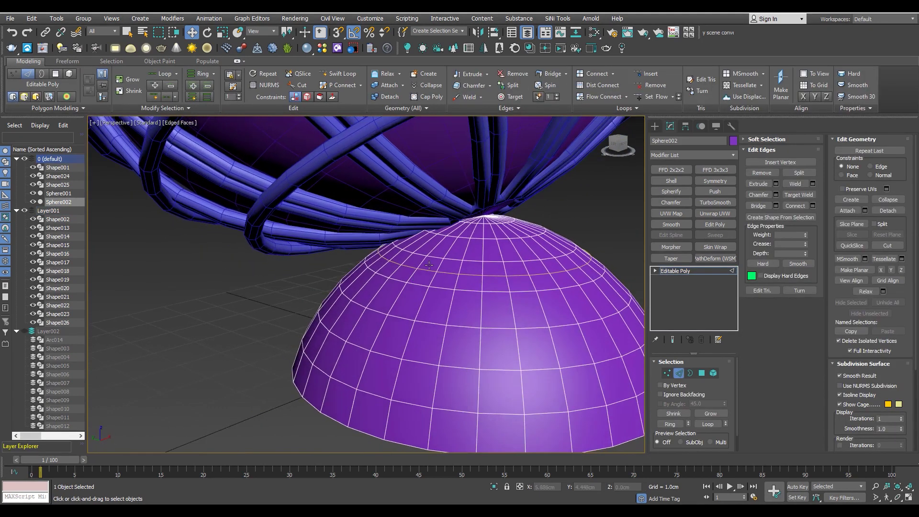
{"action": "scroll", "coordinate": [412, 275], "scroll_direction": "up", "scroll_amount": 3}
{"action": "key", "text": "alt+w"}
{"action": "left_click", "coordinate": [306, 349]}
{"action": "key", "text": "alt+w"}
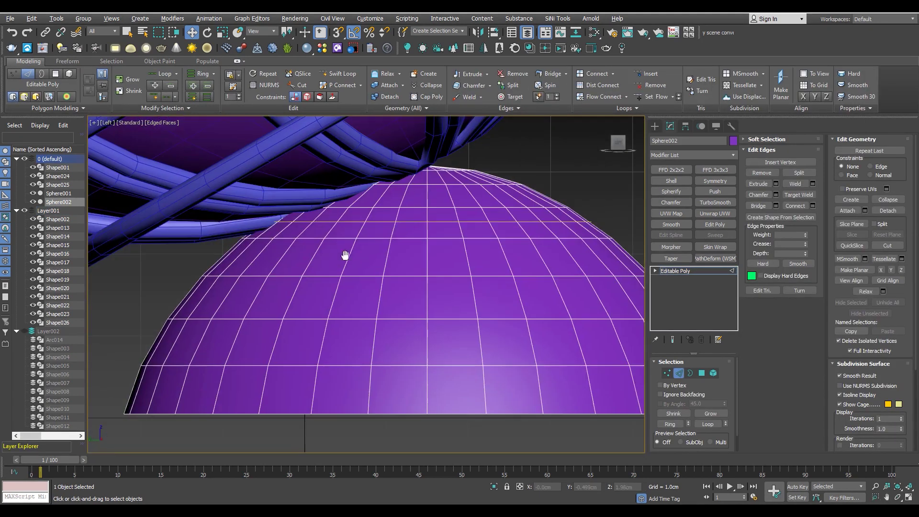
{"action": "key", "text": "F3"}
{"action": "double_click", "coordinate": [465, 258]}
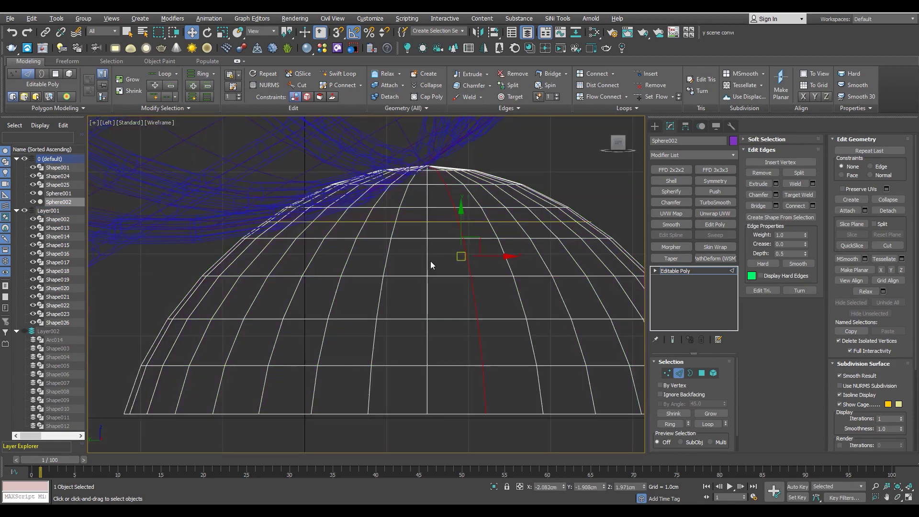
{"action": "scroll", "coordinate": [396, 299], "scroll_direction": "down", "scroll_amount": 3}
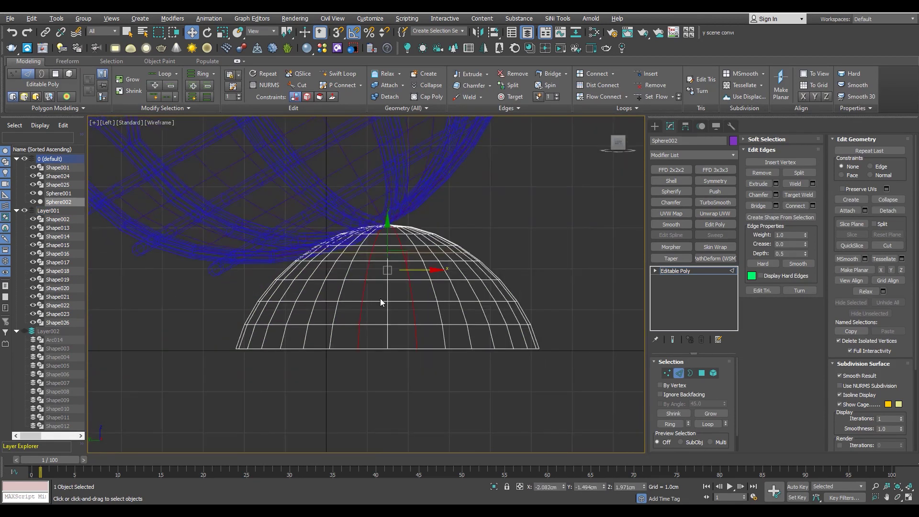
{"action": "key", "text": "F3"}
{"action": "scroll", "coordinate": [415, 342], "scroll_direction": "up", "scroll_amount": 3}
{"action": "key", "text": "F3"}
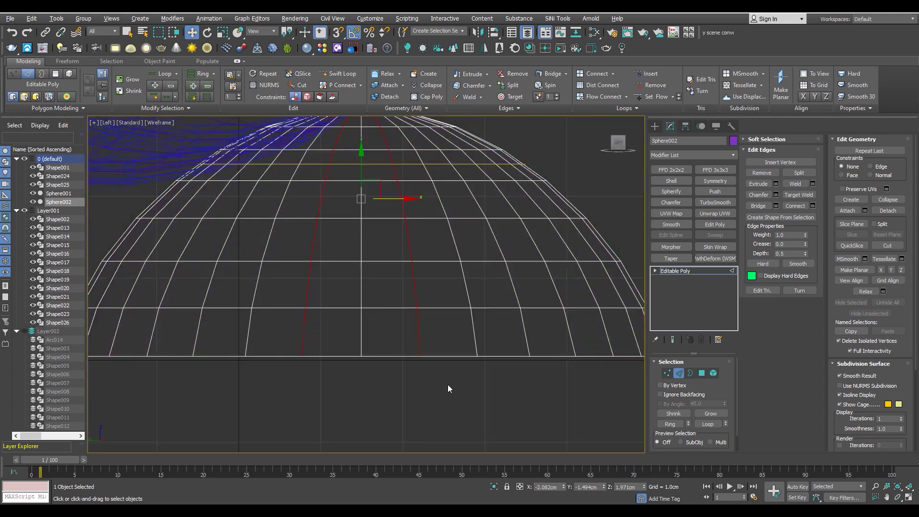
{"action": "key", "text": "F3"}
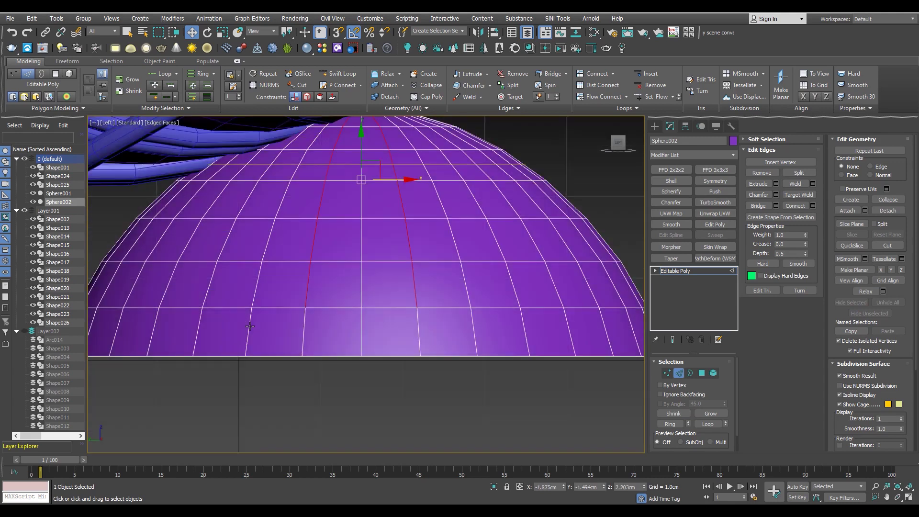
{"action": "scroll", "coordinate": [249, 326], "scroll_direction": "down", "scroll_amount": 3}
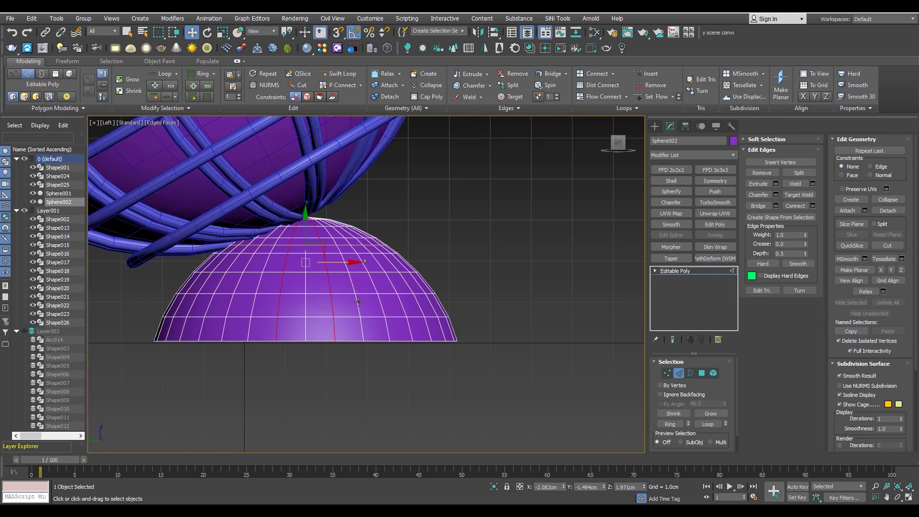
{"action": "scroll", "coordinate": [359, 301], "scroll_direction": "down", "scroll_amount": 1}
{"action": "scroll", "coordinate": [358, 300], "scroll_direction": "down", "scroll_amount": 2}
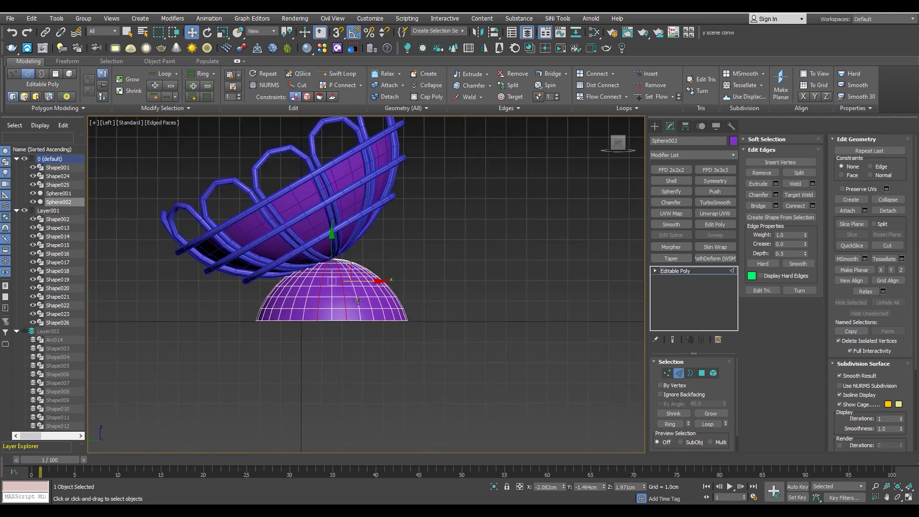
- Exit the dome's Edge mode and maximize the Perspective view
{"action": "left_click", "coordinate": [695, 271]}
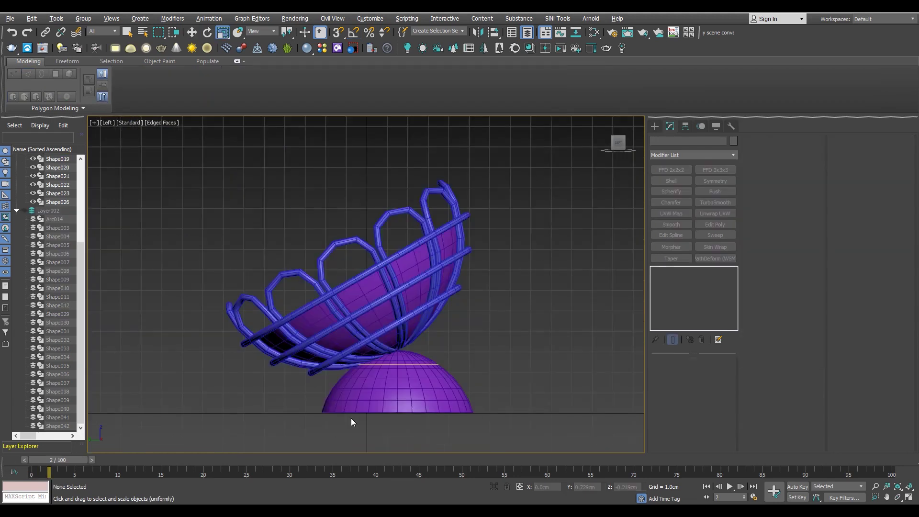
{"action": "key", "text": "alt+w"}
{"action": "left_click", "coordinate": [444, 412]}
{"action": "key", "text": "alt+w"}
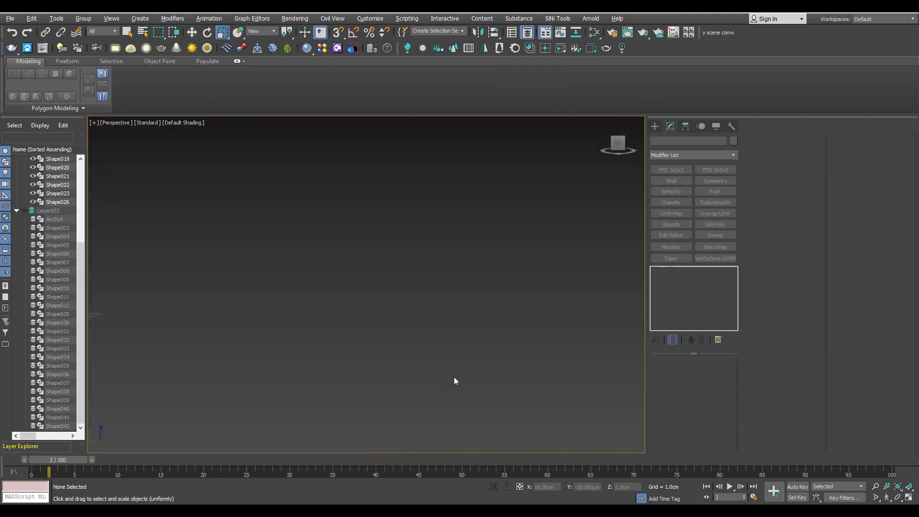
- Select the basket loops Shape002 through Shape026 in the Layer Explorer
{"action": "left_click", "coordinate": [368, 250]}
{"action": "left_click", "coordinate": [380, 224], "text": "ctrl"}
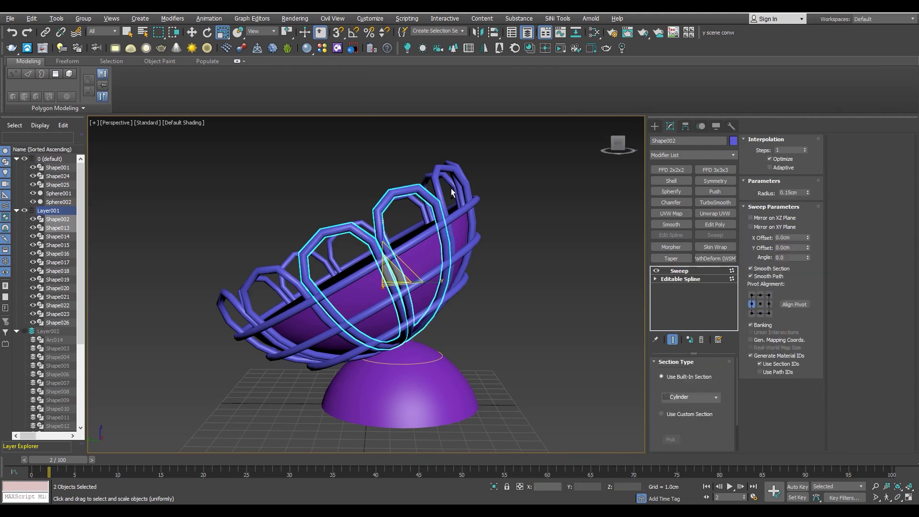
{"action": "left_click", "coordinate": [435, 177], "text": "ctrl"}
{"action": "middle_click_drag", "start_coordinate": [435, 177], "coordinate": [407, 238], "text": "alt"}
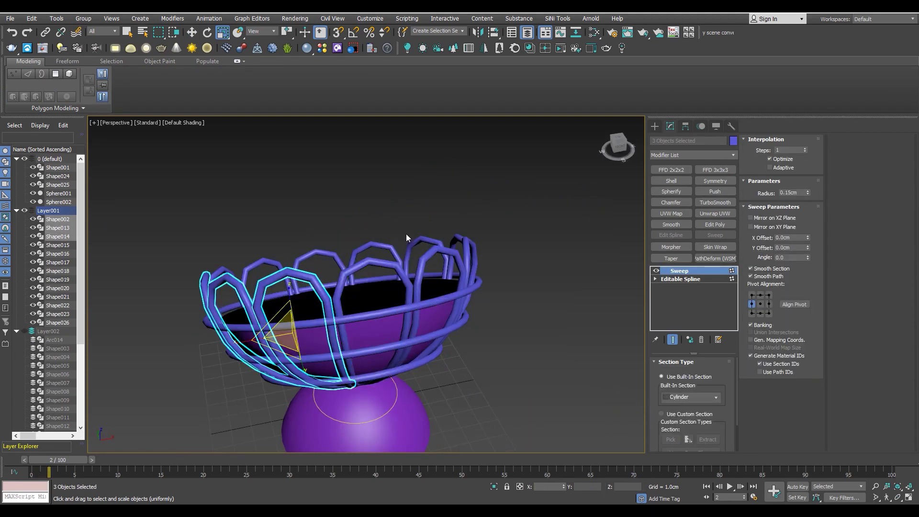
{"action": "left_click", "coordinate": [66, 245], "text": "ctrl"}
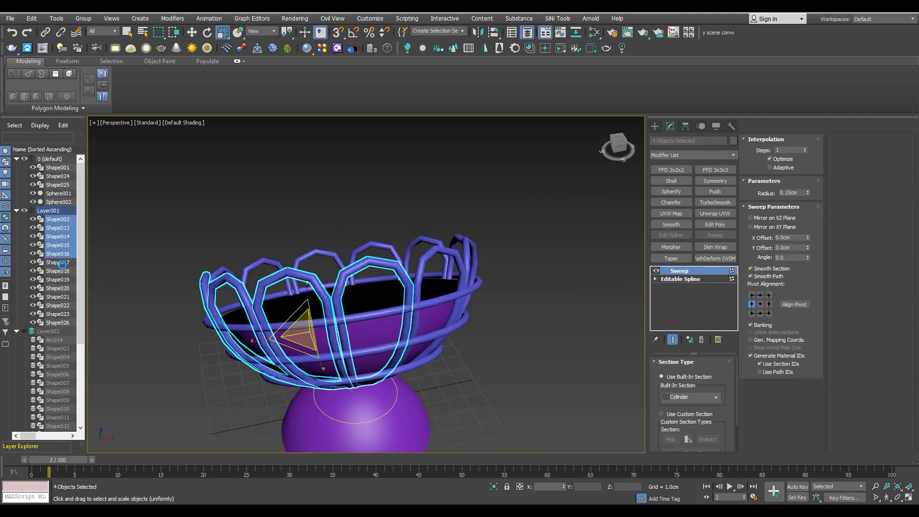
{"action": "left_click", "coordinate": [58, 219]}
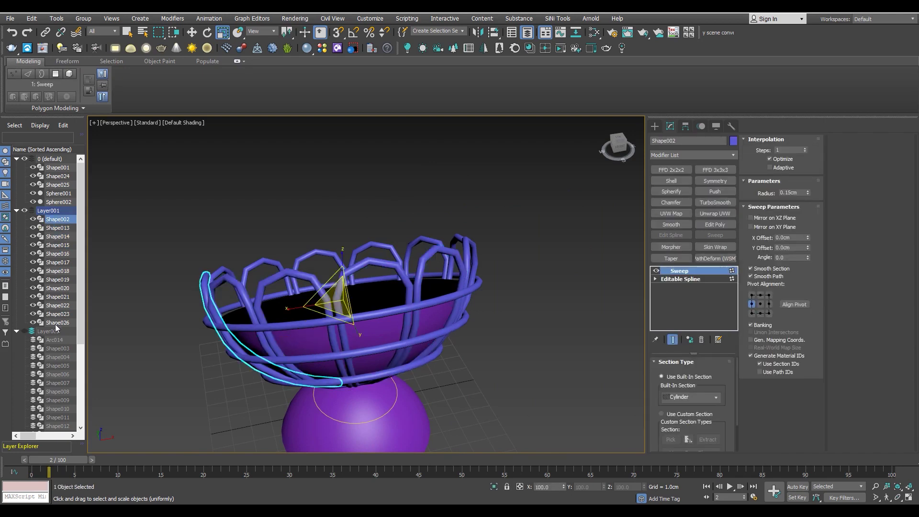
{"action": "left_click", "coordinate": [57, 323], "text": "shift"}
- Maximize the Left view and box-select all twelve loops with the Move tool
{"action": "middle_click_drag", "start_coordinate": [411, 312], "coordinate": [445, 268], "text": "alt"}
{"action": "key", "text": "alt+w"}
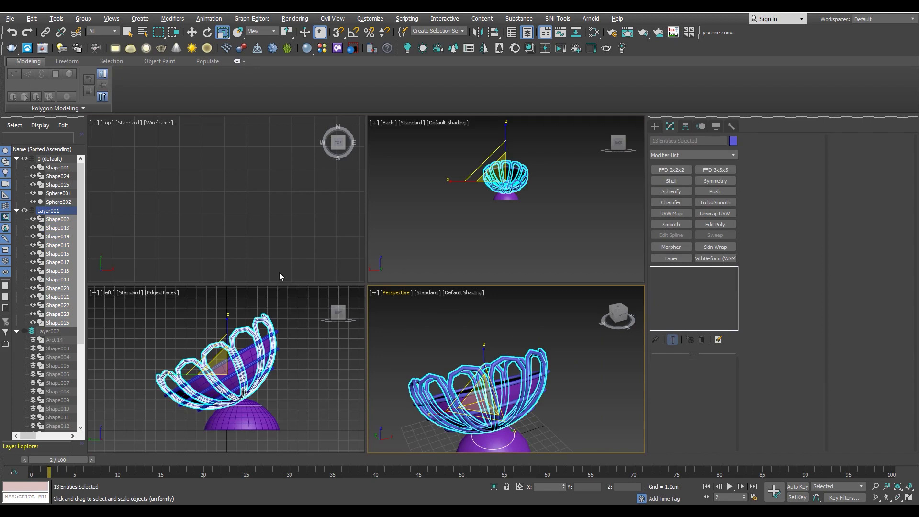
{"action": "key", "text": "alt+w"}
{"action": "scroll", "coordinate": [301, 311], "scroll_direction": "down", "scroll_amount": 2}
{"action": "key", "text": "w"}
{"action": "scroll", "coordinate": [301, 312], "scroll_direction": "up", "scroll_amount": 3}
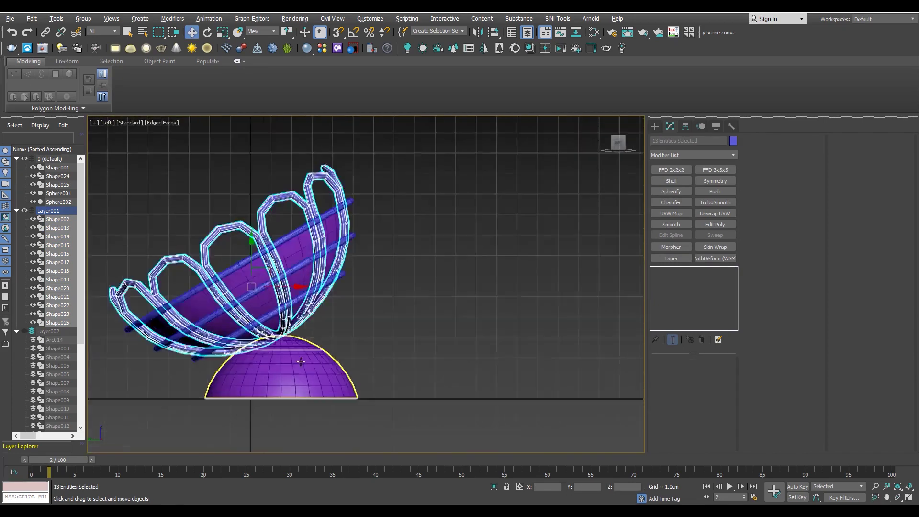
{"action": "left_click_drag", "start_coordinate": [358, 324], "coordinate": [320, 356]}
{"action": "scroll", "coordinate": [311, 336], "scroll_direction": "down", "scroll_amount": 3}
- Shift-drag the twelve loops to the right as independent Copy clones
{"action": "middle_click_drag", "start_coordinate": [311, 336], "coordinate": [281, 336]}
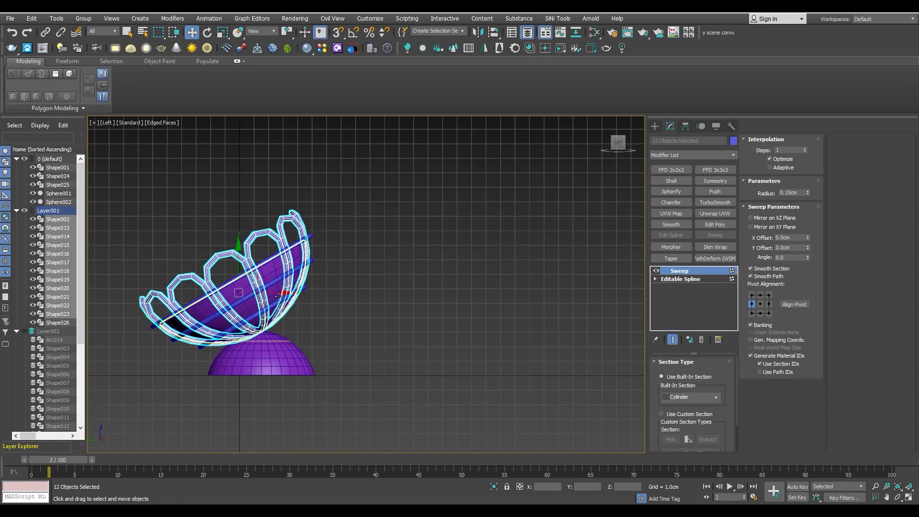
{"action": "left_click_drag", "start_coordinate": [263, 287], "coordinate": [472, 286], "text": "shift"}
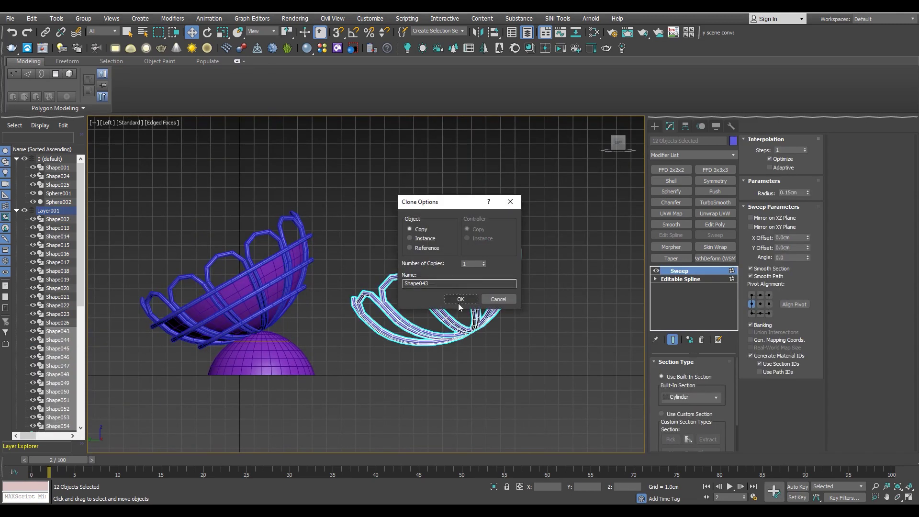
{"action": "left_click", "coordinate": [463, 299]}
{"action": "scroll", "coordinate": [473, 330], "scroll_direction": "up", "scroll_amount": 2}
{"action": "scroll", "coordinate": [462, 326], "scroll_direction": "up", "scroll_amount": 2}
{"action": "scroll", "coordinate": [452, 319], "scroll_direction": "up", "scroll_amount": 1}
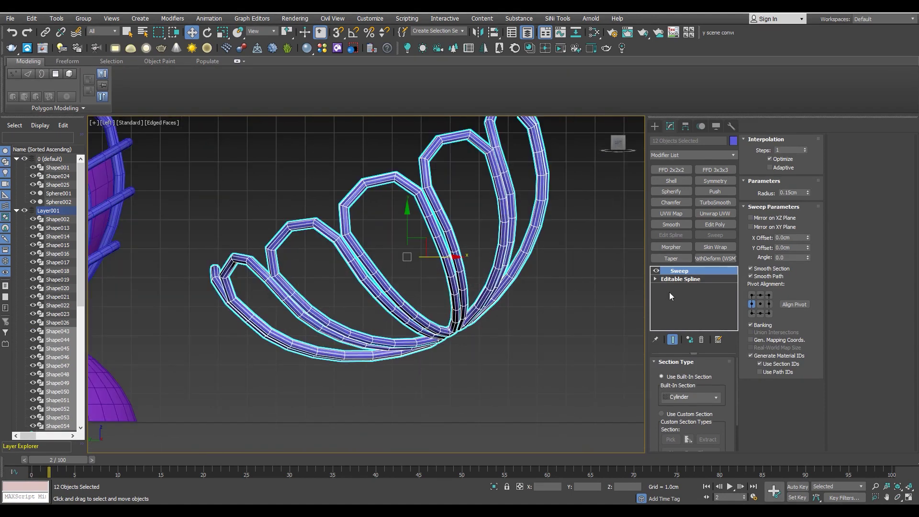
- Delete the copies' Sweep modifier and convert them to Editable Splines
{"action": "right_click", "coordinate": [476, 305]}
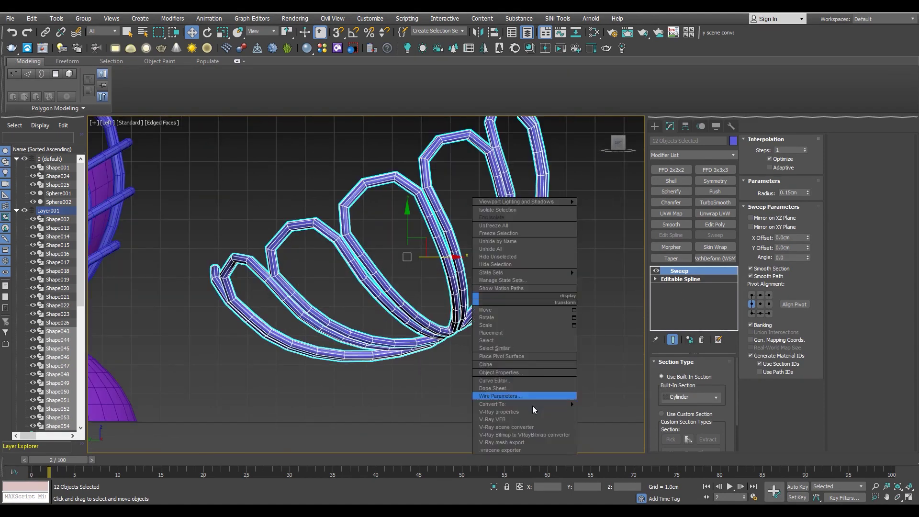
{"action": "left_click", "coordinate": [701, 340]}
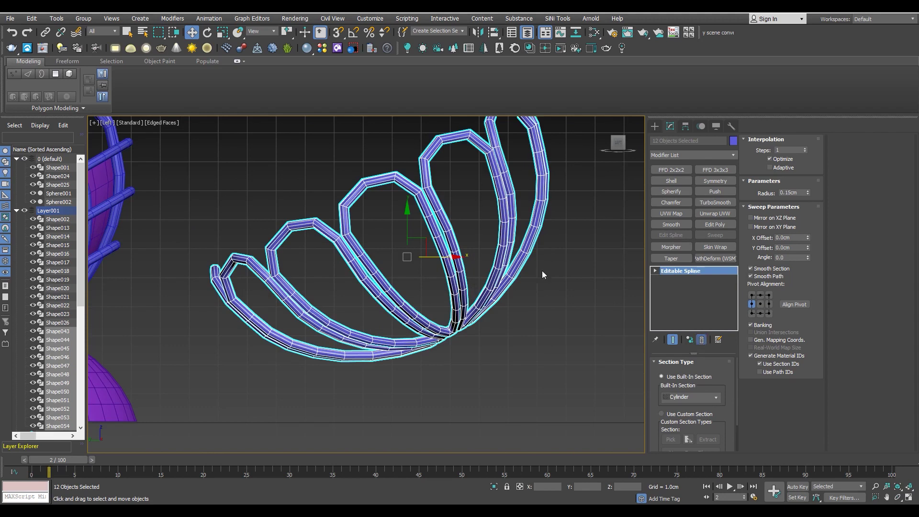
{"action": "scroll", "coordinate": [329, 320], "scroll_direction": "down", "scroll_amount": 3}
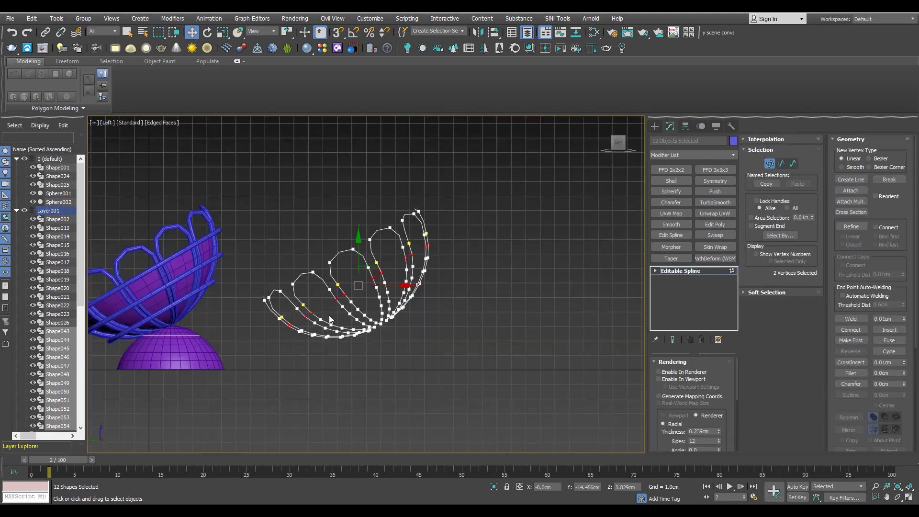
{"action": "scroll", "coordinate": [355, 325], "scroll_direction": "up", "scroll_amount": 2}
{"action": "left_click", "coordinate": [680, 270]}
{"action": "right_click", "coordinate": [410, 305]}
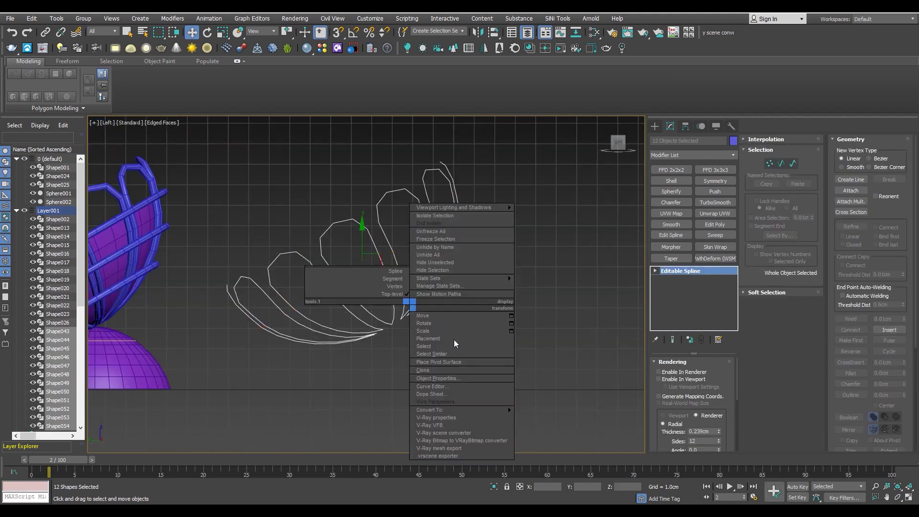
{"action": "left_click", "coordinate": [386, 409]}
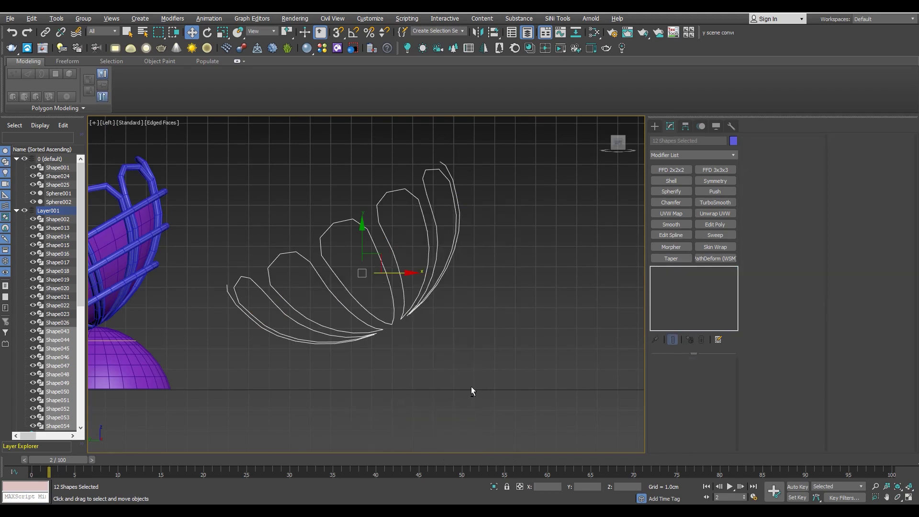
- Orbit the Perspective view to face the loop copies and select Shape046
{"action": "key", "text": "p"}
{"action": "middle_click_drag", "start_coordinate": [504, 369], "coordinate": [526, 398], "text": "alt"}
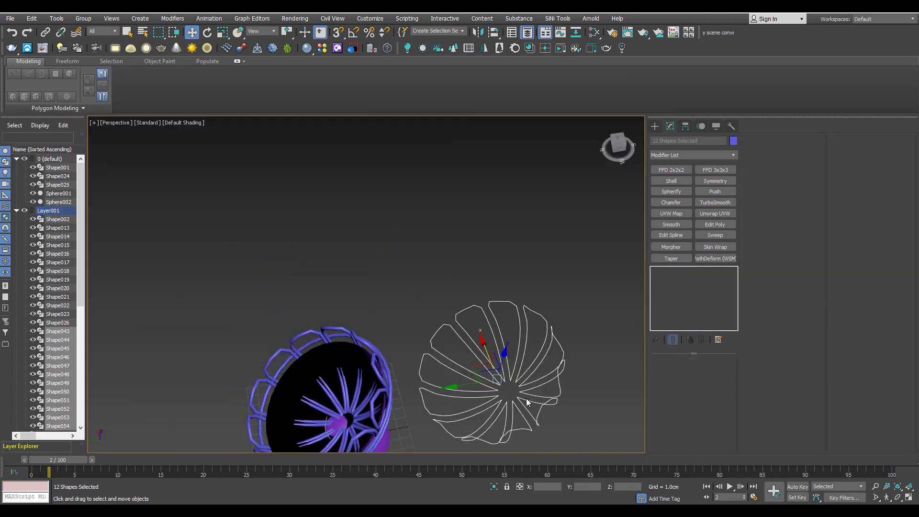
{"action": "scroll", "coordinate": [527, 398], "scroll_direction": "up", "scroll_amount": 5}
{"action": "scroll", "coordinate": [501, 312], "scroll_direction": "down", "scroll_amount": 2}
{"action": "scroll", "coordinate": [501, 313], "scroll_direction": "down", "scroll_amount": 2}
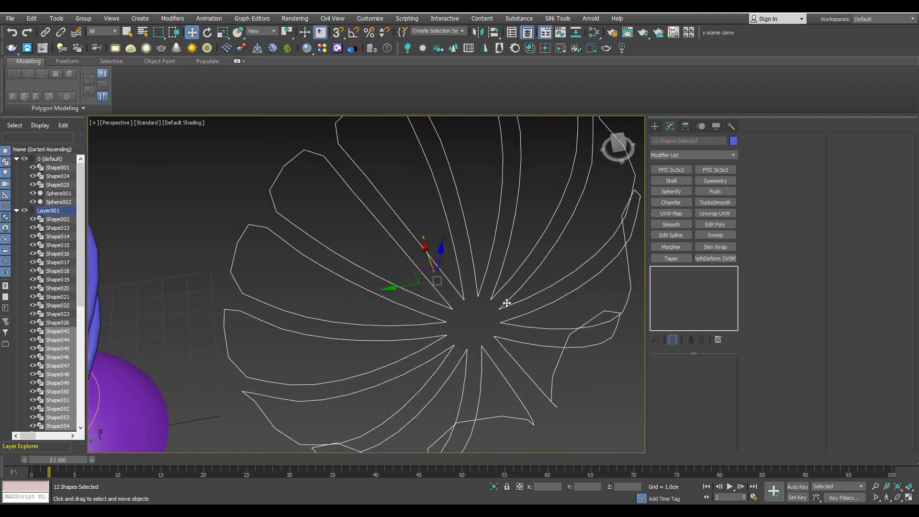
{"action": "left_click", "coordinate": [502, 308]}
{"action": "scroll", "coordinate": [460, 297], "scroll_direction": "down", "scroll_amount": 5}
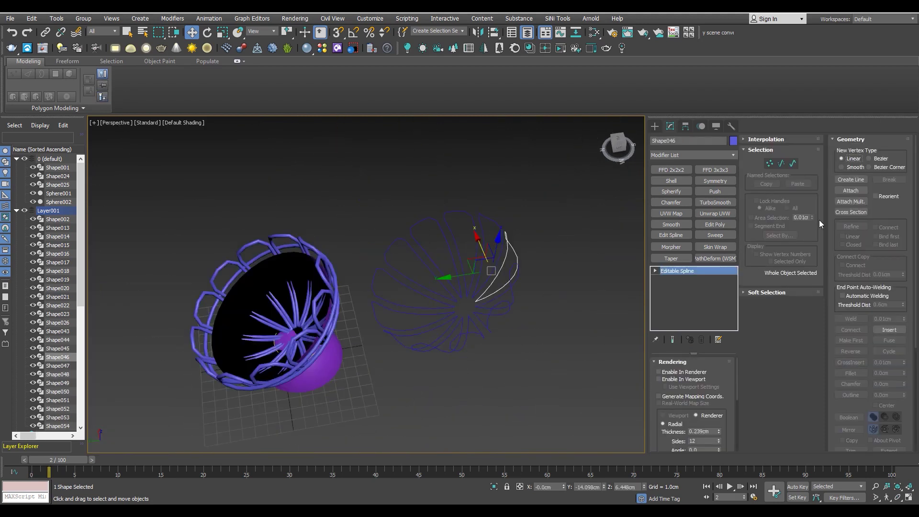
- Attach two neighbouring loops to Shape046
{"action": "left_click", "coordinate": [852, 191]}
{"action": "scroll", "coordinate": [479, 268], "scroll_direction": "up", "scroll_amount": 3}
{"action": "left_click", "coordinate": [496, 259]}
{"action": "left_click", "coordinate": [433, 268]}
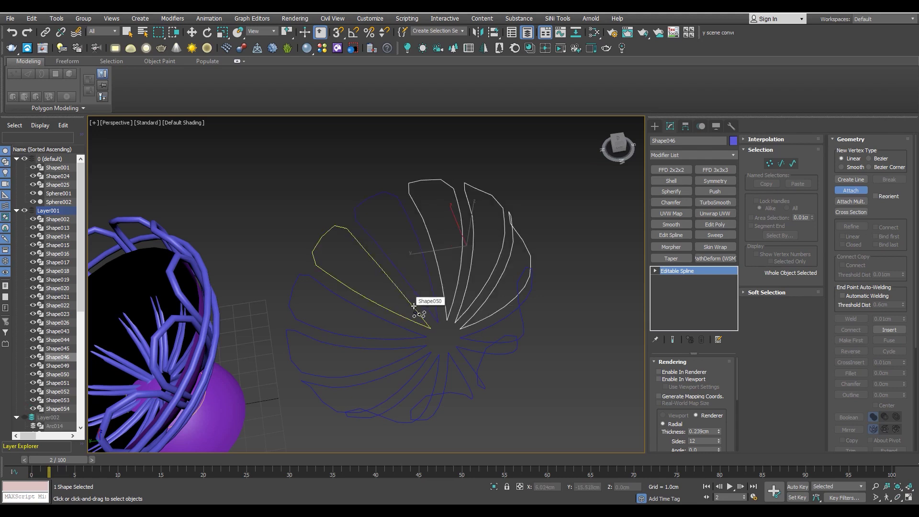
{"action": "key", "text": "w"}
- Check Shape049's vertices, then box-select all ten copied loop shapes
{"action": "left_click", "coordinate": [433, 315]}
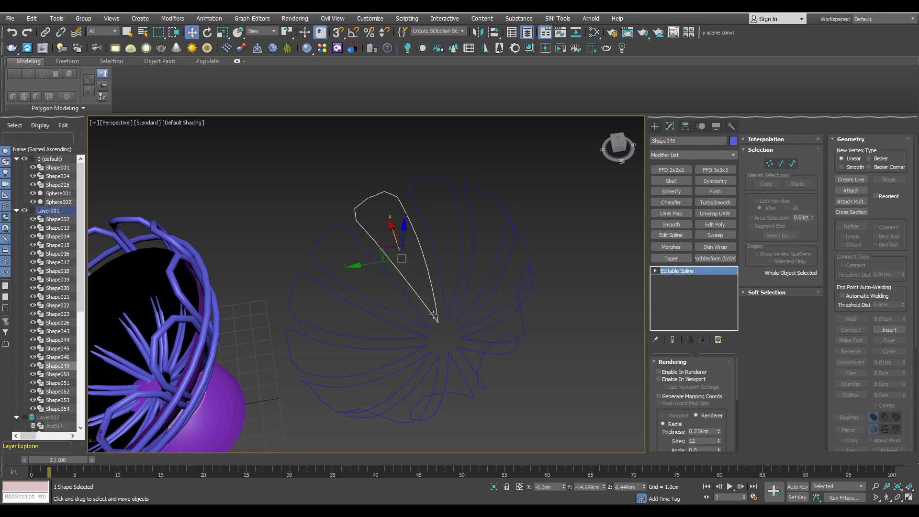
{"action": "key", "text": "1"}
{"action": "scroll", "coordinate": [434, 317], "scroll_direction": "up", "scroll_amount": 3}
{"action": "key", "text": "1"}
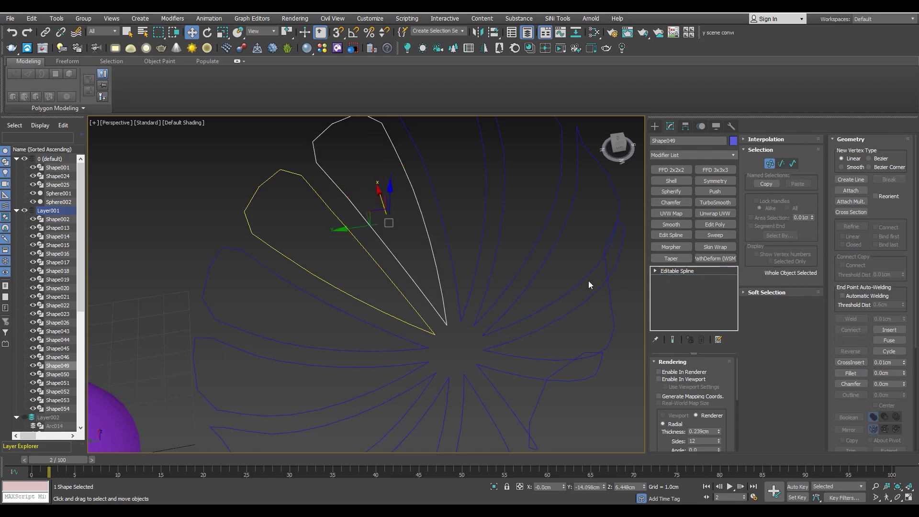
{"action": "left_click", "coordinate": [560, 282]}
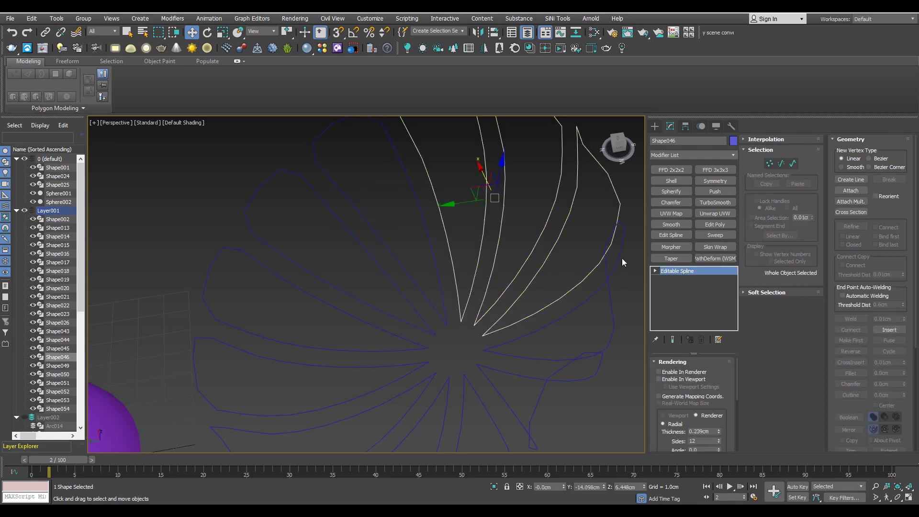
{"action": "scroll", "coordinate": [521, 235], "scroll_direction": "down", "scroll_amount": 6}
{"action": "left_click_drag", "start_coordinate": [416, 328], "coordinate": [522, 213]}
- Isolate the ten loops, Reset XForm on them, and convert them to Editable Splines
{"action": "key", "text": "alt+q"}
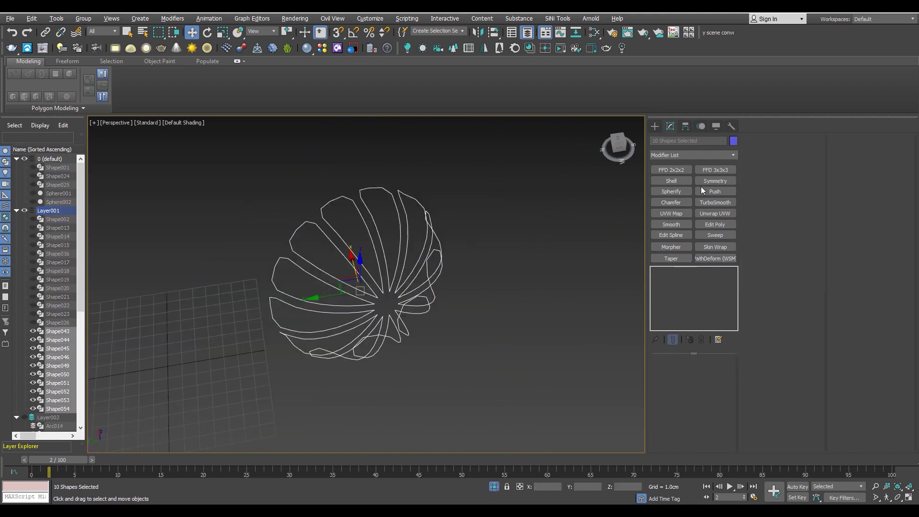
{"action": "left_click", "coordinate": [732, 127]}
{"action": "left_click", "coordinate": [698, 302]}
{"action": "right_click", "coordinate": [423, 267]}
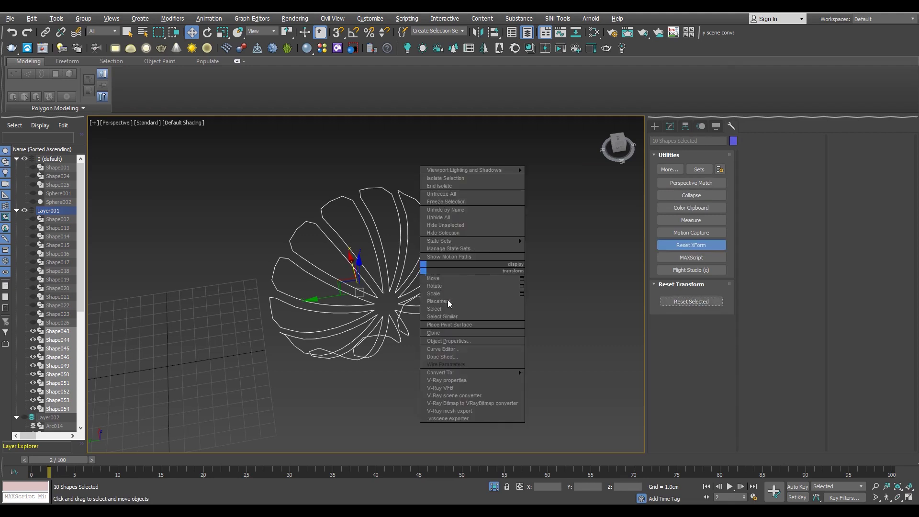
{"action": "left_click", "coordinate": [415, 376]}
{"action": "scroll", "coordinate": [426, 297], "scroll_direction": "up", "scroll_amount": 3}
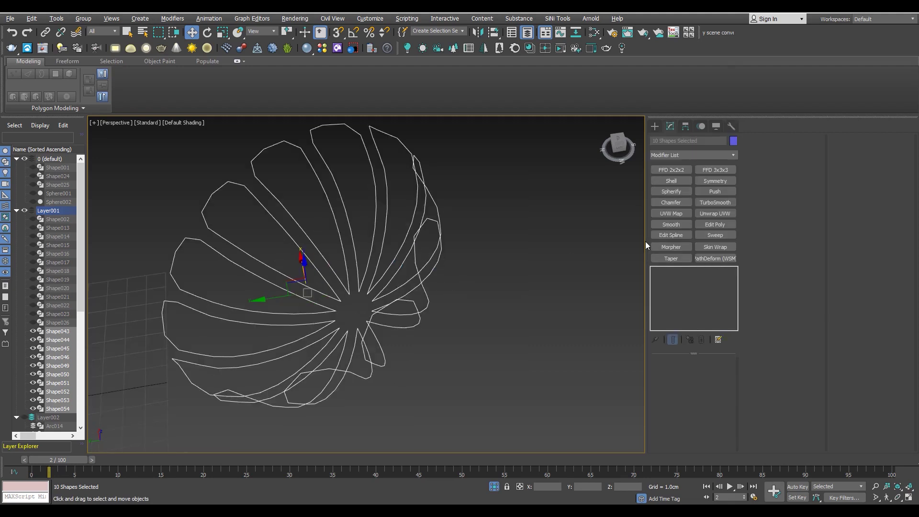
{"action": "left_click", "coordinate": [427, 248]}
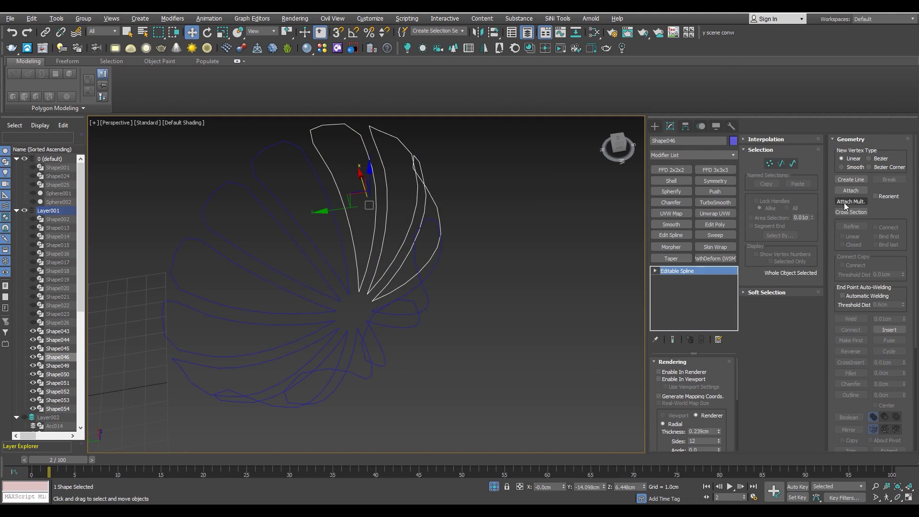
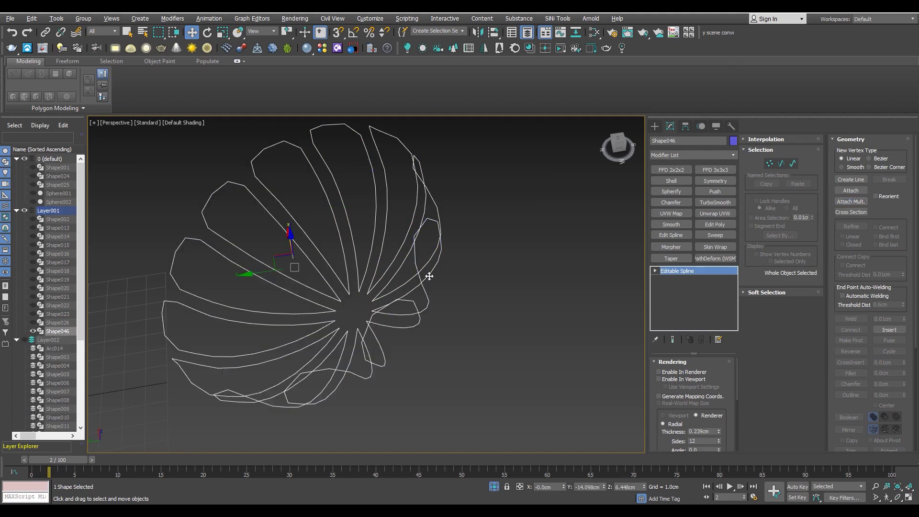
- Select the petal spline's centre vertices, then return to object level
{"action": "key", "text": "1"}
{"action": "scroll", "coordinate": [431, 308], "scroll_direction": "up", "scroll_amount": 3}
{"action": "scroll", "coordinate": [472, 308], "scroll_direction": "up", "scroll_amount": 3}
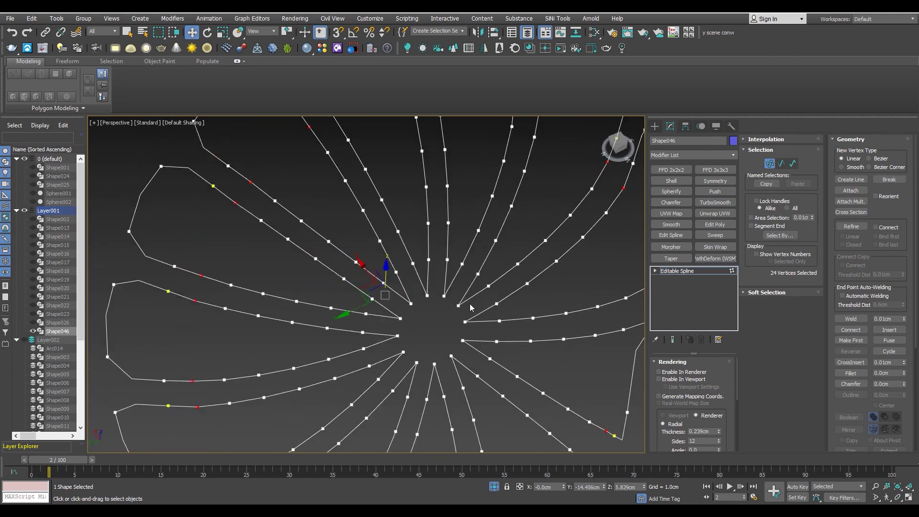
{"action": "left_click_drag", "start_coordinate": [435, 365], "coordinate": [395, 379]}
{"action": "left_click", "coordinate": [691, 271]}
{"action": "scroll", "coordinate": [411, 315], "scroll_direction": "down", "scroll_amount": 5}
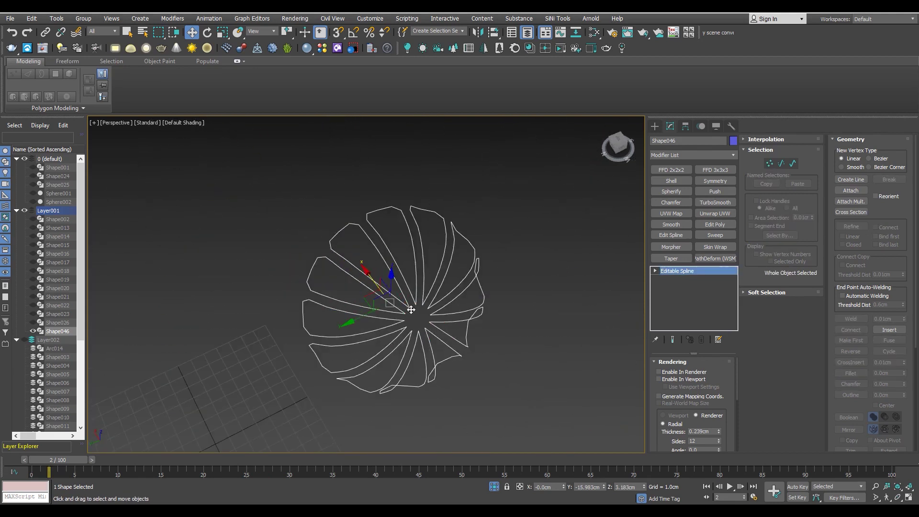
{"action": "key", "text": "1"}
{"action": "middle_click_drag", "start_coordinate": [410, 310], "coordinate": [505, 283], "text": "alt"}
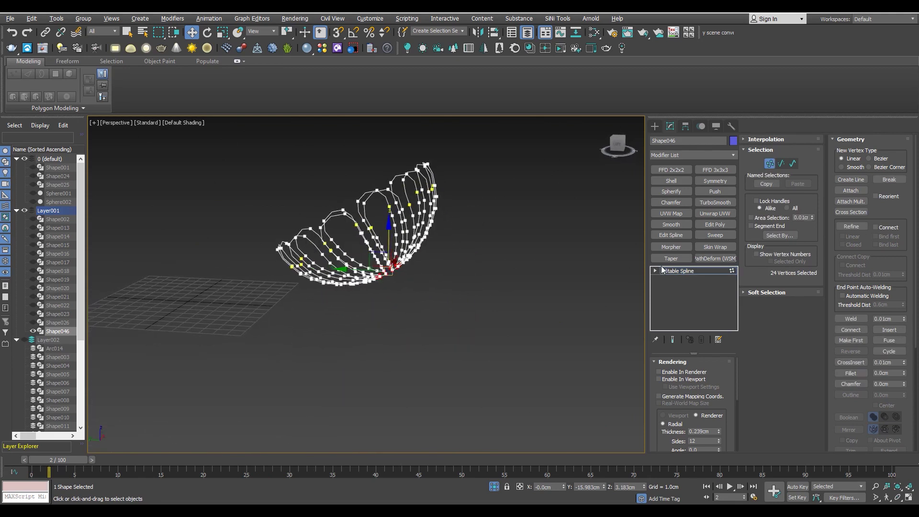
{"action": "left_click", "coordinate": [685, 271]}
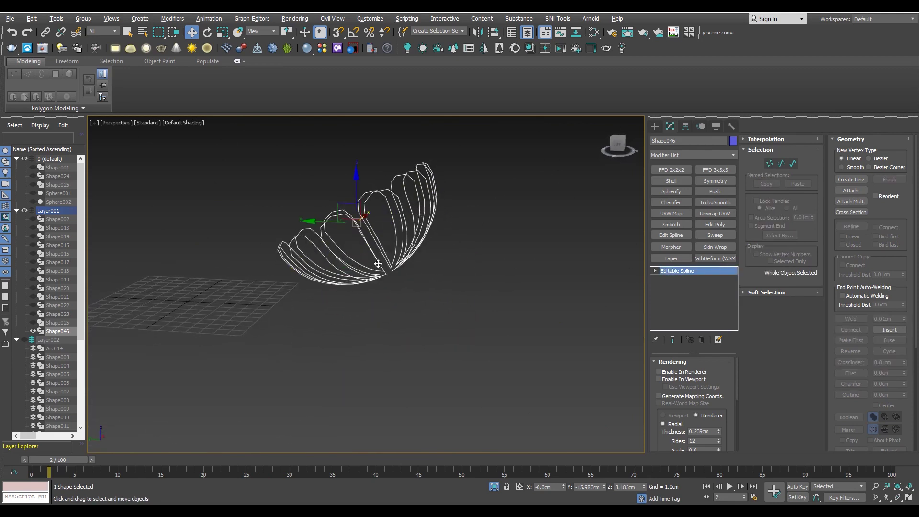
- Reset XForm on the petal spline and collapse it to an editable spline
{"action": "left_click", "coordinate": [731, 126]}
{"action": "left_click", "coordinate": [694, 306]}
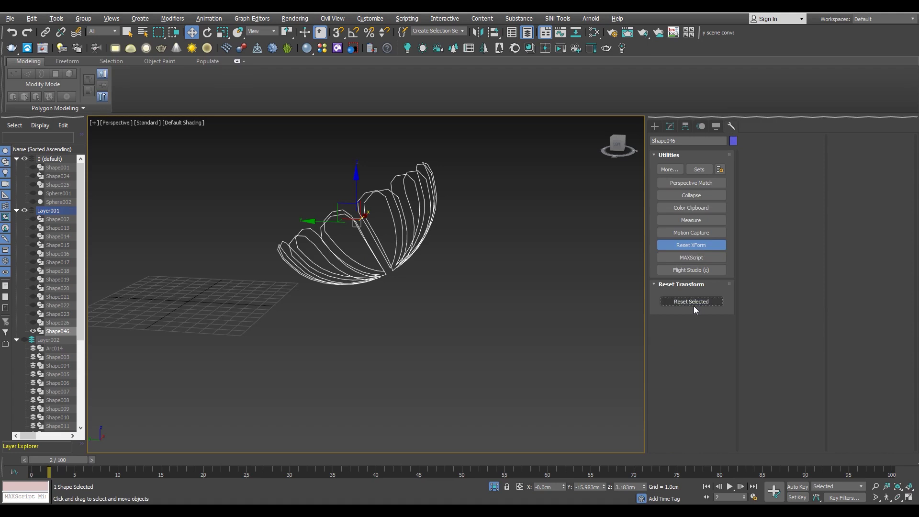
{"action": "right_click", "coordinate": [414, 245]}
{"action": "left_click", "coordinate": [386, 351]}
{"action": "scroll", "coordinate": [412, 268], "scroll_direction": "up", "scroll_amount": 5}
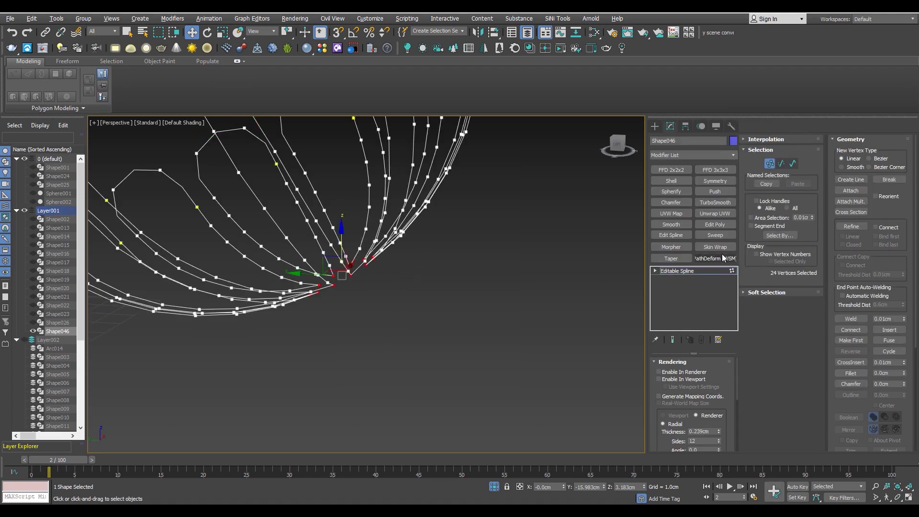
{"action": "left_click", "coordinate": [686, 271]}
{"action": "scroll", "coordinate": [400, 275], "scroll_direction": "down", "scroll_amount": 5}
- Maximize the Left viewport to view the flower from the side
{"action": "key", "text": "alt+w"}
{"action": "right_click", "coordinate": [299, 318]}
{"action": "key", "text": "alt+w"}
{"action": "scroll", "coordinate": [308, 301], "scroll_direction": "up", "scroll_amount": 2}
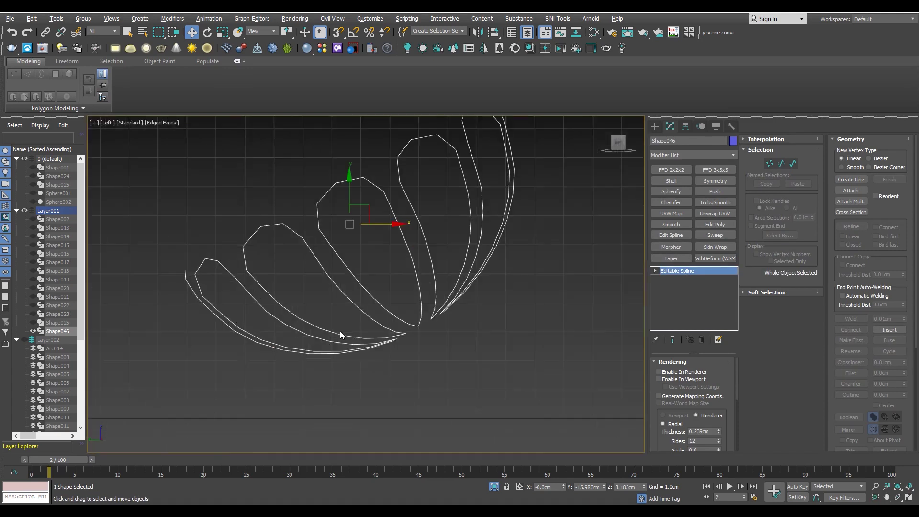
- Rotate-clone the petal flower about -195° to create the flipped copy Shape047
{"action": "key", "text": "e"}
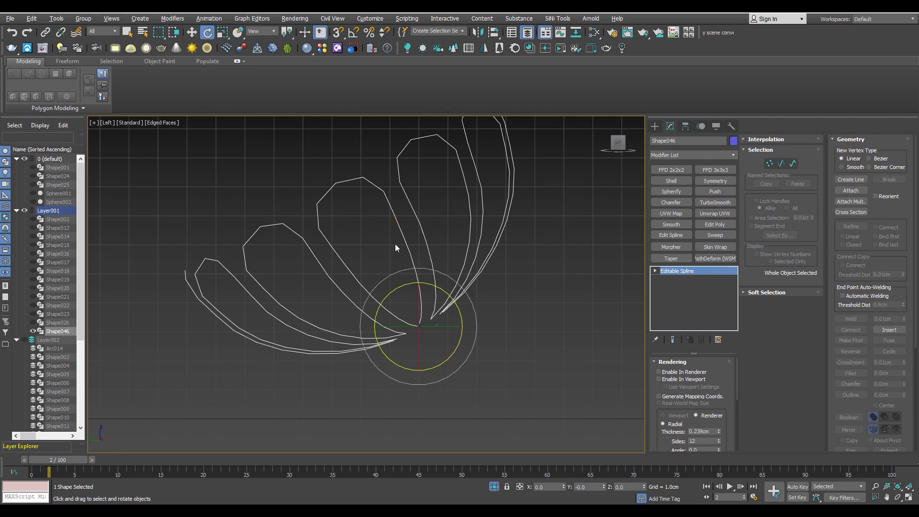
{"action": "left_click_drag", "start_coordinate": [441, 292], "coordinate": [623, 344]}
{"action": "left_click", "coordinate": [457, 299]}
{"action": "key", "text": "ctrl+z"}
{"action": "left_click_drag", "start_coordinate": [486, 304], "coordinate": [535, 323]}
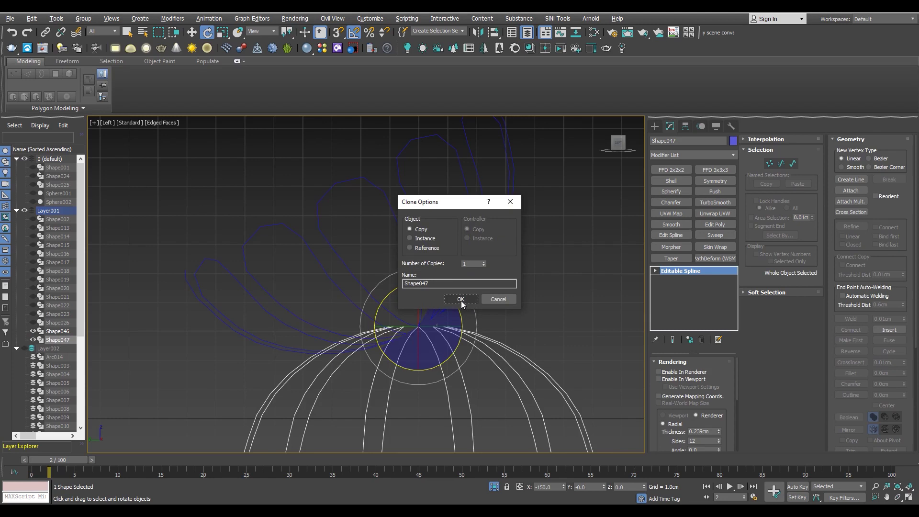
{"action": "left_click", "coordinate": [461, 301]}
- Move Shape047 below the original and scale it uniformly to 56.679%
{"action": "scroll", "coordinate": [412, 345], "scroll_direction": "down", "scroll_amount": 3}
{"action": "scroll", "coordinate": [401, 324], "scroll_direction": "down", "scroll_amount": 2}
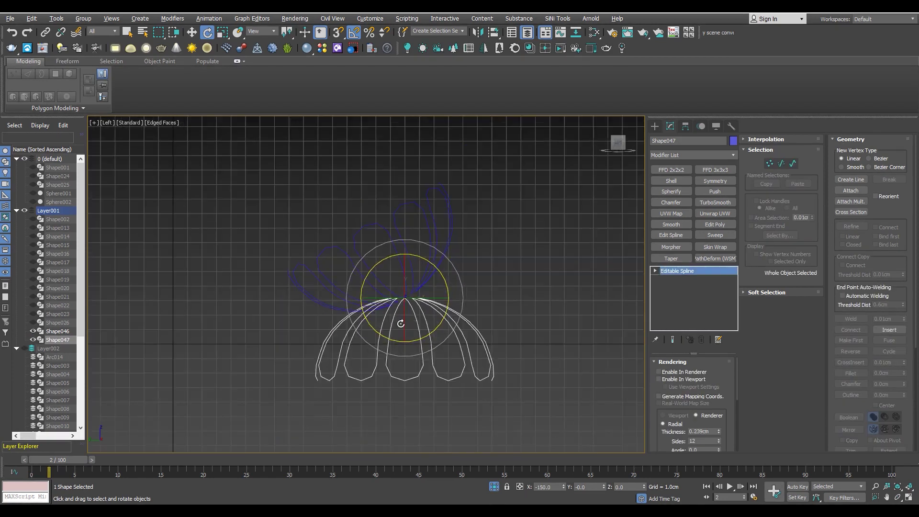
{"action": "key", "text": "w"}
{"action": "scroll", "coordinate": [401, 323], "scroll_direction": "up", "scroll_amount": 4}
{"action": "middle_click_drag", "start_coordinate": [424, 370], "coordinate": [424, 299]}
{"action": "left_click_drag", "start_coordinate": [424, 299], "coordinate": [425, 310]}
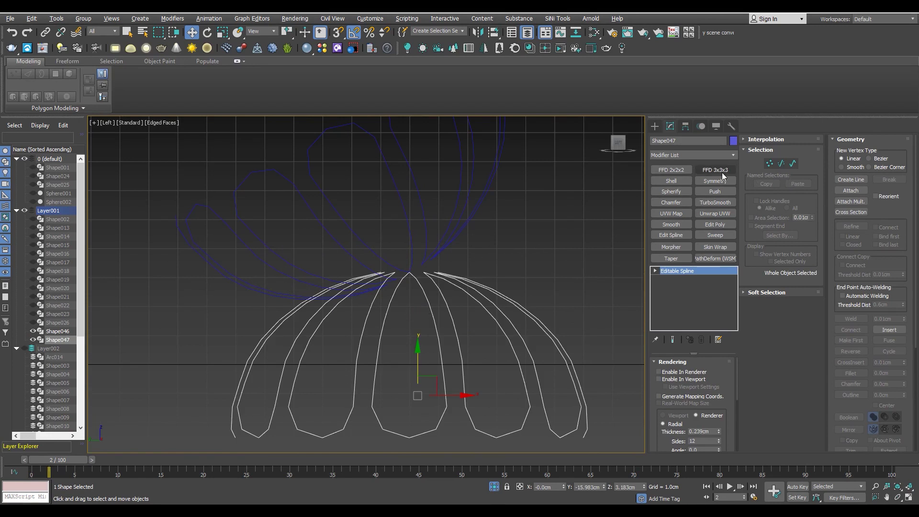
{"action": "key", "text": "r"}
{"action": "left_click_drag", "start_coordinate": [418, 272], "coordinate": [428, 305]}
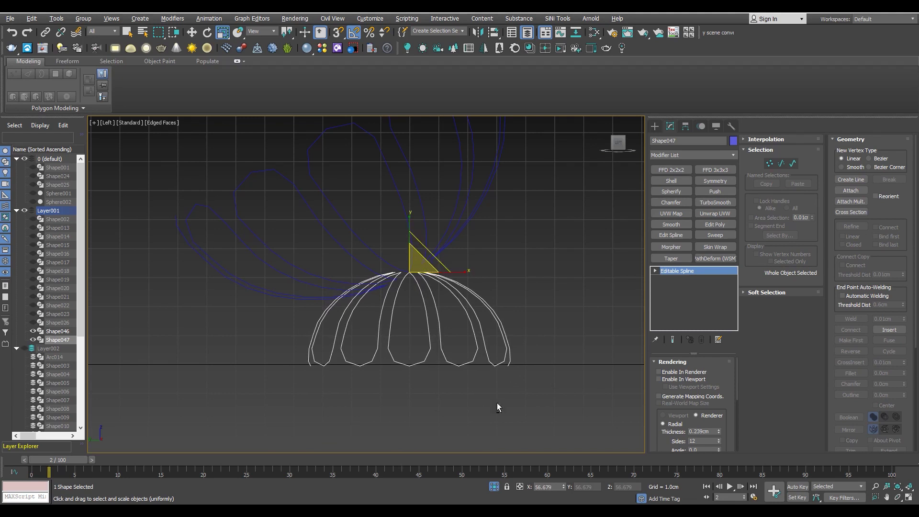
- Orbit the Perspective view around the dome to inspect it
{"action": "key", "text": "p"}
{"action": "middle_click_drag", "start_coordinate": [415, 309], "coordinate": [347, 345], "text": "alt"}
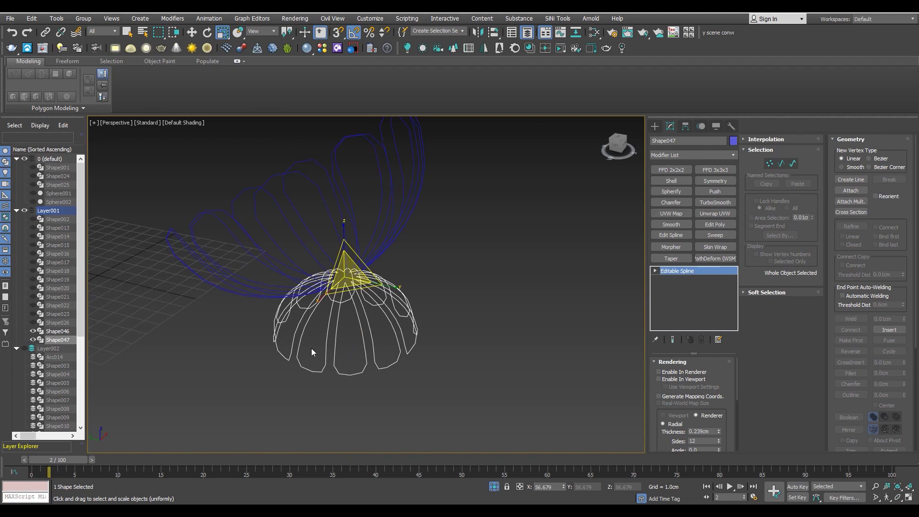
{"action": "mouse_move", "coordinate": [337, 345]}
{"action": "middle_mouse_down", "text": "alt"}
{"action": "mouse_move", "coordinate": [337, 357]}
{"action": "mouse_move", "coordinate": [349, 353]}
{"action": "mouse_move", "coordinate": [314, 362]}
{"action": "middle_mouse_up", "text": "alt"}
{"action": "scroll", "coordinate": [341, 355], "scroll_direction": "up", "scroll_amount": 5}
{"action": "scroll", "coordinate": [356, 355], "scroll_direction": "down", "scroll_amount": 6}
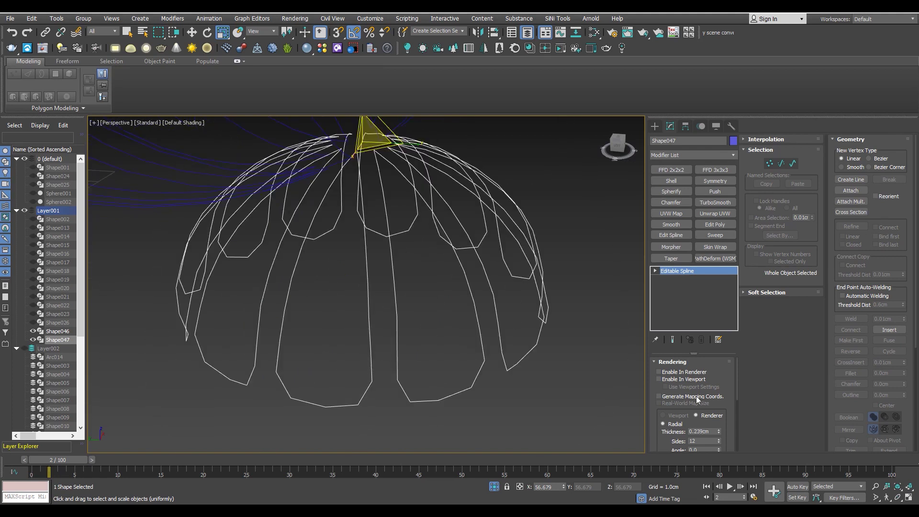
- Enable the dome splines in renderer and viewport as 0.239cm tubes
{"action": "left_click", "coordinate": [676, 378]}
{"action": "left_click_drag", "start_coordinate": [718, 434], "coordinate": [719, 388]}
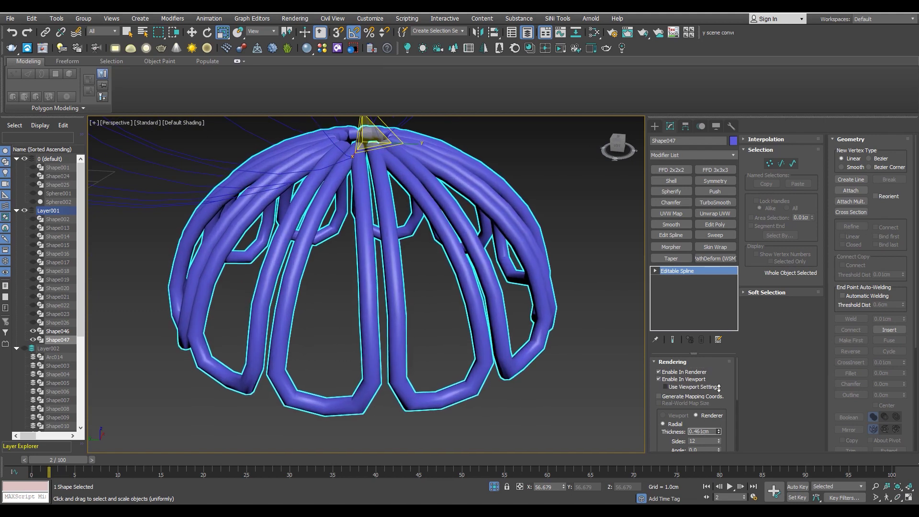
{"action": "key", "text": "ctrl+z"}
{"action": "middle_click_drag", "start_coordinate": [452, 341], "coordinate": [396, 344]}
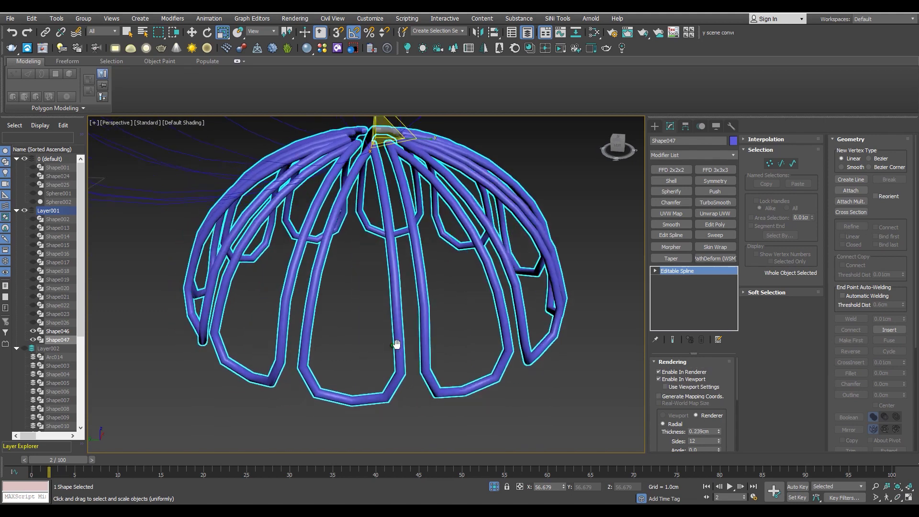
{"action": "key", "text": "alt+w"}
{"action": "key", "text": "alt+w"}
{"action": "key", "text": "F3"}
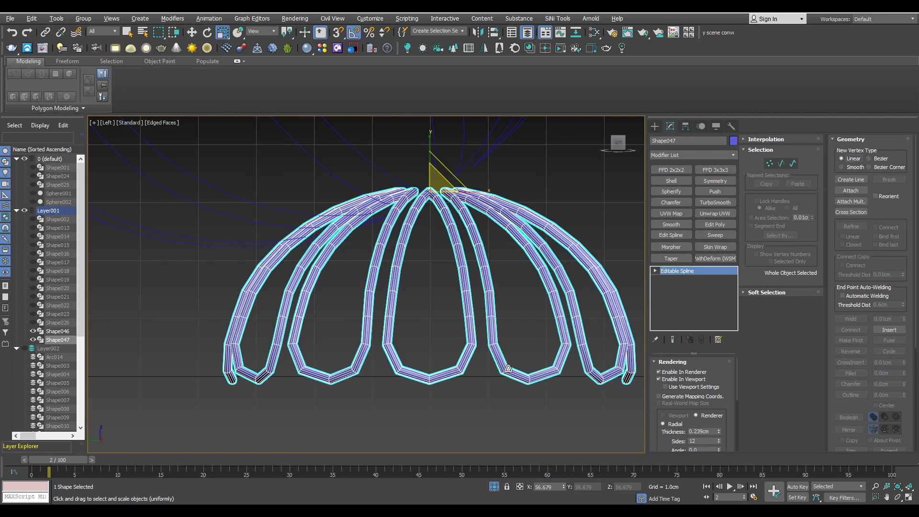
{"action": "key", "text": "p"}
{"action": "key", "text": "F4"}
- At Spline level, delete eleven of the twelve loops, keeping one petal
{"action": "key", "text": "3"}
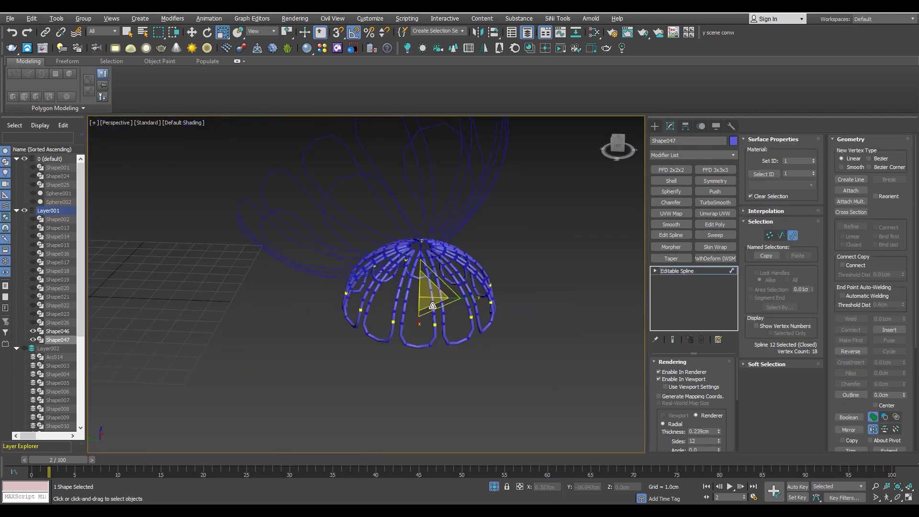
{"action": "scroll", "coordinate": [432, 305], "scroll_direction": "up", "scroll_amount": 2}
{"action": "key", "text": "ctrl+i"}
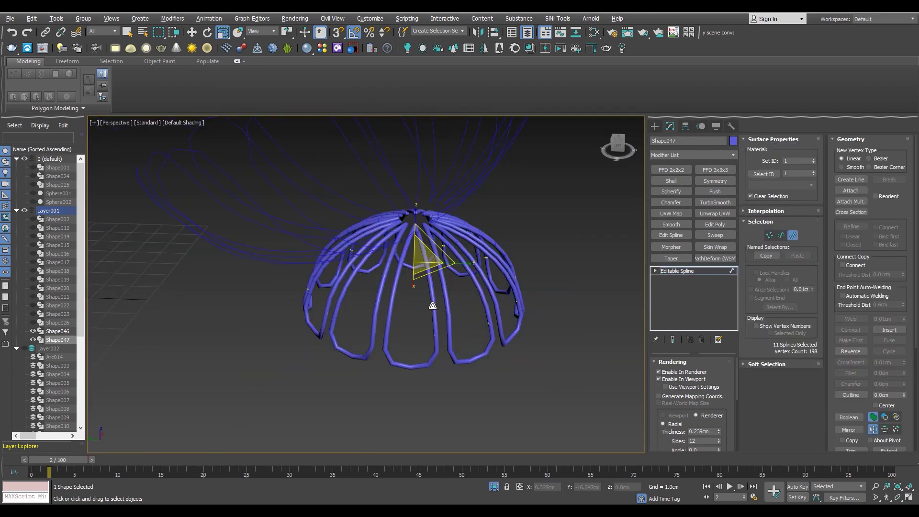
{"action": "key", "text": "Delete"}
{"action": "key", "text": "ctrl+a"}
{"action": "left_click", "coordinate": [687, 270]}
- Rotate-clone the single petal loop 30° around the centre as Shape048
{"action": "middle_click_drag", "start_coordinate": [397, 268], "coordinate": [416, 299], "text": "alt"}
{"action": "key", "text": "e"}
{"action": "left_click_drag", "start_coordinate": [424, 280], "coordinate": [430, 286], "text": "shift"}
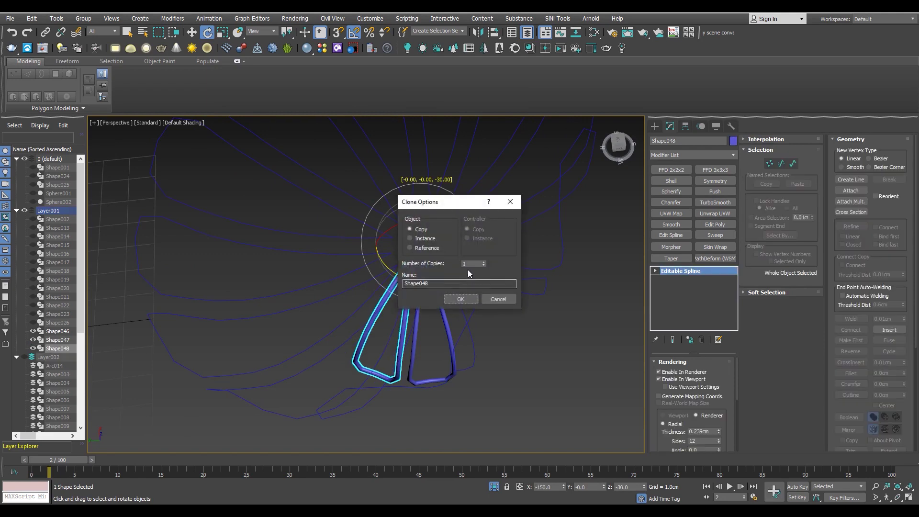
{"action": "left_click", "coordinate": [464, 297]}
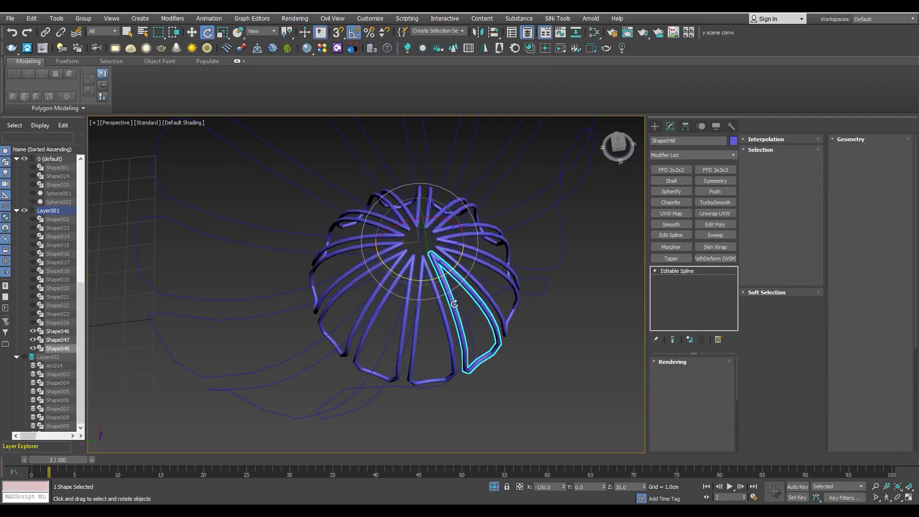
{"action": "key", "text": "alt+w"}
{"action": "key", "text": "alt+w"}
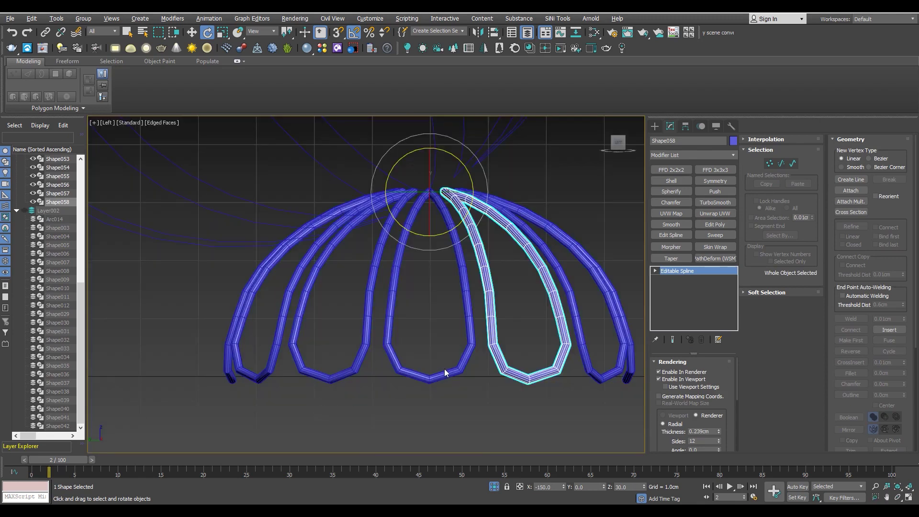
{"action": "left_click", "coordinate": [445, 369]}
{"action": "scroll", "coordinate": [443, 289], "scroll_direction": "up", "scroll_amount": 3}
{"action": "scroll", "coordinate": [442, 289], "scroll_direction": "down", "scroll_amount": 3}
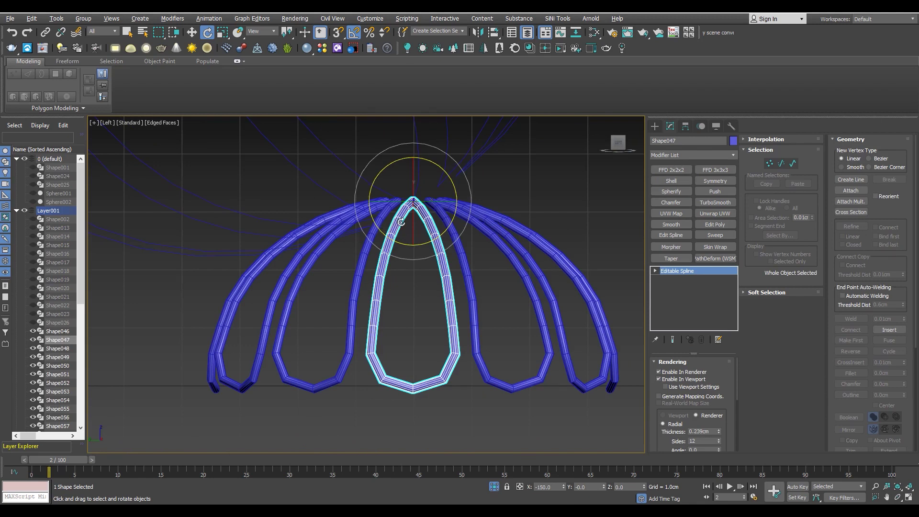
- Try FFD 2x2x2 on Shape047, then Reset XForm and reconvert to editable spline
{"action": "scroll", "coordinate": [401, 222], "scroll_direction": "up", "scroll_amount": 2}
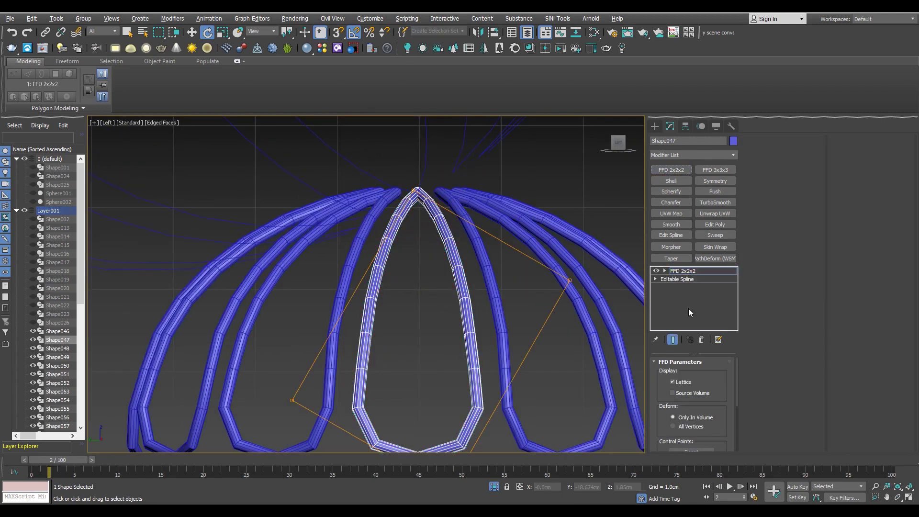
{"action": "left_click", "coordinate": [702, 340]}
{"action": "left_click", "coordinate": [729, 126]}
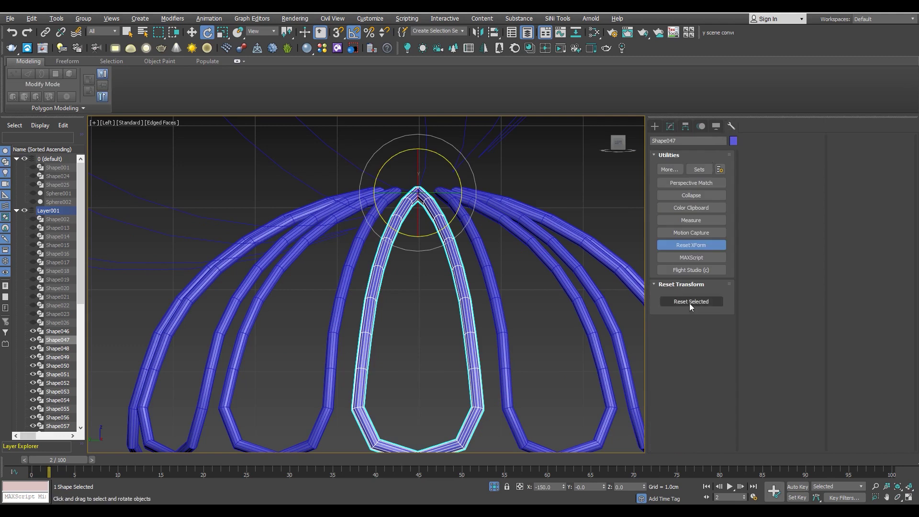
{"action": "left_click", "coordinate": [689, 302]}
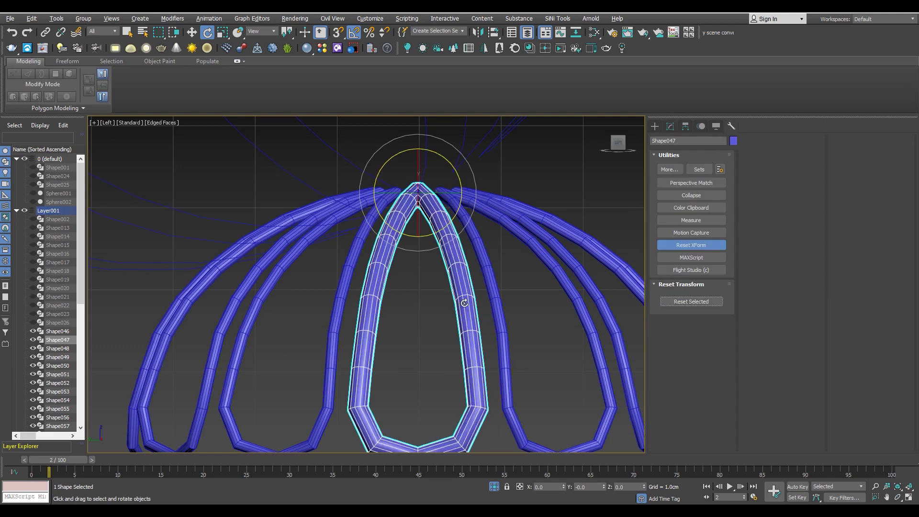
{"action": "scroll", "coordinate": [464, 303], "scroll_direction": "down", "scroll_amount": 2}
{"action": "right_click", "coordinate": [464, 303]}
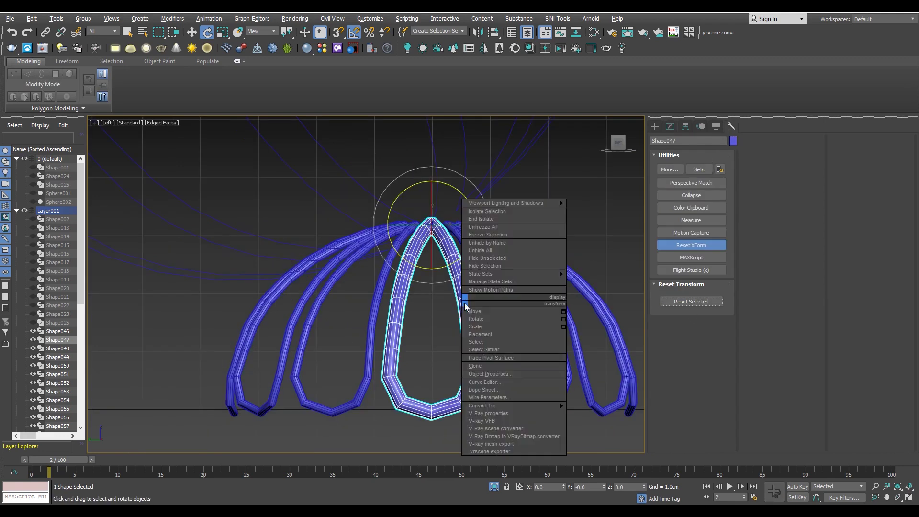
{"action": "left_click", "coordinate": [451, 406]}
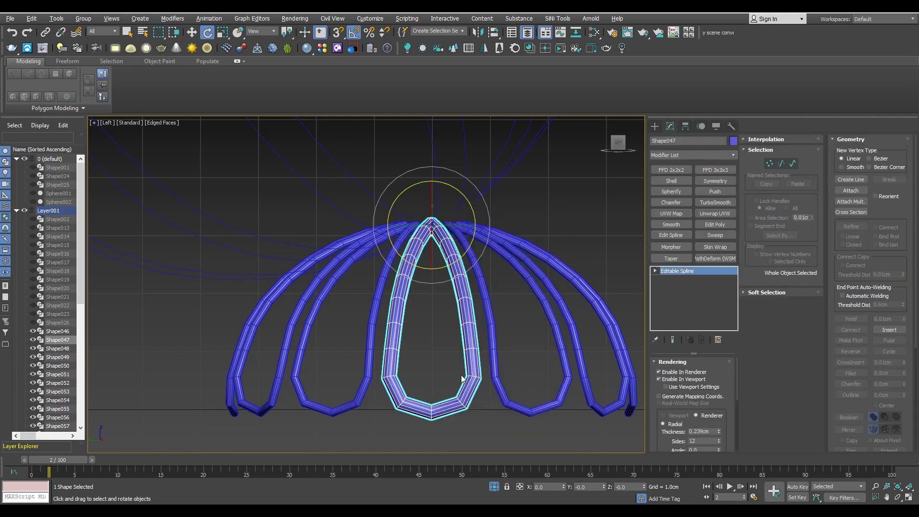
{"action": "scroll", "coordinate": [461, 378], "scroll_direction": "up", "scroll_amount": 2}
- Turn off Enable In Viewport and Enable In Renderer for Shape047
{"action": "left_click", "coordinate": [671, 379]}
{"action": "left_click", "coordinate": [674, 372]}
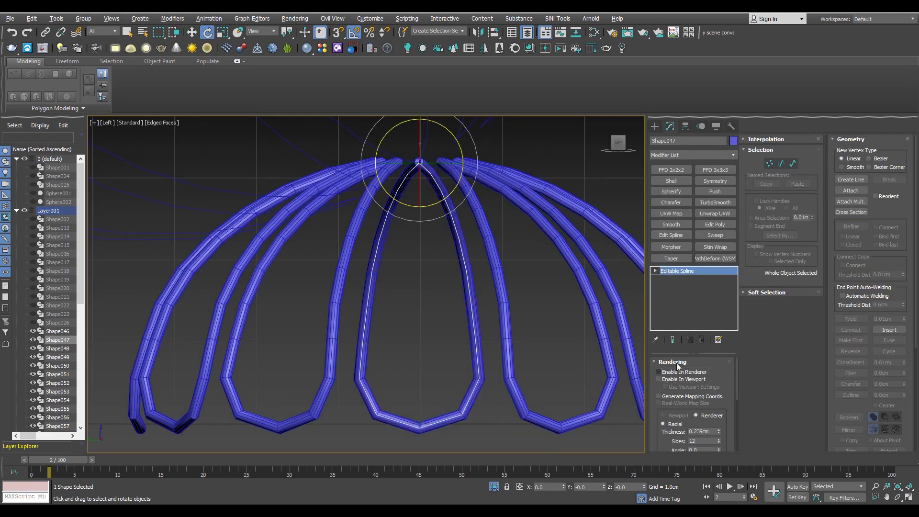
{"action": "key", "text": "alt+w"}
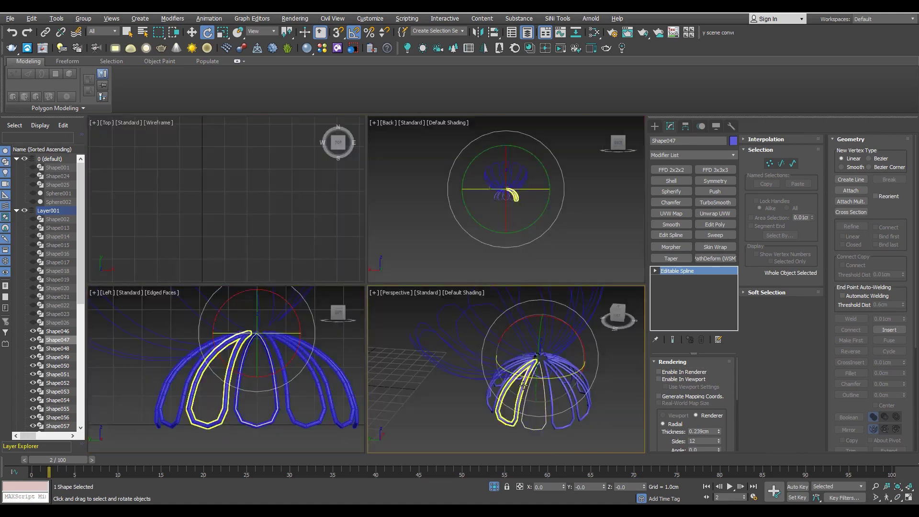
{"action": "right_click", "coordinate": [468, 356]}
{"action": "key", "text": "alt+w"}
{"action": "middle_click_drag", "start_coordinate": [471, 365], "coordinate": [464, 369], "text": "alt"}
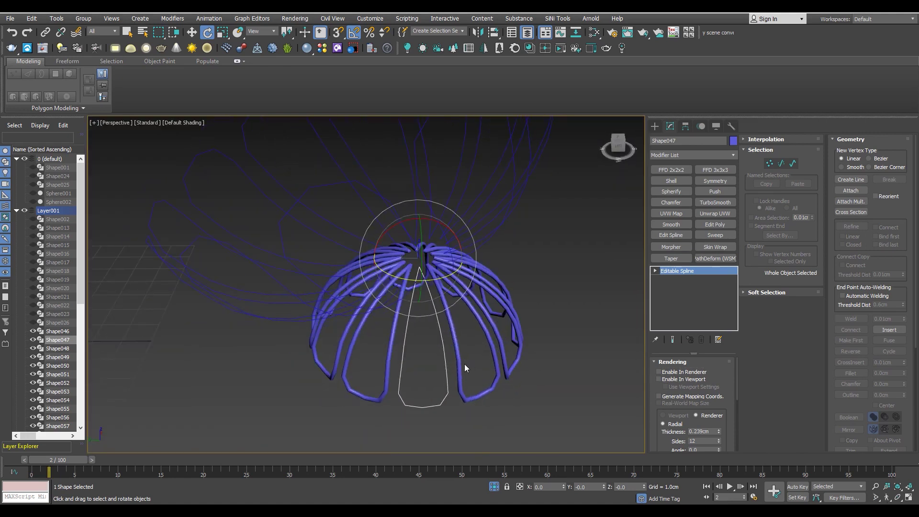
- Select the eleven surrounding petal copies, delete them, and reselect Shape047
{"action": "key", "text": "alt+w"}
{"action": "right_click", "coordinate": [211, 380]}
{"action": "key", "text": "alt+w"}
{"action": "left_click_drag", "start_coordinate": [239, 458], "coordinate": [241, 453]}
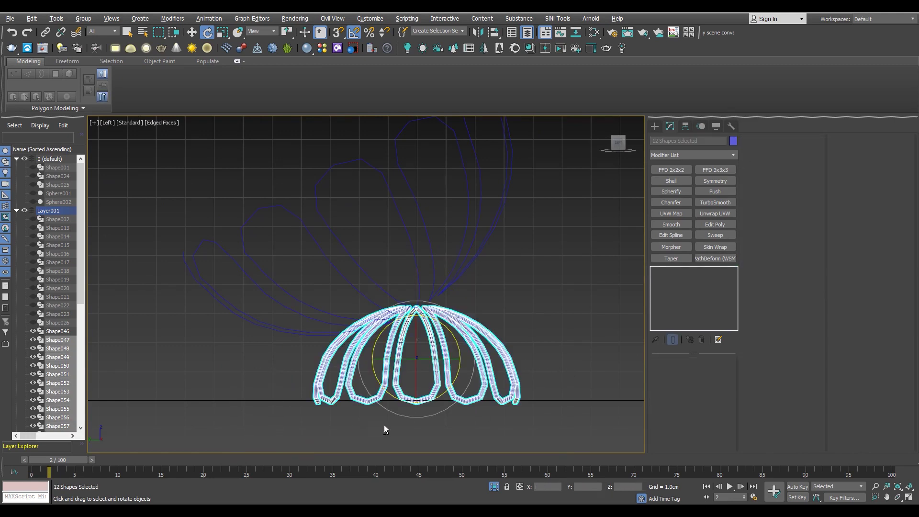
{"action": "left_click", "coordinate": [420, 390], "text": "alt"}
{"action": "key", "text": "alt+w"}
{"action": "right_click", "coordinate": [487, 407]}
{"action": "key", "text": "alt+w"}
{"action": "middle_click_drag", "start_coordinate": [492, 406], "coordinate": [452, 369], "text": "alt"}
{"action": "scroll", "coordinate": [415, 325], "scroll_direction": "up", "scroll_amount": 3}
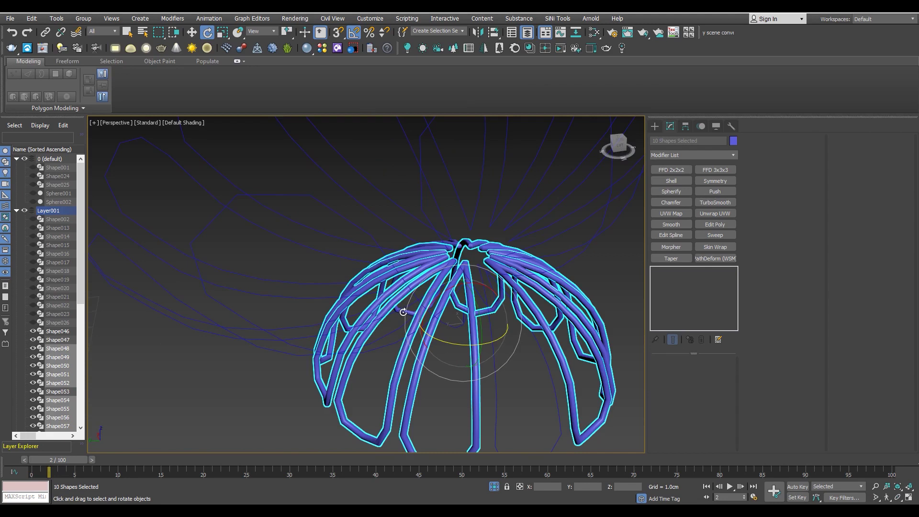
{"action": "mouse_move", "coordinate": [396, 323]}
{"action": "middle_mouse_down", "text": "alt"}
{"action": "mouse_move", "coordinate": [390, 300]}
{"action": "mouse_move", "coordinate": [580, 264]}
{"action": "mouse_move", "coordinate": [497, 347]}
{"action": "mouse_move", "coordinate": [474, 329]}
{"action": "middle_mouse_up", "text": "alt"}
{"action": "left_click", "coordinate": [390, 300], "text": "ctrl"}
{"action": "key", "text": "Delete"}
{"action": "left_click", "coordinate": [479, 294]}
{"action": "mouse_move", "coordinate": [508, 271]}
{"action": "middle_mouse_down", "text": "alt"}
{"action": "mouse_move", "coordinate": [536, 290]}
{"action": "mouse_move", "coordinate": [468, 258]}
{"action": "middle_mouse_up", "text": "alt"}
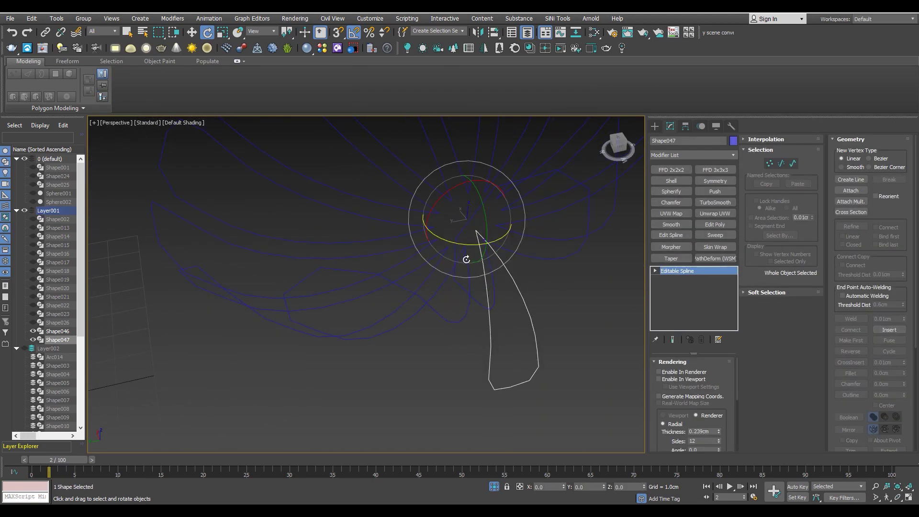
- First attempt: clone 11 petals at -30° steps and sweep them into tubes
{"action": "left_click_drag", "start_coordinate": [457, 245], "coordinate": [455, 246]}
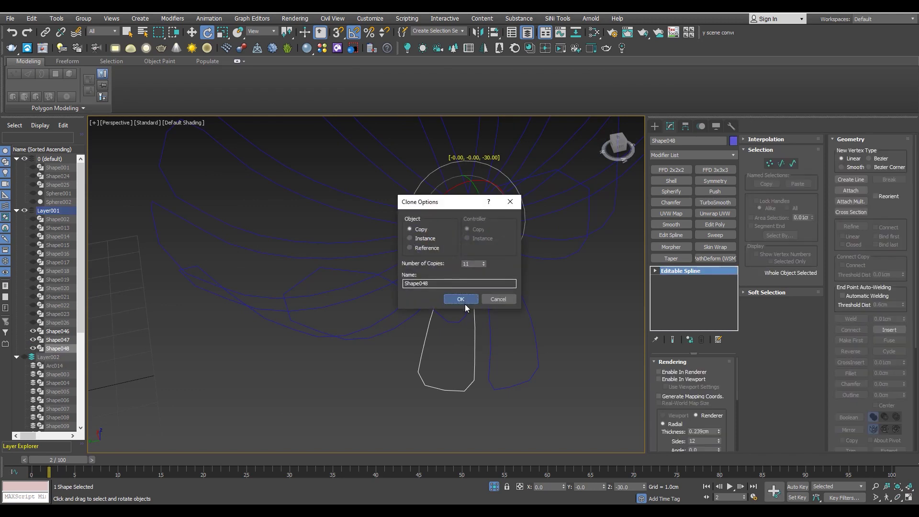
{"action": "left_click", "coordinate": [460, 299]}
{"action": "mouse_move", "coordinate": [453, 309]}
{"action": "middle_mouse_down", "text": "alt"}
{"action": "mouse_move", "coordinate": [424, 289]}
{"action": "mouse_move", "coordinate": [476, 302]}
{"action": "mouse_move", "coordinate": [504, 330]}
{"action": "middle_mouse_up", "text": "alt"}
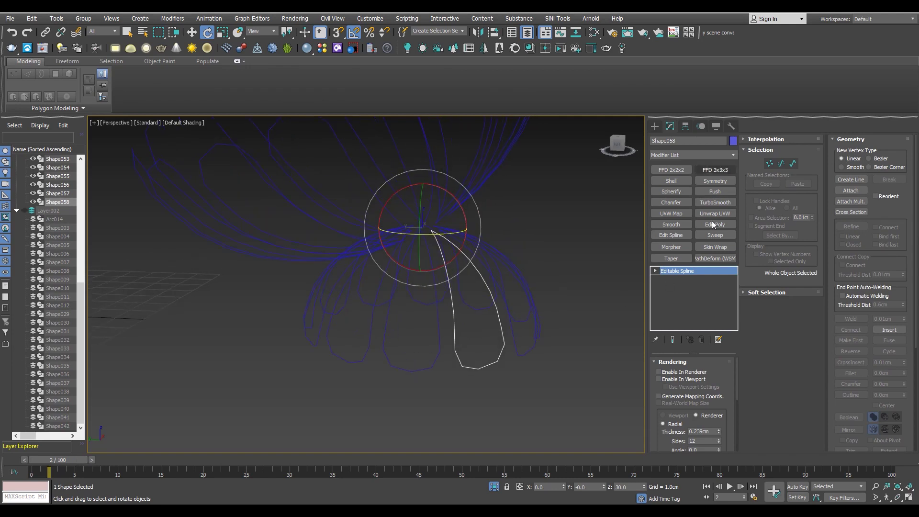
{"action": "left_click", "coordinate": [708, 235]}
{"action": "double_click", "coordinate": [797, 193]}
{"action": "type", "text": "5"}
{"action": "key", "text": "Return"}
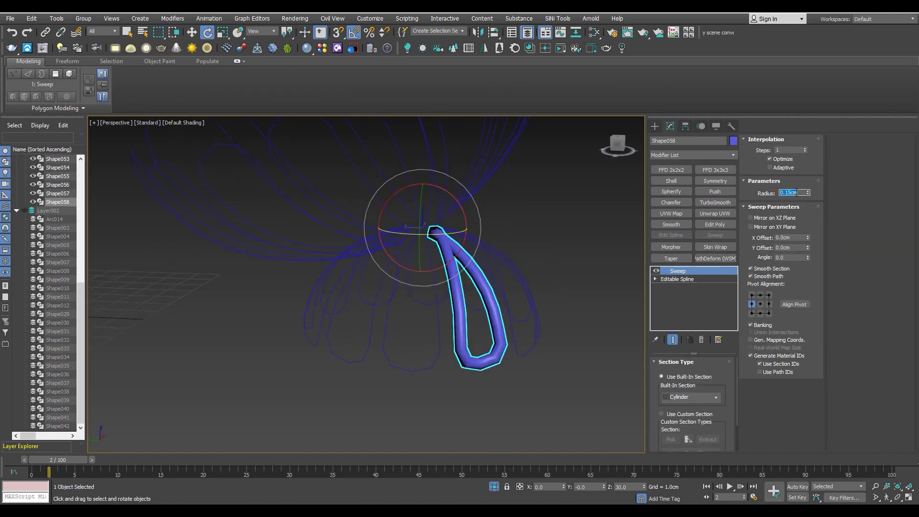
{"action": "scroll", "coordinate": [421, 321], "scroll_direction": "up", "scroll_amount": 5}
- Undo the sweep and the copied petals
{"action": "key", "text": "alt+w"}
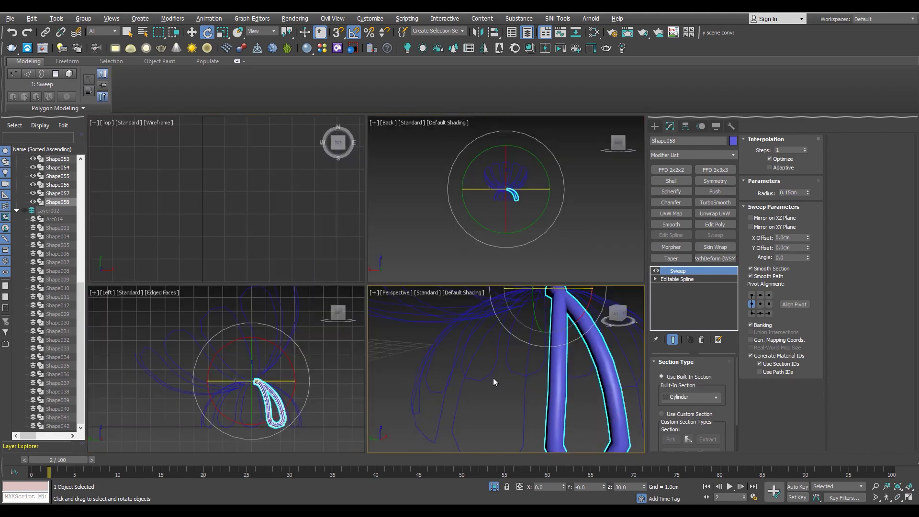
{"action": "key", "text": "alt+w"}
{"action": "scroll", "coordinate": [493, 344], "scroll_direction": "down", "scroll_amount": 3}
{"action": "key", "text": "ctrl+z"}
{"action": "key", "text": "ctrl+z"}
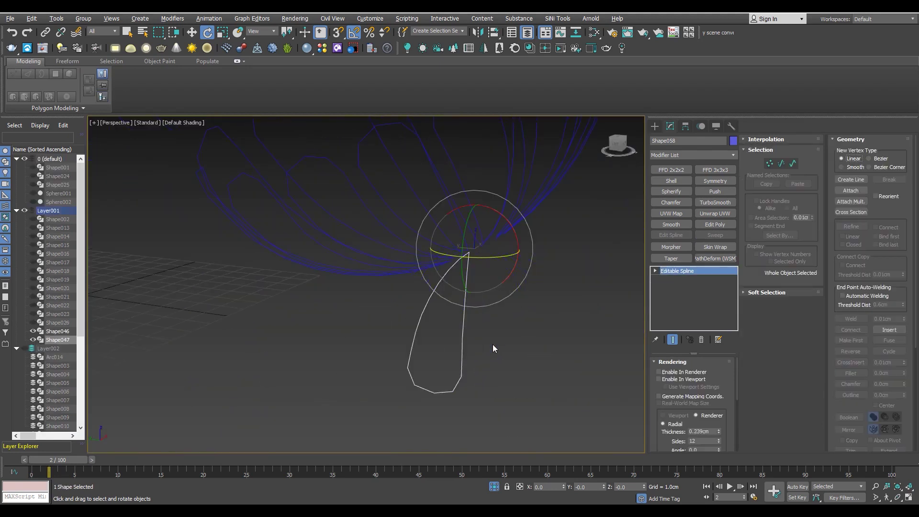
{"action": "key", "text": "ctrl+z"}
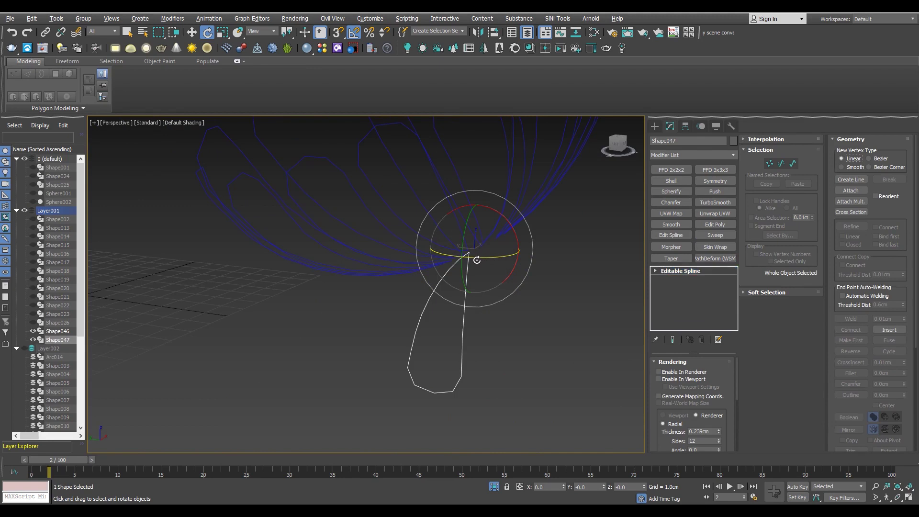
- Make 11 instanced petal copies rotated -30° apart about Z
{"action": "left_click_drag", "start_coordinate": [476, 260], "coordinate": [476, 275], "text": "shift"}
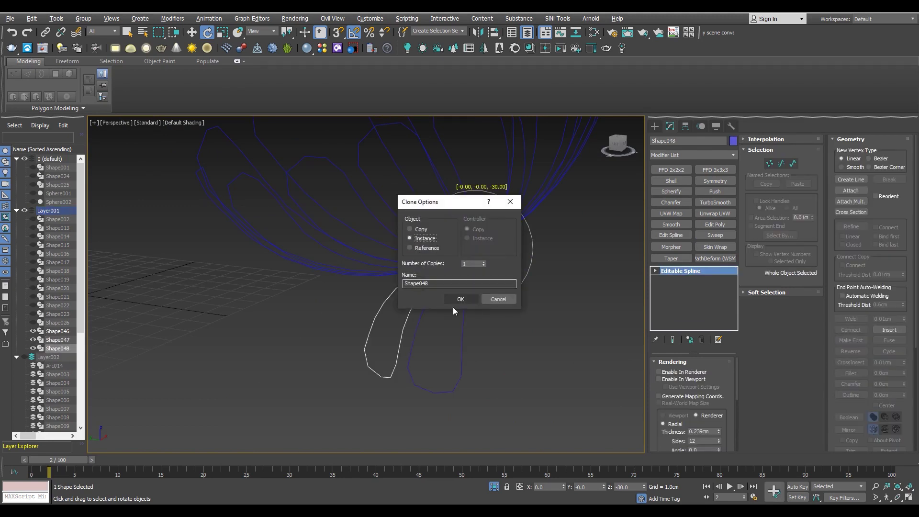
{"action": "type", "text": "11"}
{"action": "left_click", "coordinate": [466, 297]}
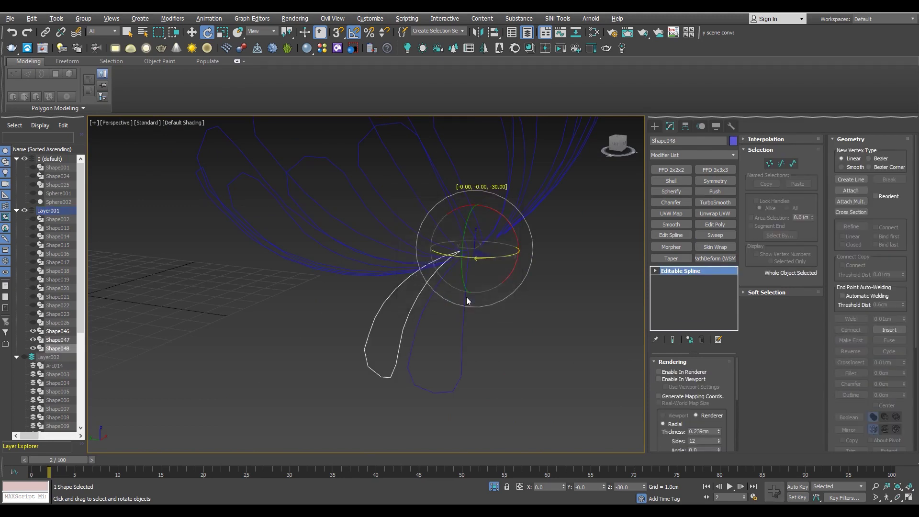
{"action": "scroll", "coordinate": [467, 305], "scroll_direction": "up", "scroll_amount": 1}
{"action": "scroll", "coordinate": [520, 346], "scroll_direction": "up", "scroll_amount": 4}
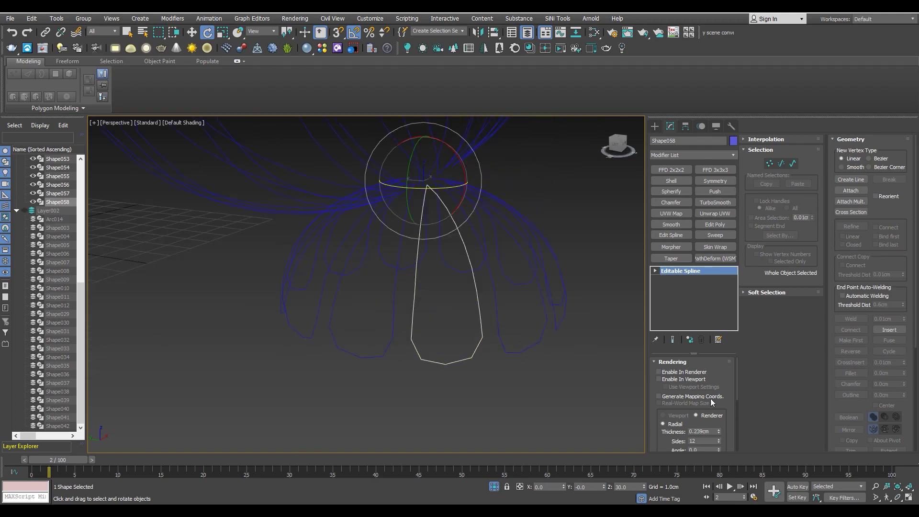
- Sweep the petal splines into tubes with a 0.15cm radius
{"action": "left_click", "coordinate": [705, 234]}
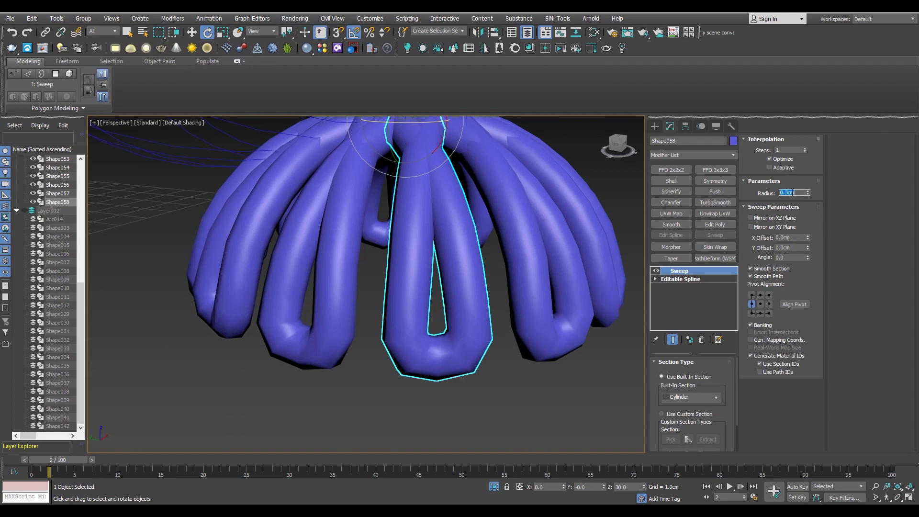
{"action": "type", "text": "0.15"}
{"action": "key", "text": "Return"}
{"action": "scroll", "coordinate": [479, 261], "scroll_direction": "down", "scroll_amount": 2}
{"action": "middle_click_drag", "start_coordinate": [479, 260], "coordinate": [467, 287], "text": "alt"}
{"action": "key", "text": "alt+w"}
{"action": "key", "text": "alt+w"}
{"action": "scroll", "coordinate": [464, 374], "scroll_direction": "up", "scroll_amount": 3}
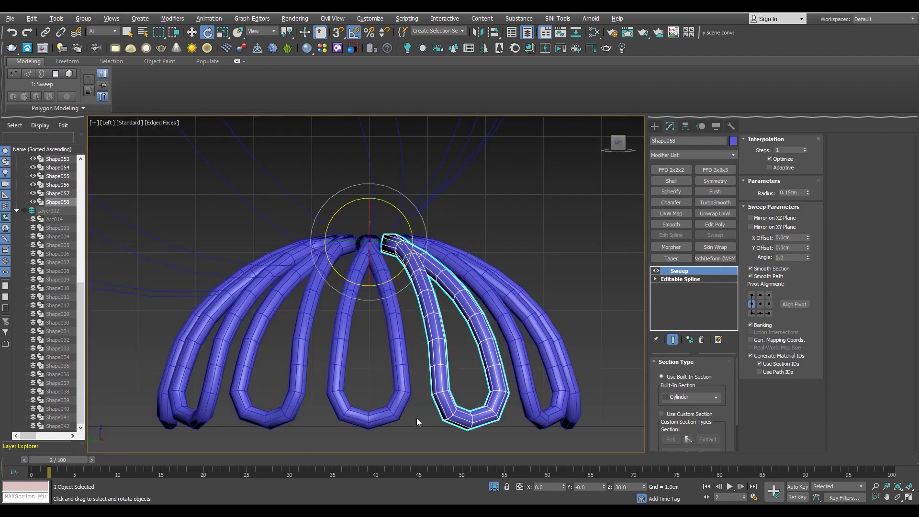
{"action": "left_click", "coordinate": [417, 418]}
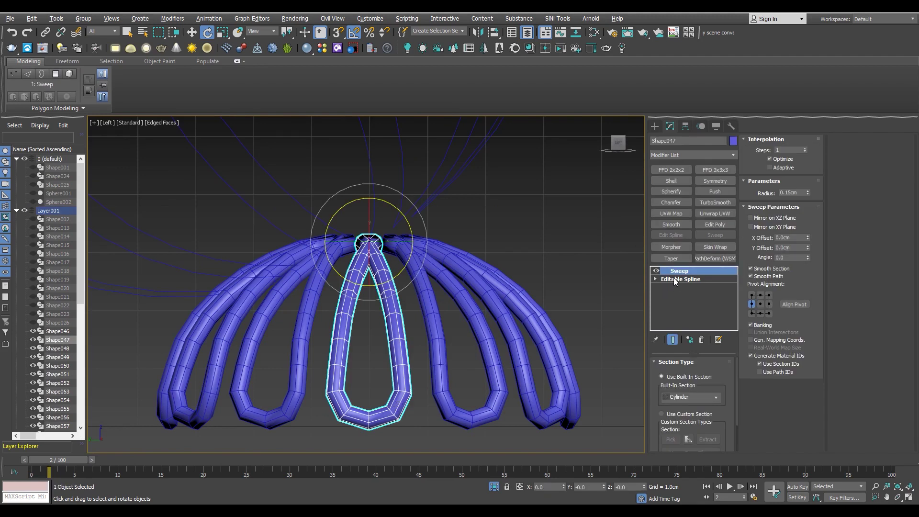
- Add an FFD 2x2x2 lattice to the petal and stretch it to 110% along X
{"action": "left_click", "coordinate": [682, 167]}
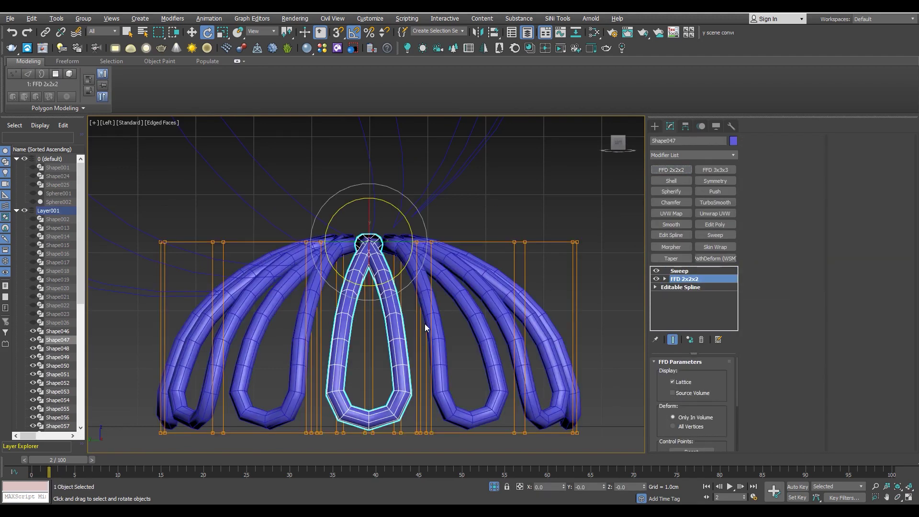
{"action": "key", "text": "r"}
{"action": "left_click_drag", "start_coordinate": [415, 338], "coordinate": [425, 336]}
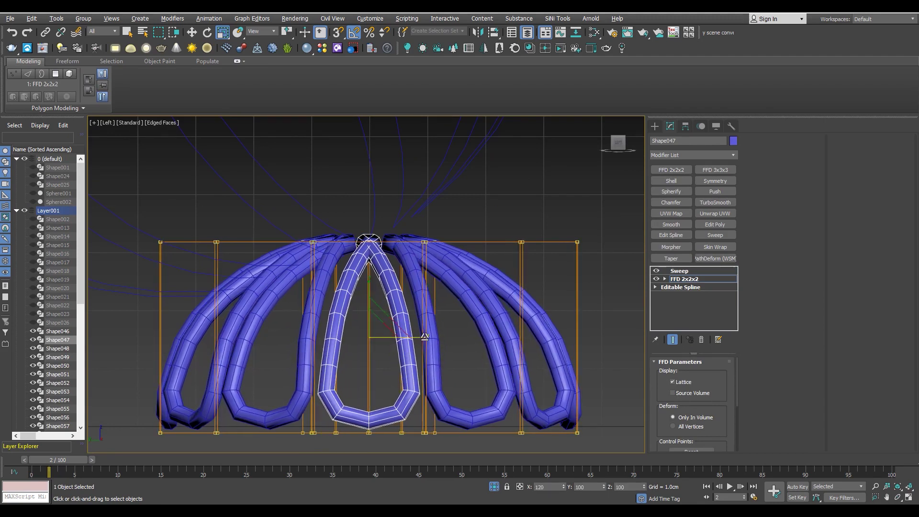
- In the side view, widen the lattice's top control points and narrow the bottom ones slightly
{"action": "key", "text": "alt+w"}
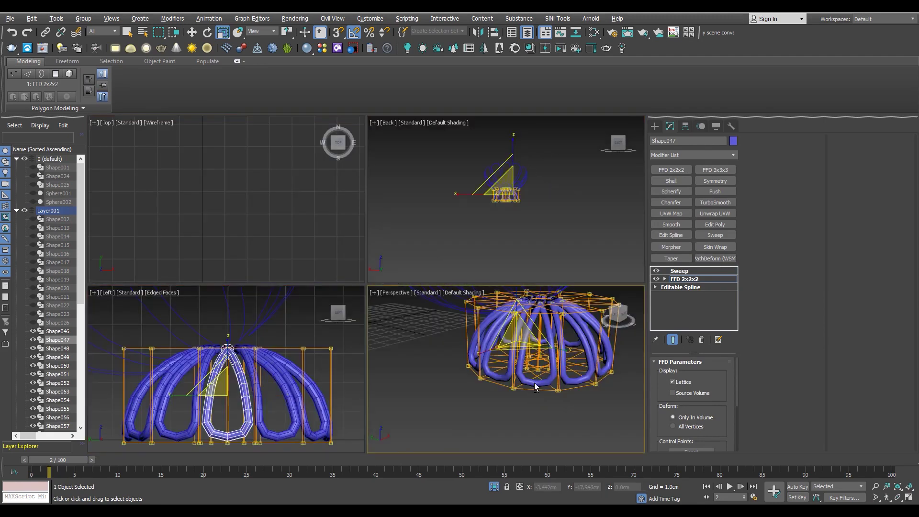
{"action": "middle_click", "coordinate": [503, 374]}
{"action": "key", "text": "alt+w"}
{"action": "mouse_move", "coordinate": [502, 335]}
{"action": "middle_mouse_down", "text": "alt"}
{"action": "mouse_move", "coordinate": [518, 330]}
{"action": "mouse_move", "coordinate": [471, 330]}
{"action": "middle_mouse_up", "text": "alt"}
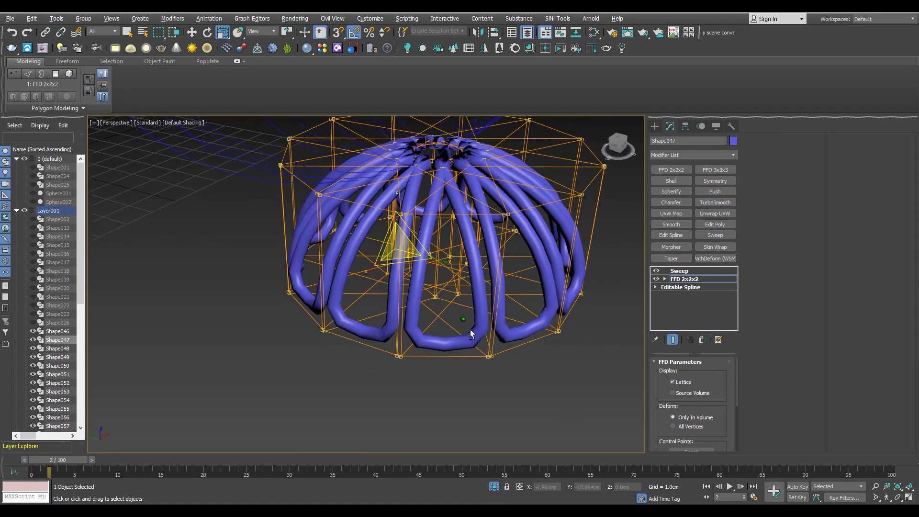
{"action": "key", "text": "alt+w"}
{"action": "middle_click", "coordinate": [335, 364]}
{"action": "key", "text": "alt+w"}
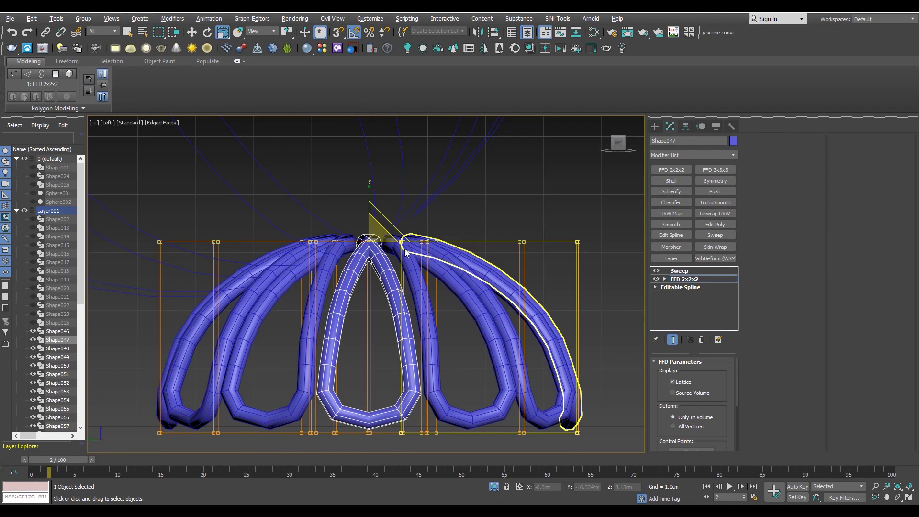
{"action": "left_click_drag", "start_coordinate": [421, 249], "coordinate": [426, 241]}
{"action": "left_click", "coordinate": [420, 264]}
{"action": "scroll", "coordinate": [420, 264], "scroll_direction": "up", "scroll_amount": 2}
{"action": "scroll", "coordinate": [436, 379], "scroll_direction": "up", "scroll_amount": 2}
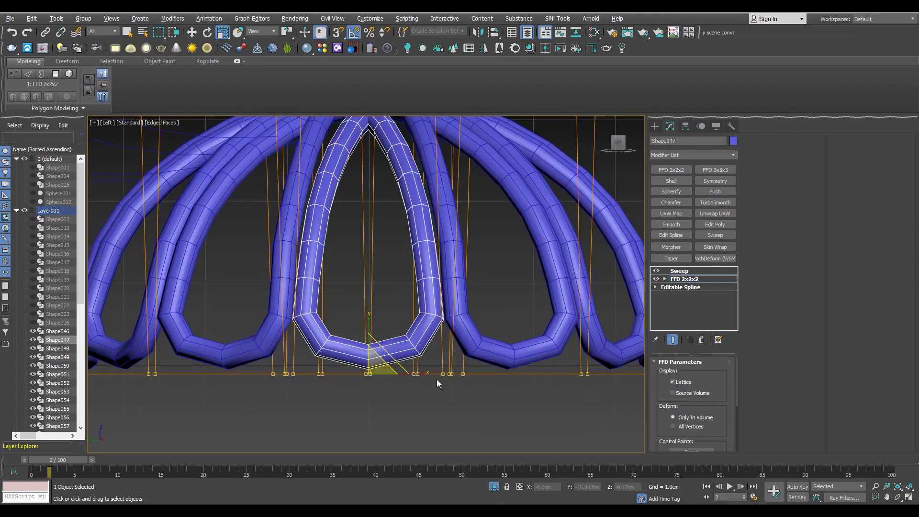
{"action": "scroll", "coordinate": [412, 374], "scroll_direction": "down", "scroll_amount": 3}
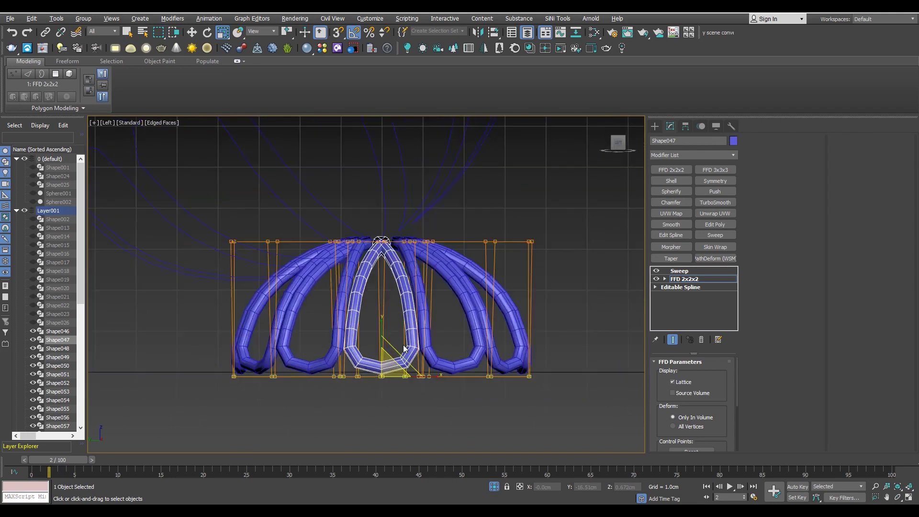
{"action": "scroll", "coordinate": [393, 382], "scroll_direction": "up", "scroll_amount": 2}
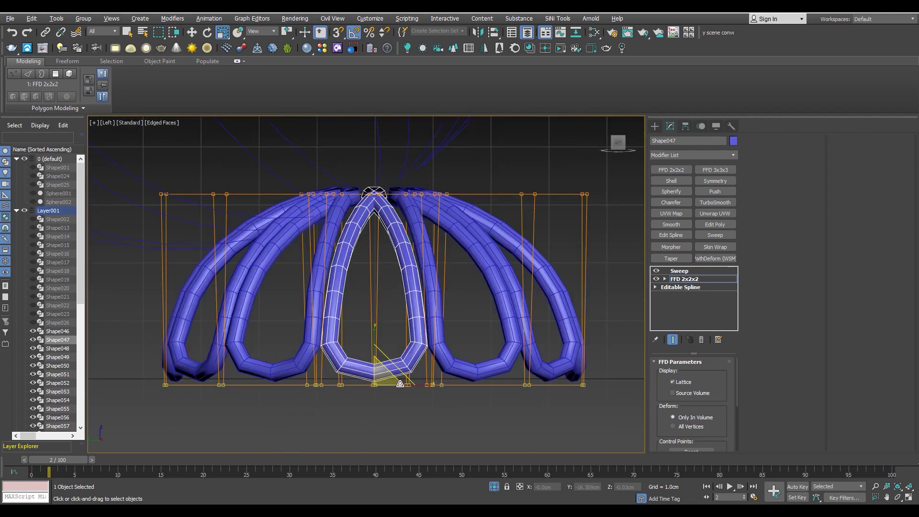
{"action": "left_click_drag", "start_coordinate": [413, 385], "coordinate": [423, 385]}
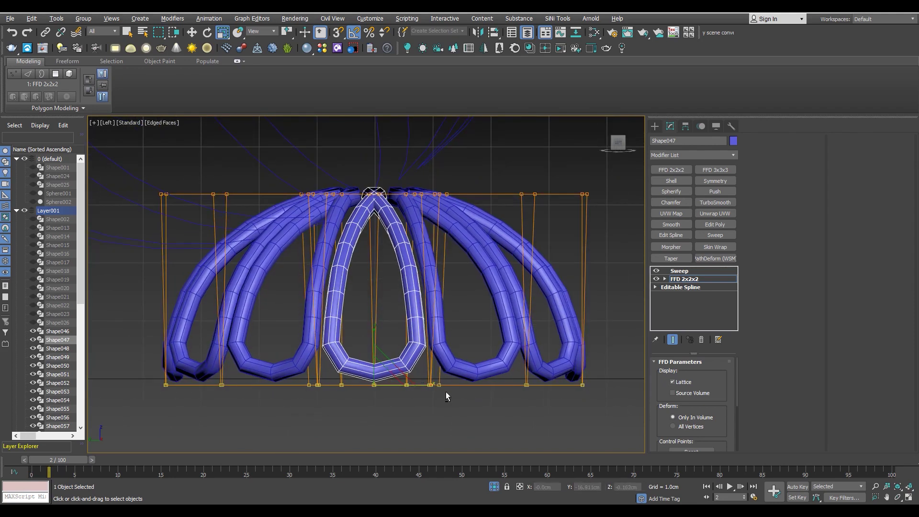
- Collapse petal Shape047's modifier stack to the FFD, baking the flare into the spline
{"action": "key", "text": "p"}
{"action": "scroll", "coordinate": [473, 308], "scroll_direction": "down", "scroll_amount": 3}
{"action": "scroll", "coordinate": [473, 308], "scroll_direction": "down", "scroll_amount": 2}
{"action": "scroll", "coordinate": [479, 302], "scroll_direction": "up", "scroll_amount": 3}
{"action": "scroll", "coordinate": [484, 298], "scroll_direction": "down", "scroll_amount": 4}
{"action": "key", "text": "F4"}
{"action": "middle_click_drag", "start_coordinate": [481, 356], "coordinate": [464, 339], "text": "alt"}
{"action": "right_click", "coordinate": [698, 280]}
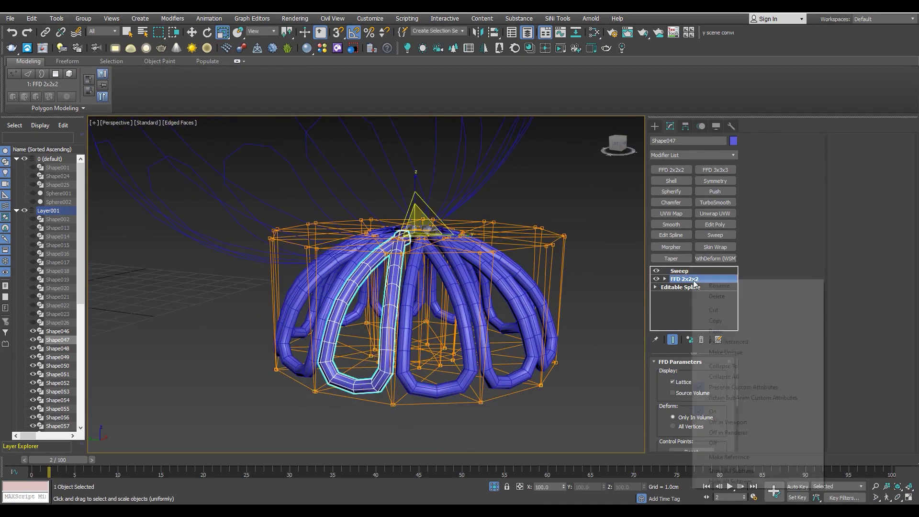
{"action": "left_click", "coordinate": [714, 367]}
- Confirm baking the FFD into the spline, then orbit around the petal dome
{"action": "left_click", "coordinate": [493, 297]}
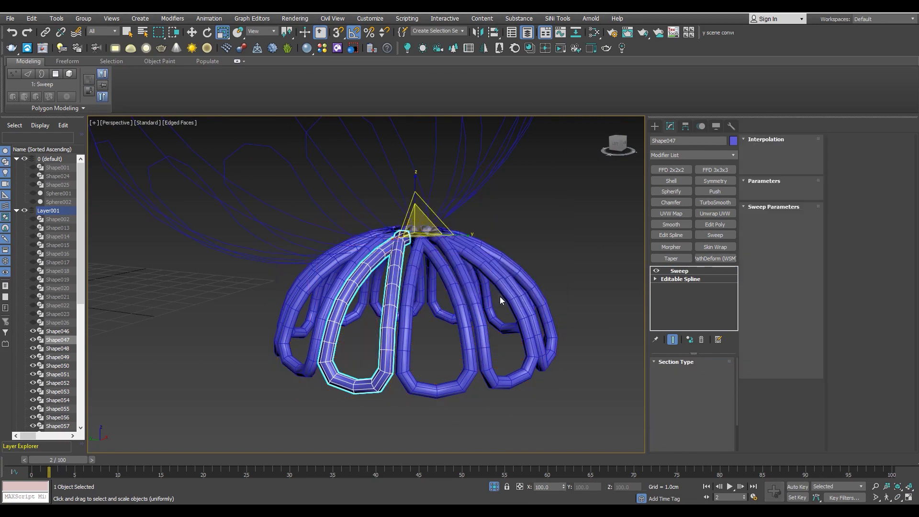
{"action": "scroll", "coordinate": [497, 298], "scroll_direction": "down", "scroll_amount": 2}
{"action": "middle_click_drag", "start_coordinate": [474, 302], "coordinate": [496, 307], "text": "alt"}
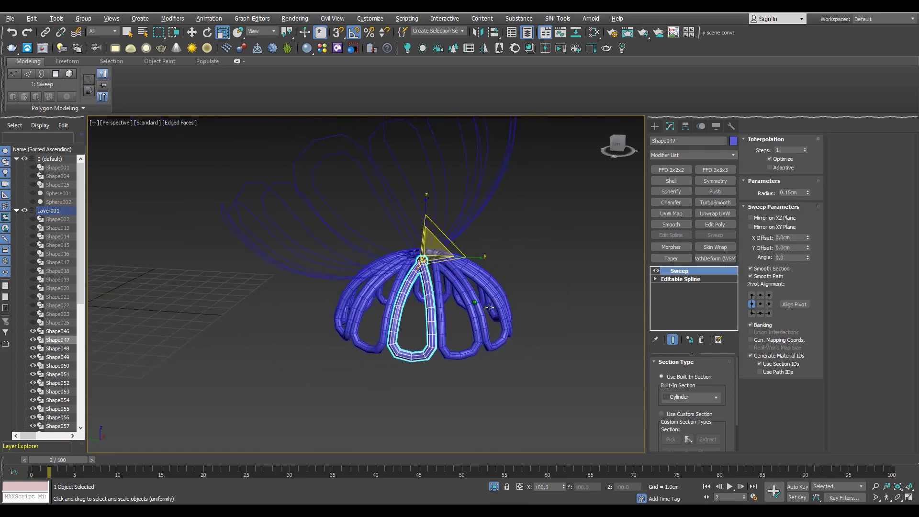
{"action": "scroll", "coordinate": [430, 359], "scroll_direction": "up", "scroll_amount": 3}
{"action": "mouse_move", "coordinate": [468, 349]}
{"action": "middle_mouse_down", "text": "alt"}
{"action": "mouse_move", "coordinate": [492, 322]}
{"action": "mouse_move", "coordinate": [519, 314]}
{"action": "mouse_move", "coordinate": [508, 346]}
{"action": "mouse_move", "coordinate": [386, 349]}
{"action": "mouse_move", "coordinate": [403, 350]}
{"action": "mouse_move", "coordinate": [447, 318]}
{"action": "middle_mouse_up", "text": "alt"}
{"action": "scroll", "coordinate": [447, 317], "scroll_direction": "down", "scroll_amount": 1}
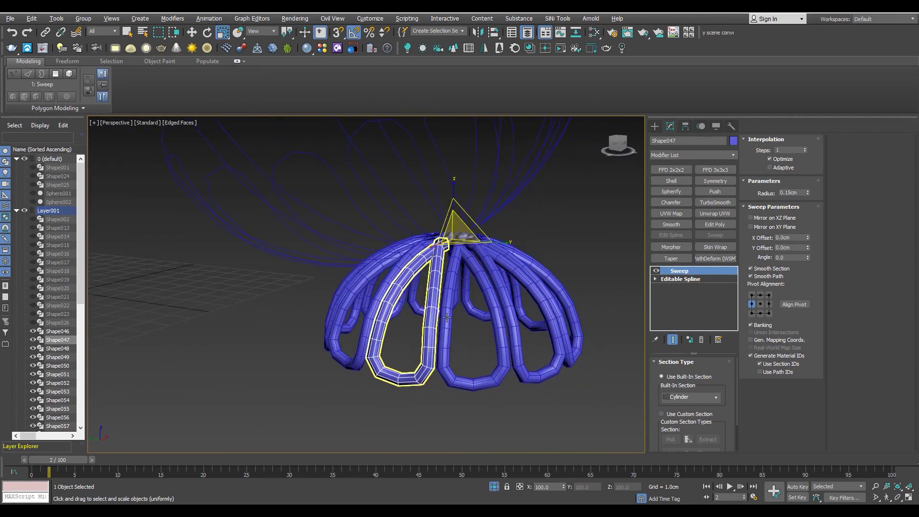
- Select the upper petal fan Shape046 and set its Sweep radius to 0.15cm
{"action": "left_click", "coordinate": [484, 208]}
{"action": "left_click", "coordinate": [716, 235]}
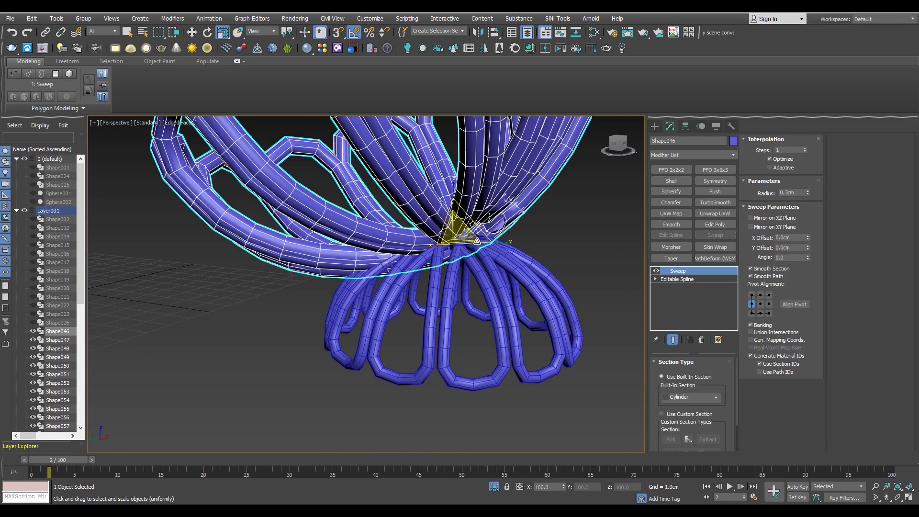
{"action": "key", "text": "z"}
{"action": "double_click", "coordinate": [793, 192]}
{"action": "type", "text": "0.15"}
{"action": "key", "text": "Return"}
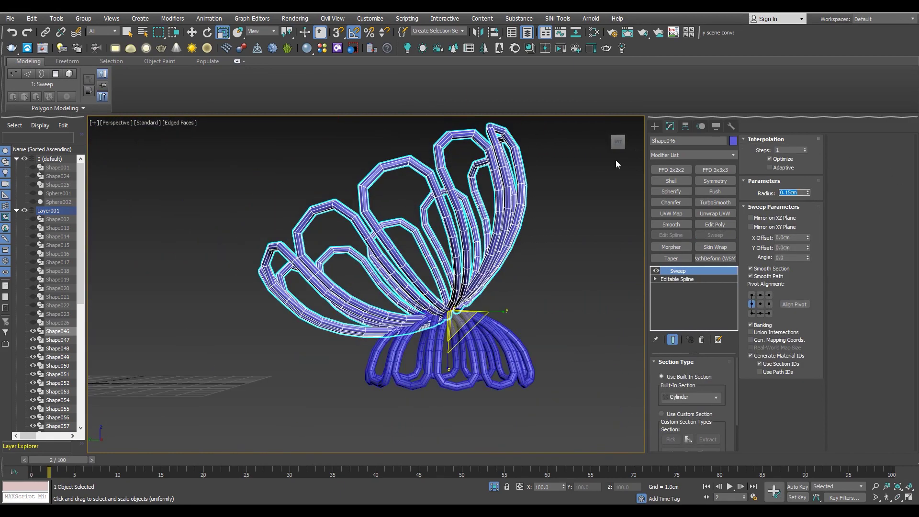
- Nudge the tube radius up to about 0.2cm and return to Default Shading
{"action": "scroll", "coordinate": [406, 295], "scroll_direction": "up", "scroll_amount": 2}
{"action": "scroll", "coordinate": [406, 295], "scroll_direction": "up", "scroll_amount": 3}
{"action": "left_click_drag", "start_coordinate": [810, 193], "coordinate": [811, 31]}
{"action": "scroll", "coordinate": [431, 287], "scroll_direction": "down", "scroll_amount": 5}
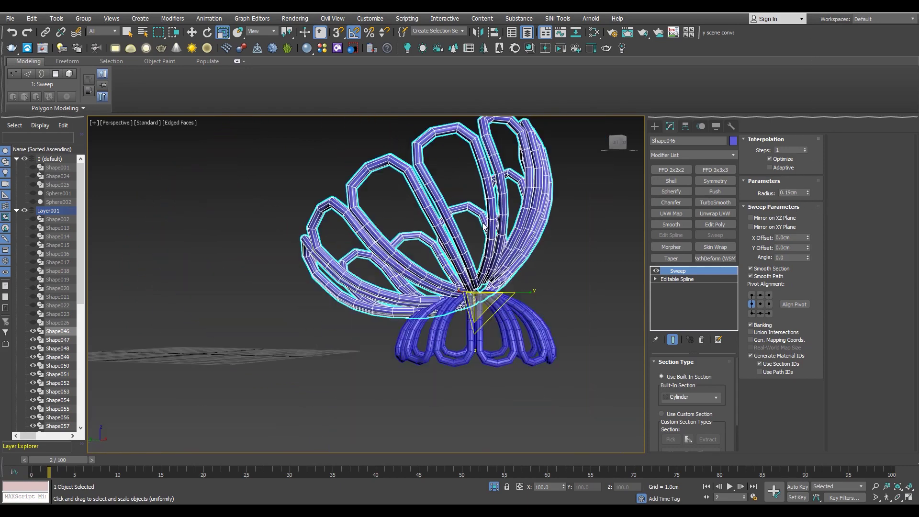
{"action": "mouse_move", "coordinate": [431, 287]}
{"action": "middle_mouse_down", "text": "alt"}
{"action": "mouse_move", "coordinate": [436, 315]}
{"action": "mouse_move", "coordinate": [406, 329]}
{"action": "middle_mouse_up", "text": "alt"}
{"action": "key", "text": "F4"}
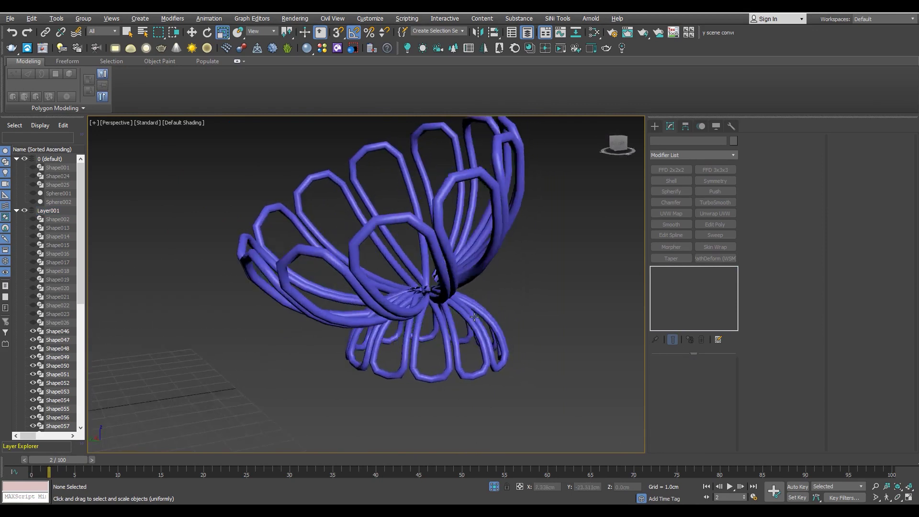
- Unhide all objects and pan the side view over to the left model's dome
{"action": "key", "text": "alt+w"}
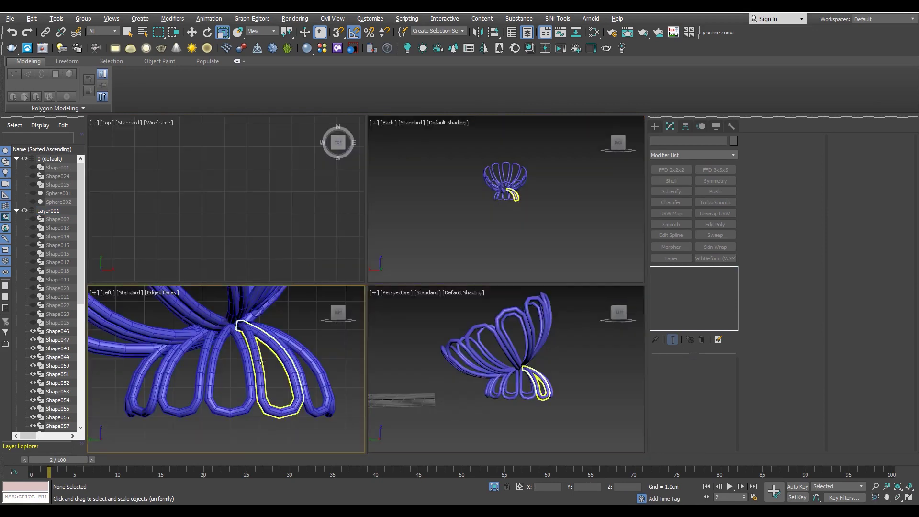
{"action": "key", "text": "alt+w"}
{"action": "left_click", "coordinate": [334, 285]}
{"action": "scroll", "coordinate": [334, 284], "scroll_direction": "down", "scroll_amount": 2}
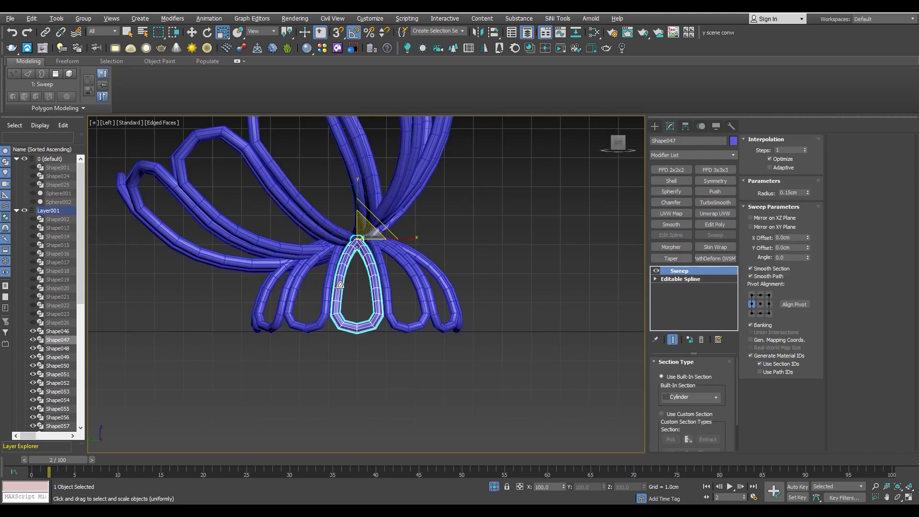
{"action": "scroll", "coordinate": [345, 312], "scroll_direction": "down", "scroll_amount": 3}
{"action": "left_click", "coordinate": [363, 365]}
{"action": "middle_click_drag", "start_coordinate": [364, 366], "coordinate": [434, 347]}
{"action": "left_click", "coordinate": [494, 487]}
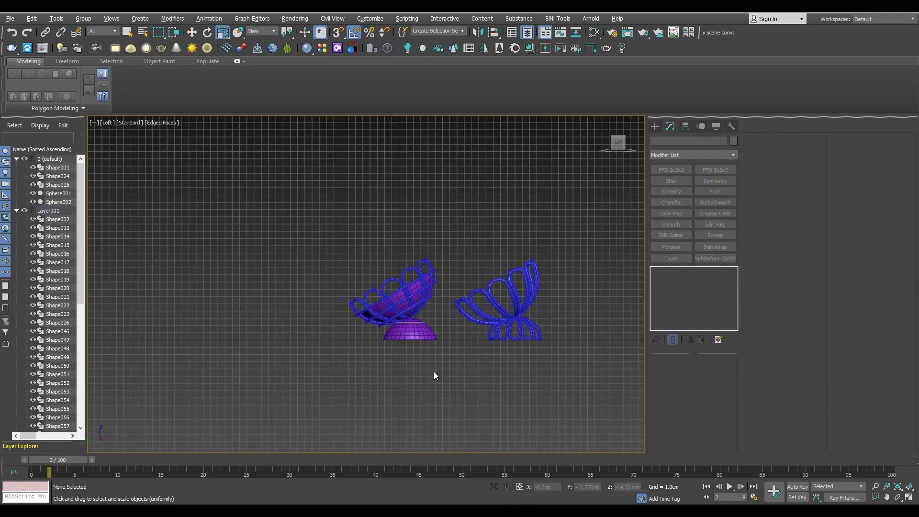
{"action": "scroll", "coordinate": [436, 327], "scroll_direction": "up", "scroll_amount": 5}
{"action": "left_click", "coordinate": [435, 329]}
- In wireframe, clone the left model's Shape026 neck ring as instance Shape059
{"action": "key", "text": "F3"}
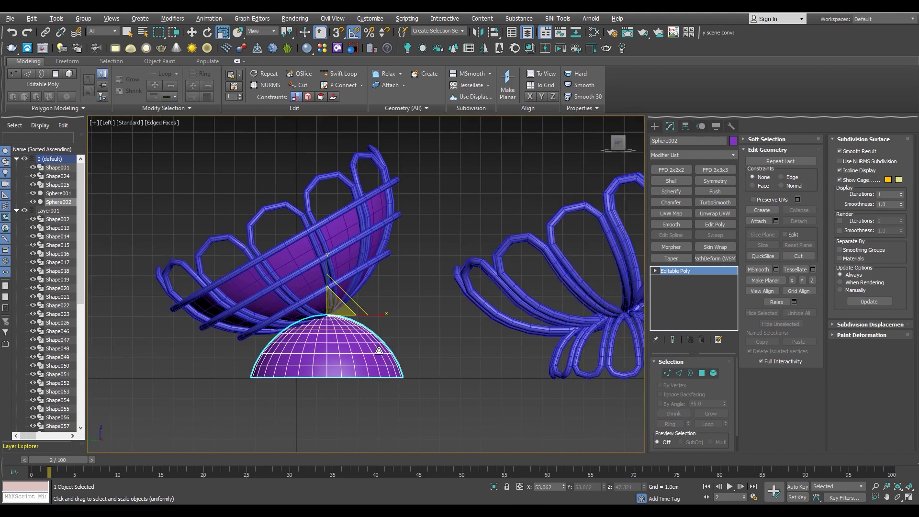
{"action": "scroll", "coordinate": [367, 329], "scroll_direction": "up", "scroll_amount": 5}
{"action": "scroll", "coordinate": [364, 329], "scroll_direction": "up", "scroll_amount": 3}
{"action": "left_click", "coordinate": [342, 317]}
{"action": "scroll", "coordinate": [311, 356], "scroll_direction": "down", "scroll_amount": 3}
{"action": "scroll", "coordinate": [288, 362], "scroll_direction": "down", "scroll_amount": 2}
{"action": "scroll", "coordinate": [268, 350], "scroll_direction": "down", "scroll_amount": 2}
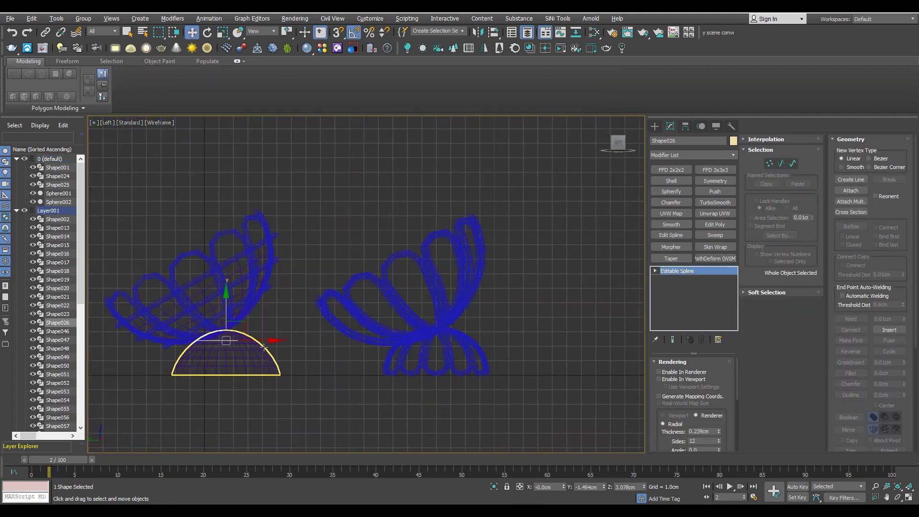
{"action": "left_click", "coordinate": [470, 327]}
{"action": "key", "text": "ctrl+v"}
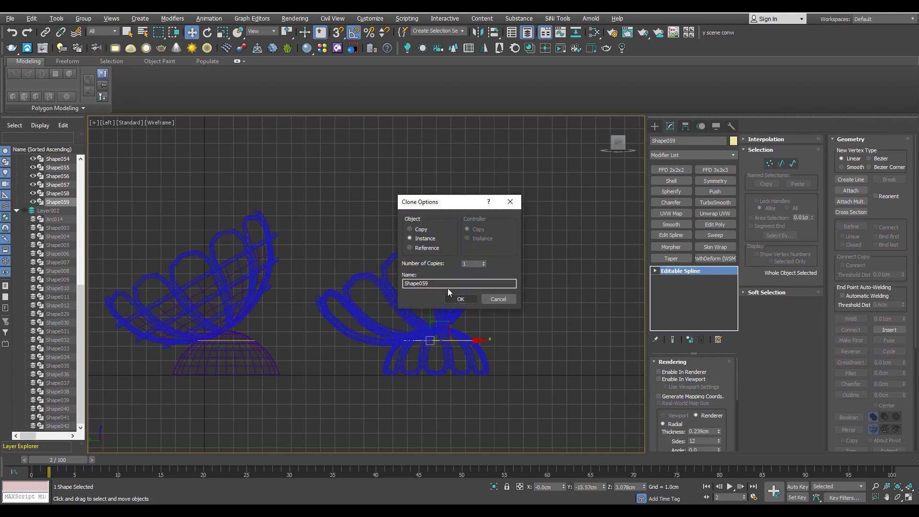
{"action": "left_click", "coordinate": [456, 303]}
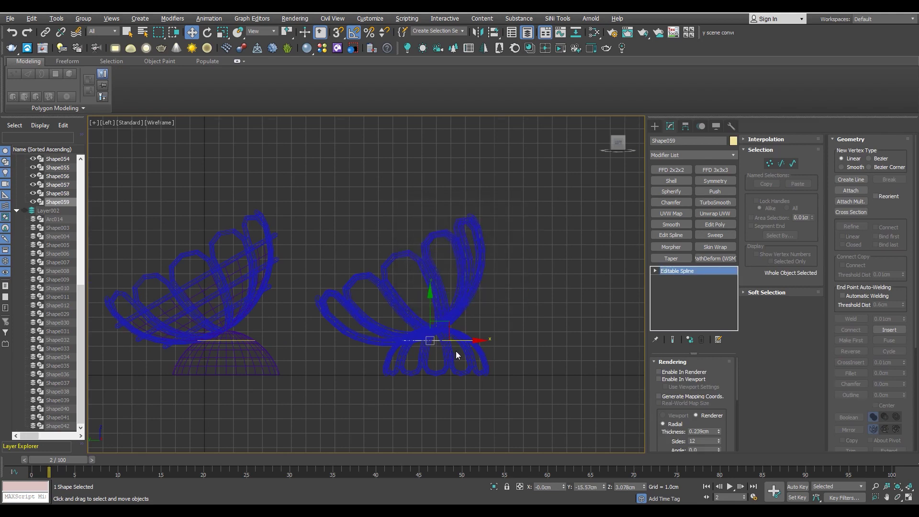
- Align the ring copy to the right petal model and add a Sweep modifier
{"action": "scroll", "coordinate": [456, 351], "scroll_direction": "up", "scroll_amount": 2}
{"action": "key", "text": "alt+a"}
{"action": "key", "text": "alt+w"}
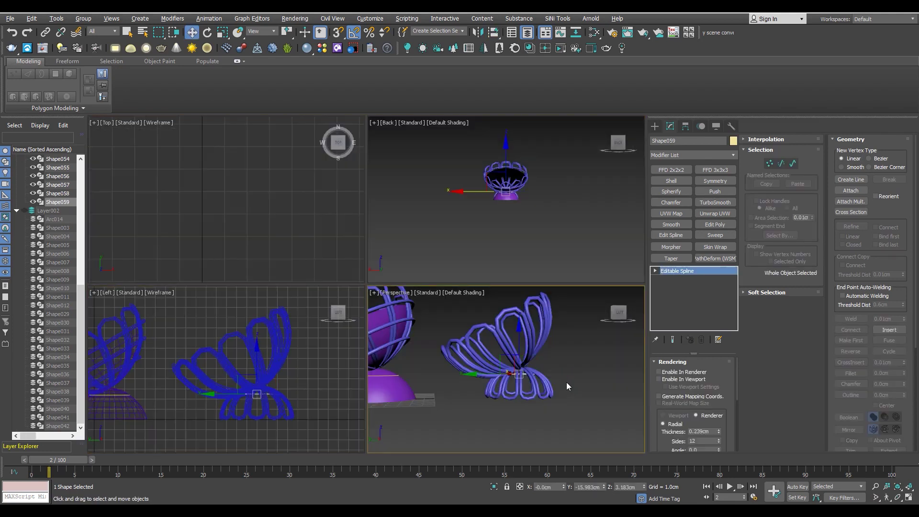
{"action": "key", "text": "alt+w"}
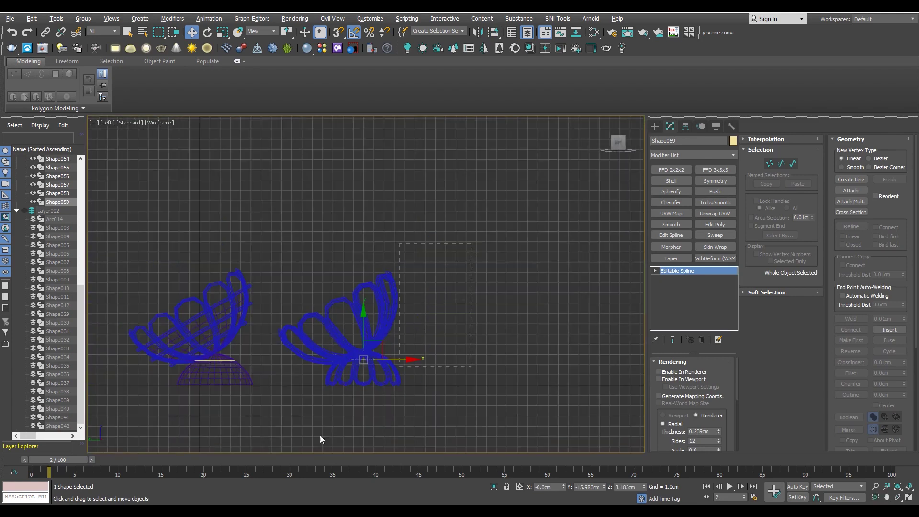
{"action": "left_click_drag", "start_coordinate": [471, 244], "coordinate": [277, 442]}
{"action": "key", "text": "z"}
{"action": "left_click", "coordinate": [539, 378]}
{"action": "scroll", "coordinate": [459, 371], "scroll_direction": "up", "scroll_amount": 3}
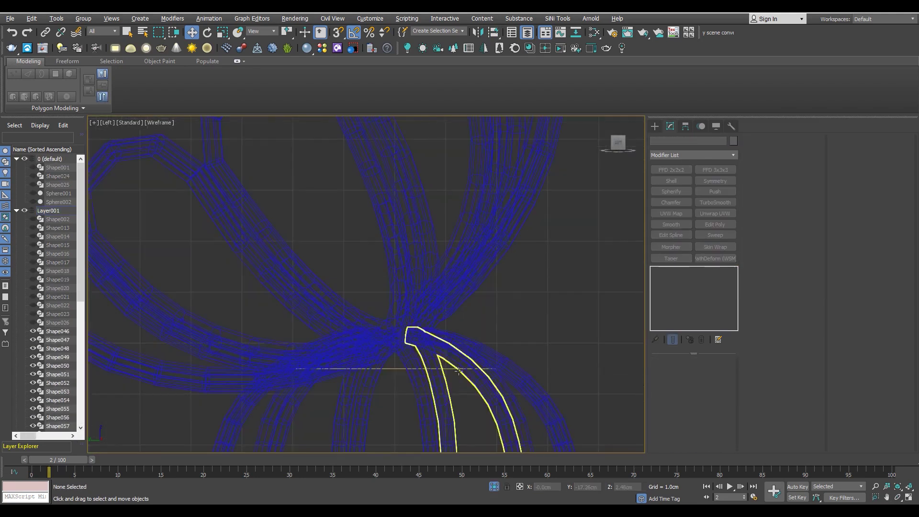
{"action": "left_click", "coordinate": [449, 369]}
{"action": "left_click", "coordinate": [714, 235]}
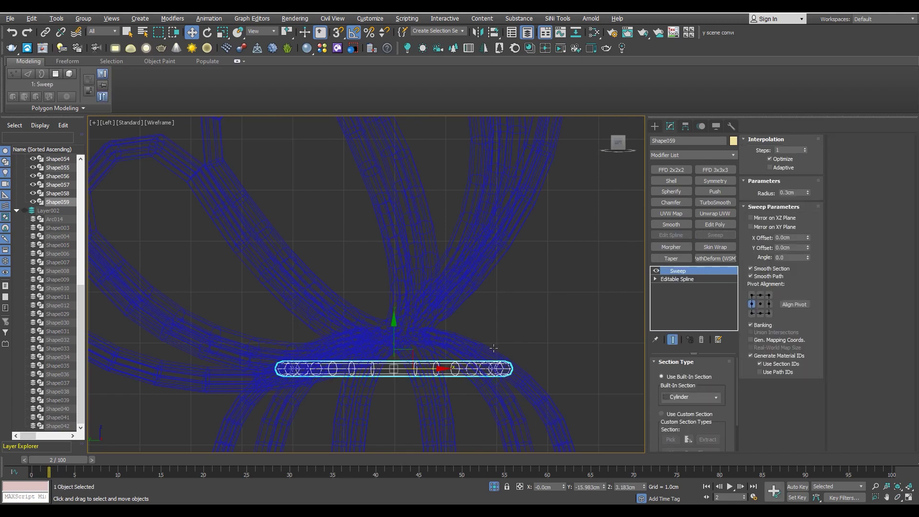
- Increase the ring's Sweep radius to 0.5cm
{"action": "key", "text": "F3"}
{"action": "left_click_drag", "start_coordinate": [808, 193], "coordinate": [808, 158]}
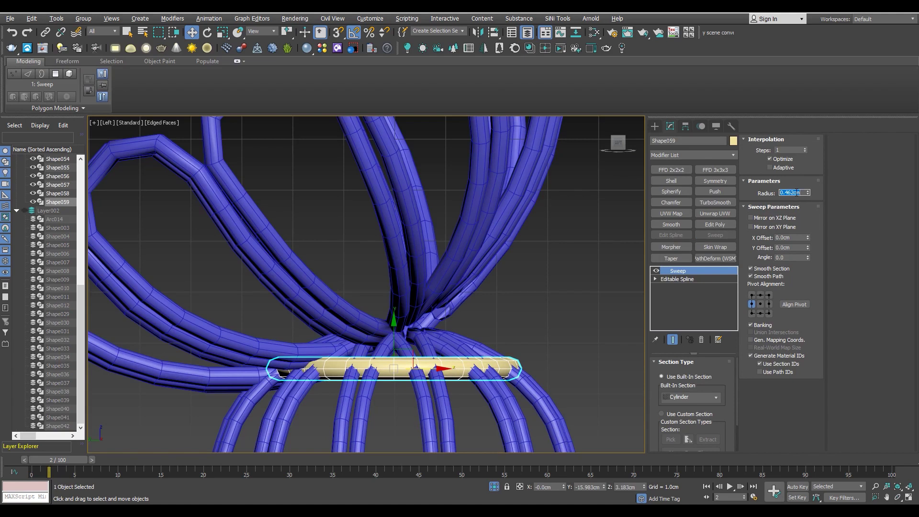
{"action": "type", "text": "0.5"}
{"action": "key", "text": "Return"}
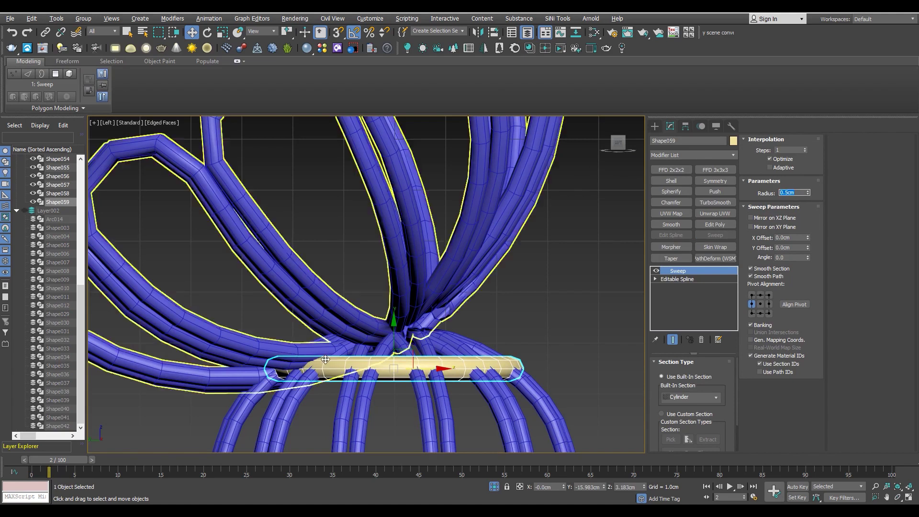
- Tilt the ring 15° about Z and move it up and left onto the neck
{"action": "middle_click_drag", "start_coordinate": [426, 335], "coordinate": [441, 312]}
{"action": "key", "text": "e"}
{"action": "left_click_drag", "start_coordinate": [444, 285], "coordinate": [441, 279]}
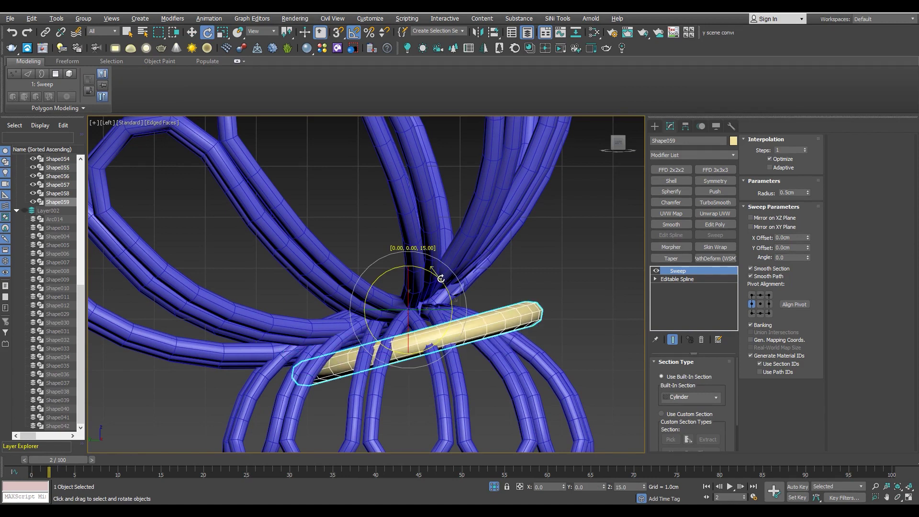
{"action": "key", "text": "w"}
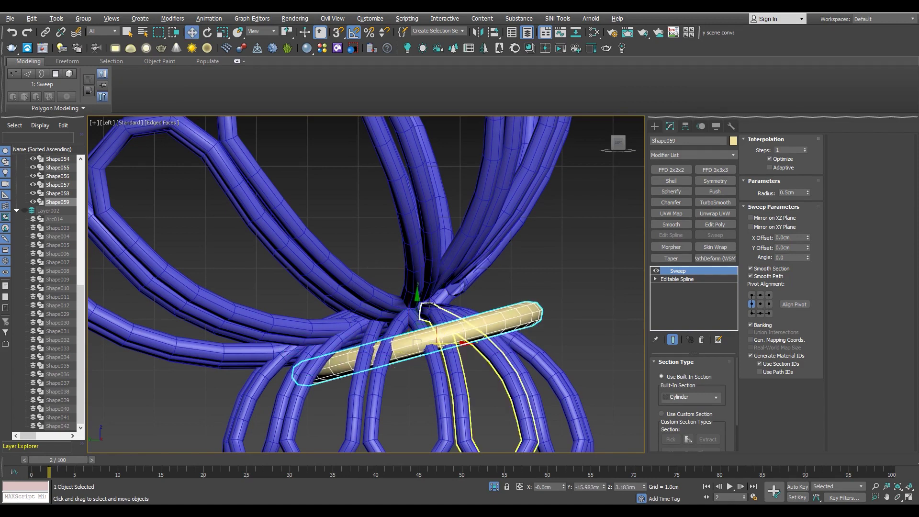
{"action": "left_click_drag", "start_coordinate": [433, 328], "coordinate": [389, 318]}
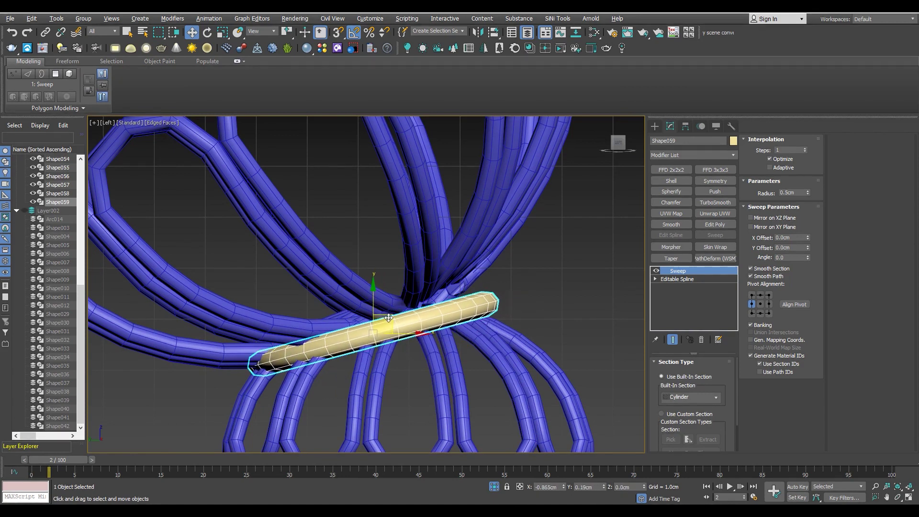
- Reduce the ring's tube radius to 0.441cm and orbit the perspective view to check it
{"action": "left_click_drag", "start_coordinate": [808, 193], "coordinate": [808, 246]}
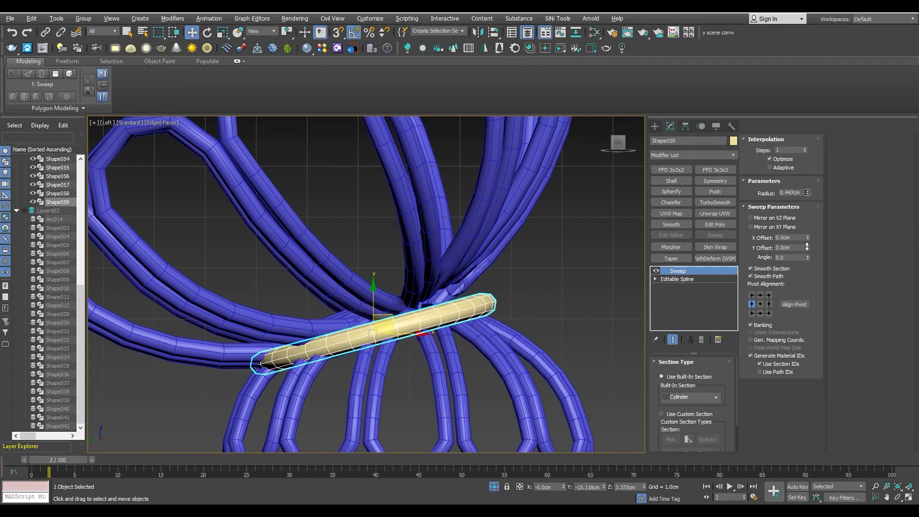
{"action": "key", "text": "alt+w"}
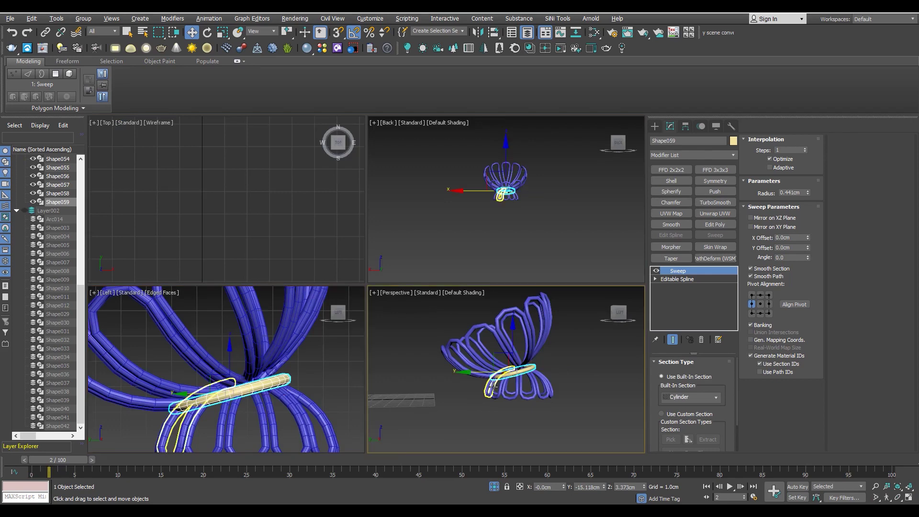
{"action": "key", "text": "alt+w"}
{"action": "mouse_move", "coordinate": [268, 307]}
{"action": "middle_mouse_down", "text": "alt"}
{"action": "mouse_move", "coordinate": [537, 286]}
{"action": "mouse_move", "coordinate": [561, 333]}
{"action": "mouse_move", "coordinate": [525, 328]}
{"action": "middle_mouse_up", "text": "alt"}
{"action": "scroll", "coordinate": [332, 297], "scroll_direction": "down", "scroll_amount": 5}
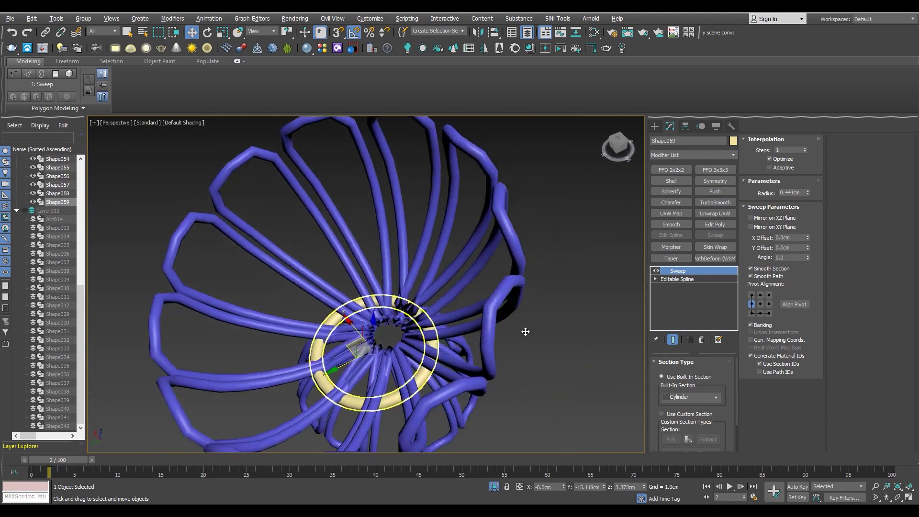
- In the enlarged side view, set the band's sweep radius to 0.4cm
{"action": "key", "text": "alt+w"}
{"action": "key", "text": "alt+w"}
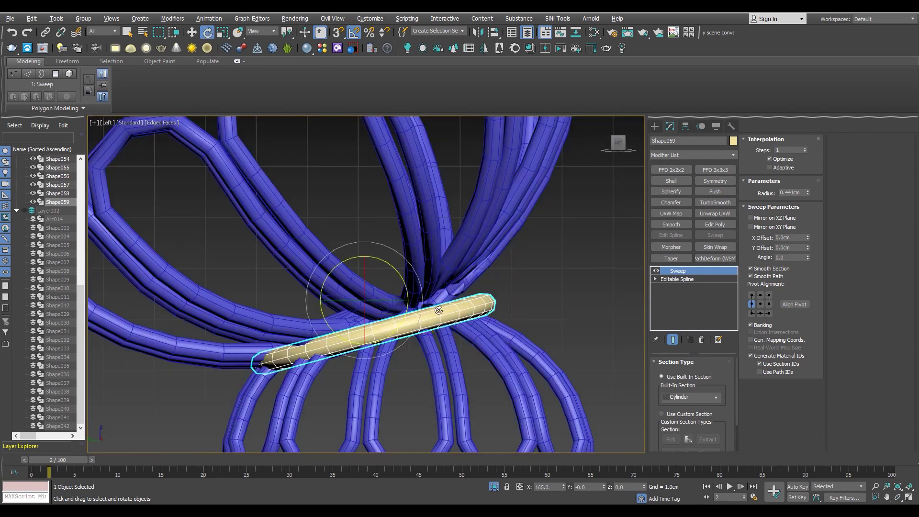
{"action": "scroll", "coordinate": [439, 311], "scroll_direction": "up", "scroll_amount": 3}
{"action": "scroll", "coordinate": [468, 314], "scroll_direction": "up", "scroll_amount": 3}
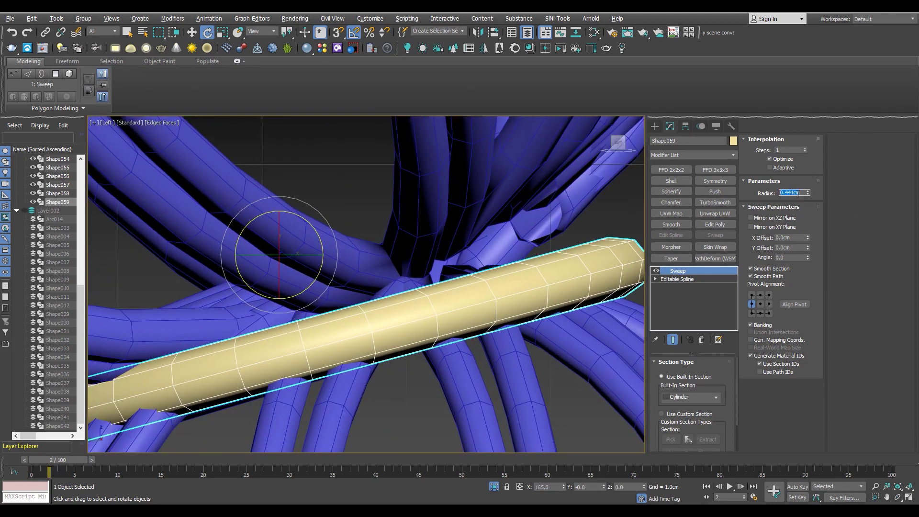
{"action": "type", "text": "0.4"}
{"action": "key", "text": "Return"}
- Tilt the tan band to a steeper angle and shift it slightly left around the neck
{"action": "scroll", "coordinate": [431, 278], "scroll_direction": "down", "scroll_amount": 2}
{"action": "scroll", "coordinate": [361, 288], "scroll_direction": "down", "scroll_amount": 1}
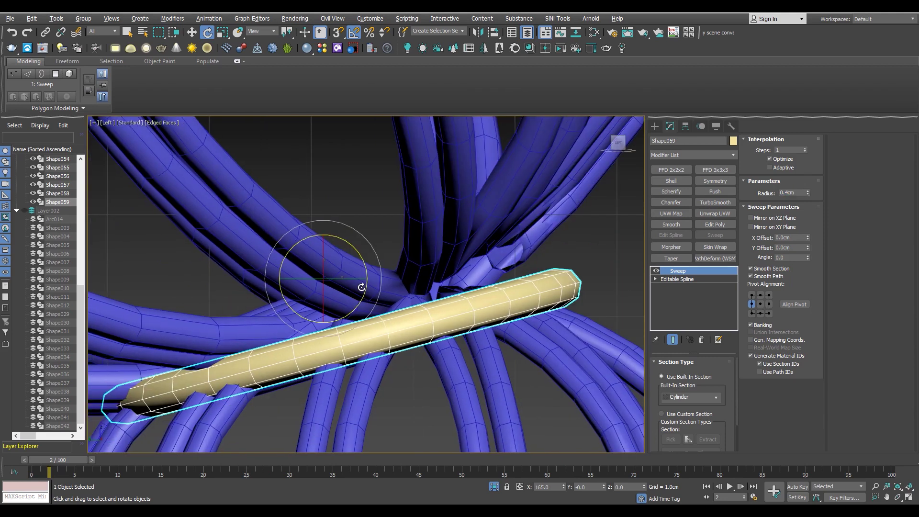
{"action": "left_click_drag", "start_coordinate": [369, 312], "coordinate": [335, 336]}
{"action": "key", "text": "w"}
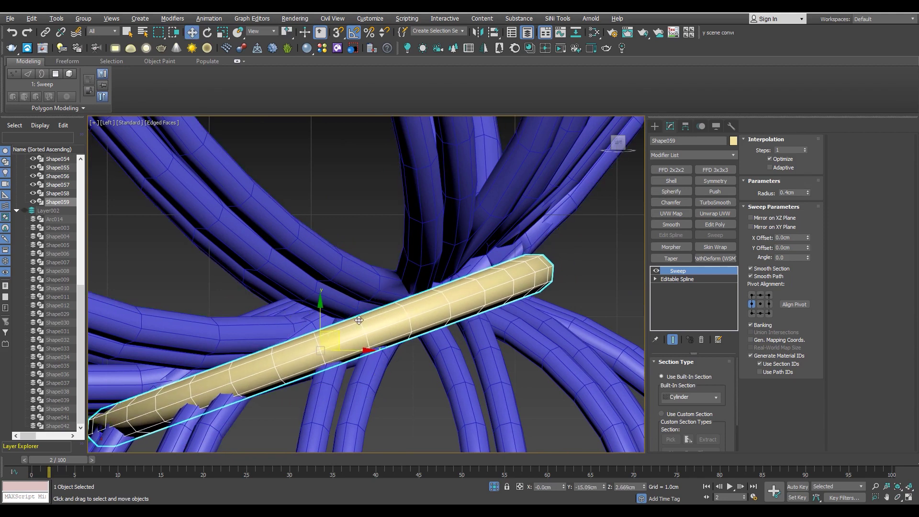
{"action": "left_click_drag", "start_coordinate": [347, 317], "coordinate": [352, 330]}
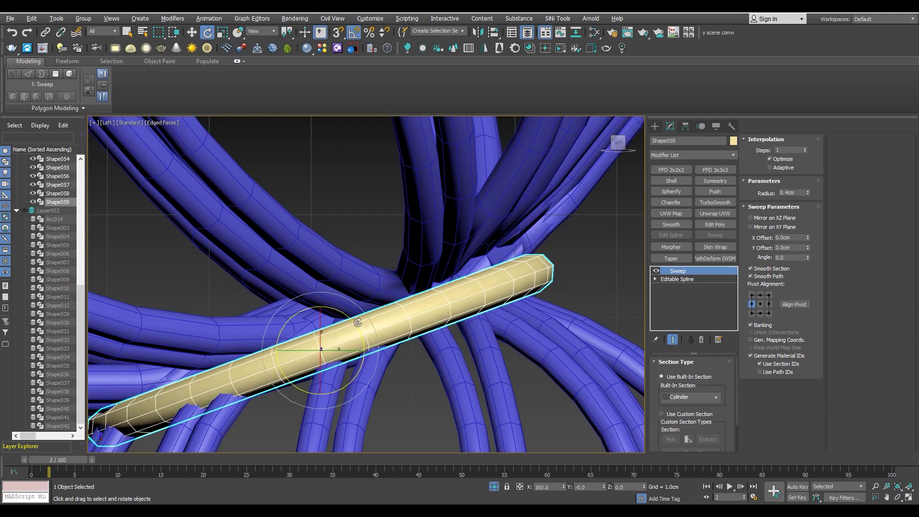
- Set the band's sweep radius to 0.35cm and orbit the perspective view to inspect it
{"action": "key", "text": "alt+w"}
{"action": "key", "text": "alt+w"}
{"action": "mouse_move", "coordinate": [419, 335]}
{"action": "middle_mouse_down", "text": "alt"}
{"action": "mouse_move", "coordinate": [474, 302]}
{"action": "mouse_move", "coordinate": [405, 285]}
{"action": "mouse_move", "coordinate": [537, 338]}
{"action": "mouse_move", "coordinate": [405, 297]}
{"action": "mouse_move", "coordinate": [749, 211]}
{"action": "middle_mouse_up", "text": "alt"}
{"action": "key", "text": "F4"}
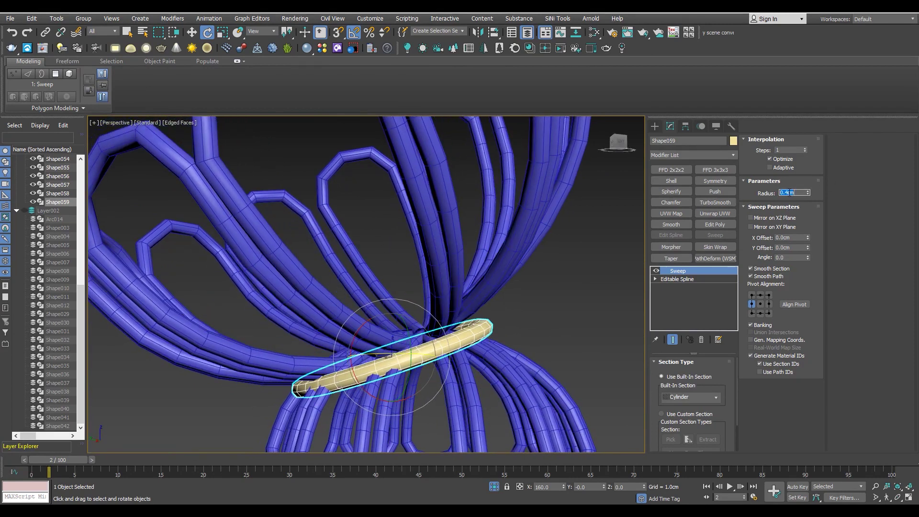
{"action": "type", "text": "35"}
{"action": "mouse_move", "coordinate": [484, 296]}
{"action": "middle_mouse_down", "text": "alt"}
{"action": "mouse_move", "coordinate": [383, 325]}
{"action": "mouse_move", "coordinate": [347, 303]}
{"action": "middle_mouse_up", "text": "alt"}
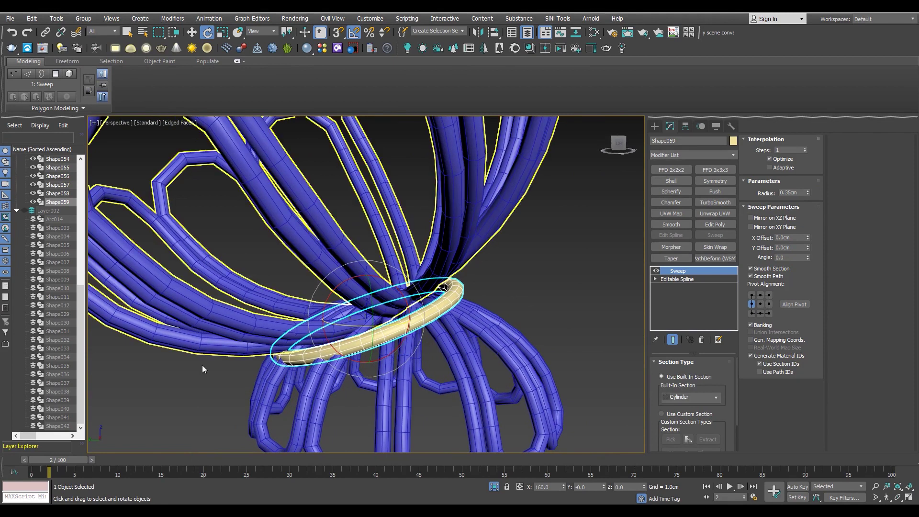
{"action": "middle_click_drag", "start_coordinate": [203, 369], "coordinate": [433, 374], "text": "alt"}
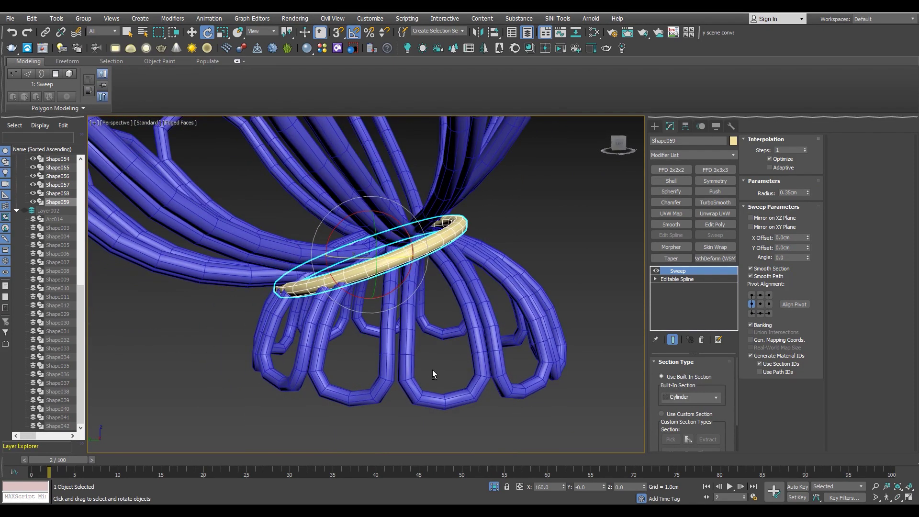
- Select one of the petal tubes and return to an enlarged side view
{"action": "left_click", "coordinate": [433, 374]}
{"action": "key", "text": "alt+w"}
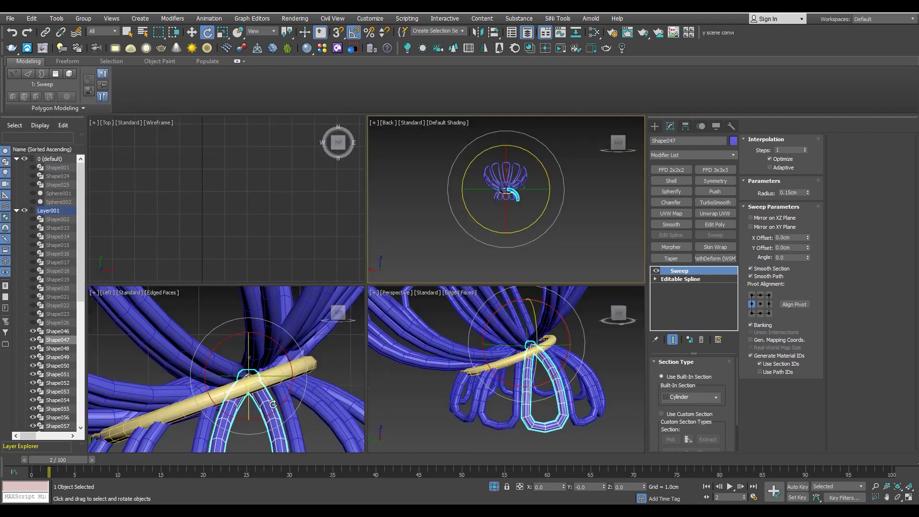
{"action": "key", "text": "alt+w"}
{"action": "scroll", "coordinate": [335, 288], "scroll_direction": "down", "scroll_amount": 3}
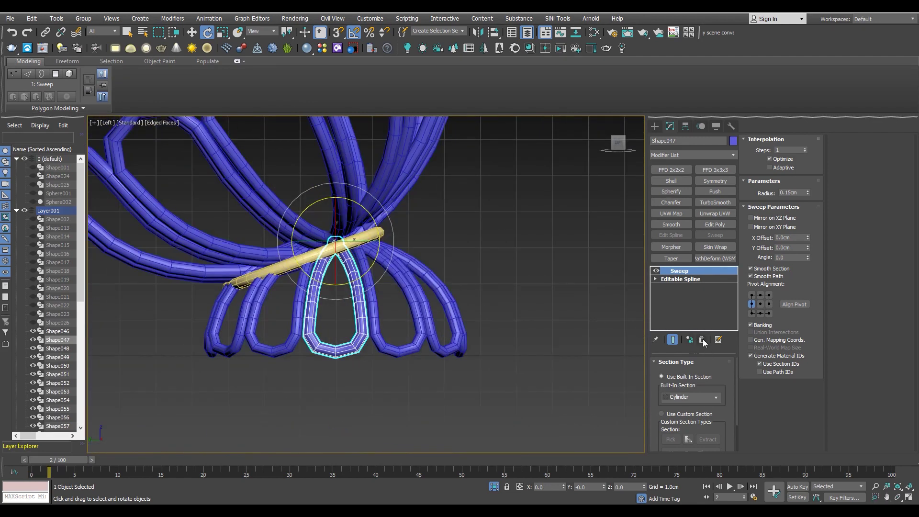
- Delete the Sweep modifier and apply FFD 3x3x3 to the twelve petal splines
{"action": "left_click", "coordinate": [702, 340]}
{"action": "scroll", "coordinate": [336, 309], "scroll_direction": "up", "scroll_amount": 2}
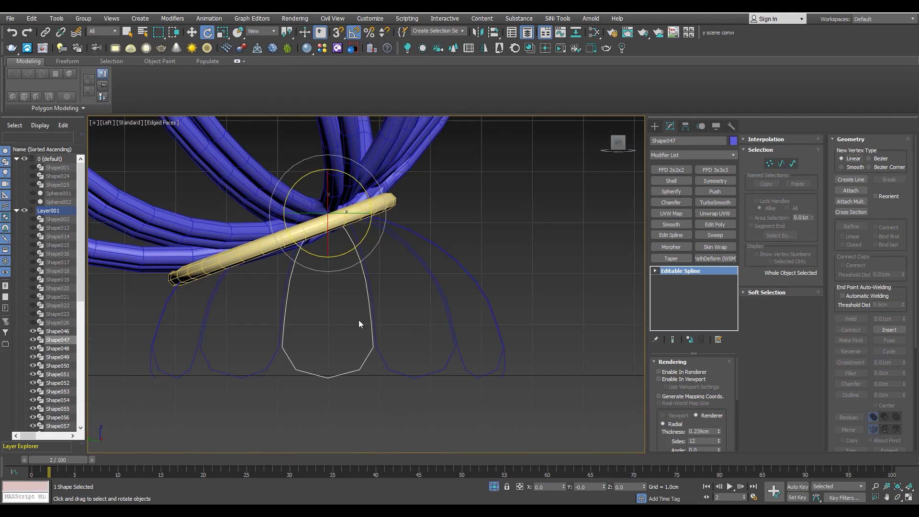
{"action": "scroll", "coordinate": [463, 335], "scroll_direction": "down", "scroll_amount": 2}
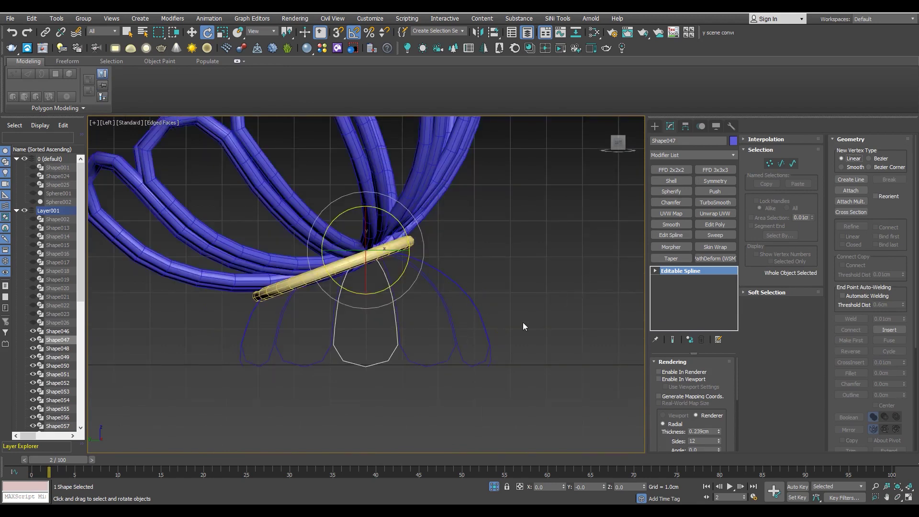
{"action": "left_click_drag", "start_coordinate": [225, 405], "coordinate": [214, 406]}
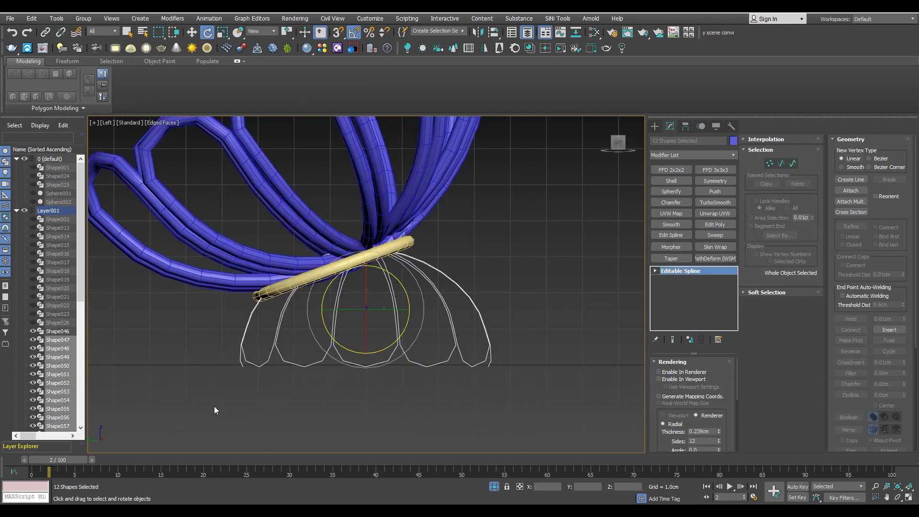
{"action": "left_click", "coordinate": [709, 171]}
- Scale the lattice's control point rows to widen the petal bases, middles and tops
{"action": "scroll", "coordinate": [597, 305], "scroll_direction": "up", "scroll_amount": 2}
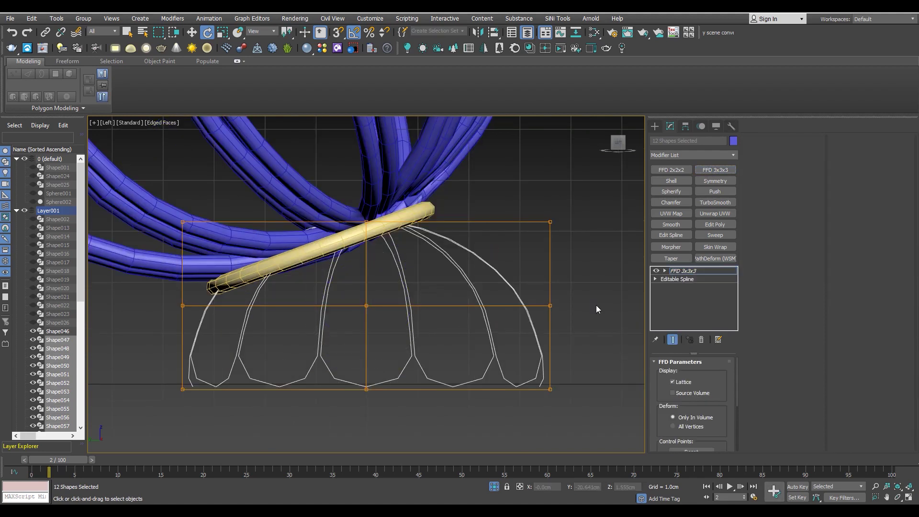
{"action": "left_click_drag", "start_coordinate": [368, 304], "coordinate": [376, 342]}
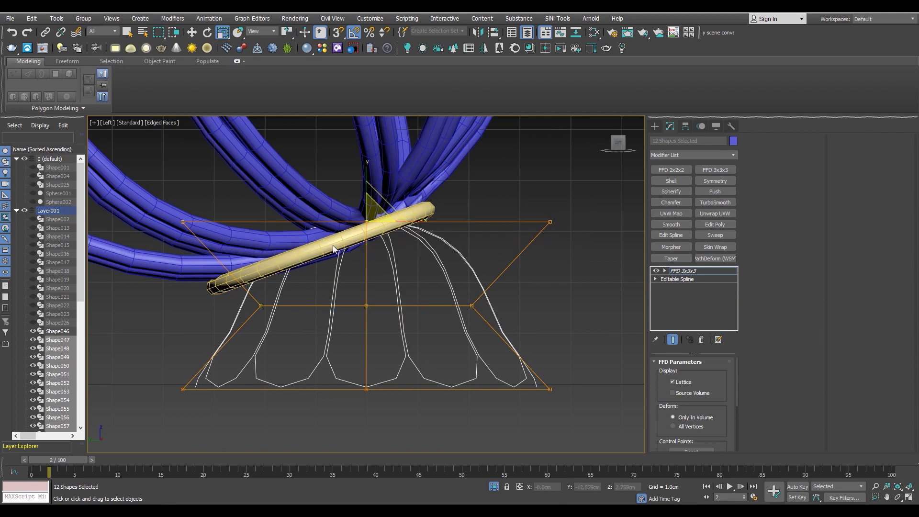
{"action": "mouse_move", "coordinate": [372, 218]}
{"action": "left_mouse_down"}
{"action": "mouse_move", "coordinate": [309, 277]}
{"action": "mouse_move", "coordinate": [382, 263]}
{"action": "mouse_move", "coordinate": [385, 228]}
{"action": "left_mouse_up"}
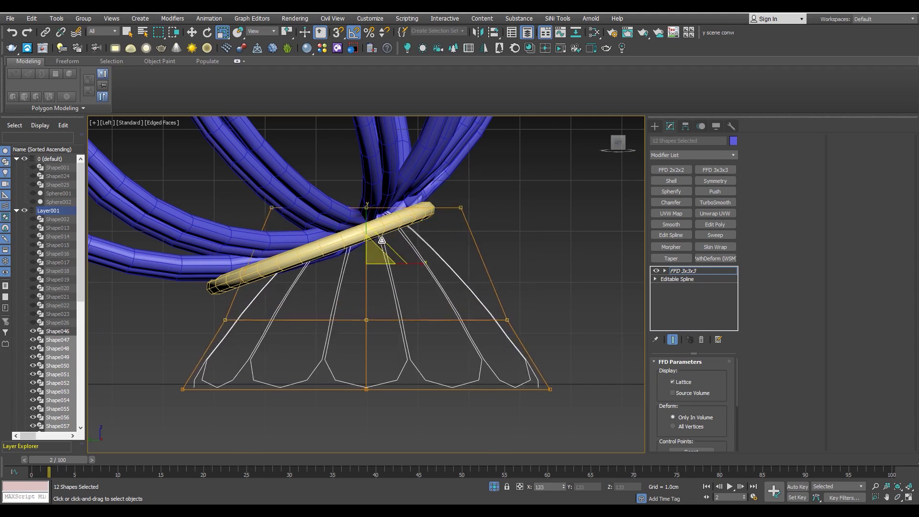
{"action": "key", "text": "ctrl+z"}
{"action": "key", "text": "ctrl+z"}
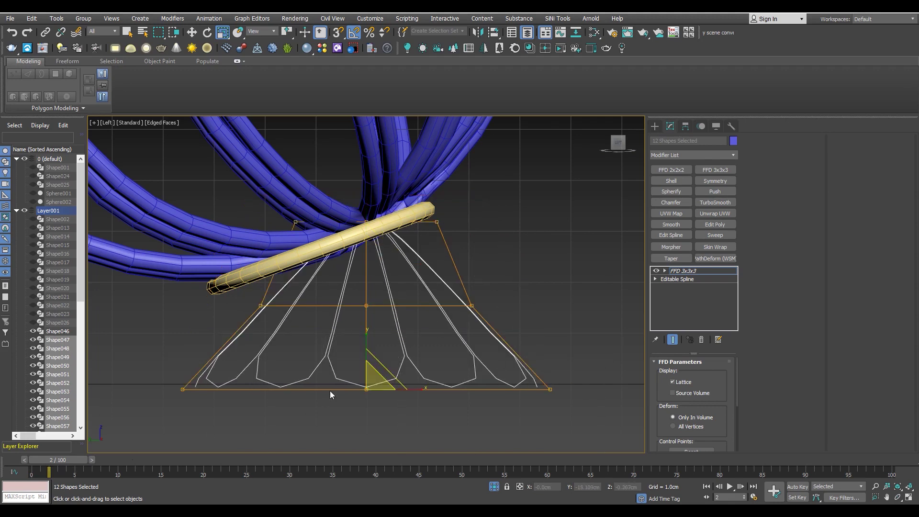
{"action": "left_click_drag", "start_coordinate": [376, 388], "coordinate": [384, 380]}
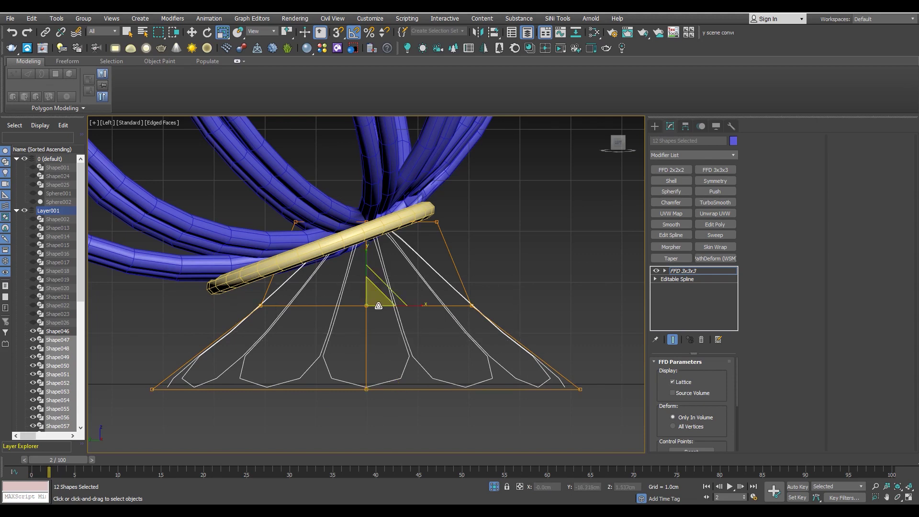
{"action": "left_click_drag", "start_coordinate": [378, 305], "coordinate": [390, 258]}
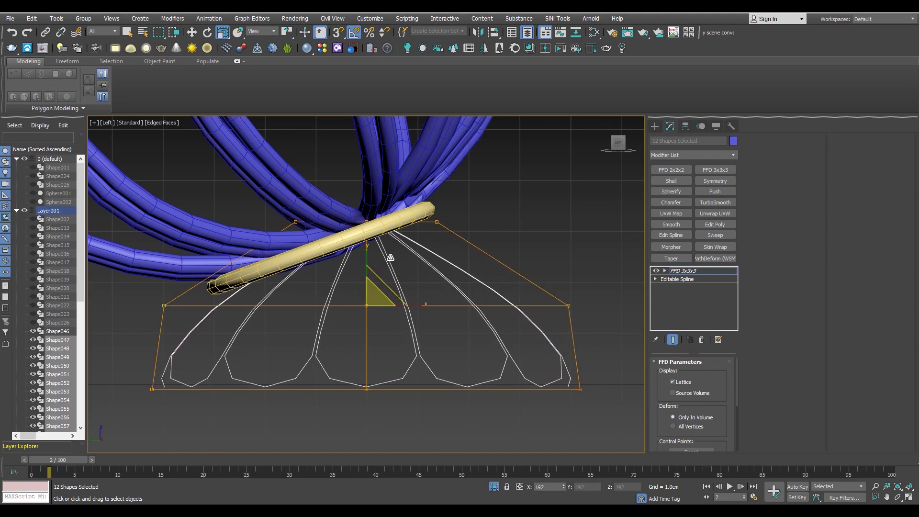
{"action": "mouse_move", "coordinate": [362, 211]}
{"action": "left_mouse_down"}
{"action": "mouse_move", "coordinate": [383, 140]}
{"action": "mouse_move", "coordinate": [521, 224]}
{"action": "left_mouse_up"}
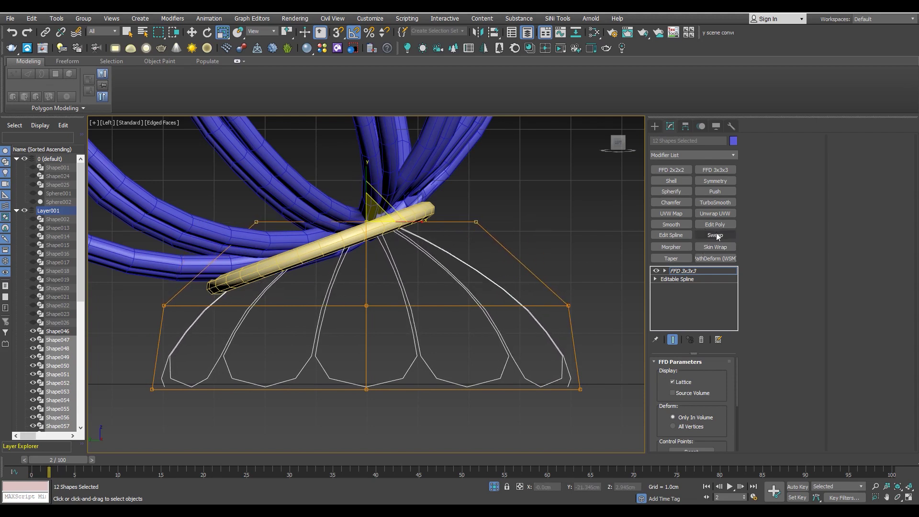
- Sweep the flared petals into thin tubes using a pasted 0.15cm-radius Sweep
{"action": "left_click", "coordinate": [716, 235]}
{"action": "key", "text": "ctrl+z"}
{"action": "right_click", "coordinate": [684, 269]}
{"action": "left_click", "coordinate": [717, 317]}
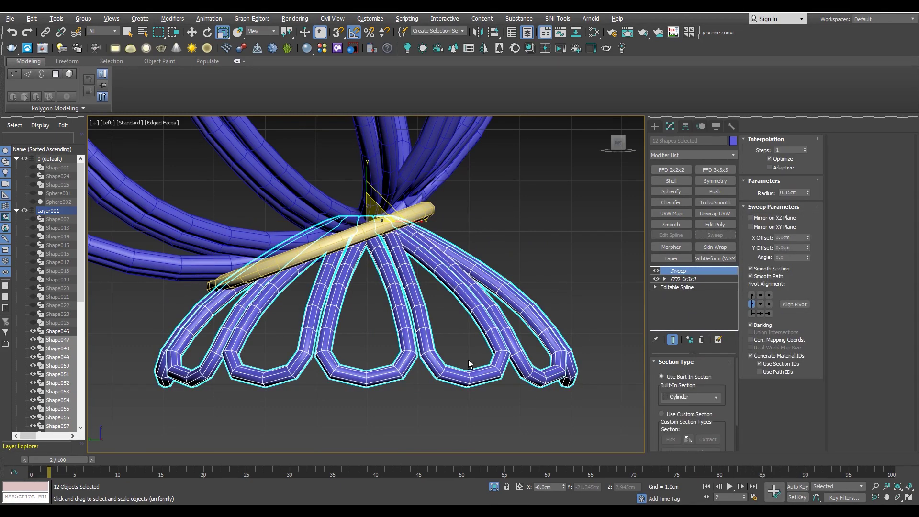
{"action": "key", "text": "alt+w"}
{"action": "key", "text": "alt+w"}
{"action": "mouse_move", "coordinate": [435, 353]}
{"action": "middle_mouse_down", "text": "alt"}
{"action": "mouse_move", "coordinate": [390, 353]}
{"action": "mouse_move", "coordinate": [447, 348]}
{"action": "mouse_move", "coordinate": [247, 372]}
{"action": "mouse_move", "coordinate": [431, 342]}
{"action": "middle_mouse_up", "text": "alt"}
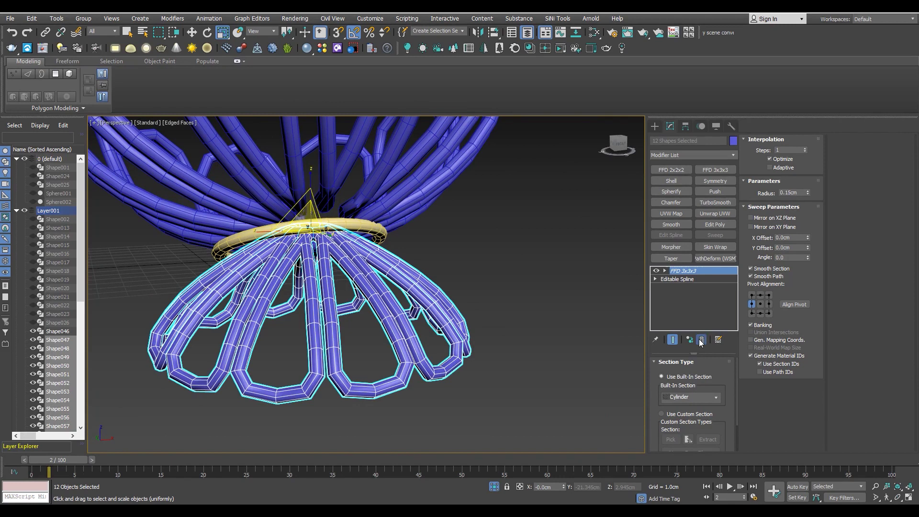
- Collapse the petal stack to Editable Spline and paste the Sweep back as an instance
{"action": "left_click", "coordinate": [701, 340]}
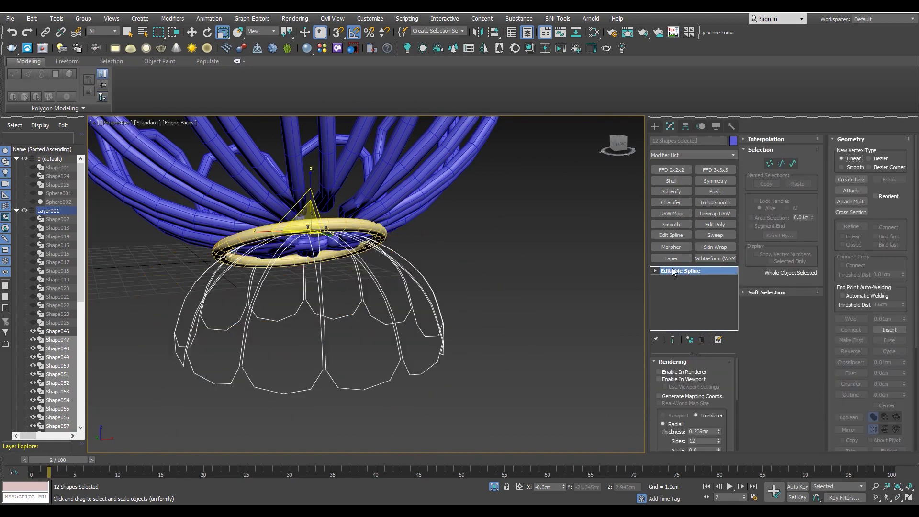
{"action": "right_click", "coordinate": [673, 271]}
{"action": "left_click", "coordinate": [701, 284]}
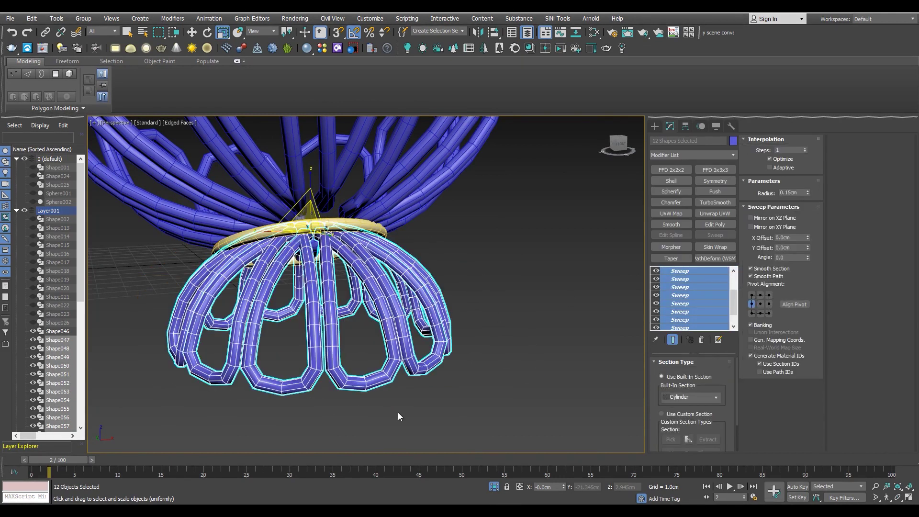
{"action": "left_click", "coordinate": [398, 412]}
{"action": "left_click", "coordinate": [316, 311]}
{"action": "left_click", "coordinate": [605, 318]}
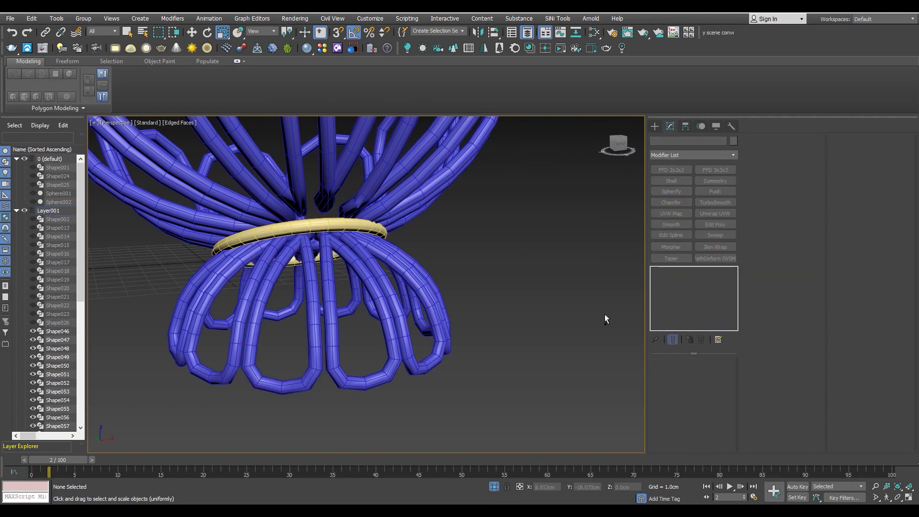
{"action": "left_click", "coordinate": [317, 378]}
{"action": "key", "text": "ctrl+q"}
{"action": "key", "text": "ctrl+z"}
{"action": "left_click", "coordinate": [314, 398]}
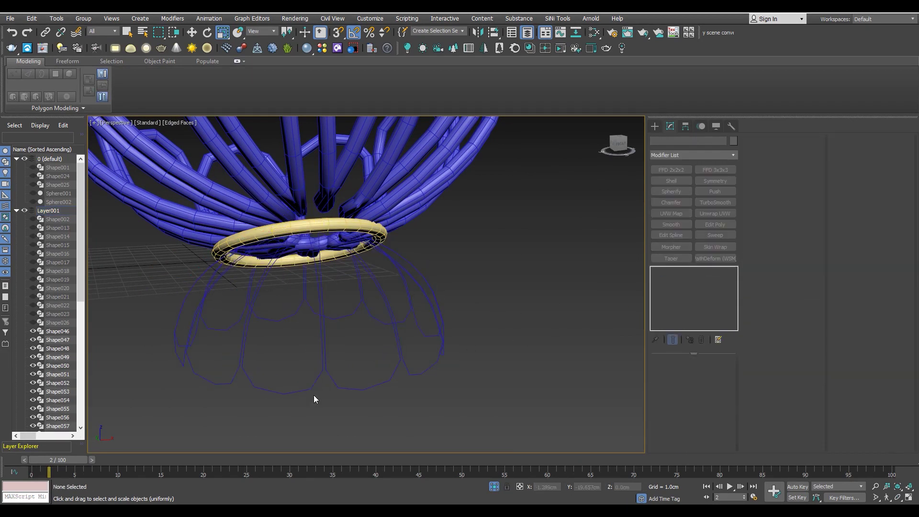
- Paste the 0.15cm Sweep onto the Shape057 petal spline
{"action": "left_click", "coordinate": [314, 386]}
{"action": "right_click", "coordinate": [700, 277]}
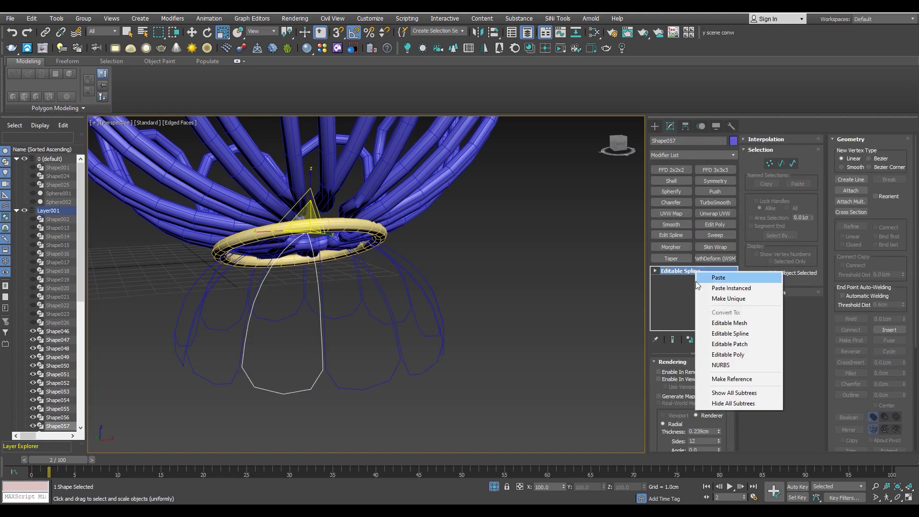
{"action": "left_click", "coordinate": [699, 280]}
{"action": "middle_click_drag", "start_coordinate": [296, 380], "coordinate": [306, 379], "text": "alt"}
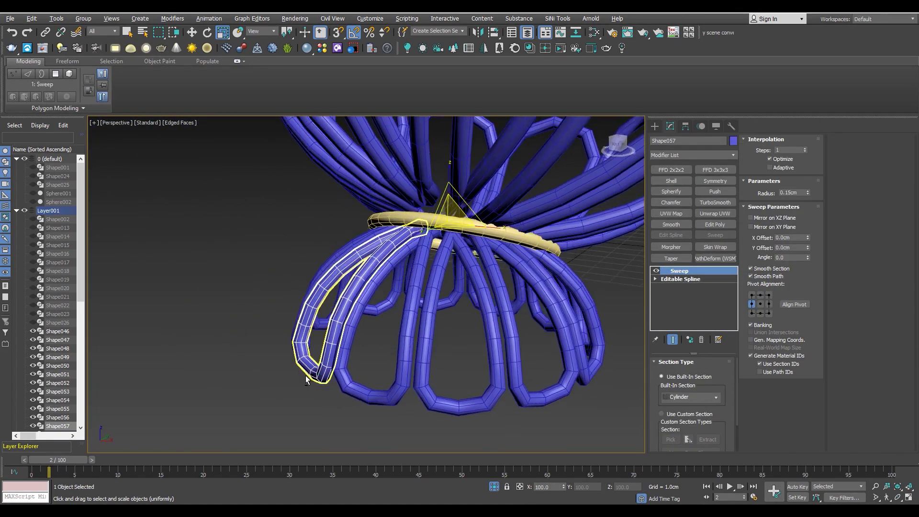
{"action": "scroll", "coordinate": [307, 380], "scroll_direction": "up", "scroll_amount": 5}
{"action": "left_click", "coordinate": [699, 281]}
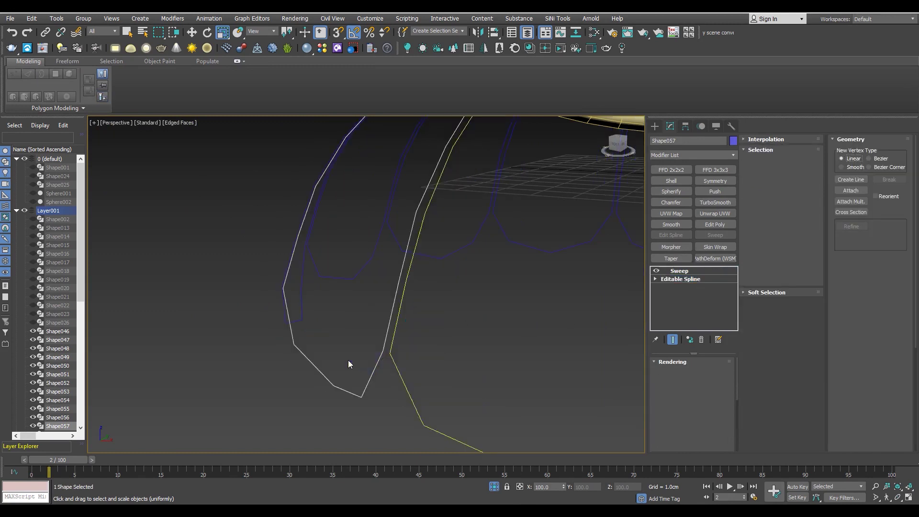
{"action": "scroll", "coordinate": [335, 371], "scroll_direction": "down", "scroll_amount": 5}
{"action": "mouse_move", "coordinate": [359, 363]}
{"action": "middle_mouse_down", "text": "alt"}
{"action": "mouse_move", "coordinate": [335, 396]}
{"action": "mouse_move", "coordinate": [326, 393]}
{"action": "middle_mouse_up", "text": "alt"}
- Maximize the Back view and zoom in on the swept petal tubes
{"action": "key", "text": "alt+w"}
{"action": "right_click", "coordinate": [466, 233]}
{"action": "key", "text": "alt+w"}
{"action": "scroll", "coordinate": [387, 300], "scroll_direction": "up", "scroll_amount": 3}
{"action": "scroll", "coordinate": [335, 299], "scroll_direction": "up", "scroll_amount": 3}
{"action": "scroll", "coordinate": [229, 298], "scroll_direction": "up", "scroll_amount": 3}
{"action": "scroll", "coordinate": [464, 308], "scroll_direction": "down", "scroll_amount": 4}
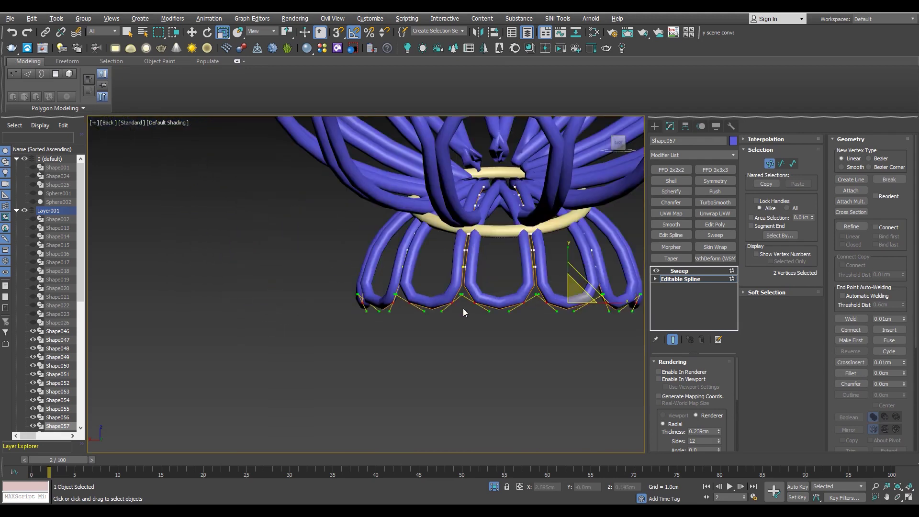
{"action": "scroll", "coordinate": [552, 319], "scroll_direction": "up", "scroll_amount": 1}
- Select outer petal Shape047 and rotate its end vertices in Vertex mode
{"action": "left_click", "coordinate": [673, 281]}
{"action": "scroll", "coordinate": [539, 297], "scroll_direction": "up", "scroll_amount": 2}
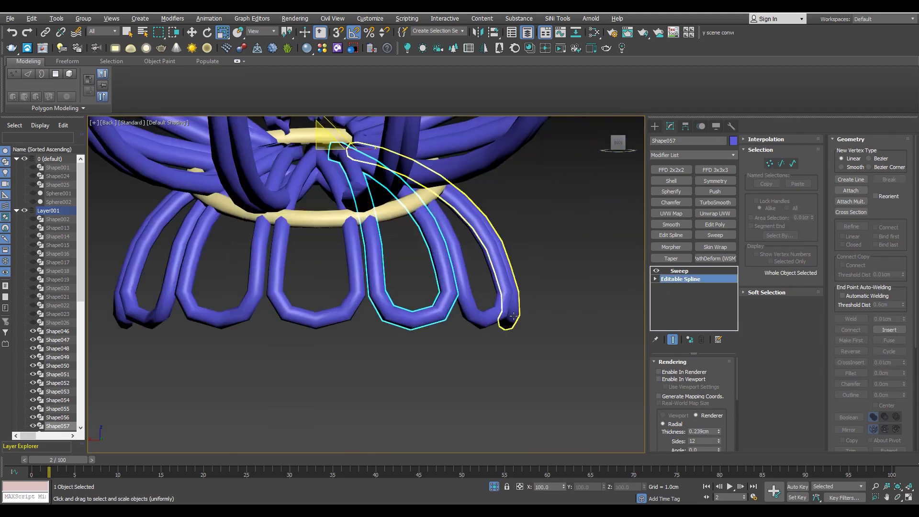
{"action": "left_click", "coordinate": [513, 316]}
{"action": "scroll", "coordinate": [526, 321], "scroll_direction": "up", "scroll_amount": 2}
{"action": "key", "text": "1"}
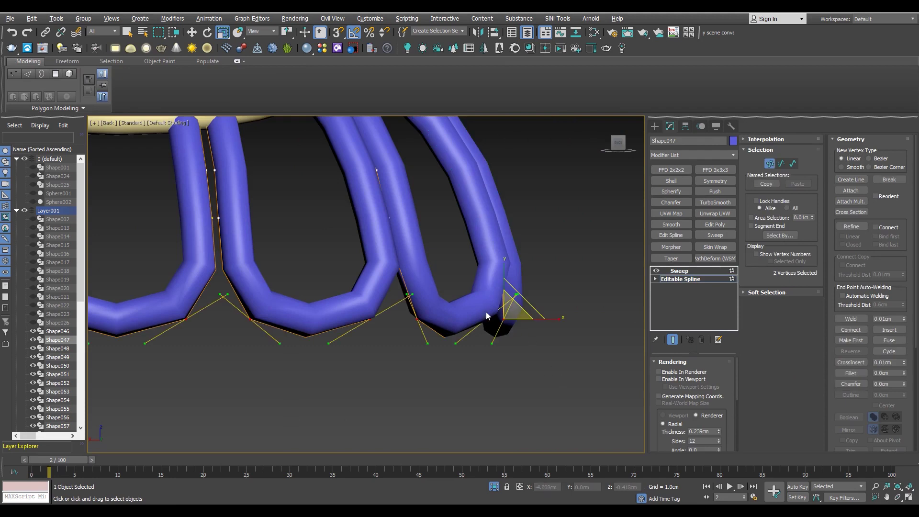
{"action": "scroll", "coordinate": [508, 306], "scroll_direction": "up", "scroll_amount": 2}
{"action": "key", "text": "e"}
{"action": "left_click_drag", "start_coordinate": [533, 294], "coordinate": [504, 254]}
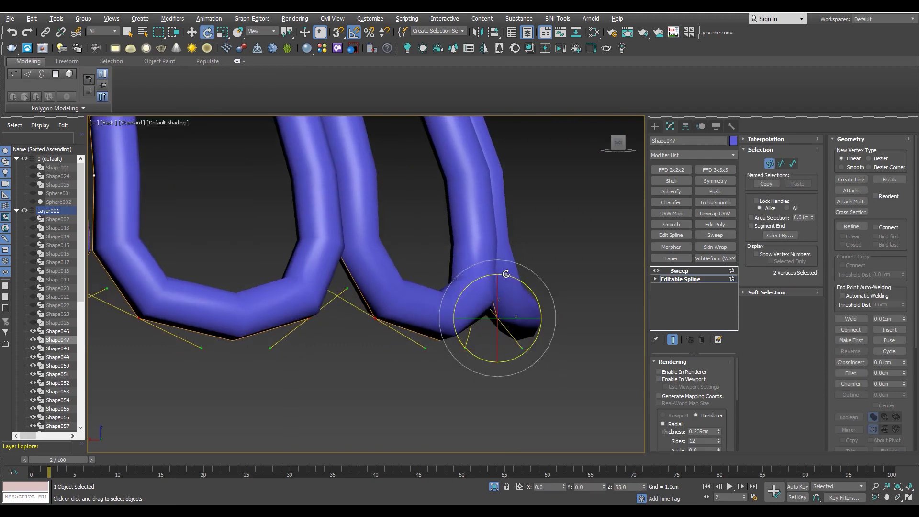
{"action": "key", "text": "F3"}
{"action": "middle_click_drag", "start_coordinate": [504, 255], "coordinate": [508, 291]}
- Rotate the four foot vertices' tangents by -30 degrees and shift them left along X
{"action": "left_click_drag", "start_coordinate": [471, 290], "coordinate": [484, 287]}
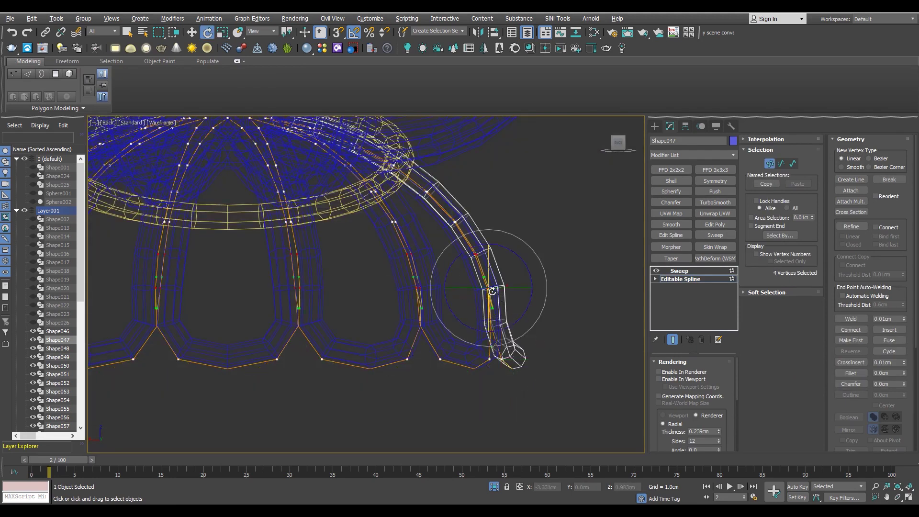
{"action": "scroll", "coordinate": [488, 297], "scroll_direction": "up", "scroll_amount": 1}
{"action": "scroll", "coordinate": [506, 305], "scroll_direction": "up", "scroll_amount": 1}
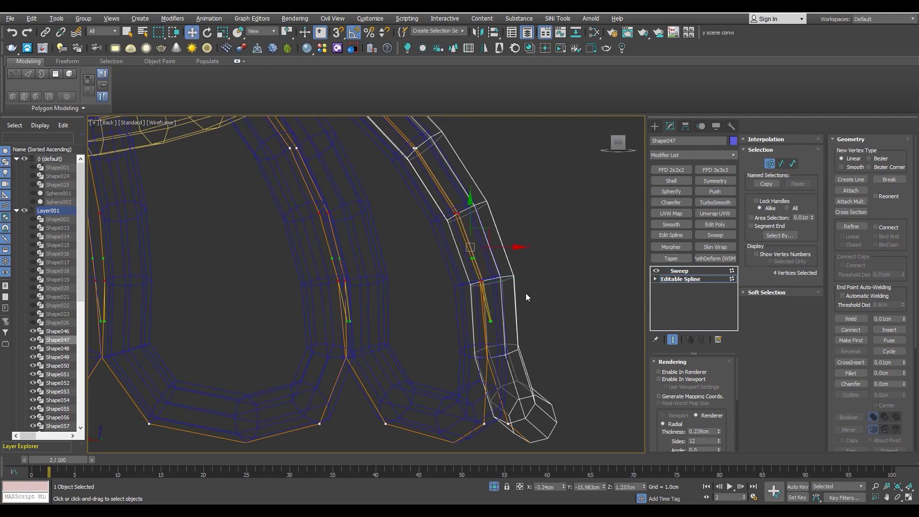
{"action": "left_click_drag", "start_coordinate": [513, 250], "coordinate": [488, 266]}
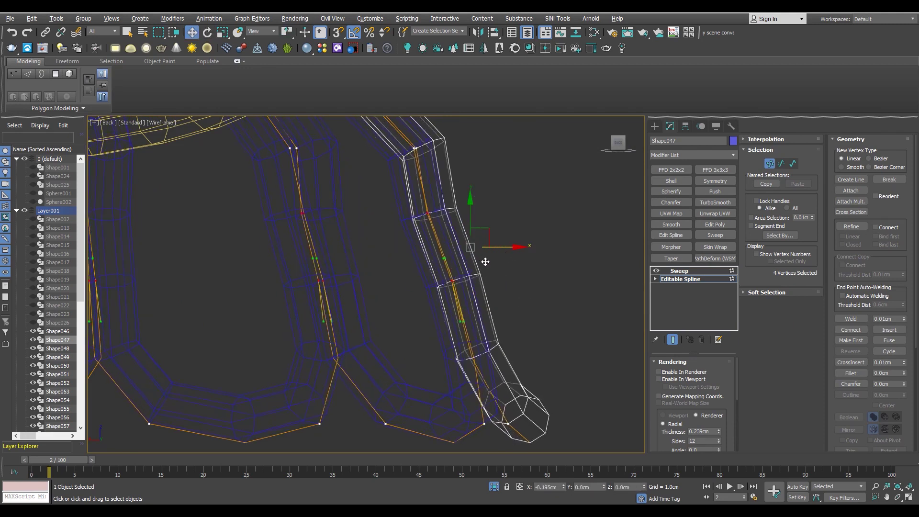
{"action": "right_click", "coordinate": [489, 266]}
{"action": "key", "text": "e"}
{"action": "left_click_drag", "start_coordinate": [507, 244], "coordinate": [520, 253]}
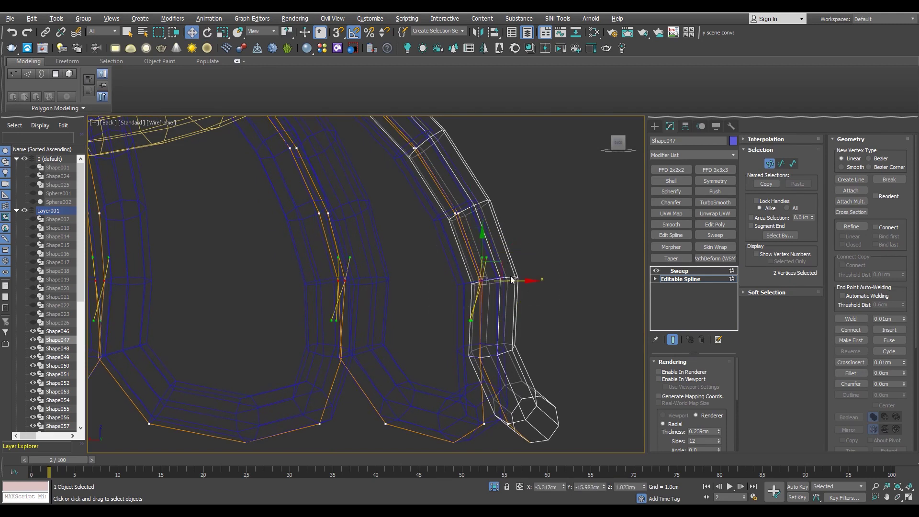
{"action": "left_click_drag", "start_coordinate": [514, 283], "coordinate": [488, 281]}
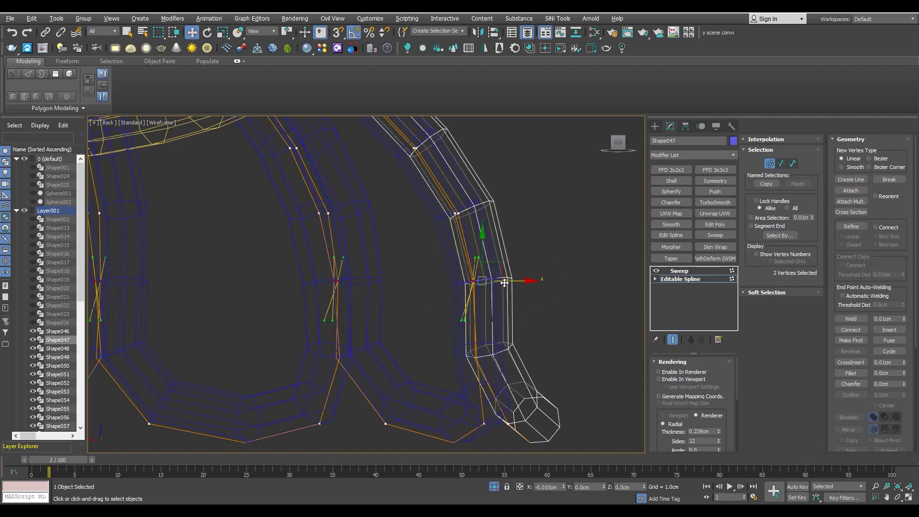
- Move the foot vertices left and down to flare the tube end, then view it shaded
{"action": "middle_click_drag", "start_coordinate": [467, 241], "coordinate": [493, 272]}
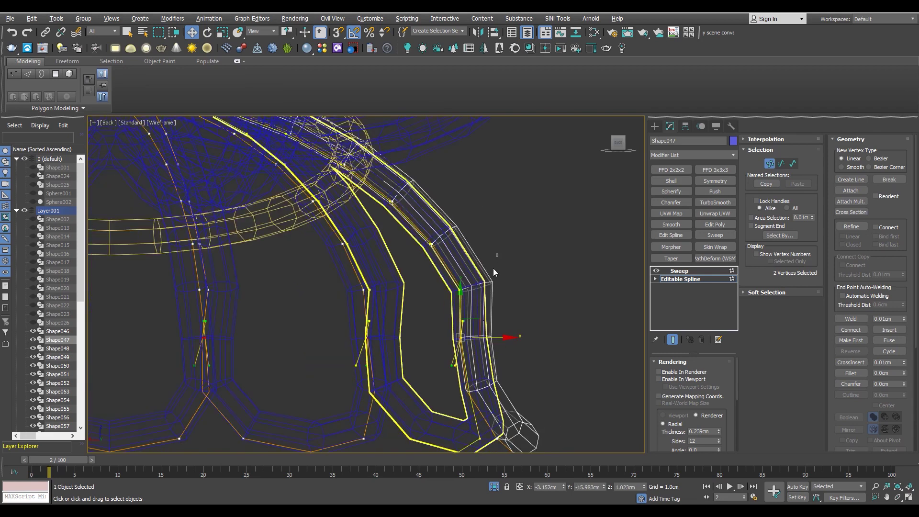
{"action": "left_click_drag", "start_coordinate": [479, 274], "coordinate": [469, 289]}
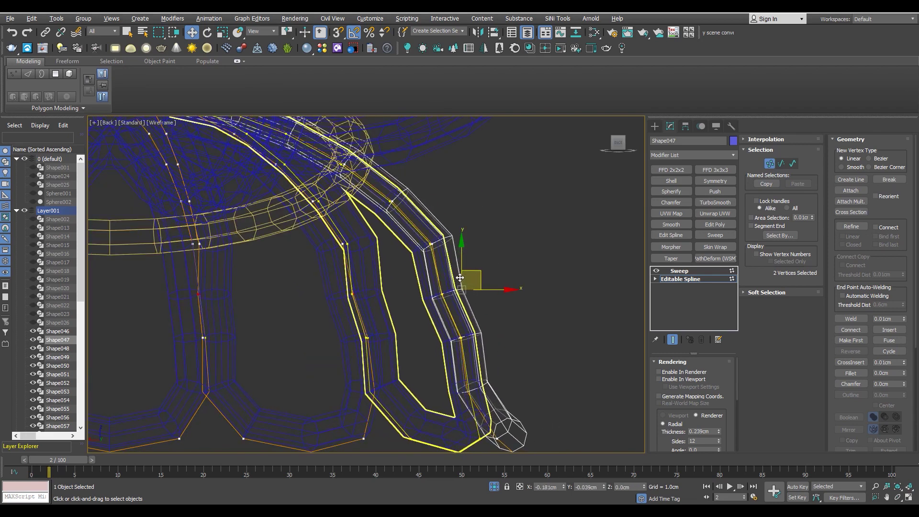
{"action": "scroll", "coordinate": [452, 344], "scroll_direction": "up", "scroll_amount": 2}
{"action": "scroll", "coordinate": [459, 307], "scroll_direction": "up", "scroll_amount": 1}
{"action": "scroll", "coordinate": [467, 268], "scroll_direction": "up", "scroll_amount": 1}
{"action": "left_click_drag", "start_coordinate": [440, 199], "coordinate": [411, 207]}
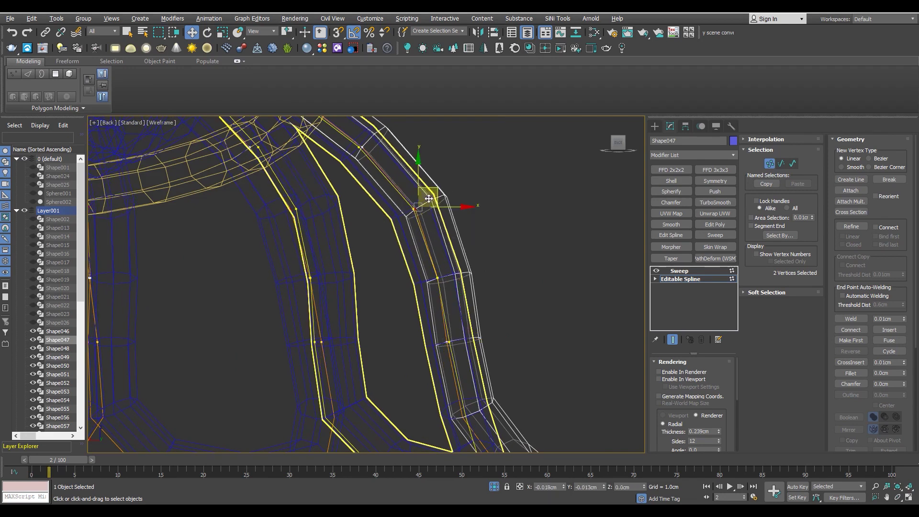
{"action": "key", "text": "ctrl+z"}
{"action": "key", "text": "ctrl+z"}
{"action": "key", "text": "ctrl+z"}
{"action": "key", "text": "ctrl+z"}
{"action": "key", "text": "ctrl+z"}
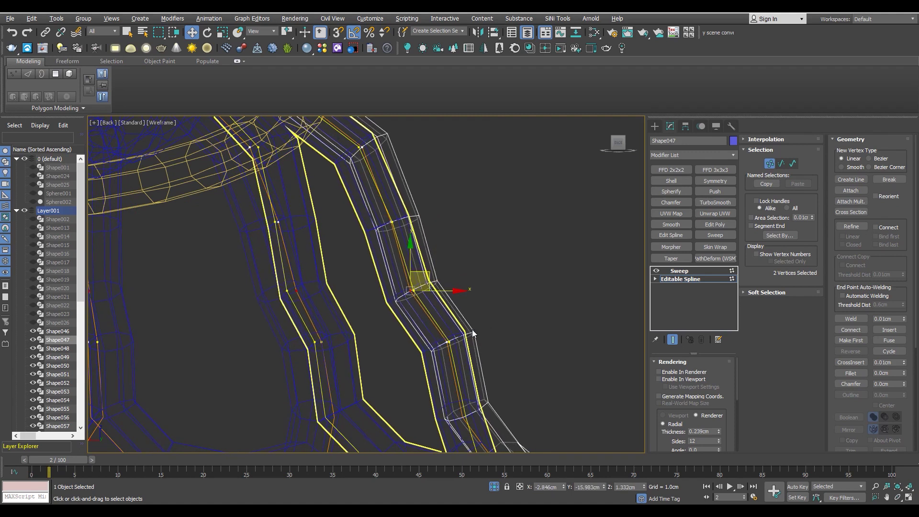
{"action": "scroll", "coordinate": [468, 327], "scroll_direction": "down", "scroll_amount": 2}
{"action": "scroll", "coordinate": [460, 323], "scroll_direction": "down", "scroll_amount": 2}
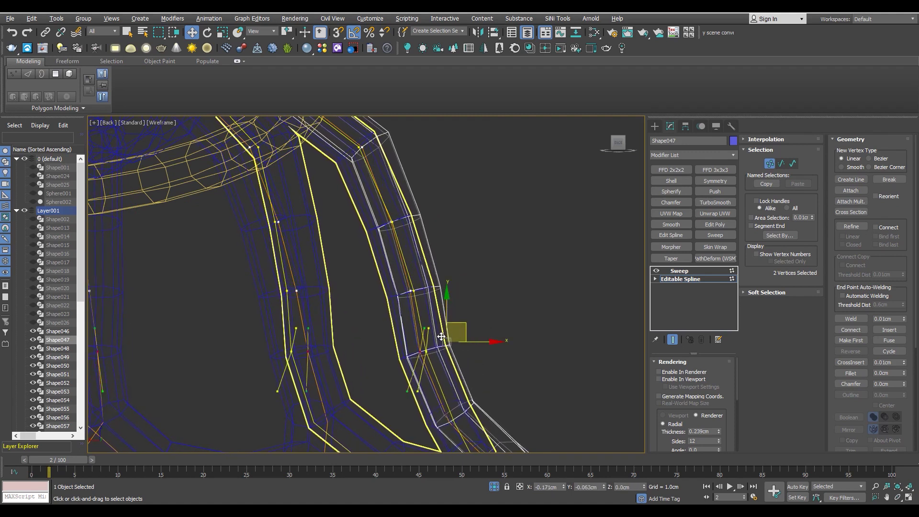
{"action": "scroll", "coordinate": [447, 316], "scroll_direction": "down", "scroll_amount": 2}
{"action": "scroll", "coordinate": [447, 316], "scroll_direction": "up", "scroll_amount": 2}
{"action": "scroll", "coordinate": [479, 330], "scroll_direction": "up", "scroll_amount": 2}
{"action": "key", "text": "F3"}
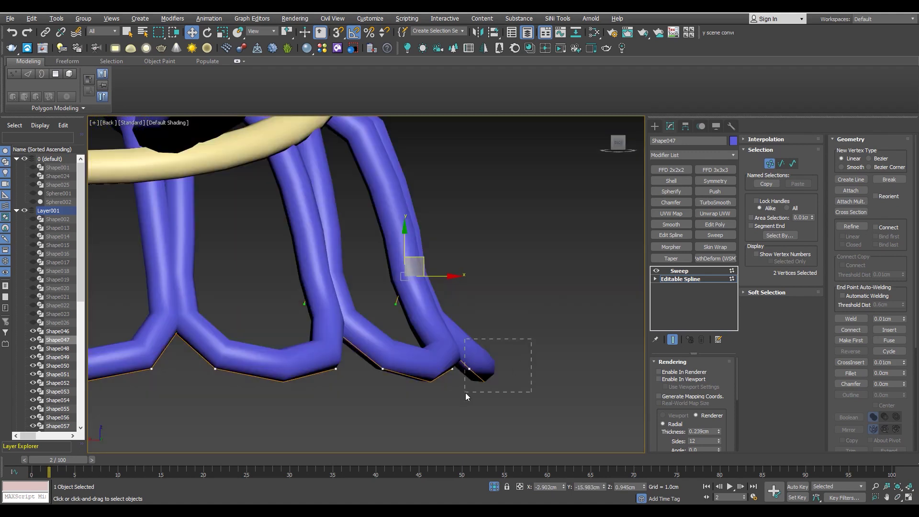
- Rotate the upper vertex tangents about 15 degrees and nudge them against the tan ring
{"action": "key", "text": "e"}
{"action": "left_click_drag", "start_coordinate": [507, 344], "coordinate": [507, 338]}
{"action": "key", "text": "F4"}
{"action": "mouse_move", "coordinate": [507, 345]}
{"action": "left_mouse_down"}
{"action": "mouse_move", "coordinate": [498, 352]}
{"action": "mouse_move", "coordinate": [471, 341]}
{"action": "left_mouse_up"}
{"action": "key", "text": "w"}
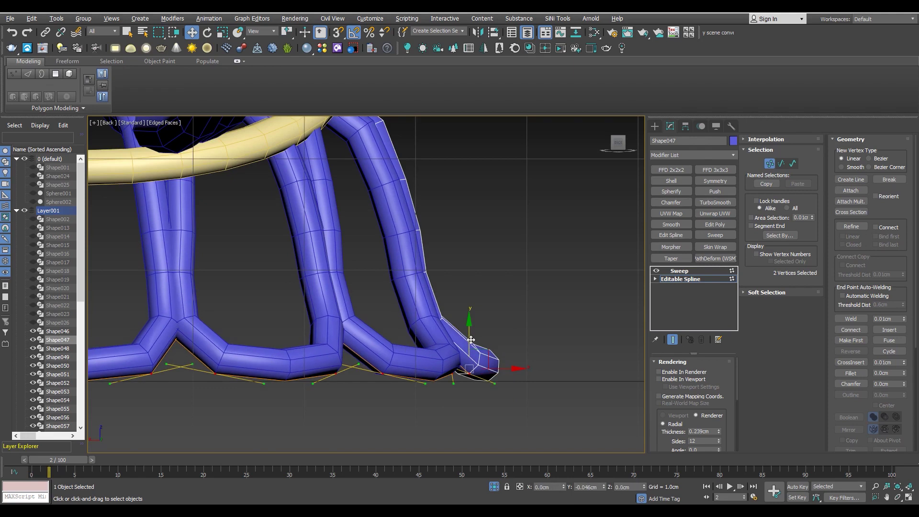
{"action": "key", "text": "F3"}
{"action": "scroll", "coordinate": [448, 320], "scroll_direction": "down", "scroll_amount": 3}
{"action": "scroll", "coordinate": [472, 273], "scroll_direction": "up", "scroll_amount": 3}
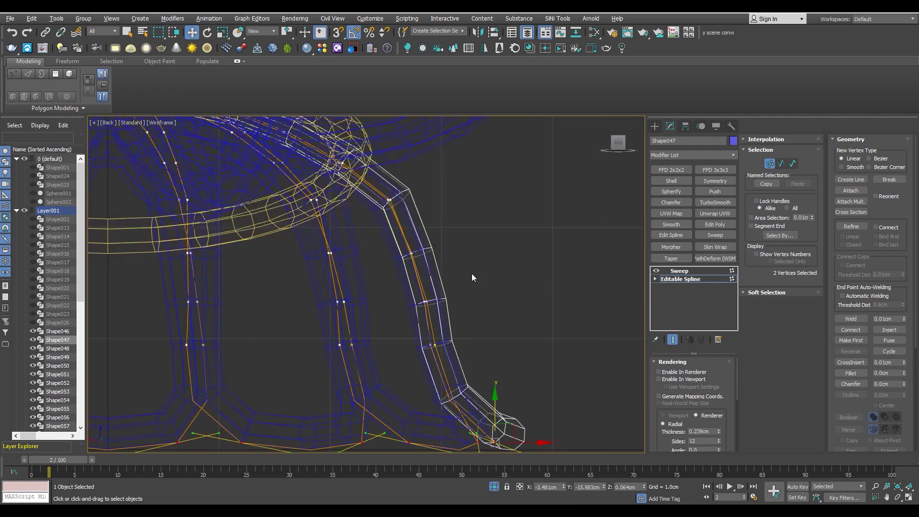
{"action": "key", "text": "F3"}
{"action": "left_click_drag", "start_coordinate": [455, 305], "coordinate": [455, 305]}
{"action": "key", "text": "F3"}
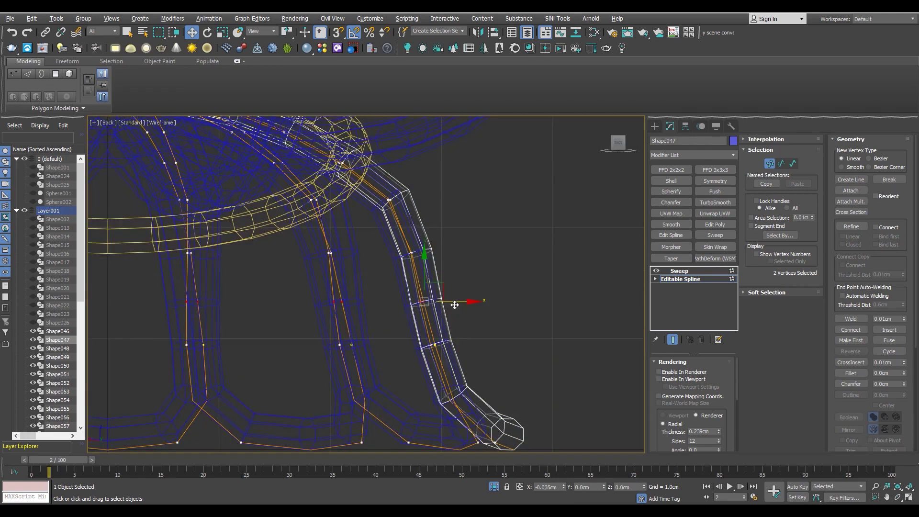
{"action": "left_click_drag", "start_coordinate": [432, 239], "coordinate": [429, 238]}
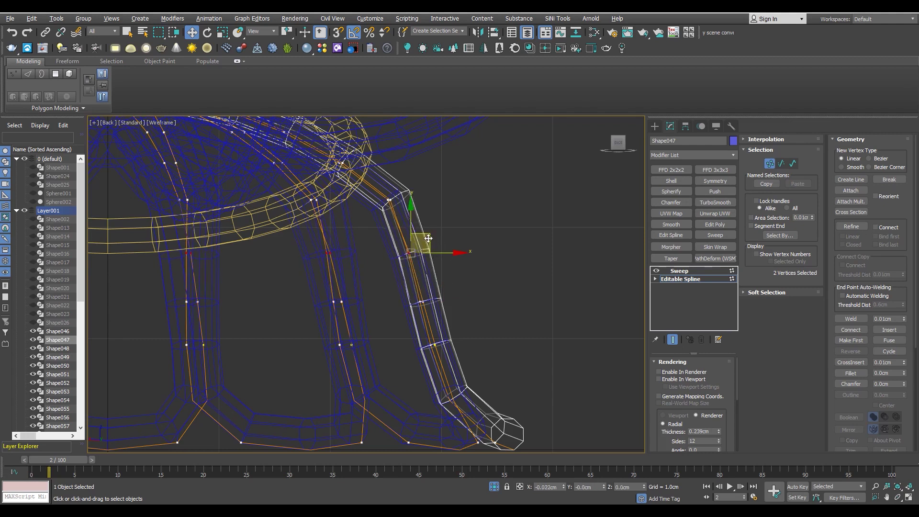
{"action": "key", "text": "F3"}
{"action": "left_click_drag", "start_coordinate": [400, 186], "coordinate": [400, 188]}
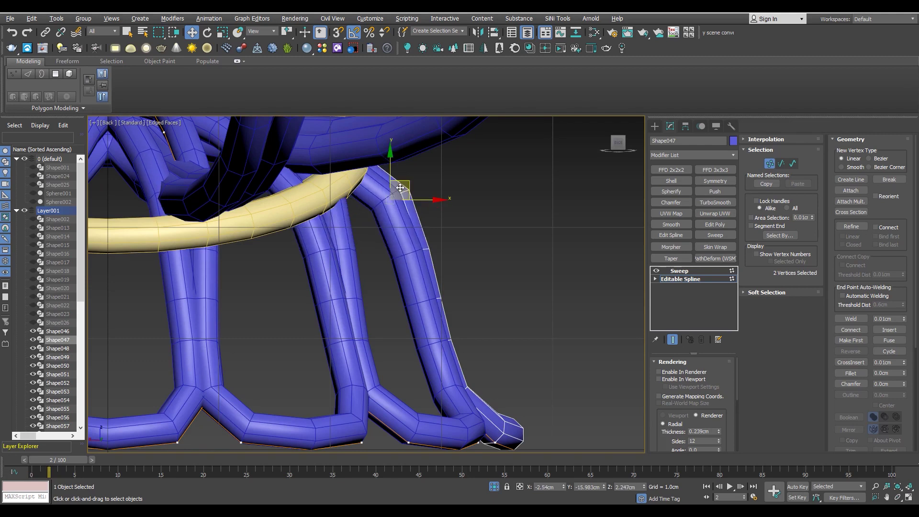
- Check the tube's bend from the Perspective and Left views
{"action": "scroll", "coordinate": [326, 246], "scroll_direction": "down", "scroll_amount": 3}
{"action": "scroll", "coordinate": [361, 254], "scroll_direction": "down", "scroll_amount": 2}
{"action": "scroll", "coordinate": [270, 259], "scroll_direction": "up", "scroll_amount": 2}
{"action": "scroll", "coordinate": [295, 300], "scroll_direction": "up", "scroll_amount": 1}
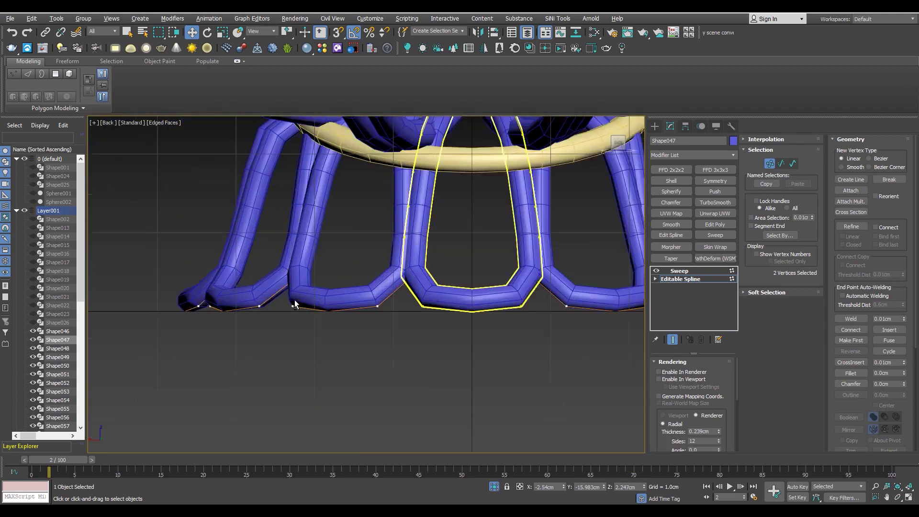
{"action": "key", "text": "alt+w"}
{"action": "middle_click", "coordinate": [500, 337]}
{"action": "key", "text": "alt+w"}
{"action": "middle_click_drag", "start_coordinate": [535, 311], "coordinate": [479, 268], "text": "alt"}
{"action": "key", "text": "alt+w"}
{"action": "middle_click", "coordinate": [218, 377]}
{"action": "key", "text": "alt+w"}
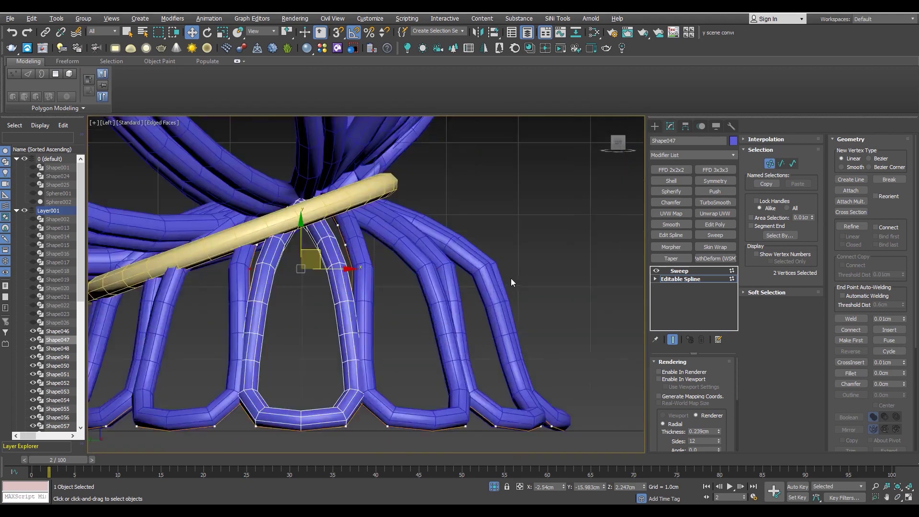
{"action": "scroll", "coordinate": [508, 279], "scroll_direction": "down", "scroll_amount": 1}
{"action": "key", "text": "alt+w"}
- In the Back view, move the vertices down-left to refine the bend at the ring
{"action": "middle_click", "coordinate": [571, 231]}
{"action": "key", "text": "alt+w"}
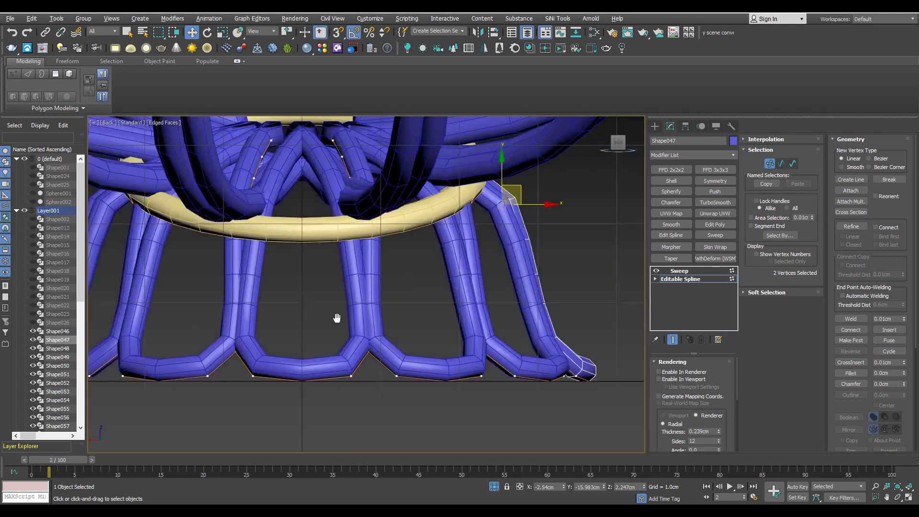
{"action": "scroll", "coordinate": [392, 294], "scroll_direction": "up", "scroll_amount": 2}
{"action": "scroll", "coordinate": [399, 252], "scroll_direction": "up", "scroll_amount": 2}
{"action": "key", "text": "F3"}
{"action": "scroll", "coordinate": [440, 208], "scroll_direction": "up", "scroll_amount": 1}
{"action": "key", "text": "F3"}
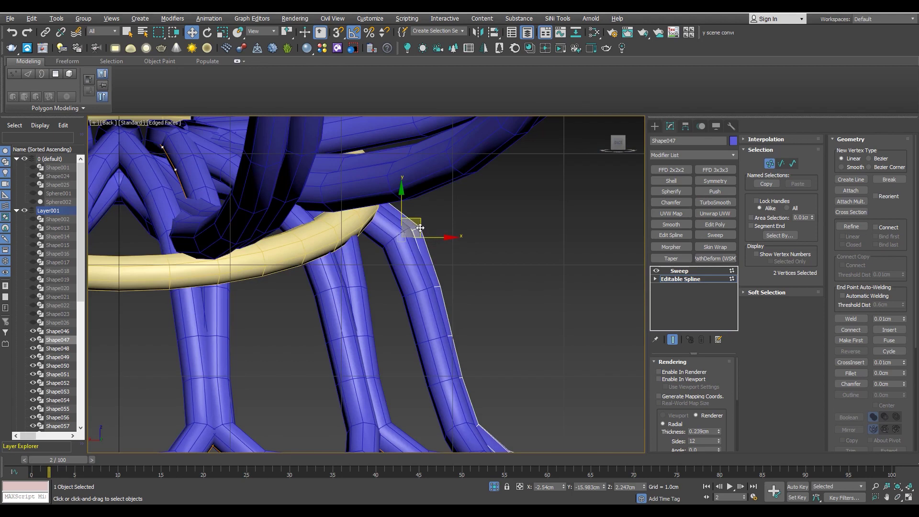
{"action": "left_click_drag", "start_coordinate": [412, 228], "coordinate": [398, 236]}
{"action": "key", "text": "F3"}
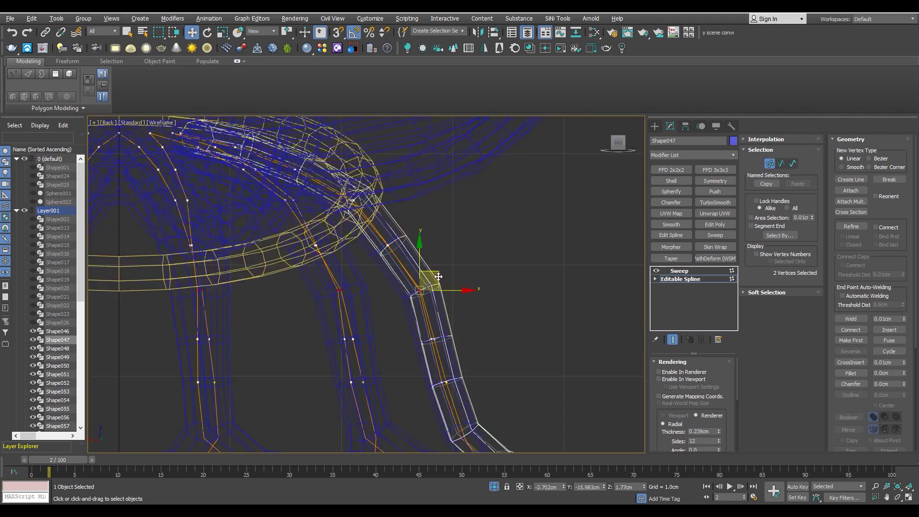
{"action": "key", "text": "F3"}
{"action": "left_click_drag", "start_coordinate": [439, 276], "coordinate": [433, 279]}
{"action": "scroll", "coordinate": [445, 267], "scroll_direction": "down", "scroll_amount": 10}
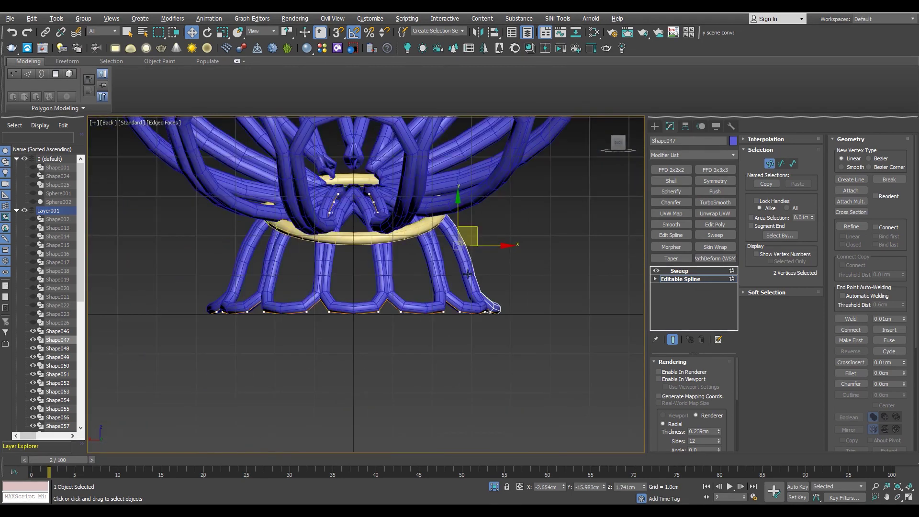
{"action": "key", "text": "alt+w"}
{"action": "middle_click", "coordinate": [267, 380]}
{"action": "key", "text": "alt+w"}
{"action": "scroll", "coordinate": [269, 366], "scroll_direction": "up", "scroll_amount": 5}
- Return to Editable Spline level and orbit around the lampshade to inspect the tubes
{"action": "left_click", "coordinate": [681, 279]}
{"action": "key", "text": "p"}
{"action": "mouse_move", "coordinate": [450, 335]}
{"action": "middle_mouse_down", "text": "alt"}
{"action": "mouse_move", "coordinate": [383, 313]}
{"action": "mouse_move", "coordinate": [553, 309]}
{"action": "middle_mouse_up", "text": "alt"}
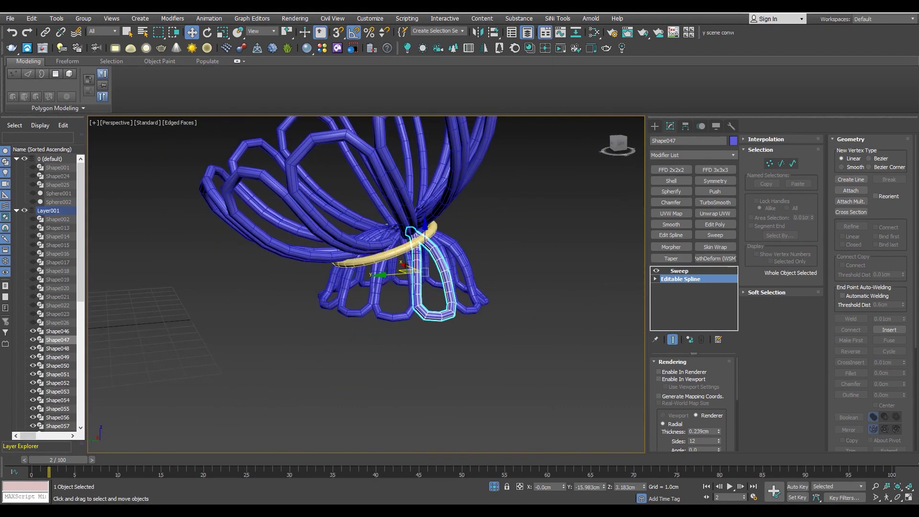
{"action": "mouse_move", "coordinate": [435, 271]}
{"action": "middle_mouse_down", "text": "alt"}
{"action": "mouse_move", "coordinate": [322, 279]}
{"action": "mouse_move", "coordinate": [313, 266]}
{"action": "mouse_move", "coordinate": [302, 268]}
{"action": "middle_mouse_up", "text": "alt"}
{"action": "scroll", "coordinate": [317, 270], "scroll_direction": "up", "scroll_amount": 5}
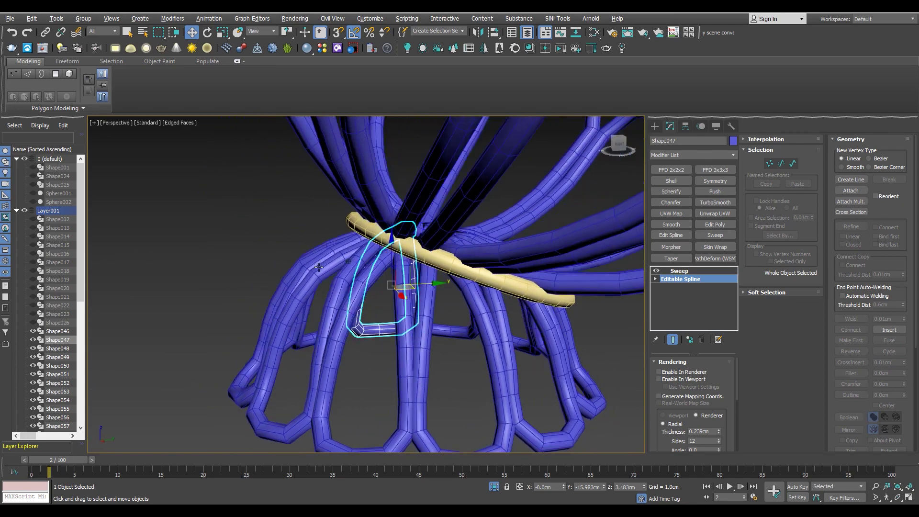
{"action": "scroll", "coordinate": [325, 310], "scroll_direction": "down", "scroll_amount": 5}
{"action": "middle_click_drag", "start_coordinate": [325, 310], "coordinate": [215, 273], "text": "alt"}
{"action": "key", "text": "alt+w"}
{"action": "key", "text": "alt+w"}
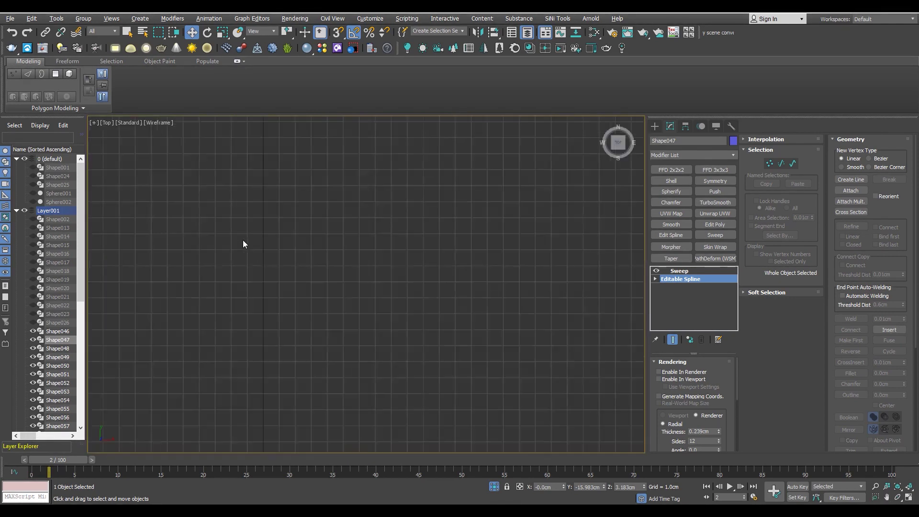
{"action": "middle_click_drag", "start_coordinate": [243, 240], "coordinate": [261, 251]}
{"action": "scroll", "coordinate": [261, 251], "scroll_direction": "up", "scroll_amount": 5}
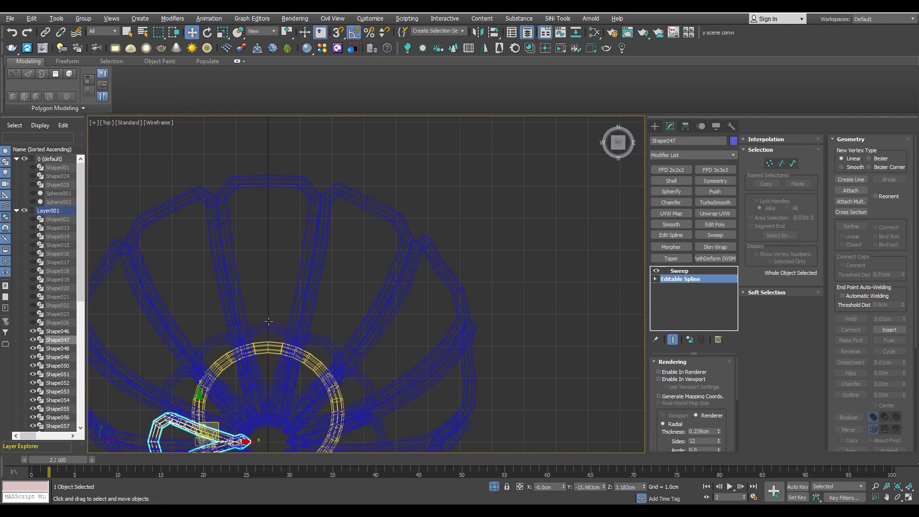
- Select the Shape056 tube, isolate it alone, and frame it in view
{"action": "left_click", "coordinate": [270, 324]}
{"action": "key", "text": "alt+w"}
{"action": "key", "text": "alt+w"}
{"action": "scroll", "coordinate": [334, 274], "scroll_direction": "up", "scroll_amount": 5}
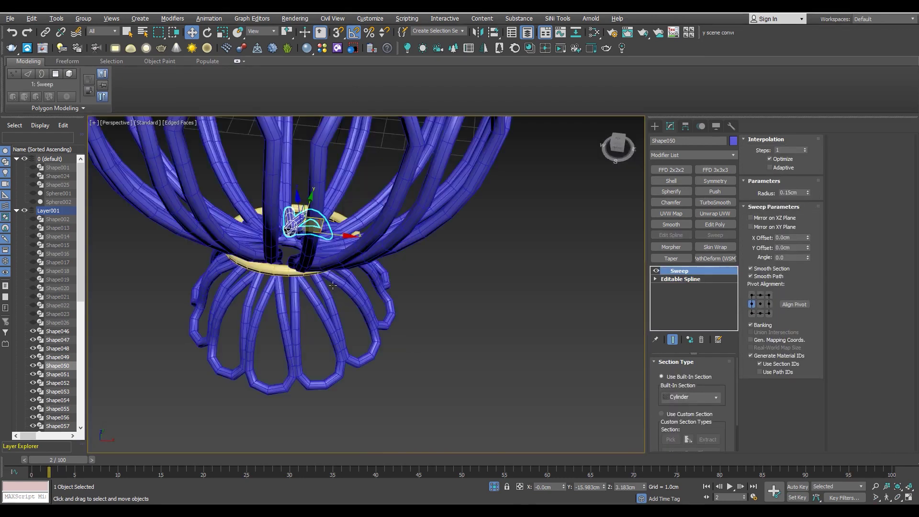
{"action": "middle_click_drag", "start_coordinate": [334, 274], "coordinate": [287, 254], "text": "alt"}
{"action": "key", "text": "t"}
{"action": "scroll", "coordinate": [261, 314], "scroll_direction": "down", "scroll_amount": 3}
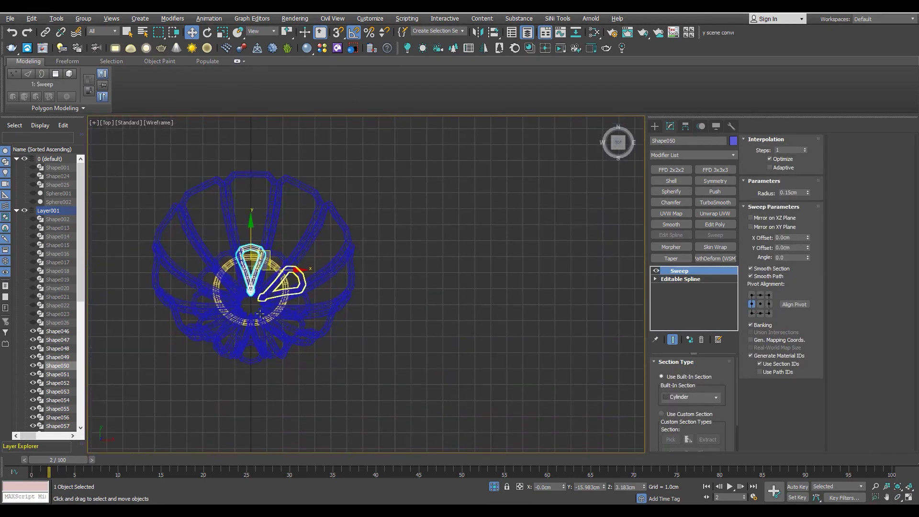
{"action": "left_click", "coordinate": [249, 361]}
{"action": "key", "text": "alt+w"}
{"action": "key", "text": "alt+w"}
{"action": "scroll", "coordinate": [298, 301], "scroll_direction": "up", "scroll_amount": 3}
{"action": "key", "text": "alt+w"}
{"action": "key", "text": "l"}
{"action": "key", "text": "alt+w"}
{"action": "key", "text": "alt+q"}
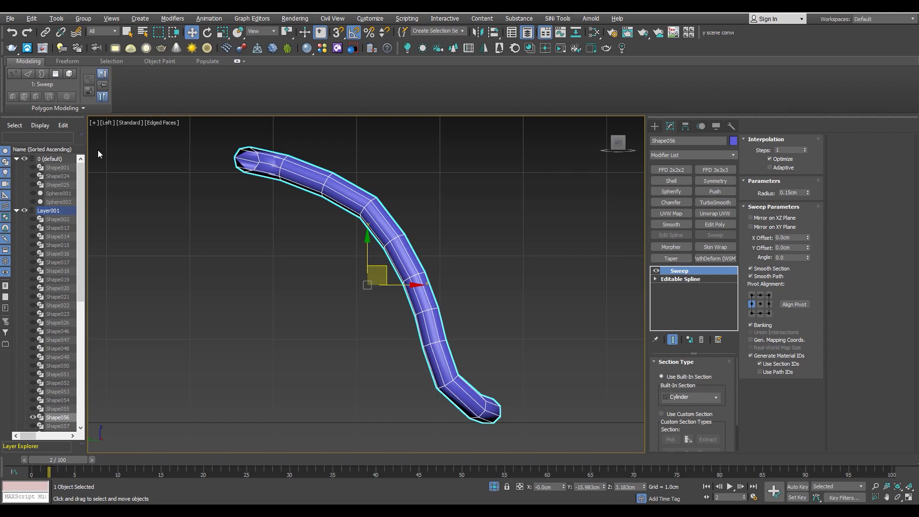
- Switch the viewport to Right view, zoom in, and enter the spline's vertex level
{"action": "left_click", "coordinate": [110, 124]}
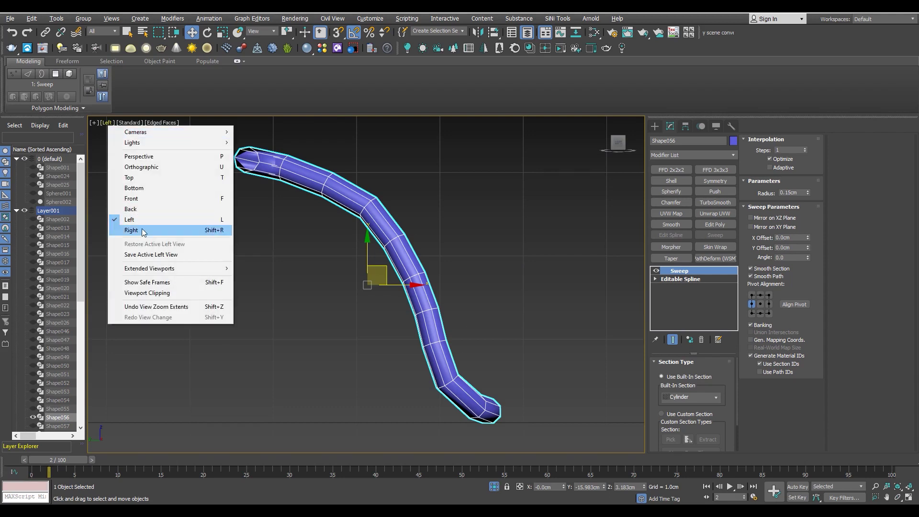
{"action": "left_click", "coordinate": [125, 231]}
{"action": "scroll", "coordinate": [360, 316], "scroll_direction": "up", "scroll_amount": 2}
{"action": "scroll", "coordinate": [325, 292], "scroll_direction": "up", "scroll_amount": 1}
{"action": "scroll", "coordinate": [325, 294], "scroll_direction": "up", "scroll_amount": 2}
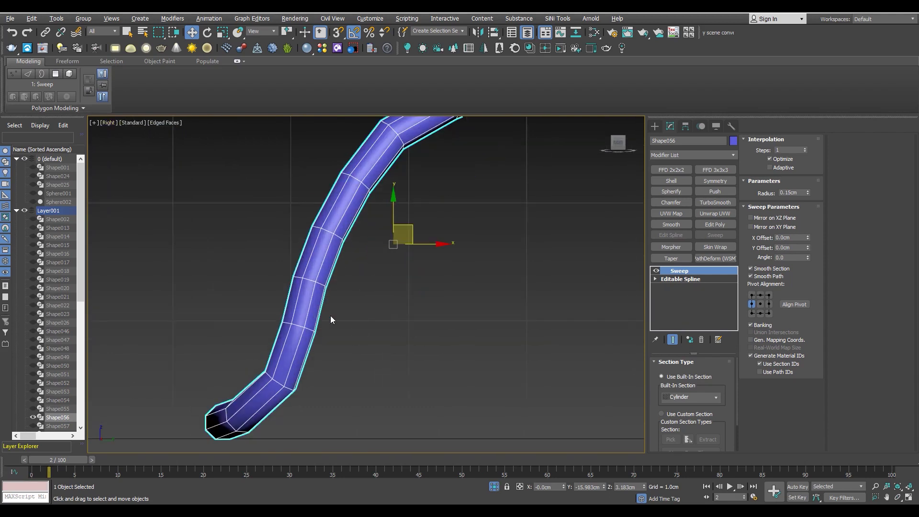
{"action": "key", "text": "1"}
{"action": "key", "text": "F3"}
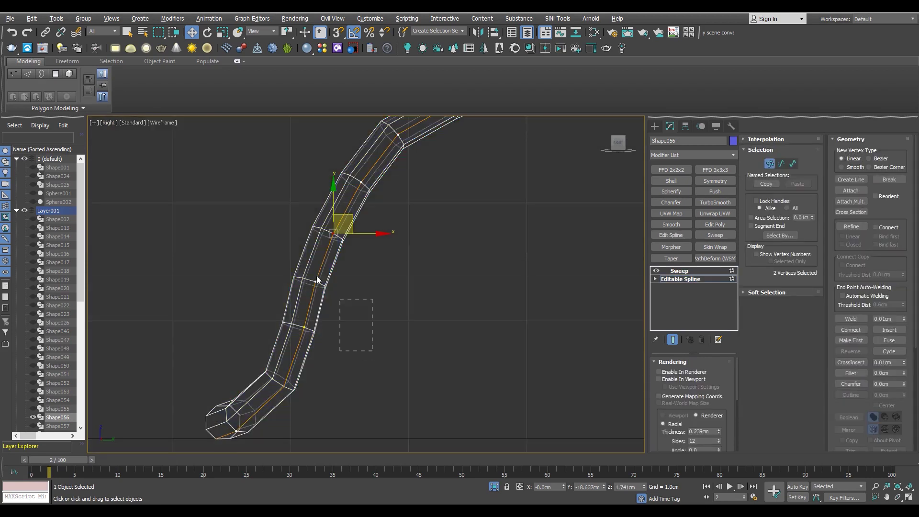
{"action": "key", "text": "F3"}
- Select the tube's bend vertices and move them up and right to straighten the curve
{"action": "left_click_drag", "start_coordinate": [297, 327], "coordinate": [309, 330]}
{"action": "key", "text": "F3"}
{"action": "mouse_move", "coordinate": [363, 296]}
{"action": "left_mouse_down"}
{"action": "mouse_move", "coordinate": [294, 246]}
{"action": "mouse_move", "coordinate": [353, 273]}
{"action": "mouse_move", "coordinate": [349, 226]}
{"action": "mouse_move", "coordinate": [374, 242]}
{"action": "left_mouse_up"}
{"action": "key", "text": "F3"}
{"action": "key", "text": "F3"}
{"action": "key", "text": "F3"}
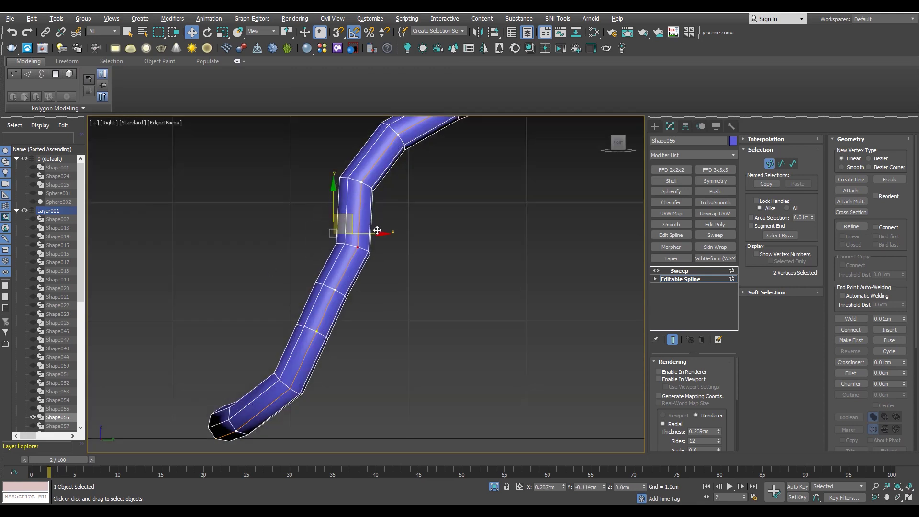
{"action": "left_click_drag", "start_coordinate": [378, 173], "coordinate": [383, 179]}
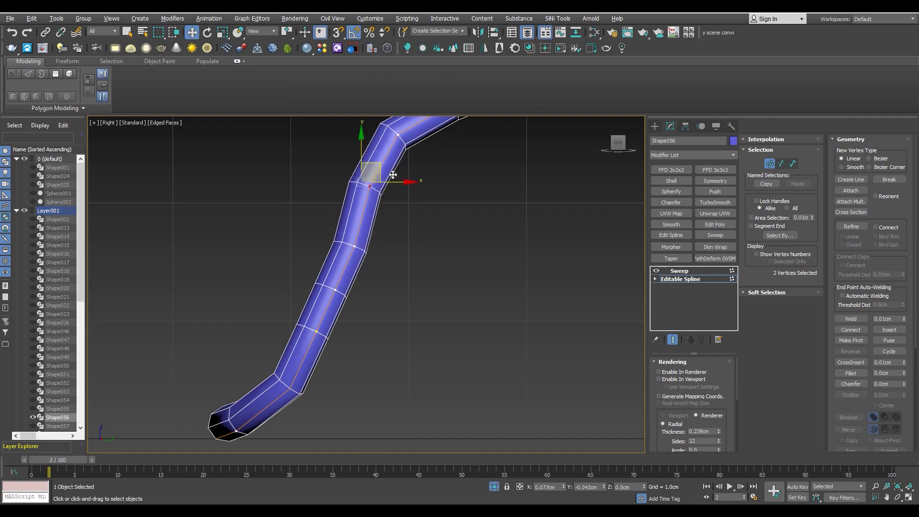
{"action": "middle_click_drag", "start_coordinate": [383, 178], "coordinate": [320, 215]}
{"action": "left_click_drag", "start_coordinate": [364, 217], "coordinate": [424, 197]}
{"action": "scroll", "coordinate": [402, 224], "scroll_direction": "down", "scroll_amount": 3}
- Move the lower bend vertices down-left and rotate them for a sharper foot bend
{"action": "key", "text": "F3"}
{"action": "scroll", "coordinate": [342, 385], "scroll_direction": "up", "scroll_amount": 2}
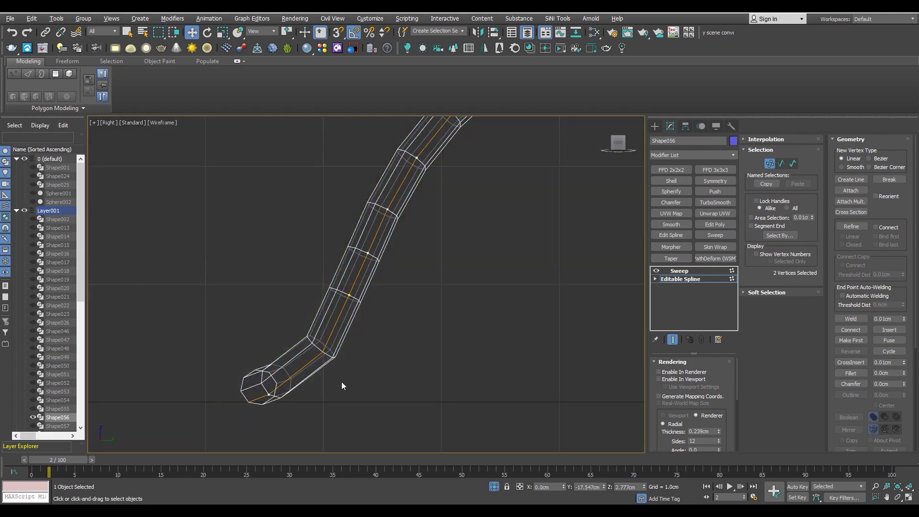
{"action": "key", "text": "F3"}
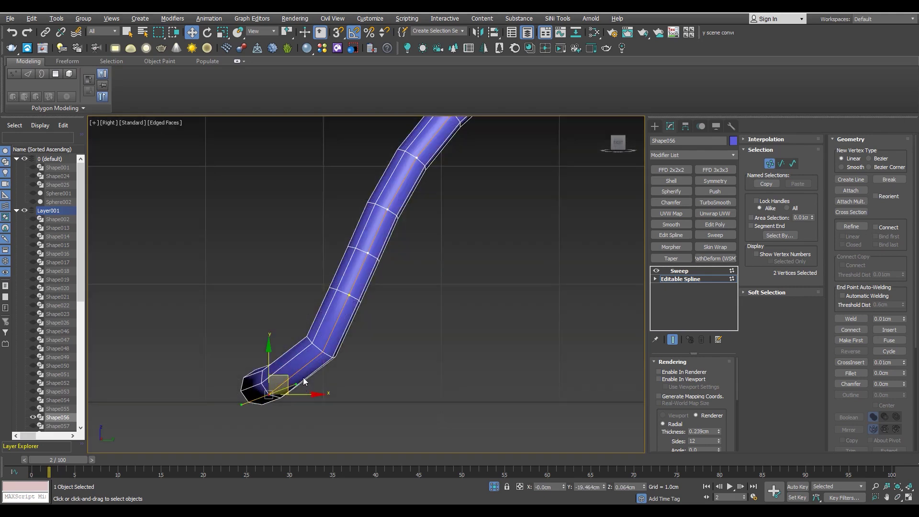
{"action": "key", "text": "e"}
{"action": "key", "text": "w"}
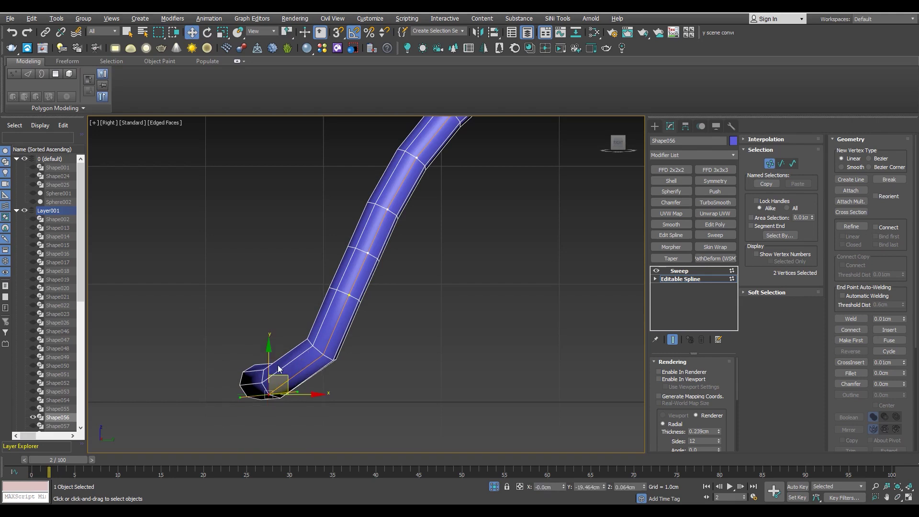
{"action": "key", "text": "F3"}
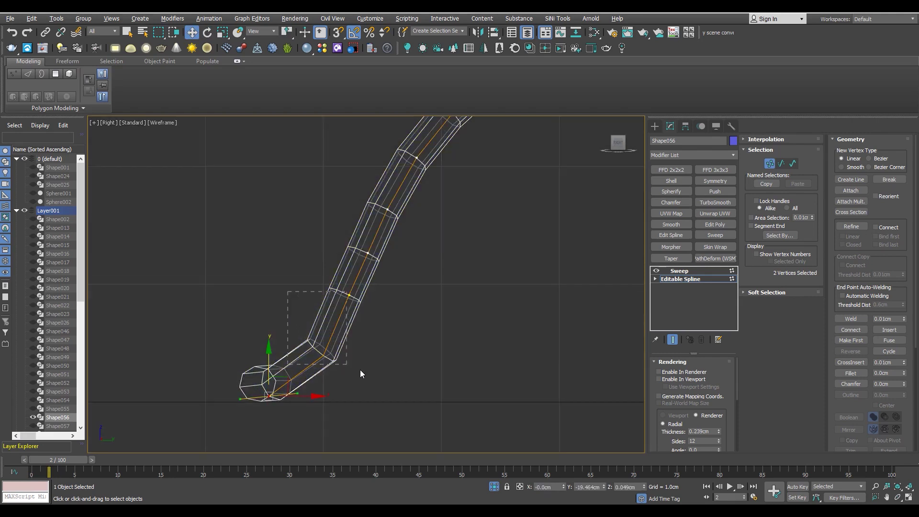
{"action": "mouse_move", "coordinate": [366, 287]}
{"action": "left_mouse_down"}
{"action": "mouse_move", "coordinate": [352, 312]}
{"action": "mouse_move", "coordinate": [382, 307]}
{"action": "left_mouse_up"}
{"action": "key", "text": "e"}
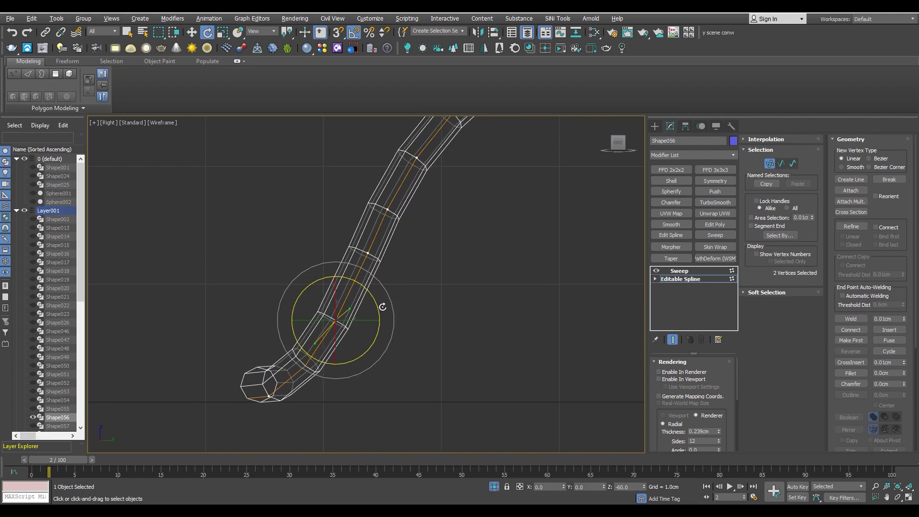
{"action": "key", "text": "F3"}
{"action": "scroll", "coordinate": [346, 363], "scroll_direction": "down", "scroll_amount": 3}
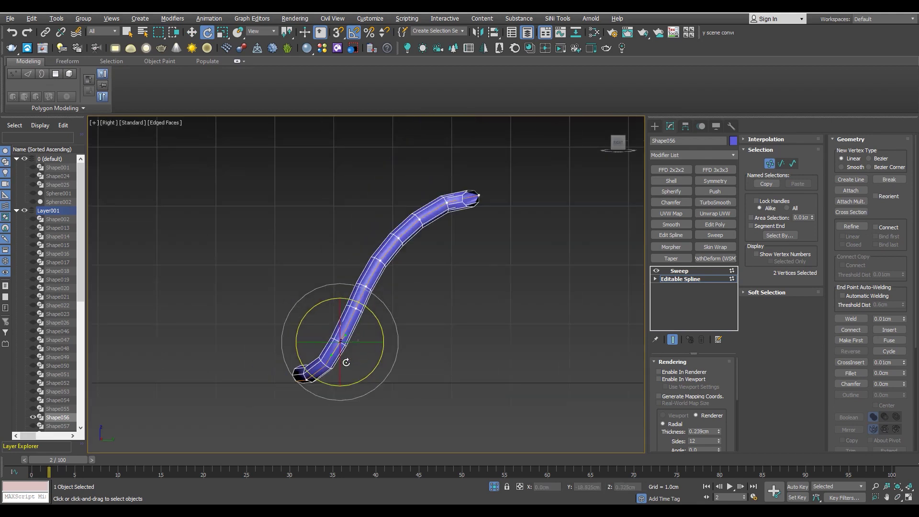
- Deselect the vertices and orbit the maximized Perspective view to check the loop's shape
{"action": "left_click", "coordinate": [408, 288]}
{"action": "scroll", "coordinate": [329, 356], "scroll_direction": "up", "scroll_amount": 3}
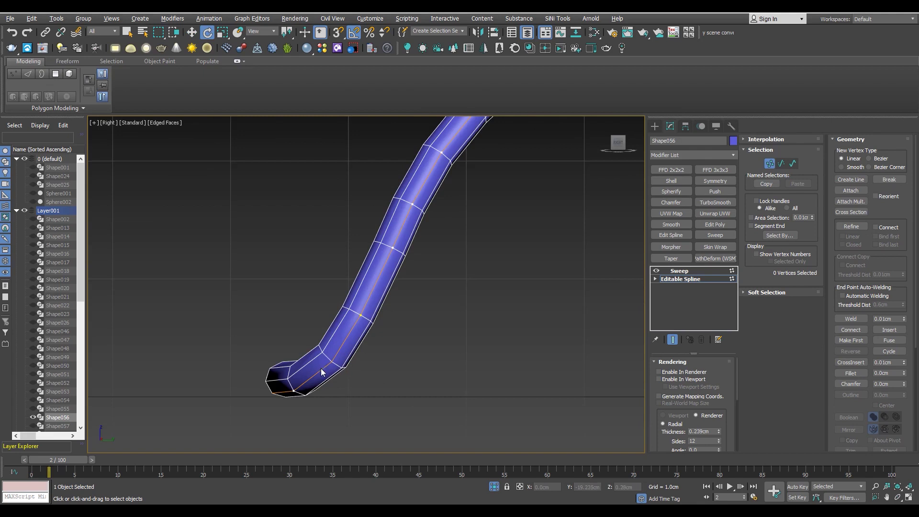
{"action": "scroll", "coordinate": [321, 372], "scroll_direction": "down", "scroll_amount": 1}
{"action": "scroll", "coordinate": [320, 374], "scroll_direction": "down", "scroll_amount": 2}
{"action": "scroll", "coordinate": [357, 275], "scroll_direction": "up", "scroll_amount": 1}
{"action": "scroll", "coordinate": [357, 274], "scroll_direction": "down", "scroll_amount": 1}
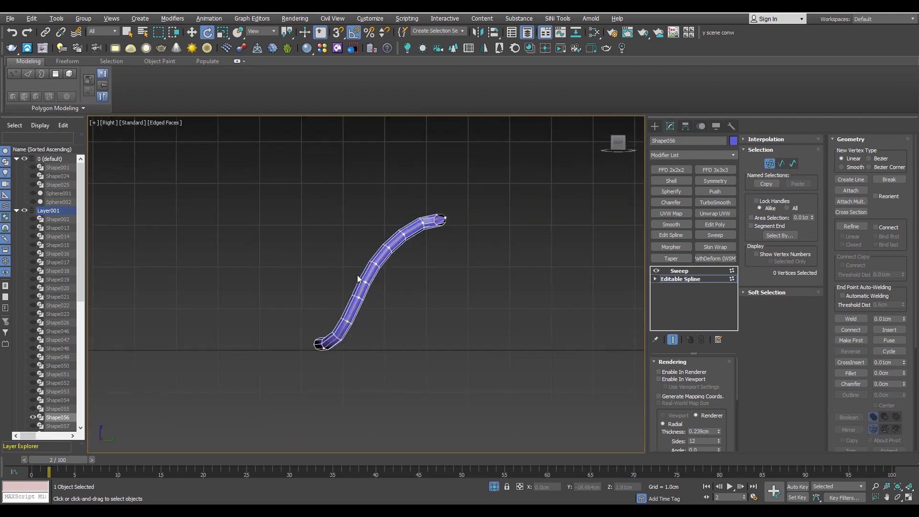
{"action": "key", "text": "alt+w"}
{"action": "right_click", "coordinate": [525, 418]}
{"action": "key", "text": "alt+w"}
{"action": "middle_click_drag", "start_coordinate": [299, 305], "coordinate": [400, 329], "text": "alt"}
- In maximized Back view, scale the loop's lower part wider and narrow its bottom-centre curve
{"action": "key", "text": "k"}
{"action": "key", "text": "alt+w"}
{"action": "key", "text": "alt+w"}
{"action": "scroll", "coordinate": [445, 281], "scroll_direction": "up", "scroll_amount": 3}
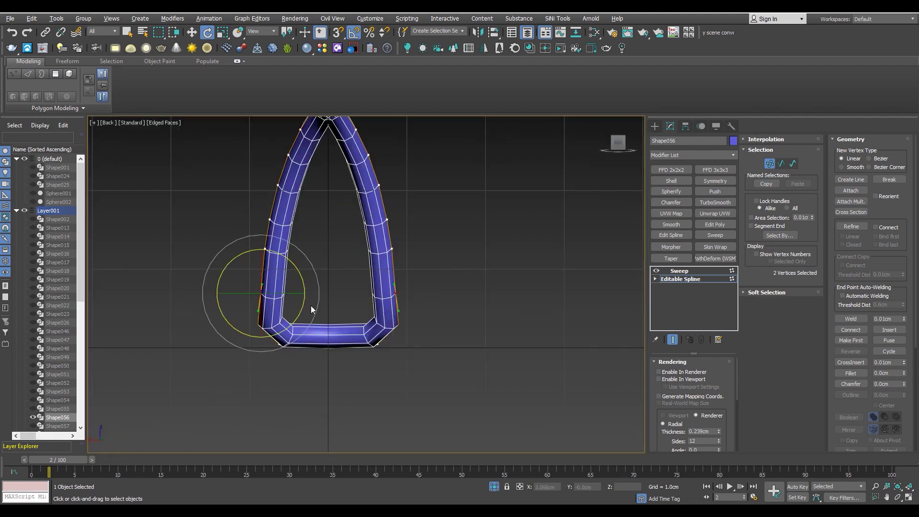
{"action": "key", "text": "r"}
{"action": "left_click_drag", "start_coordinate": [376, 293], "coordinate": [397, 363]}
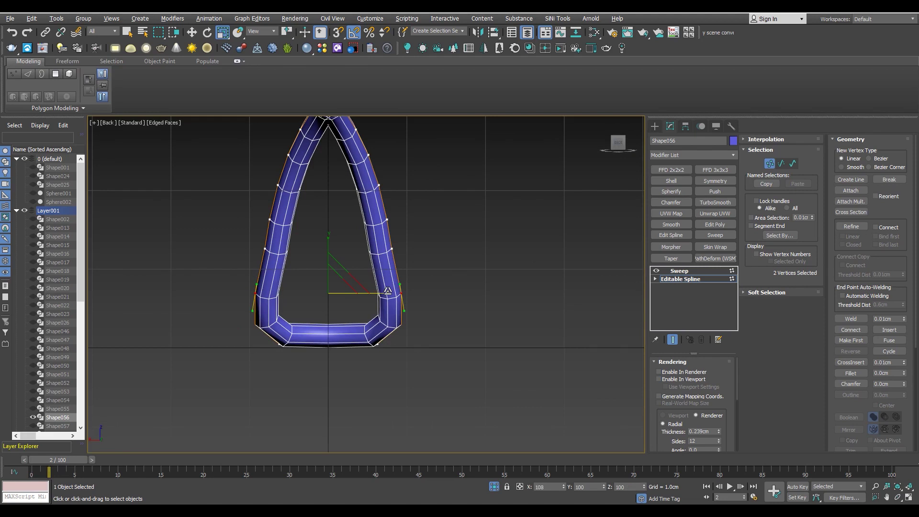
{"action": "left_click", "coordinate": [328, 344]}
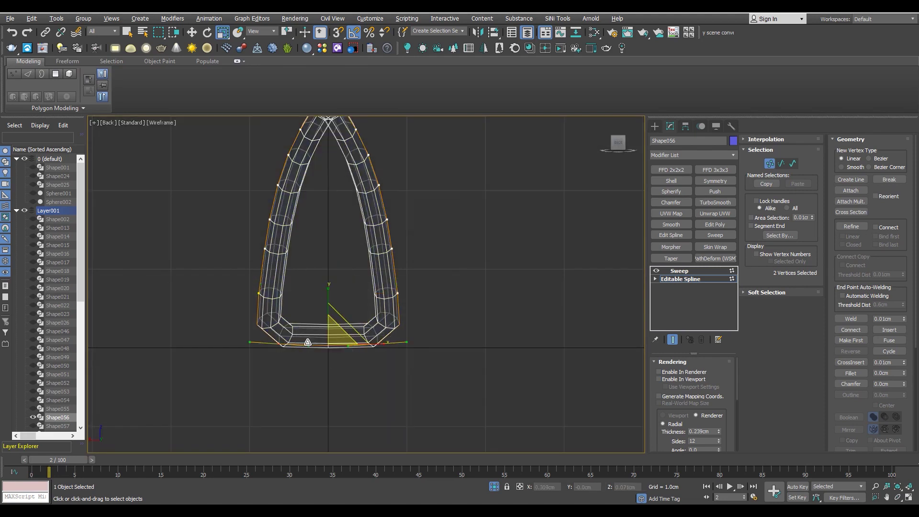
{"action": "scroll", "coordinate": [306, 340], "scroll_direction": "up", "scroll_amount": 2}
{"action": "left_click_drag", "start_coordinate": [380, 345], "coordinate": [362, 344]}
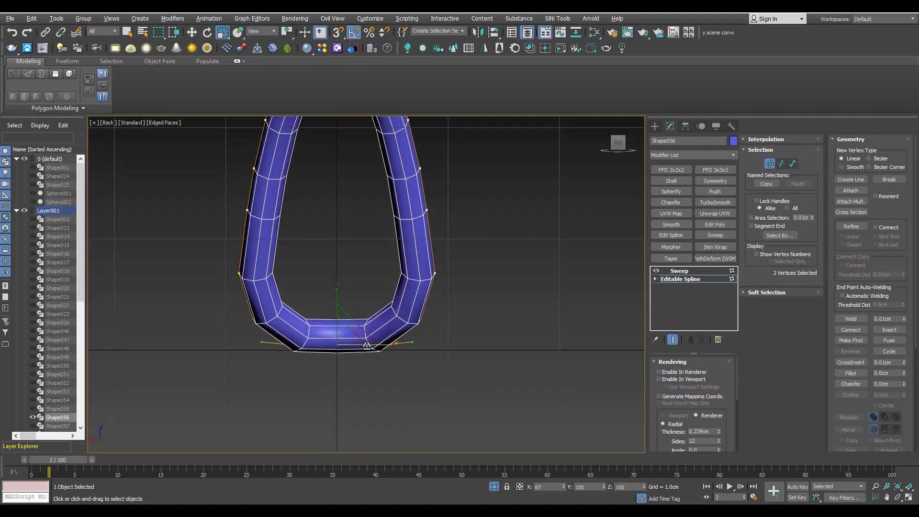
- Select the loop's mid-height side vertex pair and scale them slightly
{"action": "scroll", "coordinate": [363, 330], "scroll_direction": "down", "scroll_amount": 3}
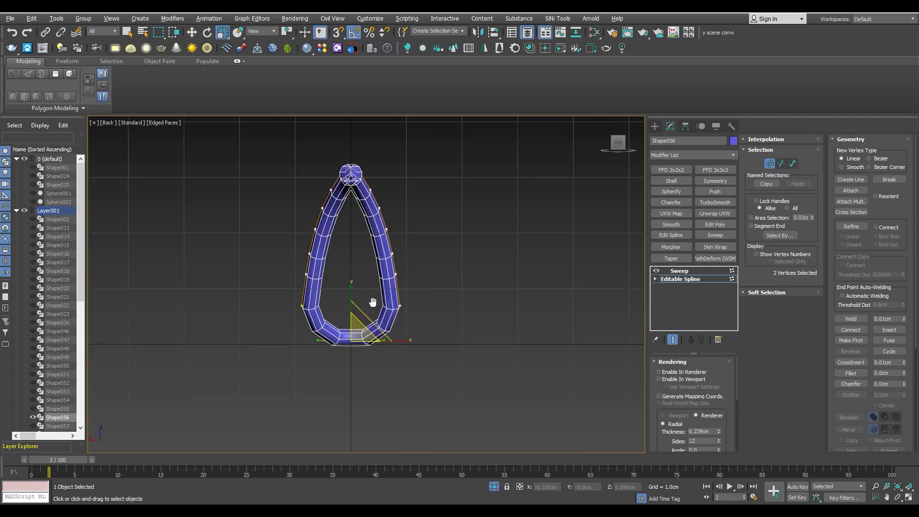
{"action": "scroll", "coordinate": [427, 280], "scroll_direction": "up", "scroll_amount": 1}
{"action": "key", "text": "F3"}
{"action": "left_click_drag", "start_coordinate": [432, 267], "coordinate": [270, 295]}
{"action": "scroll", "coordinate": [381, 290], "scroll_direction": "up", "scroll_amount": 2}
{"action": "key", "text": "F3"}
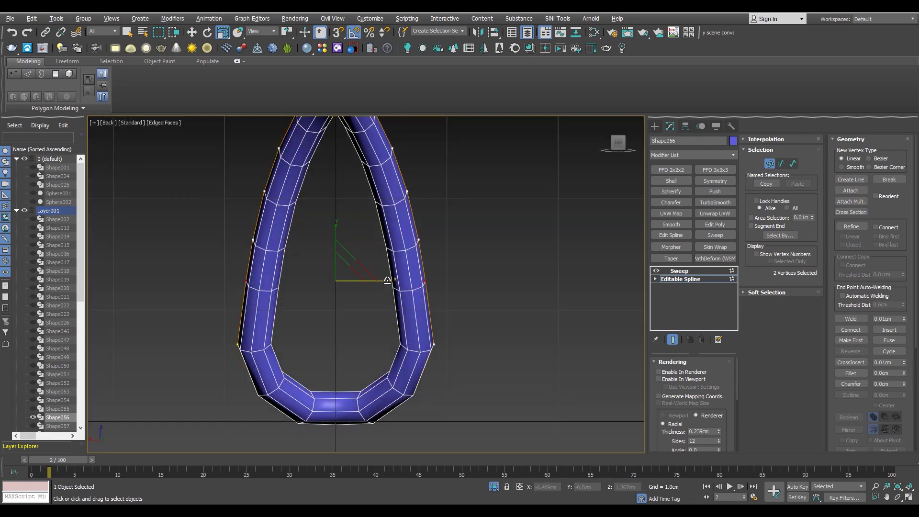
{"action": "left_click_drag", "start_coordinate": [388, 281], "coordinate": [386, 281]}
{"action": "key", "text": "F3"}
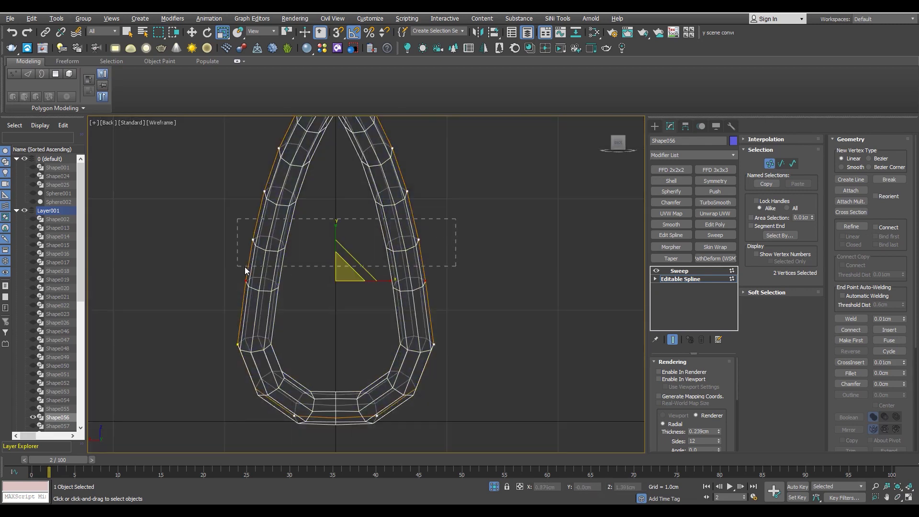
{"action": "left_click_drag", "start_coordinate": [245, 271], "coordinate": [238, 267]}
{"action": "key", "text": "F3"}
{"action": "left_click_drag", "start_coordinate": [380, 242], "coordinate": [383, 238]}
{"action": "scroll", "coordinate": [394, 309], "scroll_direction": "down", "scroll_amount": 5}
- Exit Isolate Selection in Perspective, select the loop's bottom tip vertices, and maximize the side view
{"action": "key", "text": "alt+w"}
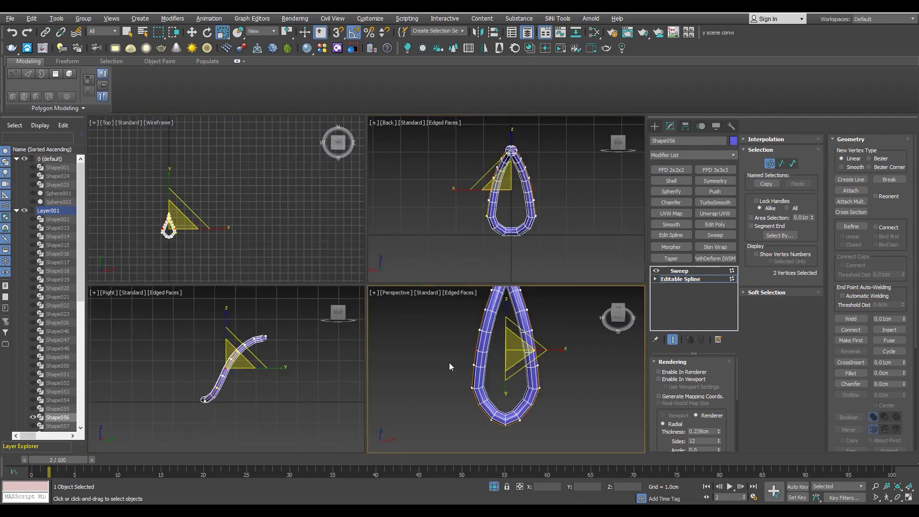
{"action": "key", "text": "alt+w"}
{"action": "key", "text": "alt+q"}
{"action": "mouse_move", "coordinate": [409, 328]}
{"action": "middle_mouse_down", "text": "alt"}
{"action": "mouse_move", "coordinate": [381, 323]}
{"action": "mouse_move", "coordinate": [307, 373]}
{"action": "mouse_move", "coordinate": [424, 363]}
{"action": "middle_mouse_up", "text": "alt"}
{"action": "key", "text": "F3"}
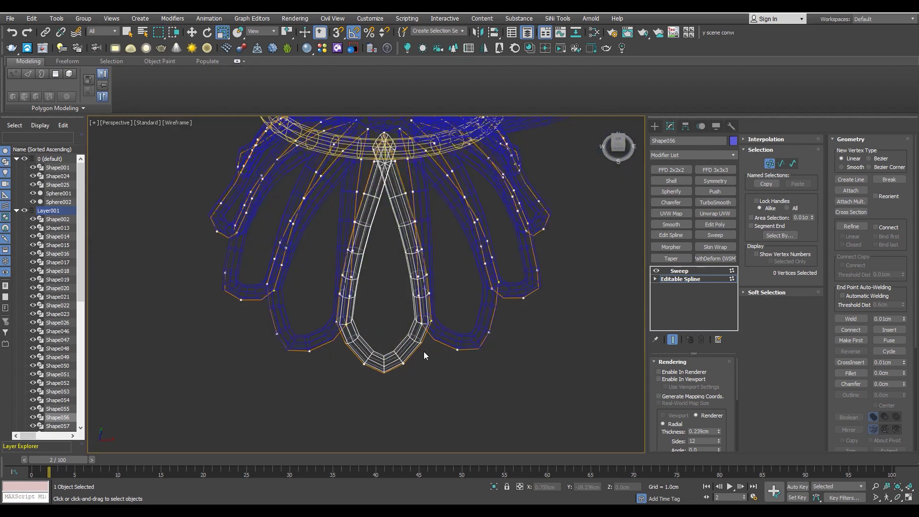
{"action": "left_click_drag", "start_coordinate": [370, 376], "coordinate": [458, 352]}
{"action": "left_click_drag", "start_coordinate": [320, 391], "coordinate": [320, 391]}
{"action": "key", "text": "F3"}
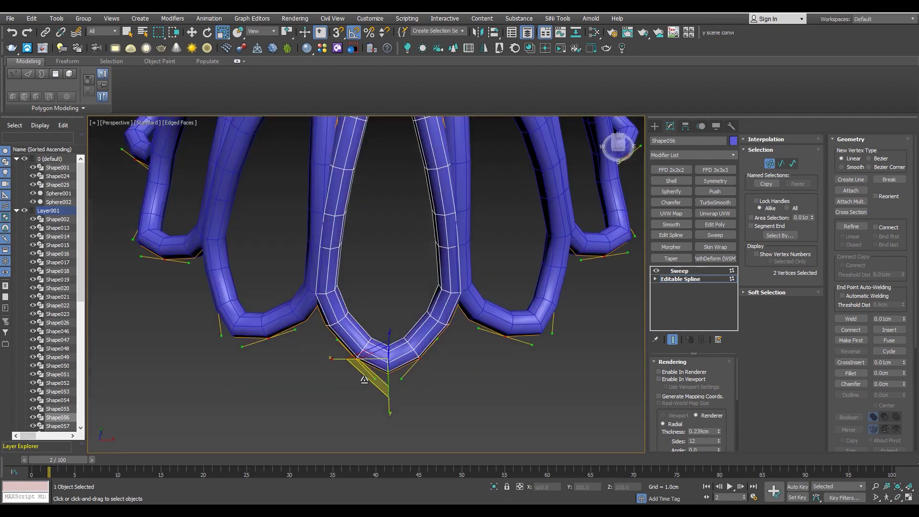
{"action": "mouse_move", "coordinate": [320, 390]}
{"action": "middle_mouse_down", "text": "alt"}
{"action": "mouse_move", "coordinate": [319, 363]}
{"action": "mouse_move", "coordinate": [379, 329]}
{"action": "mouse_move", "coordinate": [390, 267]}
{"action": "mouse_move", "coordinate": [409, 270]}
{"action": "middle_mouse_up", "text": "alt"}
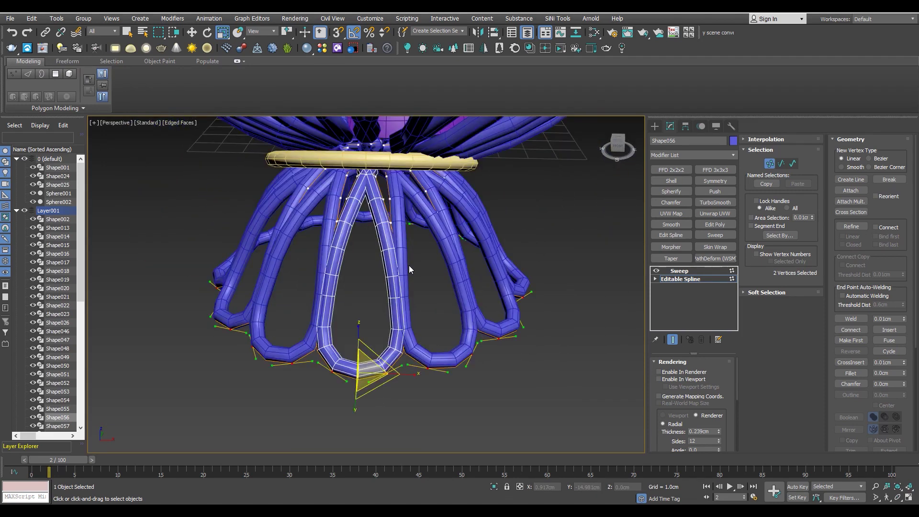
{"action": "key", "text": "alt+w"}
{"action": "key", "text": "alt+w"}
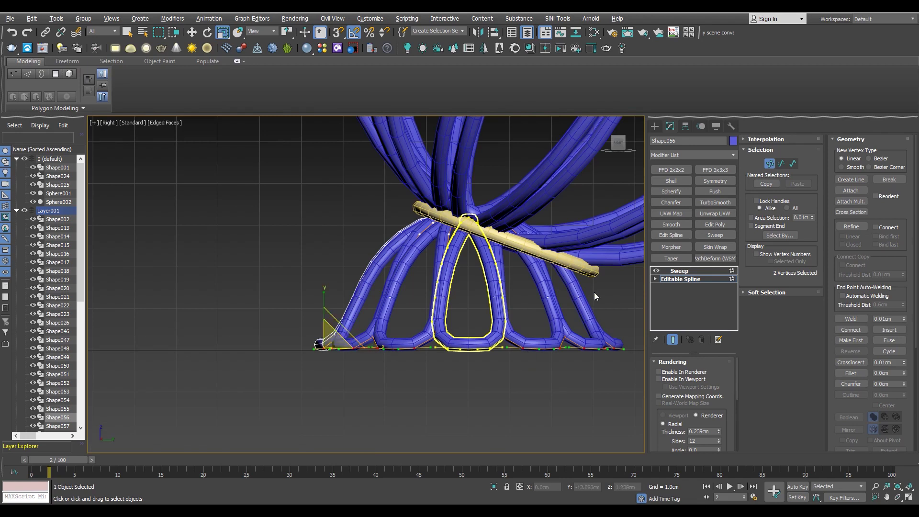
- Add an FFD 2x2x2 to loop Shape053, scale it, then undo the top-point spread
{"action": "left_click", "coordinate": [669, 281]}
{"action": "left_click", "coordinate": [513, 298]}
{"action": "scroll", "coordinate": [513, 297], "scroll_direction": "up", "scroll_amount": 3}
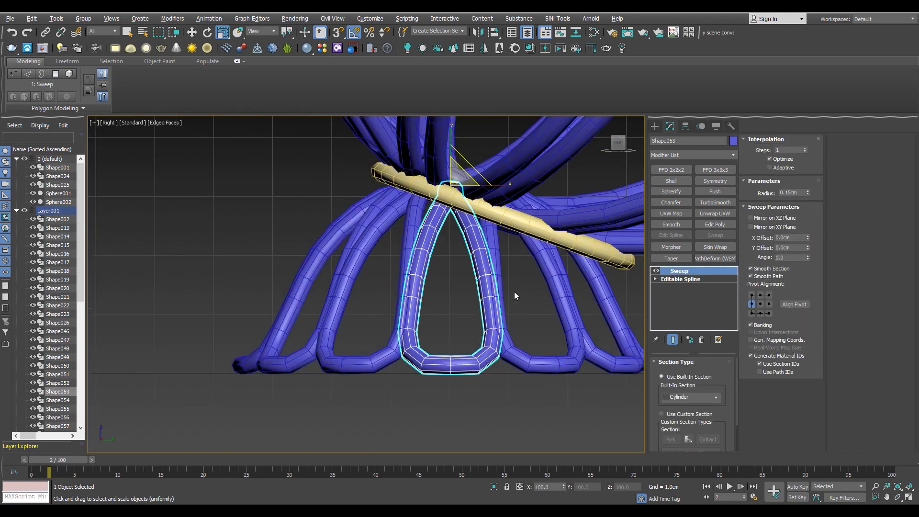
{"action": "left_click", "coordinate": [697, 281]}
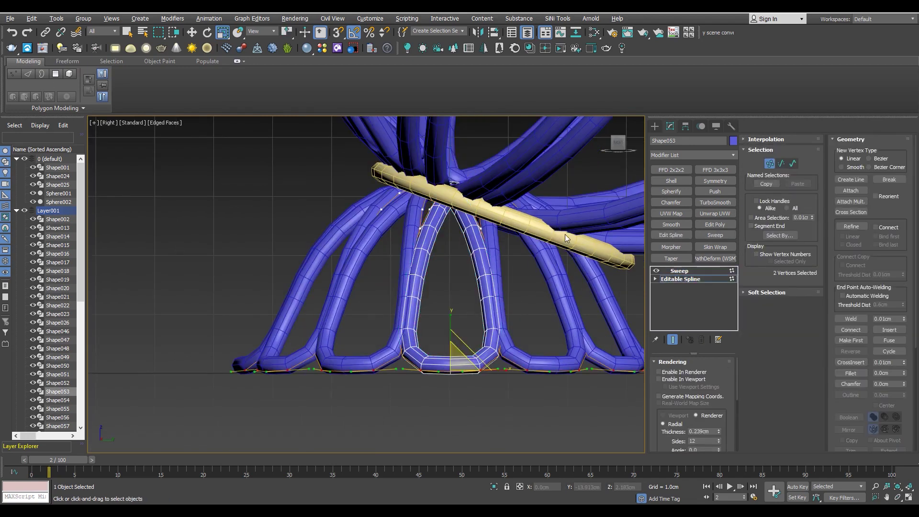
{"action": "left_click", "coordinate": [689, 281]}
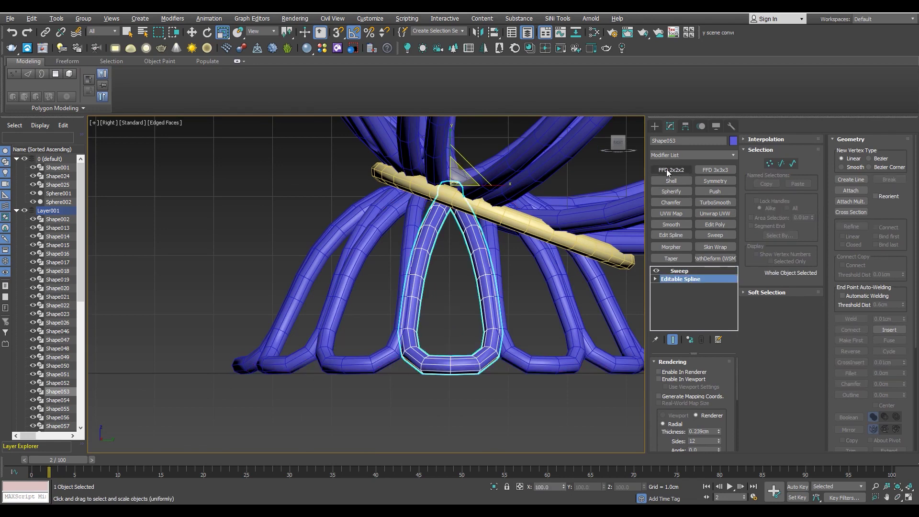
{"action": "left_click", "coordinate": [672, 169]}
{"action": "scroll", "coordinate": [515, 364], "scroll_direction": "up", "scroll_amount": 2}
{"action": "left_click_drag", "start_coordinate": [479, 377], "coordinate": [459, 376]}
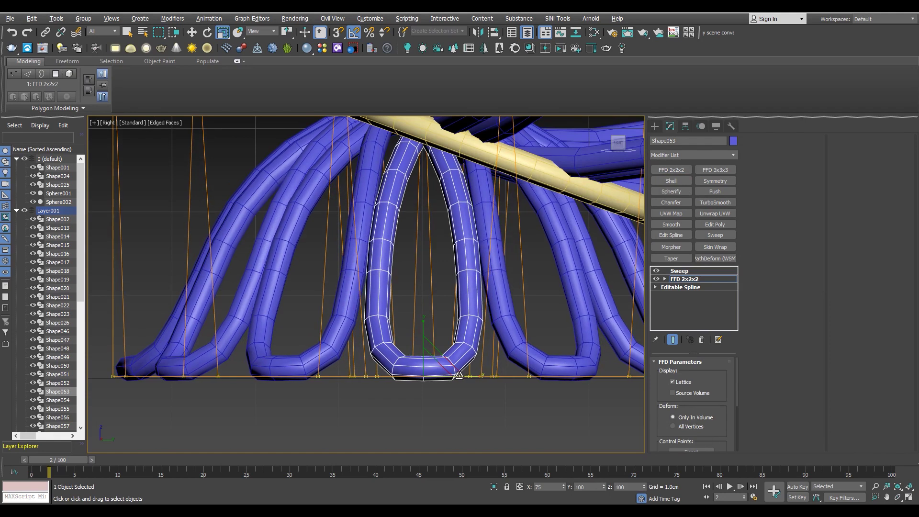
{"action": "scroll", "coordinate": [539, 285], "scroll_direction": "down", "scroll_amount": 4}
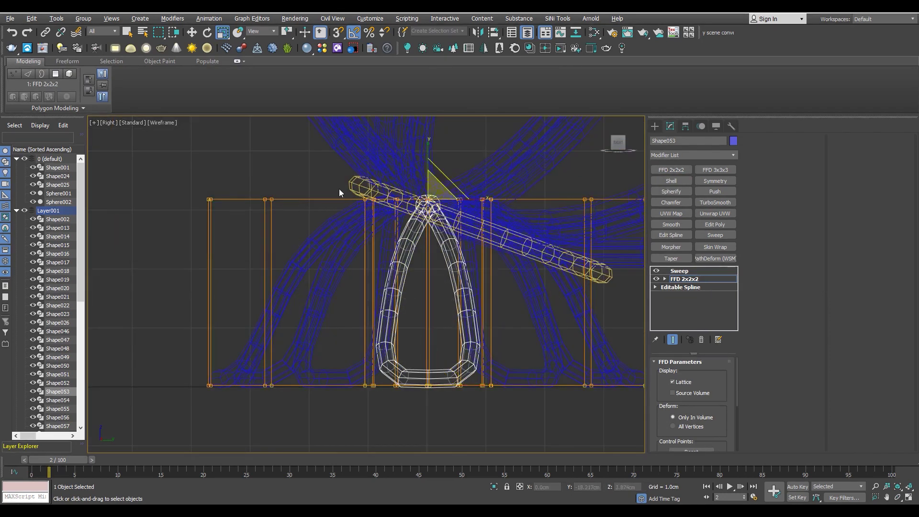
{"action": "scroll", "coordinate": [339, 188], "scroll_direction": "up", "scroll_amount": 5}
{"action": "left_click_drag", "start_coordinate": [473, 193], "coordinate": [474, 196]}
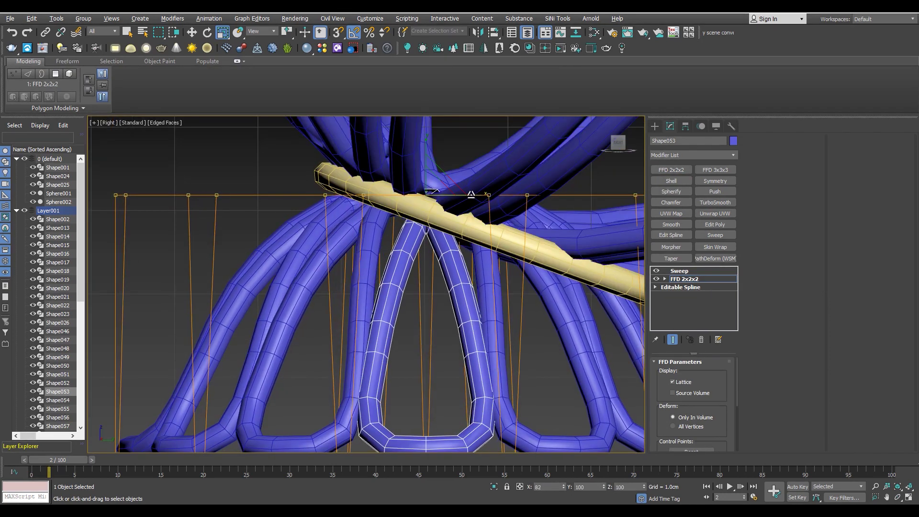
{"action": "key", "text": "ctrl+z"}
- Set the Sweep's tube radius to 0.1 cm
{"action": "left_click", "coordinate": [719, 280]}
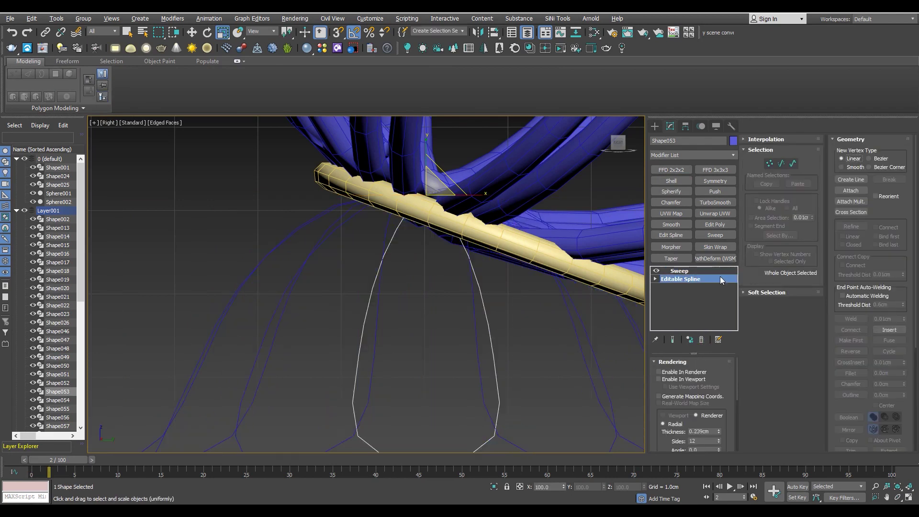
{"action": "left_click", "coordinate": [689, 271]}
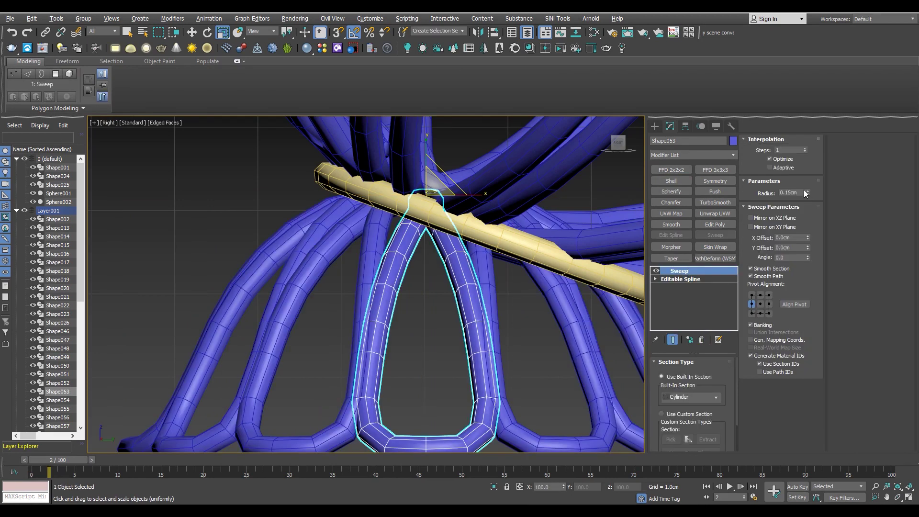
{"action": "type", "text": "0.1"}
{"action": "key", "text": "Return"}
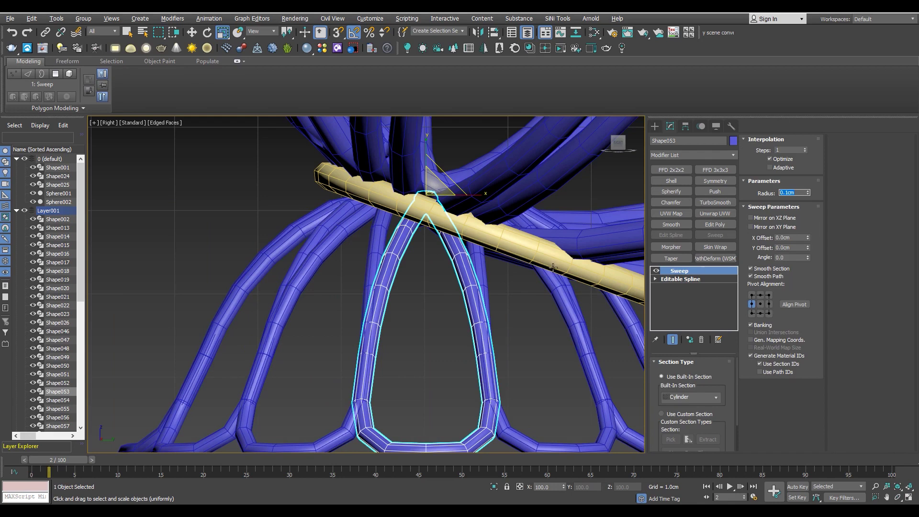
- Try several Pivot Alignment options for the Sweep profile and settle on one
{"action": "scroll", "coordinate": [609, 331], "scroll_direction": "up", "scroll_amount": 1}
{"action": "left_click", "coordinate": [762, 303]}
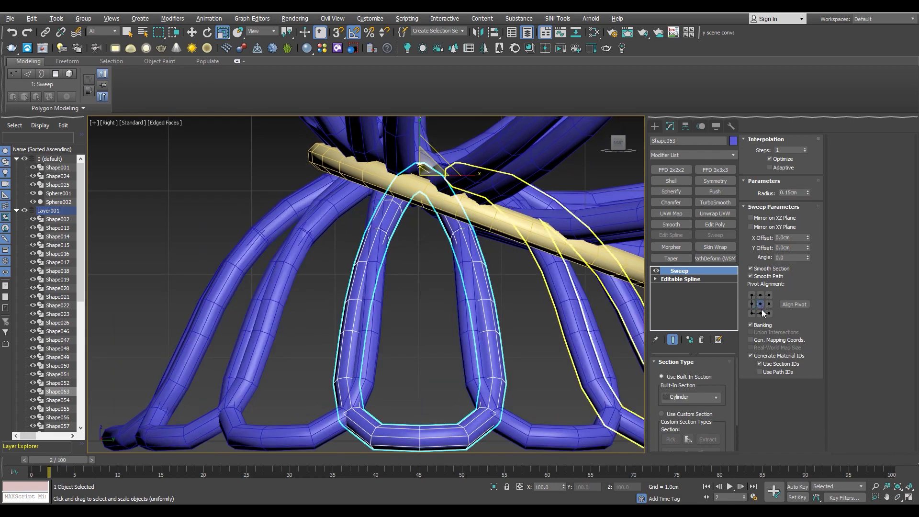
{"action": "left_click", "coordinate": [769, 313]}
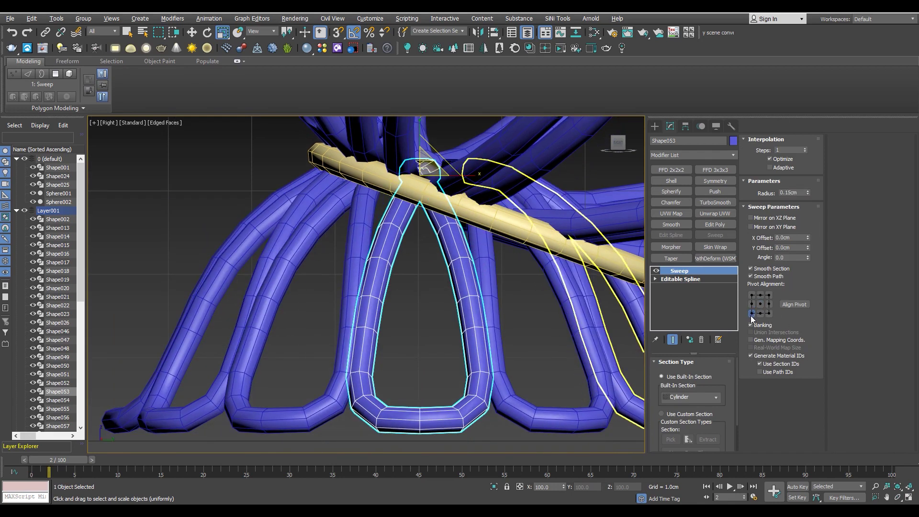
{"action": "left_click", "coordinate": [761, 314]}
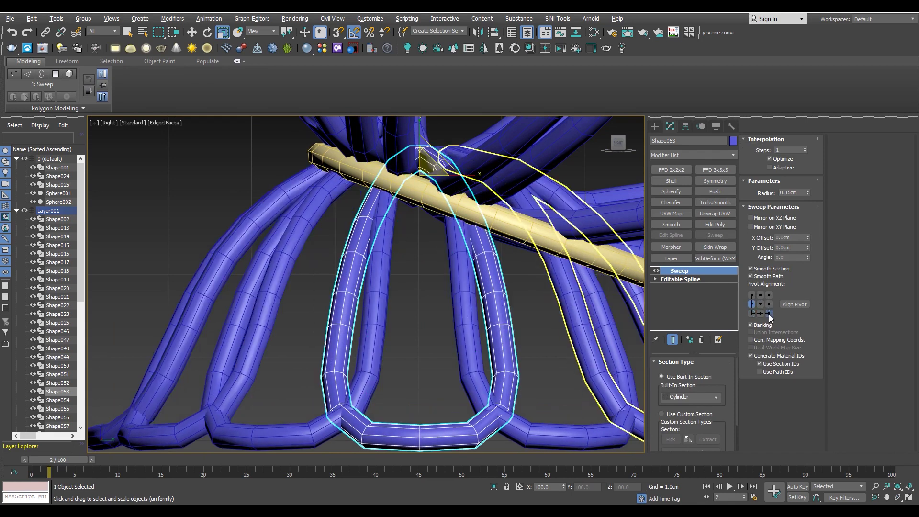
{"action": "left_click", "coordinate": [752, 295]}
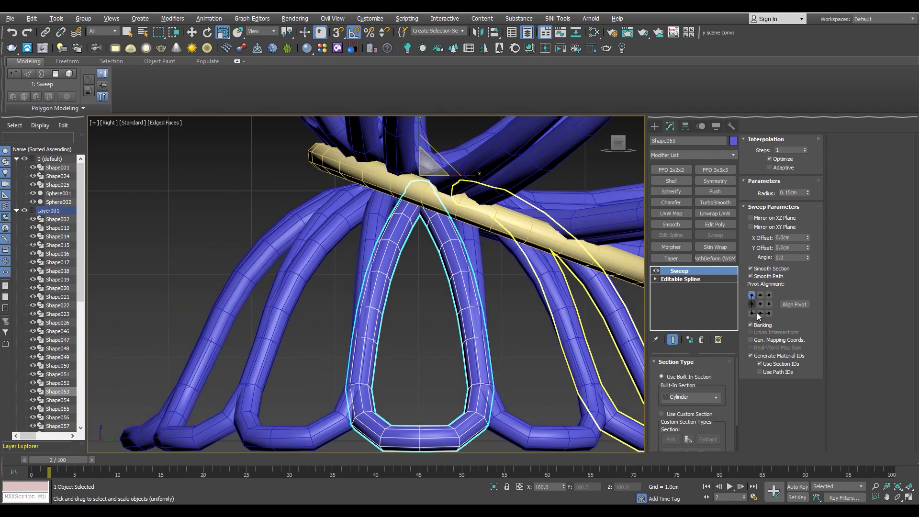
{"action": "left_click", "coordinate": [760, 314]}
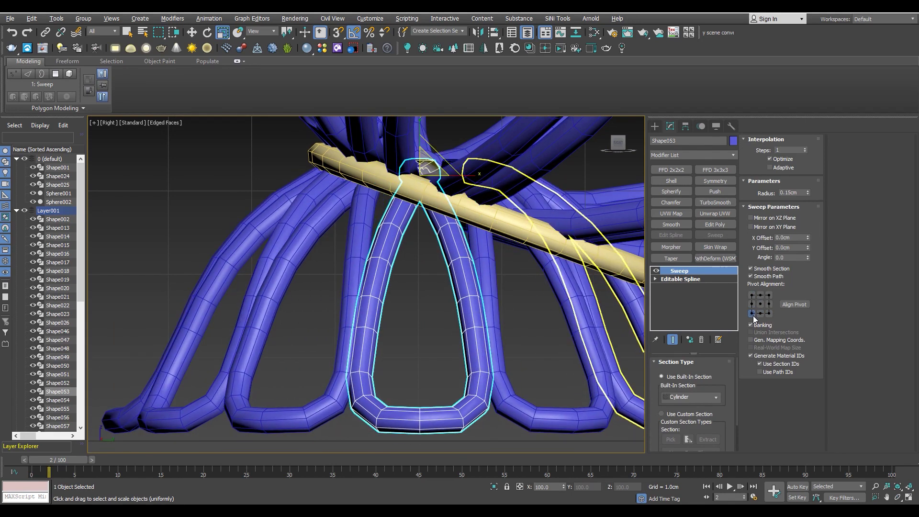
{"action": "left_click", "coordinate": [751, 304]}
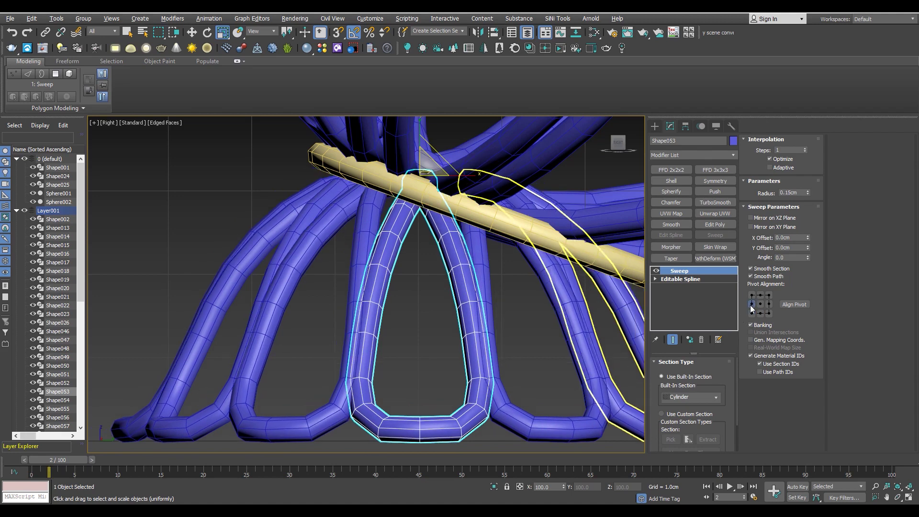
{"action": "left_click", "coordinate": [749, 315]}
{"action": "left_click", "coordinate": [750, 305]}
- Select ten spline vertices, add an FFD 2x2x2, then delete it
{"action": "left_click", "coordinate": [666, 278]}
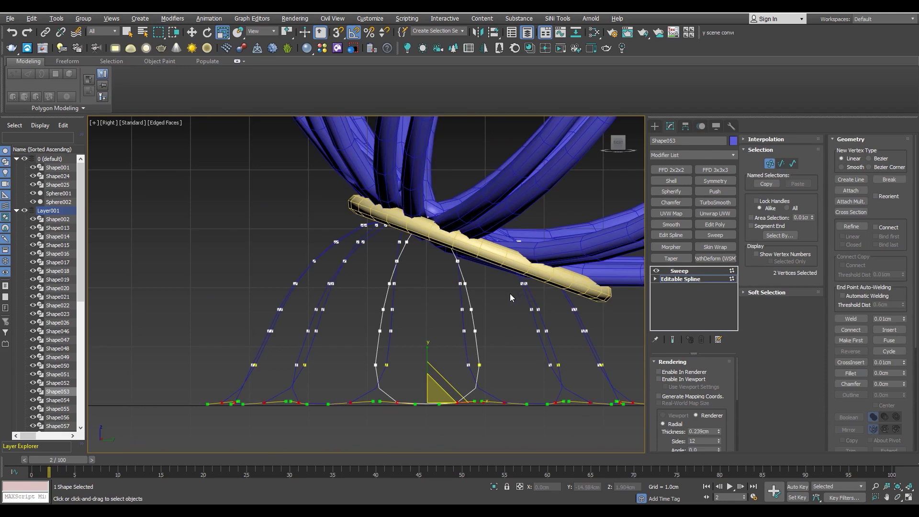
{"action": "left_click_drag", "start_coordinate": [354, 441], "coordinate": [355, 440]}
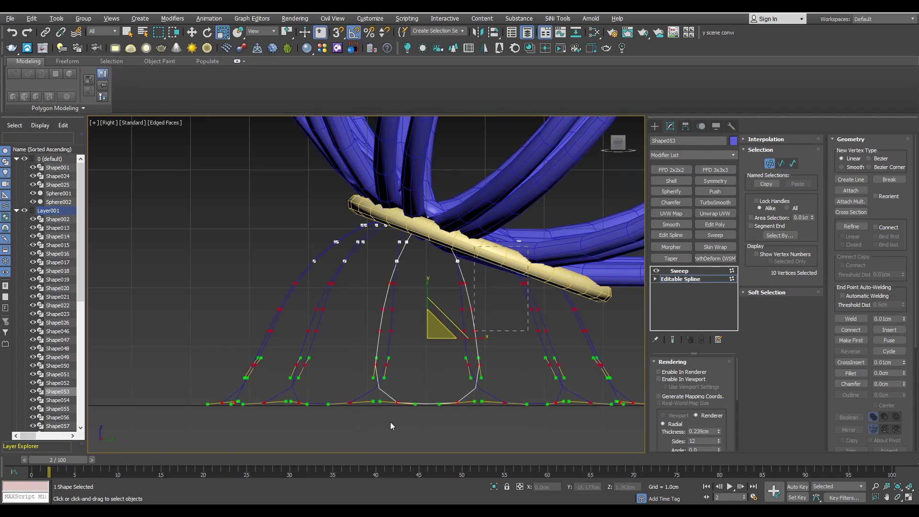
{"action": "left_click", "coordinate": [672, 169]}
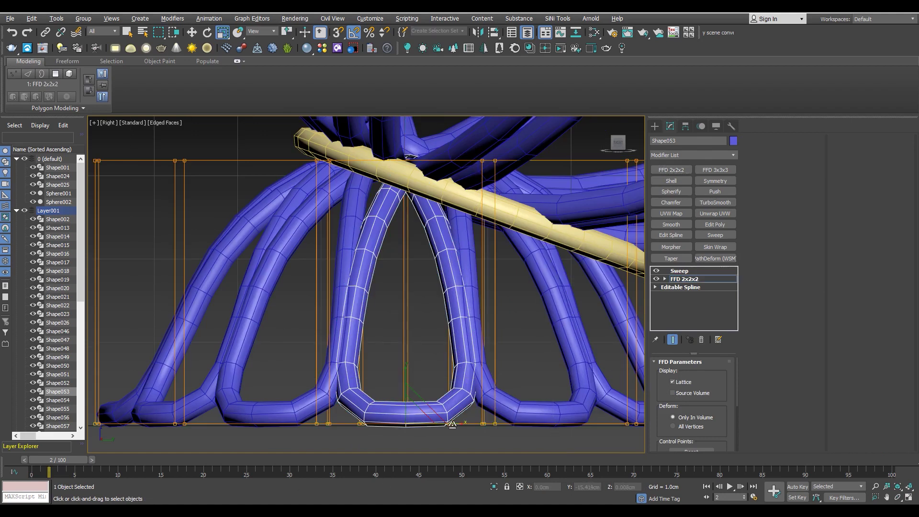
{"action": "key", "text": "Delete"}
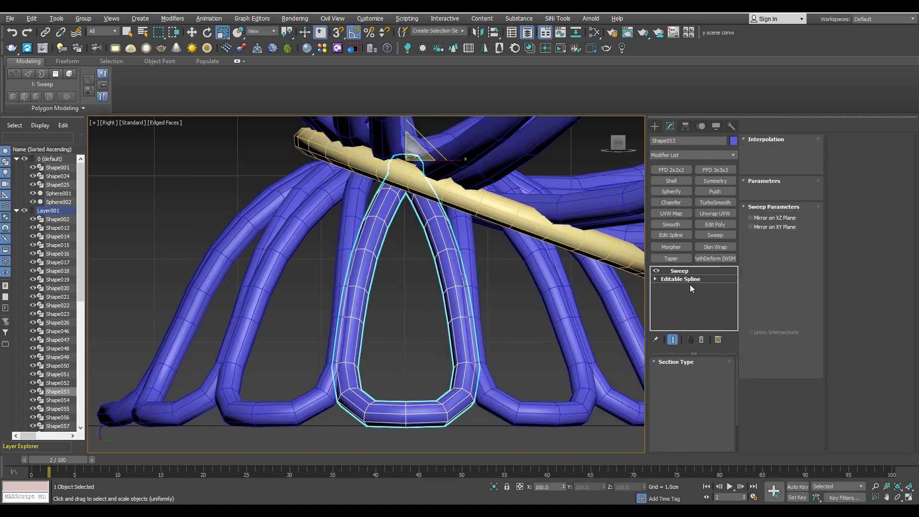
- Add an FFD 3x3x3 and scale its middle and top point rows outward to flare the tubes
{"action": "left_click", "coordinate": [715, 170]}
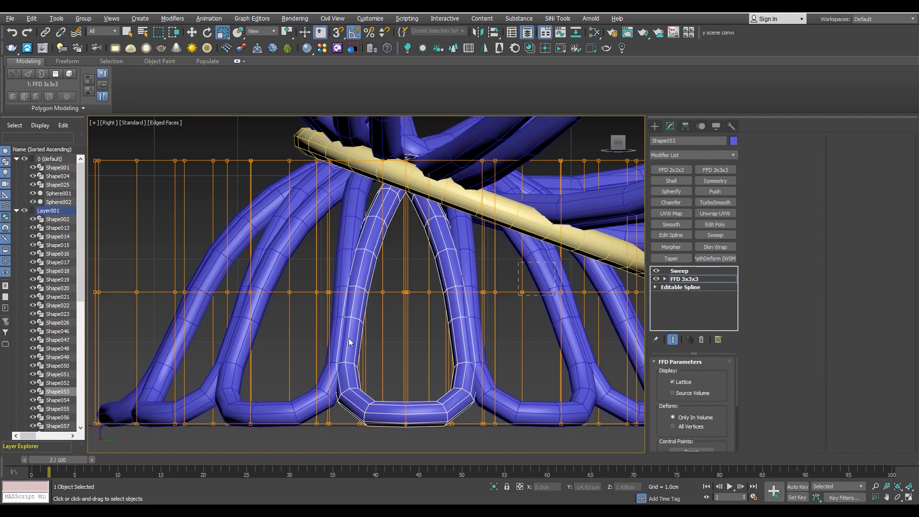
{"action": "left_click_drag", "start_coordinate": [458, 293], "coordinate": [496, 369]}
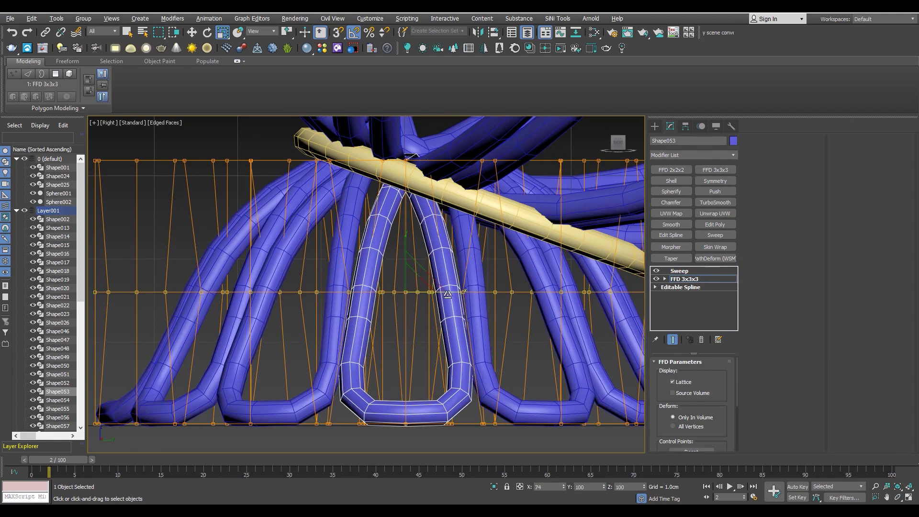
{"action": "mouse_move", "coordinate": [349, 414]}
{"action": "left_mouse_down"}
{"action": "mouse_move", "coordinate": [468, 430]}
{"action": "mouse_move", "coordinate": [458, 425]}
{"action": "left_mouse_up"}
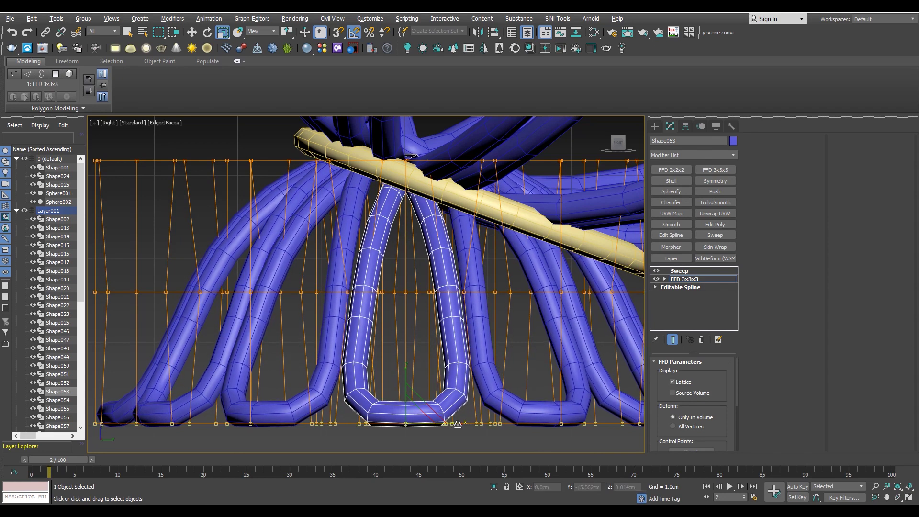
{"action": "middle_click_drag", "start_coordinate": [490, 254], "coordinate": [491, 296]}
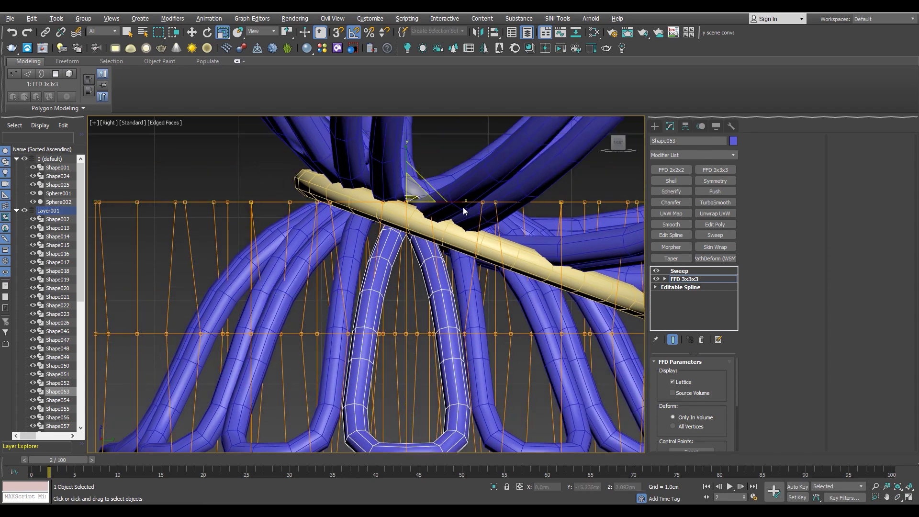
{"action": "left_click_drag", "start_coordinate": [462, 201], "coordinate": [509, 379]}
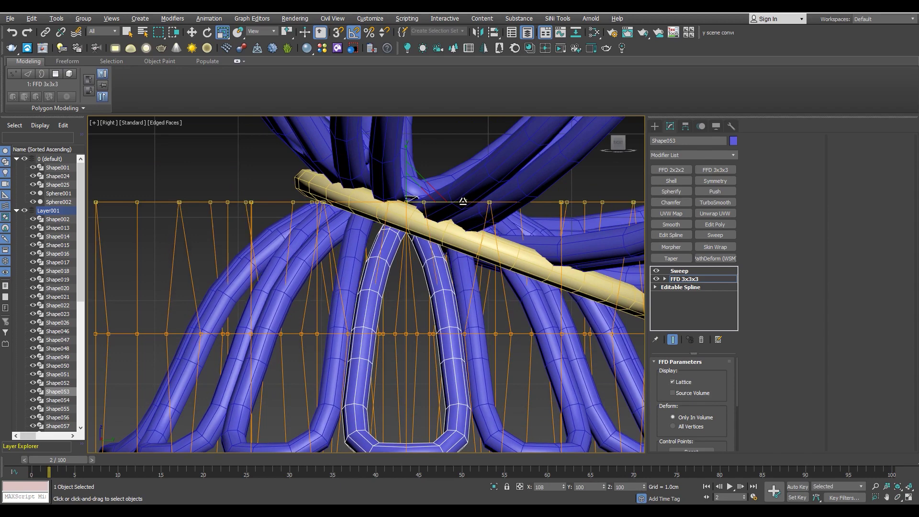
{"action": "key", "text": "p"}
{"action": "mouse_move", "coordinate": [509, 375]}
{"action": "middle_mouse_down", "text": "alt"}
{"action": "mouse_move", "coordinate": [345, 310]}
{"action": "mouse_move", "coordinate": [249, 297]}
{"action": "mouse_move", "coordinate": [437, 309]}
{"action": "middle_mouse_up", "text": "alt"}
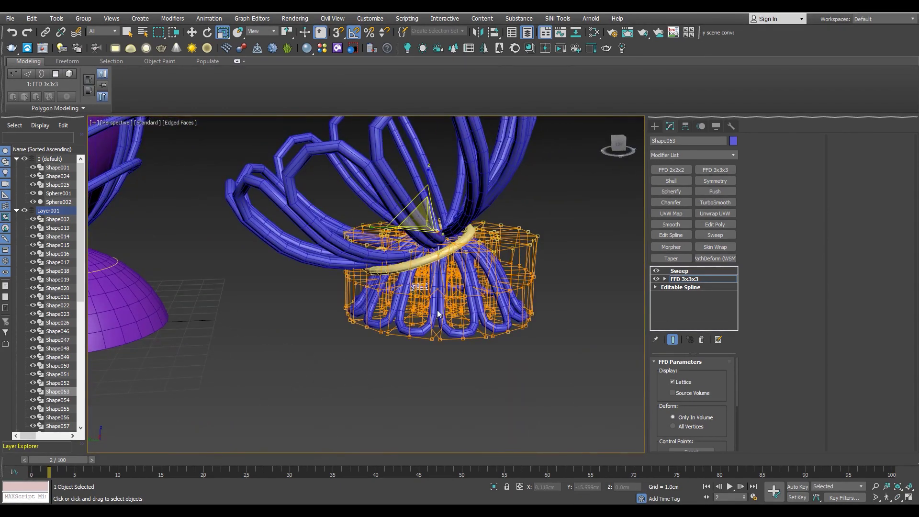
- Collapse the FFD 3x3x3 into the loop's spline, then orbit in on the tubes and band
{"action": "left_click", "coordinate": [701, 279]}
{"action": "right_click", "coordinate": [701, 279]}
{"action": "left_click", "coordinate": [730, 363]}
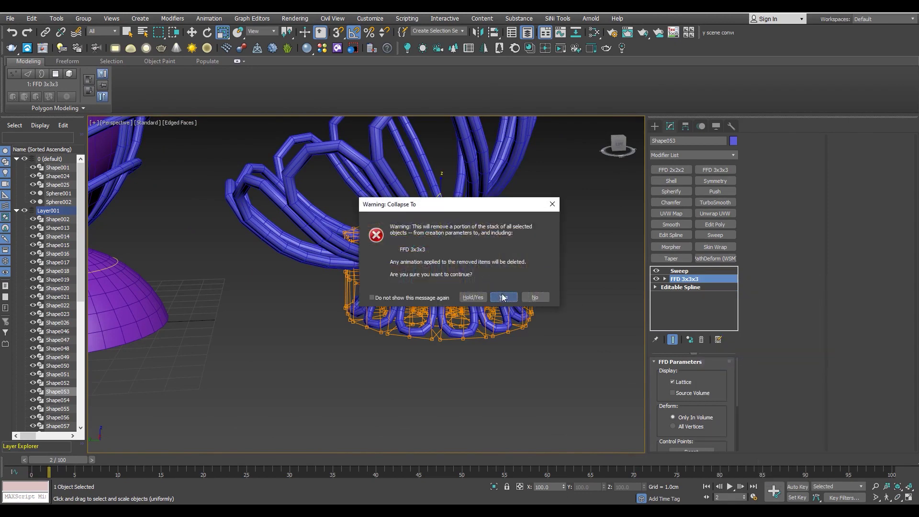
{"action": "left_click", "coordinate": [503, 297]}
{"action": "left_click", "coordinate": [397, 383]}
{"action": "mouse_move", "coordinate": [397, 383]}
{"action": "middle_mouse_down", "text": "alt"}
{"action": "mouse_move", "coordinate": [427, 251]}
{"action": "mouse_move", "coordinate": [547, 217]}
{"action": "middle_mouse_up", "text": "alt"}
{"action": "scroll", "coordinate": [426, 252], "scroll_direction": "up", "scroll_amount": 5}
{"action": "scroll", "coordinate": [427, 252], "scroll_direction": "up", "scroll_amount": 3}
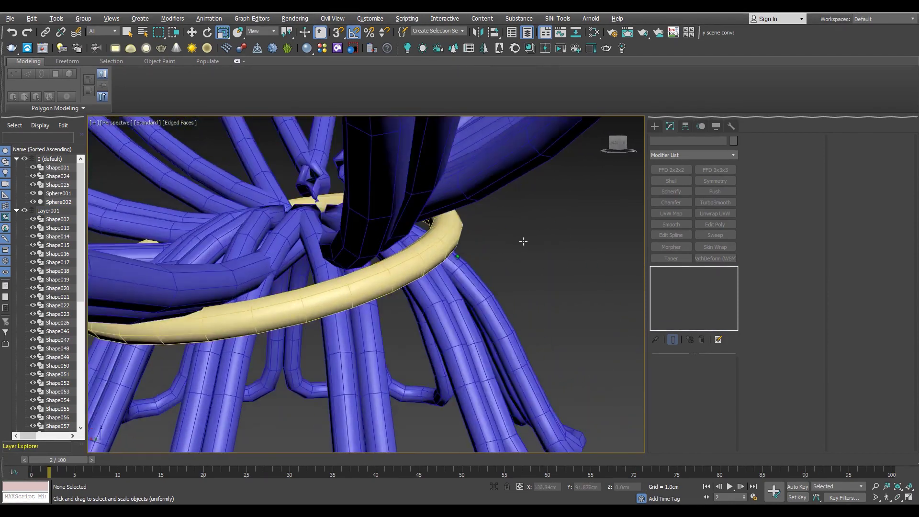
- Select the tan band ring Shape059 and scale it to about 87 percent
{"action": "left_click", "coordinate": [495, 158]}
{"action": "mouse_move", "coordinate": [495, 158]}
{"action": "middle_mouse_down", "text": "alt"}
{"action": "mouse_move", "coordinate": [454, 231]}
{"action": "mouse_move", "coordinate": [452, 255]}
{"action": "middle_mouse_up", "text": "alt"}
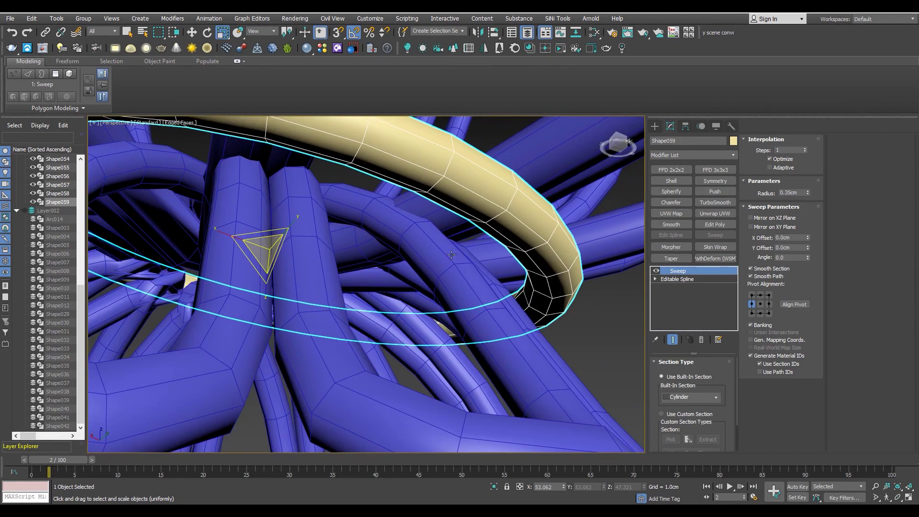
{"action": "right_click", "coordinate": [223, 32]}
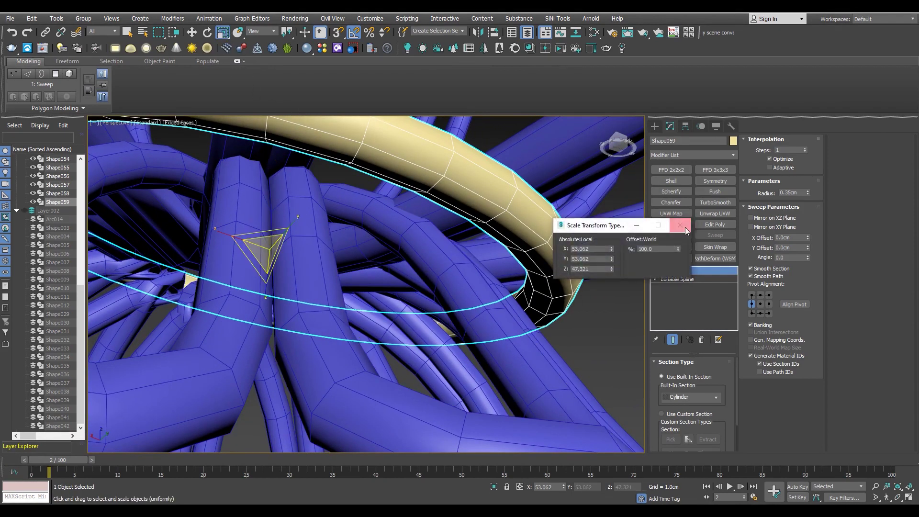
{"action": "left_click_drag", "start_coordinate": [678, 249], "coordinate": [770, 399]}
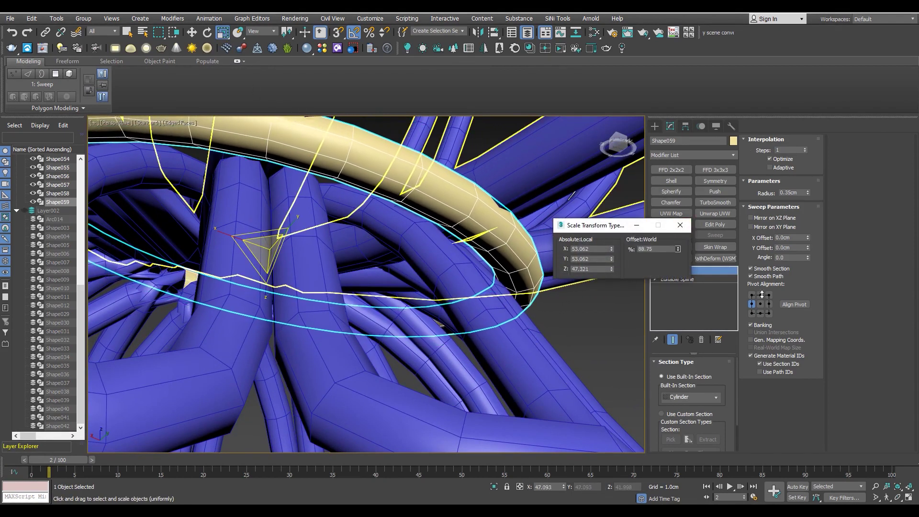
{"action": "scroll", "coordinate": [344, 307], "scroll_direction": "down", "scroll_amount": 10}
{"action": "middle_click_drag", "start_coordinate": [364, 268], "coordinate": [344, 306], "text": "alt"}
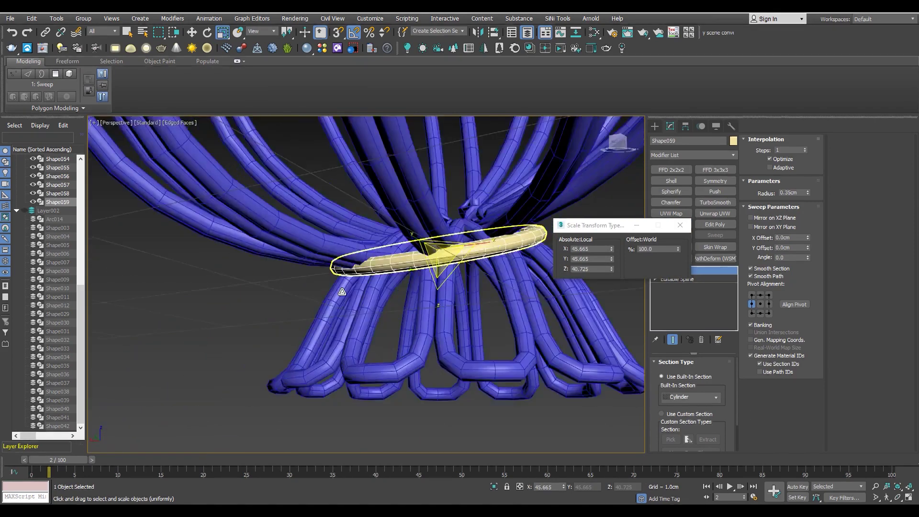
{"action": "key", "text": "alt+w"}
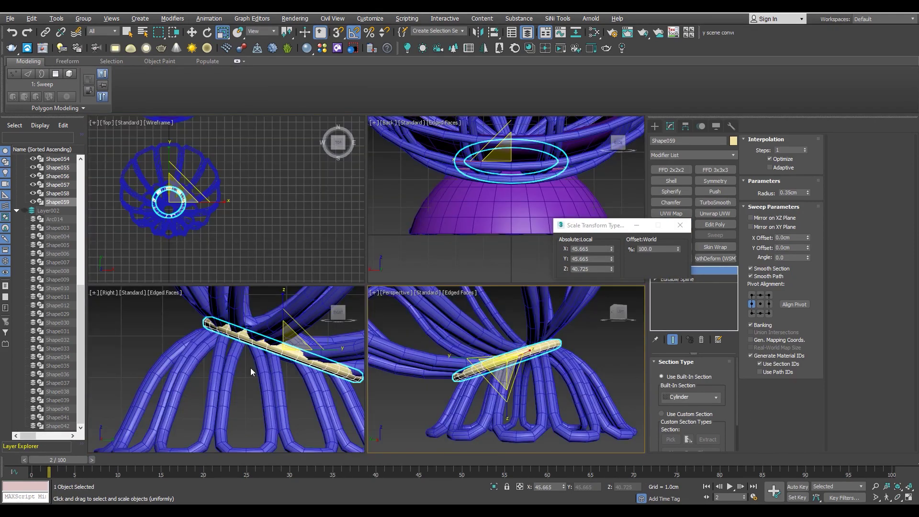
{"action": "key", "text": "alt+w"}
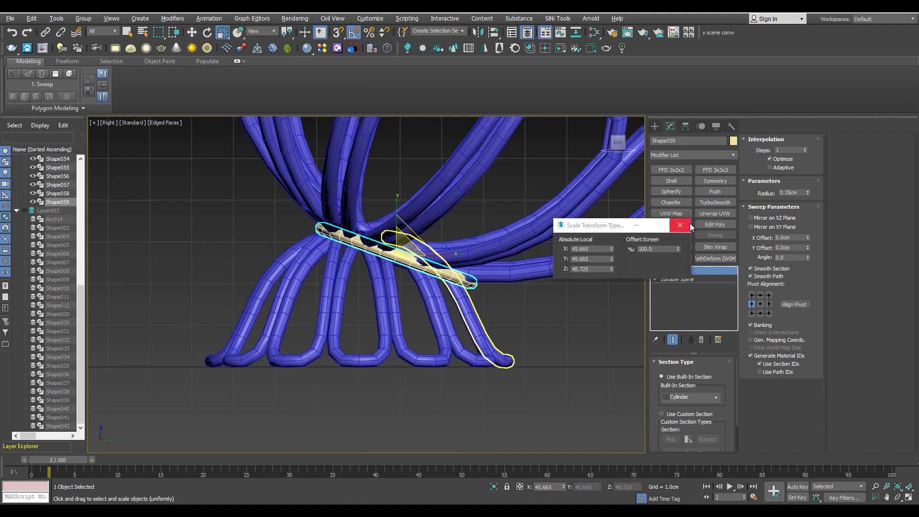
{"action": "left_click", "coordinate": [688, 225]}
- Rotate the ring -5° about Z in Right view, then nudge it slightly along X in Perspective
{"action": "scroll", "coordinate": [376, 247], "scroll_direction": "up", "scroll_amount": 3}
{"action": "scroll", "coordinate": [376, 247], "scroll_direction": "up", "scroll_amount": 3}
{"action": "key", "text": "e"}
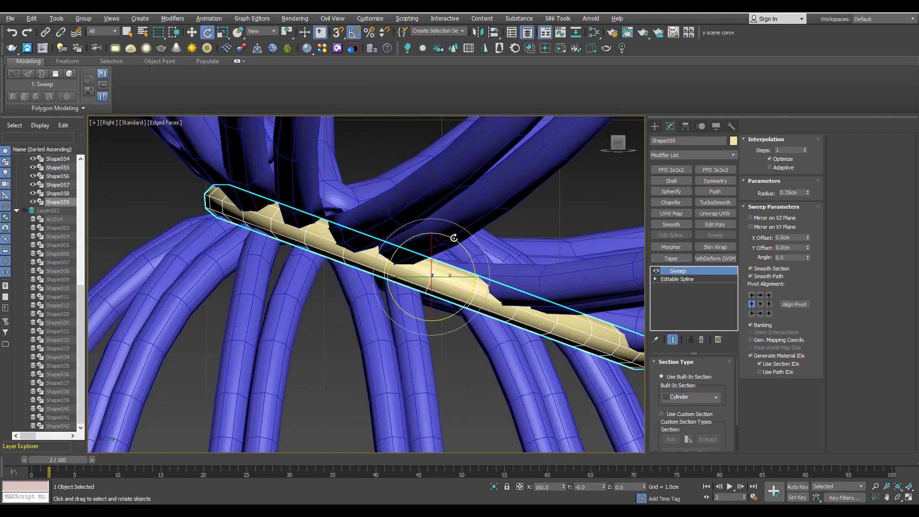
{"action": "left_click_drag", "start_coordinate": [456, 239], "coordinate": [442, 265]}
{"action": "key", "text": "w"}
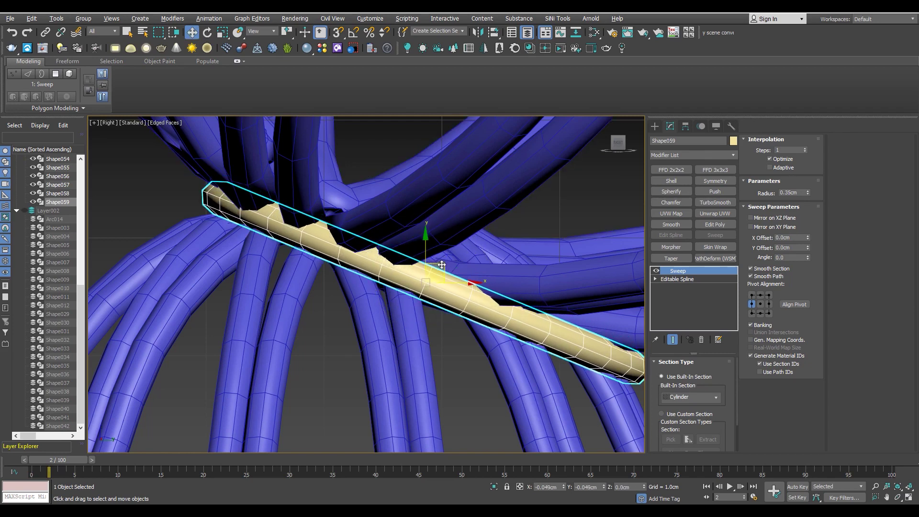
{"action": "key", "text": "alt+w"}
{"action": "key", "text": "alt+w"}
{"action": "mouse_move", "coordinate": [431, 268]}
{"action": "middle_mouse_down", "text": "alt"}
{"action": "mouse_move", "coordinate": [444, 282]}
{"action": "mouse_move", "coordinate": [433, 265]}
{"action": "mouse_move", "coordinate": [445, 271]}
{"action": "middle_mouse_up", "text": "alt"}
{"action": "left_click_drag", "start_coordinate": [446, 267], "coordinate": [450, 267]}
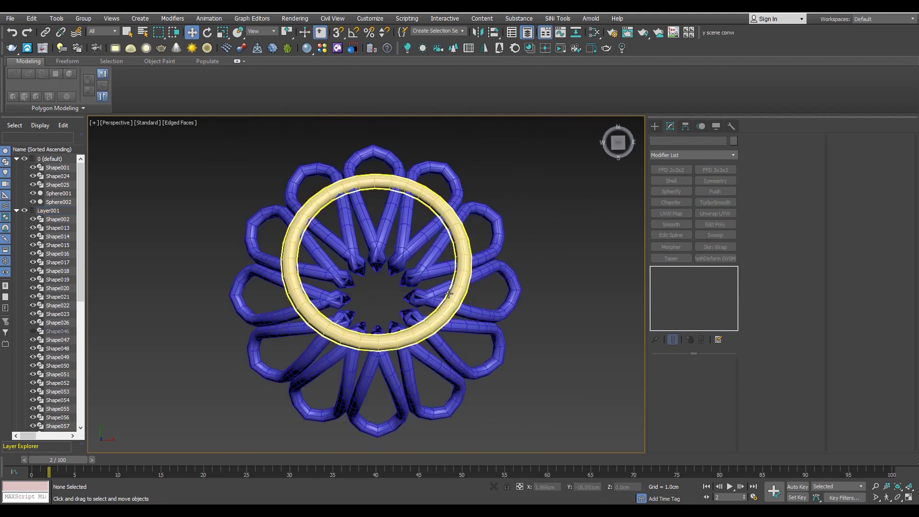
- Select one blue petal tube and inspect its top spline vertices in vertex mode
{"action": "middle_click_drag", "start_coordinate": [444, 283], "coordinate": [420, 276], "text": "alt"}
{"action": "scroll", "coordinate": [420, 277], "scroll_direction": "up", "scroll_amount": 5}
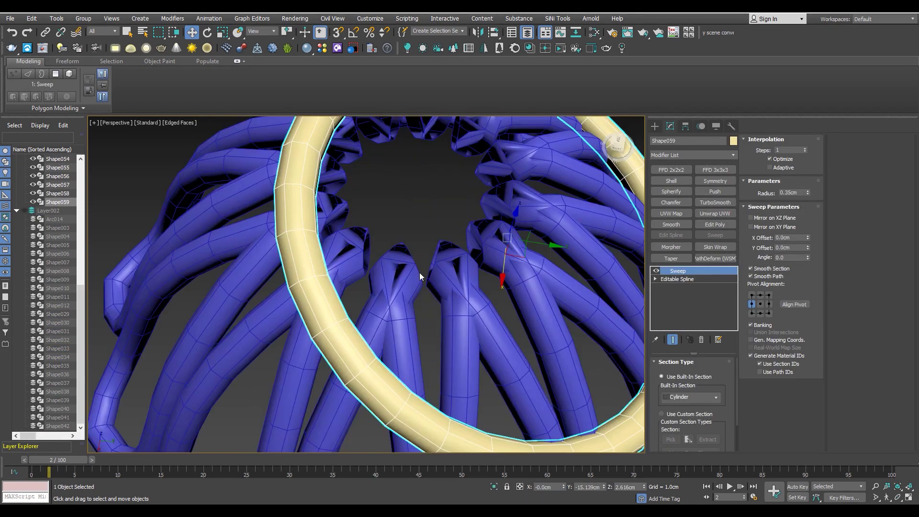
{"action": "left_click", "coordinate": [464, 289]}
{"action": "key", "text": "1"}
{"action": "left_click_drag", "start_coordinate": [455, 267], "coordinate": [393, 190]}
{"action": "scroll", "coordinate": [393, 190], "scroll_direction": "down", "scroll_amount": 5}
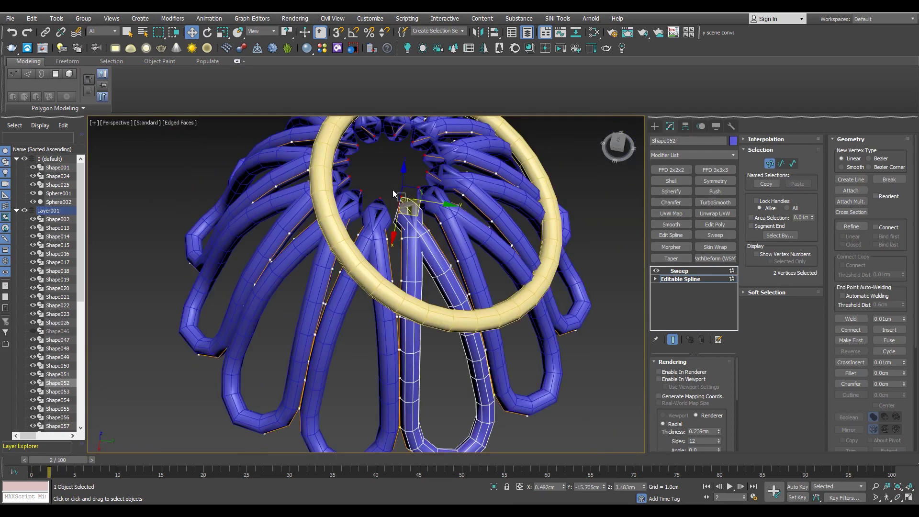
{"action": "left_click", "coordinate": [393, 189]}
- Select two spline vertices on the strand, then return to object level showing the whole lampshade
{"action": "scroll", "coordinate": [392, 190], "scroll_direction": "down", "scroll_amount": 3}
{"action": "mouse_move", "coordinate": [403, 205]}
{"action": "middle_mouse_down", "text": "alt"}
{"action": "mouse_move", "coordinate": [393, 255]}
{"action": "mouse_move", "coordinate": [397, 230]}
{"action": "mouse_move", "coordinate": [495, 219]}
{"action": "middle_mouse_up", "text": "alt"}
{"action": "scroll", "coordinate": [398, 230], "scroll_direction": "up", "scroll_amount": 4}
{"action": "left_click_drag", "start_coordinate": [495, 220], "coordinate": [366, 246]}
{"action": "mouse_move", "coordinate": [366, 246]}
{"action": "middle_mouse_down", "text": "alt"}
{"action": "mouse_move", "coordinate": [294, 221]}
{"action": "mouse_move", "coordinate": [335, 230]}
{"action": "middle_mouse_up", "text": "alt"}
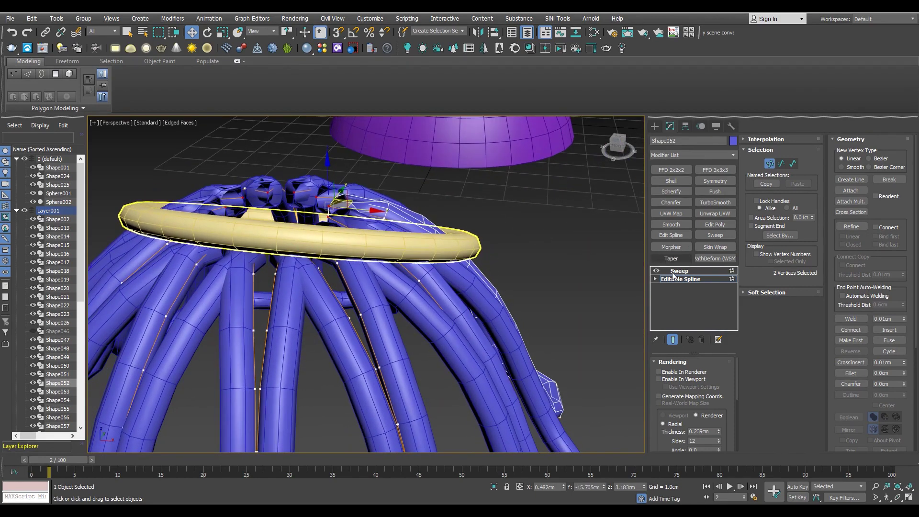
{"action": "left_click", "coordinate": [676, 279]}
{"action": "scroll", "coordinate": [479, 285], "scroll_direction": "down", "scroll_amount": 5}
{"action": "mouse_move", "coordinate": [441, 315]}
{"action": "middle_mouse_down", "text": "alt"}
{"action": "mouse_move", "coordinate": [343, 278]}
{"action": "mouse_move", "coordinate": [481, 358]}
{"action": "middle_mouse_up", "text": "alt"}
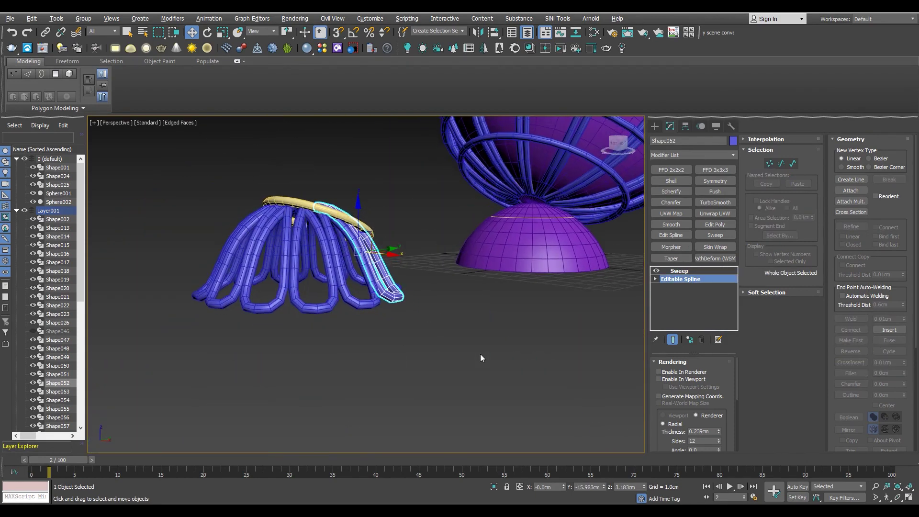
- Make all twelve selected petal tubes unique, then select a single strand
{"action": "left_click_drag", "start_coordinate": [185, 280], "coordinate": [183, 277]}
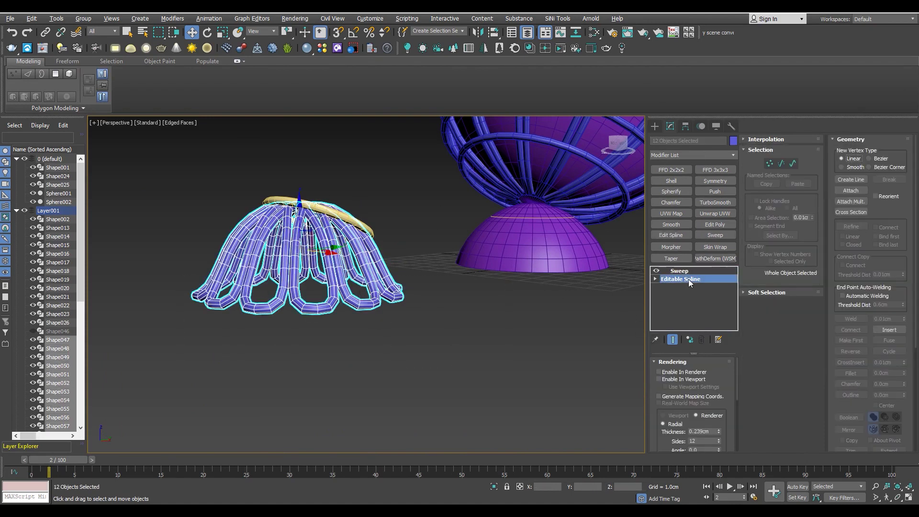
{"action": "left_click", "coordinate": [690, 340]}
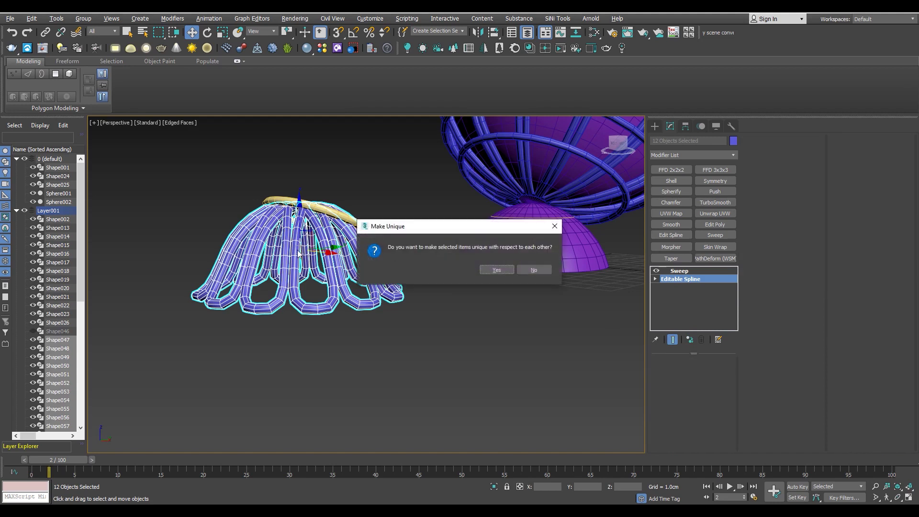
{"action": "left_click", "coordinate": [483, 271]}
{"action": "left_click", "coordinate": [313, 268]}
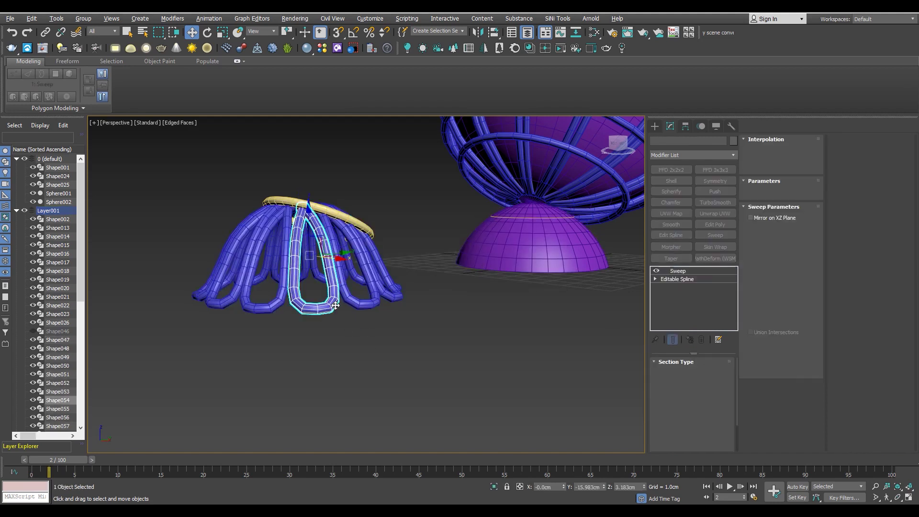
- Select petal strand Shape054 under the ring and enter its spline vertex editing
{"action": "scroll", "coordinate": [264, 236], "scroll_direction": "up", "scroll_amount": 4}
{"action": "middle_click_drag", "start_coordinate": [265, 235], "coordinate": [300, 212], "text": "alt"}
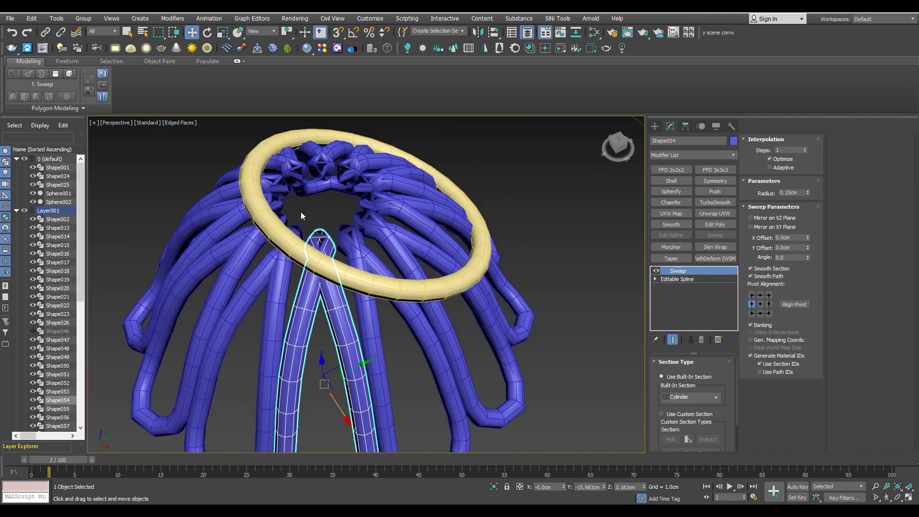
{"action": "scroll", "coordinate": [307, 220], "scroll_direction": "up", "scroll_amount": 3}
{"action": "left_click", "coordinate": [307, 222]}
{"action": "key", "text": "ctrl+z"}
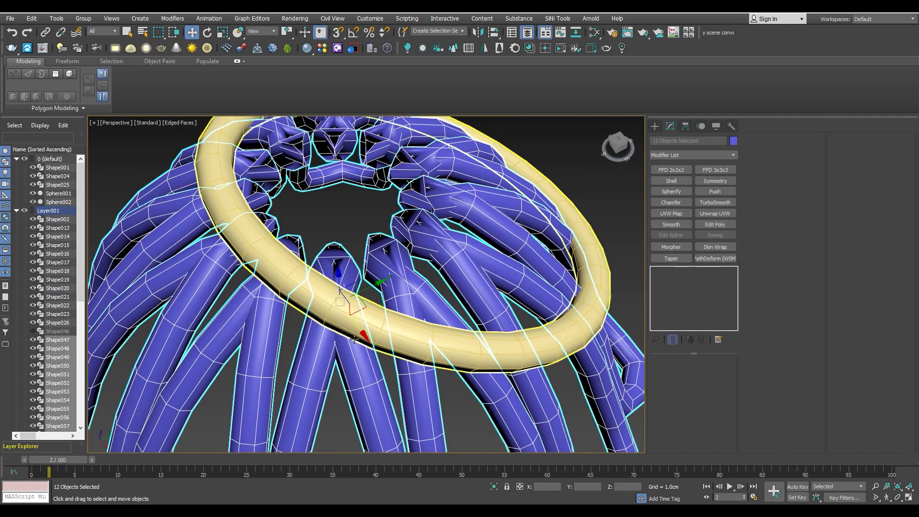
{"action": "left_click", "coordinate": [361, 376]}
{"action": "middle_click_drag", "start_coordinate": [361, 376], "coordinate": [318, 325], "text": "alt"}
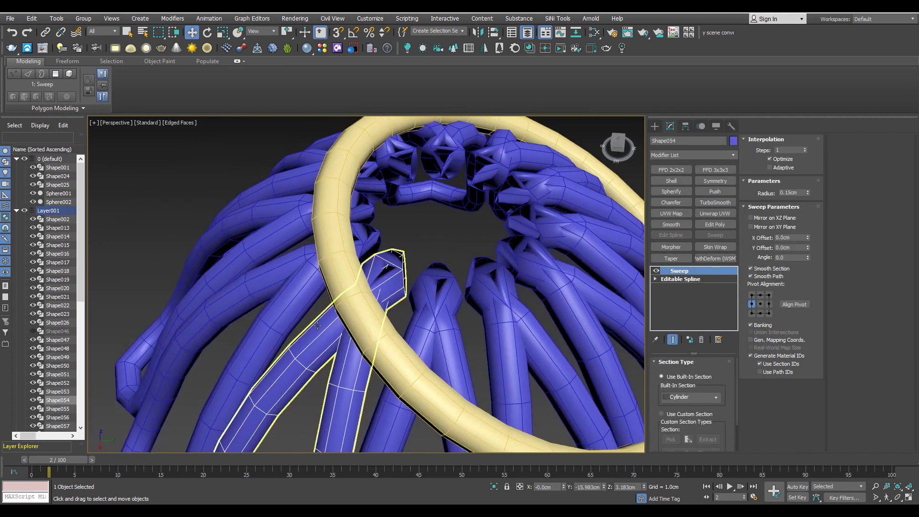
{"action": "key", "text": "F3"}
{"action": "key", "text": "1"}
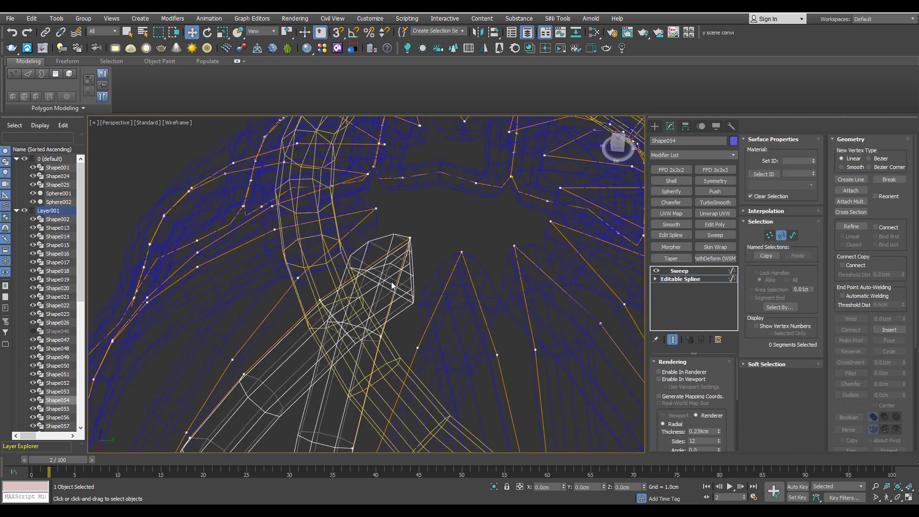
{"action": "key", "text": "F3"}
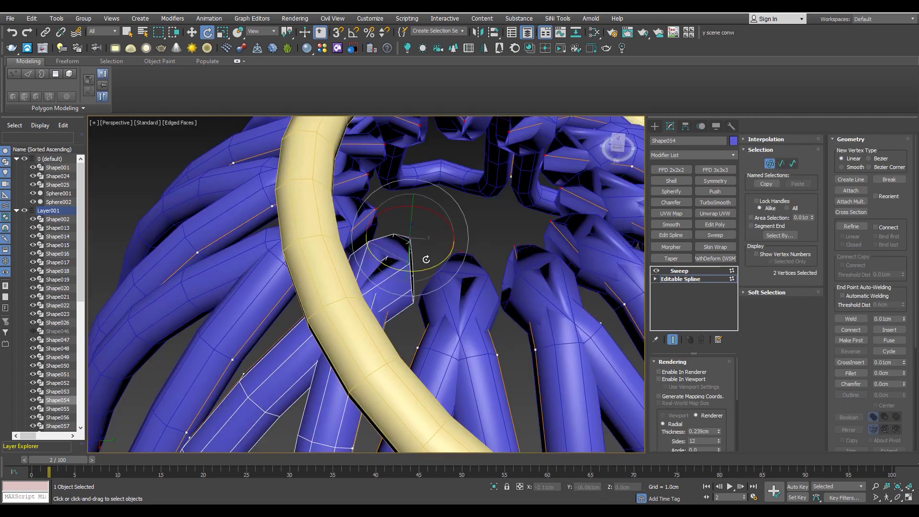
- Maximize the Top view in wireframe, zoomed in on the strand's top end
{"action": "key", "text": "alt+w"}
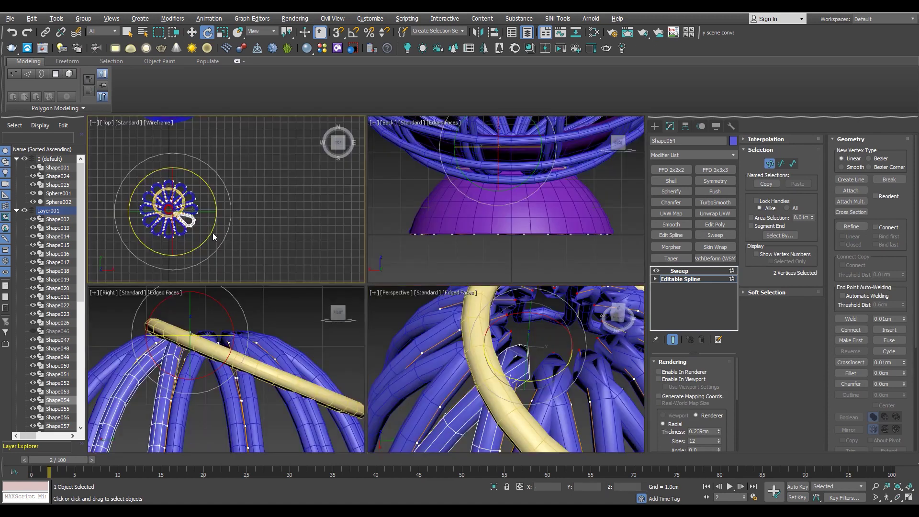
{"action": "right_click", "coordinate": [213, 232]}
{"action": "key", "text": "alt+w"}
{"action": "scroll", "coordinate": [217, 289], "scroll_direction": "up", "scroll_amount": 5}
{"action": "scroll", "coordinate": [217, 288], "scroll_direction": "up", "scroll_amount": 2}
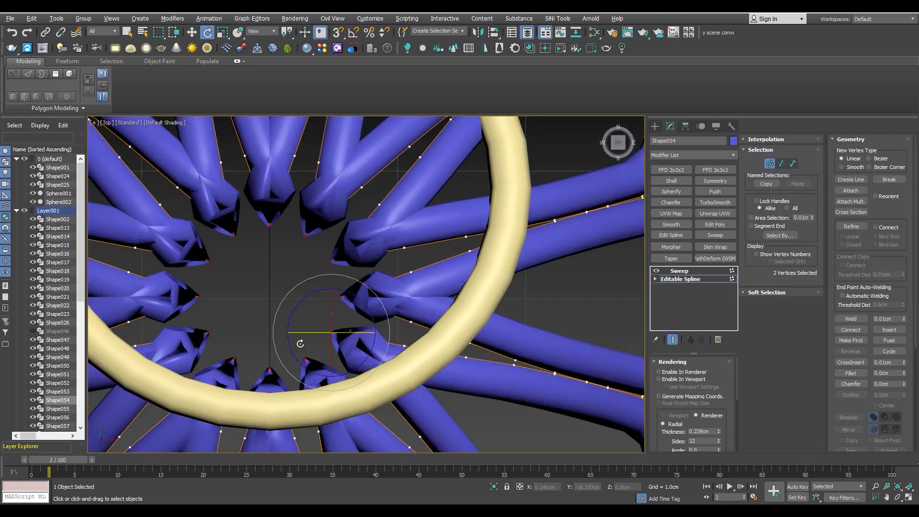
{"action": "key", "text": "F3"}
{"action": "scroll", "coordinate": [335, 340], "scroll_direction": "up", "scroll_amount": 5}
{"action": "scroll", "coordinate": [373, 312], "scroll_direction": "down", "scroll_amount": 2}
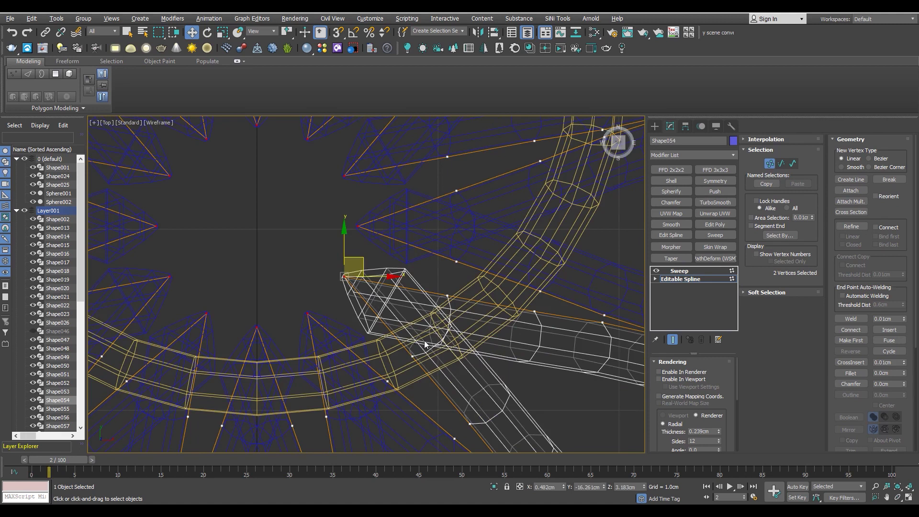
- Nudge the strand's top vertices slightly inward in Top view, checking shaded and wireframe
{"action": "left_click_drag", "start_coordinate": [430, 346], "coordinate": [418, 349]}
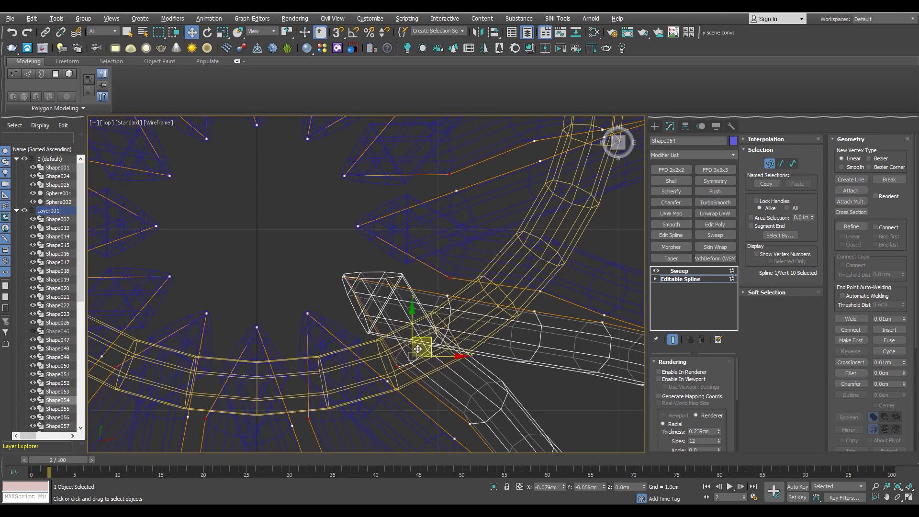
{"action": "key", "text": "F3"}
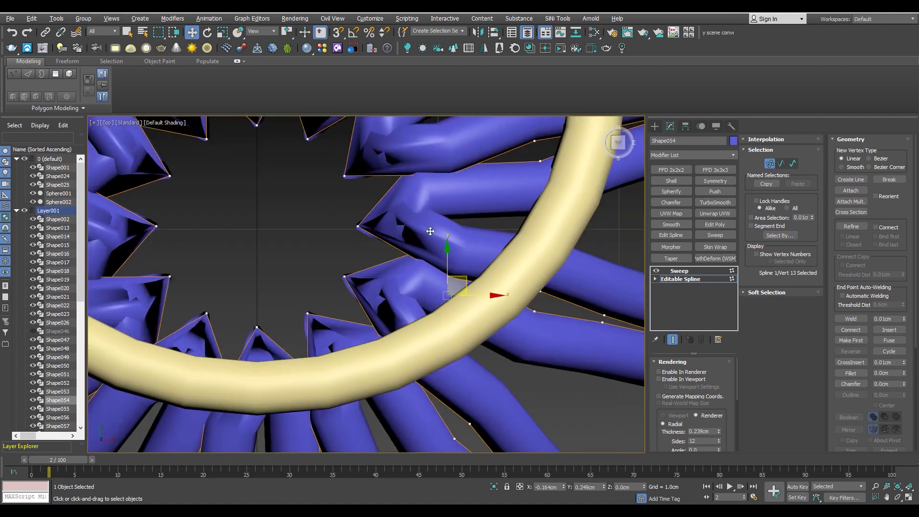
{"action": "key", "text": "F3"}
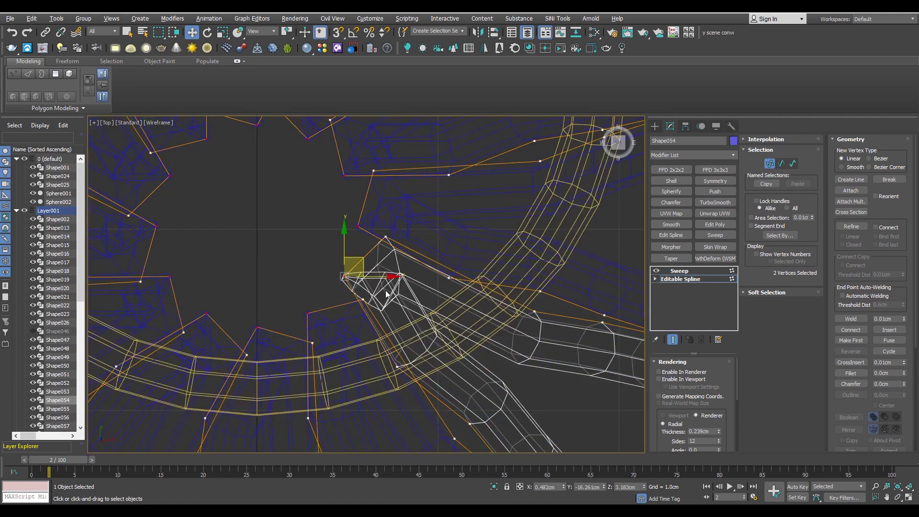
{"action": "key", "text": "F3"}
{"action": "left_click_drag", "start_coordinate": [353, 263], "coordinate": [360, 261]}
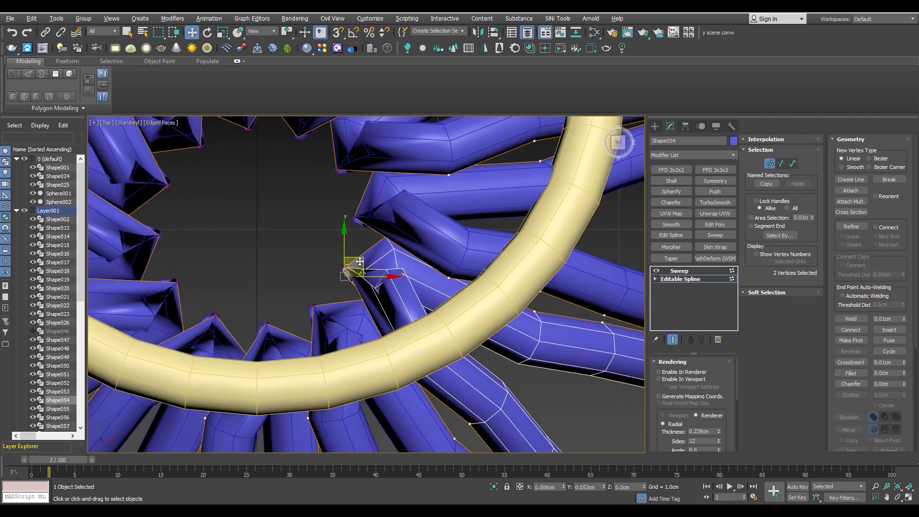
{"action": "key", "text": "F3"}
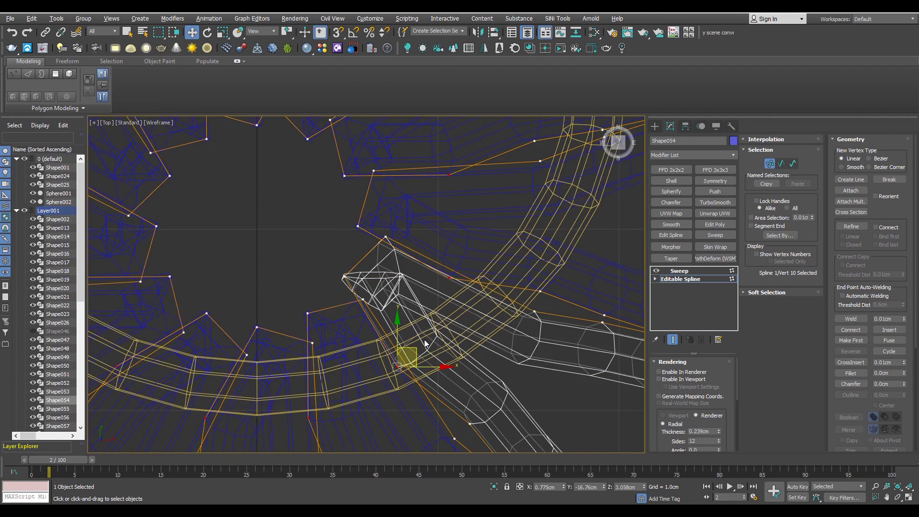
{"action": "key", "text": "F3"}
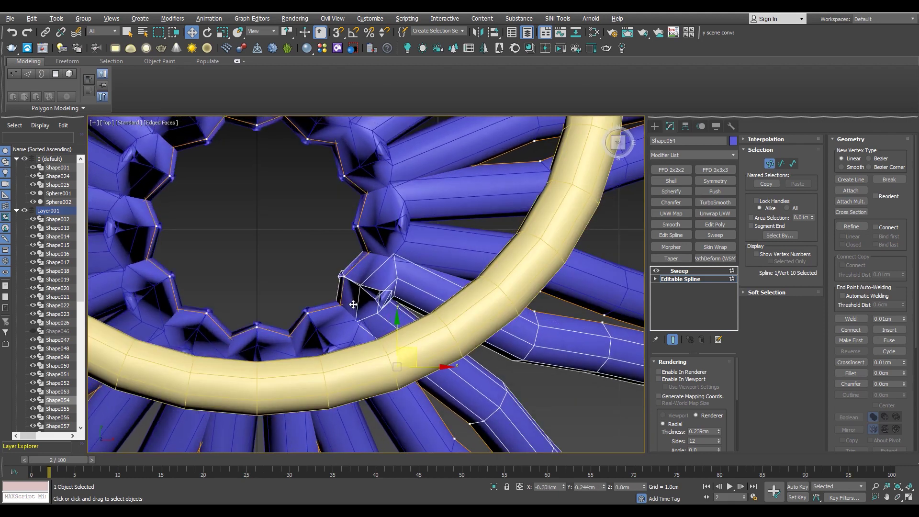
- In the maximized Perspective view, move the strand's top vertex right to tuck it beside the ring
{"action": "key", "text": "alt+w"}
{"action": "right_click", "coordinate": [428, 312]}
{"action": "key", "text": "alt+w"}
{"action": "mouse_move", "coordinate": [428, 308]}
{"action": "middle_mouse_down", "text": "alt"}
{"action": "mouse_move", "coordinate": [456, 271]}
{"action": "mouse_move", "coordinate": [482, 270]}
{"action": "middle_mouse_up", "text": "alt"}
{"action": "mouse_move", "coordinate": [306, 302]}
{"action": "middle_mouse_down", "text": "alt"}
{"action": "mouse_move", "coordinate": [418, 311]}
{"action": "mouse_move", "coordinate": [392, 283]}
{"action": "mouse_move", "coordinate": [401, 275]}
{"action": "middle_mouse_up", "text": "alt"}
{"action": "key", "text": "F3"}
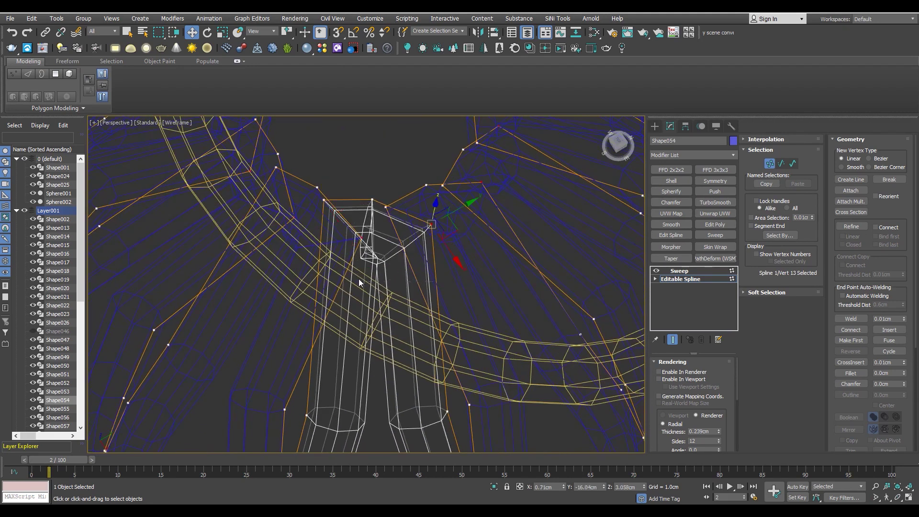
{"action": "left_click_drag", "start_coordinate": [454, 229], "coordinate": [470, 227]}
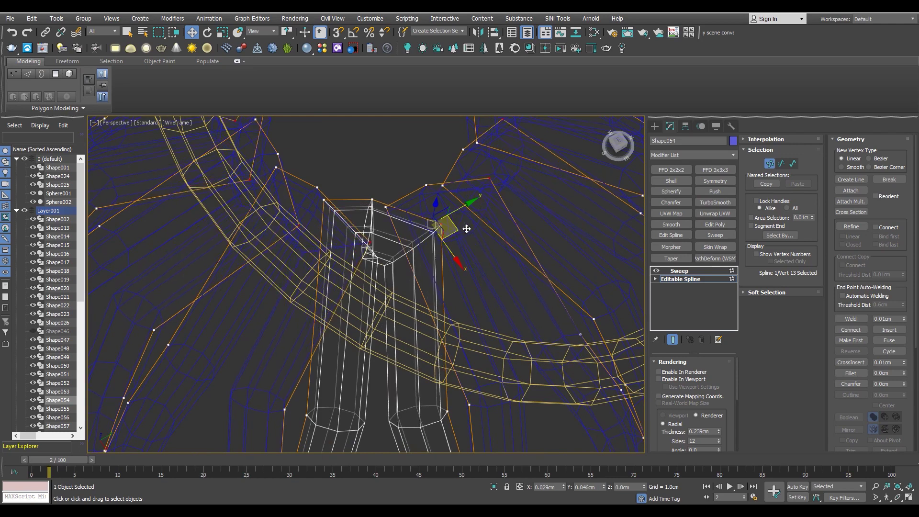
{"action": "middle_click_drag", "start_coordinate": [395, 264], "coordinate": [392, 227], "text": "alt"}
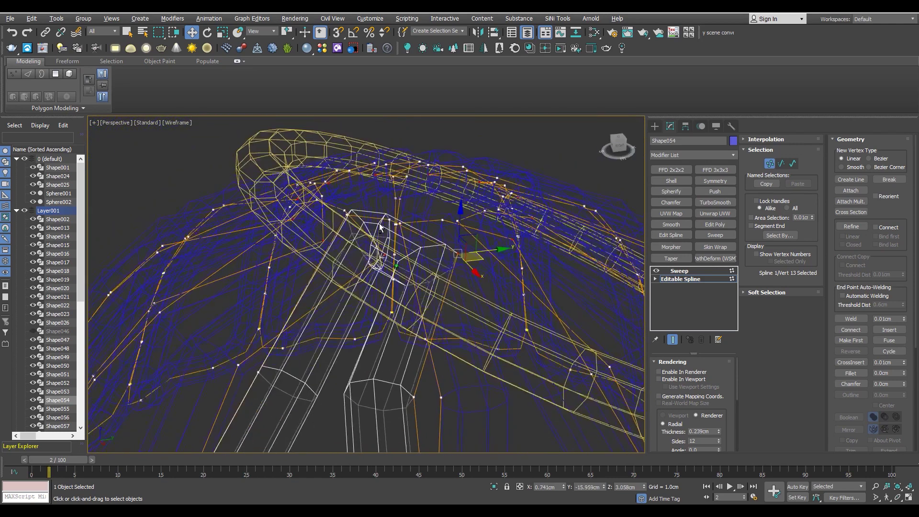
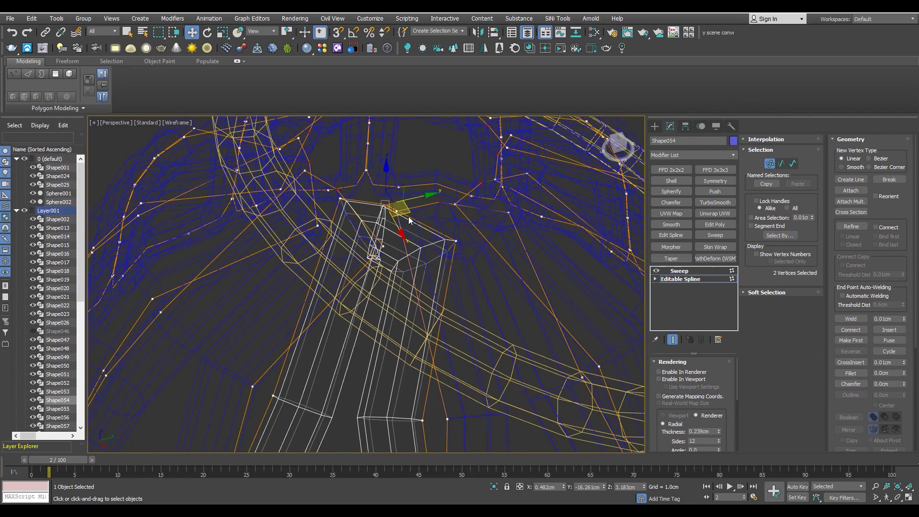
- Pick a vertex on Shape054's spline and raise it slightly
{"action": "key", "text": "ctrl+d"}
{"action": "key", "text": "F3"}
{"action": "mouse_move", "coordinate": [372, 225]}
{"action": "middle_mouse_down", "text": "alt"}
{"action": "mouse_move", "coordinate": [405, 229]}
{"action": "mouse_move", "coordinate": [383, 269]}
{"action": "mouse_move", "coordinate": [370, 196]}
{"action": "mouse_move", "coordinate": [416, 199]}
{"action": "middle_mouse_up", "text": "alt"}
{"action": "key", "text": "F3"}
{"action": "left_click", "coordinate": [427, 254]}
{"action": "key", "text": "F3"}
{"action": "left_click_drag", "start_coordinate": [413, 206], "coordinate": [413, 202]}
- In the Top view, select the Shape054 vertex beside the central ring
{"action": "key", "text": "alt+w"}
{"action": "right_click", "coordinate": [316, 234]}
{"action": "key", "text": "alt+w"}
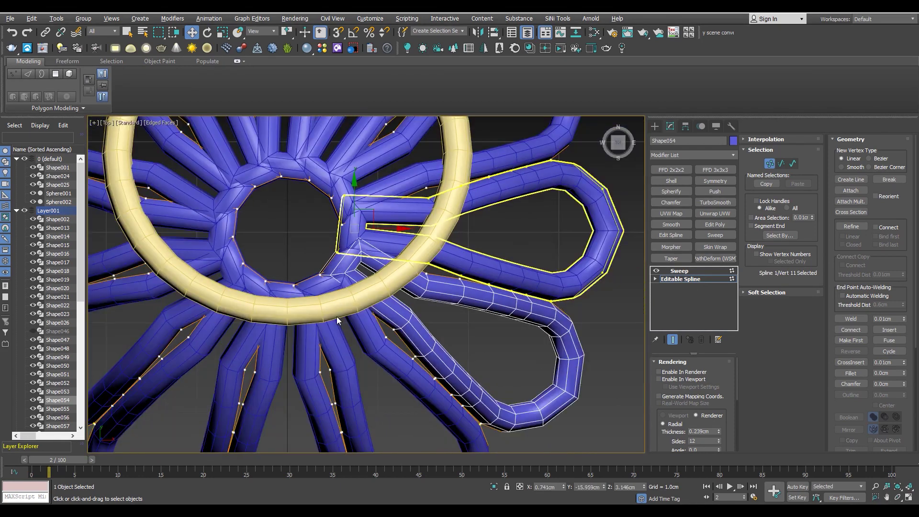
{"action": "key", "text": "F3"}
{"action": "middle_click_drag", "start_coordinate": [295, 383], "coordinate": [340, 317]}
{"action": "left_click", "coordinate": [341, 314]}
{"action": "key", "text": "F3"}
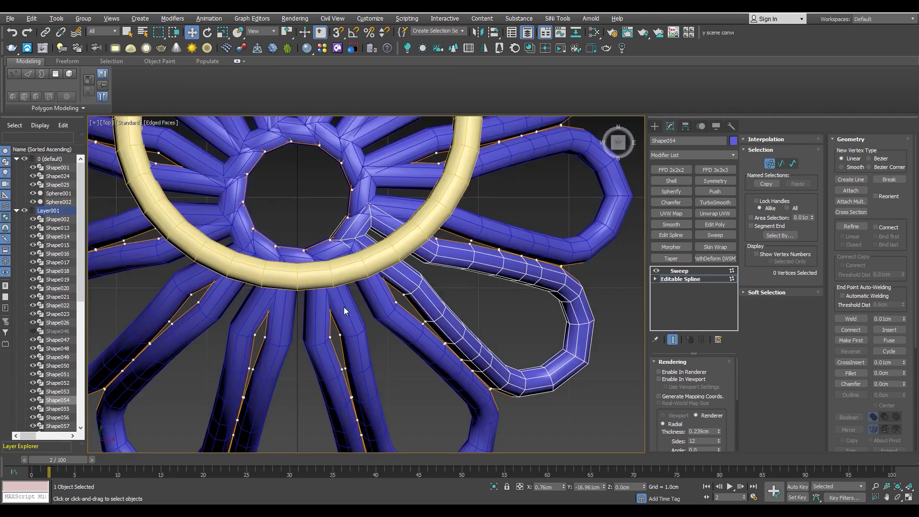
{"action": "key", "text": "F3"}
{"action": "scroll", "coordinate": [386, 317], "scroll_direction": "up", "scroll_amount": 3}
{"action": "left_click", "coordinate": [385, 312]}
{"action": "key", "text": "F3"}
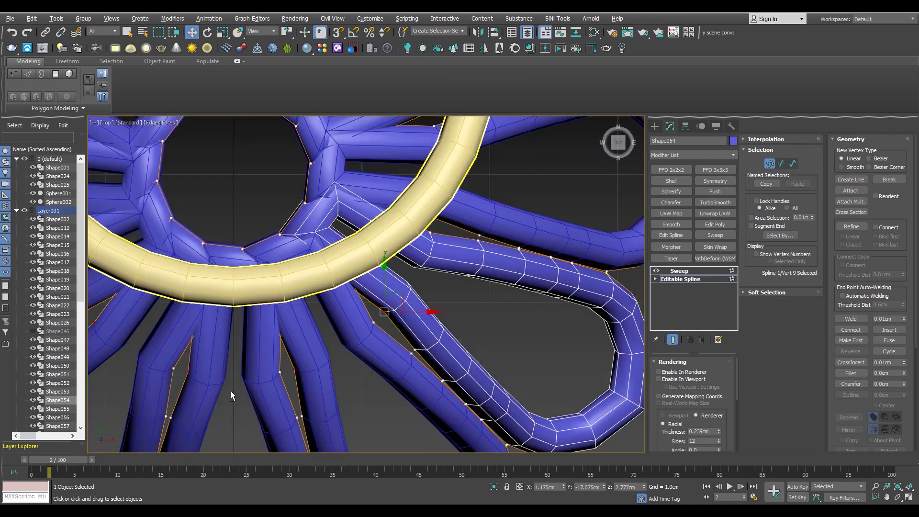
- Inspect Shape054 from Side and Back views, isolating it, then restore the full sculpture
{"action": "key", "text": "alt+w"}
{"action": "right_click", "coordinate": [219, 388]}
{"action": "key", "text": "alt+w"}
{"action": "scroll", "coordinate": [309, 221], "scroll_direction": "down", "scroll_amount": 5}
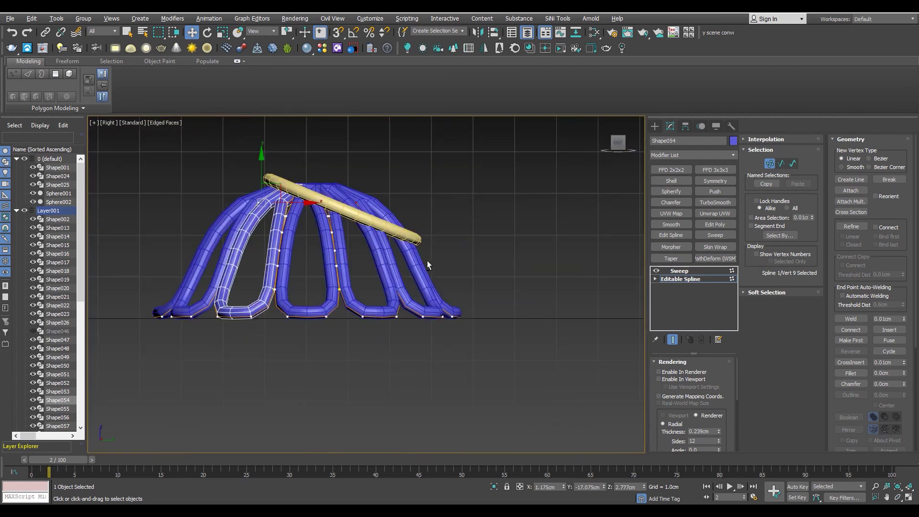
{"action": "key", "text": "alt+w"}
{"action": "right_click", "coordinate": [519, 226]}
{"action": "key", "text": "alt+w"}
{"action": "key", "text": "k"}
{"action": "key", "text": "alt+q"}
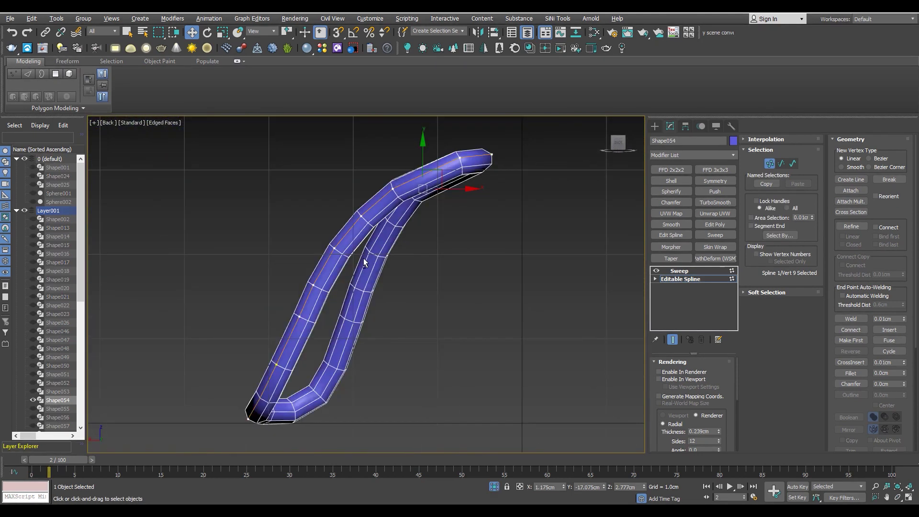
{"action": "key", "text": "alt+w"}
{"action": "right_click", "coordinate": [230, 261]}
{"action": "key", "text": "alt+w"}
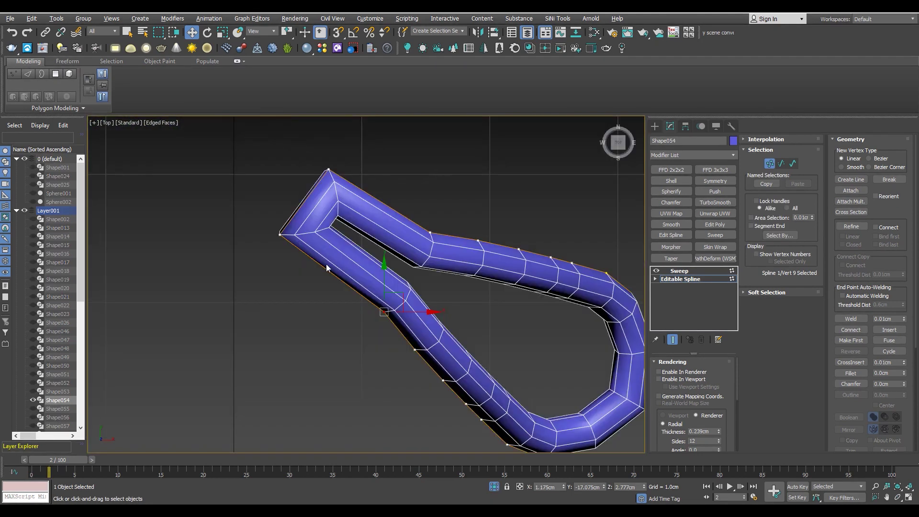
{"action": "key", "text": "alt+q"}
- Move the vertex to sit under the ring and select another inner-leg vertex
{"action": "left_click_drag", "start_coordinate": [404, 300], "coordinate": [396, 307]}
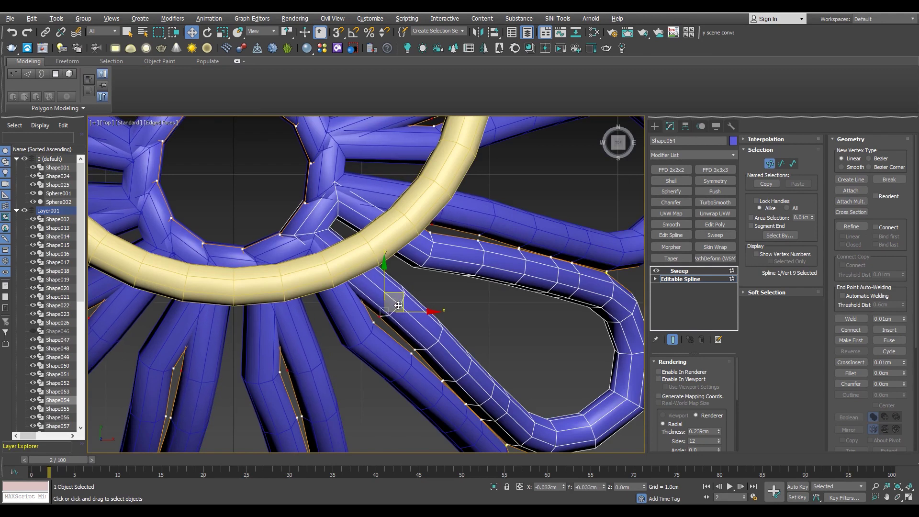
{"action": "key", "text": "F3"}
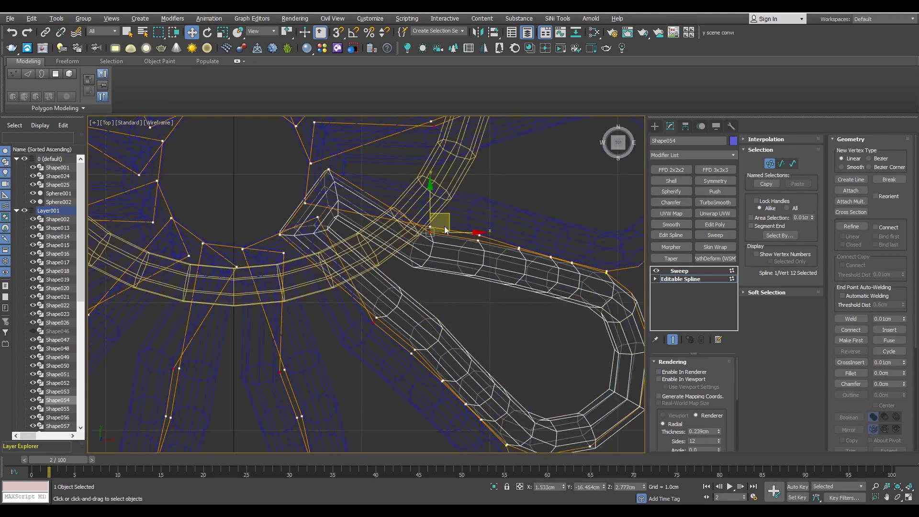
{"action": "key", "text": "F3"}
{"action": "key", "text": "F3"}
{"action": "left_click", "coordinate": [413, 350]}
{"action": "key", "text": "F3"}
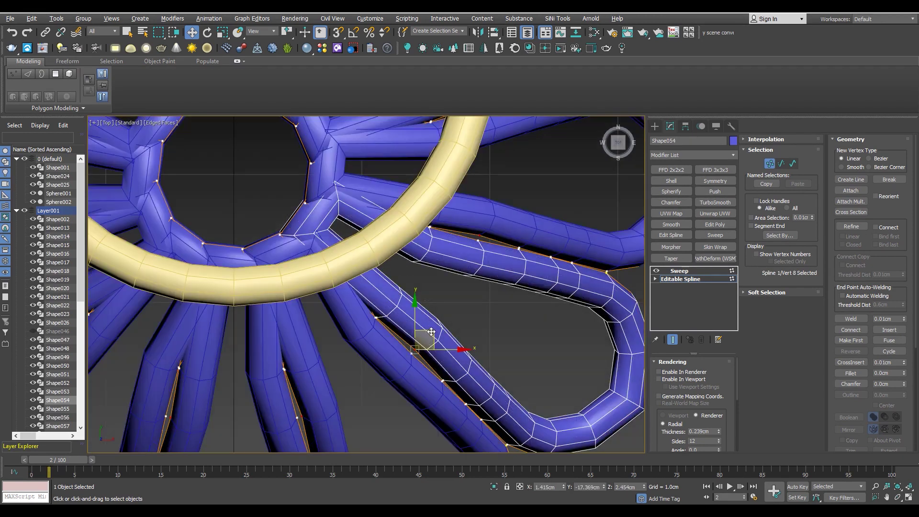
{"action": "scroll", "coordinate": [431, 335], "scroll_direction": "down", "scroll_amount": 3}
- Review the whole dome in Perspective view and exit vertex editing
{"action": "key", "text": "alt+w"}
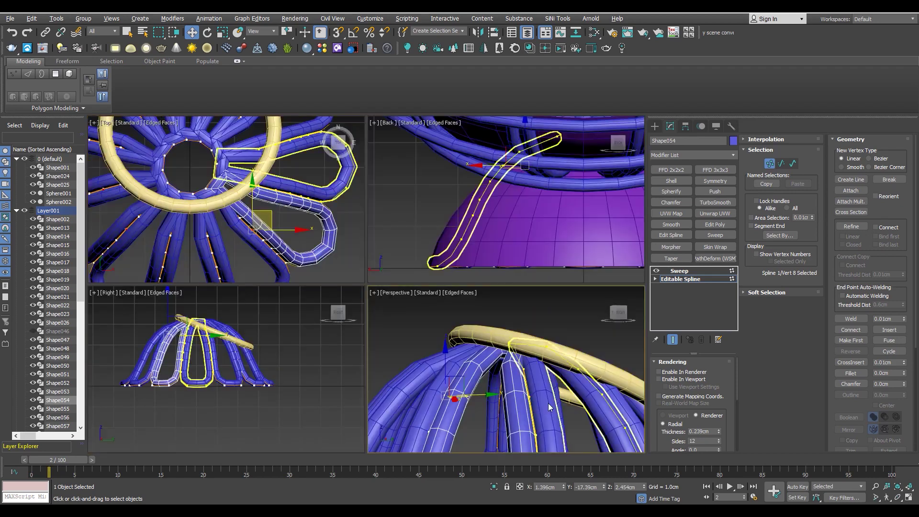
{"action": "right_click", "coordinate": [548, 403]}
{"action": "key", "text": "alt+w"}
{"action": "scroll", "coordinate": [463, 351], "scroll_direction": "up", "scroll_amount": 3}
{"action": "scroll", "coordinate": [462, 351], "scroll_direction": "down", "scroll_amount": 3}
{"action": "mouse_move", "coordinate": [404, 370]}
{"action": "middle_mouse_down", "text": "alt"}
{"action": "mouse_move", "coordinate": [339, 278]}
{"action": "mouse_move", "coordinate": [346, 224]}
{"action": "mouse_move", "coordinate": [386, 268]}
{"action": "mouse_move", "coordinate": [296, 269]}
{"action": "mouse_move", "coordinate": [395, 275]}
{"action": "mouse_move", "coordinate": [393, 253]}
{"action": "mouse_move", "coordinate": [384, 268]}
{"action": "mouse_move", "coordinate": [377, 173]}
{"action": "mouse_move", "coordinate": [412, 208]}
{"action": "mouse_move", "coordinate": [543, 185]}
{"action": "mouse_move", "coordinate": [487, 206]}
{"action": "mouse_move", "coordinate": [483, 225]}
{"action": "middle_mouse_up", "text": "alt"}
{"action": "scroll", "coordinate": [395, 276], "scroll_direction": "up", "scroll_amount": 5}
{"action": "scroll", "coordinate": [395, 275], "scroll_direction": "down", "scroll_amount": 3}
{"action": "left_click", "coordinate": [682, 280]}
- Make the twelve skirt loops unique, confirming with Yes
{"action": "scroll", "coordinate": [421, 269], "scroll_direction": "down", "scroll_amount": 5}
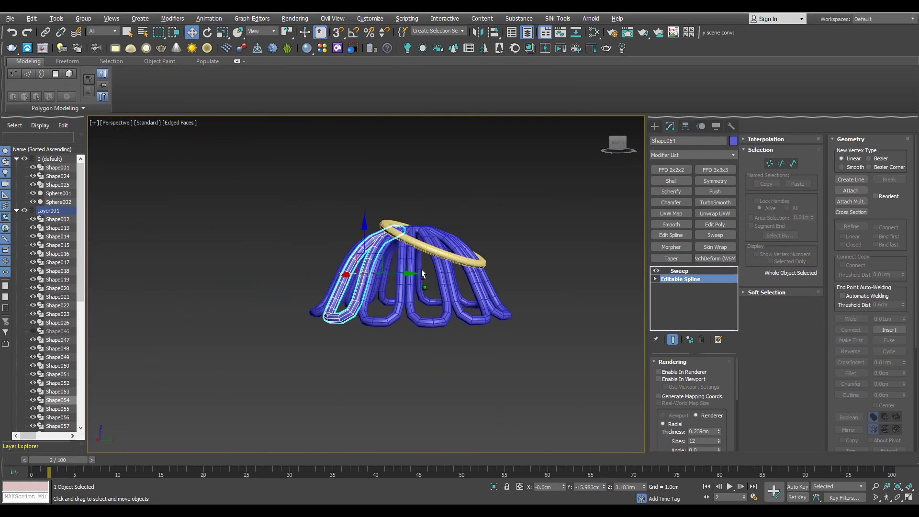
{"action": "left_click_drag", "start_coordinate": [401, 357], "coordinate": [411, 359]}
{"action": "left_click", "coordinate": [690, 340]}
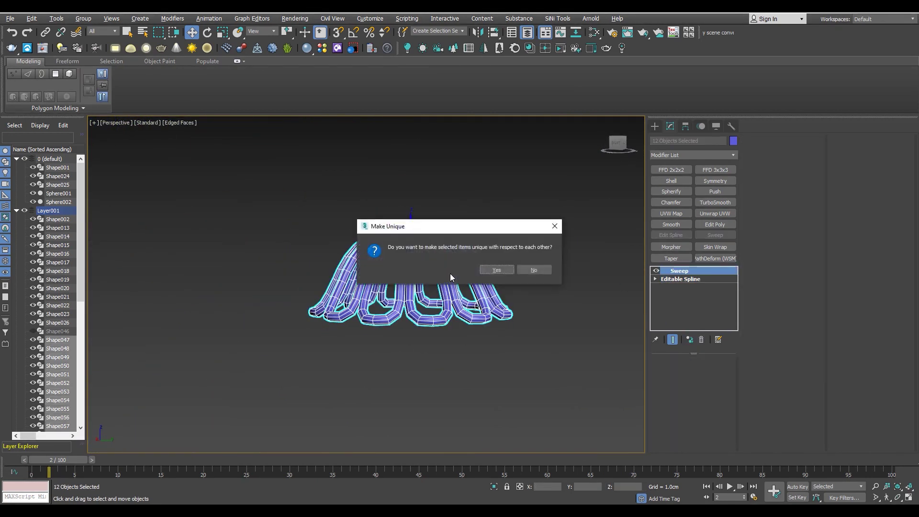
{"action": "left_click", "coordinate": [497, 270]}
{"action": "left_click", "coordinate": [540, 332]}
- Select the Shape052 loop and isolate it together with the central ring
{"action": "scroll", "coordinate": [476, 289], "scroll_direction": "up", "scroll_amount": 3}
{"action": "left_click", "coordinate": [374, 230]}
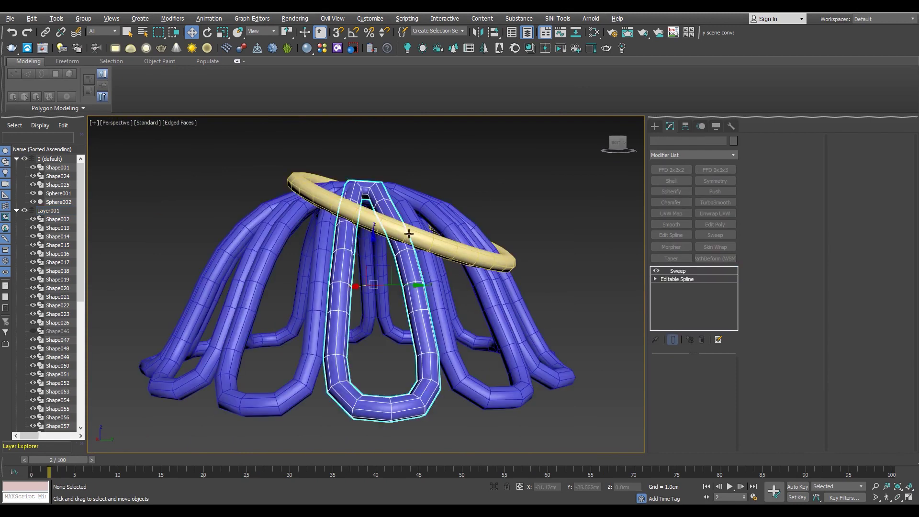
{"action": "scroll", "coordinate": [425, 245], "scroll_direction": "up", "scroll_amount": 5}
{"action": "key", "text": "F3"}
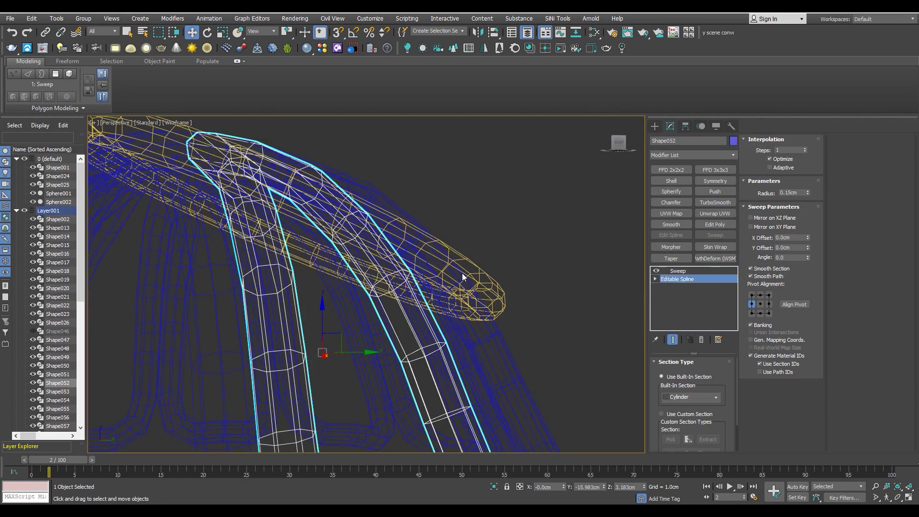
{"action": "key", "text": "1"}
{"action": "key", "text": "F3"}
{"action": "middle_click_drag", "start_coordinate": [410, 284], "coordinate": [316, 275], "text": "alt"}
{"action": "left_click", "coordinate": [375, 281]}
{"action": "left_click", "coordinate": [322, 277]}
{"action": "left_click", "coordinate": [426, 268], "text": "ctrl"}
{"action": "key", "text": "alt+q"}
{"action": "left_click", "coordinate": [361, 325]}
- Select Shape052's top vertices and trial-delete them, then undo
{"action": "scroll", "coordinate": [374, 332], "scroll_direction": "up", "scroll_amount": 3}
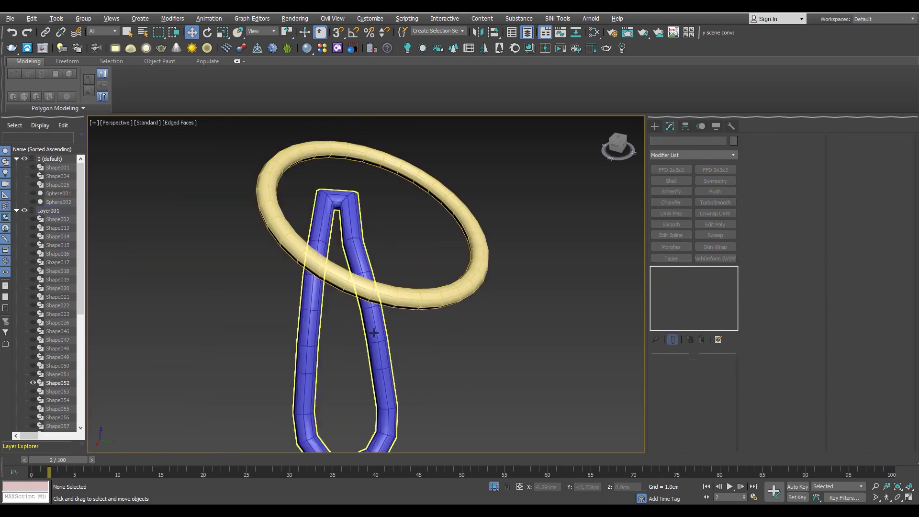
{"action": "left_click", "coordinate": [374, 333]}
{"action": "middle_click_drag", "start_coordinate": [374, 333], "coordinate": [362, 295], "text": "alt"}
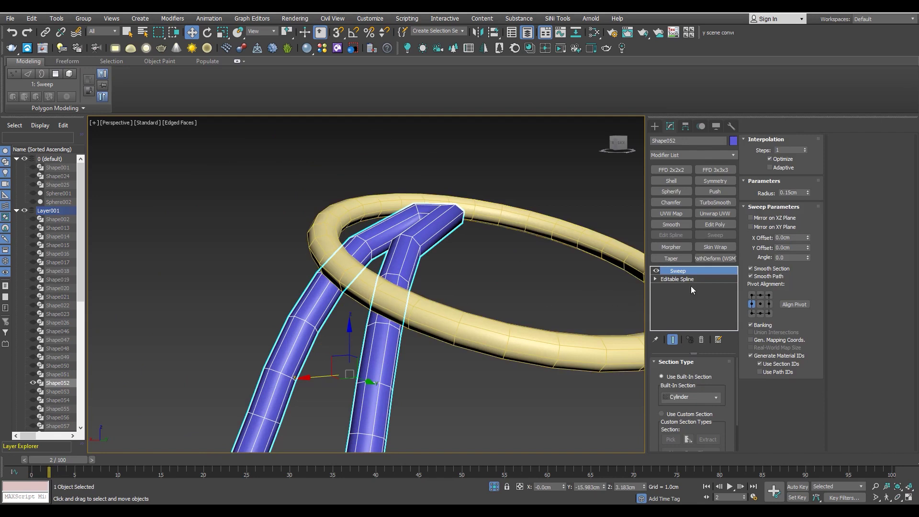
{"action": "key", "text": "1"}
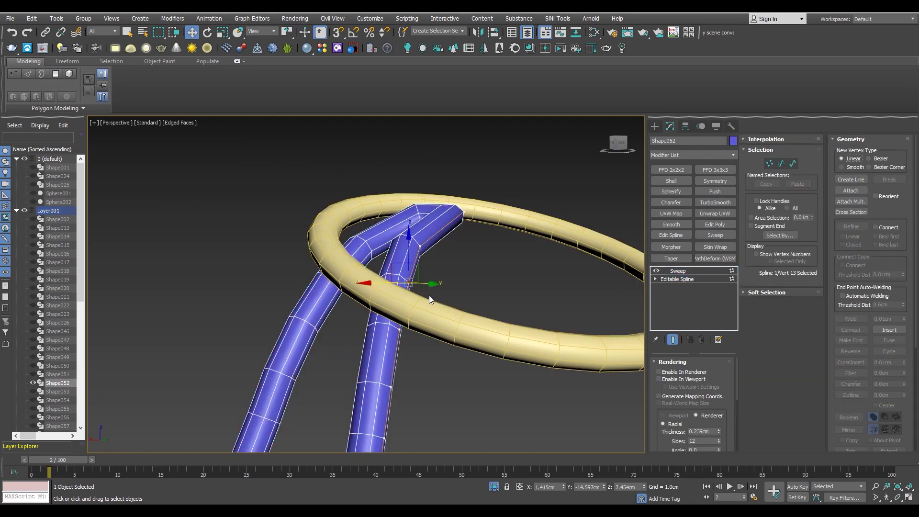
{"action": "left_click_drag", "start_coordinate": [501, 187], "coordinate": [361, 285]}
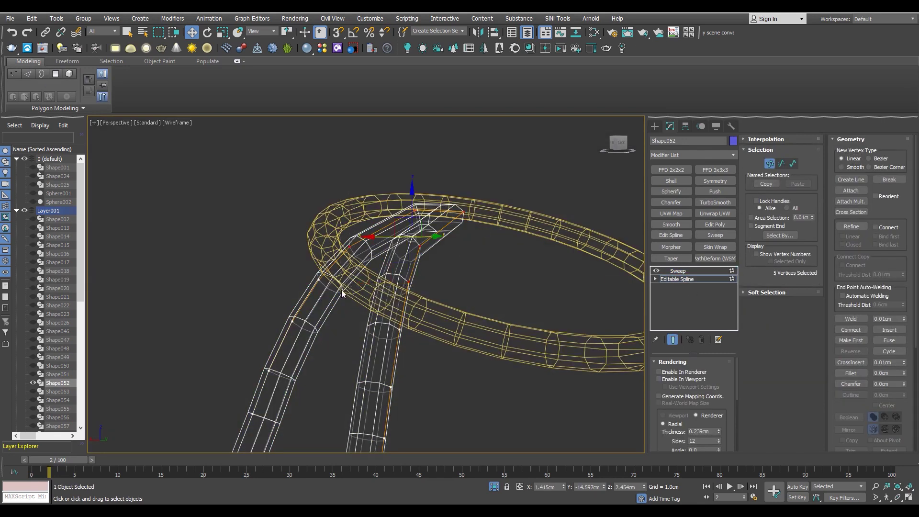
{"action": "key", "text": "Delete"}
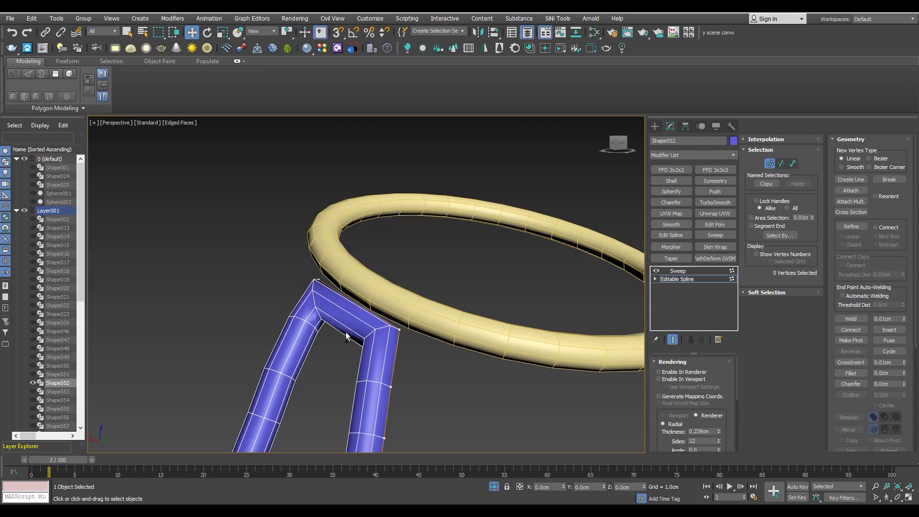
{"action": "key", "text": "ctrl+z"}
- Drop one vertex from the selection and delete the remaining top vertices of Shape052
{"action": "mouse_move", "coordinate": [402, 297]}
{"action": "middle_mouse_down", "text": "alt"}
{"action": "mouse_move", "coordinate": [390, 297]}
{"action": "mouse_move", "coordinate": [403, 299]}
{"action": "middle_mouse_up", "text": "alt"}
{"action": "left_click", "coordinate": [404, 295], "text": "alt"}
{"action": "key", "text": "F3"}
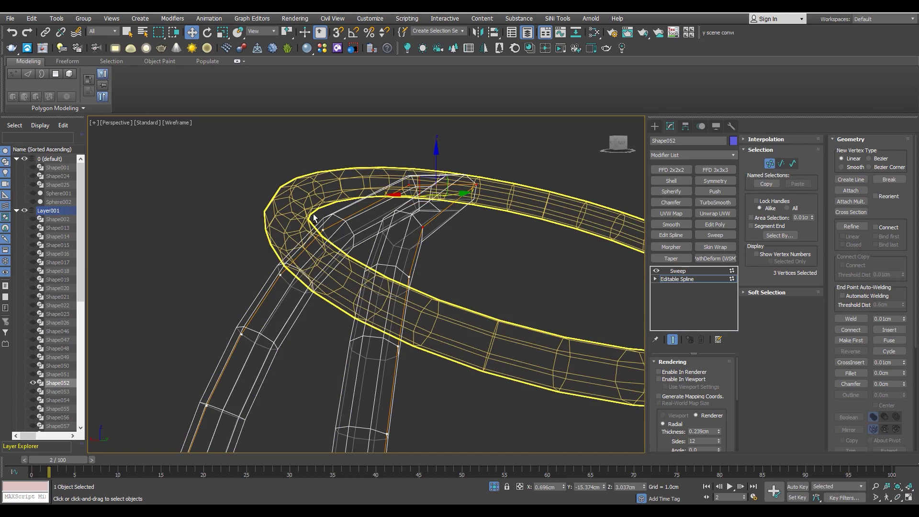
{"action": "key", "text": "F3"}
{"action": "key", "text": "Delete"}
{"action": "mouse_move", "coordinate": [338, 294]}
{"action": "middle_mouse_down", "text": "alt"}
{"action": "mouse_move", "coordinate": [345, 338]}
{"action": "mouse_move", "coordinate": [454, 254]}
{"action": "mouse_move", "coordinate": [420, 225]}
{"action": "mouse_move", "coordinate": [462, 192]}
{"action": "mouse_move", "coordinate": [459, 220]}
{"action": "middle_mouse_up", "text": "alt"}
{"action": "key", "text": "F3"}
{"action": "key", "text": "F3"}
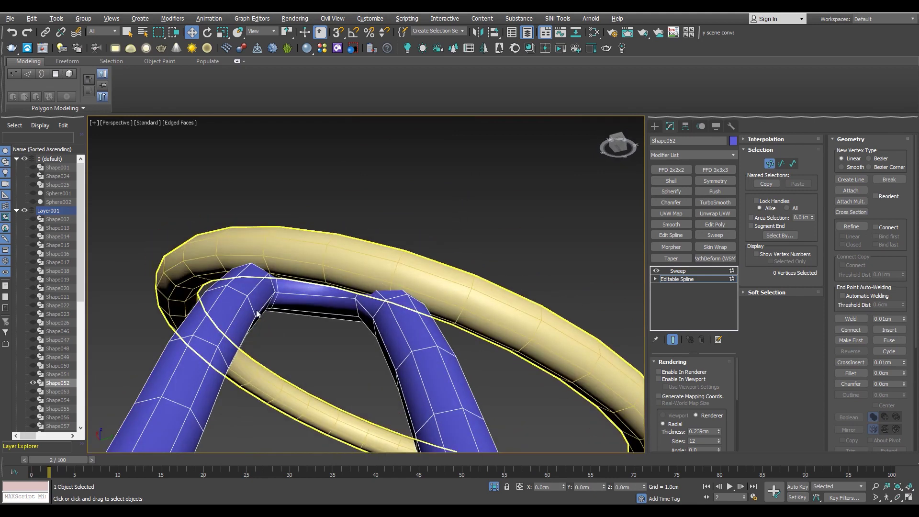
{"action": "key", "text": "F3"}
{"action": "key", "text": "F3"}
{"action": "middle_click_drag", "start_coordinate": [246, 276], "coordinate": [273, 274], "text": "alt"}
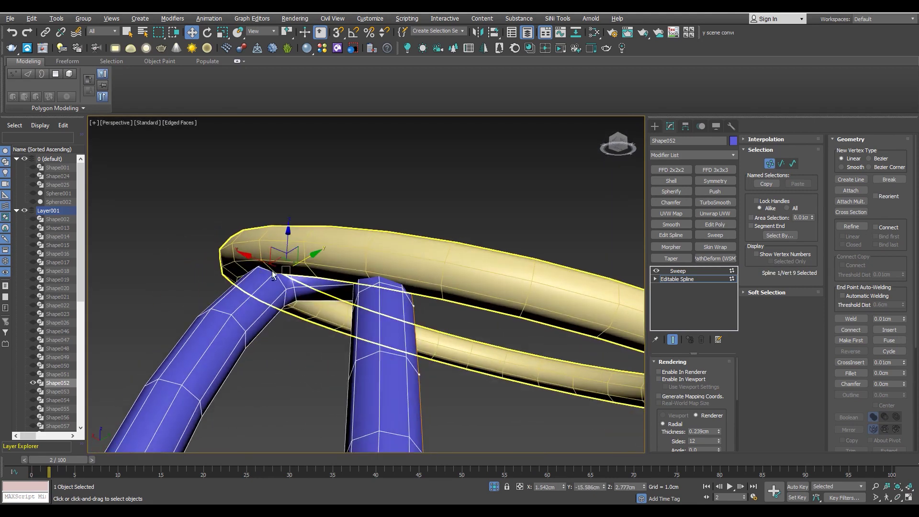
{"action": "middle_click_drag", "start_coordinate": [289, 211], "coordinate": [332, 319], "text": "alt"}
- Delete a segment of the Shape052 loop in the Top view
{"action": "key", "text": "alt+w"}
{"action": "middle_click", "coordinate": [168, 196]}
{"action": "key", "text": "alt+w"}
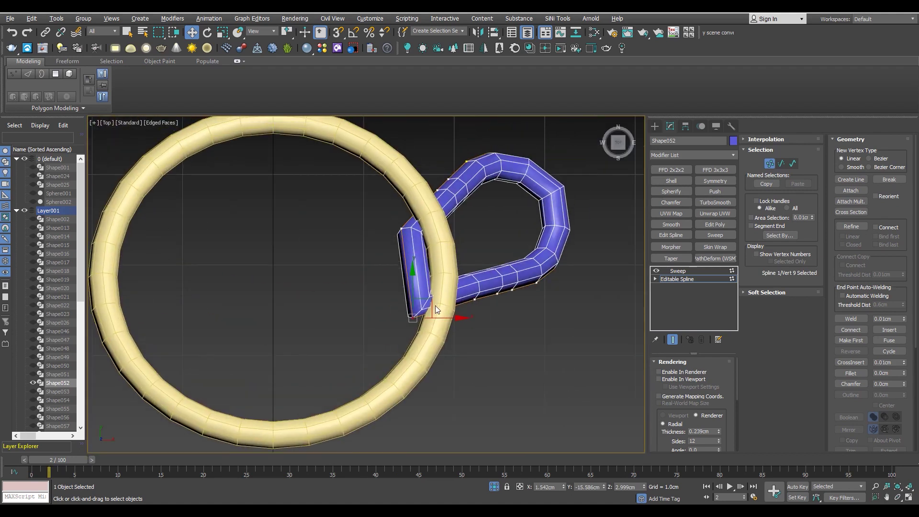
{"action": "key", "text": "F3"}
{"action": "key", "text": "F3"}
{"action": "scroll", "coordinate": [436, 306], "scroll_direction": "up", "scroll_amount": 3}
{"action": "key", "text": "2"}
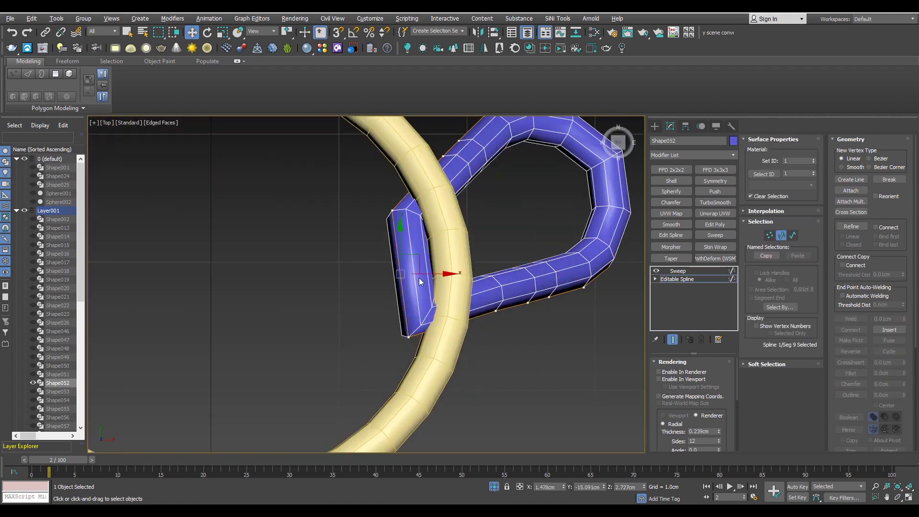
{"action": "key", "text": "Delete"}
{"action": "key", "text": "alt+w"}
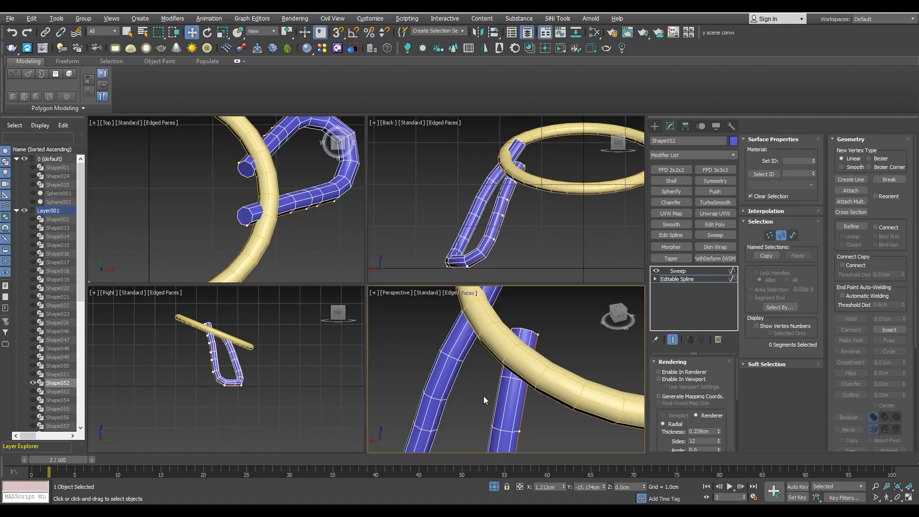
{"action": "key", "text": "alt+w"}
{"action": "scroll", "coordinate": [483, 396], "scroll_direction": "down", "scroll_amount": 5}
{"action": "left_click", "coordinate": [421, 196]}
{"action": "scroll", "coordinate": [396, 220], "scroll_direction": "up", "scroll_amount": 6}
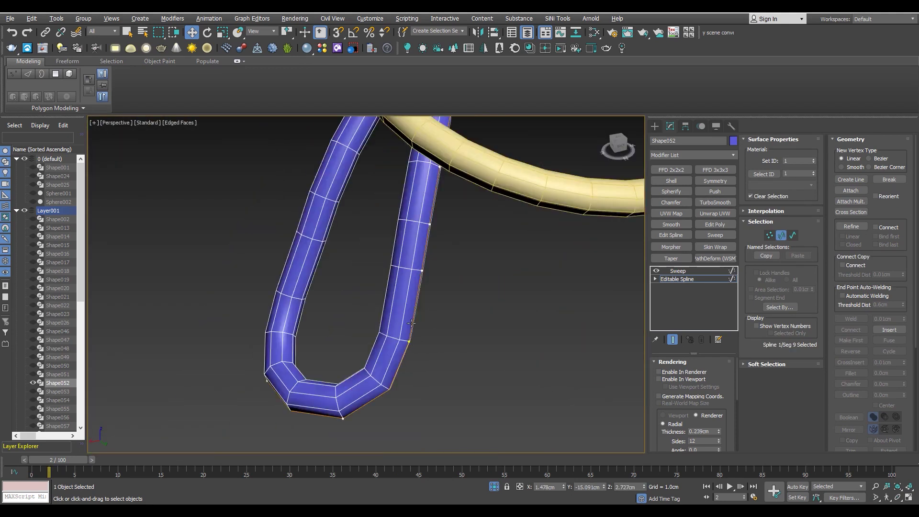
{"action": "left_click", "coordinate": [397, 220]}
{"action": "middle_click_drag", "start_coordinate": [397, 222], "coordinate": [401, 237]}
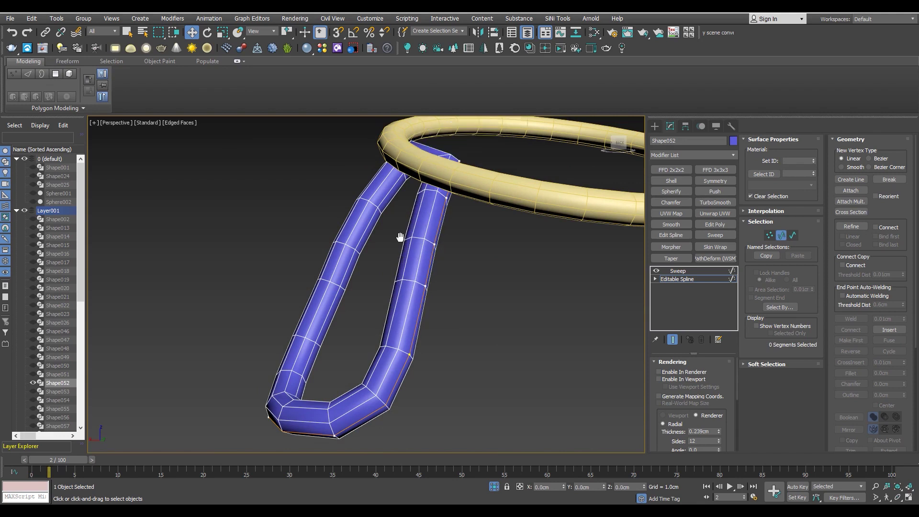
- Select the loop's end vertices, including the bottom vertex of the end piece
{"action": "scroll", "coordinate": [412, 233], "scroll_direction": "up", "scroll_amount": 2}
{"action": "scroll", "coordinate": [412, 233], "scroll_direction": "up", "scroll_amount": 2}
{"action": "key", "text": "t"}
{"action": "key", "text": "F3"}
{"action": "key", "text": "F3"}
{"action": "key", "text": "F3"}
{"action": "key", "text": "1"}
{"action": "left_click_drag", "start_coordinate": [366, 199], "coordinate": [403, 221]}
{"action": "key", "text": "F3"}
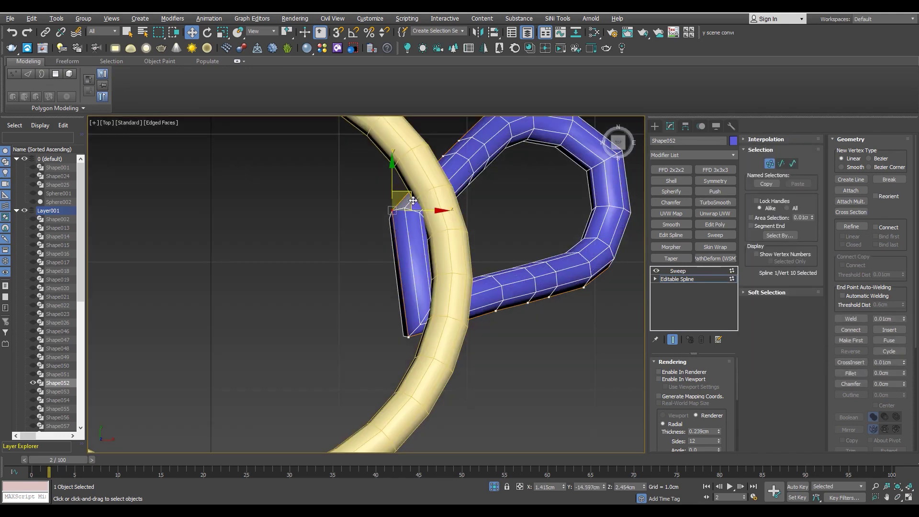
{"action": "key", "text": "F3"}
{"action": "left_click_drag", "start_coordinate": [404, 349], "coordinate": [433, 331]}
{"action": "key", "text": "F3"}
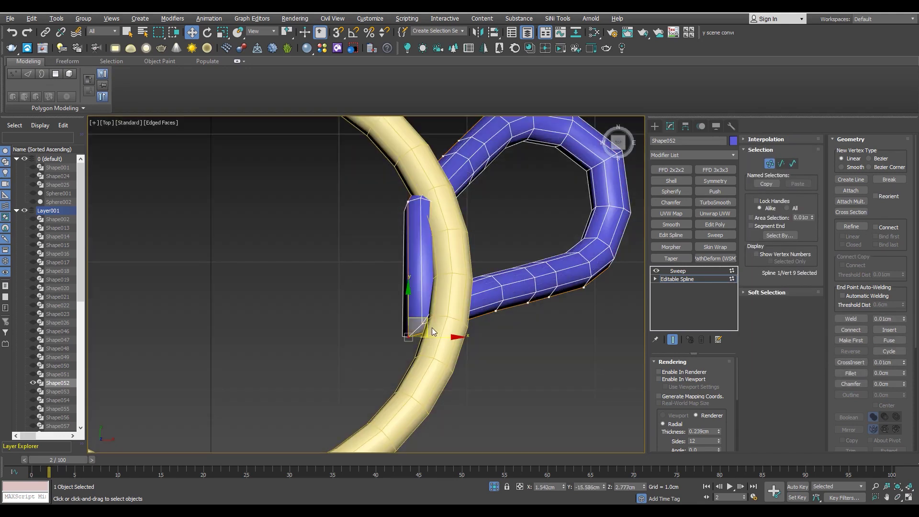
{"action": "key", "text": "alt+w"}
{"action": "key", "text": "alt+w"}
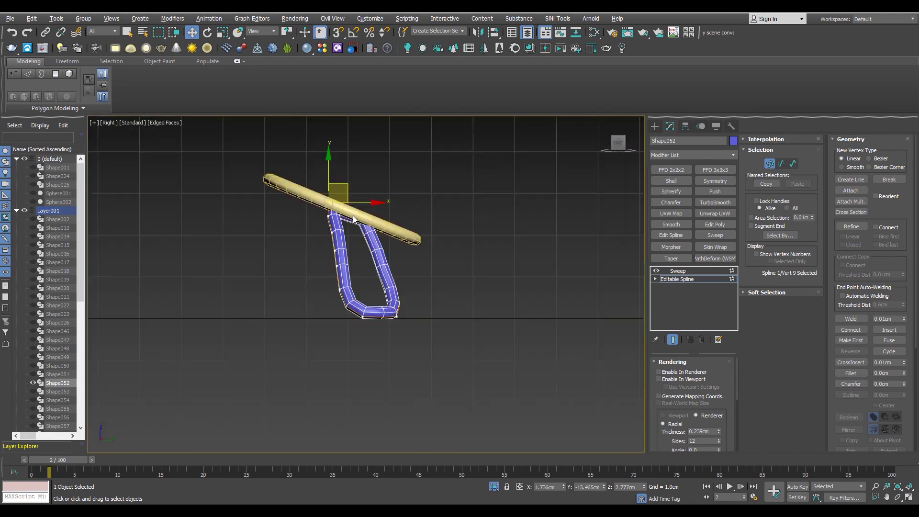
- Raise the next Shape052 vertex near the ring up underneath it in Perspective
{"action": "scroll", "coordinate": [390, 210], "scroll_direction": "up", "scroll_amount": 5}
{"action": "key", "text": "F3"}
{"action": "key", "text": "F3"}
{"action": "key", "text": "p"}
{"action": "mouse_move", "coordinate": [511, 333]}
{"action": "middle_mouse_down", "text": "alt"}
{"action": "mouse_move", "coordinate": [412, 244]}
{"action": "mouse_move", "coordinate": [381, 248]}
{"action": "middle_mouse_up", "text": "alt"}
{"action": "middle_click_drag", "start_coordinate": [392, 332], "coordinate": [439, 334]}
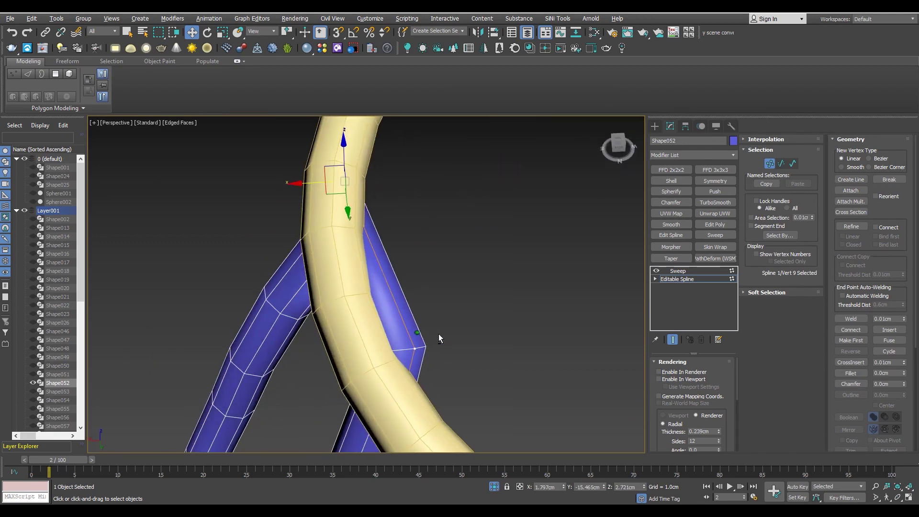
{"action": "left_click", "coordinate": [415, 349]}
{"action": "mouse_move", "coordinate": [364, 358]}
{"action": "middle_mouse_down", "text": "alt"}
{"action": "mouse_move", "coordinate": [318, 313]}
{"action": "mouse_move", "coordinate": [430, 350]}
{"action": "middle_mouse_up", "text": "alt"}
{"action": "left_click_drag", "start_coordinate": [374, 327], "coordinate": [372, 320]}
{"action": "mouse_move", "coordinate": [373, 320]}
{"action": "middle_mouse_down", "text": "alt"}
{"action": "mouse_move", "coordinate": [364, 306]}
{"action": "mouse_move", "coordinate": [378, 291]}
{"action": "mouse_move", "coordinate": [378, 312]}
{"action": "mouse_move", "coordinate": [353, 280]}
{"action": "middle_mouse_up", "text": "alt"}
- Lift another joint vertex and slide it sideways beneath the ring
{"action": "left_click", "coordinate": [378, 312]}
{"action": "left_click_drag", "start_coordinate": [345, 272], "coordinate": [351, 268]}
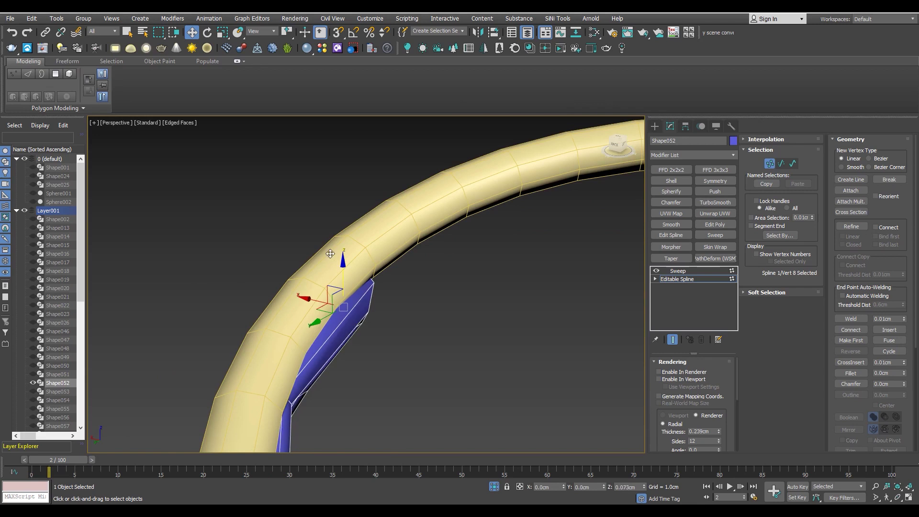
{"action": "scroll", "coordinate": [351, 269], "scroll_direction": "down", "scroll_amount": 5}
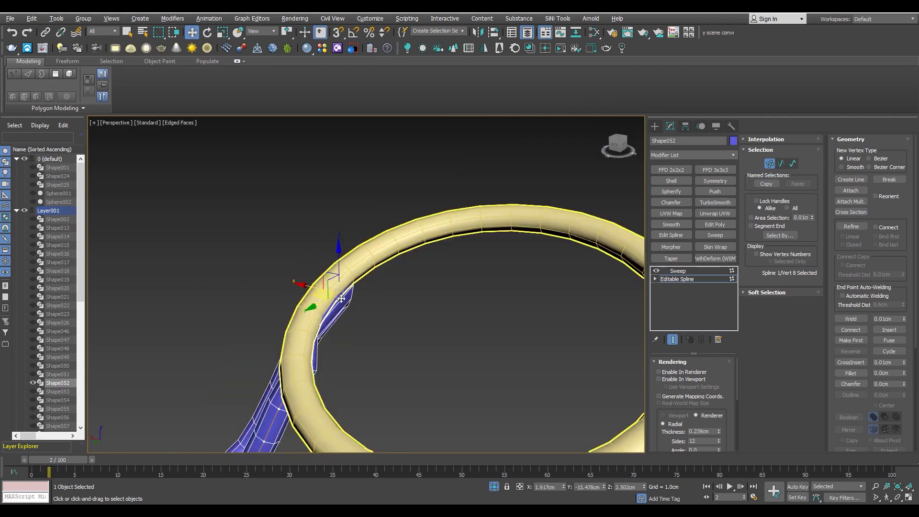
{"action": "middle_click_drag", "start_coordinate": [351, 268], "coordinate": [306, 343], "text": "alt"}
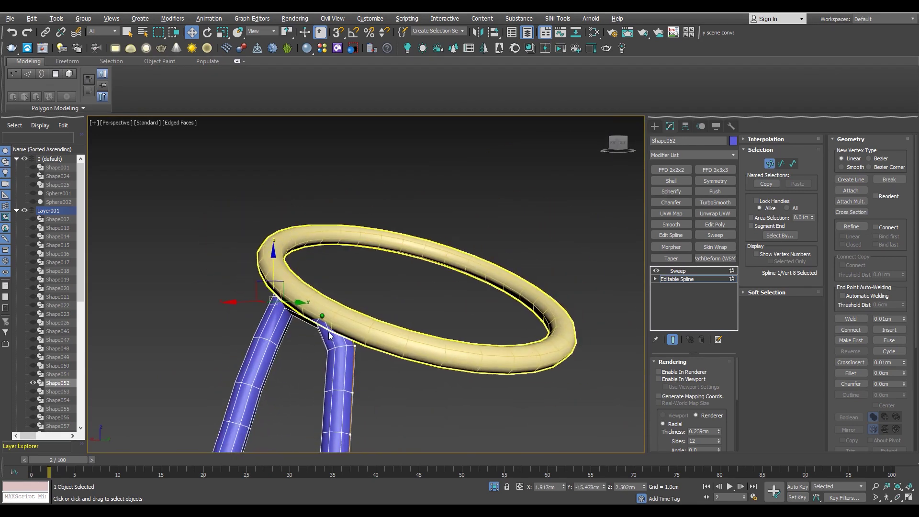
{"action": "key", "text": "F3"}
{"action": "key", "text": "F3"}
{"action": "scroll", "coordinate": [360, 301], "scroll_direction": "up", "scroll_amount": 5}
{"action": "middle_click_drag", "start_coordinate": [359, 300], "coordinate": [324, 304], "text": "alt"}
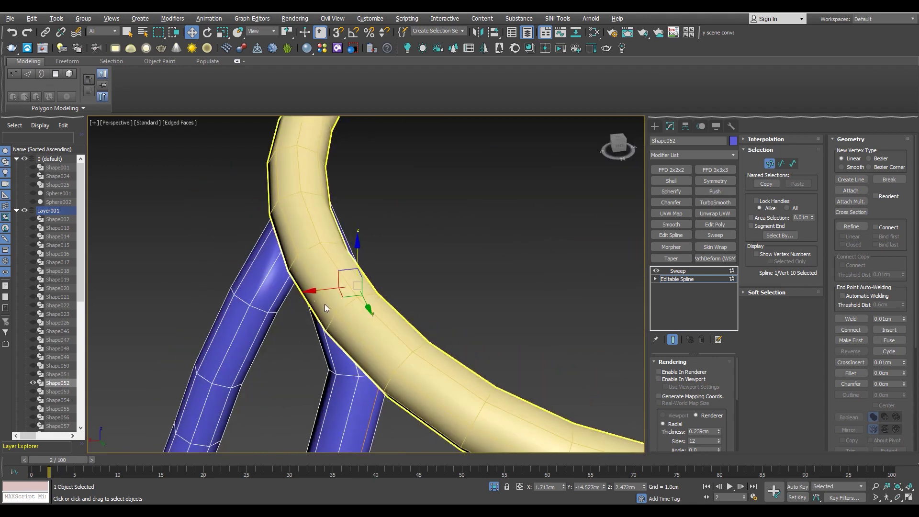
{"action": "left_click_drag", "start_coordinate": [327, 290], "coordinate": [351, 289]}
- Nudge both top vertices up, then check the legs from below and in Side view
{"action": "scroll", "coordinate": [343, 302], "scroll_direction": "down", "scroll_amount": 5}
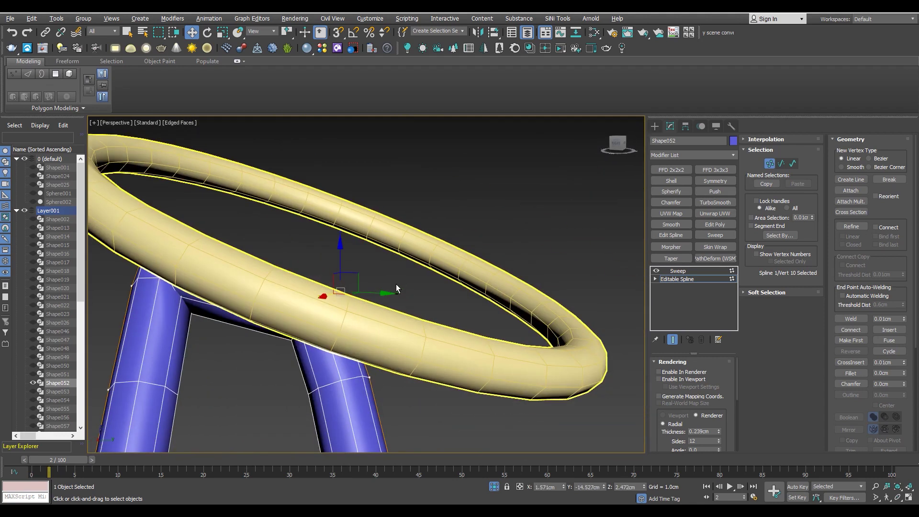
{"action": "middle_click_drag", "start_coordinate": [364, 301], "coordinate": [290, 262], "text": "alt"}
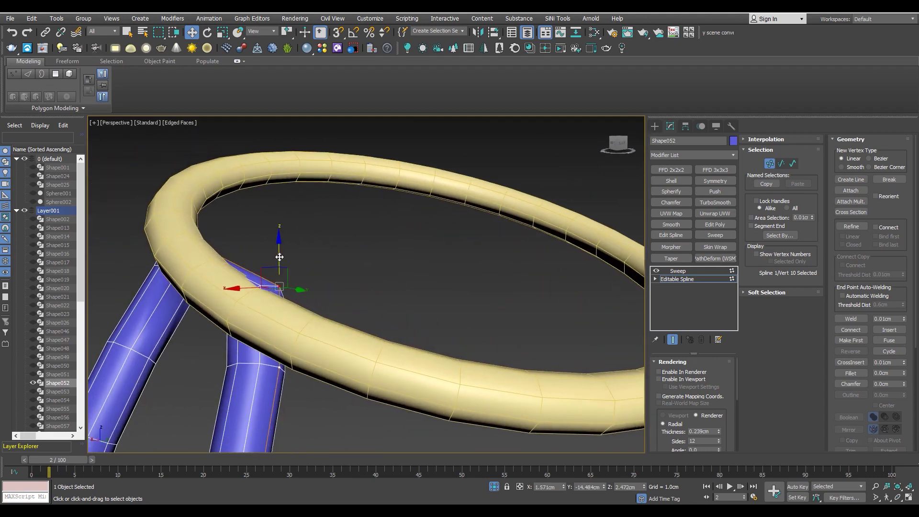
{"action": "scroll", "coordinate": [340, 303], "scroll_direction": "down", "scroll_amount": 4}
{"action": "middle_click_drag", "start_coordinate": [339, 303], "coordinate": [276, 341], "text": "alt"}
{"action": "key", "text": "F3"}
{"action": "mouse_move", "coordinate": [174, 234]}
{"action": "left_mouse_down"}
{"action": "mouse_move", "coordinate": [172, 225]}
{"action": "mouse_move", "coordinate": [200, 214]}
{"action": "left_mouse_up"}
{"action": "key", "text": "F3"}
{"action": "scroll", "coordinate": [198, 234], "scroll_direction": "up", "scroll_amount": 3}
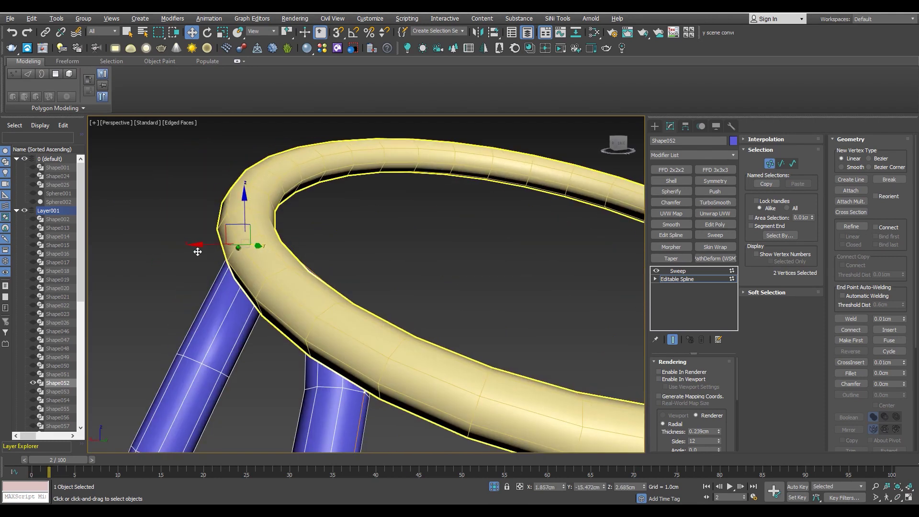
{"action": "scroll", "coordinate": [200, 251], "scroll_direction": "up", "scroll_amount": 3}
{"action": "middle_click_drag", "start_coordinate": [191, 231], "coordinate": [209, 215], "text": "alt"}
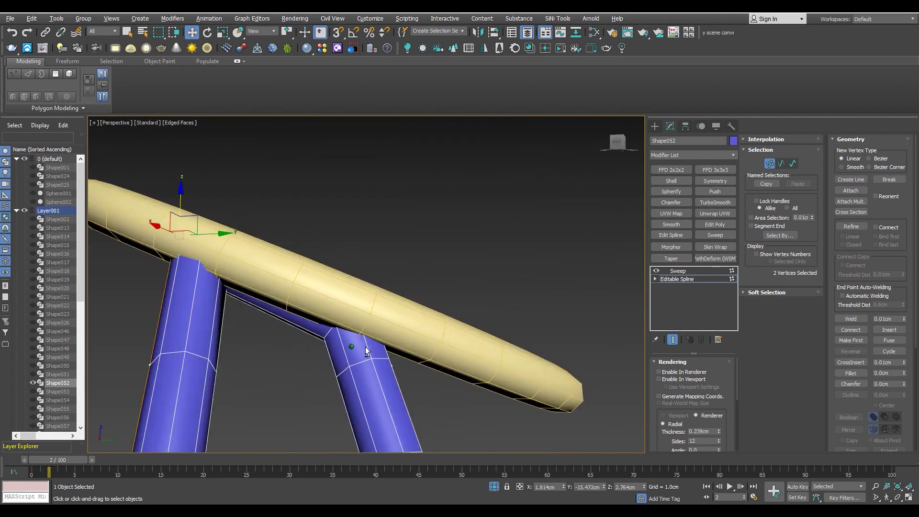
{"action": "key", "text": "alt+w"}
{"action": "key", "text": "alt+w"}
{"action": "key", "text": "F3"}
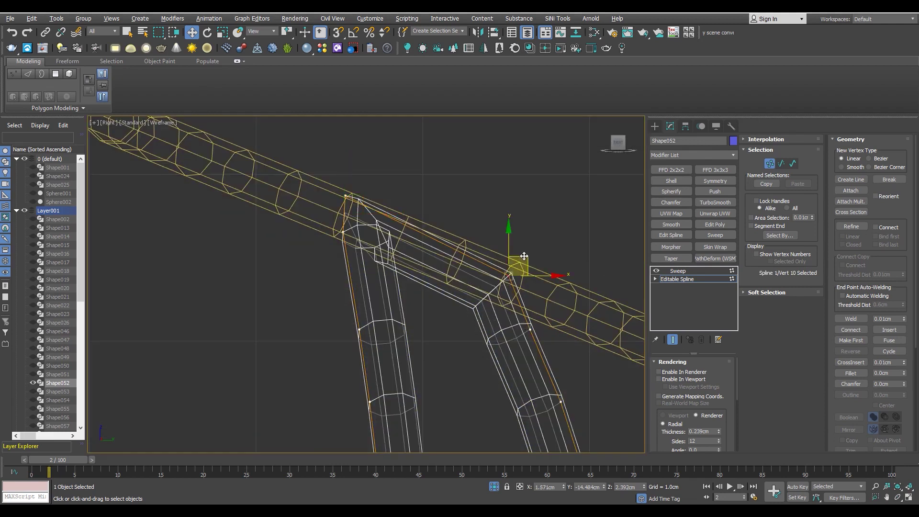
{"action": "key", "text": "F3"}
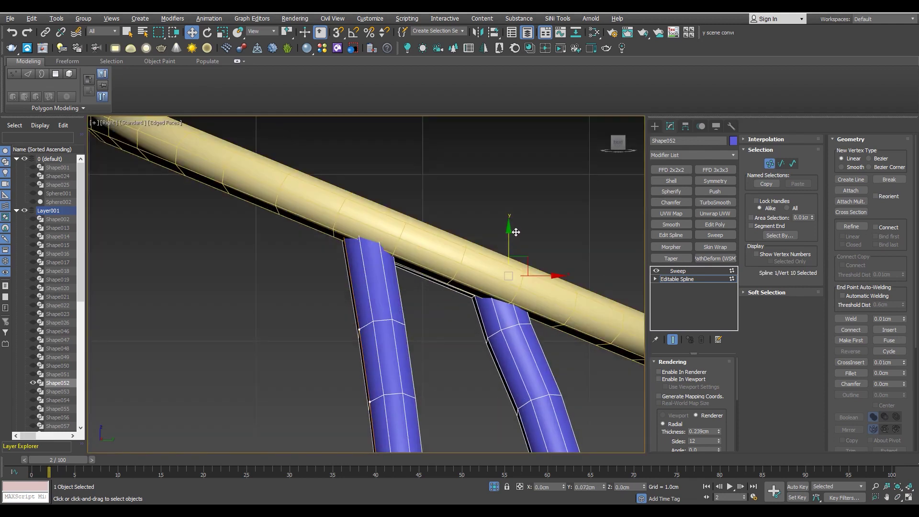
{"action": "key", "text": "alt+w"}
{"action": "key", "text": "alt+w"}
{"action": "middle_click_drag", "start_coordinate": [431, 331], "coordinate": [381, 334], "text": "alt"}
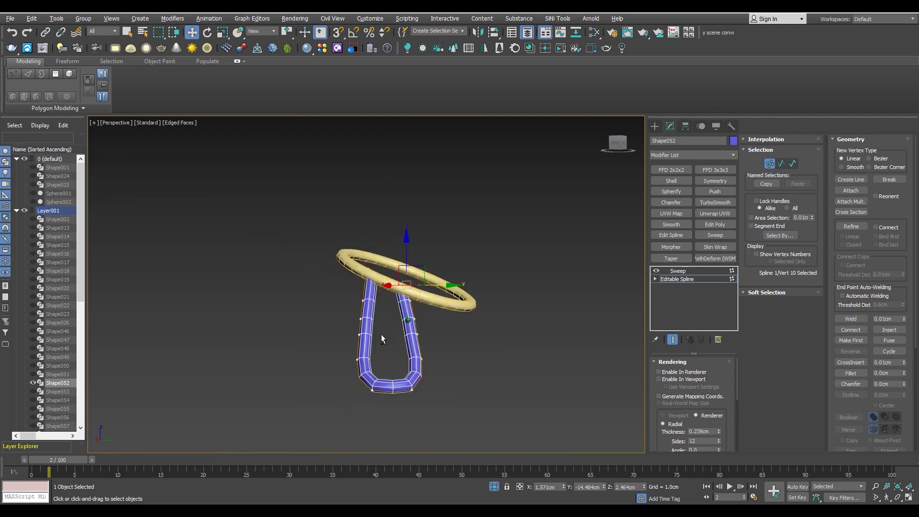
- Isolate the neighbouring loop Shape051 with the central ring, then select the loop alone
{"action": "left_click", "coordinate": [673, 280]}
{"action": "left_click", "coordinate": [495, 486]}
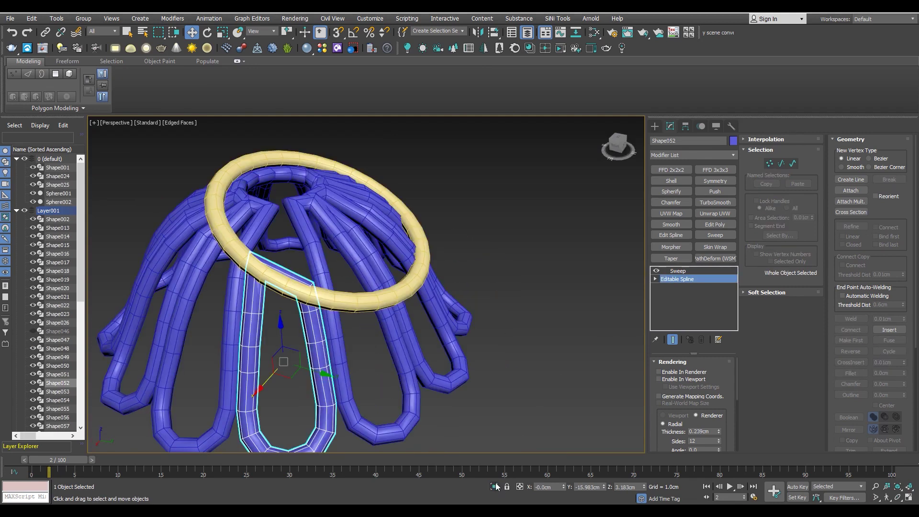
{"action": "middle_click_drag", "start_coordinate": [364, 344], "coordinate": [357, 315], "text": "alt"}
{"action": "left_click", "coordinate": [341, 258], "text": "ctrl"}
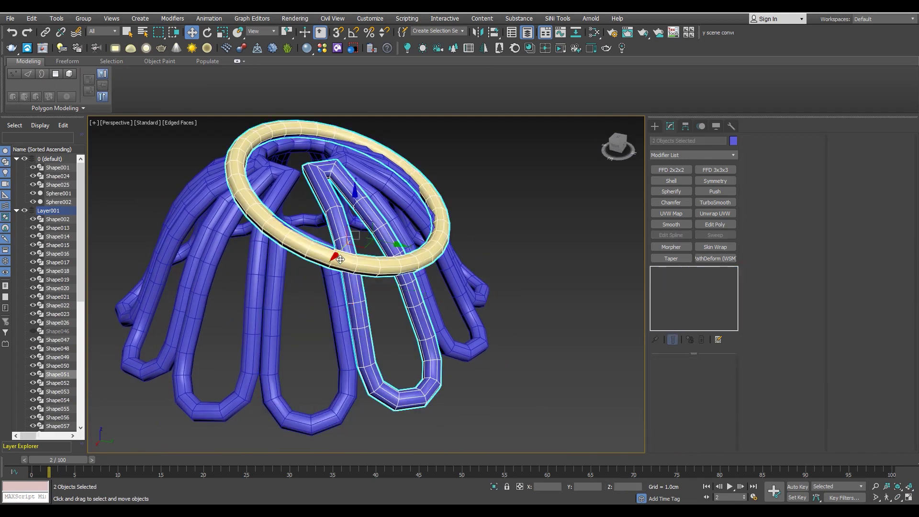
{"action": "key", "text": "alt+q"}
{"action": "scroll", "coordinate": [370, 312], "scroll_direction": "up", "scroll_amount": 5}
{"action": "left_click", "coordinate": [421, 306]}
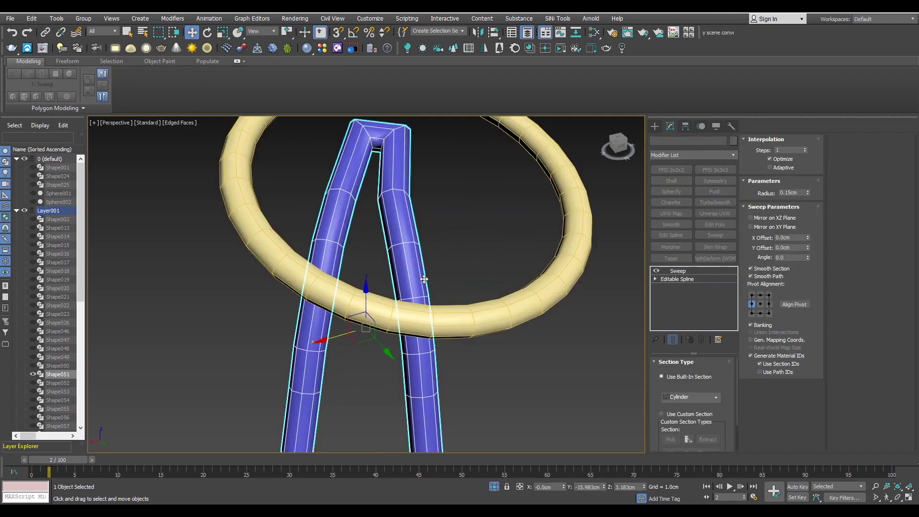
{"action": "scroll", "coordinate": [440, 228], "scroll_direction": "down", "scroll_amount": 2}
{"action": "key", "text": "F3"}
- In Shape051's spline Vertex mode, select the vertex where the leg meets the ring
{"action": "left_click", "coordinate": [677, 280]}
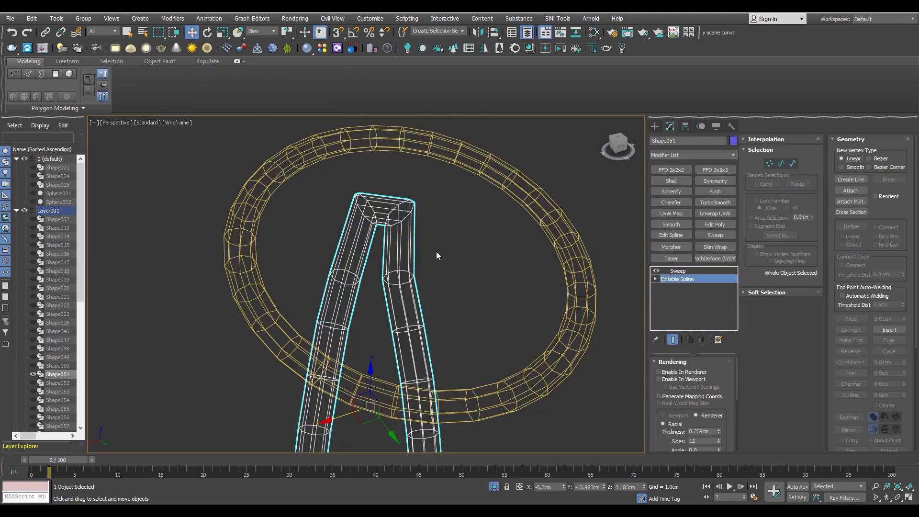
{"action": "key", "text": "1"}
{"action": "key", "text": "F3"}
{"action": "mouse_move", "coordinate": [475, 186]}
{"action": "left_mouse_down"}
{"action": "mouse_move", "coordinate": [281, 318]}
{"action": "mouse_move", "coordinate": [286, 342]}
{"action": "left_mouse_up"}
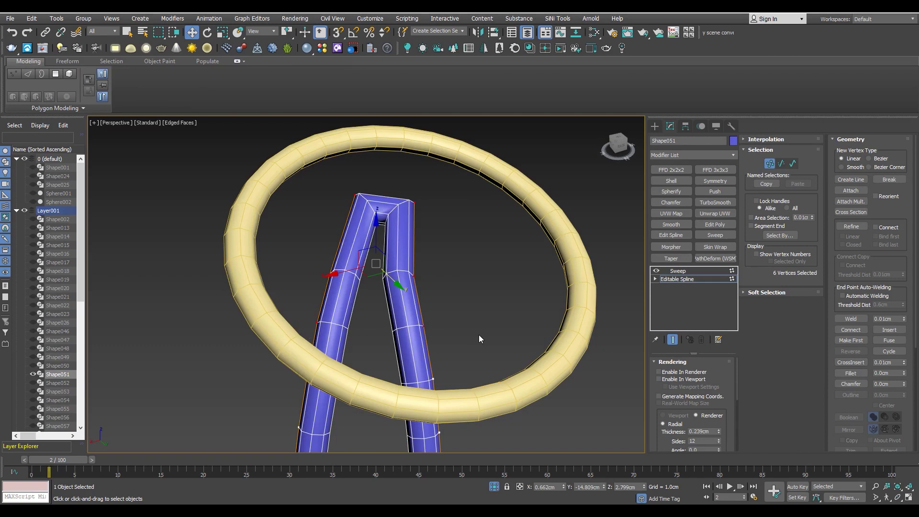
{"action": "key", "text": "F3"}
{"action": "left_click", "coordinate": [479, 335]}
{"action": "key", "text": "F3"}
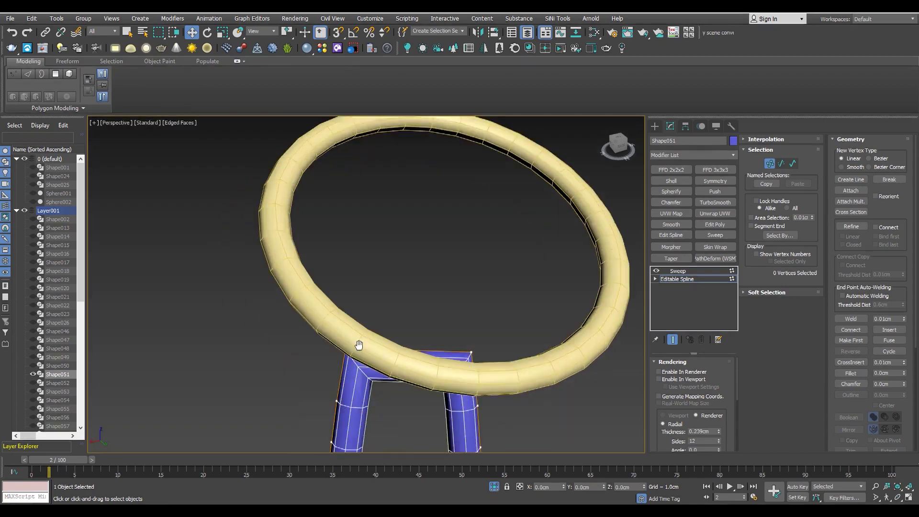
{"action": "middle_click_drag", "start_coordinate": [479, 335], "coordinate": [460, 255], "text": "alt"}
{"action": "left_click_drag", "start_coordinate": [390, 242], "coordinate": [389, 243]}
{"action": "mouse_move", "coordinate": [389, 242]}
{"action": "middle_mouse_down", "text": "alt"}
{"action": "mouse_move", "coordinate": [416, 254]}
{"action": "mouse_move", "coordinate": [412, 211]}
{"action": "middle_mouse_up", "text": "alt"}
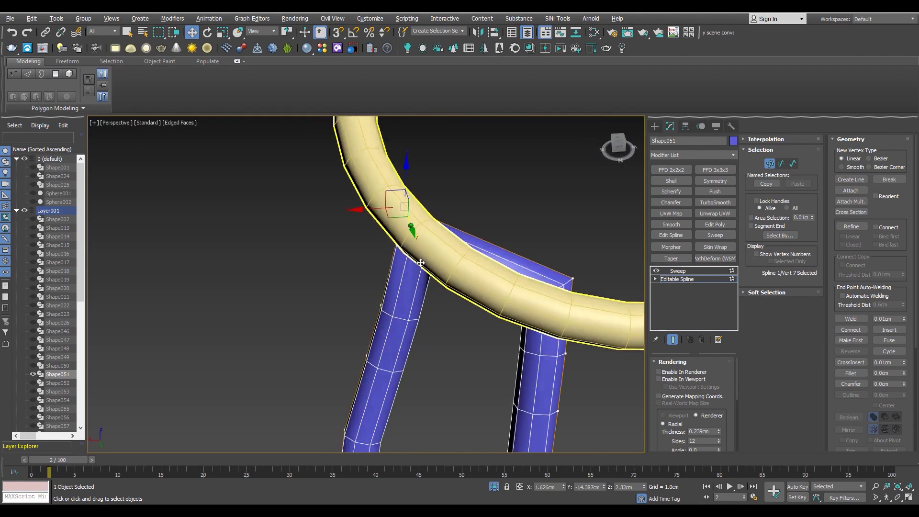
- Pick the other ring-joint vertex in Top view, then inspect the joint in Perspective
{"action": "key", "text": "alt+w"}
{"action": "key", "text": "alt+w"}
{"action": "scroll", "coordinate": [314, 182], "scroll_direction": "up", "scroll_amount": 4}
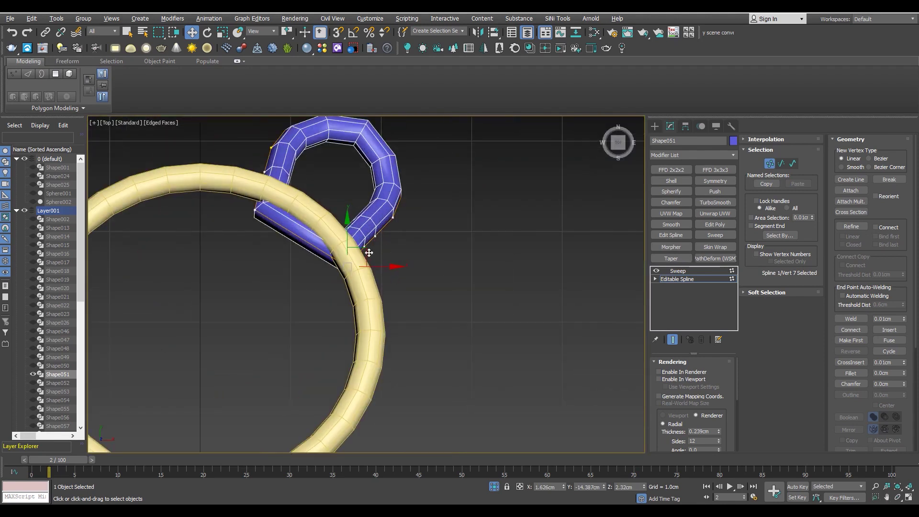
{"action": "key", "text": "F3"}
{"action": "left_click", "coordinate": [254, 210]}
{"action": "key", "text": "F3"}
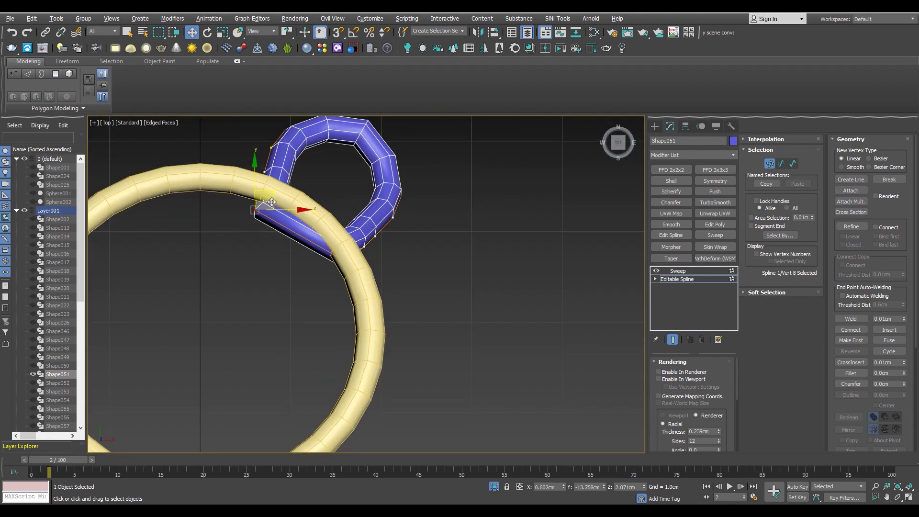
{"action": "key", "text": "alt+w"}
{"action": "key", "text": "alt+w"}
{"action": "mouse_move", "coordinate": [498, 364]}
{"action": "middle_mouse_down", "text": "alt"}
{"action": "mouse_move", "coordinate": [478, 243]}
{"action": "mouse_move", "coordinate": [452, 310]}
{"action": "mouse_move", "coordinate": [565, 334]}
{"action": "mouse_move", "coordinate": [556, 287]}
{"action": "mouse_move", "coordinate": [551, 316]}
{"action": "mouse_move", "coordinate": [486, 335]}
{"action": "mouse_move", "coordinate": [544, 375]}
{"action": "middle_mouse_up", "text": "alt"}
{"action": "scroll", "coordinate": [559, 309], "scroll_direction": "down", "scroll_amount": 3}
- Show all hidden loops again and return Shape051 to its whole-object level
{"action": "left_click", "coordinate": [495, 486]}
{"action": "mouse_move", "coordinate": [427, 302]}
{"action": "middle_mouse_down", "text": "alt"}
{"action": "mouse_move", "coordinate": [354, 294]}
{"action": "mouse_move", "coordinate": [534, 276]}
{"action": "mouse_move", "coordinate": [417, 307]}
{"action": "mouse_move", "coordinate": [526, 296]}
{"action": "mouse_move", "coordinate": [530, 221]}
{"action": "middle_mouse_up", "text": "alt"}
{"action": "scroll", "coordinate": [354, 295], "scroll_direction": "up", "scroll_amount": 8}
{"action": "scroll", "coordinate": [416, 307], "scroll_direction": "down", "scroll_amount": 5}
{"action": "scroll", "coordinate": [417, 307], "scroll_direction": "up", "scroll_amount": 5}
{"action": "left_click", "coordinate": [683, 284]}
- Select all the skirt loops around the ring and frame both sculptures in view
{"action": "left_click", "coordinate": [488, 313]}
{"action": "scroll", "coordinate": [487, 313], "scroll_direction": "down", "scroll_amount": 4}
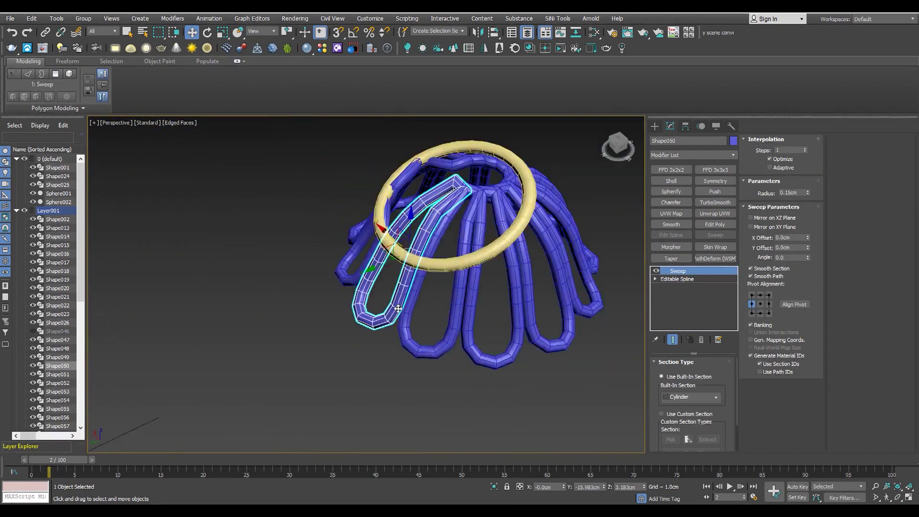
{"action": "scroll", "coordinate": [529, 221], "scroll_direction": "down", "scroll_amount": 3}
{"action": "left_click_drag", "start_coordinate": [527, 217], "coordinate": [380, 346]}
{"action": "mouse_move", "coordinate": [380, 346]}
{"action": "middle_mouse_down", "text": "alt"}
{"action": "mouse_move", "coordinate": [401, 261]}
{"action": "mouse_move", "coordinate": [479, 287]}
{"action": "middle_mouse_up", "text": "alt"}
{"action": "middle_click_drag", "start_coordinate": [599, 326], "coordinate": [409, 327]}
{"action": "scroll", "coordinate": [409, 326], "scroll_direction": "up", "scroll_amount": 3}
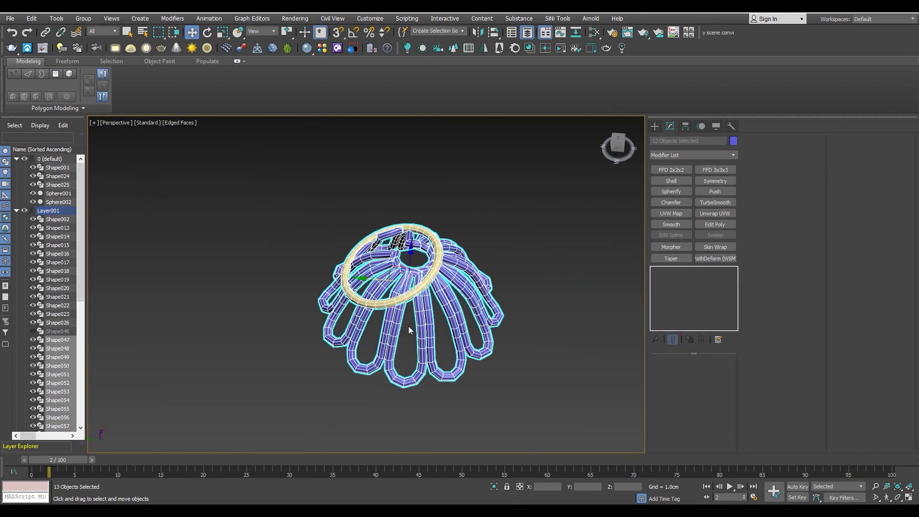
{"action": "middle_click_drag", "start_coordinate": [502, 382], "coordinate": [40, 327]}
{"action": "scroll", "coordinate": [238, 349], "scroll_direction": "down", "scroll_amount": 3}
{"action": "middle_click_drag", "start_coordinate": [239, 348], "coordinate": [477, 318]}
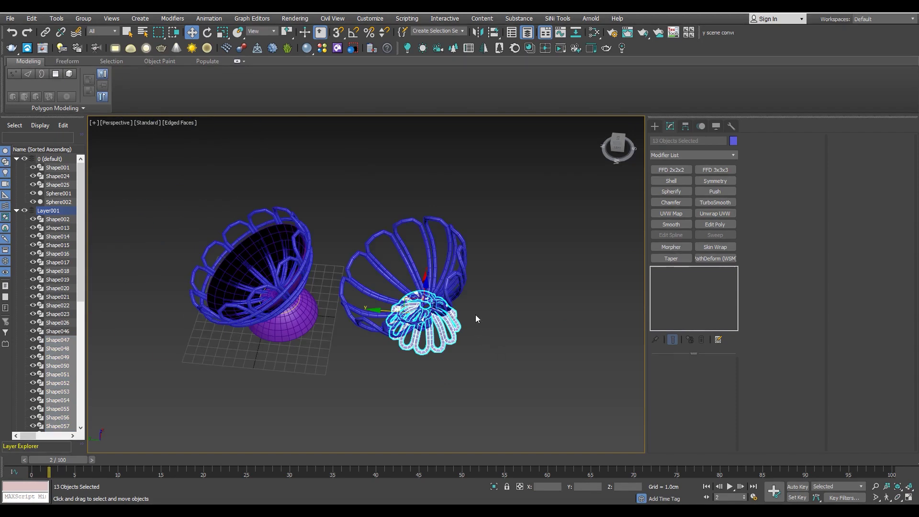
- Move the lampshade away from the bowl and select all 14 of its shapes
{"action": "left_click_drag", "start_coordinate": [326, 382], "coordinate": [336, 381]}
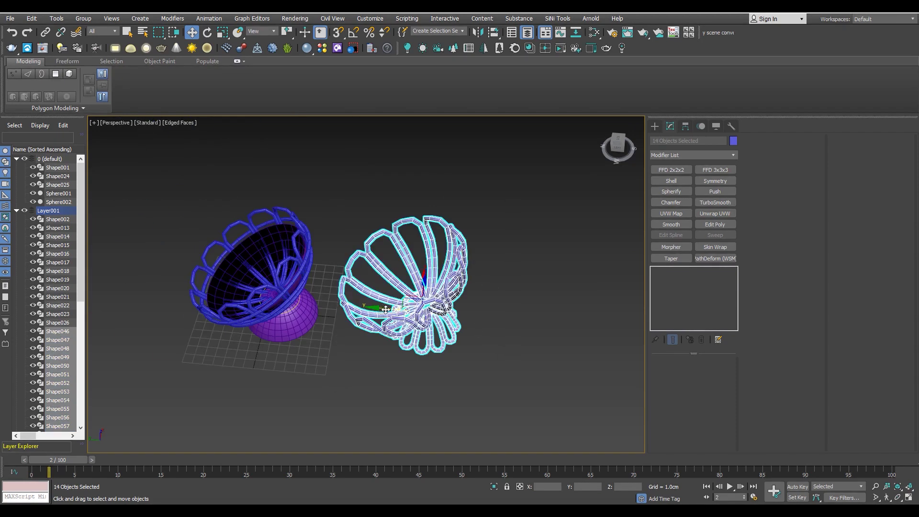
{"action": "left_click_drag", "start_coordinate": [381, 316], "coordinate": [637, 329]}
{"action": "key", "text": "z"}
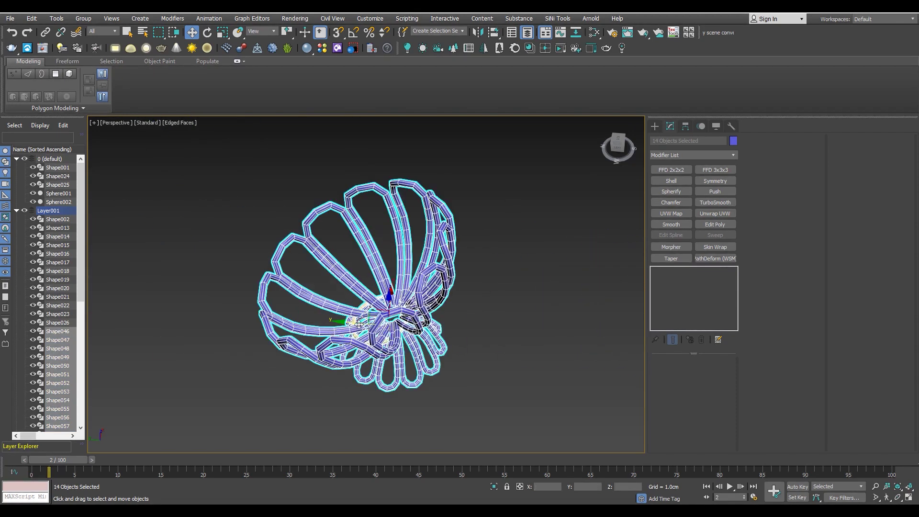
{"action": "left_click_drag", "start_coordinate": [358, 324], "coordinate": [372, 329], "text": "alt"}
{"action": "key", "text": "ctrl+z"}
{"action": "middle_click_drag", "start_coordinate": [362, 329], "coordinate": [515, 378], "text": "alt"}
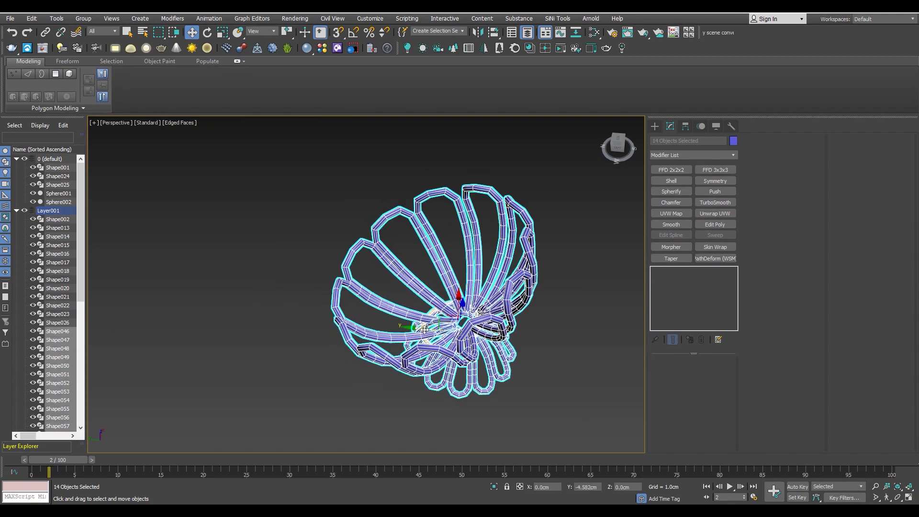
{"action": "left_click", "coordinate": [514, 379]}
{"action": "left_click_drag", "start_coordinate": [561, 165], "coordinate": [267, 444]}
{"action": "middle_click_drag", "start_coordinate": [267, 444], "coordinate": [375, 433], "text": "alt"}
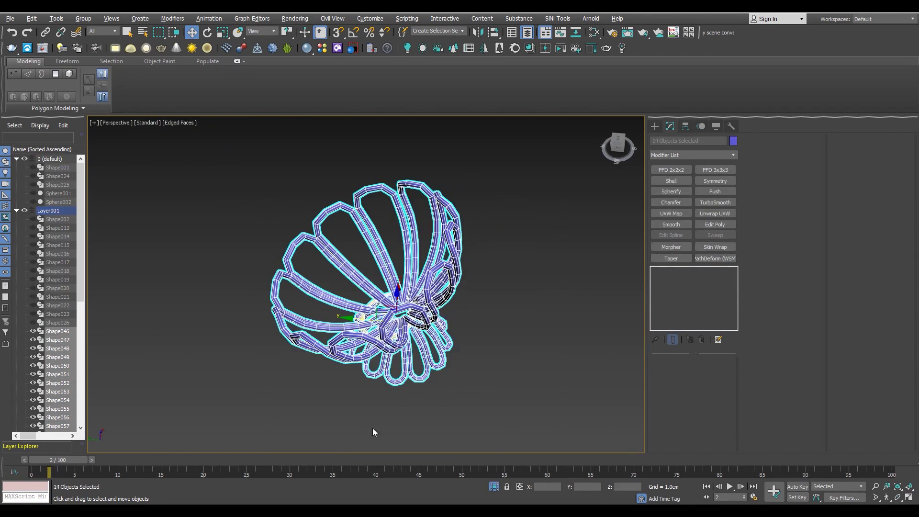
{"action": "key", "text": "alt+q"}
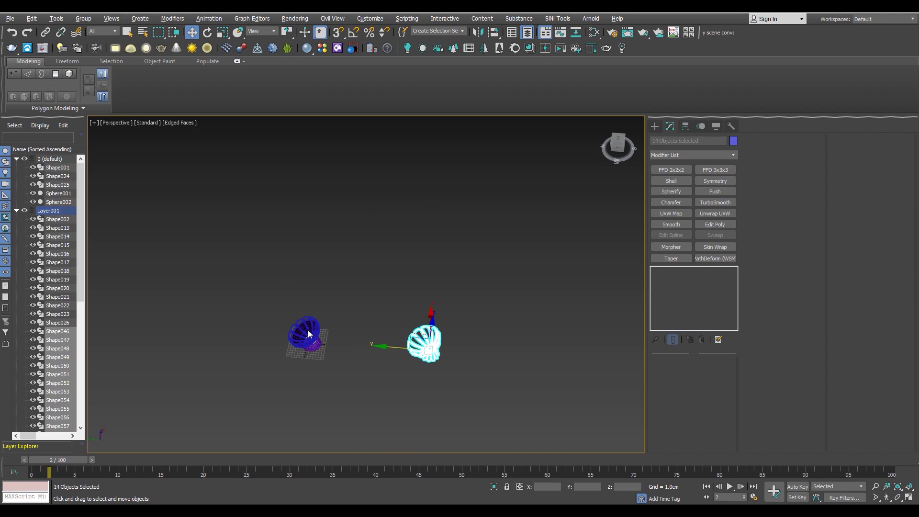
- Put the 14 lampshade shapes on new Layer003 and collapse Layer002 and Layer001
{"action": "left_click", "coordinate": [41, 150]}
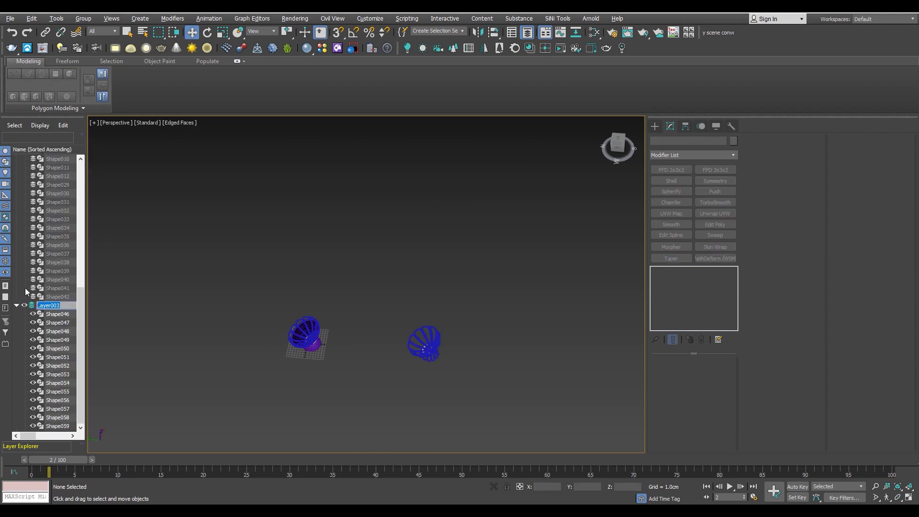
{"action": "scroll", "coordinate": [17, 302], "scroll_direction": "up", "scroll_amount": 8}
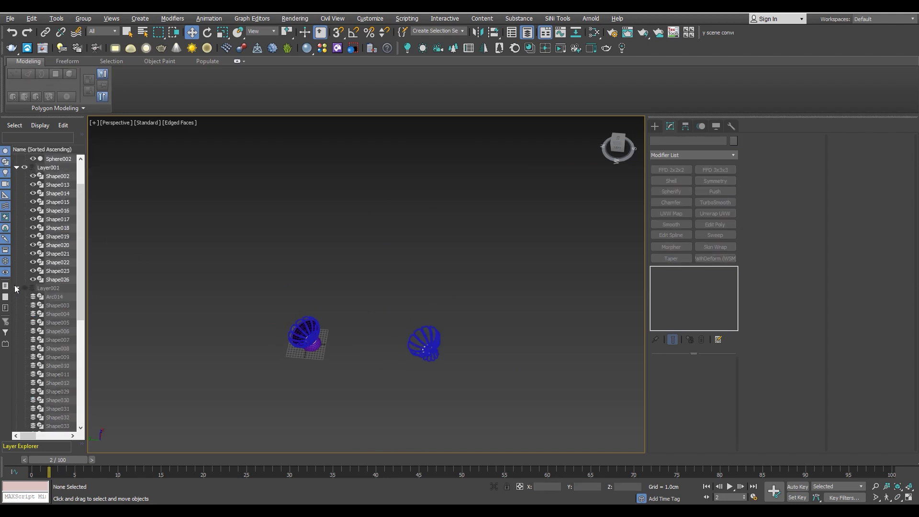
{"action": "left_click", "coordinate": [16, 289]}
{"action": "left_click", "coordinate": [17, 212]}
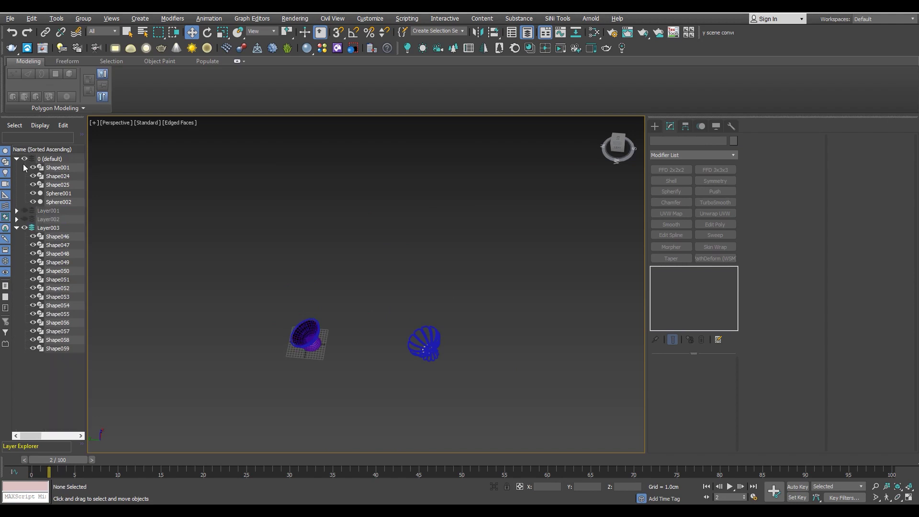
- Hide Shape046 with its Layer Explorer eye icon, leaving the skirt loops and ring
{"action": "scroll", "coordinate": [408, 345], "scroll_direction": "up", "scroll_amount": 4}
{"action": "scroll", "coordinate": [408, 345], "scroll_direction": "up", "scroll_amount": 3}
{"action": "left_click", "coordinate": [421, 311]}
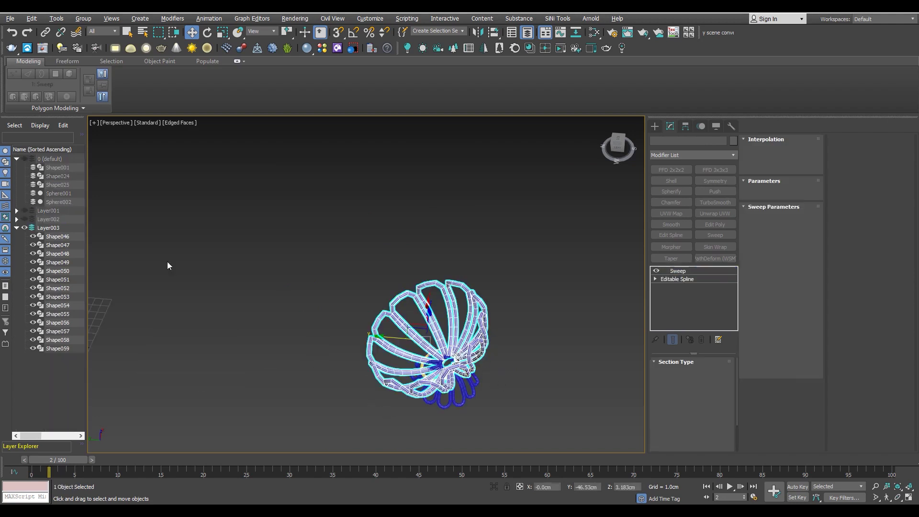
{"action": "left_click", "coordinate": [33, 237]}
{"action": "scroll", "coordinate": [438, 420], "scroll_direction": "up", "scroll_amount": 5}
{"action": "mouse_move", "coordinate": [438, 420]}
{"action": "middle_mouse_down", "text": "alt"}
{"action": "mouse_move", "coordinate": [346, 364]}
{"action": "mouse_move", "coordinate": [357, 355]}
{"action": "middle_mouse_up", "text": "alt"}
- Isolate Shape050 with the gold ring and edit its spline in Vertex mode
{"action": "left_click", "coordinate": [365, 369]}
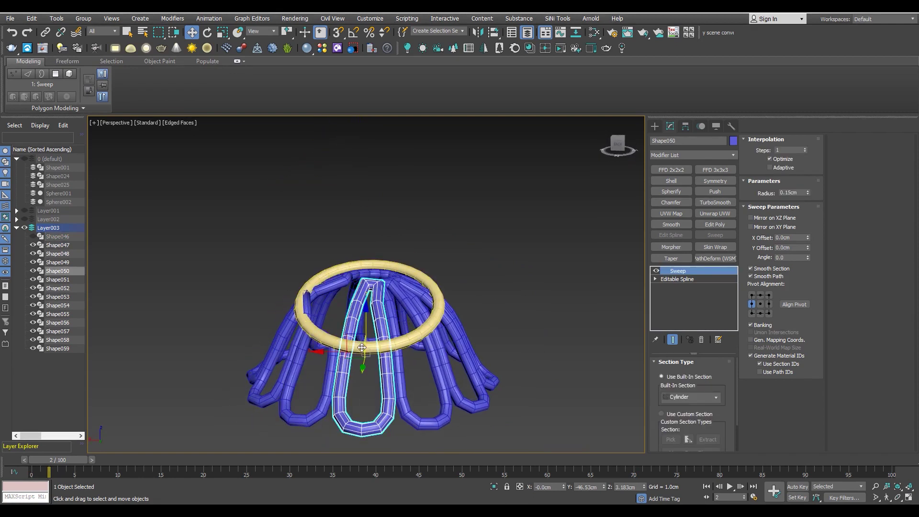
{"action": "left_click", "coordinate": [362, 348], "text": "ctrl"}
{"action": "key", "text": "alt+q"}
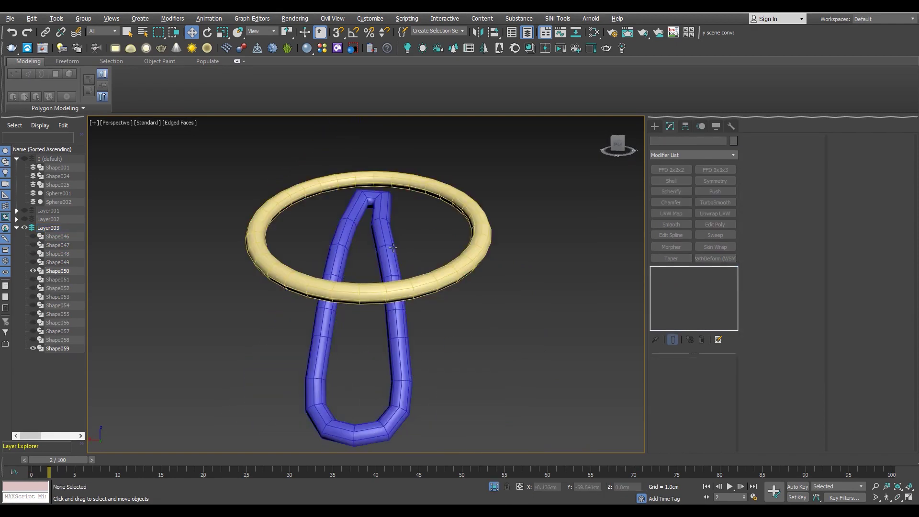
{"action": "left_click", "coordinate": [413, 297]}
{"action": "left_click", "coordinate": [683, 280]}
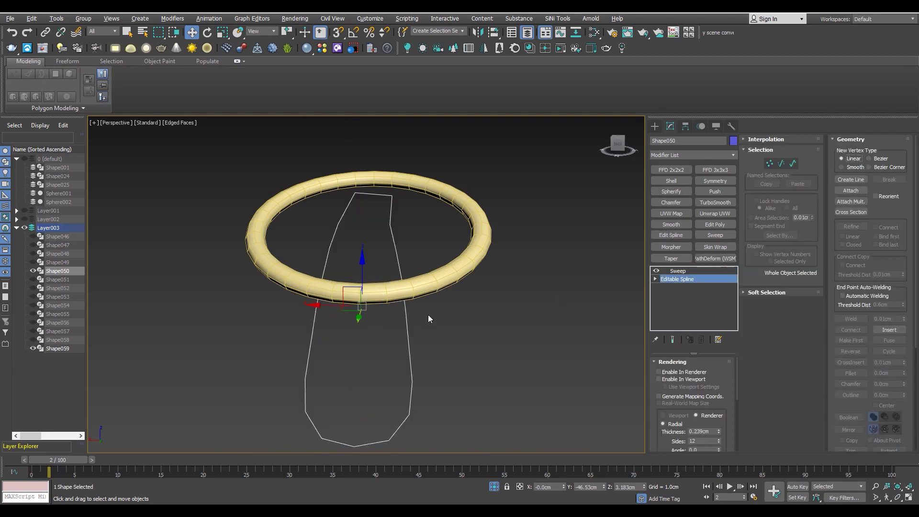
{"action": "key", "text": "1"}
- Delete Shape050's top vertices above the ring and select the new top vertex
{"action": "key", "text": "F3"}
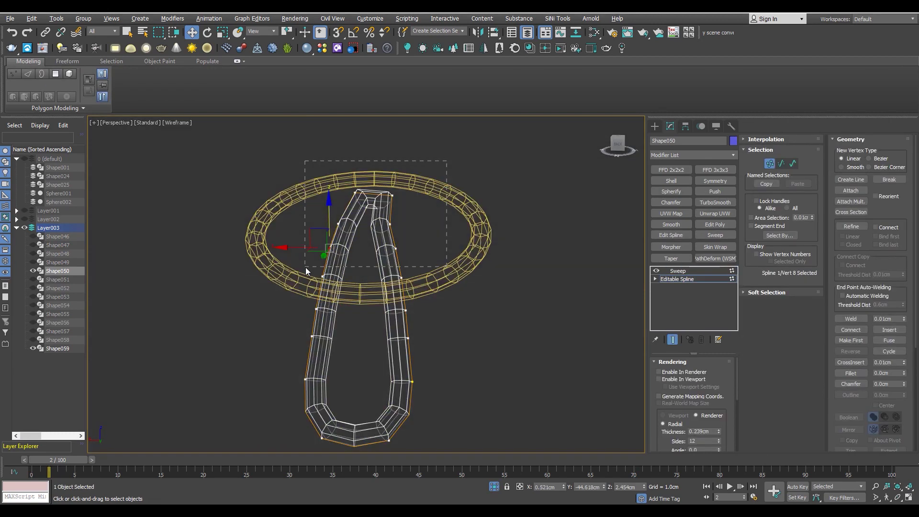
{"action": "key", "text": "Delete"}
{"action": "key", "text": "F3"}
{"action": "scroll", "coordinate": [323, 287], "scroll_direction": "up", "scroll_amount": 3}
{"action": "middle_click_drag", "start_coordinate": [389, 274], "coordinate": [406, 243], "text": "alt"}
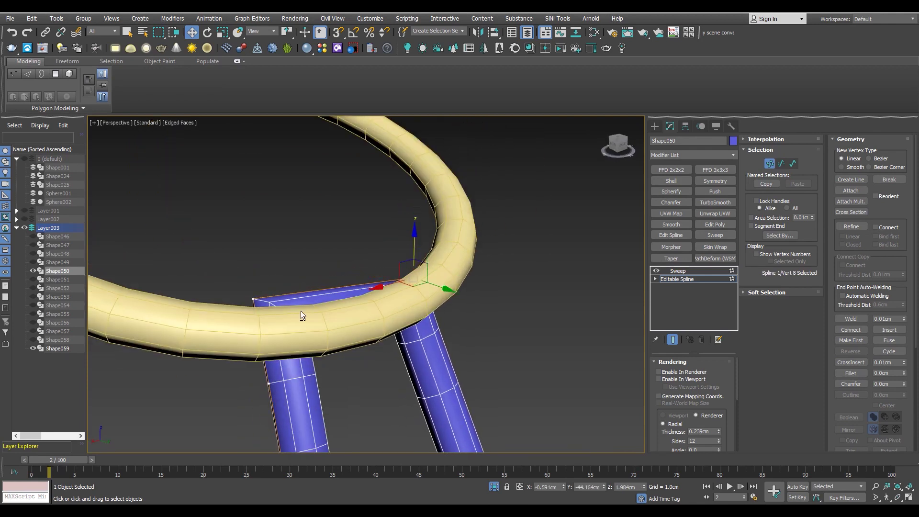
{"action": "key", "text": "F3"}
{"action": "left_click_drag", "start_coordinate": [328, 267], "coordinate": [254, 318]}
{"action": "key", "text": "F3"}
{"action": "middle_click_drag", "start_coordinate": [288, 307], "coordinate": [338, 323], "text": "alt"}
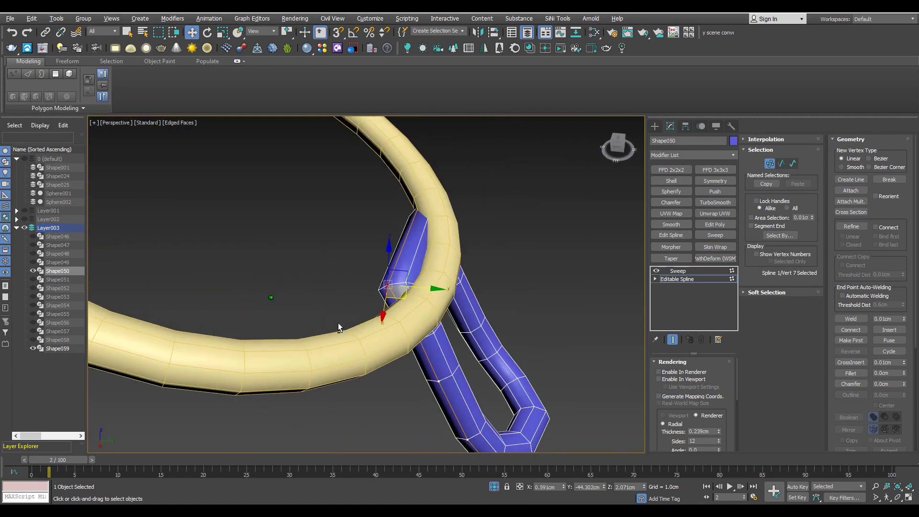
- Move that top vertex down under the ring, nudging it in Y from Top view
{"action": "middle_click_drag", "start_coordinate": [429, 289], "coordinate": [433, 262], "text": "alt"}
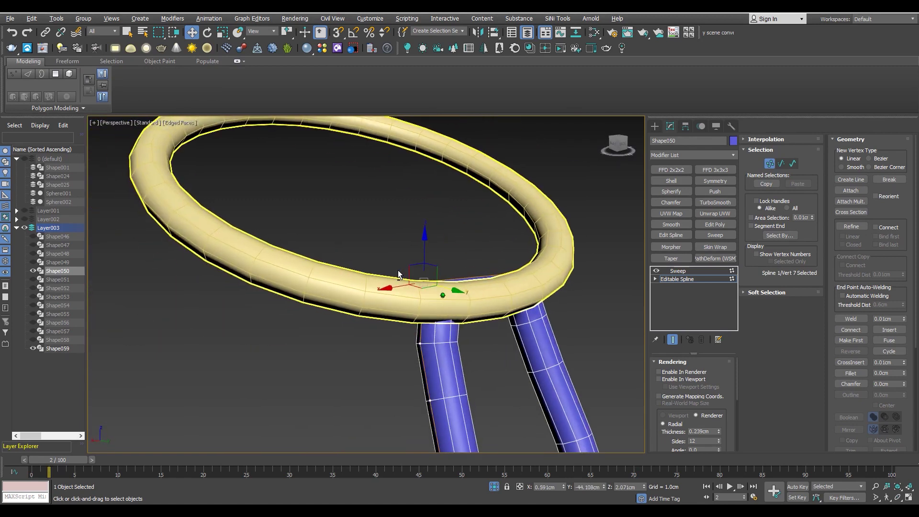
{"action": "left_click_drag", "start_coordinate": [408, 243], "coordinate": [413, 249]}
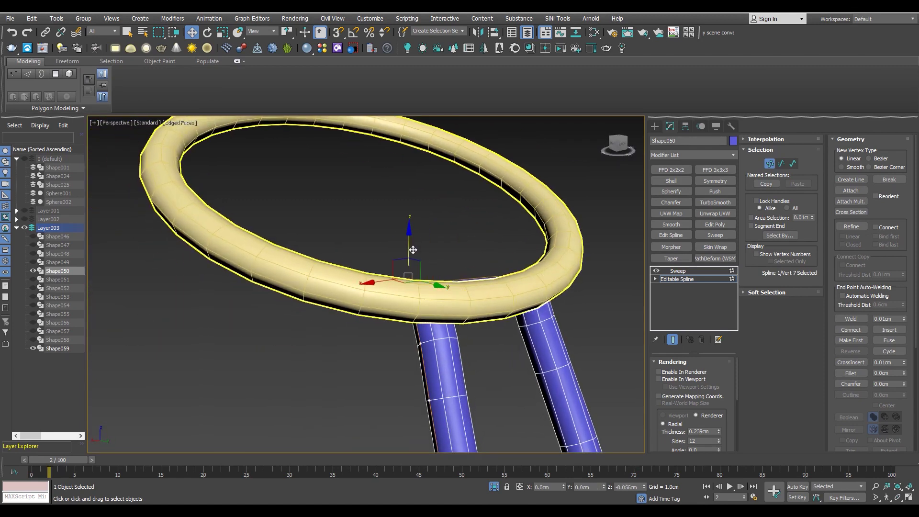
{"action": "scroll", "coordinate": [502, 303], "scroll_direction": "down", "scroll_amount": 3}
{"action": "mouse_move", "coordinate": [473, 271]}
{"action": "middle_mouse_down", "text": "alt"}
{"action": "mouse_move", "coordinate": [369, 259]}
{"action": "mouse_move", "coordinate": [512, 245]}
{"action": "middle_mouse_up", "text": "alt"}
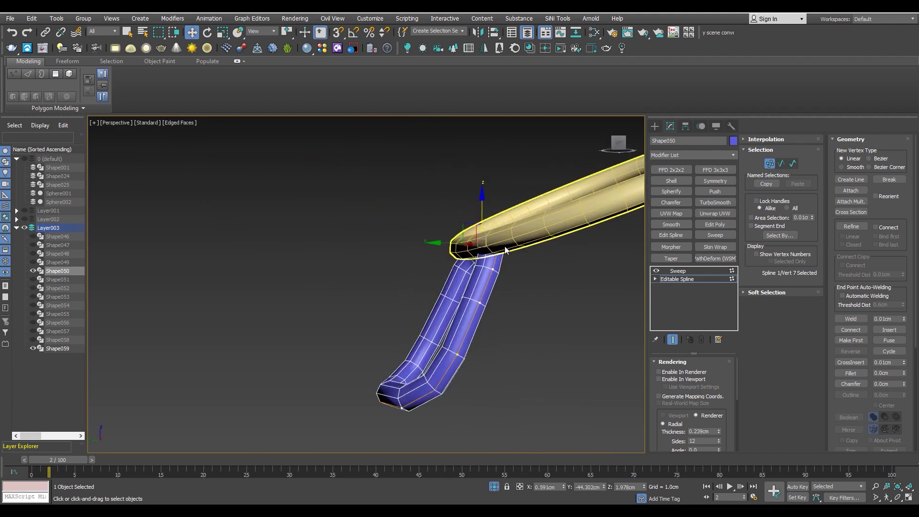
{"action": "key", "text": "alt+w"}
{"action": "key", "text": "alt+w"}
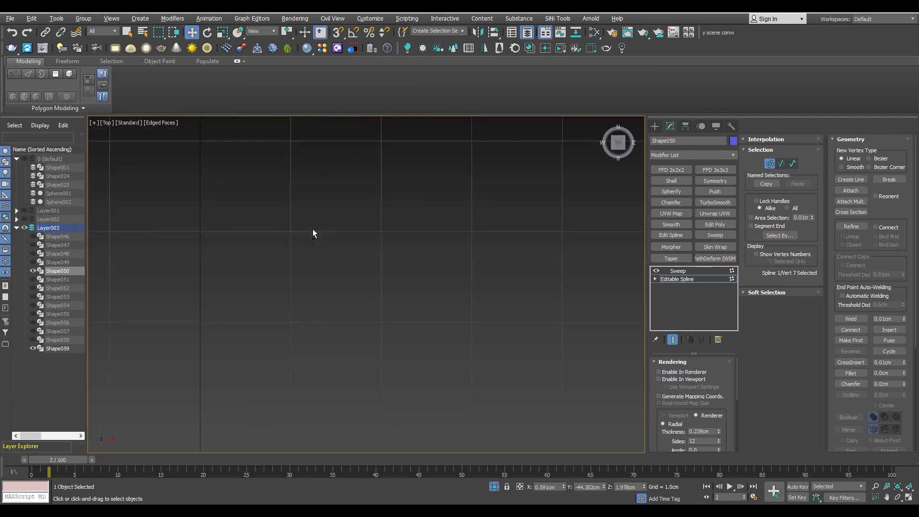
{"action": "key", "text": "F3"}
{"action": "key", "text": "F3"}
{"action": "left_click_drag", "start_coordinate": [467, 370], "coordinate": [467, 368]}
{"action": "key", "text": "p"}
{"action": "mouse_move", "coordinate": [521, 397]}
{"action": "middle_mouse_down", "text": "alt"}
{"action": "mouse_move", "coordinate": [494, 332]}
{"action": "mouse_move", "coordinate": [516, 323]}
{"action": "mouse_move", "coordinate": [498, 302]}
{"action": "mouse_move", "coordinate": [507, 300]}
{"action": "middle_mouse_up", "text": "alt"}
{"action": "left_click", "coordinate": [679, 280]}
- Show all skirt loops again and edit Shape049's spline in Vertex mode
{"action": "left_click", "coordinate": [494, 487]}
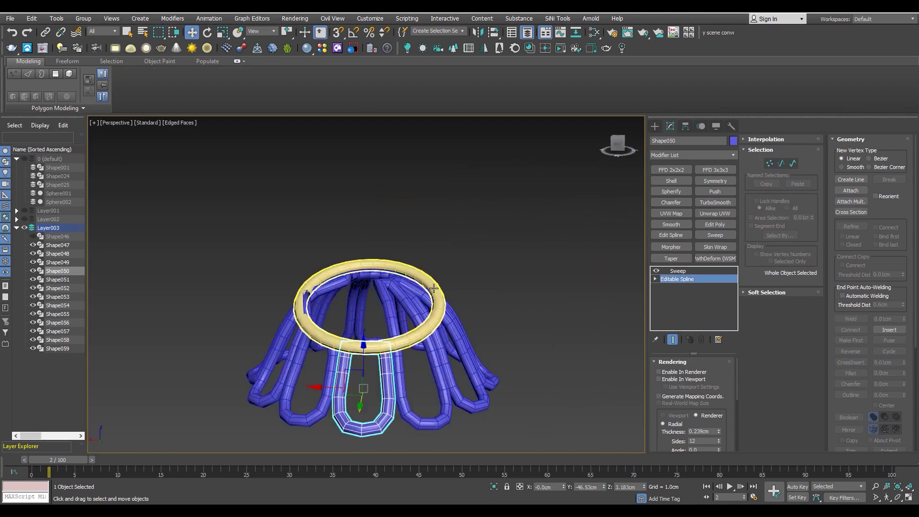
{"action": "scroll", "coordinate": [455, 348], "scroll_direction": "up", "scroll_amount": 5}
{"action": "left_click", "coordinate": [403, 342]}
{"action": "left_click", "coordinate": [685, 280]}
{"action": "key", "text": "1"}
{"action": "mouse_move", "coordinate": [402, 265]}
{"action": "middle_mouse_down", "text": "alt"}
{"action": "mouse_move", "coordinate": [413, 260]}
{"action": "mouse_move", "coordinate": [426, 143]}
{"action": "middle_mouse_up", "text": "alt"}
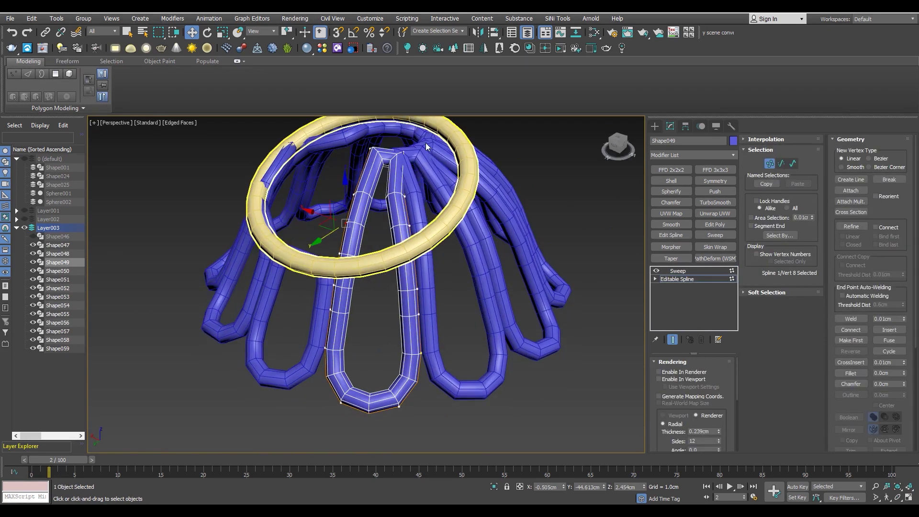
{"action": "key", "text": "F3"}
{"action": "key", "text": "F3"}
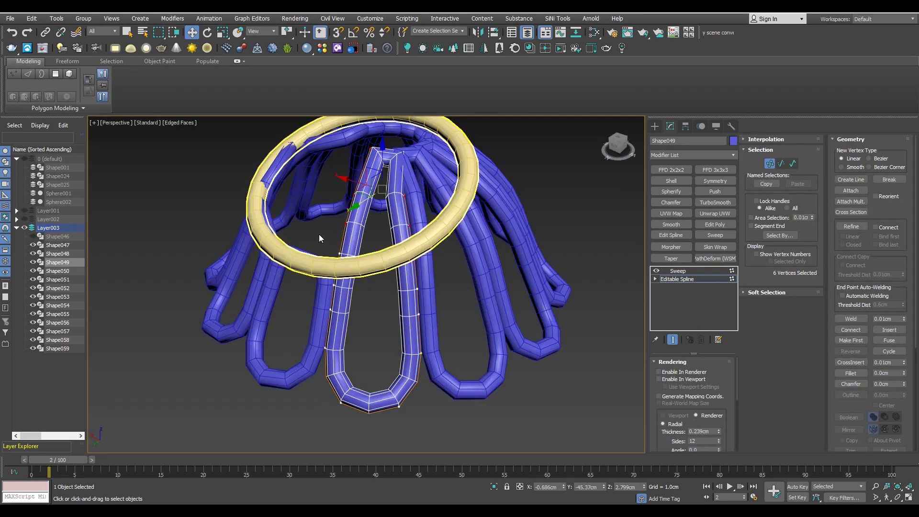
{"action": "left_click", "coordinate": [389, 267]}
{"action": "scroll", "coordinate": [397, 266], "scroll_direction": "up", "scroll_amount": 5}
- Undo an accidental upward move and select Shape049's single top vertex
{"action": "key", "text": "F3"}
{"action": "key", "text": "ctrl+z"}
{"action": "key", "text": "F3"}
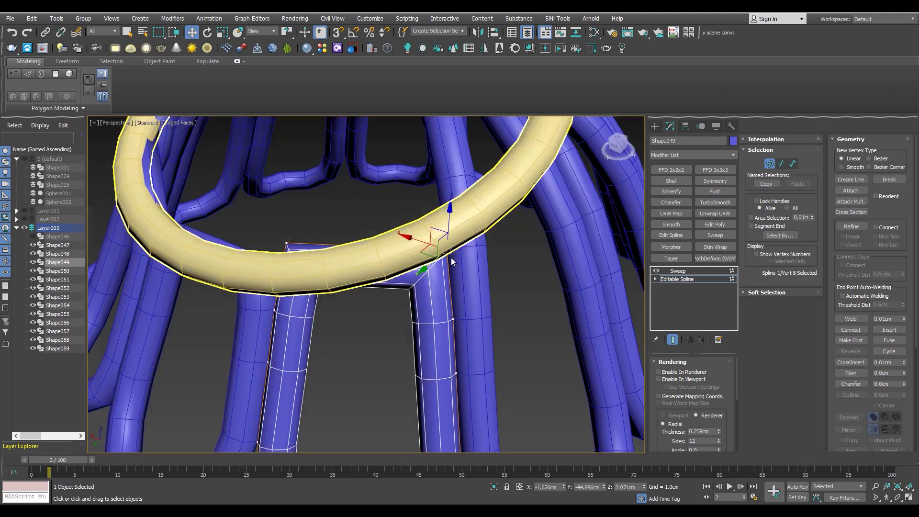
{"action": "left_click_drag", "start_coordinate": [451, 257], "coordinate": [450, 246]}
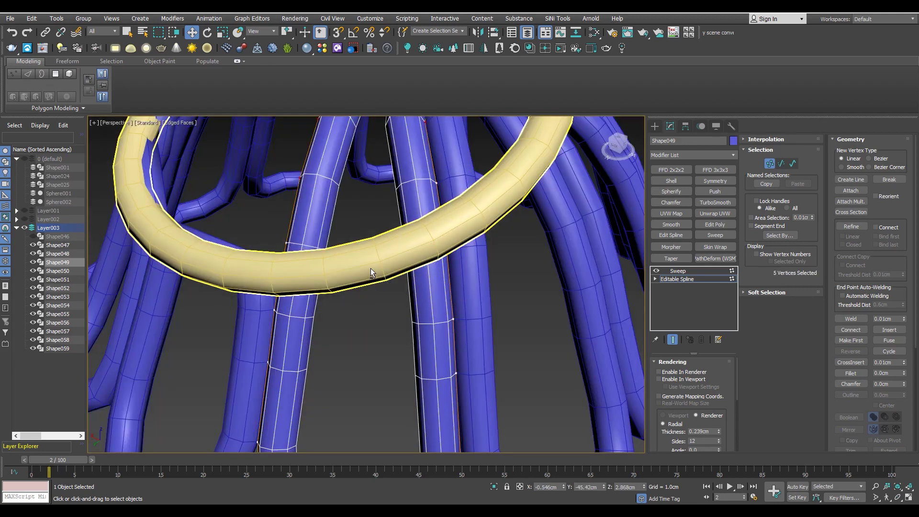
{"action": "key", "text": "ctrl+z"}
{"action": "key", "text": "F3"}
{"action": "left_click", "coordinate": [435, 184]}
{"action": "key", "text": "F3"}
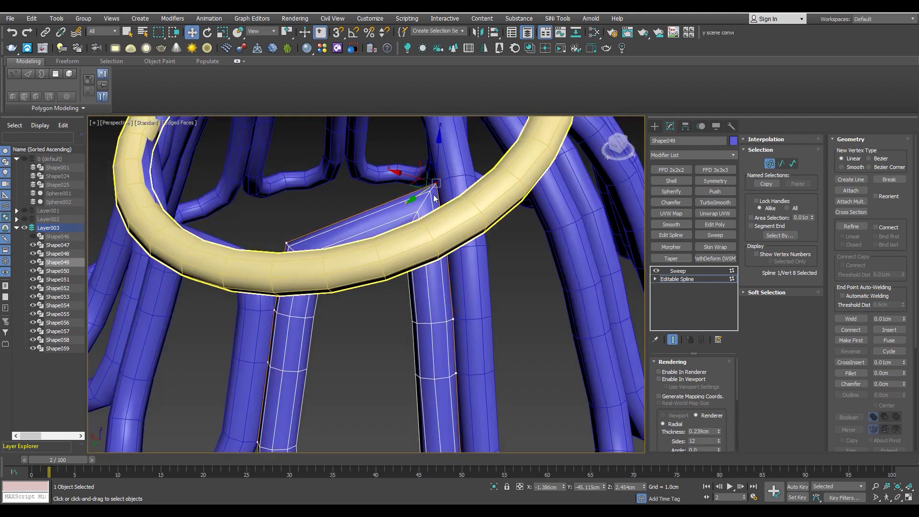
- Cancel a trial move in Top view and reselect the loop's top end vertex
{"action": "key", "text": "alt+w"}
{"action": "key", "text": "alt+w"}
{"action": "scroll", "coordinate": [240, 292], "scroll_direction": "down", "scroll_amount": 3}
{"action": "scroll", "coordinate": [347, 289], "scroll_direction": "up", "scroll_amount": 5}
{"action": "mouse_move", "coordinate": [331, 282]}
{"action": "left_mouse_down"}
{"action": "mouse_move", "coordinate": [416, 190]}
{"action": "mouse_move", "coordinate": [412, 176]}
{"action": "left_mouse_up"}
{"action": "right_click", "coordinate": [416, 190]}
{"action": "left_click_drag", "start_coordinate": [320, 291], "coordinate": [322, 259]}
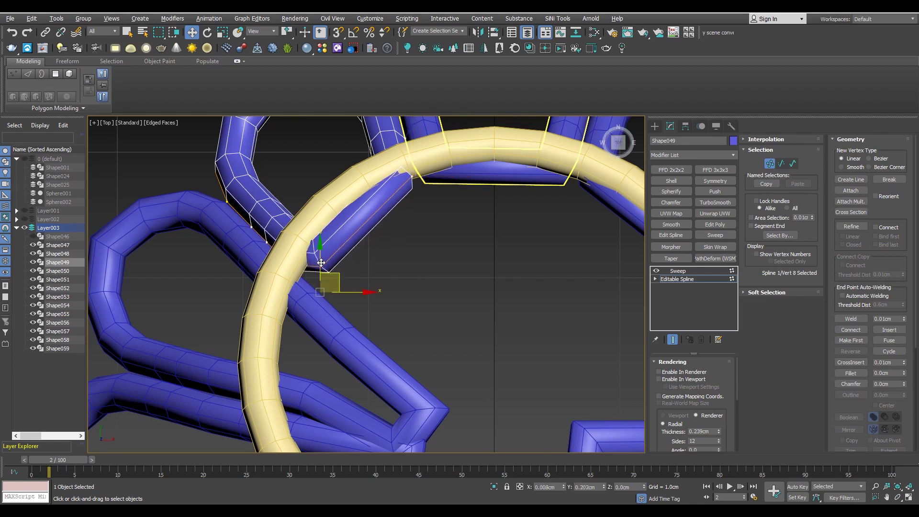
{"action": "key", "text": "p"}
- Lower Shape049's top vertex beneath the gold ring in Perspective view
{"action": "left_click_drag", "start_coordinate": [418, 168], "coordinate": [431, 199]}
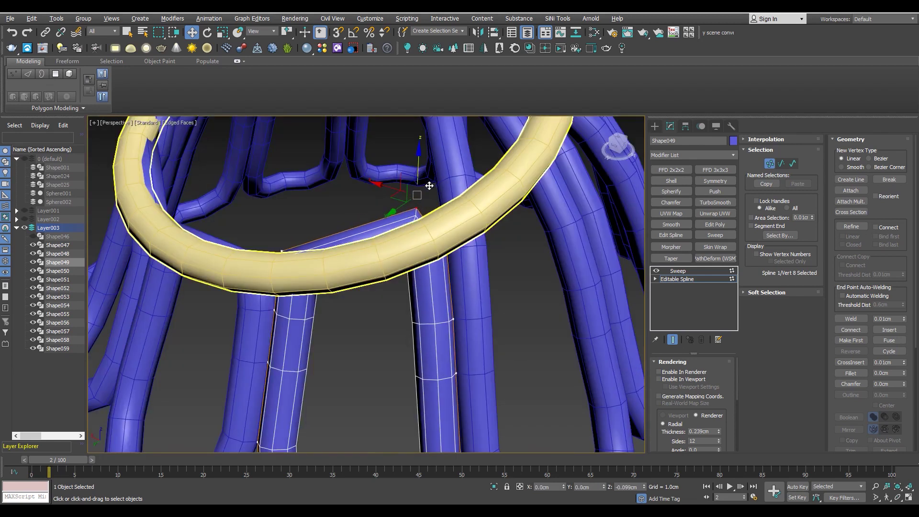
{"action": "mouse_move", "coordinate": [431, 199]}
{"action": "middle_mouse_down", "text": "alt"}
{"action": "mouse_move", "coordinate": [390, 229]}
{"action": "mouse_move", "coordinate": [337, 200]}
{"action": "mouse_move", "coordinate": [318, 233]}
{"action": "mouse_move", "coordinate": [328, 229]}
{"action": "mouse_move", "coordinate": [420, 275]}
{"action": "middle_mouse_up", "text": "alt"}
{"action": "key", "text": "F3"}
{"action": "scroll", "coordinate": [445, 275], "scroll_direction": "up", "scroll_amount": 2}
{"action": "mouse_move", "coordinate": [446, 235]}
{"action": "left_mouse_down"}
{"action": "mouse_move", "coordinate": [444, 272]}
{"action": "mouse_move", "coordinate": [460, 210]}
{"action": "left_mouse_up"}
{"action": "key", "text": "F3"}
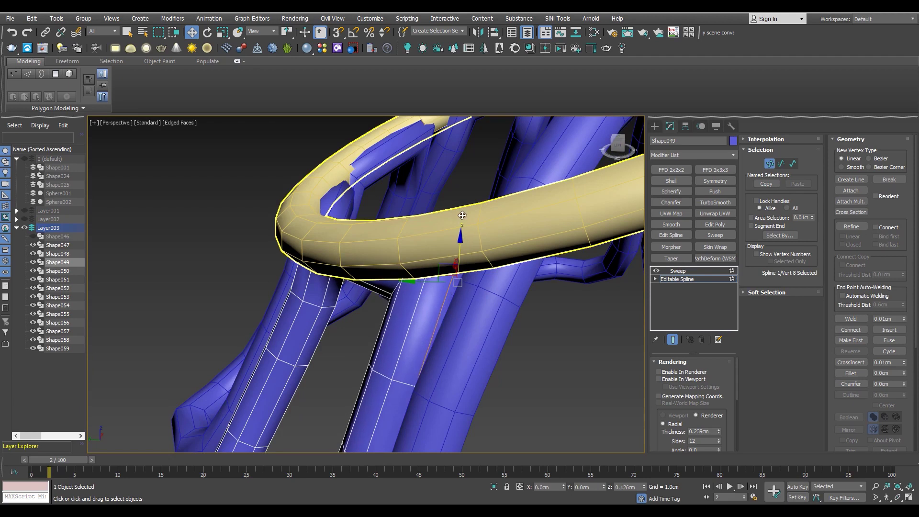
- Raise the vertex slightly back up, check it, and return to the Sweep level
{"action": "middle_click_drag", "start_coordinate": [459, 235], "coordinate": [364, 300], "text": "alt"}
{"action": "scroll", "coordinate": [421, 275], "scroll_direction": "down", "scroll_amount": 5}
{"action": "middle_click_drag", "start_coordinate": [421, 275], "coordinate": [368, 284], "text": "alt"}
{"action": "scroll", "coordinate": [390, 316], "scroll_direction": "up", "scroll_amount": 5}
{"action": "key", "text": "F3"}
{"action": "key", "text": "F3"}
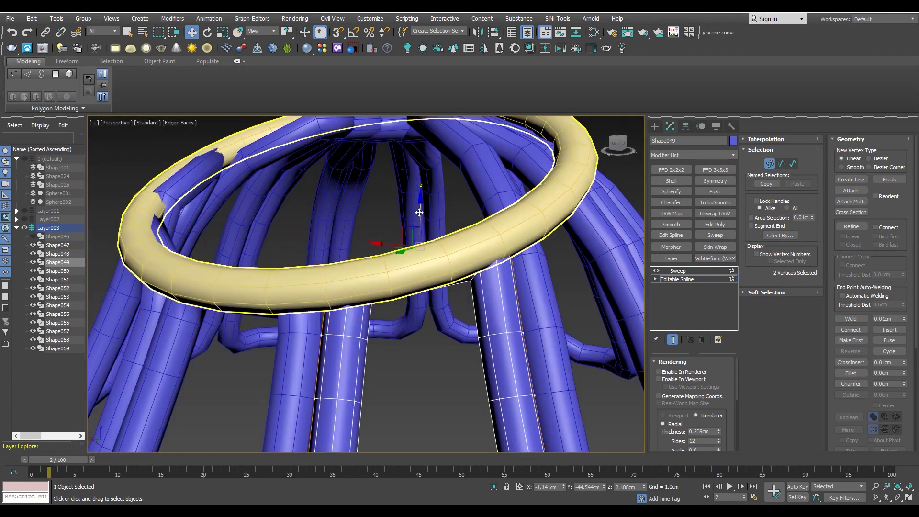
{"action": "scroll", "coordinate": [422, 218], "scroll_direction": "down", "scroll_amount": 5}
{"action": "left_click", "coordinate": [678, 271]}
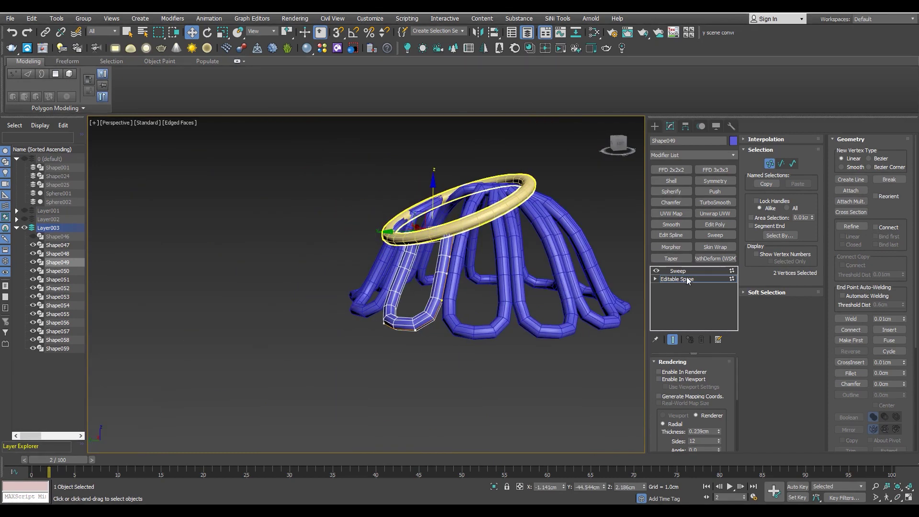
- Select Shape048 and raise its loop's top vertex, checking it in wireframe
{"action": "left_click", "coordinate": [458, 246]}
{"action": "scroll", "coordinate": [458, 246], "scroll_direction": "up", "scroll_amount": 5}
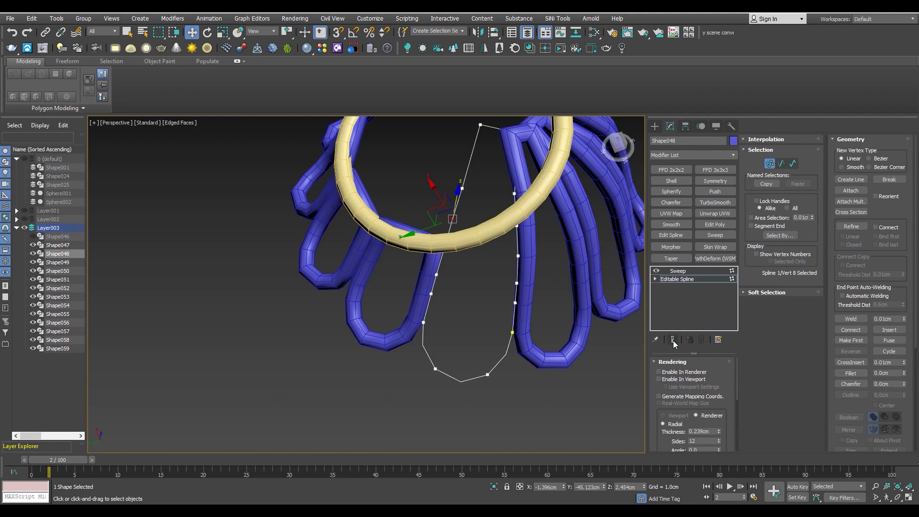
{"action": "middle_click_drag", "start_coordinate": [469, 268], "coordinate": [496, 307], "text": "alt"}
{"action": "key", "text": "F3"}
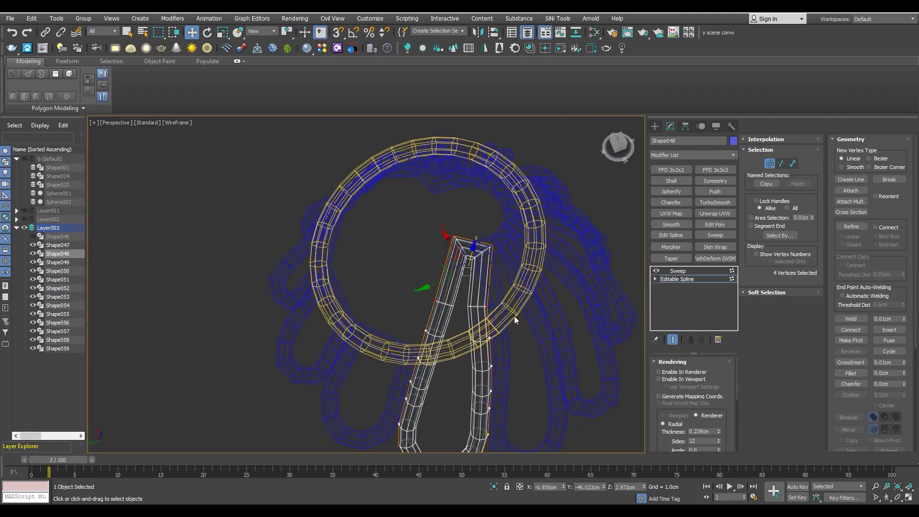
{"action": "key", "text": "F3"}
{"action": "left_click", "coordinate": [514, 316]}
{"action": "scroll", "coordinate": [498, 312], "scroll_direction": "up", "scroll_amount": 5}
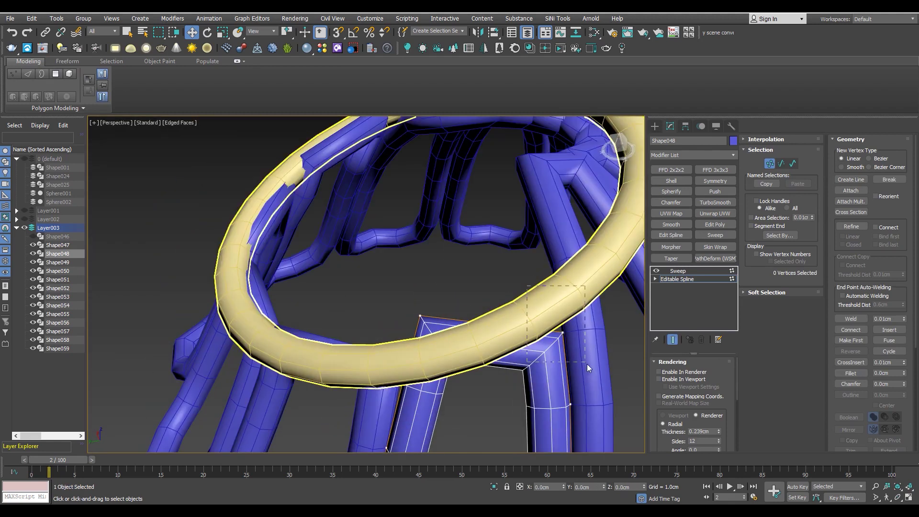
{"action": "left_click_drag", "start_coordinate": [570, 313], "coordinate": [572, 296]}
{"action": "key", "text": "F3"}
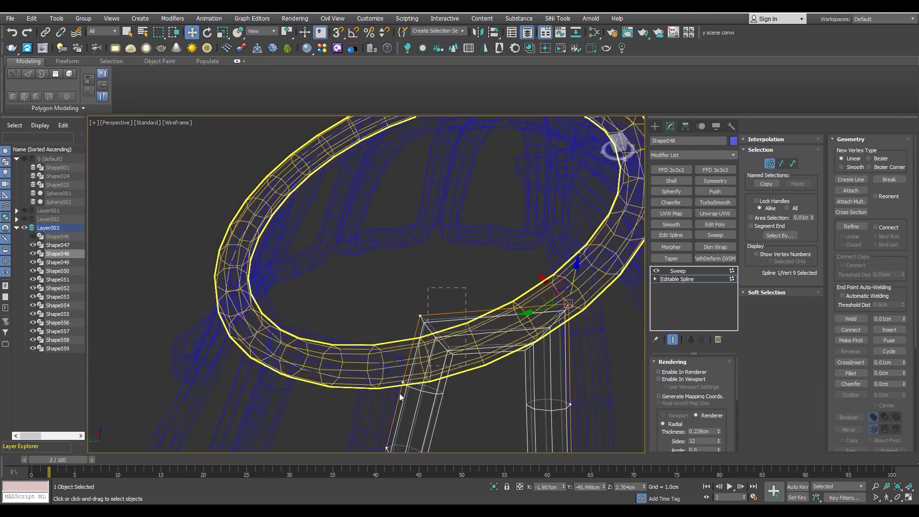
{"action": "key", "text": "F3"}
- Try lowering and shifting the top vertex, then undo those adjustments
{"action": "left_click_drag", "start_coordinate": [414, 318], "coordinate": [415, 335]}
{"action": "mouse_move", "coordinate": [431, 336]}
{"action": "middle_mouse_down", "text": "alt"}
{"action": "mouse_move", "coordinate": [521, 325]}
{"action": "mouse_move", "coordinate": [349, 409]}
{"action": "middle_mouse_up", "text": "alt"}
{"action": "left_click_drag", "start_coordinate": [363, 421], "coordinate": [420, 359]}
{"action": "mouse_move", "coordinate": [420, 359]}
{"action": "middle_mouse_down", "text": "alt"}
{"action": "mouse_move", "coordinate": [337, 355]}
{"action": "mouse_move", "coordinate": [407, 375]}
{"action": "middle_mouse_up", "text": "alt"}
{"action": "key", "text": "ctrl+z"}
{"action": "key", "text": "ctrl+z"}
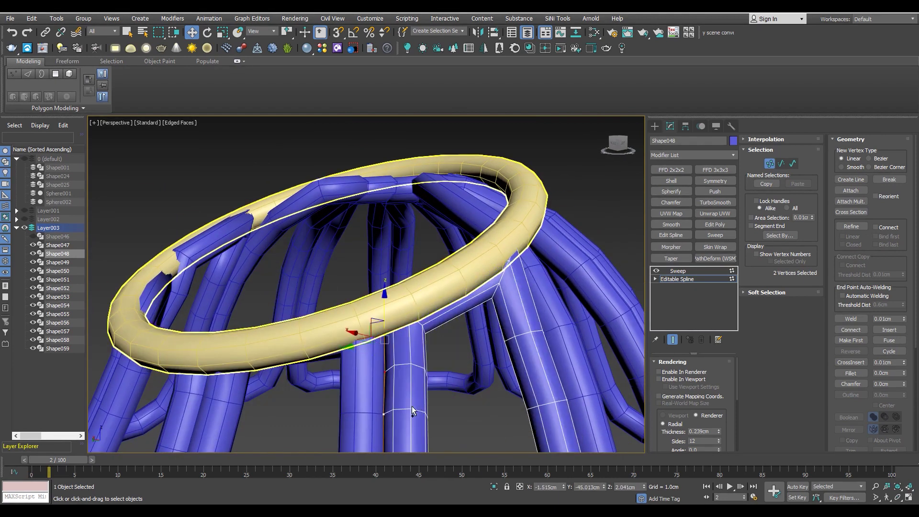
{"action": "key", "text": "shift+z"}
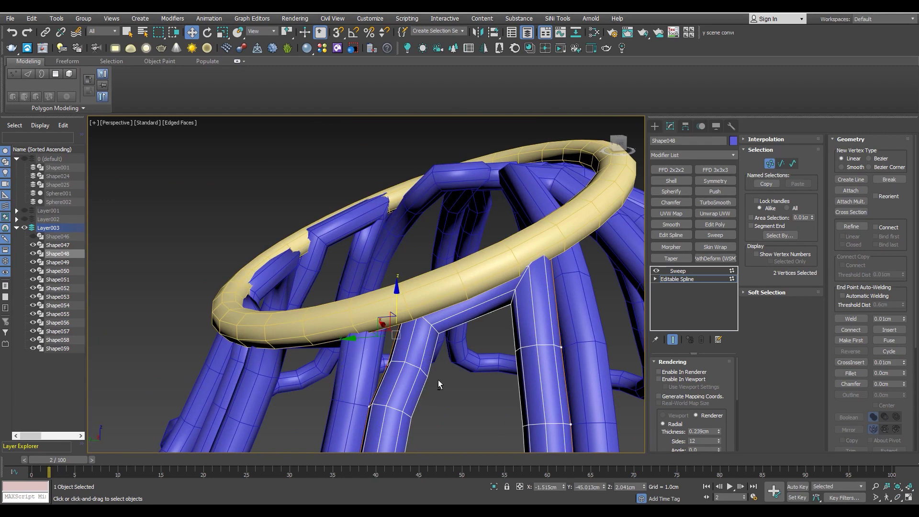
- Raise the loop's bend and nudge the top vertex under the ring
{"action": "left_click_drag", "start_coordinate": [438, 381], "coordinate": [409, 341]}
{"action": "mouse_move", "coordinate": [403, 273]}
{"action": "middle_mouse_down", "text": "alt"}
{"action": "mouse_move", "coordinate": [403, 292]}
{"action": "mouse_move", "coordinate": [457, 307]}
{"action": "middle_mouse_up", "text": "alt"}
{"action": "left_click_drag", "start_coordinate": [428, 303], "coordinate": [434, 314]}
{"action": "mouse_move", "coordinate": [461, 324]}
{"action": "middle_mouse_down", "text": "alt"}
{"action": "mouse_move", "coordinate": [380, 307]}
{"action": "mouse_move", "coordinate": [428, 311]}
{"action": "middle_mouse_up", "text": "alt"}
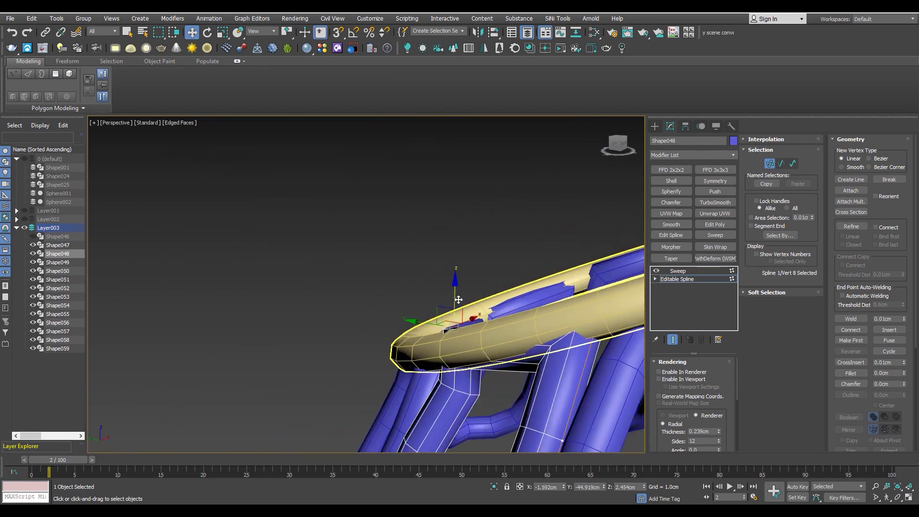
{"action": "left_click_drag", "start_coordinate": [441, 307], "coordinate": [451, 315]}
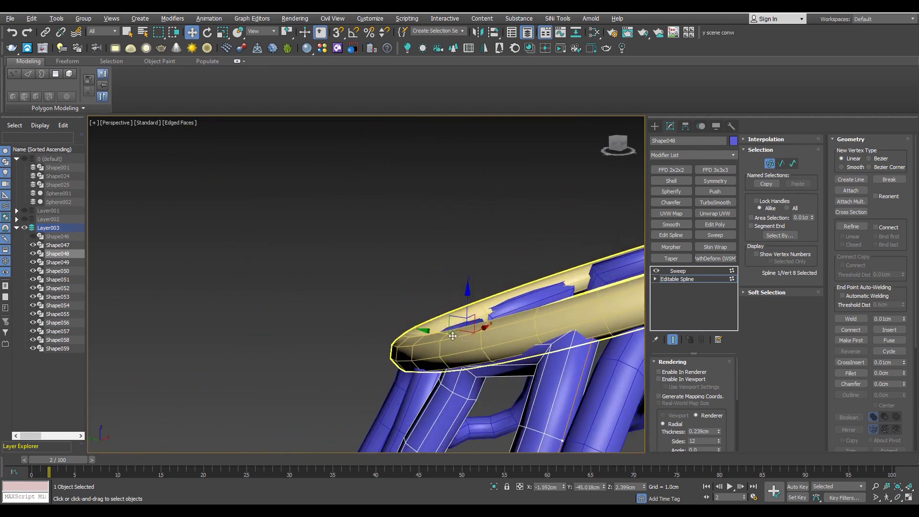
{"action": "middle_click_drag", "start_coordinate": [452, 336], "coordinate": [535, 345], "text": "alt"}
{"action": "key", "text": "F3"}
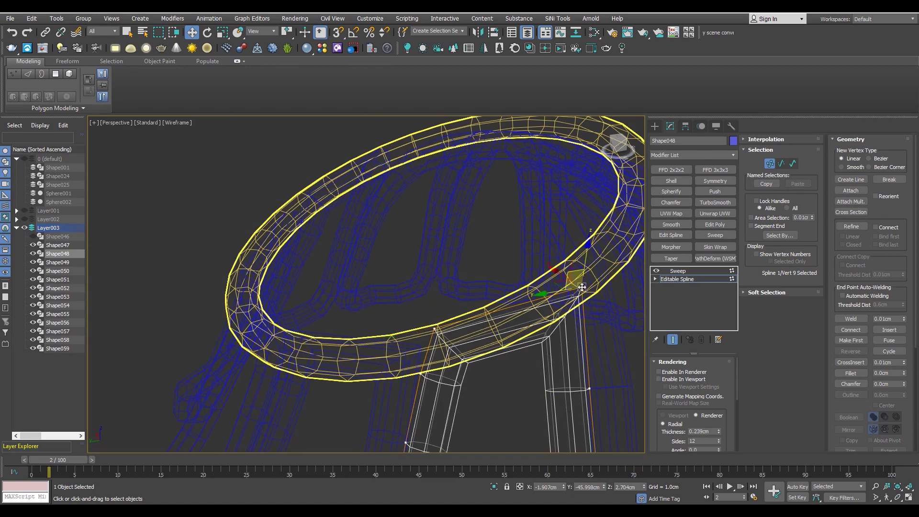
{"action": "key", "text": "F3"}
- Orbit and zoom around the ring in wireframe to inspect the loop's joint edge-on
{"action": "mouse_move", "coordinate": [562, 272]}
{"action": "middle_mouse_down", "text": "alt"}
{"action": "mouse_move", "coordinate": [553, 283]}
{"action": "mouse_move", "coordinate": [519, 257]}
{"action": "middle_mouse_up", "text": "alt"}
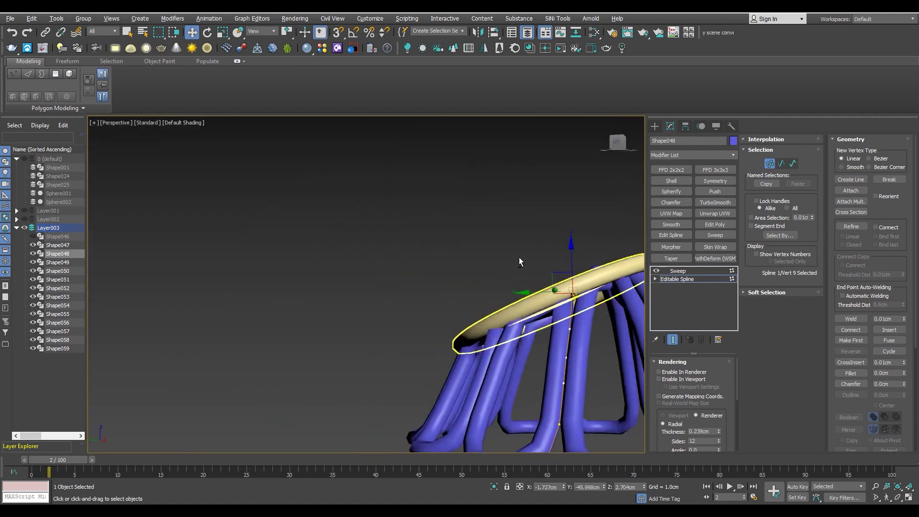
{"action": "scroll", "coordinate": [579, 279], "scroll_direction": "up", "scroll_amount": 5}
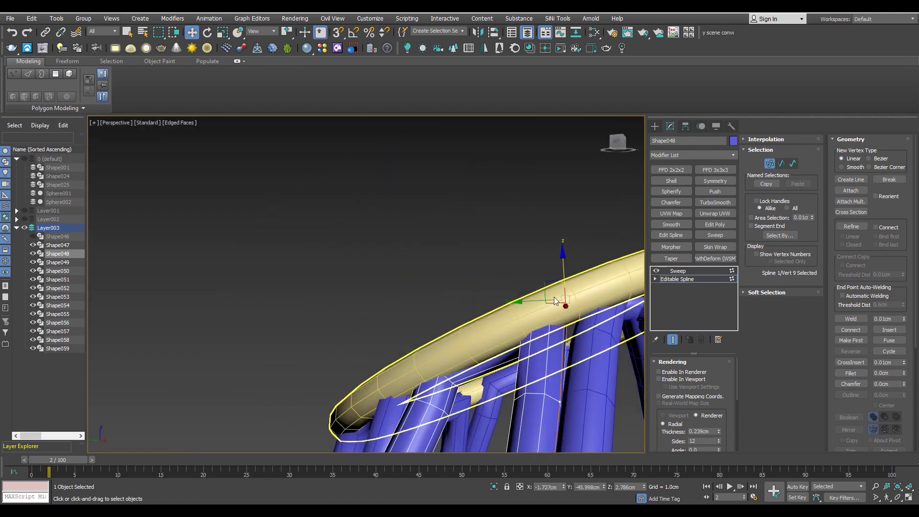
{"action": "scroll", "coordinate": [550, 328], "scroll_direction": "down", "scroll_amount": 5}
{"action": "middle_click_drag", "start_coordinate": [549, 327], "coordinate": [542, 285], "text": "alt"}
{"action": "scroll", "coordinate": [488, 248], "scroll_direction": "up", "scroll_amount": 5}
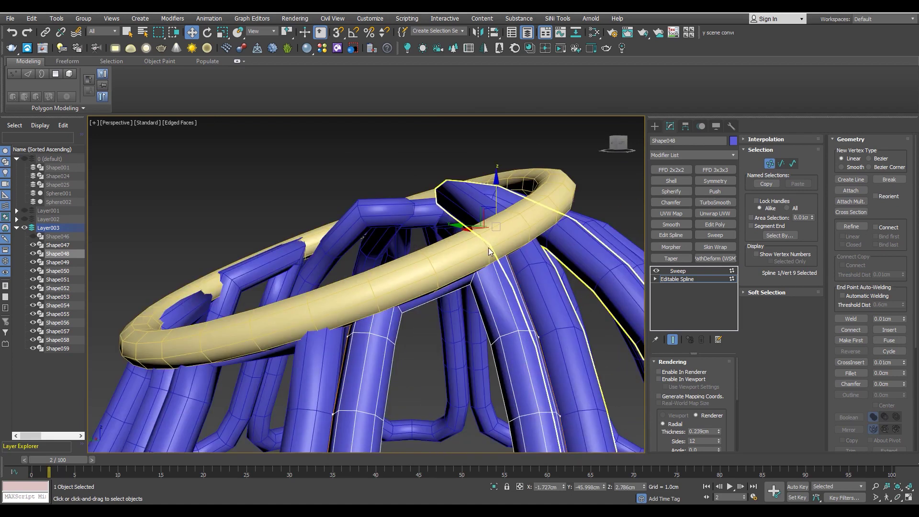
{"action": "key", "text": "F3"}
{"action": "key", "text": "F3"}
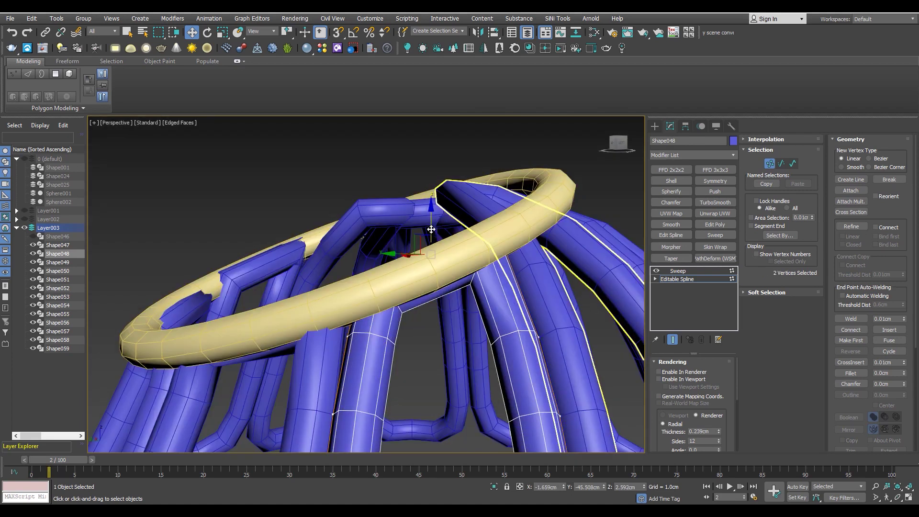
{"action": "mouse_move", "coordinate": [415, 257]}
{"action": "middle_mouse_down", "text": "alt"}
{"action": "mouse_move", "coordinate": [447, 240]}
{"action": "mouse_move", "coordinate": [438, 277]}
{"action": "mouse_move", "coordinate": [462, 279]}
{"action": "middle_mouse_up", "text": "alt"}
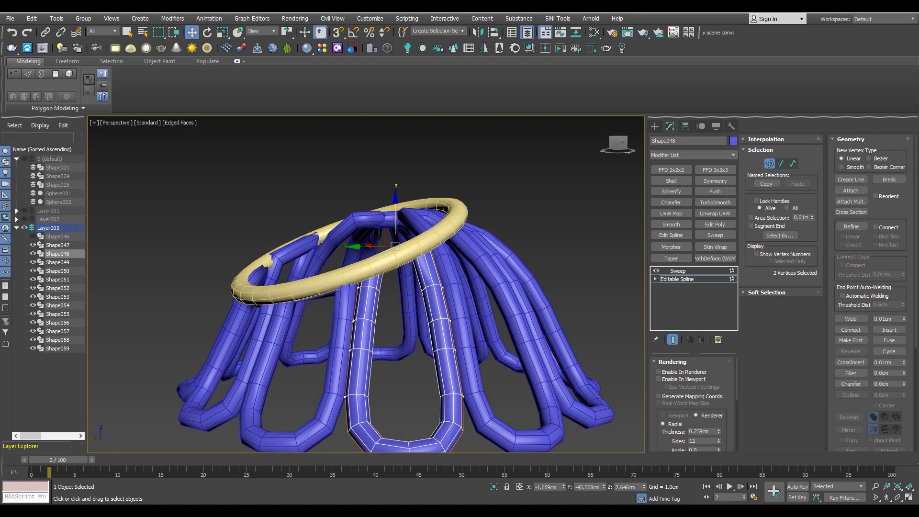
{"action": "scroll", "coordinate": [471, 287], "scroll_direction": "up", "scroll_amount": 5}
{"action": "mouse_move", "coordinate": [450, 252]}
{"action": "middle_mouse_down", "text": "alt"}
{"action": "mouse_move", "coordinate": [486, 224]}
{"action": "mouse_move", "coordinate": [476, 220]}
{"action": "middle_mouse_up", "text": "alt"}
{"action": "key", "text": "F3"}
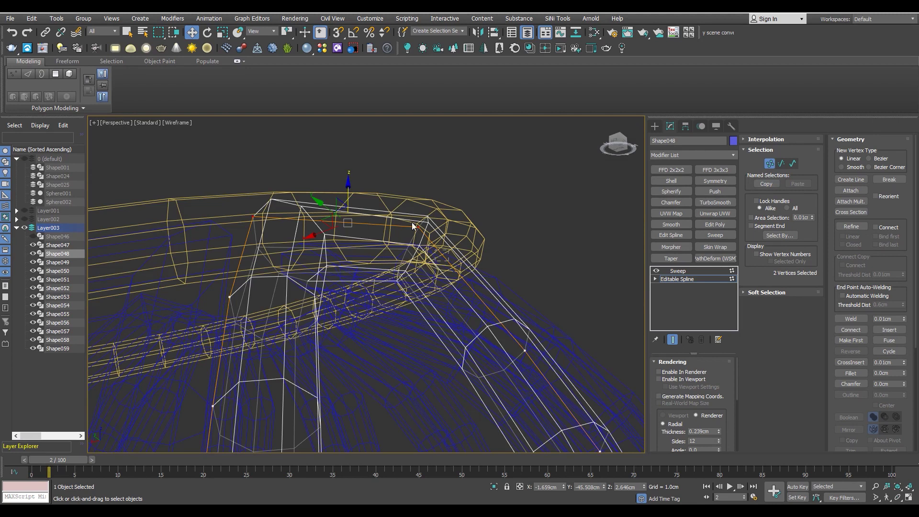
- Move the top vertex Vert 9 along Z to tuck the tube under the ring
{"action": "left_click", "coordinate": [413, 226]}
{"action": "key", "text": "F3"}
{"action": "left_click_drag", "start_coordinate": [419, 195], "coordinate": [427, 190]}
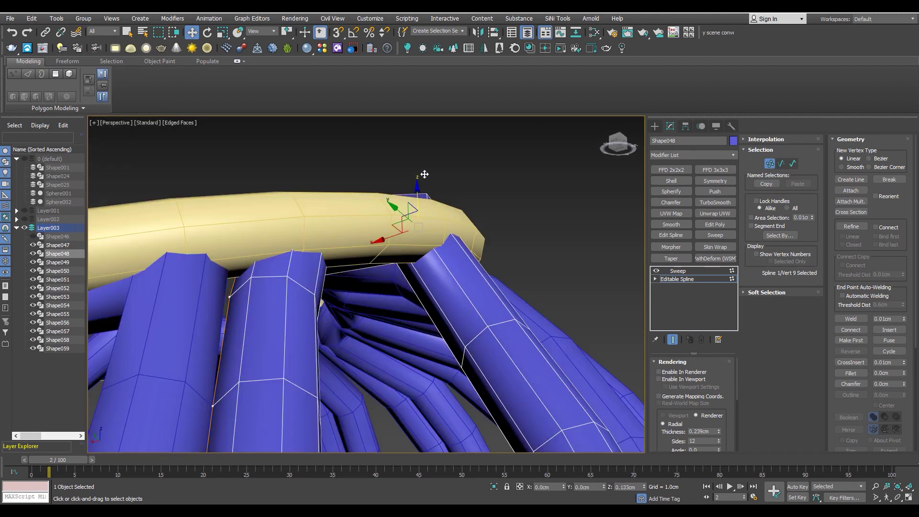
{"action": "mouse_move", "coordinate": [428, 190]}
{"action": "middle_mouse_down", "text": "alt"}
{"action": "mouse_move", "coordinate": [421, 263]}
{"action": "mouse_move", "coordinate": [427, 188]}
{"action": "middle_mouse_up", "text": "alt"}
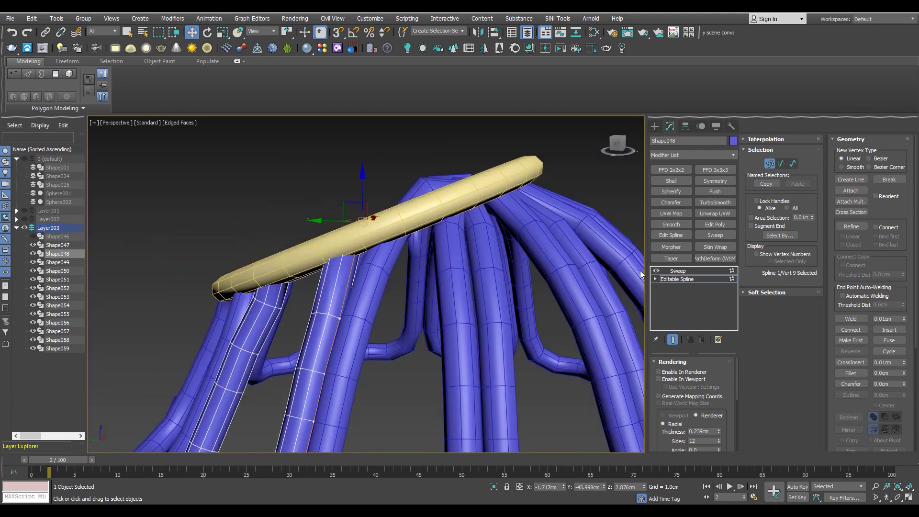
{"action": "key", "text": "1"}
{"action": "left_click", "coordinate": [426, 188]}
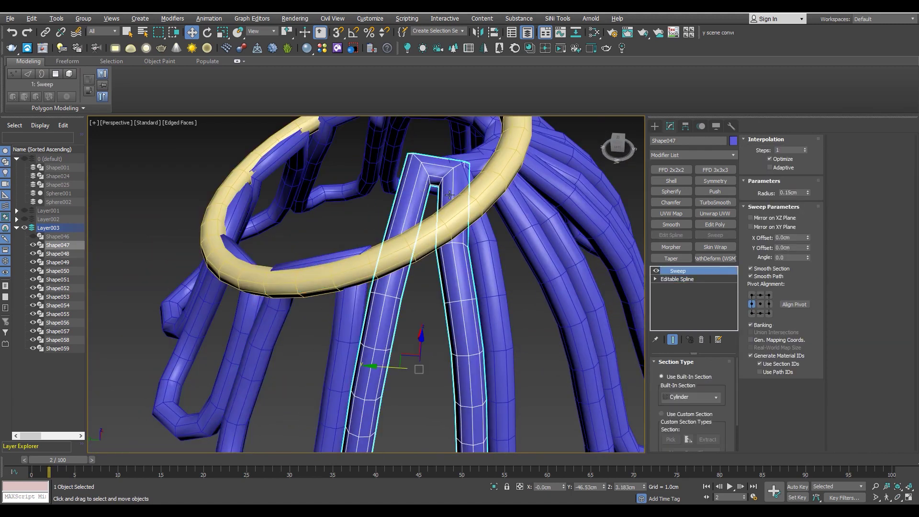
{"action": "left_click", "coordinate": [678, 279]}
{"action": "key", "text": "1"}
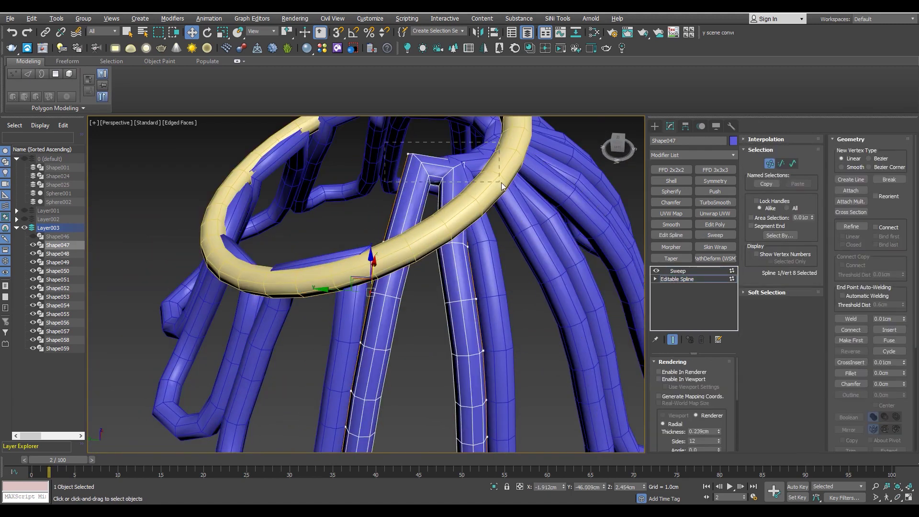
{"action": "key", "text": "Delete"}
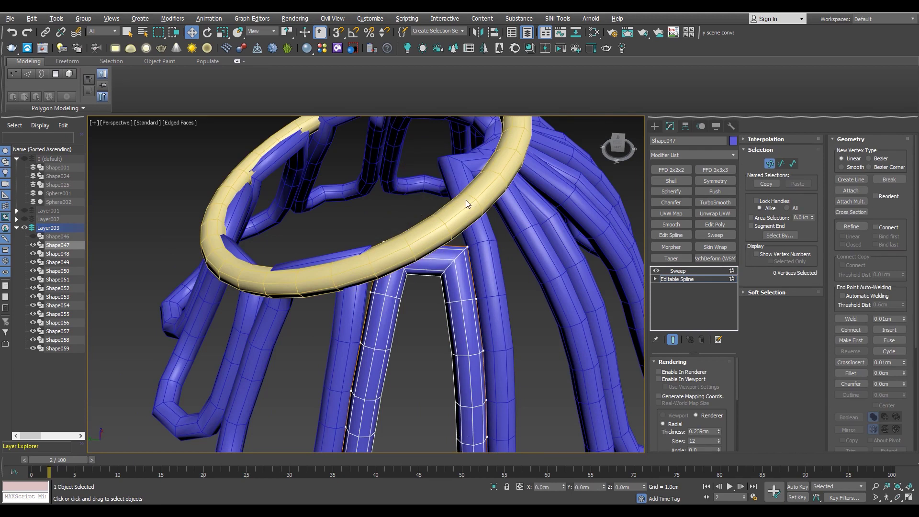
{"action": "key", "text": "ctrl+z"}
{"action": "left_click", "coordinate": [408, 152]}
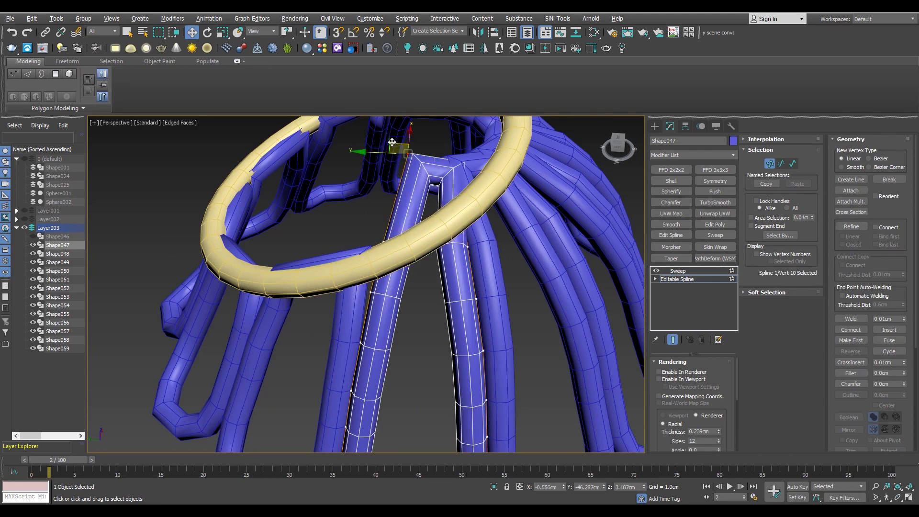
{"action": "left_click_drag", "start_coordinate": [391, 143], "coordinate": [376, 211]}
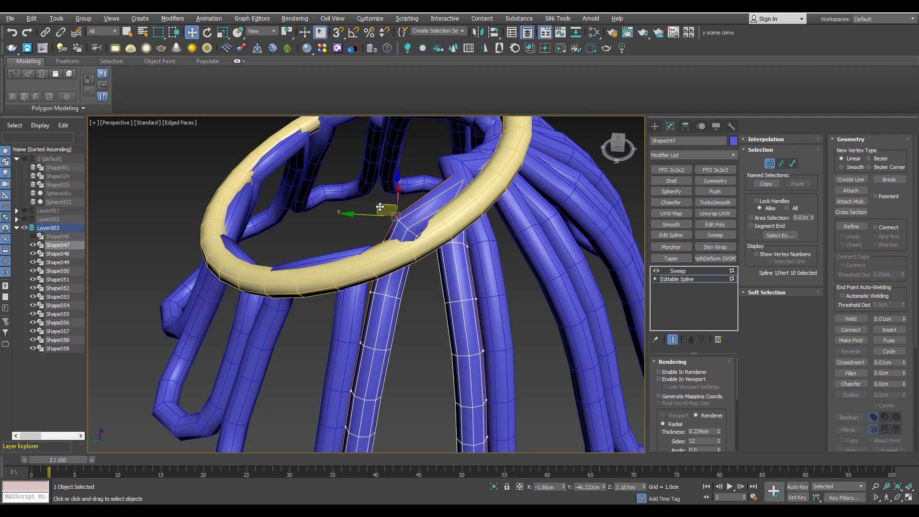
{"action": "key", "text": "ctrl+z"}
{"action": "key", "text": "Delete"}
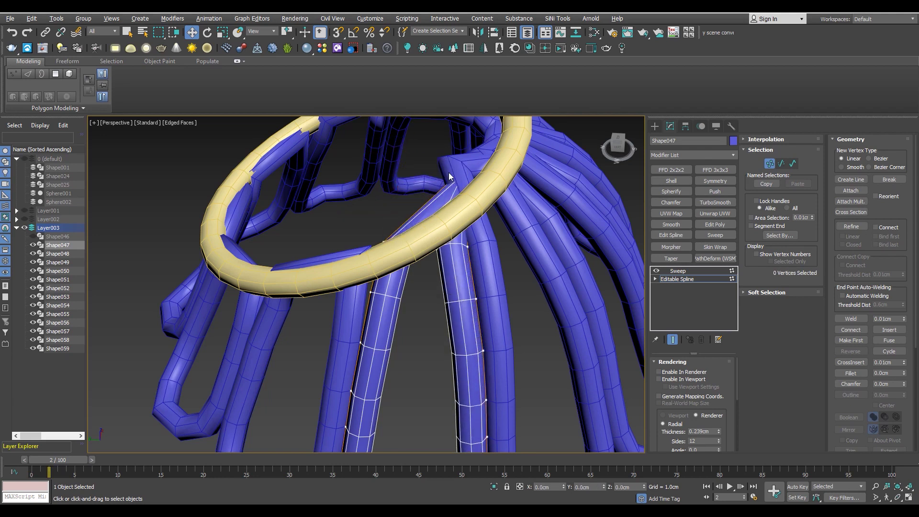
{"action": "key", "text": "F3"}
{"action": "key", "text": "ctrl+z"}
{"action": "key", "text": "F3"}
{"action": "mouse_move", "coordinate": [460, 202]}
{"action": "middle_mouse_down", "text": "alt"}
{"action": "mouse_move", "coordinate": [485, 213]}
{"action": "mouse_move", "coordinate": [429, 151]}
{"action": "middle_mouse_up", "text": "alt"}
{"action": "mouse_move", "coordinate": [435, 209]}
{"action": "middle_mouse_down", "text": "alt"}
{"action": "mouse_move", "coordinate": [469, 188]}
{"action": "mouse_move", "coordinate": [435, 333]}
{"action": "middle_mouse_up", "text": "alt"}
{"action": "scroll", "coordinate": [468, 189], "scroll_direction": "up", "scroll_amount": 2}
{"action": "key", "text": "F3"}
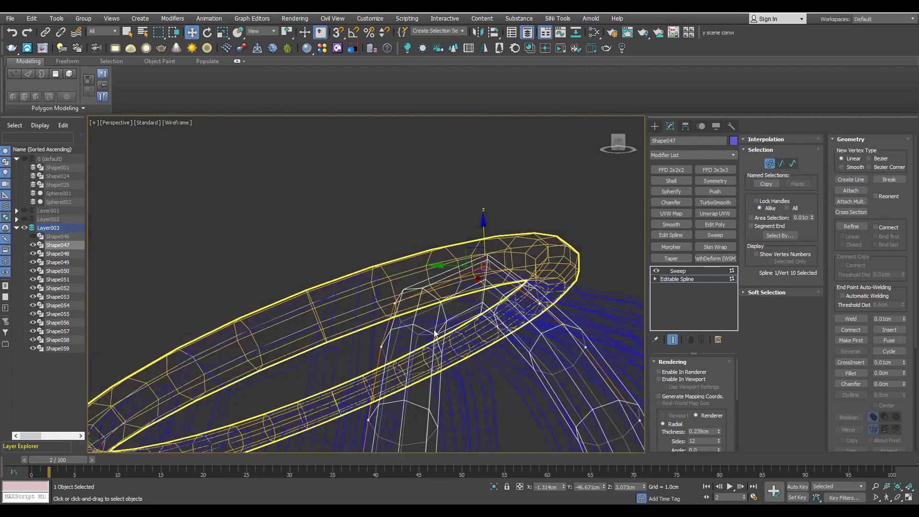
{"action": "left_click", "coordinate": [376, 267]}
{"action": "key", "text": "F3"}
{"action": "mouse_move", "coordinate": [377, 267]}
{"action": "middle_mouse_down", "text": "alt"}
{"action": "mouse_move", "coordinate": [379, 296]}
{"action": "mouse_move", "coordinate": [383, 277]}
{"action": "mouse_move", "coordinate": [369, 272]}
{"action": "middle_mouse_up", "text": "alt"}
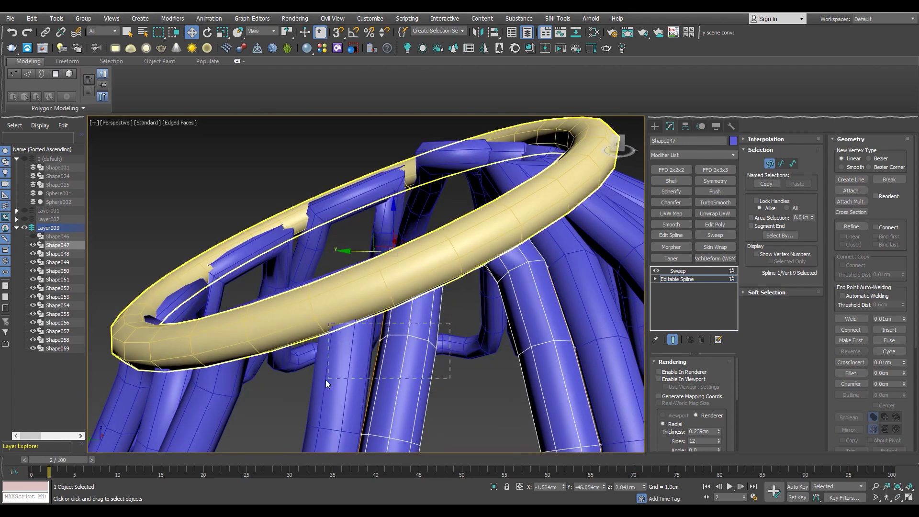
{"action": "mouse_move", "coordinate": [350, 341]}
{"action": "middle_mouse_down", "text": "alt"}
{"action": "mouse_move", "coordinate": [470, 240]}
{"action": "mouse_move", "coordinate": [473, 232]}
{"action": "mouse_move", "coordinate": [397, 210]}
{"action": "middle_mouse_up", "text": "alt"}
{"action": "key", "text": "F3"}
{"action": "left_click_drag", "start_coordinate": [524, 292], "coordinate": [525, 293]}
{"action": "key", "text": "F3"}
{"action": "mouse_move", "coordinate": [524, 293]}
{"action": "middle_mouse_down", "text": "alt"}
{"action": "mouse_move", "coordinate": [468, 254]}
{"action": "mouse_move", "coordinate": [481, 294]}
{"action": "middle_mouse_up", "text": "alt"}
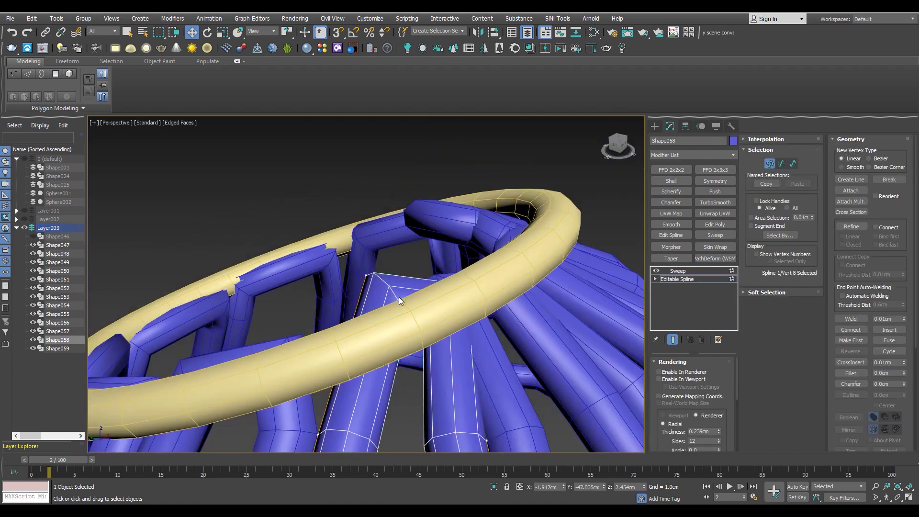
- Refine Shape058's loop to insert a new vertex beneath the ring
{"action": "middle_click_drag", "start_coordinate": [401, 306], "coordinate": [400, 314], "text": "alt"}
{"action": "key", "text": "F3"}
{"action": "scroll", "coordinate": [396, 256], "scroll_direction": "up", "scroll_amount": 3}
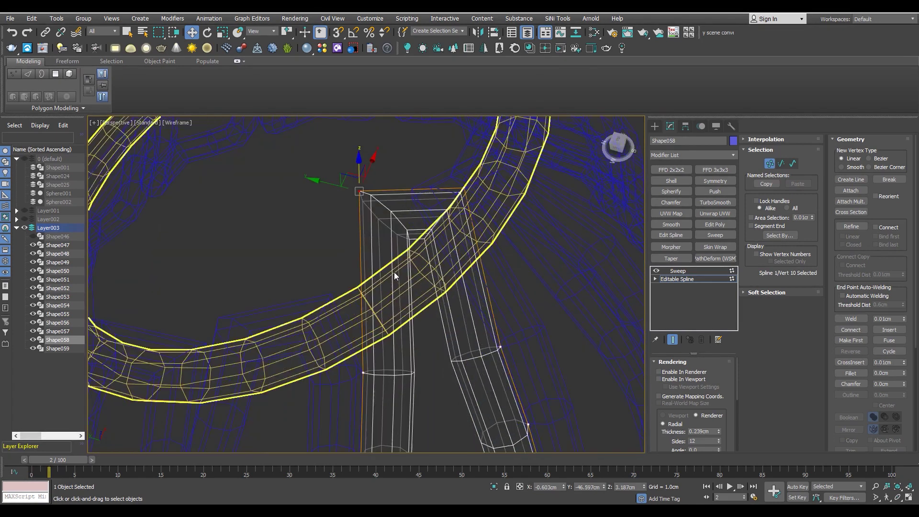
{"action": "key", "text": "2"}
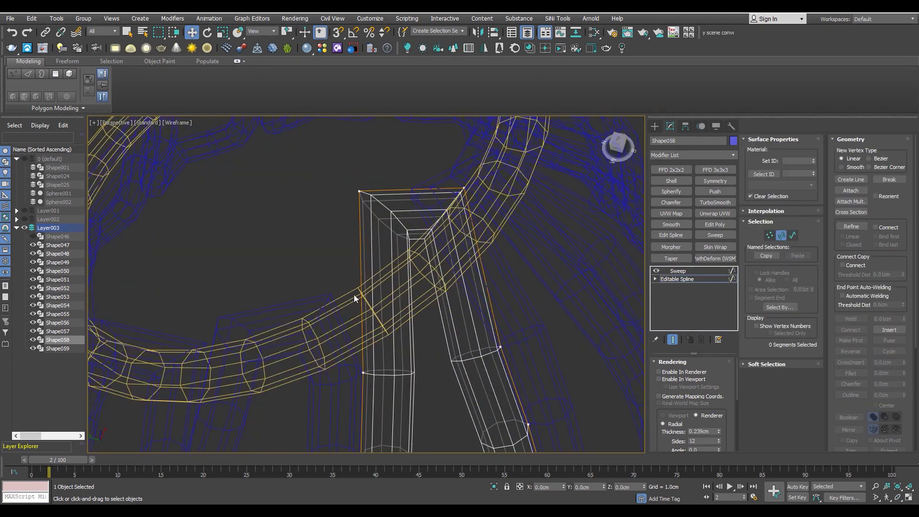
{"action": "right_click", "coordinate": [382, 303]}
{"action": "left_click", "coordinate": [364, 333]}
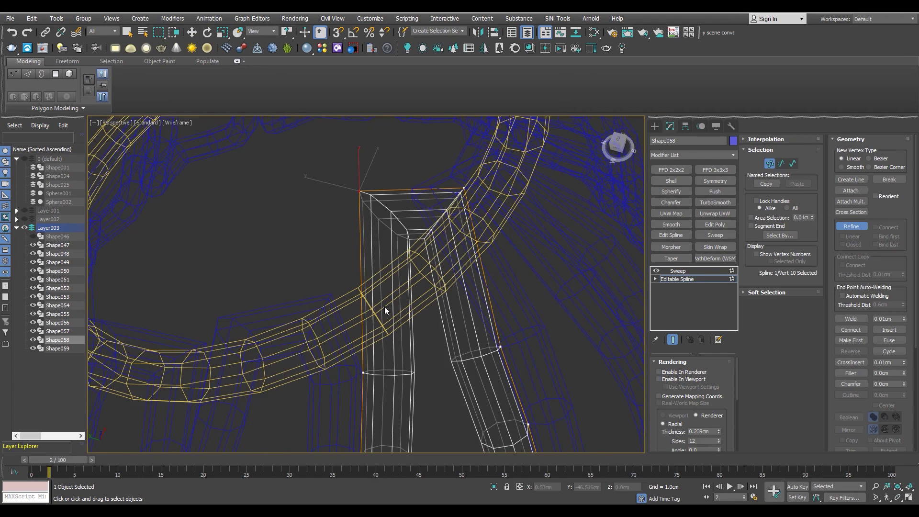
{"action": "left_click", "coordinate": [363, 311]}
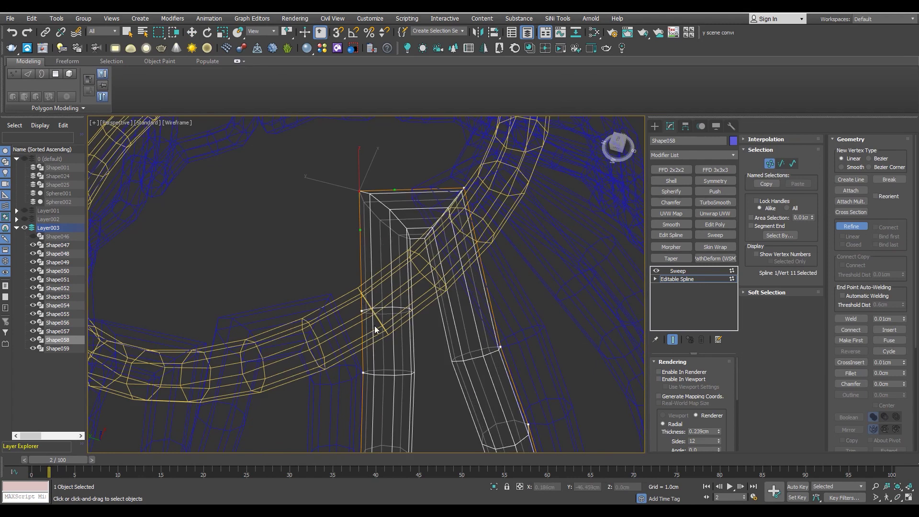
- Raise the loop's top vertex Vert 10 to tuck the tube under the ring
{"action": "left_click", "coordinate": [368, 240]}
{"action": "key", "text": "F3"}
{"action": "mouse_move", "coordinate": [369, 240]}
{"action": "middle_mouse_down", "text": "alt"}
{"action": "mouse_move", "coordinate": [395, 257]}
{"action": "mouse_move", "coordinate": [386, 251]}
{"action": "middle_mouse_up", "text": "alt"}
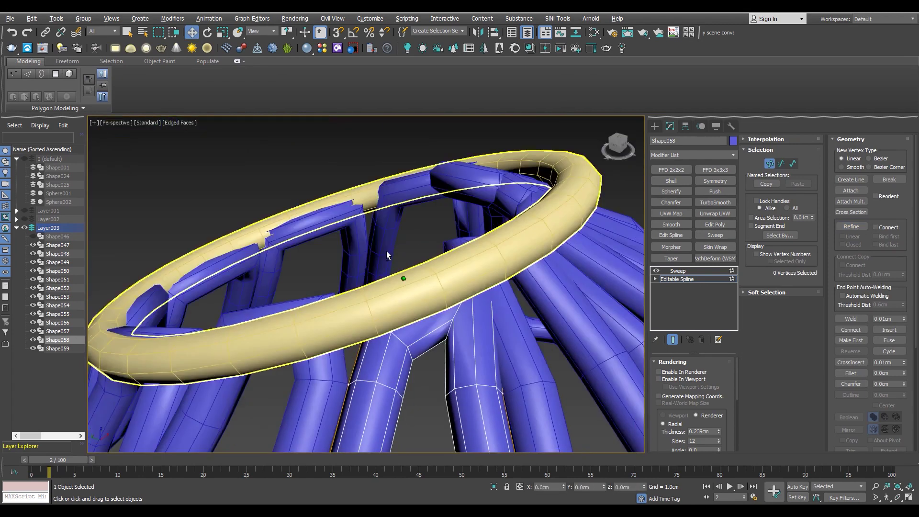
{"action": "scroll", "coordinate": [390, 307], "scroll_direction": "up", "scroll_amount": 3}
{"action": "key", "text": "F3"}
{"action": "left_click", "coordinate": [376, 330]}
{"action": "key", "text": "F3"}
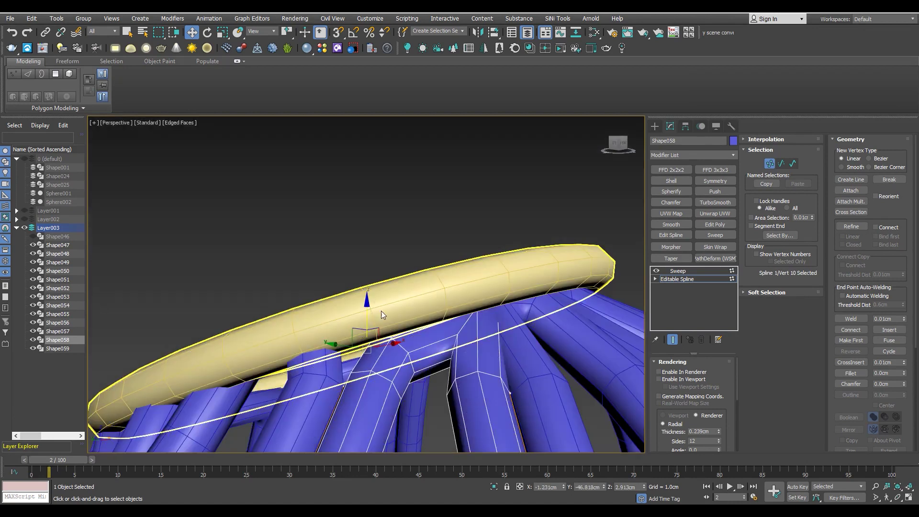
{"action": "left_click_drag", "start_coordinate": [367, 308], "coordinate": [367, 268]}
- Nudge Vert 10 further upward, checking it from closer, lower angles
{"action": "mouse_move", "coordinate": [400, 381]}
{"action": "middle_mouse_down", "text": "alt"}
{"action": "mouse_move", "coordinate": [383, 321]}
{"action": "mouse_move", "coordinate": [402, 353]}
{"action": "middle_mouse_up", "text": "alt"}
{"action": "scroll", "coordinate": [402, 354], "scroll_direction": "up", "scroll_amount": 5}
{"action": "key", "text": "F3"}
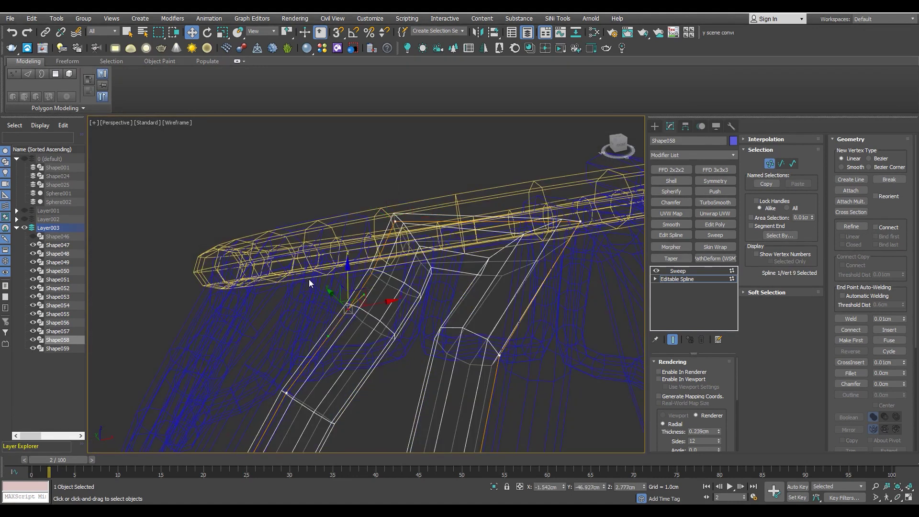
{"action": "key", "text": "F3"}
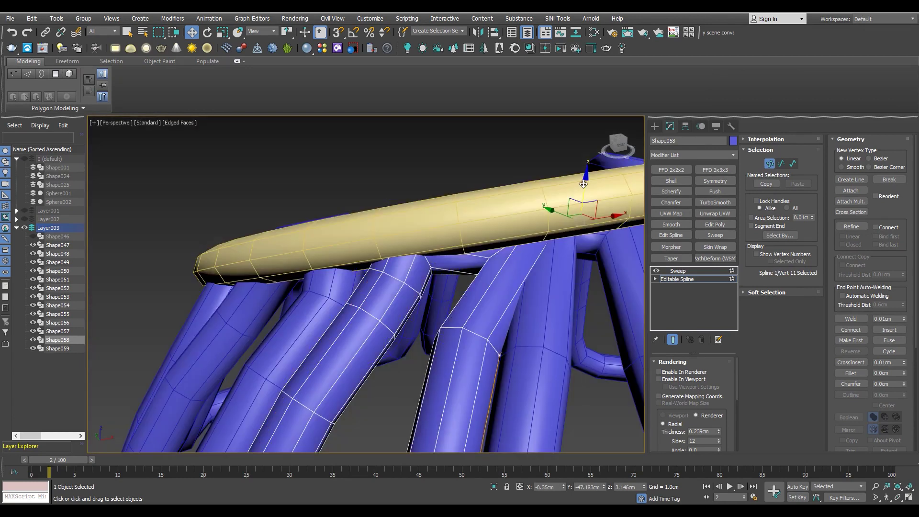
{"action": "left_click_drag", "start_coordinate": [585, 175], "coordinate": [584, 169]}
{"action": "mouse_move", "coordinate": [579, 159]}
{"action": "middle_mouse_down", "text": "alt"}
{"action": "mouse_move", "coordinate": [603, 228]}
{"action": "mouse_move", "coordinate": [612, 225]}
{"action": "mouse_move", "coordinate": [540, 231]}
{"action": "mouse_move", "coordinate": [451, 275]}
{"action": "middle_mouse_up", "text": "alt"}
{"action": "key", "text": "F3"}
{"action": "key", "text": "F3"}
{"action": "left_click_drag", "start_coordinate": [417, 194], "coordinate": [415, 179]}
{"action": "mouse_move", "coordinate": [415, 179]}
{"action": "middle_mouse_down"}
{"action": "mouse_move", "coordinate": [490, 170]}
{"action": "mouse_move", "coordinate": [486, 186]}
{"action": "mouse_move", "coordinate": [530, 240]}
{"action": "mouse_move", "coordinate": [451, 252]}
{"action": "middle_mouse_up"}
{"action": "key", "text": "F3"}
{"action": "key", "text": "F3"}
- Inspect Vert 10 and adjacent Vert 9 at the loop's top in wireframe
{"action": "scroll", "coordinate": [496, 232], "scroll_direction": "up", "scroll_amount": 4}
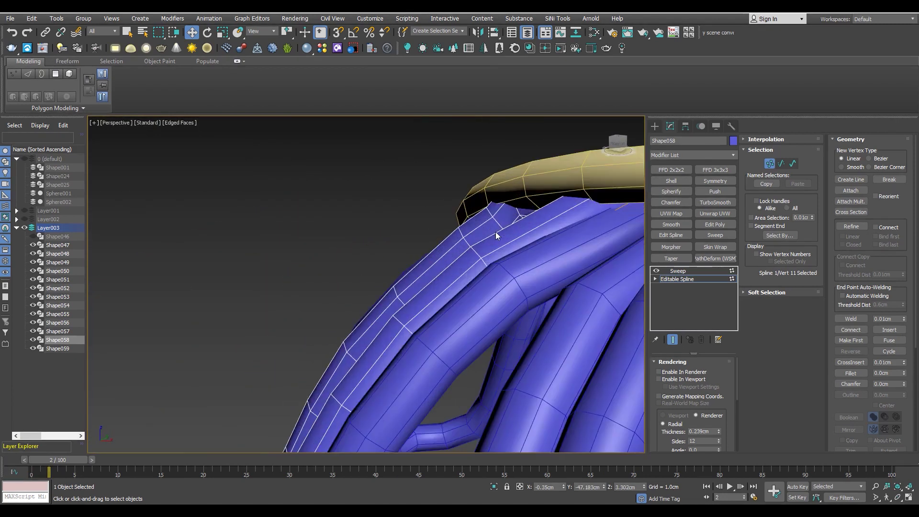
{"action": "key", "text": "F3"}
{"action": "left_click", "coordinate": [528, 189]}
{"action": "key", "text": "F3"}
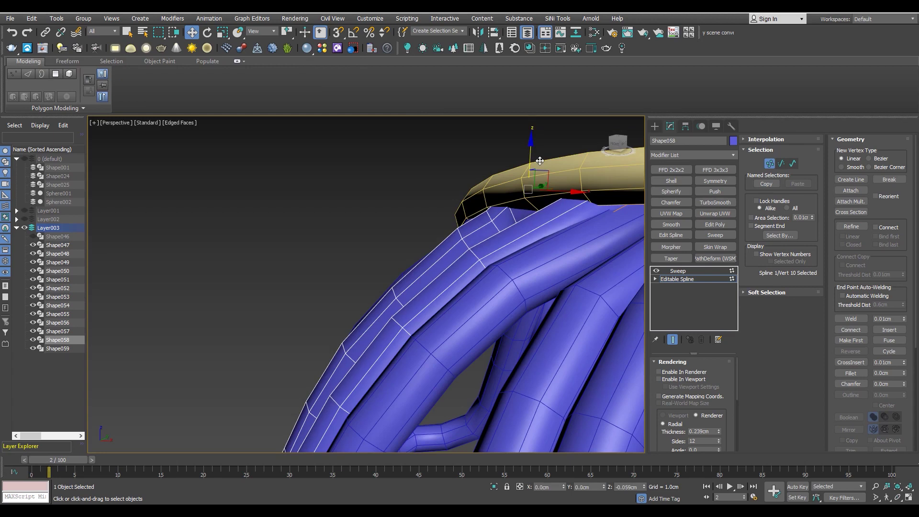
{"action": "key", "text": "F3"}
{"action": "left_click", "coordinate": [487, 234]}
{"action": "key", "text": "F3"}
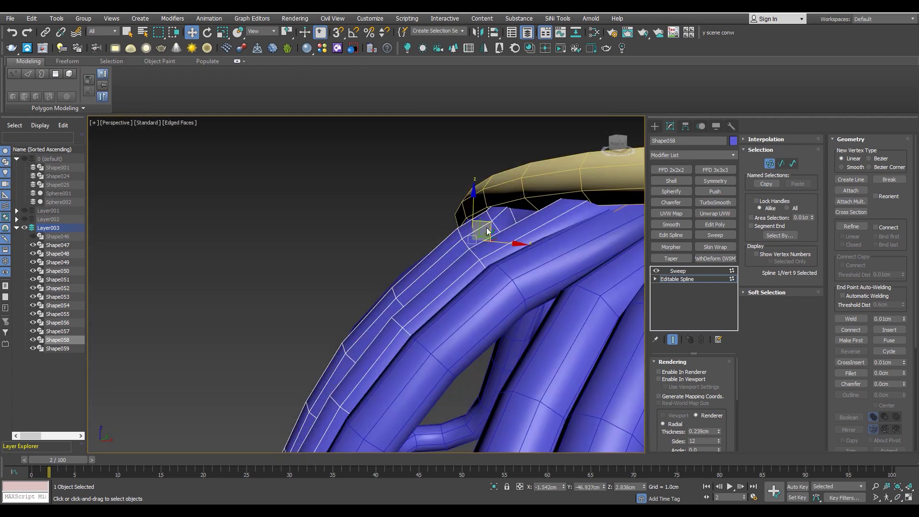
{"action": "key", "text": "F3"}
{"action": "mouse_move", "coordinate": [491, 232]}
{"action": "middle_mouse_down", "text": "alt"}
{"action": "mouse_move", "coordinate": [516, 264]}
{"action": "mouse_move", "coordinate": [391, 290]}
{"action": "middle_mouse_up", "text": "alt"}
- Box-select the loop's top vertices, then exit sub-object level and view the whole sculpture
{"action": "key", "text": "F3"}
{"action": "scroll", "coordinate": [353, 274], "scroll_direction": "up", "scroll_amount": 3}
{"action": "key", "text": "F3"}
{"action": "left_click_drag", "start_coordinate": [416, 216], "coordinate": [243, 309]}
{"action": "key", "text": "F3"}
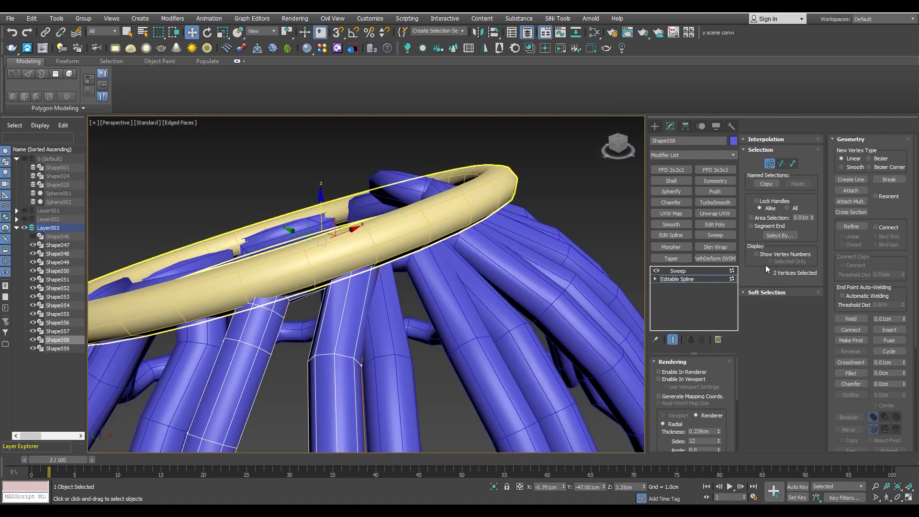
{"action": "left_click", "coordinate": [676, 279]}
{"action": "middle_click_drag", "start_coordinate": [431, 240], "coordinate": [385, 267], "text": "alt"}
{"action": "scroll", "coordinate": [386, 267], "scroll_direction": "down", "scroll_amount": 3}
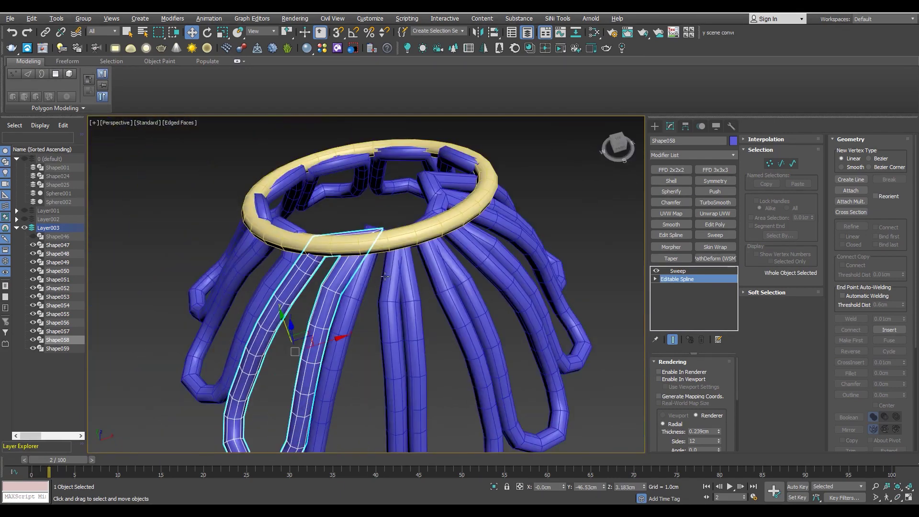
- Tuck Shape057's top vertex beneath the ring in Vertex mode
{"action": "left_click", "coordinate": [386, 268]}
{"action": "scroll", "coordinate": [380, 236], "scroll_direction": "up", "scroll_amount": 5}
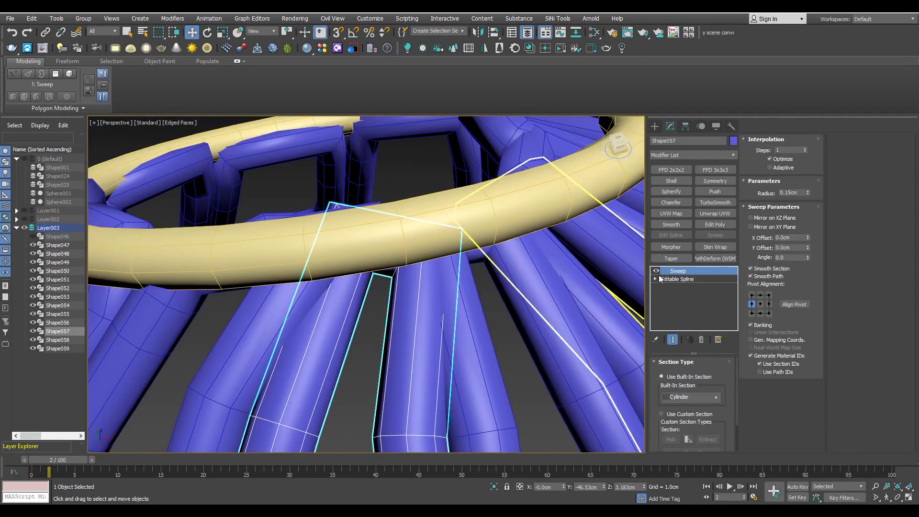
{"action": "key", "text": "1"}
{"action": "key", "text": "F3"}
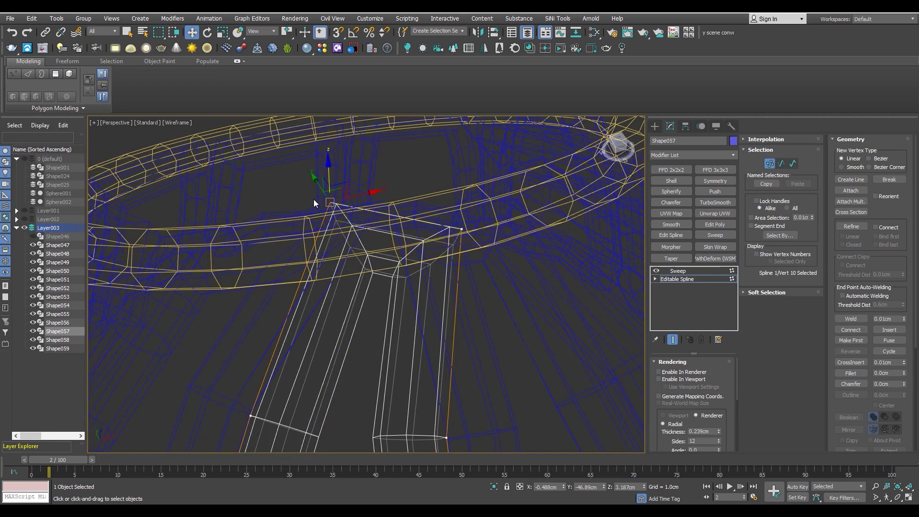
{"action": "key", "text": "F3"}
{"action": "key", "text": "F3"}
{"action": "left_click", "coordinate": [455, 211]}
{"action": "key", "text": "F3"}
{"action": "mouse_move", "coordinate": [462, 198]}
{"action": "middle_mouse_down", "text": "alt"}
{"action": "mouse_move", "coordinate": [439, 228]}
{"action": "mouse_move", "coordinate": [481, 214]}
{"action": "mouse_move", "coordinate": [482, 265]}
{"action": "middle_mouse_up", "text": "alt"}
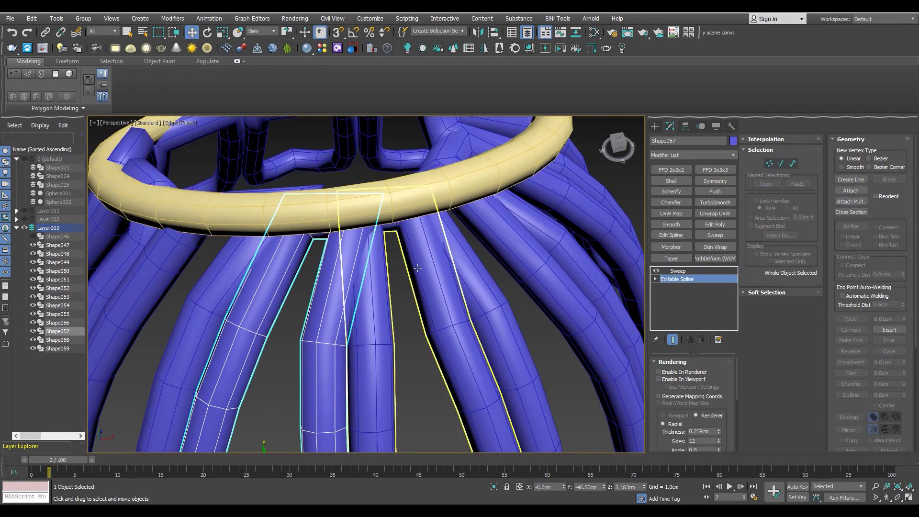
- Raise Shape056's two top vertices under the ring and exit vertex mode
{"action": "left_click", "coordinate": [433, 263]}
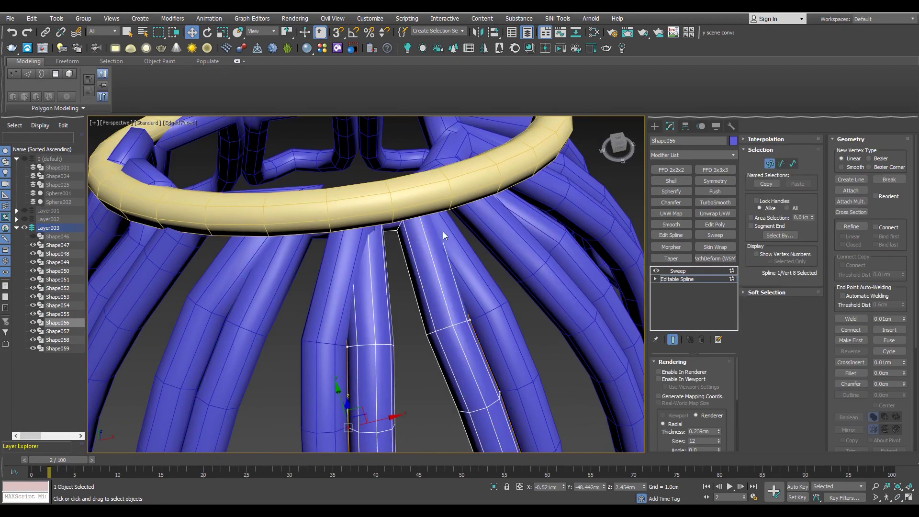
{"action": "left_click_drag", "start_coordinate": [289, 263], "coordinate": [290, 263]}
{"action": "middle_click_drag", "start_coordinate": [289, 263], "coordinate": [355, 214], "text": "alt"}
{"action": "left_click_drag", "start_coordinate": [404, 182], "coordinate": [405, 169]}
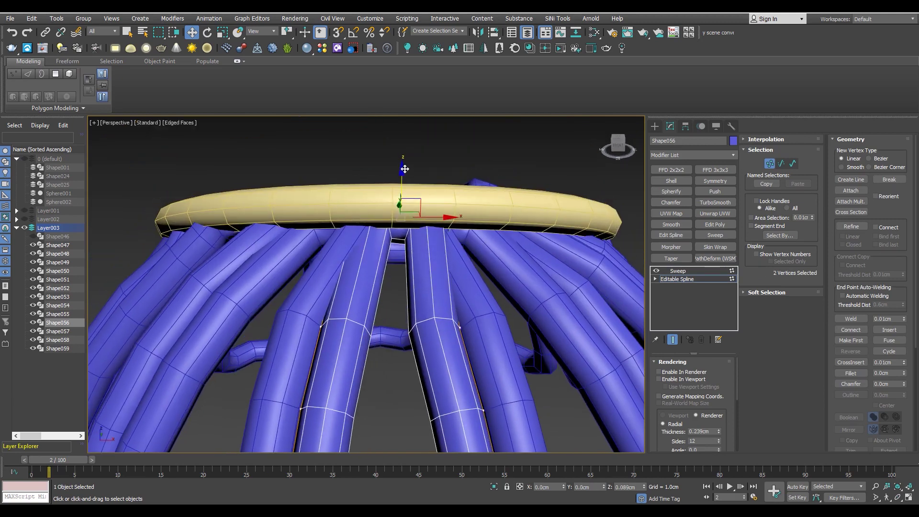
{"action": "middle_click_drag", "start_coordinate": [430, 206], "coordinate": [527, 239], "text": "alt"}
{"action": "left_click", "coordinate": [685, 279]}
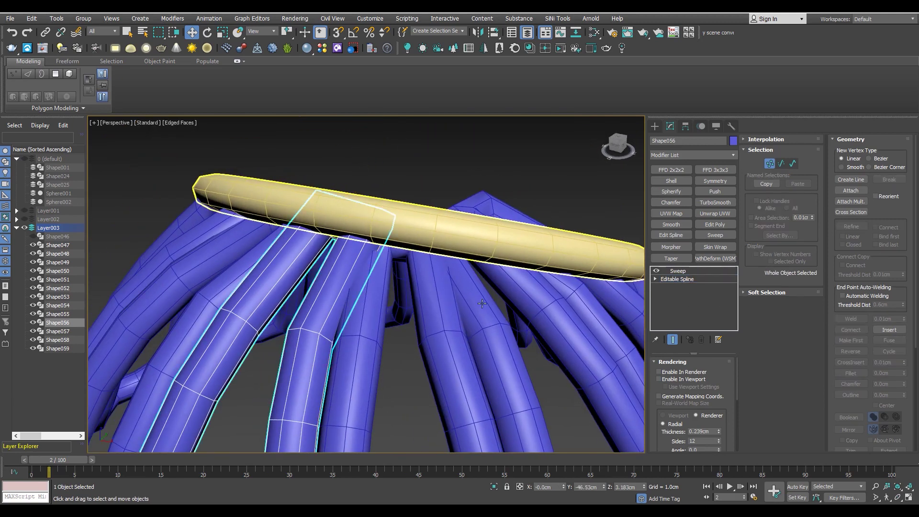
- Move Shape055's two top vertices down and left under the ring, then exit vertex editing
{"action": "left_click", "coordinate": [677, 271]}
{"action": "key", "text": "1"}
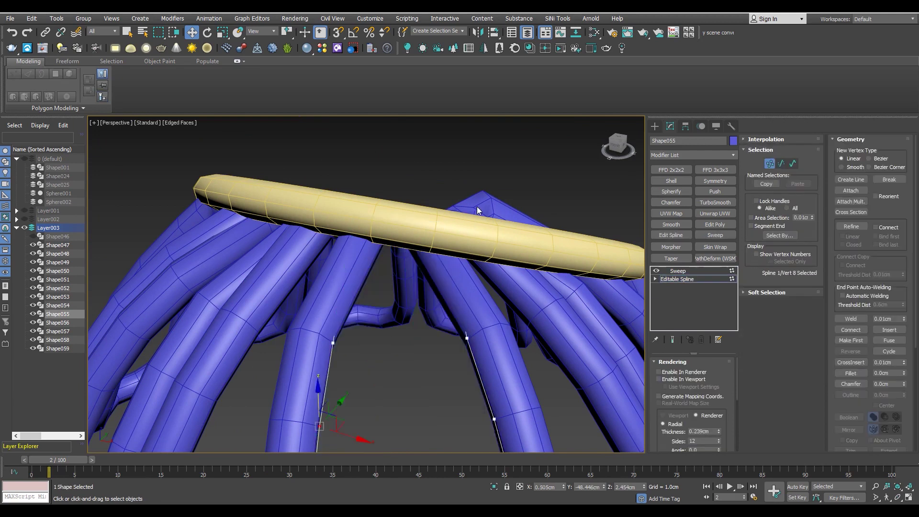
{"action": "left_click_drag", "start_coordinate": [498, 188], "coordinate": [288, 268]}
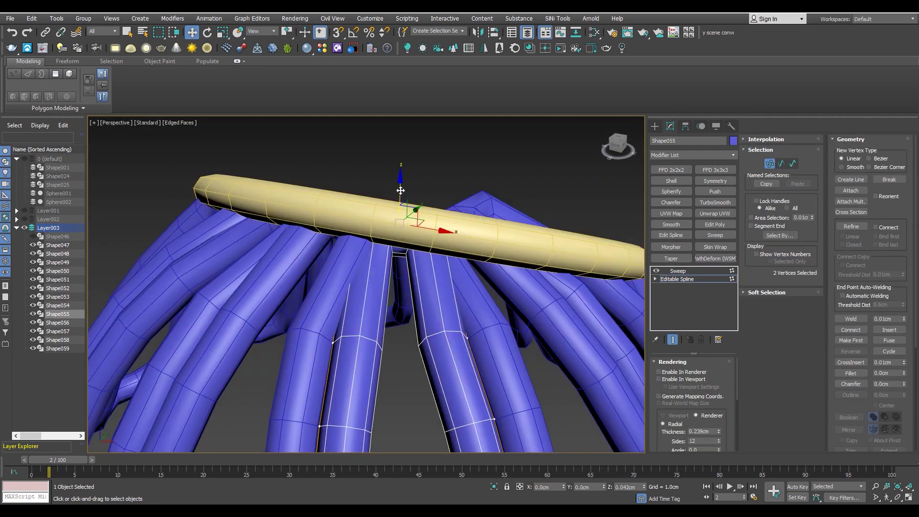
{"action": "mouse_move", "coordinate": [430, 221]}
{"action": "middle_mouse_down", "text": "alt"}
{"action": "mouse_move", "coordinate": [435, 209]}
{"action": "mouse_move", "coordinate": [426, 272]}
{"action": "middle_mouse_up", "text": "alt"}
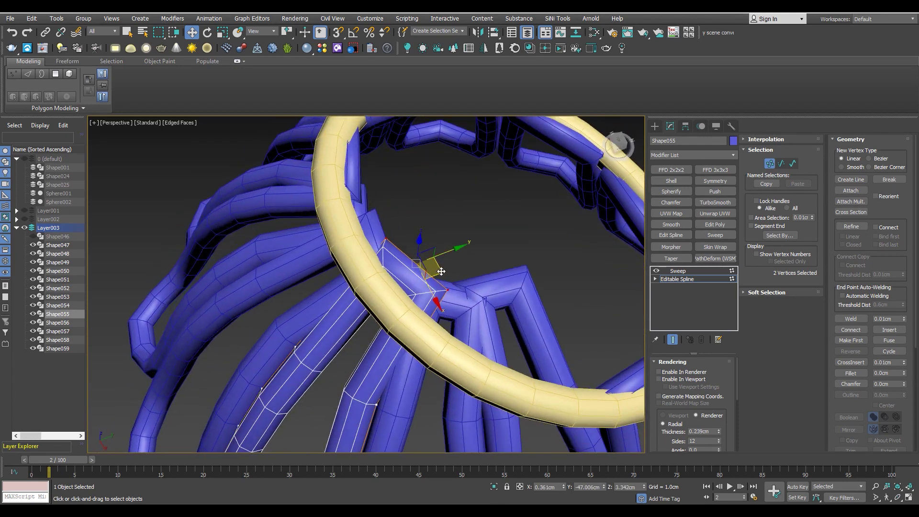
{"action": "left_click_drag", "start_coordinate": [441, 272], "coordinate": [428, 288]}
{"action": "middle_click_drag", "start_coordinate": [407, 291], "coordinate": [421, 240], "text": "alt"}
{"action": "left_click", "coordinate": [685, 279]}
- Select Shape054 and open its spline for vertex editing
{"action": "left_click", "coordinate": [430, 310]}
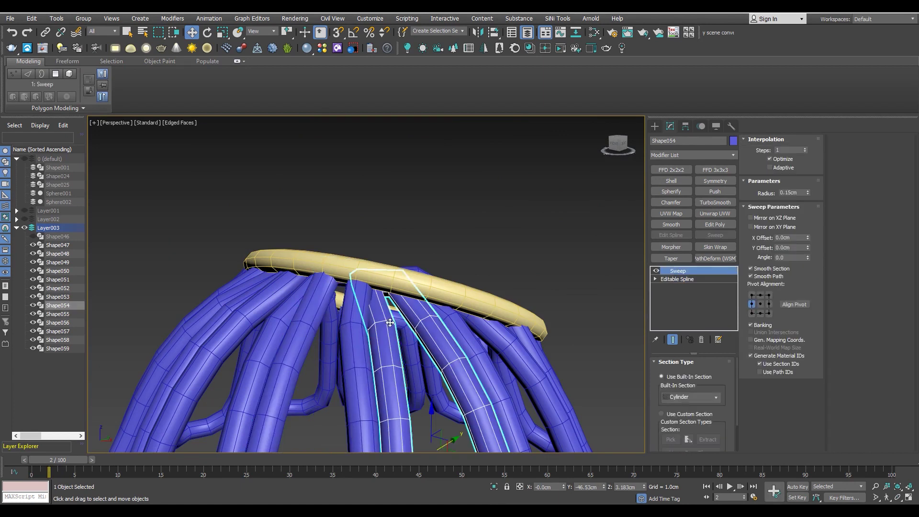
{"action": "middle_click_drag", "start_coordinate": [402, 317], "coordinate": [368, 328], "text": "alt"}
{"action": "left_click", "coordinate": [677, 280]}
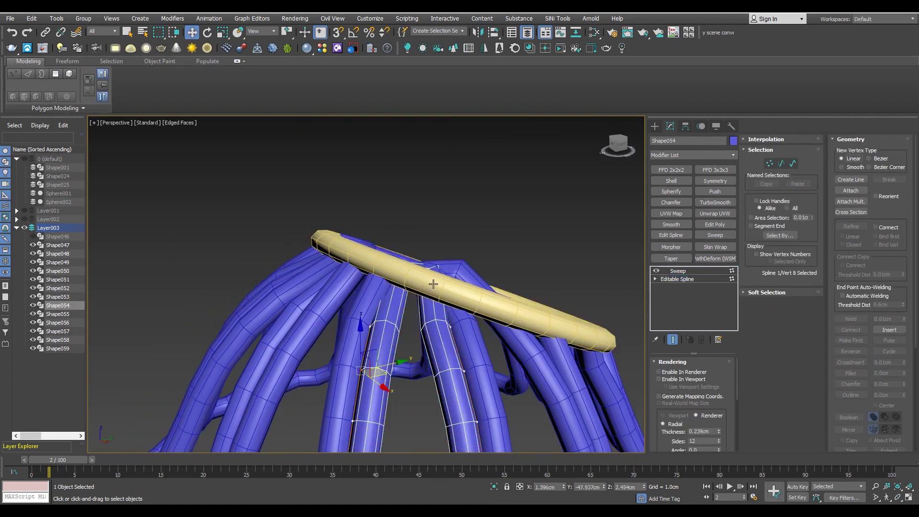
{"action": "key", "text": "F3"}
{"action": "scroll", "coordinate": [484, 248], "scroll_direction": "up", "scroll_amount": 5}
{"action": "key", "text": "F3"}
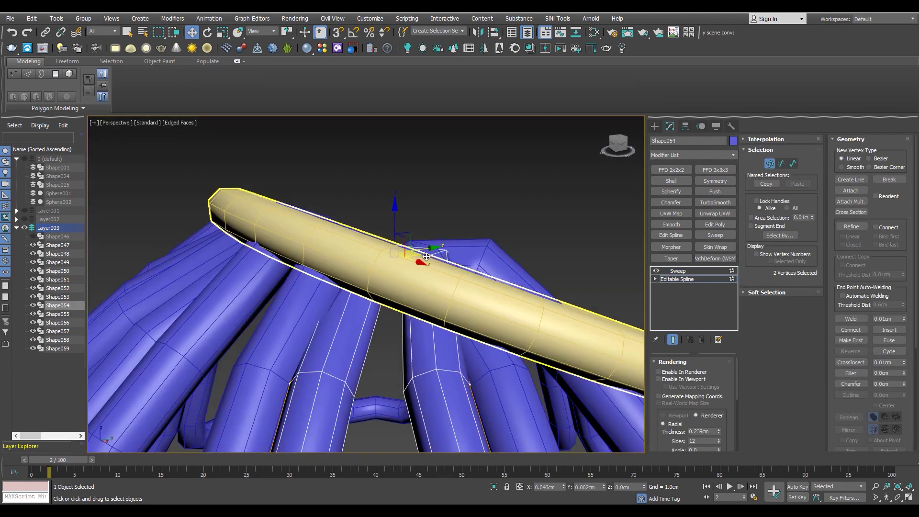
- Move Shape054's top vertices to sit under the ring
{"action": "scroll", "coordinate": [396, 309], "scroll_direction": "up", "scroll_amount": 5}
{"action": "scroll", "coordinate": [396, 309], "scroll_direction": "down", "scroll_amount": 3}
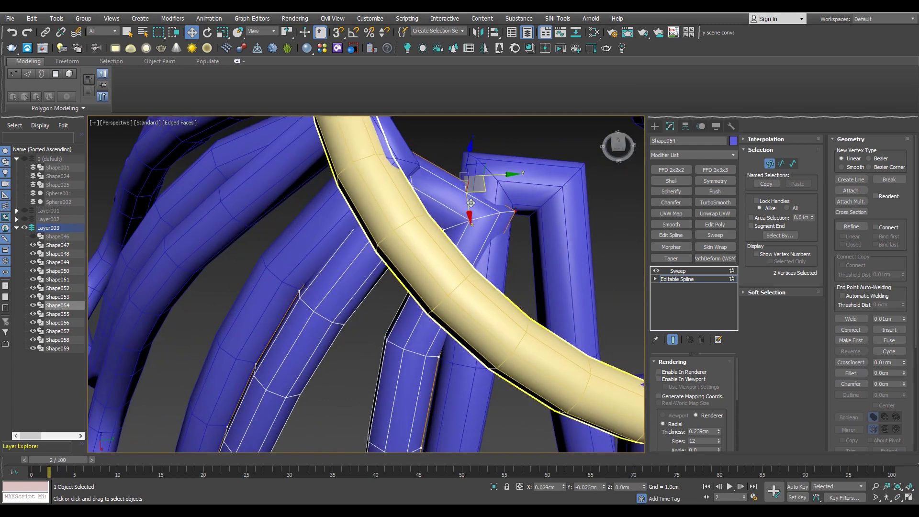
{"action": "scroll", "coordinate": [383, 223], "scroll_direction": "up", "scroll_amount": 4}
{"action": "middle_click_drag", "start_coordinate": [383, 224], "coordinate": [500, 220], "text": "alt"}
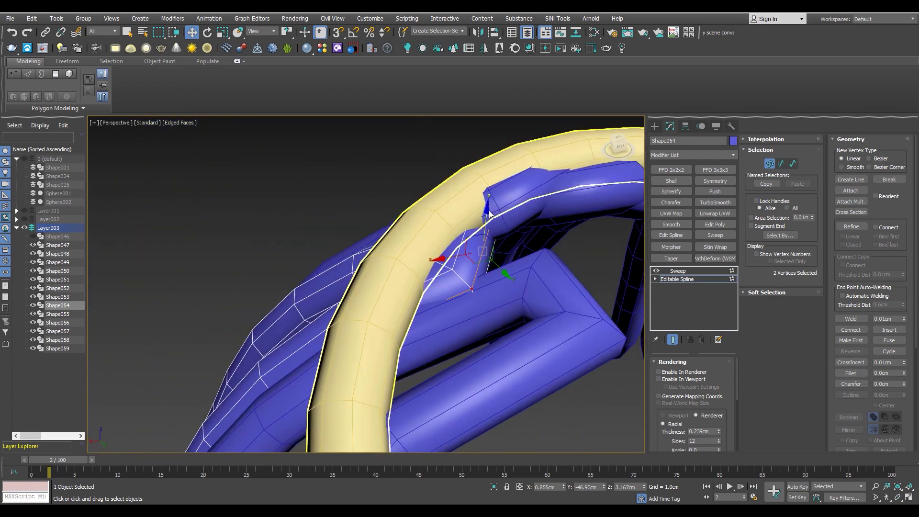
{"action": "left_click_drag", "start_coordinate": [490, 214], "coordinate": [476, 190]}
{"action": "scroll", "coordinate": [477, 191], "scroll_direction": "down", "scroll_amount": 3}
{"action": "scroll", "coordinate": [460, 249], "scroll_direction": "up", "scroll_amount": 3}
- Nudge Shape054's vertex 11 sideways and slightly down under the ring, then exit vertex editing
{"action": "left_click", "coordinate": [443, 265]}
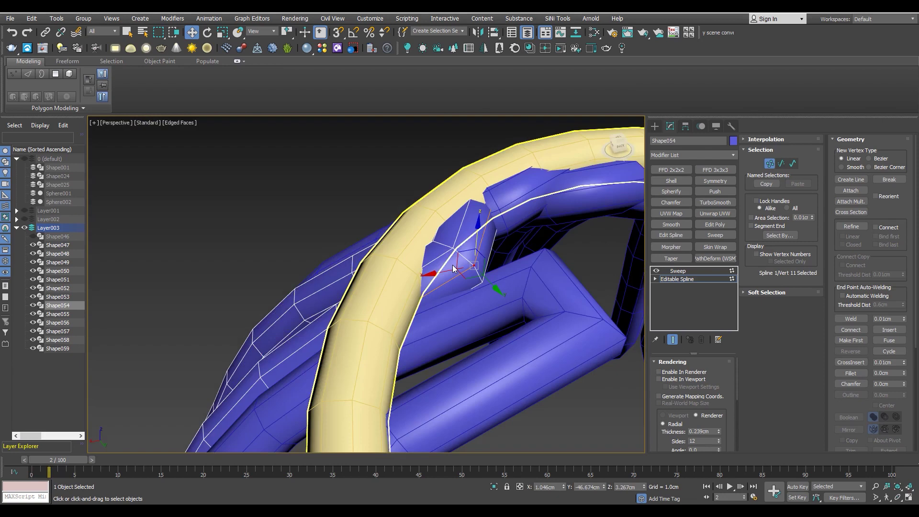
{"action": "middle_click_drag", "start_coordinate": [443, 266], "coordinate": [479, 268], "text": "alt"}
{"action": "scroll", "coordinate": [489, 285], "scroll_direction": "up", "scroll_amount": 2}
{"action": "left_click_drag", "start_coordinate": [488, 285], "coordinate": [476, 283]}
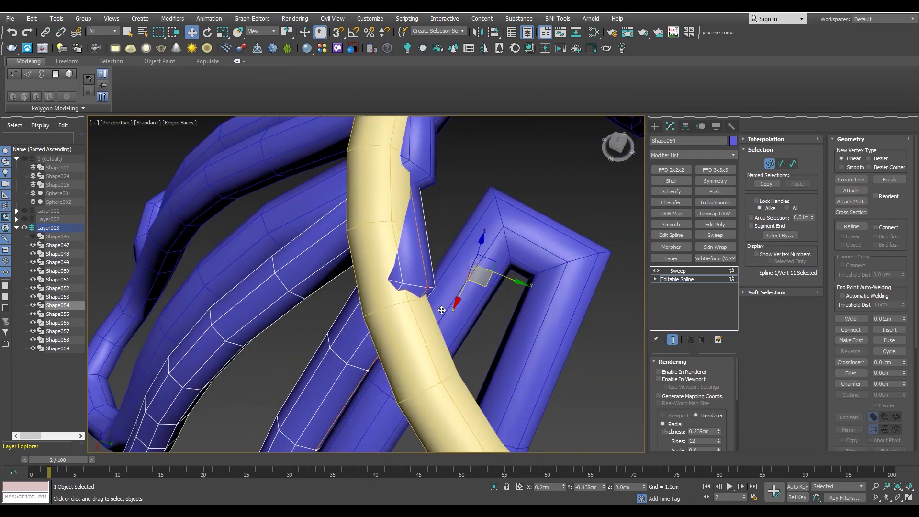
{"action": "middle_click_drag", "start_coordinate": [477, 283], "coordinate": [428, 266], "text": "alt"}
{"action": "left_click_drag", "start_coordinate": [427, 282], "coordinate": [428, 284]}
{"action": "mouse_move", "coordinate": [430, 294]}
{"action": "middle_mouse_down", "text": "alt"}
{"action": "mouse_move", "coordinate": [409, 315]}
{"action": "mouse_move", "coordinate": [336, 298]}
{"action": "mouse_move", "coordinate": [328, 338]}
{"action": "mouse_move", "coordinate": [344, 330]}
{"action": "mouse_move", "coordinate": [343, 288]}
{"action": "middle_mouse_up", "text": "alt"}
{"action": "left_click", "coordinate": [717, 276]}
{"action": "left_click", "coordinate": [339, 309]}
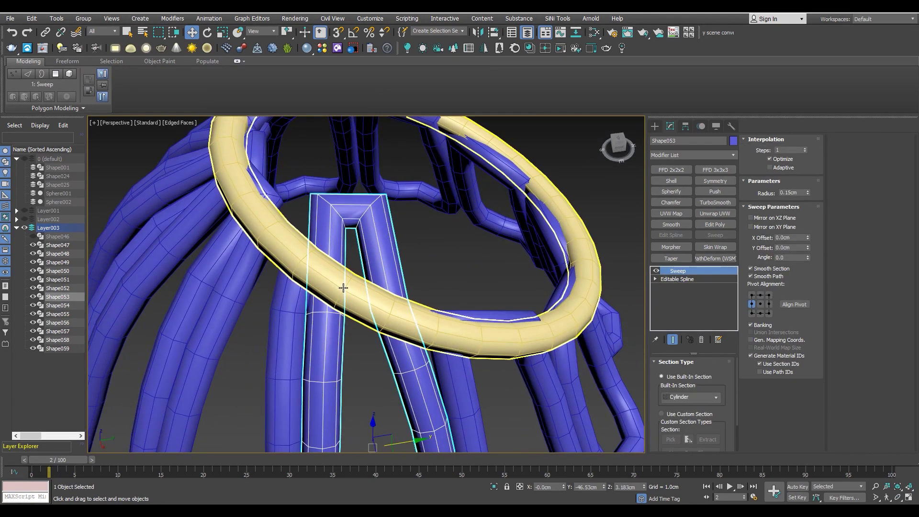
- Lower Shape053's two top vertices, checking the loop shape in wireframe
{"action": "scroll", "coordinate": [345, 285], "scroll_direction": "up", "scroll_amount": 2}
{"action": "key", "text": "1"}
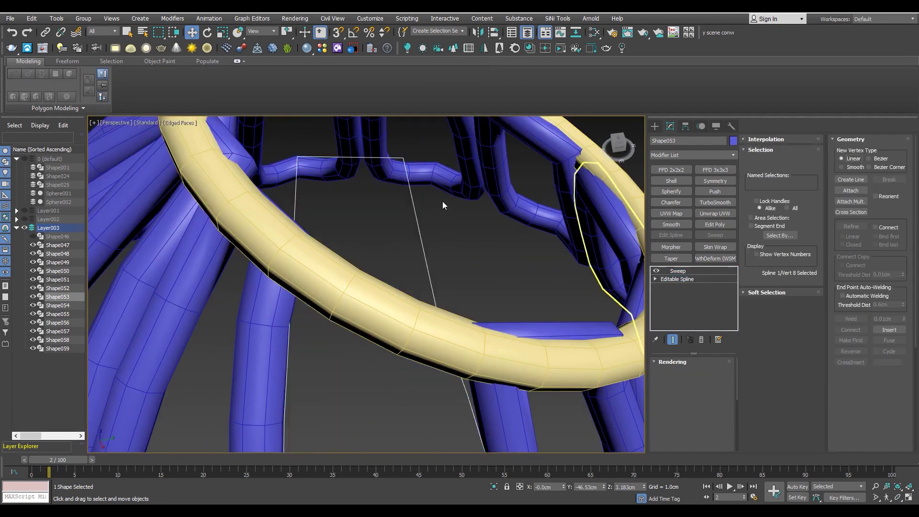
{"action": "left_click_drag", "start_coordinate": [371, 166], "coordinate": [390, 269]}
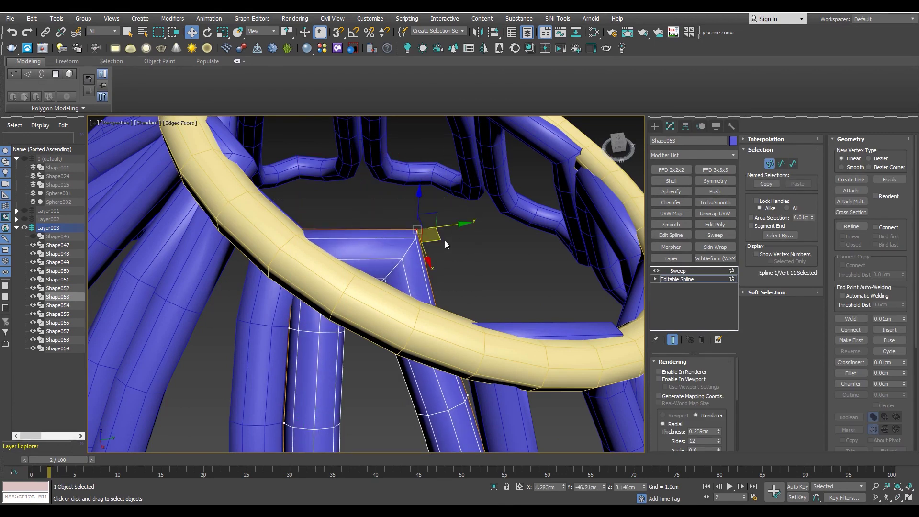
{"action": "left_click_drag", "start_coordinate": [445, 244], "coordinate": [427, 275]}
{"action": "mouse_move", "coordinate": [427, 275]}
{"action": "middle_mouse_down", "text": "alt"}
{"action": "mouse_move", "coordinate": [411, 247]}
{"action": "mouse_move", "coordinate": [344, 298]}
{"action": "mouse_move", "coordinate": [370, 224]}
{"action": "mouse_move", "coordinate": [294, 254]}
{"action": "mouse_move", "coordinate": [476, 261]}
{"action": "middle_mouse_up", "text": "alt"}
{"action": "key", "text": "F3"}
{"action": "left_click_drag", "start_coordinate": [480, 261], "coordinate": [467, 295]}
{"action": "key", "text": "F3"}
{"action": "mouse_move", "coordinate": [467, 295]}
{"action": "middle_mouse_down", "text": "alt"}
{"action": "mouse_move", "coordinate": [455, 234]}
{"action": "mouse_move", "coordinate": [448, 259]}
{"action": "middle_mouse_up", "text": "alt"}
{"action": "scroll", "coordinate": [455, 235], "scroll_direction": "down", "scroll_amount": 5}
{"action": "scroll", "coordinate": [448, 259], "scroll_direction": "up", "scroll_amount": 4}
{"action": "left_click_drag", "start_coordinate": [448, 259], "coordinate": [447, 257]}
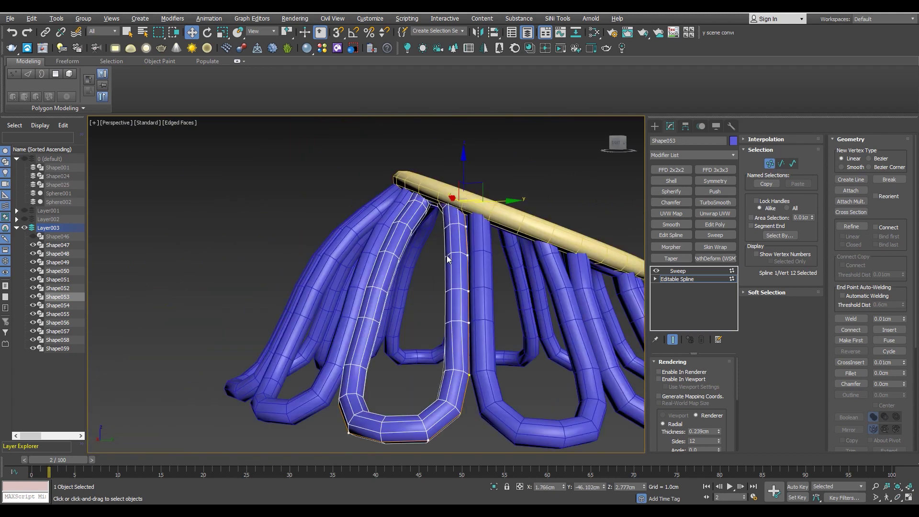
- Adjust the three top vertices so the loop tucks under the ring, then deselect
{"action": "scroll", "coordinate": [447, 259], "scroll_direction": "up", "scroll_amount": 2}
{"action": "mouse_move", "coordinate": [447, 259]}
{"action": "middle_mouse_down", "text": "alt"}
{"action": "mouse_move", "coordinate": [429, 205]}
{"action": "mouse_move", "coordinate": [418, 250]}
{"action": "middle_mouse_up", "text": "alt"}
{"action": "key", "text": "F3"}
{"action": "key", "text": "F3"}
{"action": "left_click_drag", "start_coordinate": [380, 233], "coordinate": [339, 216]}
{"action": "mouse_move", "coordinate": [409, 214]}
{"action": "middle_mouse_down", "text": "alt"}
{"action": "mouse_move", "coordinate": [435, 200]}
{"action": "mouse_move", "coordinate": [448, 173]}
{"action": "middle_mouse_up", "text": "alt"}
{"action": "key", "text": "F3"}
{"action": "left_click_drag", "start_coordinate": [488, 248], "coordinate": [488, 247]}
{"action": "key", "text": "F3"}
{"action": "left_click_drag", "start_coordinate": [454, 190], "coordinate": [450, 224]}
{"action": "key", "text": "F3"}
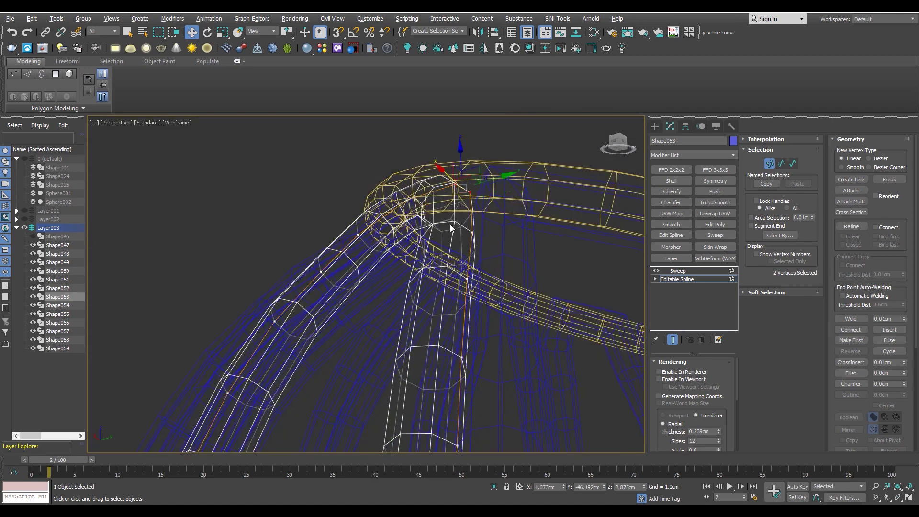
{"action": "key", "text": "F3"}
{"action": "scroll", "coordinate": [451, 182], "scroll_direction": "down", "scroll_amount": 5}
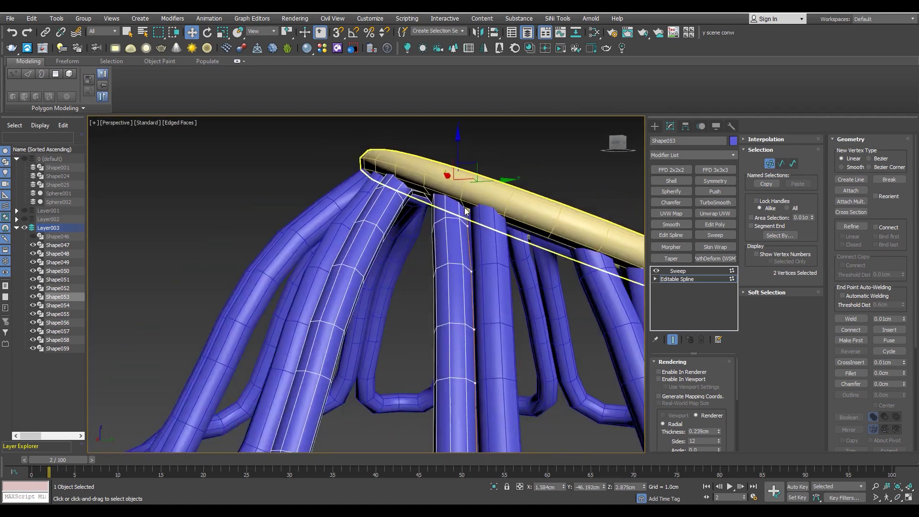
{"action": "mouse_move", "coordinate": [451, 182]}
{"action": "middle_mouse_down", "text": "alt"}
{"action": "mouse_move", "coordinate": [384, 239]}
{"action": "mouse_move", "coordinate": [502, 228]}
{"action": "mouse_move", "coordinate": [467, 218]}
{"action": "middle_mouse_up", "text": "alt"}
{"action": "scroll", "coordinate": [384, 242], "scroll_direction": "down", "scroll_amount": 5}
{"action": "scroll", "coordinate": [502, 228], "scroll_direction": "up", "scroll_amount": 5}
{"action": "left_click", "coordinate": [538, 243]}
{"action": "scroll", "coordinate": [539, 243], "scroll_direction": "down", "scroll_amount": 3}
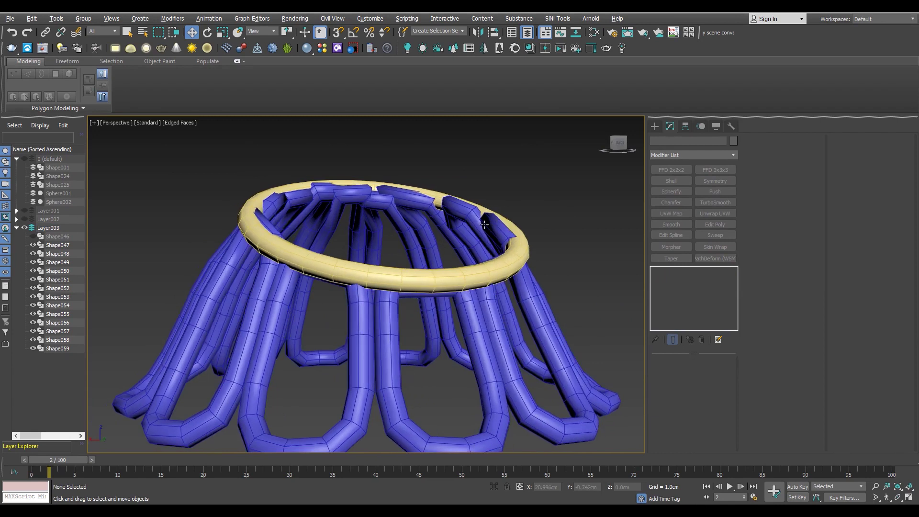
- Unhide Shape046 and select the twelve skirt loops plus the petal bowl
{"action": "scroll", "coordinate": [467, 218], "scroll_direction": "down", "scroll_amount": 4}
{"action": "scroll", "coordinate": [396, 293], "scroll_direction": "down", "scroll_amount": 3}
{"action": "left_click", "coordinate": [33, 237]}
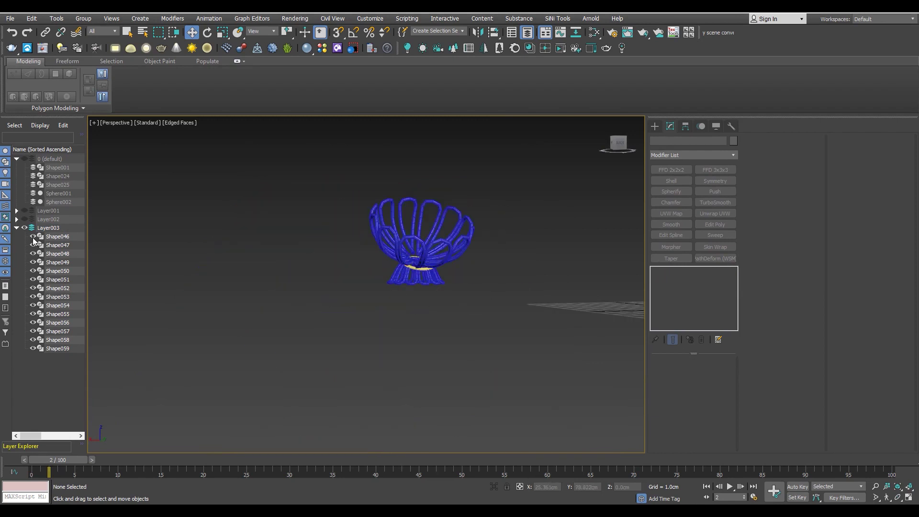
{"action": "scroll", "coordinate": [435, 293], "scroll_direction": "up", "scroll_amount": 5}
{"action": "left_click", "coordinate": [435, 293]}
{"action": "scroll", "coordinate": [431, 302], "scroll_direction": "up", "scroll_amount": 3}
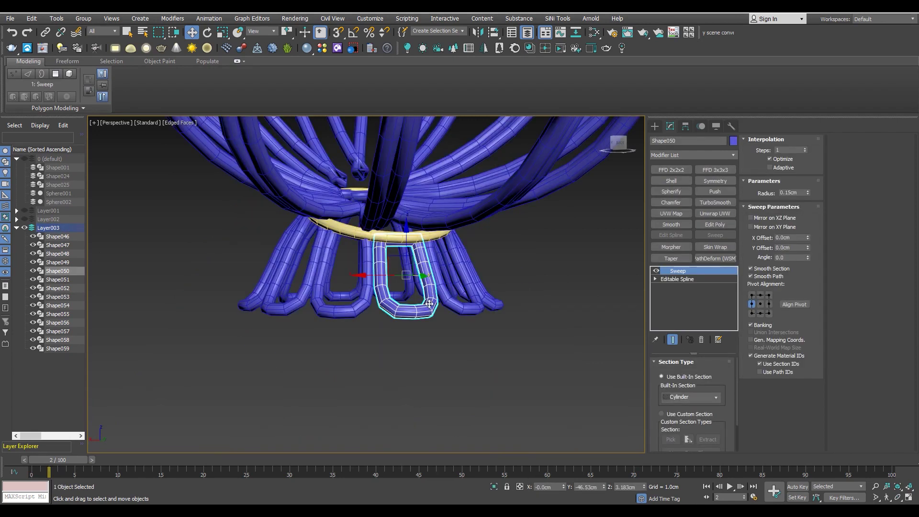
{"action": "middle_click_drag", "start_coordinate": [433, 300], "coordinate": [543, 304], "text": "alt"}
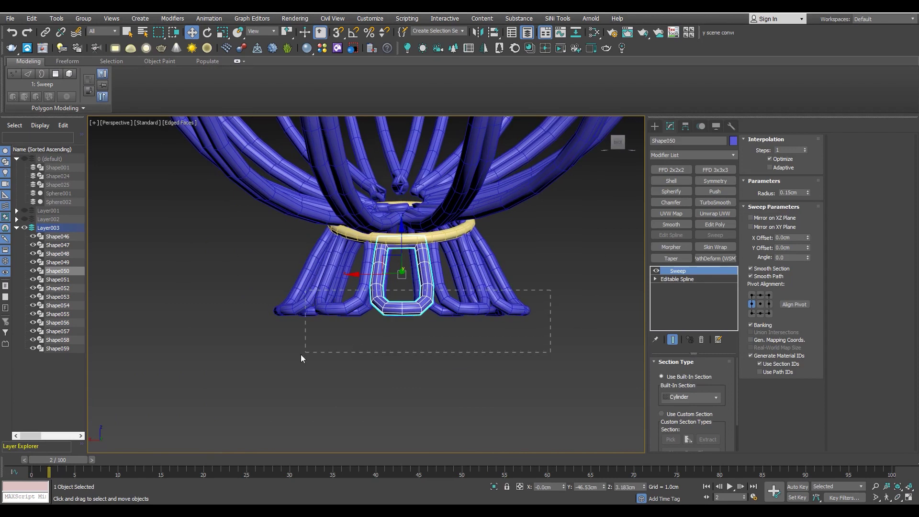
{"action": "left_click_drag", "start_coordinate": [300, 358], "coordinate": [299, 352]}
{"action": "scroll", "coordinate": [397, 286], "scroll_direction": "down", "scroll_amount": 3}
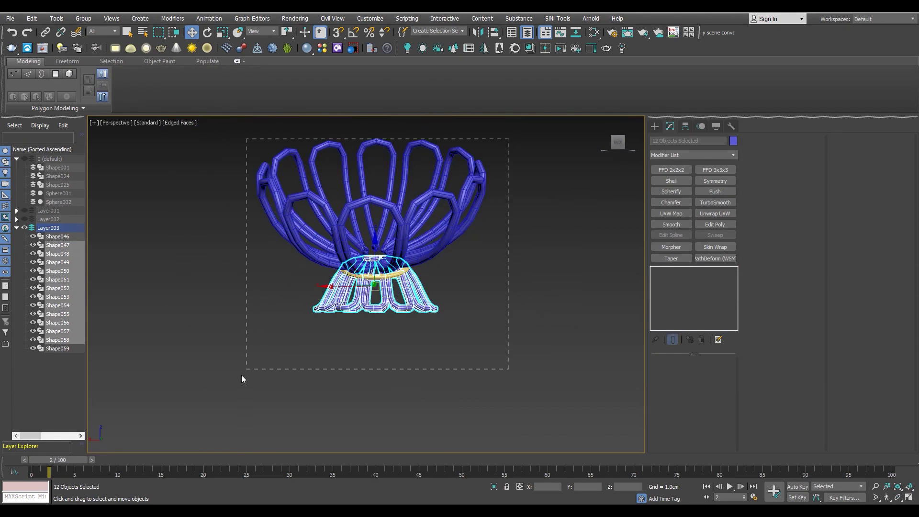
{"action": "left_click_drag", "start_coordinate": [241, 379], "coordinate": [242, 378]}
- Group the selection as Group001 and switch to the top view
{"action": "left_click", "coordinate": [84, 19]}
{"action": "left_click", "coordinate": [90, 36]}
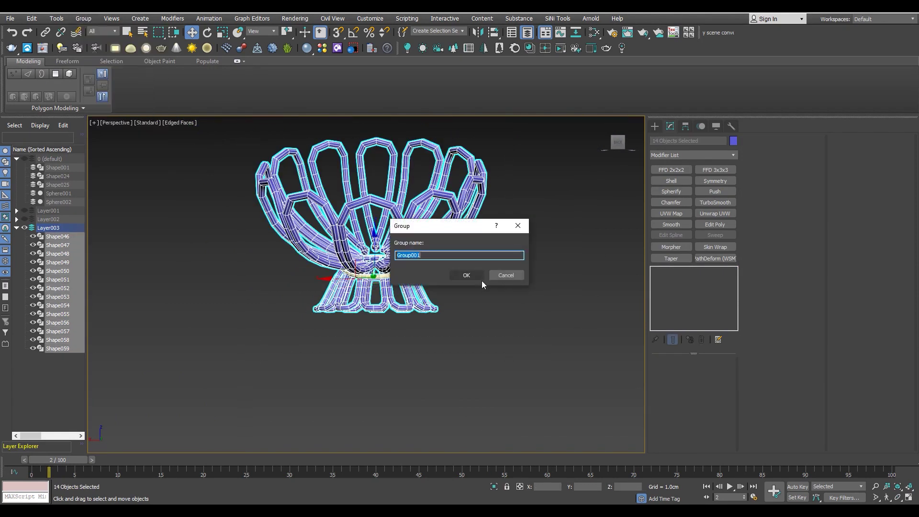
{"action": "left_click", "coordinate": [474, 275]}
{"action": "scroll", "coordinate": [353, 266], "scroll_direction": "down", "scroll_amount": 5}
{"action": "mouse_move", "coordinate": [353, 267]}
{"action": "middle_mouse_down", "text": "alt"}
{"action": "mouse_move", "coordinate": [339, 264]}
{"action": "mouse_move", "coordinate": [349, 254]}
{"action": "middle_mouse_up", "text": "alt"}
{"action": "key", "text": "alt+w"}
{"action": "key", "text": "alt+w"}
{"action": "scroll", "coordinate": [450, 287], "scroll_direction": "down", "scroll_amount": 5}
{"action": "scroll", "coordinate": [450, 288], "scroll_direction": "down", "scroll_amount": 3}
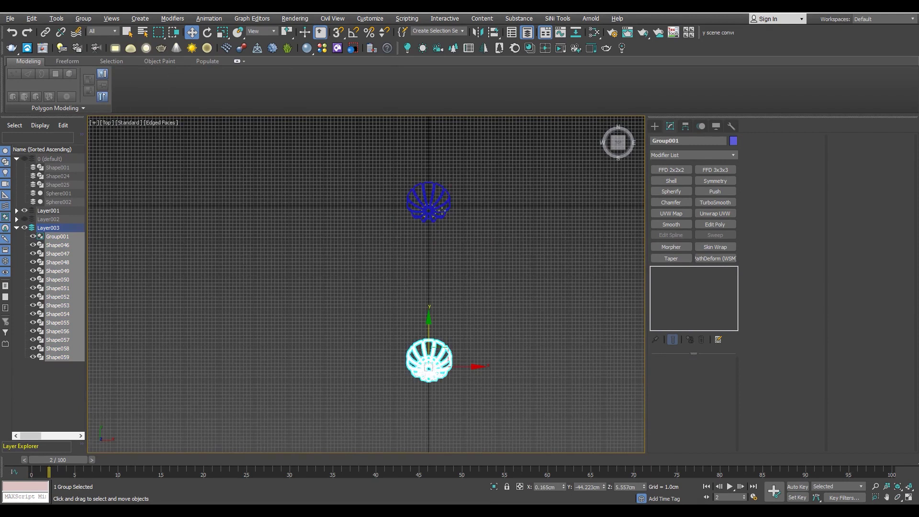
- In the side view, move Group001 up and vertex-snap it onto the matching blue wing vertex
{"action": "scroll", "coordinate": [431, 213], "scroll_direction": "up", "scroll_amount": 4}
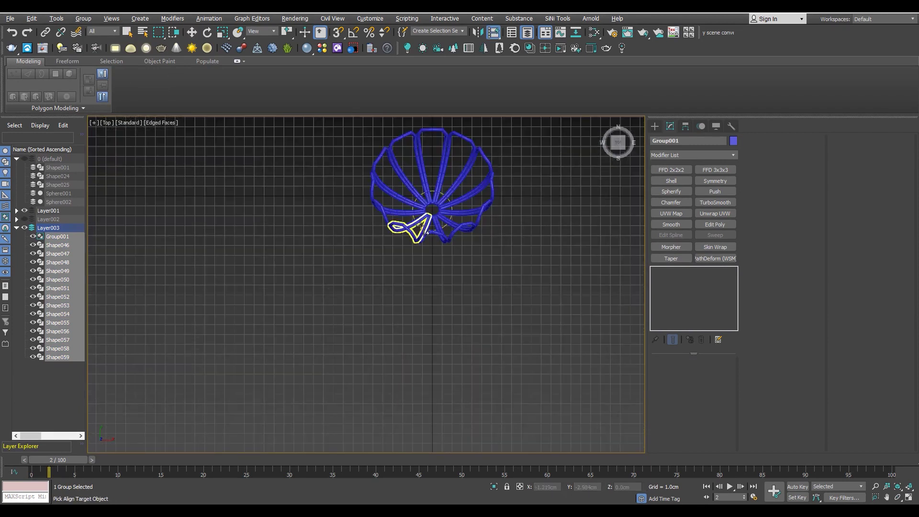
{"action": "scroll", "coordinate": [436, 233], "scroll_direction": "up", "scroll_amount": 5}
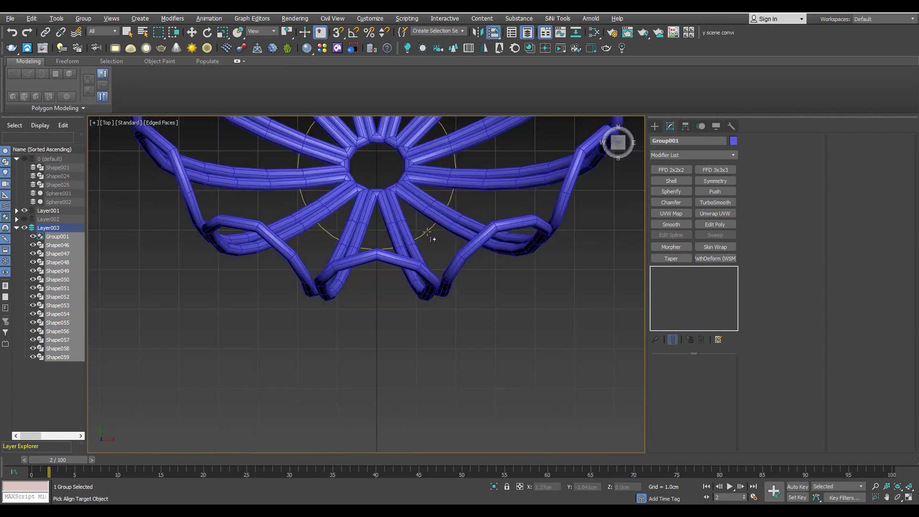
{"action": "left_click", "coordinate": [428, 232]}
{"action": "scroll", "coordinate": [427, 232], "scroll_direction": "down", "scroll_amount": 5}
{"action": "key", "text": "alt+w"}
{"action": "key", "text": "alt+w"}
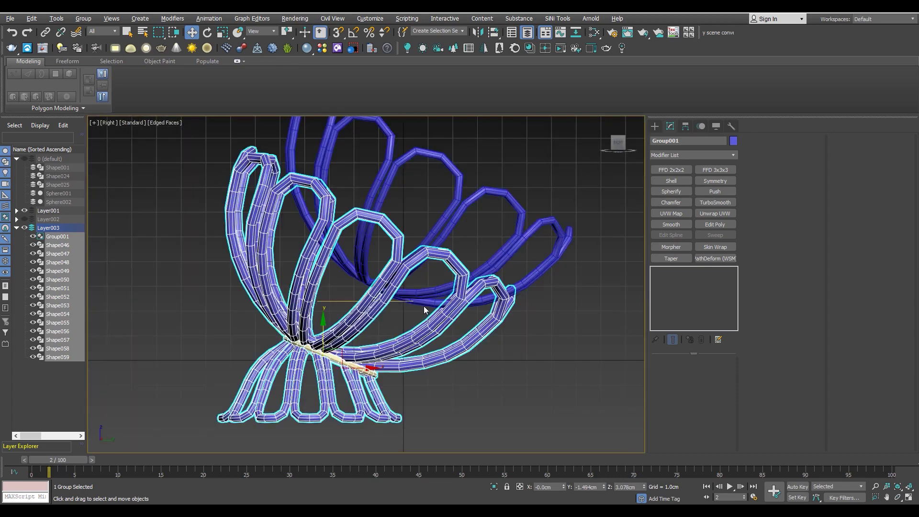
{"action": "left_click_drag", "start_coordinate": [339, 350], "coordinate": [396, 286]}
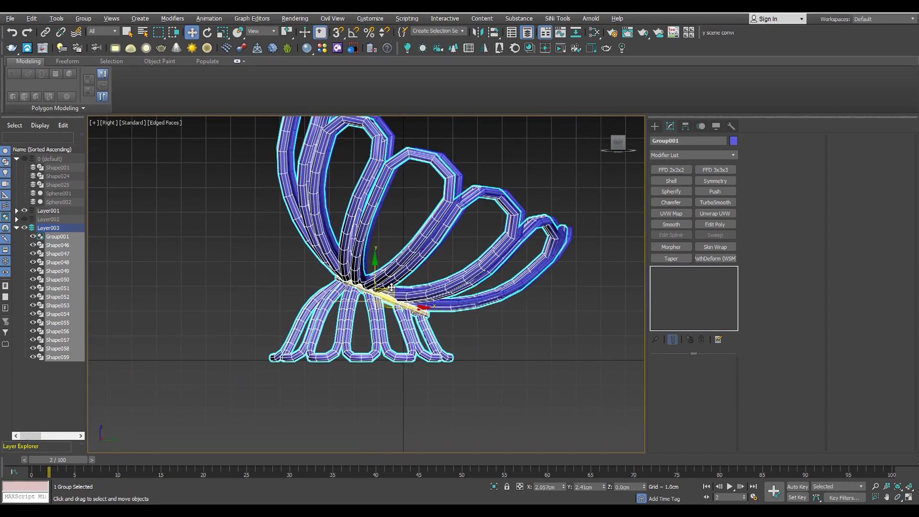
{"action": "scroll", "coordinate": [405, 226], "scroll_direction": "up", "scroll_amount": 5}
{"action": "scroll", "coordinate": [405, 225], "scroll_direction": "up", "scroll_amount": 3}
{"action": "key", "text": "s"}
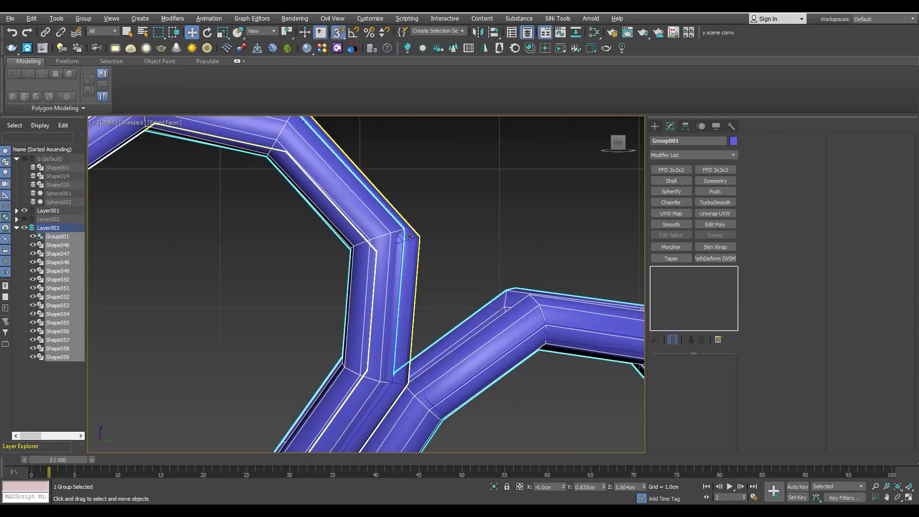
{"action": "scroll", "coordinate": [403, 235], "scroll_direction": "up", "scroll_amount": 3}
{"action": "key", "text": "F3"}
{"action": "left_click_drag", "start_coordinate": [376, 240], "coordinate": [412, 248]}
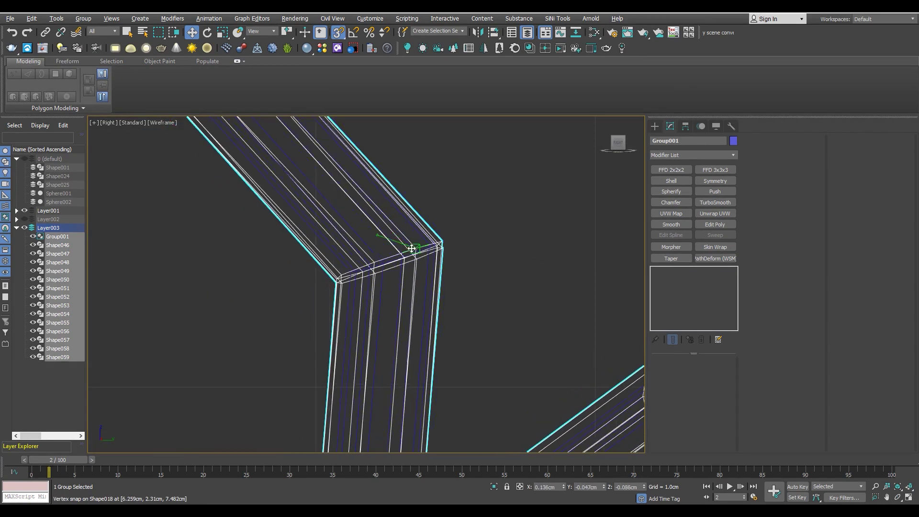
- Inspect the placed group in a maximized Perspective view and isolate it
{"action": "key", "text": "alt+w"}
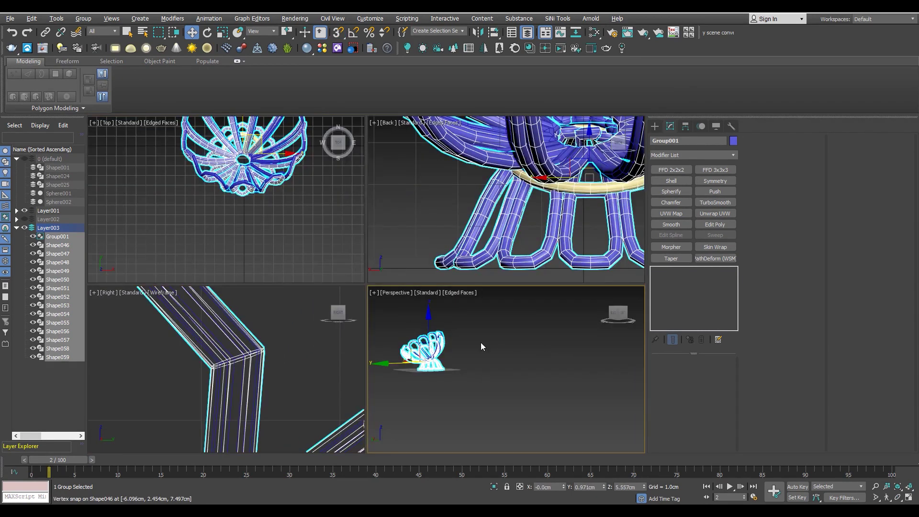
{"action": "key", "text": "alt+w"}
{"action": "scroll", "coordinate": [370, 287], "scroll_direction": "up", "scroll_amount": 5}
{"action": "mouse_move", "coordinate": [369, 288]}
{"action": "middle_mouse_down", "text": "alt"}
{"action": "mouse_move", "coordinate": [361, 304]}
{"action": "mouse_move", "coordinate": [259, 263]}
{"action": "mouse_move", "coordinate": [195, 269]}
{"action": "mouse_move", "coordinate": [403, 315]}
{"action": "mouse_move", "coordinate": [386, 288]}
{"action": "mouse_move", "coordinate": [434, 283]}
{"action": "mouse_move", "coordinate": [372, 288]}
{"action": "middle_mouse_up", "text": "alt"}
{"action": "scroll", "coordinate": [361, 304], "scroll_direction": "up", "scroll_amount": 3}
{"action": "scroll", "coordinate": [362, 304], "scroll_direction": "down", "scroll_amount": 5}
{"action": "scroll", "coordinate": [404, 314], "scroll_direction": "up", "scroll_amount": 3}
{"action": "scroll", "coordinate": [404, 315], "scroll_direction": "up", "scroll_amount": 2}
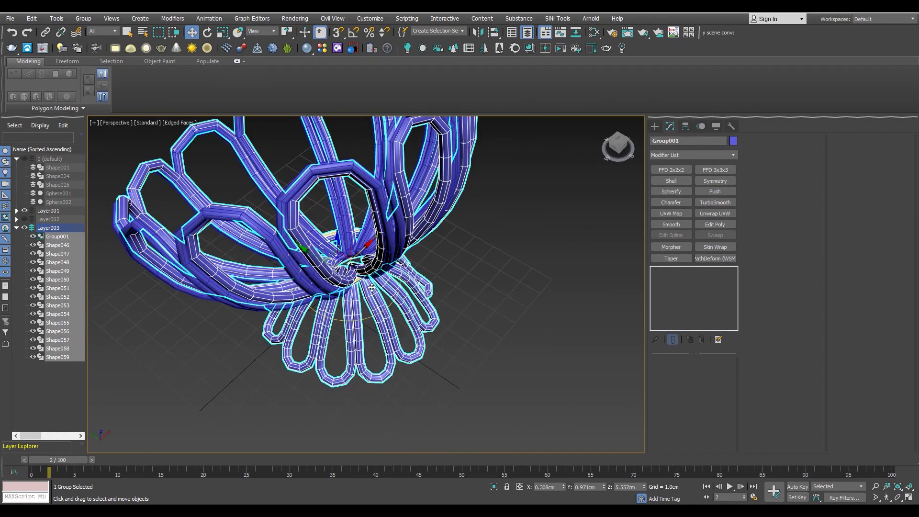
{"action": "scroll", "coordinate": [372, 288], "scroll_direction": "up", "scroll_amount": 3}
{"action": "middle_click_drag", "start_coordinate": [299, 246], "coordinate": [372, 214], "text": "alt"}
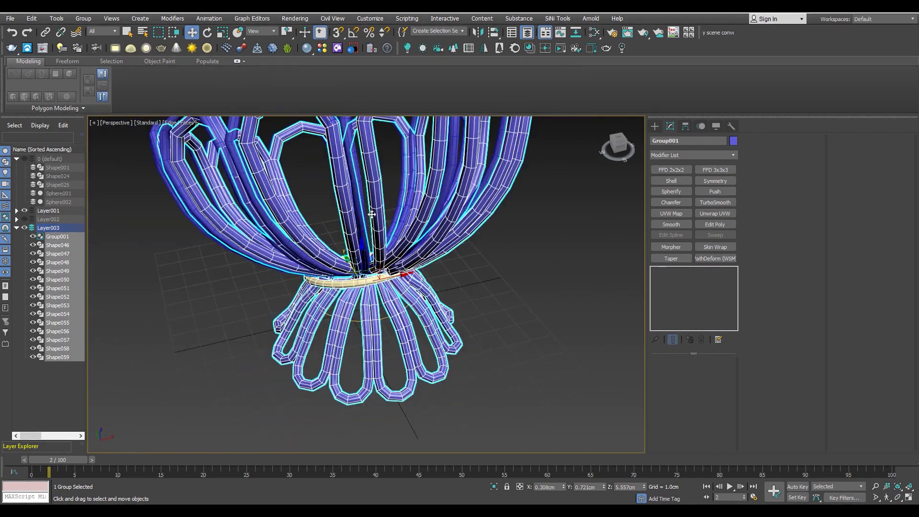
{"action": "scroll", "coordinate": [362, 211], "scroll_direction": "down", "scroll_amount": 3}
{"action": "key", "text": "alt+q"}
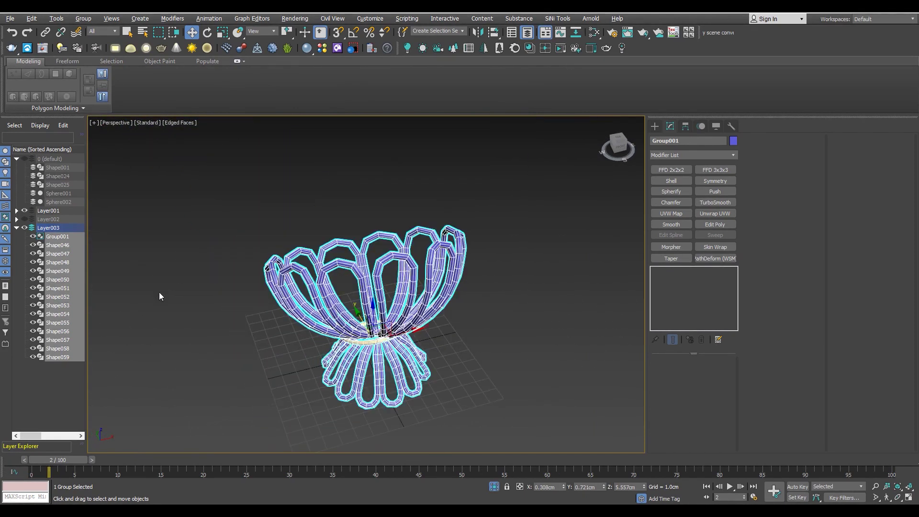
- Open Group001, hide the Shape046 wing loops, and toggle Layer001 off and on
{"action": "left_click", "coordinate": [90, 19]}
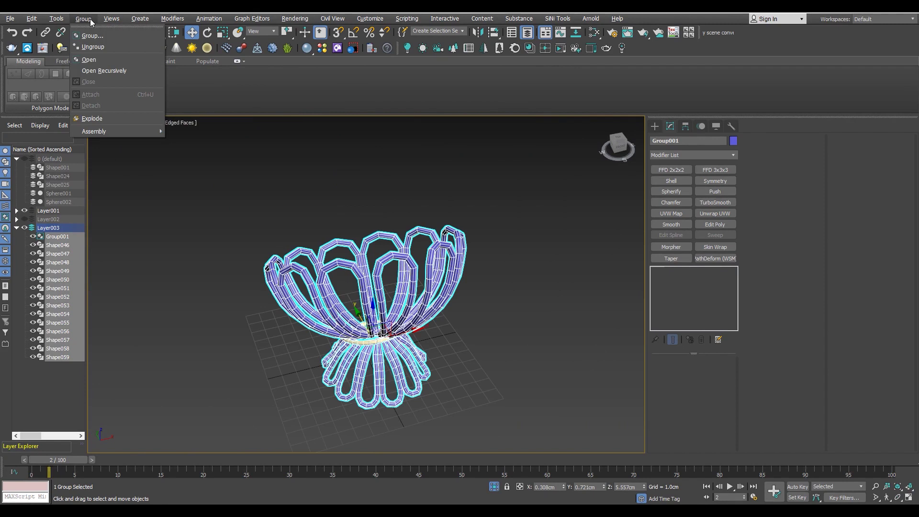
{"action": "left_click", "coordinate": [100, 61]}
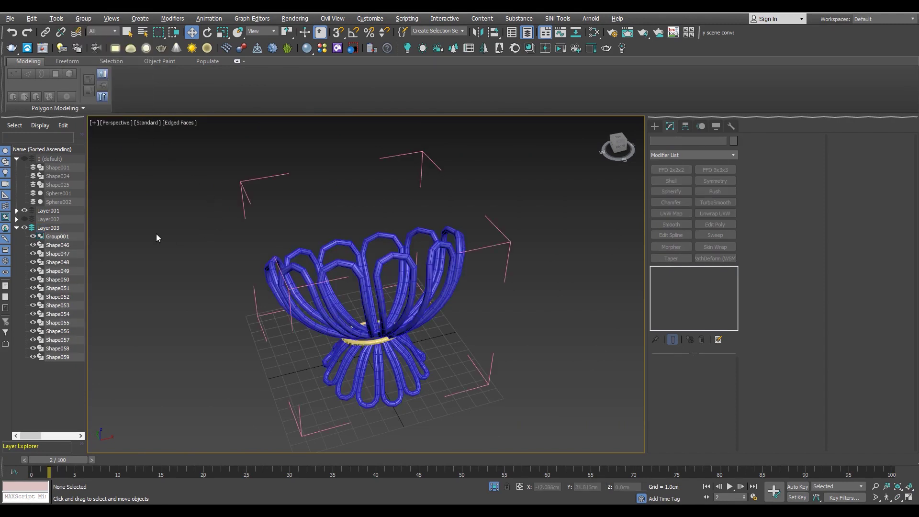
{"action": "left_click", "coordinate": [302, 258]}
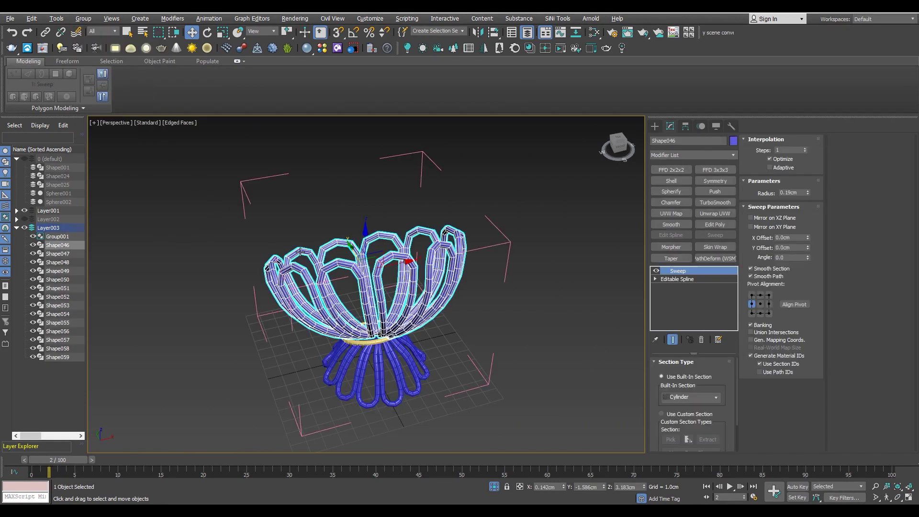
{"action": "left_click", "coordinate": [33, 245]}
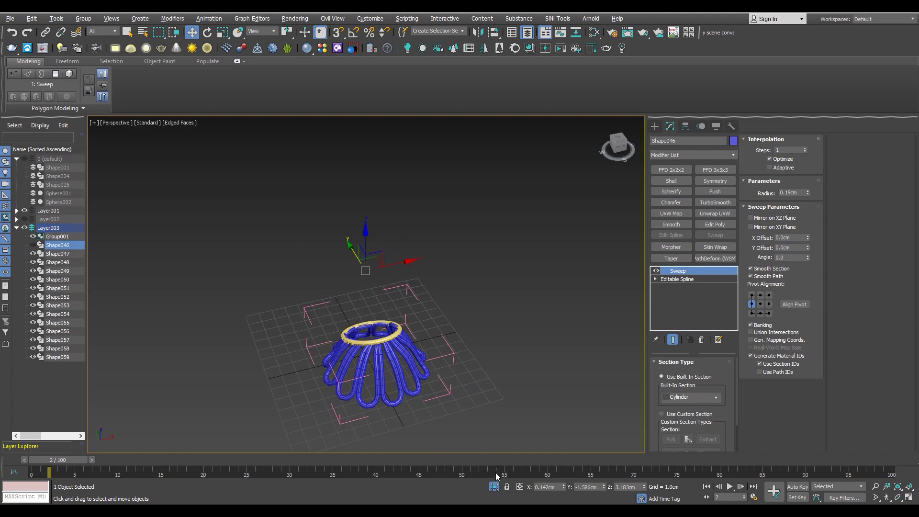
{"action": "left_click", "coordinate": [24, 212]}
{"action": "left_click", "coordinate": [24, 211]}
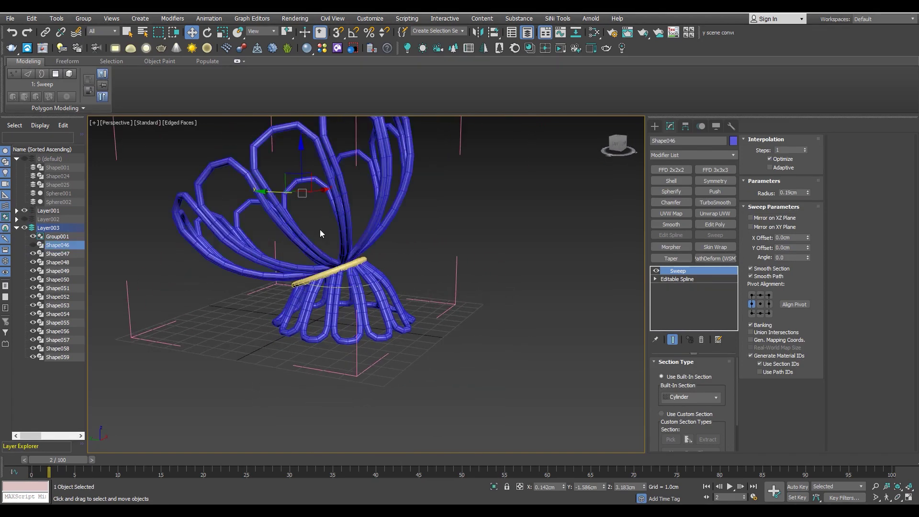
- Orbit the view to inspect the loop cluster and skirt loops from below
{"action": "scroll", "coordinate": [320, 233], "scroll_direction": "up", "scroll_amount": 3}
{"action": "scroll", "coordinate": [383, 234], "scroll_direction": "up", "scroll_amount": 3}
{"action": "scroll", "coordinate": [445, 237], "scroll_direction": "up", "scroll_amount": 3}
{"action": "scroll", "coordinate": [508, 238], "scroll_direction": "up", "scroll_amount": 3}
{"action": "mouse_move", "coordinate": [508, 238]}
{"action": "middle_mouse_down", "text": "alt"}
{"action": "mouse_move", "coordinate": [553, 244]}
{"action": "mouse_move", "coordinate": [553, 220]}
{"action": "mouse_move", "coordinate": [425, 239]}
{"action": "mouse_move", "coordinate": [400, 225]}
{"action": "middle_mouse_up", "text": "alt"}
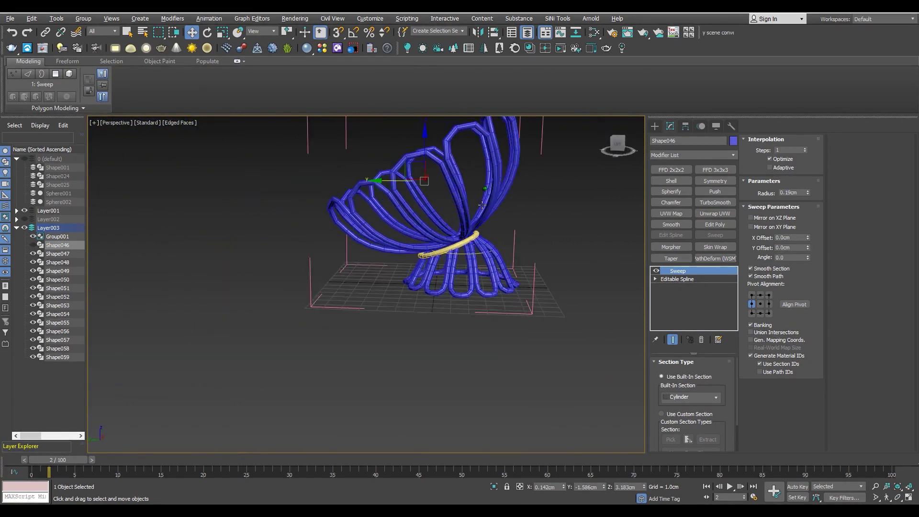
{"action": "scroll", "coordinate": [444, 263], "scroll_direction": "up", "scroll_amount": 3}
{"action": "scroll", "coordinate": [443, 263], "scroll_direction": "up", "scroll_amount": 3}
{"action": "mouse_move", "coordinate": [444, 263]}
{"action": "middle_mouse_down", "text": "alt"}
{"action": "mouse_move", "coordinate": [393, 265]}
{"action": "mouse_move", "coordinate": [407, 242]}
{"action": "mouse_move", "coordinate": [418, 244]}
{"action": "mouse_move", "coordinate": [440, 250]}
{"action": "mouse_move", "coordinate": [469, 282]}
{"action": "middle_mouse_up", "text": "alt"}
{"action": "scroll", "coordinate": [394, 265], "scroll_direction": "down", "scroll_amount": 5}
{"action": "scroll", "coordinate": [407, 241], "scroll_direction": "up", "scroll_amount": 3}
{"action": "scroll", "coordinate": [407, 242], "scroll_direction": "down", "scroll_amount": 3}
{"action": "scroll", "coordinate": [476, 289], "scroll_direction": "up", "scroll_amount": 1}
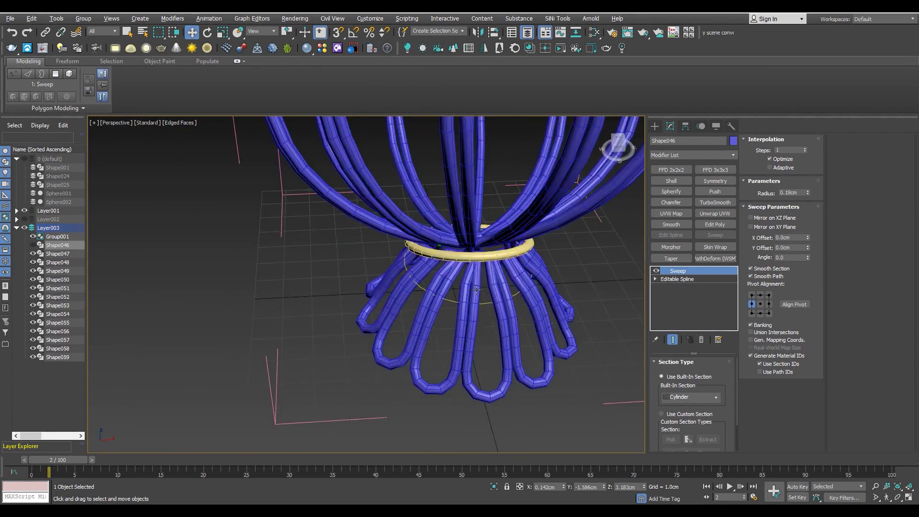
- Maximize the side view and frame the whole butterfly in it
{"action": "key", "text": "alt+w"}
{"action": "right_click", "coordinate": [209, 372]}
{"action": "key", "text": "alt+w"}
{"action": "key", "text": "z"}
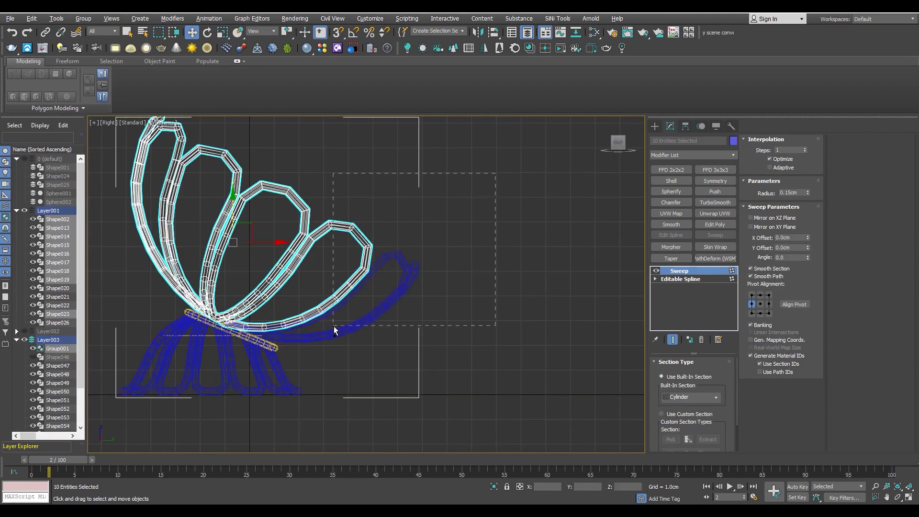
{"action": "key", "text": "alt+w"}
{"action": "right_click", "coordinate": [406, 306]}
{"action": "key", "text": "alt+w"}
{"action": "scroll", "coordinate": [406, 274], "scroll_direction": "up", "scroll_amount": 2}
{"action": "mouse_move", "coordinate": [407, 274]}
{"action": "middle_mouse_down", "text": "alt"}
{"action": "mouse_move", "coordinate": [497, 293]}
{"action": "mouse_move", "coordinate": [206, 305]}
{"action": "mouse_move", "coordinate": [240, 332]}
{"action": "middle_mouse_up", "text": "alt"}
{"action": "key", "text": "super+shift"}
{"action": "scroll", "coordinate": [206, 305], "scroll_direction": "up", "scroll_amount": 3}
{"action": "scroll", "coordinate": [267, 345], "scroll_direction": "up", "scroll_amount": 2}
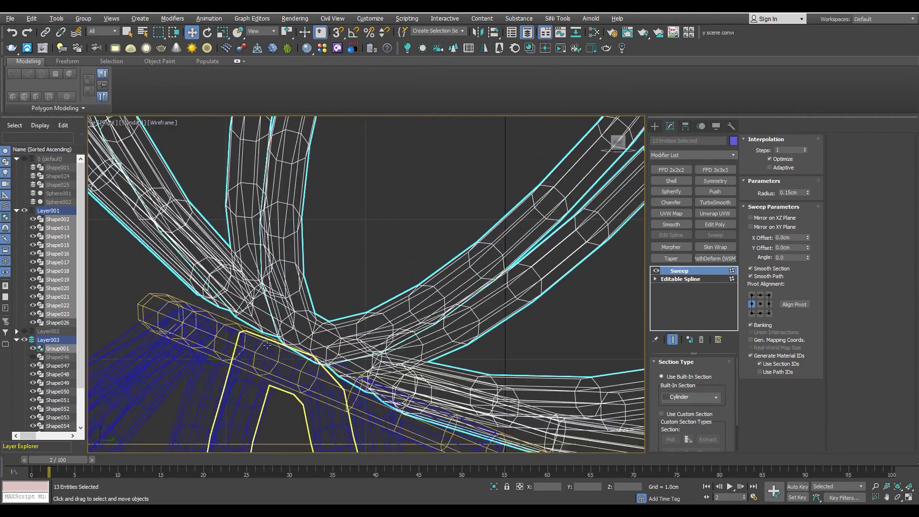
{"action": "key", "text": "F3"}
{"action": "scroll", "coordinate": [288, 330], "scroll_direction": "down", "scroll_amount": 1}
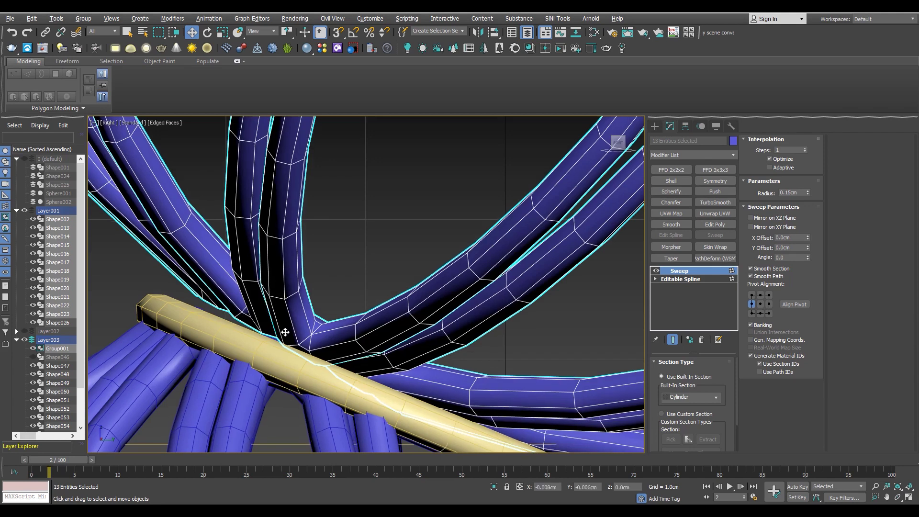
{"action": "scroll", "coordinate": [297, 323], "scroll_direction": "down", "scroll_amount": 3}
{"action": "scroll", "coordinate": [340, 320], "scroll_direction": "down", "scroll_amount": 4}
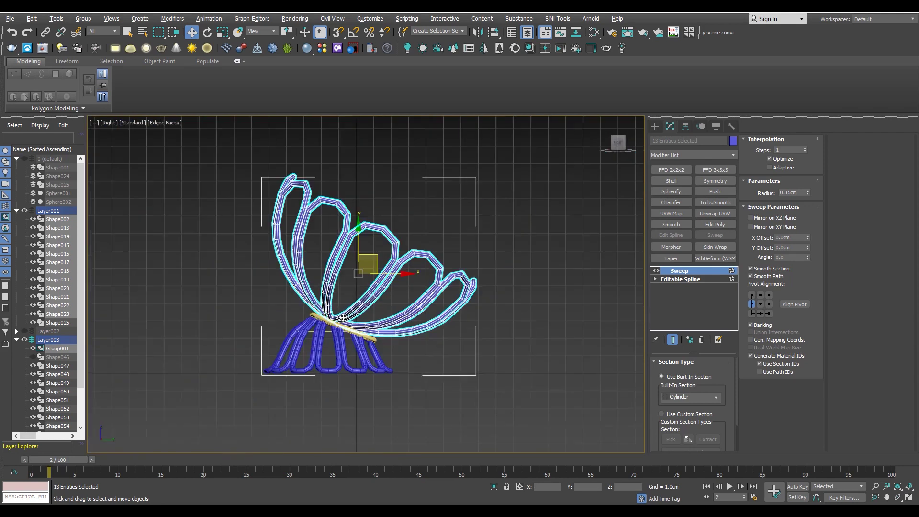
{"action": "scroll", "coordinate": [343, 316], "scroll_direction": "up", "scroll_amount": 3}
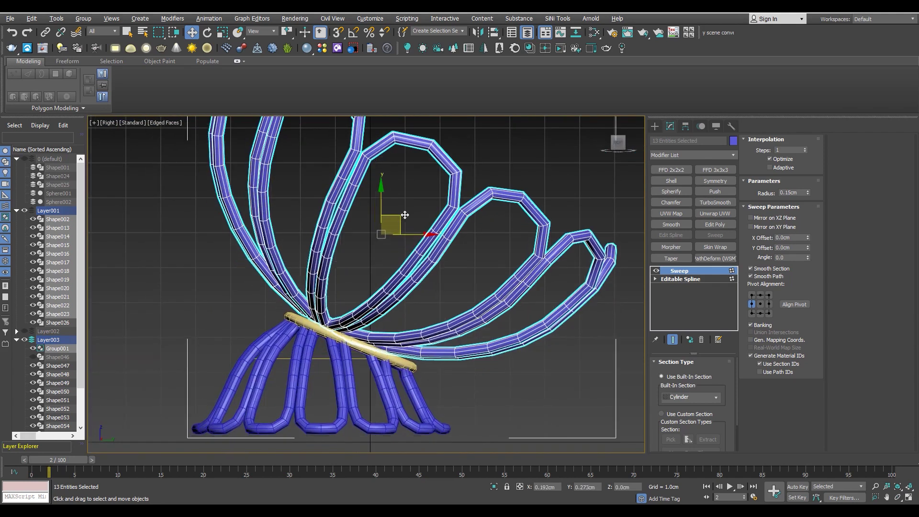
{"action": "key", "text": "alt+w"}
{"action": "key", "text": "alt+w"}
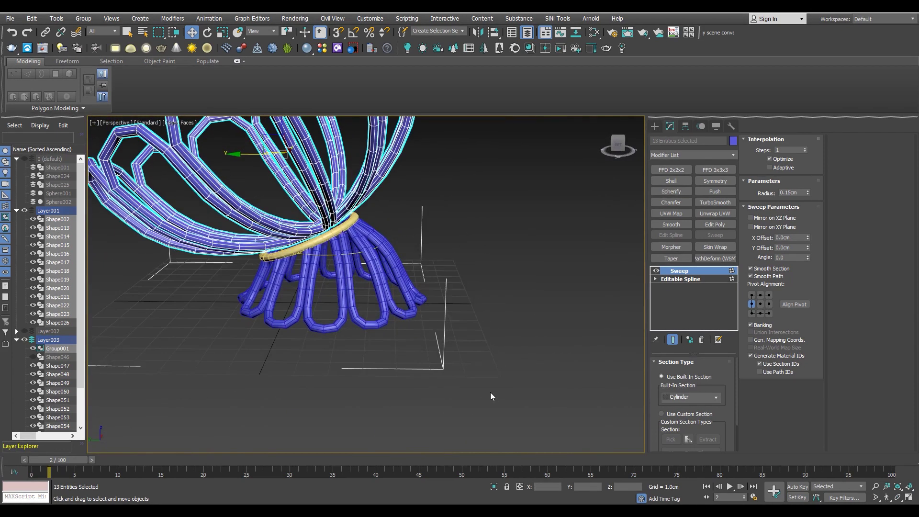
{"action": "key", "text": "alt+w"}
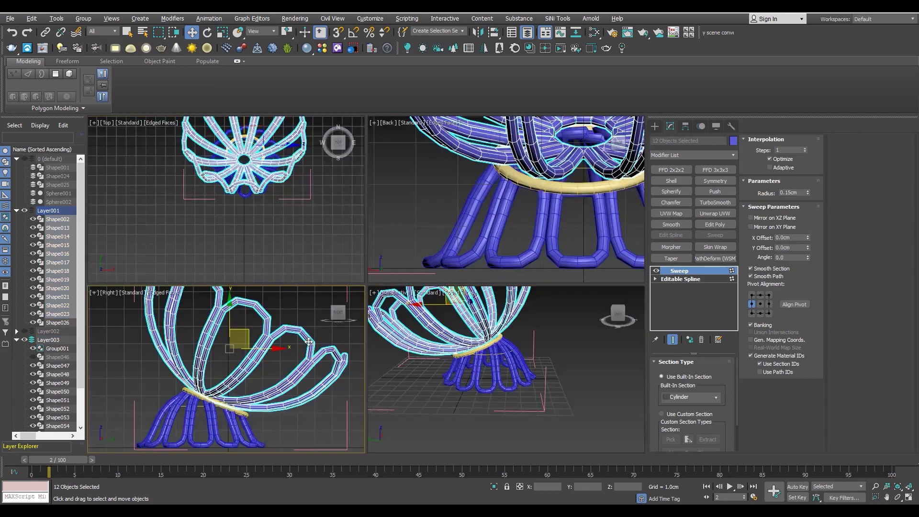
{"action": "key", "text": "alt+w"}
{"action": "scroll", "coordinate": [311, 318], "scroll_direction": "up", "scroll_amount": 4}
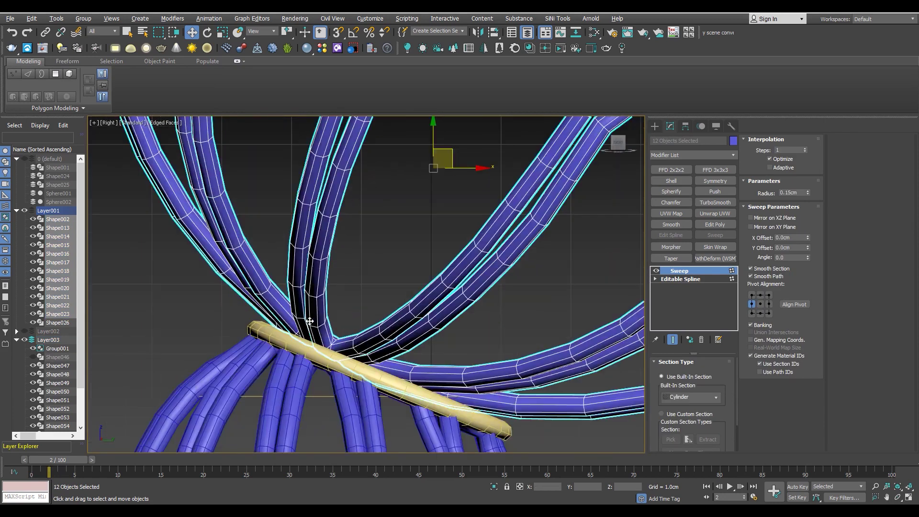
{"action": "scroll", "coordinate": [311, 318], "scroll_direction": "up", "scroll_amount": 2}
{"action": "scroll", "coordinate": [311, 318], "scroll_direction": "up", "scroll_amount": 1}
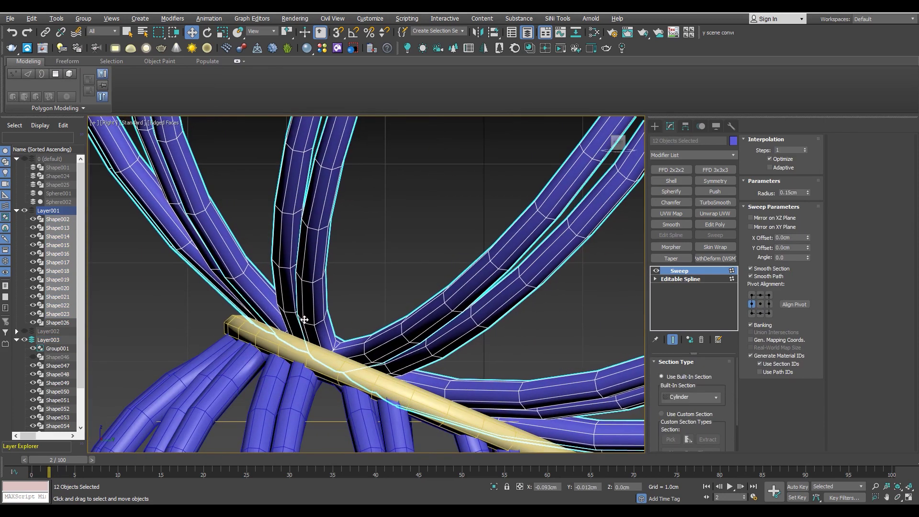
{"action": "scroll", "coordinate": [216, 339], "scroll_direction": "up", "scroll_amount": 2}
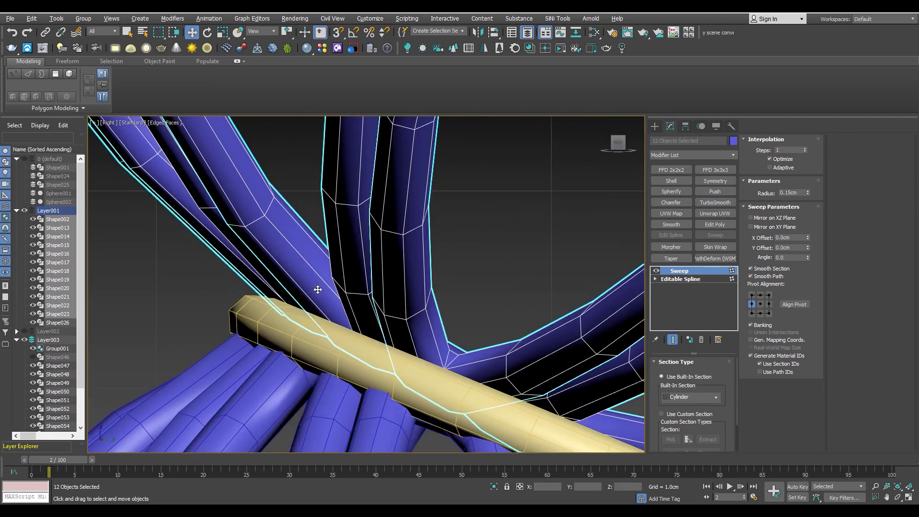
{"action": "key", "text": "alt+w"}
{"action": "key", "text": "alt+w"}
{"action": "mouse_move", "coordinate": [301, 235]}
{"action": "middle_mouse_down", "text": "alt"}
{"action": "mouse_move", "coordinate": [307, 270]}
{"action": "mouse_move", "coordinate": [446, 289]}
{"action": "mouse_move", "coordinate": [481, 303]}
{"action": "middle_mouse_up", "text": "alt"}
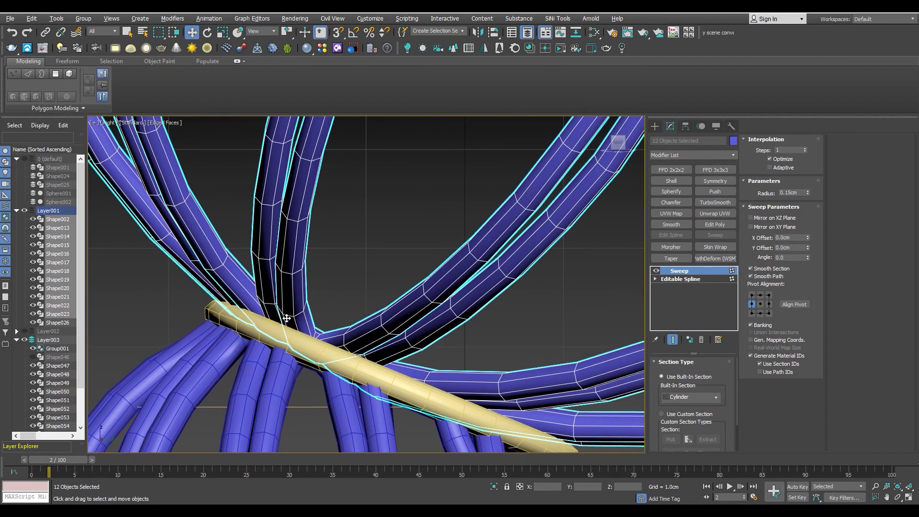
{"action": "key", "text": "alt+w"}
{"action": "key", "text": "alt+w"}
{"action": "mouse_move", "coordinate": [318, 232]}
{"action": "middle_mouse_down", "text": "alt"}
{"action": "mouse_move", "coordinate": [333, 322]}
{"action": "mouse_move", "coordinate": [349, 328]}
{"action": "mouse_move", "coordinate": [383, 286]}
{"action": "mouse_move", "coordinate": [427, 292]}
{"action": "mouse_move", "coordinate": [396, 319]}
{"action": "mouse_move", "coordinate": [278, 352]}
{"action": "middle_mouse_up", "text": "alt"}
{"action": "scroll", "coordinate": [383, 286], "scroll_direction": "down", "scroll_amount": 4}
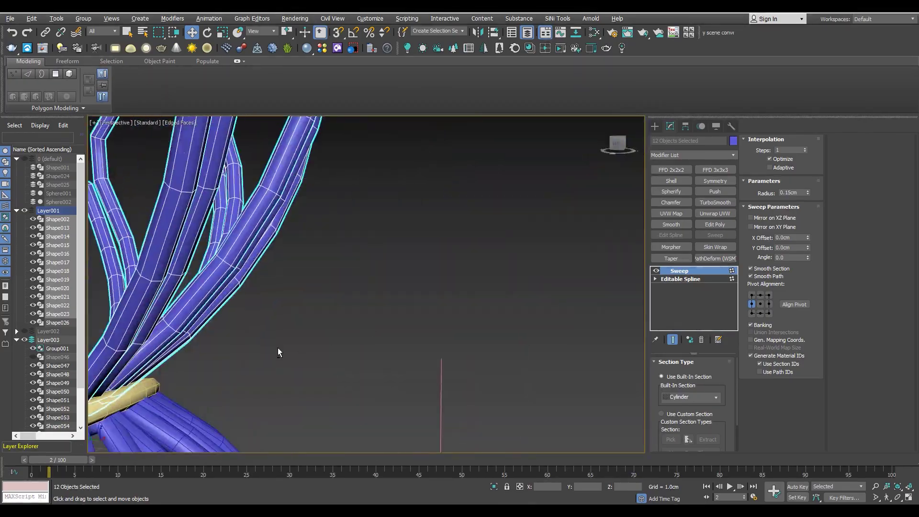
{"action": "mouse_move", "coordinate": [117, 393]}
{"action": "middle_mouse_down", "text": "alt"}
{"action": "mouse_move", "coordinate": [162, 308]}
{"action": "mouse_move", "coordinate": [149, 295]}
{"action": "mouse_move", "coordinate": [205, 273]}
{"action": "mouse_move", "coordinate": [376, 265]}
{"action": "mouse_move", "coordinate": [335, 265]}
{"action": "middle_mouse_up", "text": "alt"}
{"action": "scroll", "coordinate": [162, 307], "scroll_direction": "down", "scroll_amount": 5}
{"action": "scroll", "coordinate": [149, 295], "scroll_direction": "up", "scroll_amount": 5}
{"action": "left_click", "coordinate": [205, 273]}
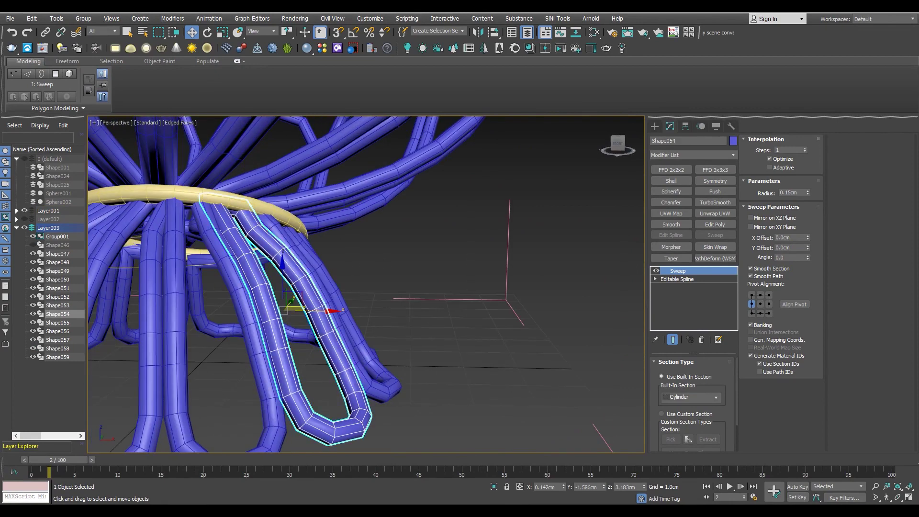
- Clear the selection and turn off edged faces so the tubes show plain shading
{"action": "mouse_move", "coordinate": [139, 352]}
{"action": "middle_mouse_down", "text": "alt"}
{"action": "mouse_move", "coordinate": [231, 300]}
{"action": "mouse_move", "coordinate": [315, 320]}
{"action": "mouse_move", "coordinate": [329, 336]}
{"action": "mouse_move", "coordinate": [306, 329]}
{"action": "middle_mouse_up", "text": "alt"}
{"action": "scroll", "coordinate": [305, 328], "scroll_direction": "down", "scroll_amount": 3}
{"action": "left_click", "coordinate": [335, 378]}
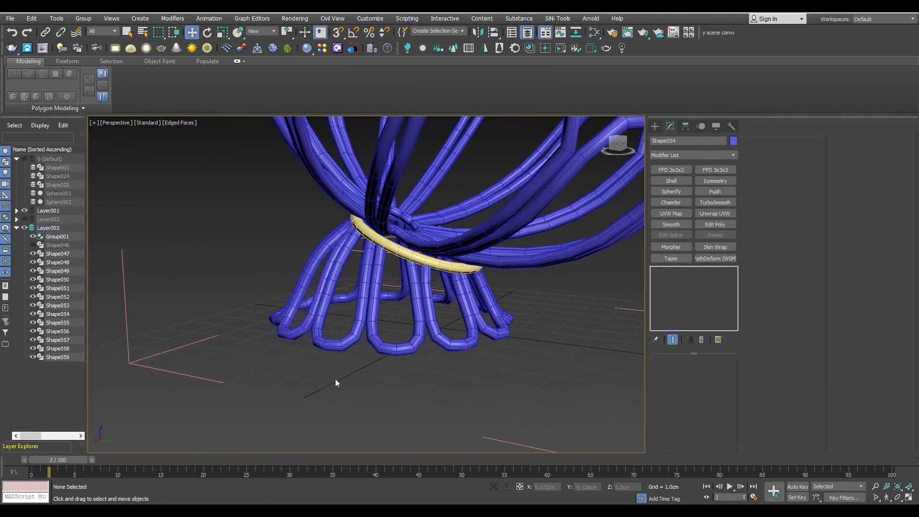
{"action": "key", "text": "z"}
{"action": "key", "text": "F4"}
{"action": "scroll", "coordinate": [412, 337], "scroll_direction": "up", "scroll_amount": 3}
{"action": "mouse_move", "coordinate": [414, 340]}
{"action": "middle_mouse_down", "text": "alt"}
{"action": "mouse_move", "coordinate": [427, 349]}
{"action": "mouse_move", "coordinate": [455, 303]}
{"action": "middle_mouse_up", "text": "alt"}
{"action": "scroll", "coordinate": [418, 314], "scroll_direction": "up", "scroll_amount": 5}
- Select Shape026, then right-click Group001 in the Layer Explorer
{"action": "left_click", "coordinate": [361, 303]}
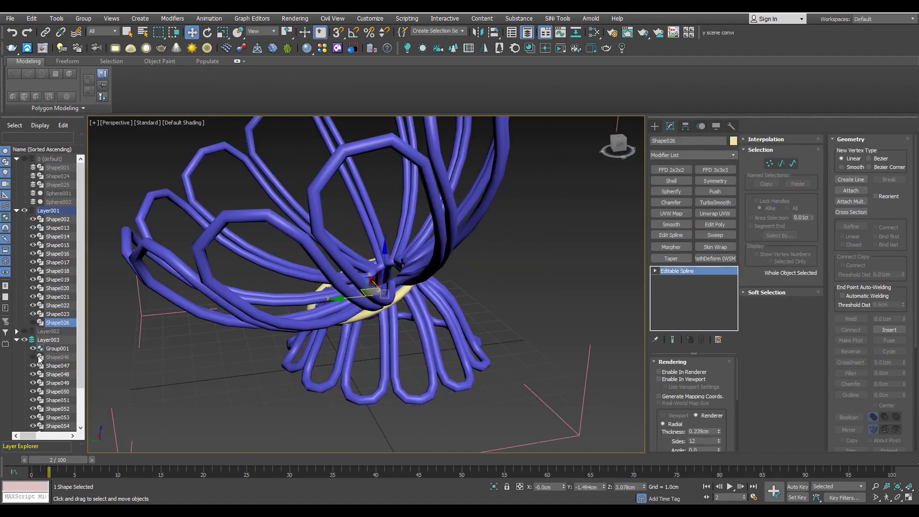
{"action": "left_click", "coordinate": [56, 349]}
{"action": "right_click", "coordinate": [56, 350]}
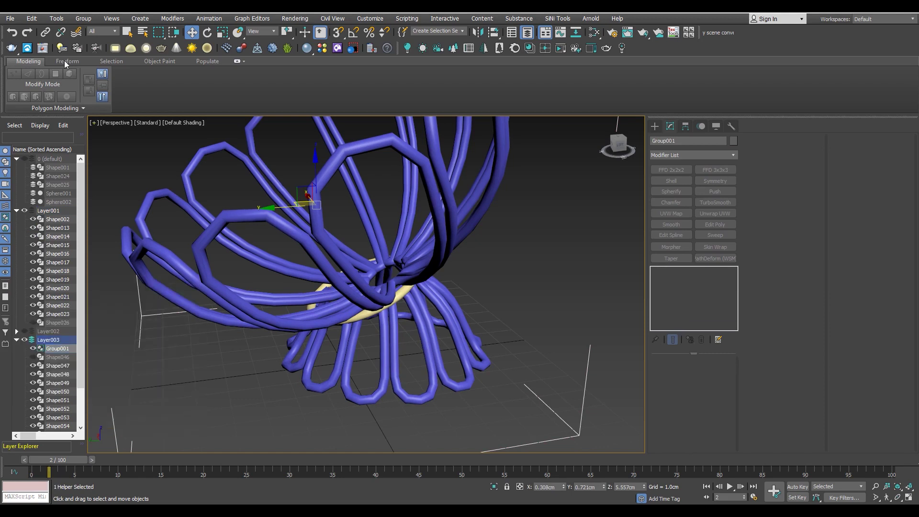
- Close and ungroup Group001 into separate skirt-loop shapes
{"action": "left_click", "coordinate": [83, 19]}
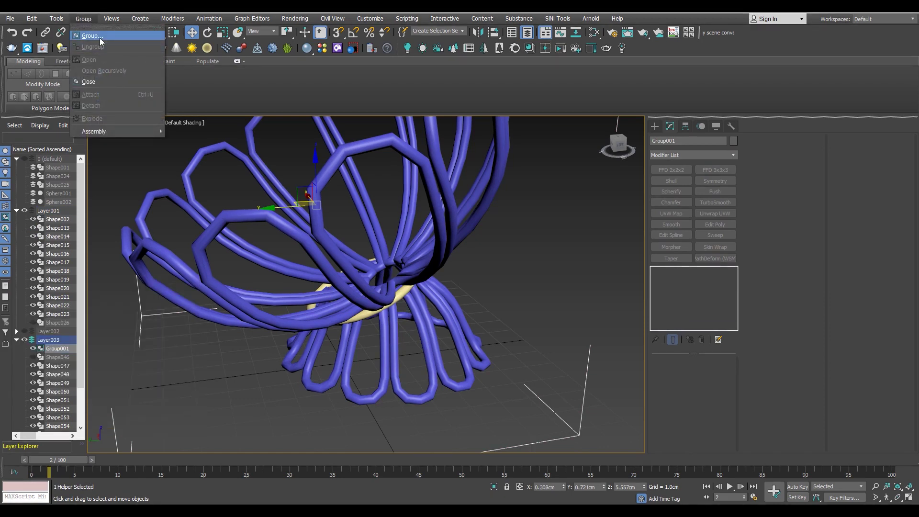
{"action": "left_click", "coordinate": [99, 85]}
{"action": "left_click", "coordinate": [85, 20]}
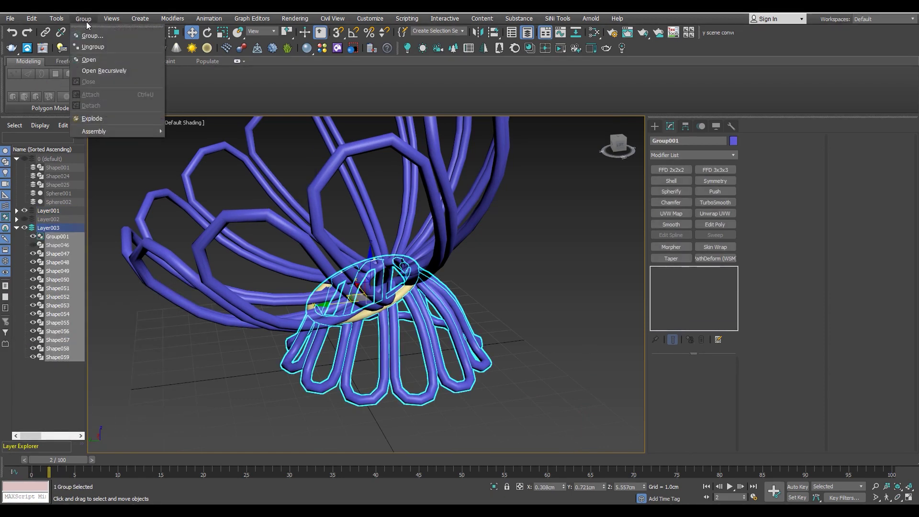
{"action": "left_click", "coordinate": [102, 49]}
- Select every object and toggle layer visibility to check the skirt loops
{"action": "left_click", "coordinate": [406, 328]}
{"action": "middle_click_drag", "start_coordinate": [406, 328], "coordinate": [521, 200], "text": "alt"}
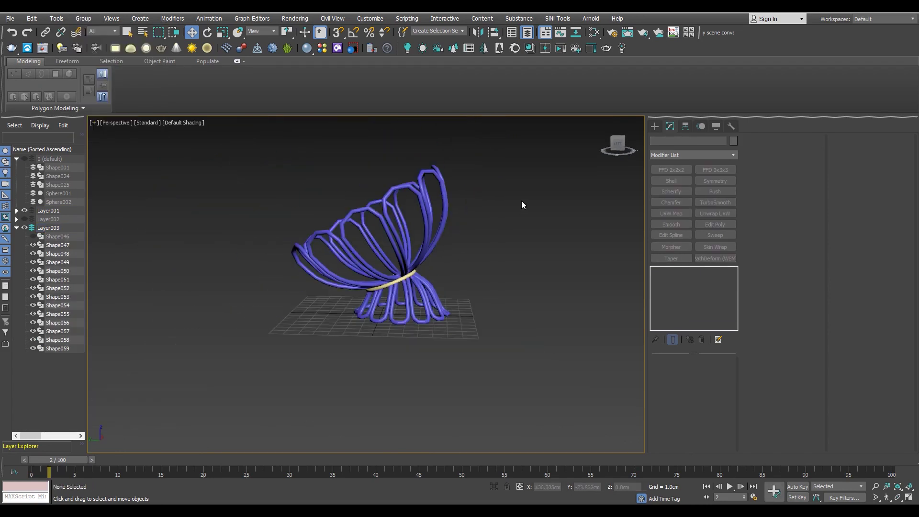
{"action": "key", "text": "ctrl+a"}
{"action": "scroll", "coordinate": [44, 374], "scroll_direction": "down", "scroll_amount": 1}
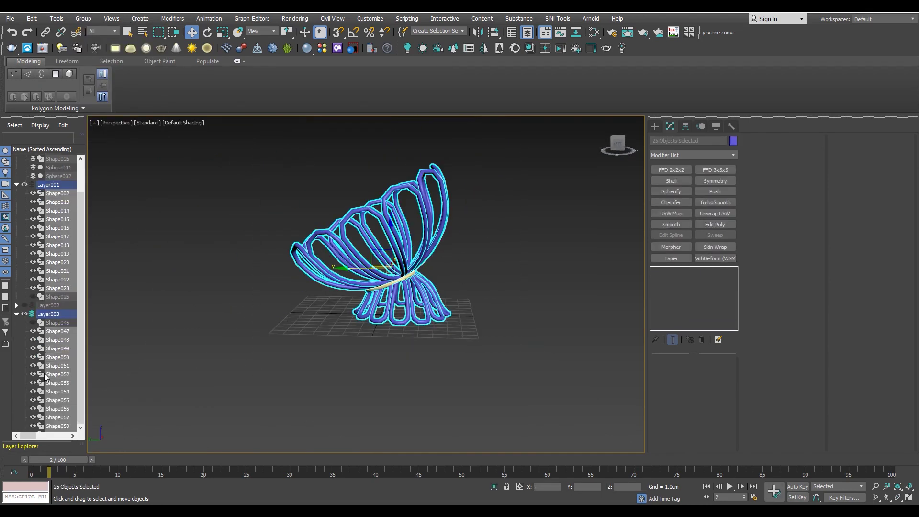
{"action": "left_click", "coordinate": [24, 305]}
{"action": "left_click", "coordinate": [24, 331]}
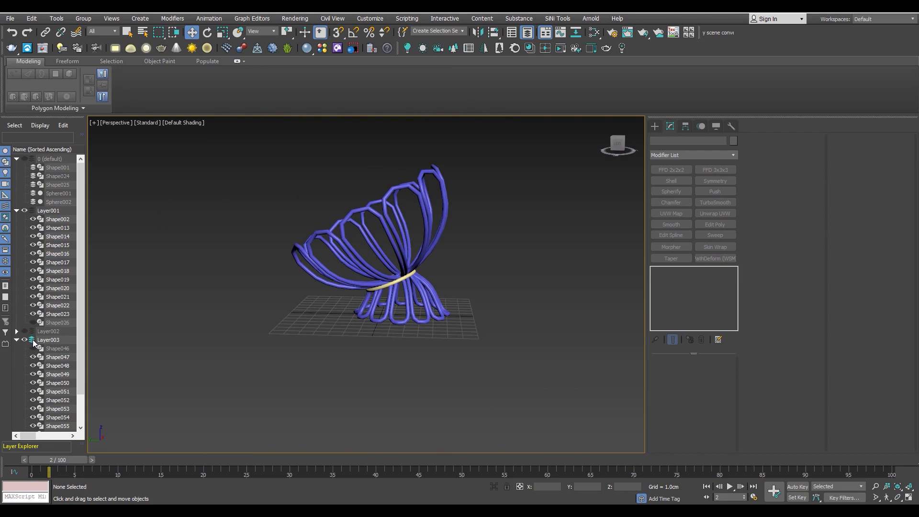
- Select all wing and skirt loops and assign them a white Standard material
{"action": "middle_click_drag", "start_coordinate": [387, 293], "coordinate": [430, 283], "text": "alt"}
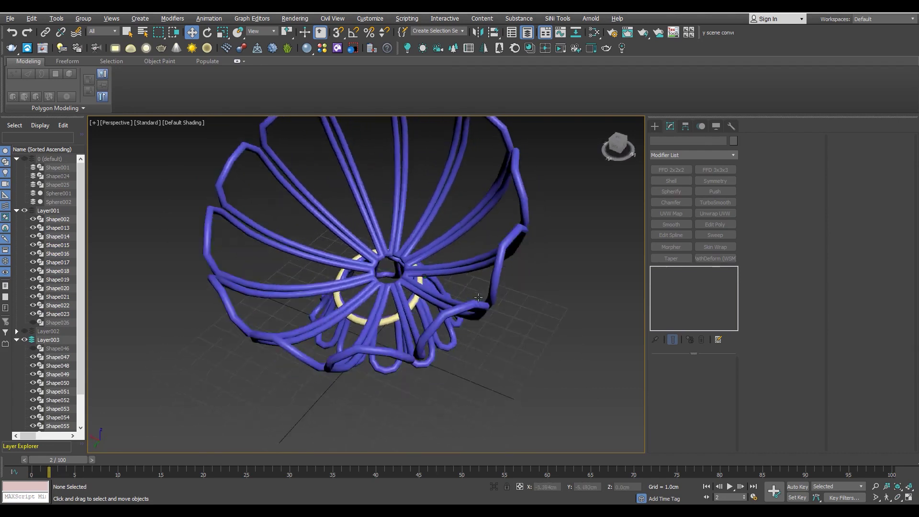
{"action": "scroll", "coordinate": [430, 283], "scroll_direction": "down", "scroll_amount": 3}
{"action": "left_click_drag", "start_coordinate": [301, 381], "coordinate": [371, 308]}
{"action": "key", "text": "z"}
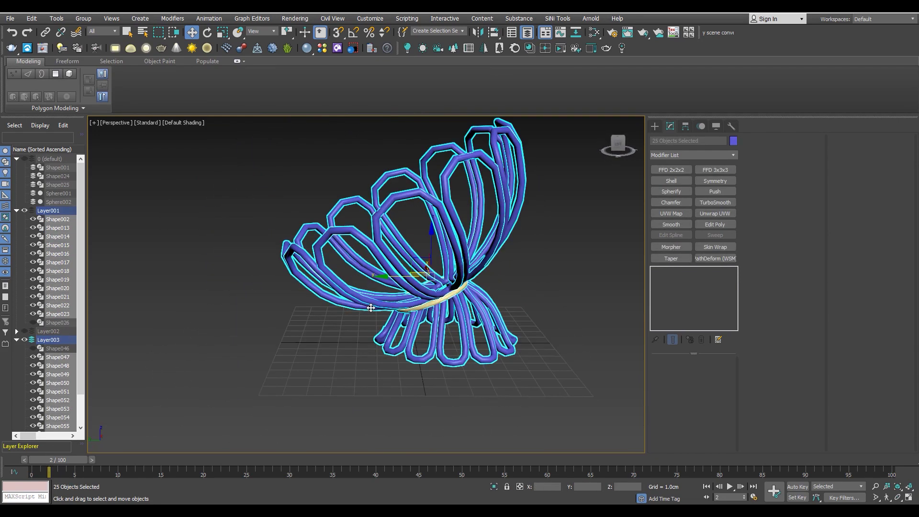
{"action": "key", "text": "m"}
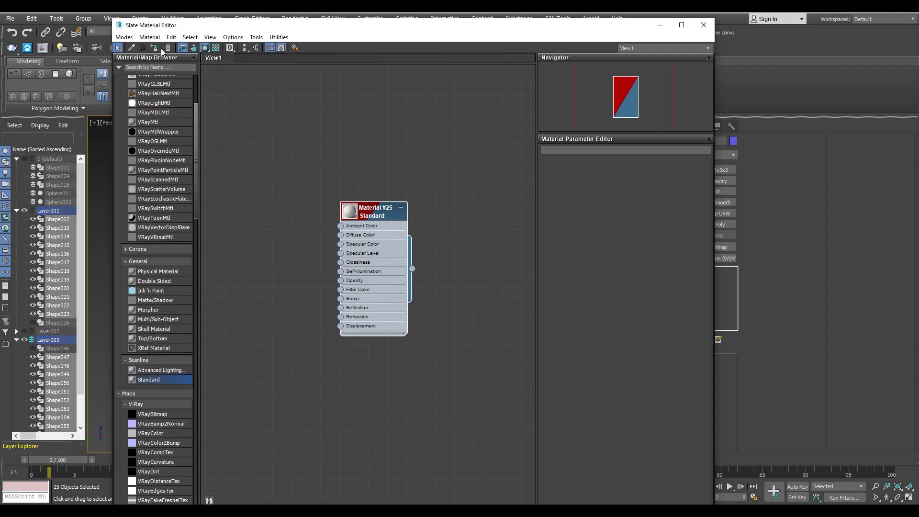
{"action": "left_click", "coordinate": [699, 28]}
- Close the material editor and orbit to look down on the butterfly's centre
{"action": "left_click", "coordinate": [536, 267]}
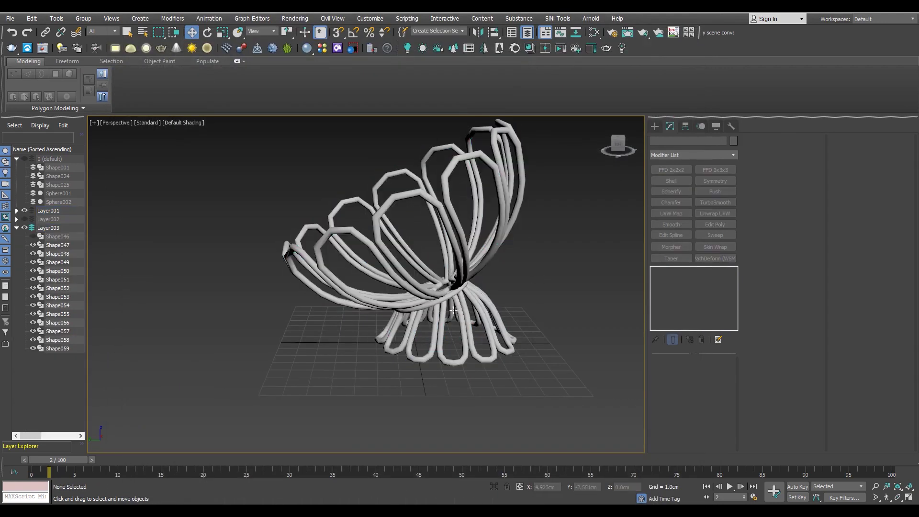
{"action": "scroll", "coordinate": [454, 260], "scroll_direction": "up", "scroll_amount": 3}
{"action": "scroll", "coordinate": [454, 260], "scroll_direction": "up", "scroll_amount": 2}
{"action": "mouse_move", "coordinate": [454, 260]}
{"action": "middle_mouse_down", "text": "alt"}
{"action": "mouse_move", "coordinate": [548, 302]}
{"action": "mouse_move", "coordinate": [373, 297]}
{"action": "middle_mouse_up", "text": "alt"}
{"action": "scroll", "coordinate": [432, 302], "scroll_direction": "up", "scroll_amount": 4}
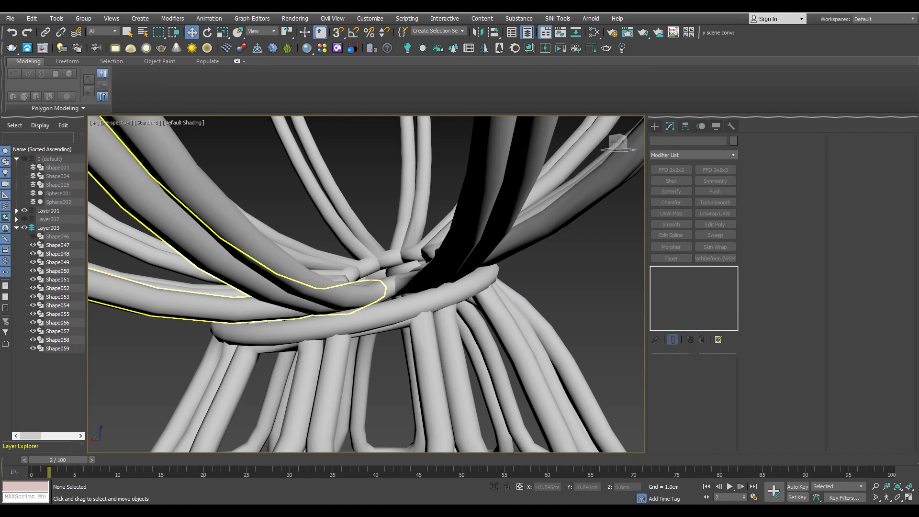
{"action": "scroll", "coordinate": [387, 321], "scroll_direction": "down", "scroll_amount": 5}
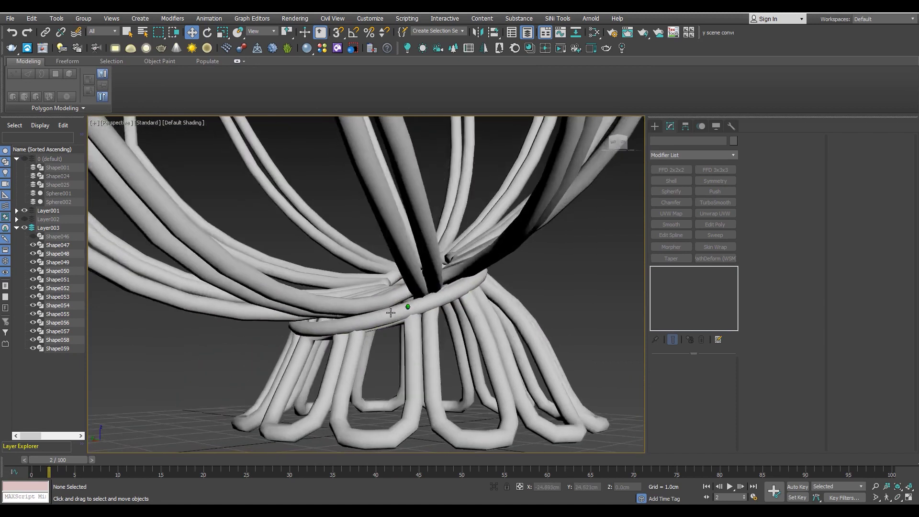
{"action": "scroll", "coordinate": [366, 327], "scroll_direction": "down", "scroll_amount": 5}
- Preview TurboSmooth on all the wire tubes, then inspect the bottom loops
{"action": "key", "text": "ctrl+a"}
{"action": "key", "text": "z"}
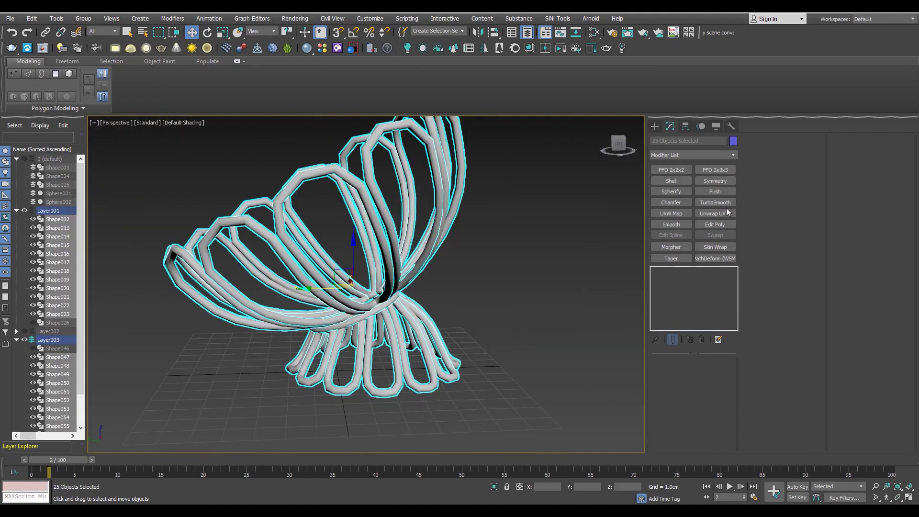
{"action": "left_click", "coordinate": [715, 203]}
{"action": "left_click", "coordinate": [482, 305]}
{"action": "scroll", "coordinate": [336, 345], "scroll_direction": "up", "scroll_amount": 5}
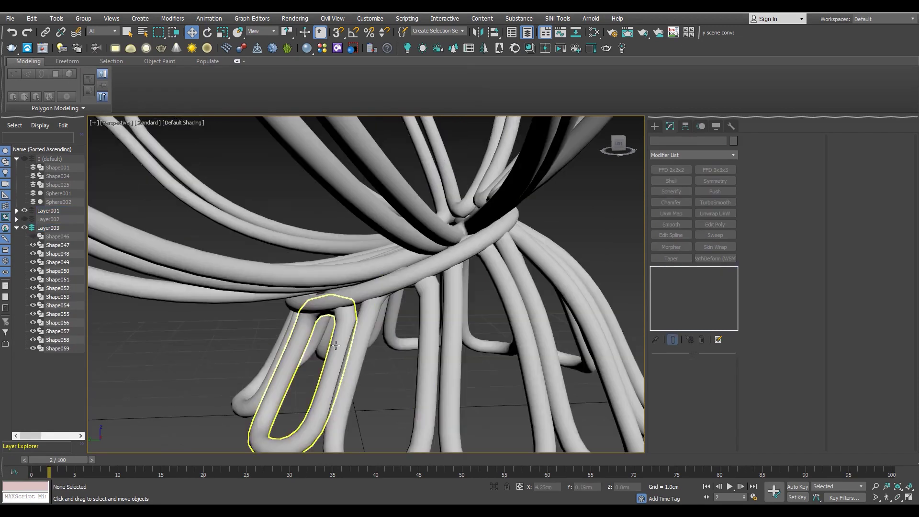
{"action": "mouse_move", "coordinate": [453, 272]}
{"action": "middle_mouse_down", "text": "alt"}
{"action": "mouse_move", "coordinate": [420, 267]}
{"action": "mouse_move", "coordinate": [452, 322]}
{"action": "mouse_move", "coordinate": [341, 271]}
{"action": "mouse_move", "coordinate": [407, 273]}
{"action": "mouse_move", "coordinate": [467, 377]}
{"action": "middle_mouse_up", "text": "alt"}
{"action": "scroll", "coordinate": [421, 364], "scroll_direction": "down", "scroll_amount": 3}
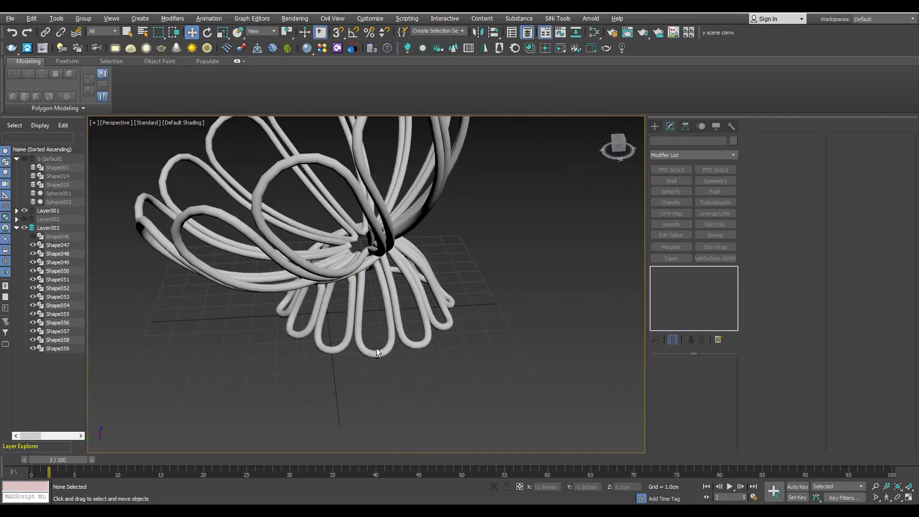
{"action": "scroll", "coordinate": [343, 290], "scroll_direction": "up", "scroll_amount": 3}
{"action": "scroll", "coordinate": [319, 290], "scroll_direction": "up", "scroll_amount": 2}
{"action": "scroll", "coordinate": [306, 240], "scroll_direction": "down", "scroll_amount": 3}
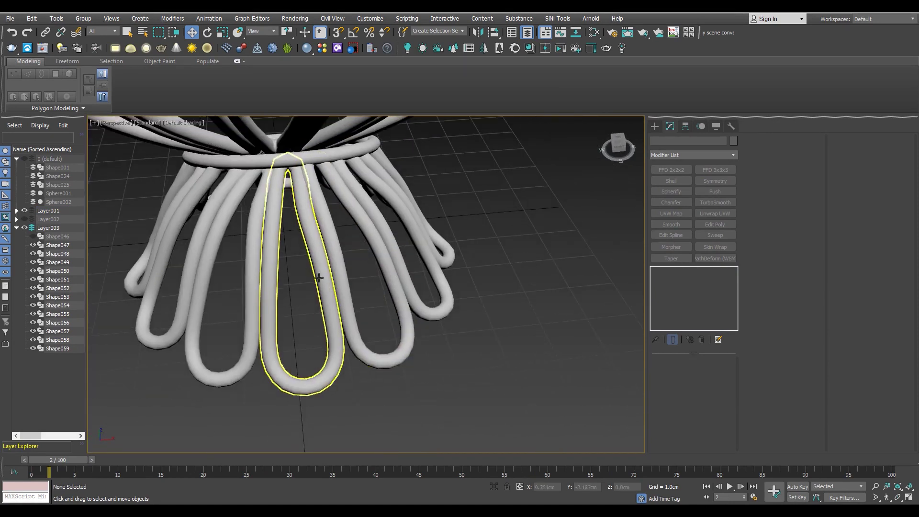
- Turn on Edged Faces and zoom in where the skirt loops meet the ring
{"action": "left_click", "coordinate": [320, 269]}
{"action": "scroll", "coordinate": [313, 233], "scroll_direction": "up", "scroll_amount": 2}
{"action": "scroll", "coordinate": [240, 209], "scroll_direction": "down", "scroll_amount": 2}
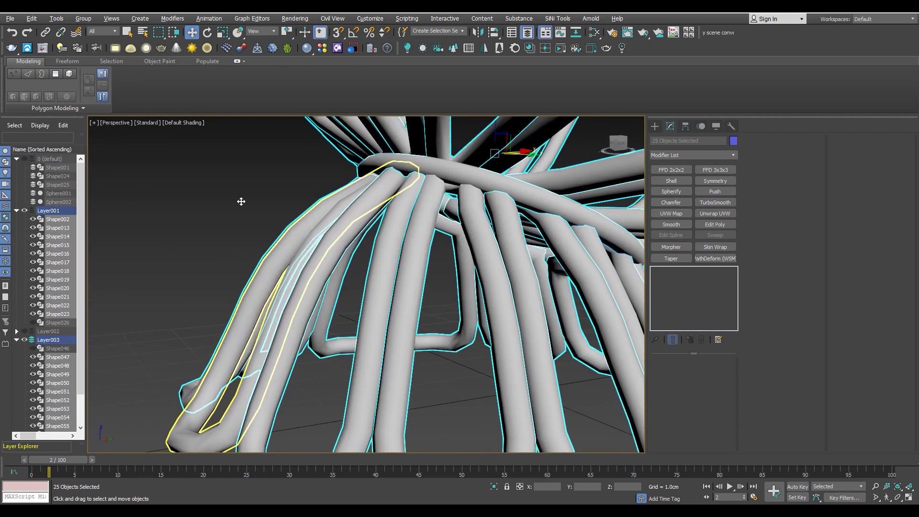
{"action": "left_click", "coordinate": [242, 198]}
{"action": "scroll", "coordinate": [271, 231], "scroll_direction": "down", "scroll_amount": 5}
{"action": "scroll", "coordinate": [281, 206], "scroll_direction": "up", "scroll_amount": 5}
{"action": "key", "text": "F4"}
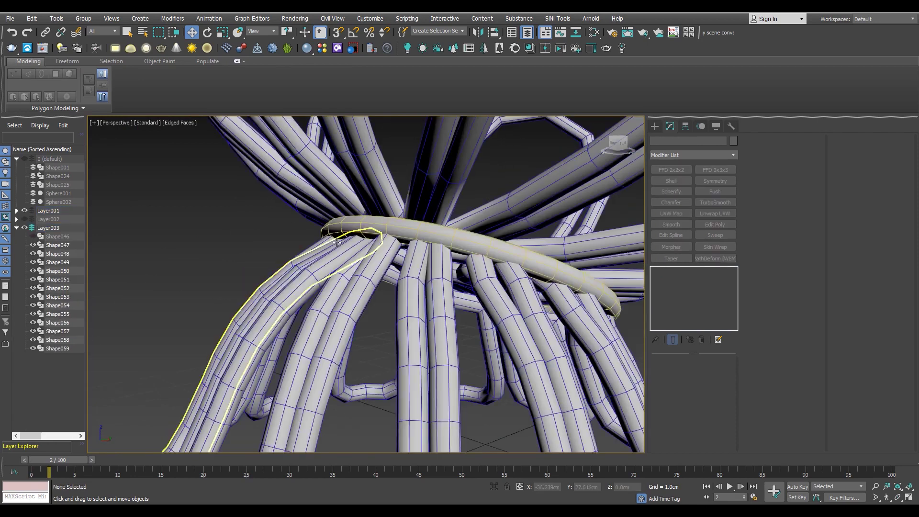
{"action": "scroll", "coordinate": [322, 247], "scroll_direction": "up", "scroll_amount": 2}
- Move skirt loop Shape057's top spline vertices down under the central ring
{"action": "left_click", "coordinate": [322, 246]}
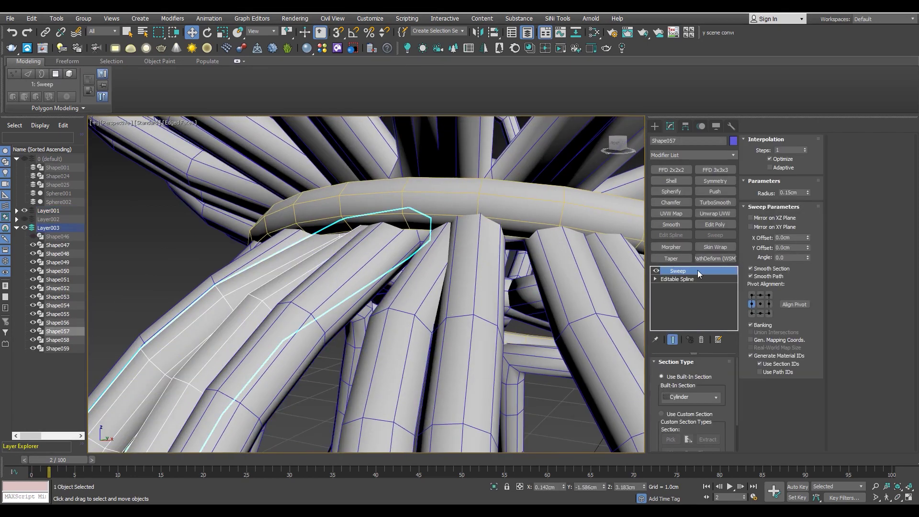
{"action": "key", "text": "1"}
{"action": "key", "text": "F3"}
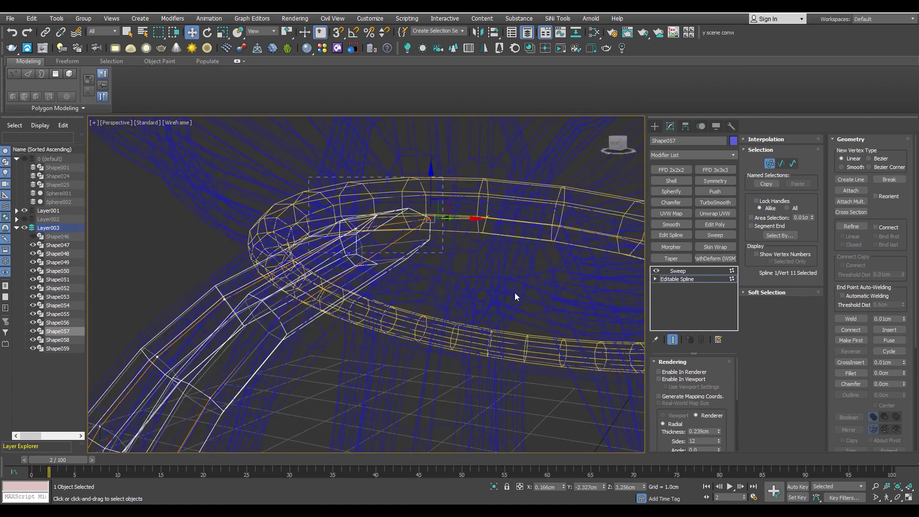
{"action": "key", "text": "F3"}
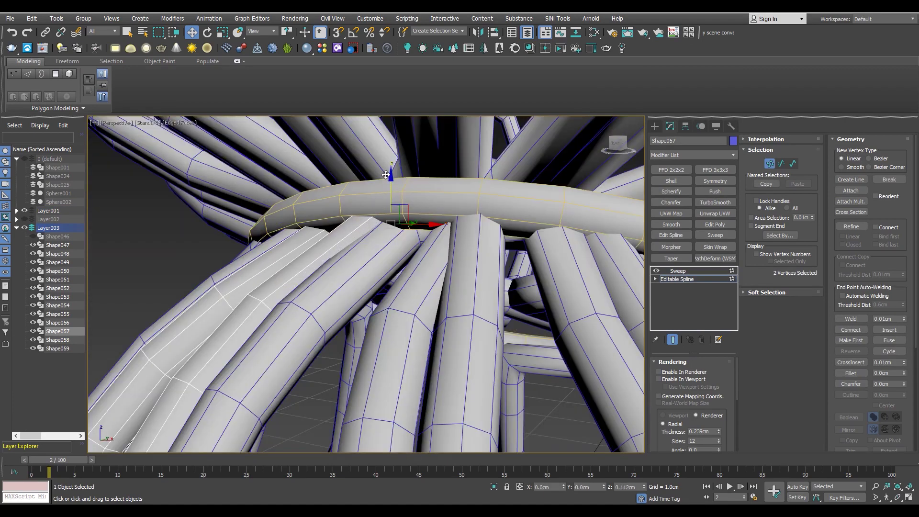
{"action": "mouse_move", "coordinate": [384, 182]}
{"action": "middle_mouse_down", "text": "alt"}
{"action": "mouse_move", "coordinate": [411, 192]}
{"action": "mouse_move", "coordinate": [384, 201]}
{"action": "mouse_move", "coordinate": [370, 240]}
{"action": "mouse_move", "coordinate": [366, 205]}
{"action": "mouse_move", "coordinate": [386, 188]}
{"action": "mouse_move", "coordinate": [383, 203]}
{"action": "middle_mouse_up", "text": "alt"}
{"action": "scroll", "coordinate": [366, 205], "scroll_direction": "down", "scroll_amount": 5}
{"action": "scroll", "coordinate": [395, 214], "scroll_direction": "up", "scroll_amount": 5}
{"action": "left_click_drag", "start_coordinate": [399, 202], "coordinate": [387, 209]}
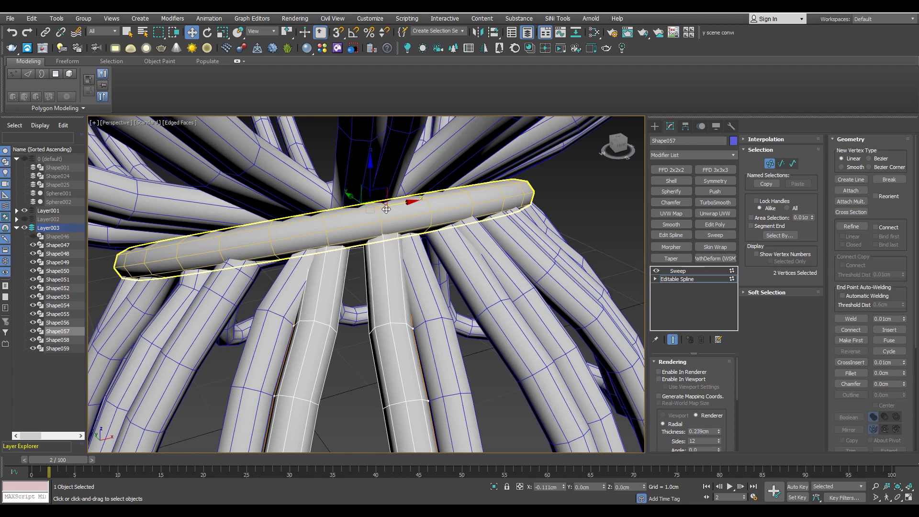
{"action": "mouse_move", "coordinate": [387, 209]}
{"action": "middle_mouse_down", "text": "alt"}
{"action": "mouse_move", "coordinate": [350, 242]}
{"action": "mouse_move", "coordinate": [498, 267]}
{"action": "middle_mouse_up", "text": "alt"}
{"action": "scroll", "coordinate": [324, 225], "scroll_direction": "down", "scroll_amount": 3}
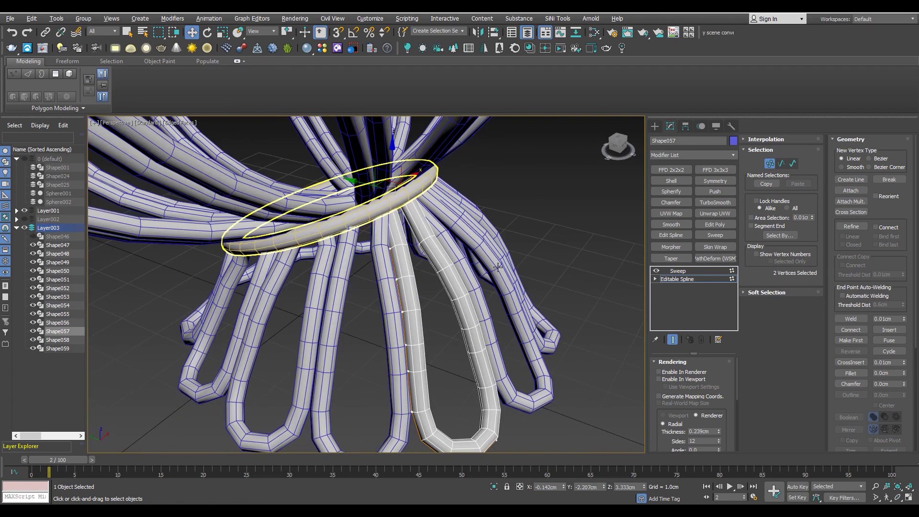
{"action": "left_click", "coordinate": [670, 280]}
- Pull skirt loop Shape058's top-end vertex under the central ring
{"action": "left_click", "coordinate": [338, 253]}
{"action": "scroll", "coordinate": [339, 252], "scroll_direction": "up", "scroll_amount": 3}
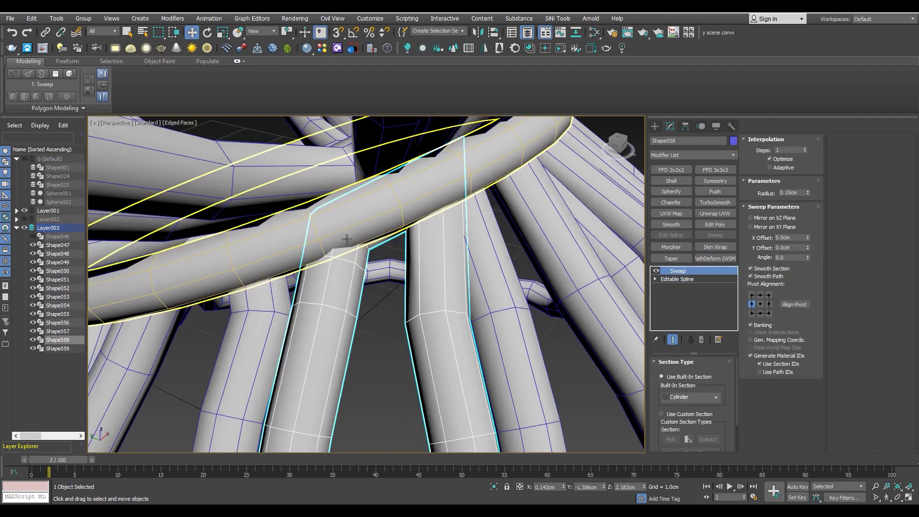
{"action": "key", "text": "F3"}
{"action": "key", "text": "1"}
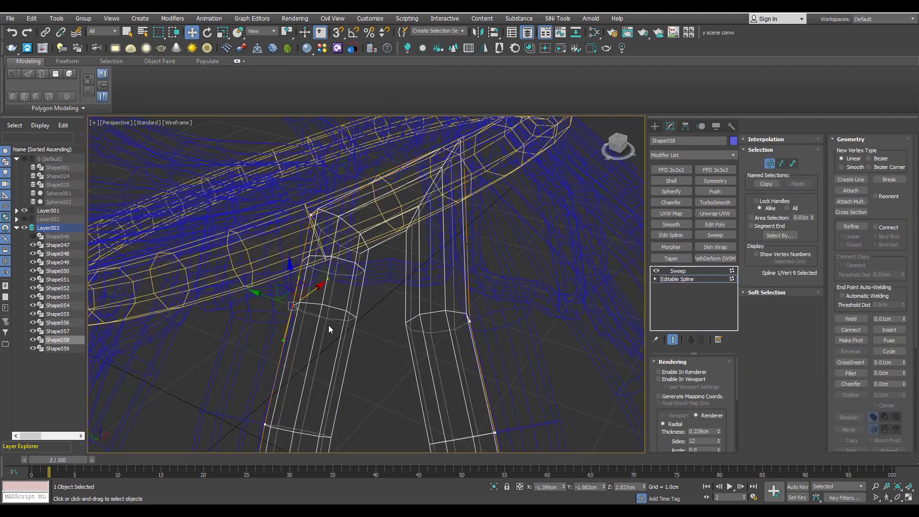
{"action": "left_click", "coordinate": [306, 214]}
{"action": "key", "text": "F3"}
{"action": "left_click_drag", "start_coordinate": [304, 207], "coordinate": [279, 217]}
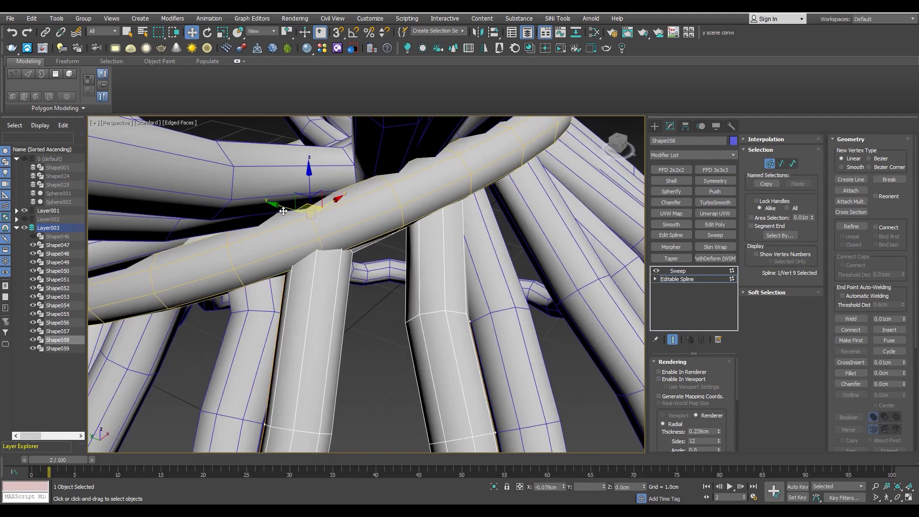
- Check Shape058 from several angles, pick its next top vertex, then select Shape047
{"action": "middle_click_drag", "start_coordinate": [279, 214], "coordinate": [315, 224], "text": "alt"}
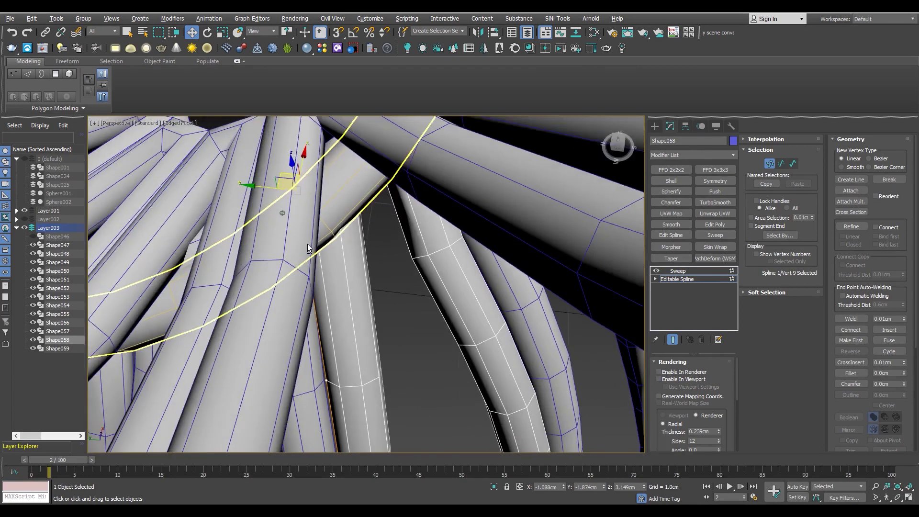
{"action": "key", "text": "F3"}
{"action": "mouse_move", "coordinate": [277, 193]}
{"action": "middle_mouse_down", "text": "alt"}
{"action": "mouse_move", "coordinate": [304, 219]}
{"action": "mouse_move", "coordinate": [340, 223]}
{"action": "middle_mouse_up", "text": "alt"}
{"action": "key", "text": "F3"}
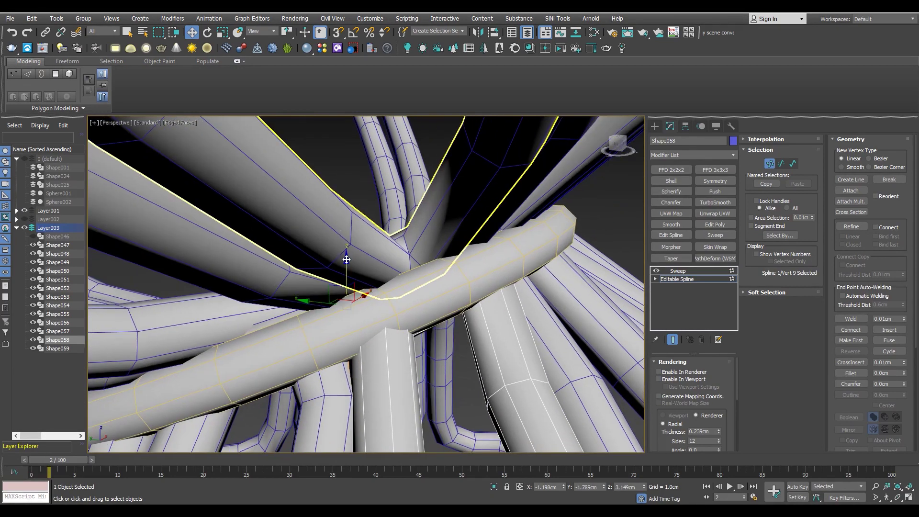
{"action": "mouse_move", "coordinate": [410, 280]}
{"action": "middle_mouse_down", "text": "alt"}
{"action": "mouse_move", "coordinate": [323, 250]}
{"action": "mouse_move", "coordinate": [367, 266]}
{"action": "mouse_move", "coordinate": [428, 238]}
{"action": "middle_mouse_up", "text": "alt"}
{"action": "key", "text": "F3"}
{"action": "left_click", "coordinate": [466, 240]}
{"action": "key", "text": "F3"}
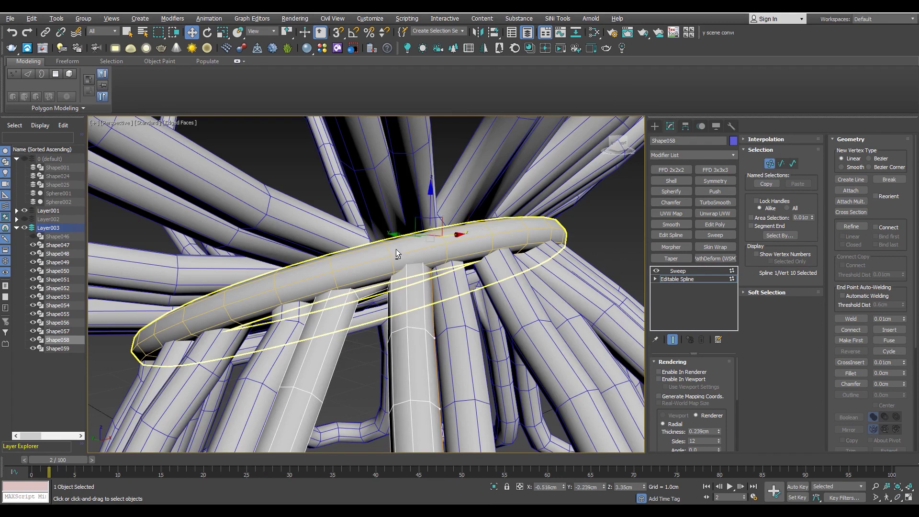
{"action": "middle_click_drag", "start_coordinate": [396, 254], "coordinate": [404, 219], "text": "alt"}
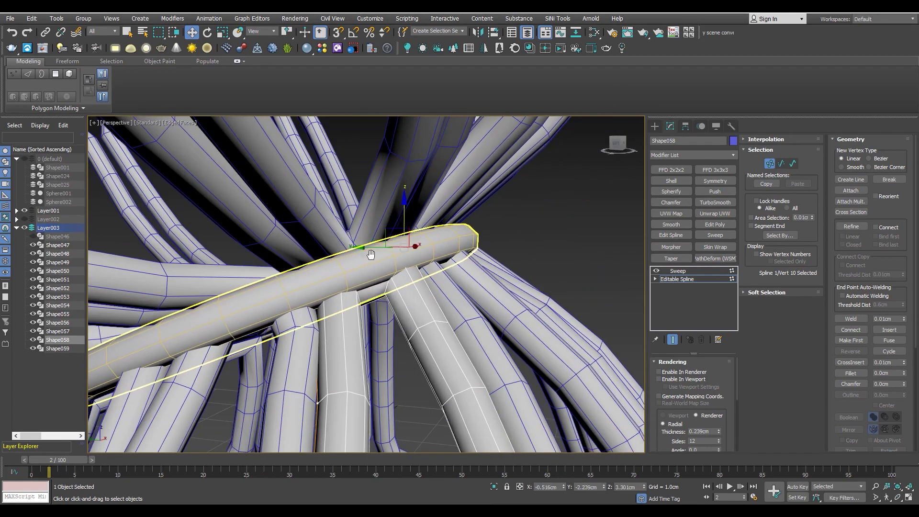
{"action": "middle_click_drag", "start_coordinate": [371, 253], "coordinate": [351, 266], "text": "alt"}
{"action": "scroll", "coordinate": [352, 265], "scroll_direction": "up", "scroll_amount": 3}
{"action": "left_click", "coordinate": [443, 364]}
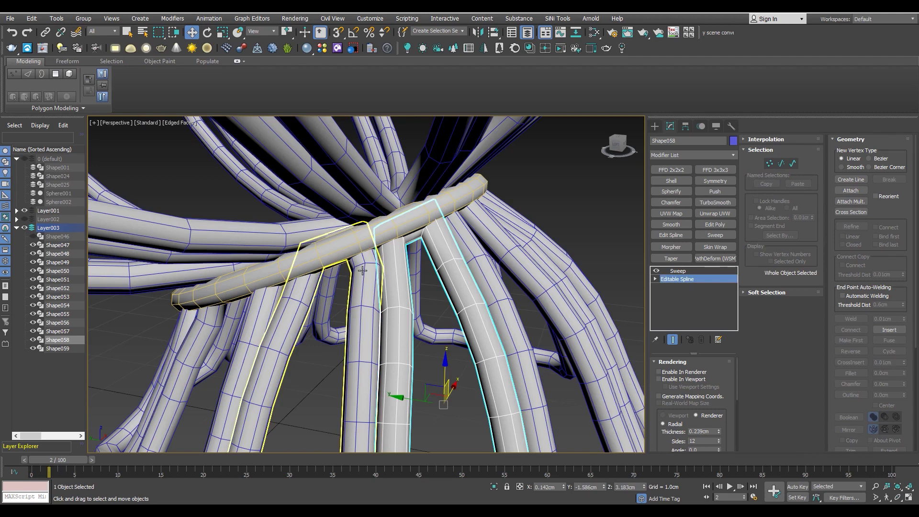
{"action": "scroll", "coordinate": [426, 249], "scroll_direction": "up", "scroll_amount": 3}
- Nudge Shape047's loop-end vertex up so it tucks under the ring
{"action": "key", "text": "1"}
{"action": "left_click", "coordinate": [328, 208]}
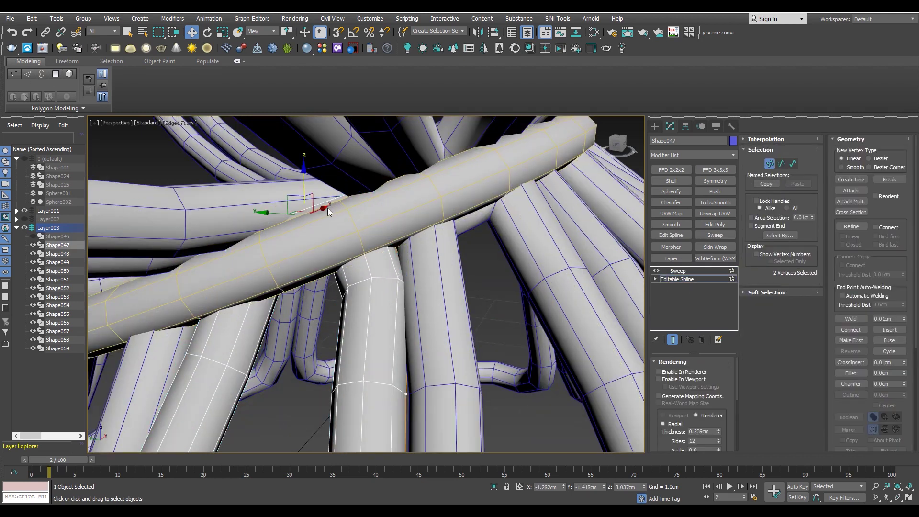
{"action": "key", "text": "F3"}
{"action": "key", "text": "F3"}
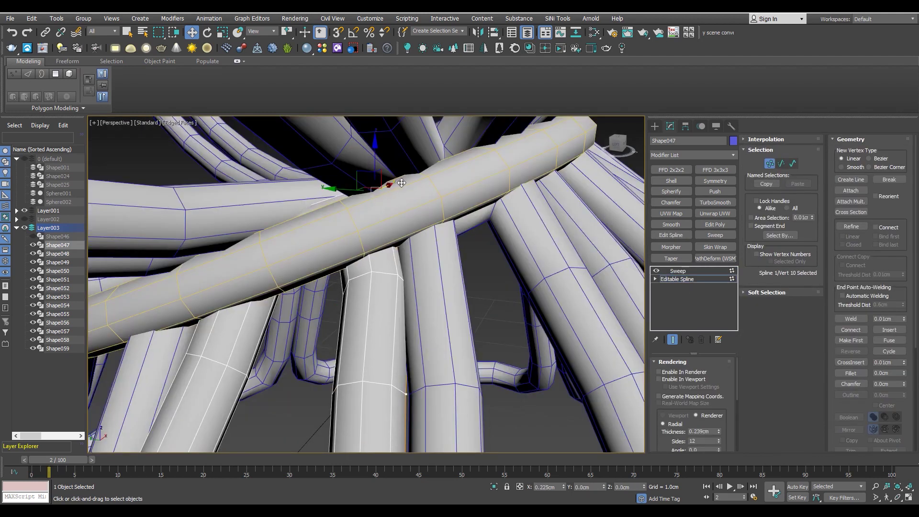
{"action": "middle_click_drag", "start_coordinate": [417, 180], "coordinate": [375, 154], "text": "alt"}
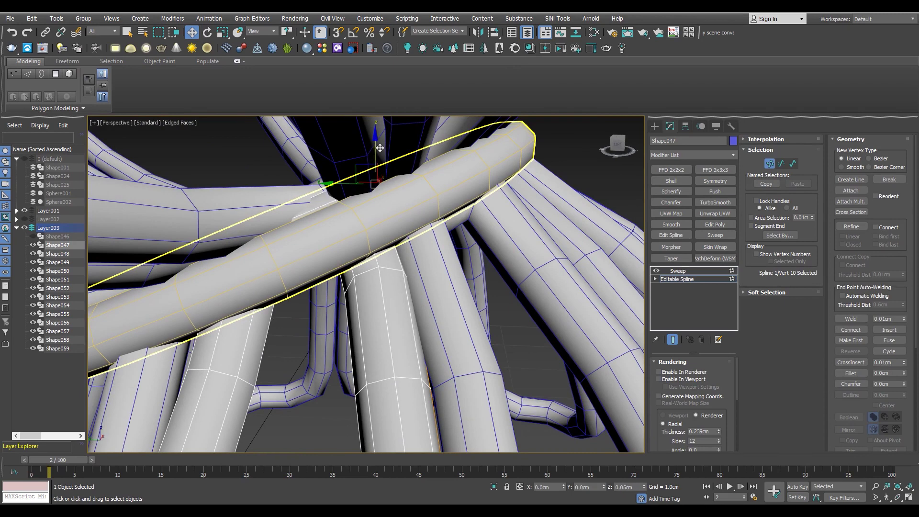
{"action": "mouse_move", "coordinate": [309, 206]}
{"action": "middle_mouse_down", "text": "alt"}
{"action": "mouse_move", "coordinate": [317, 211]}
{"action": "mouse_move", "coordinate": [353, 160]}
{"action": "mouse_move", "coordinate": [336, 201]}
{"action": "middle_mouse_up", "text": "alt"}
{"action": "scroll", "coordinate": [331, 196], "scroll_direction": "down", "scroll_amount": 5}
{"action": "scroll", "coordinate": [288, 240], "scroll_direction": "up", "scroll_amount": 5}
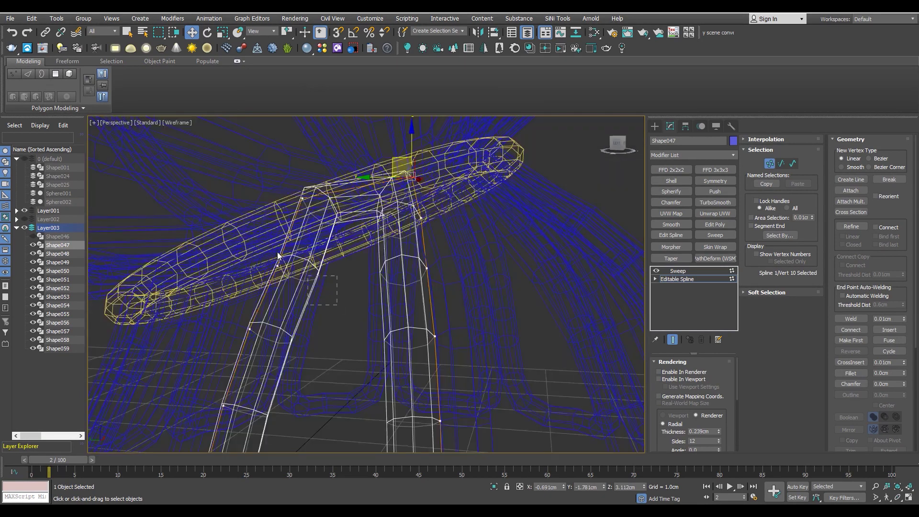
{"action": "left_click", "coordinate": [275, 262]}
{"action": "left_click_drag", "start_coordinate": [239, 267], "coordinate": [238, 264]}
{"action": "mouse_move", "coordinate": [244, 265]}
{"action": "middle_mouse_down", "text": "alt"}
{"action": "mouse_move", "coordinate": [323, 235]}
{"action": "mouse_move", "coordinate": [318, 256]}
{"action": "middle_mouse_up", "text": "alt"}
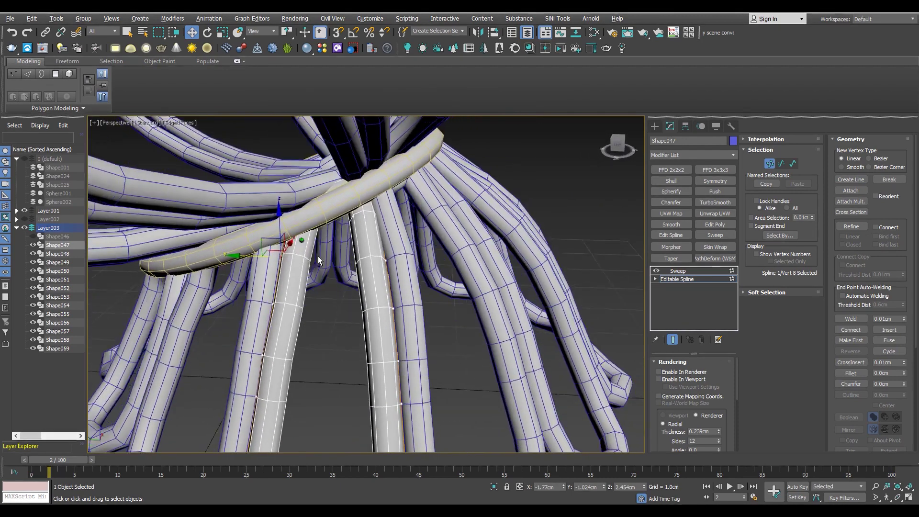
{"action": "scroll", "coordinate": [318, 257], "scroll_direction": "down", "scroll_amount": 5}
{"action": "scroll", "coordinate": [318, 256], "scroll_direction": "up", "scroll_amount": 4}
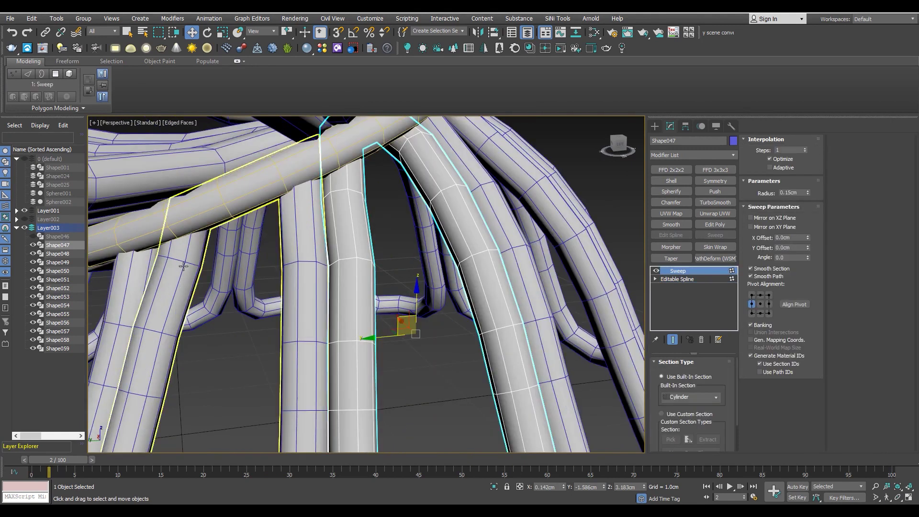
- Adjust Shape048's loop end under the ring, then hide edged faces and deselect
{"action": "middle_click_drag", "start_coordinate": [573, 283], "coordinate": [603, 268], "text": "alt"}
{"action": "scroll", "coordinate": [603, 268], "scroll_direction": "up", "scroll_amount": 3}
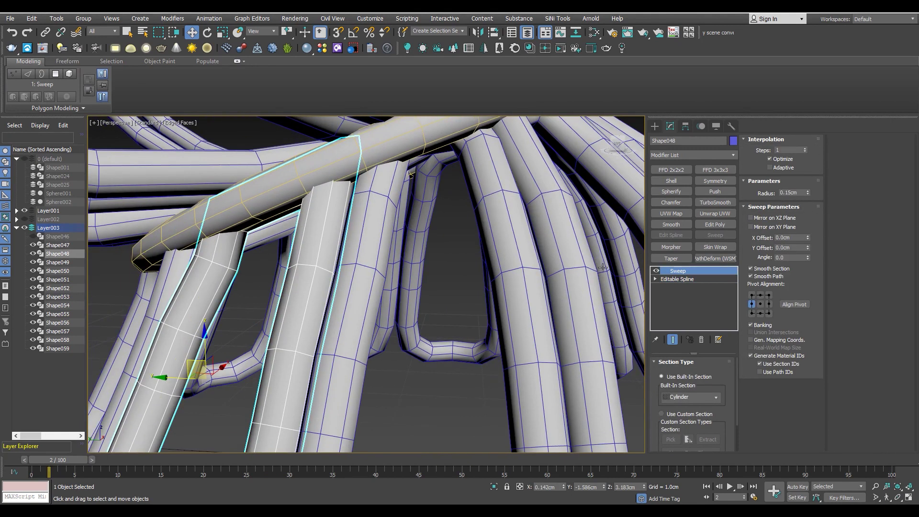
{"action": "left_click", "coordinate": [685, 279]}
{"action": "key", "text": "F3"}
{"action": "key", "text": "F3"}
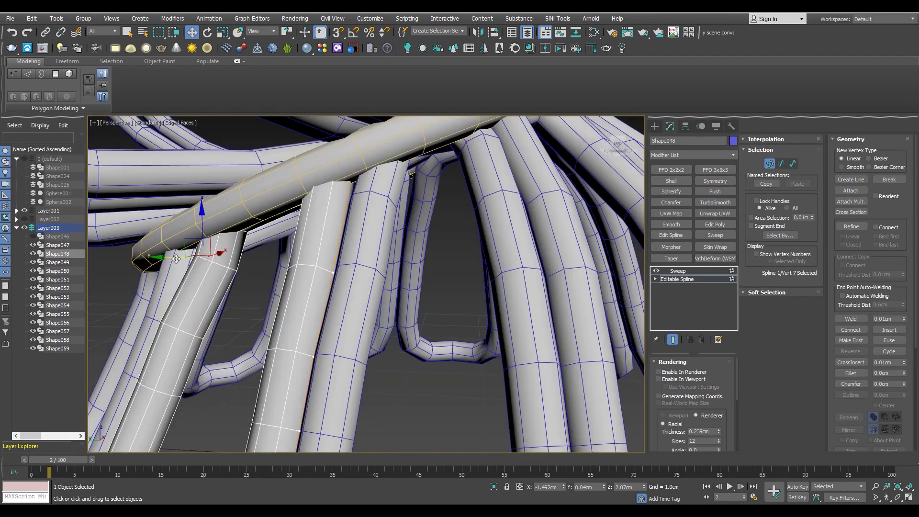
{"action": "middle_click_drag", "start_coordinate": [211, 265], "coordinate": [216, 258], "text": "alt"}
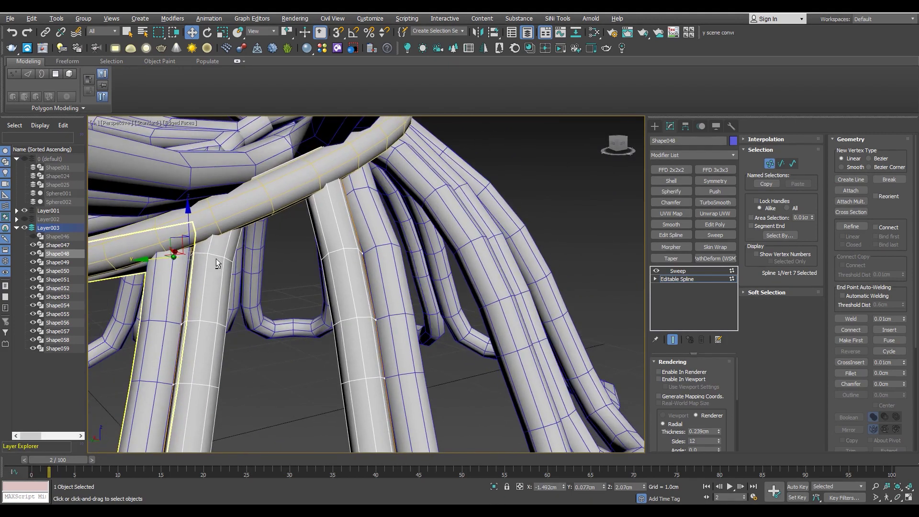
{"action": "key", "text": "F3"}
{"action": "key", "text": "F3"}
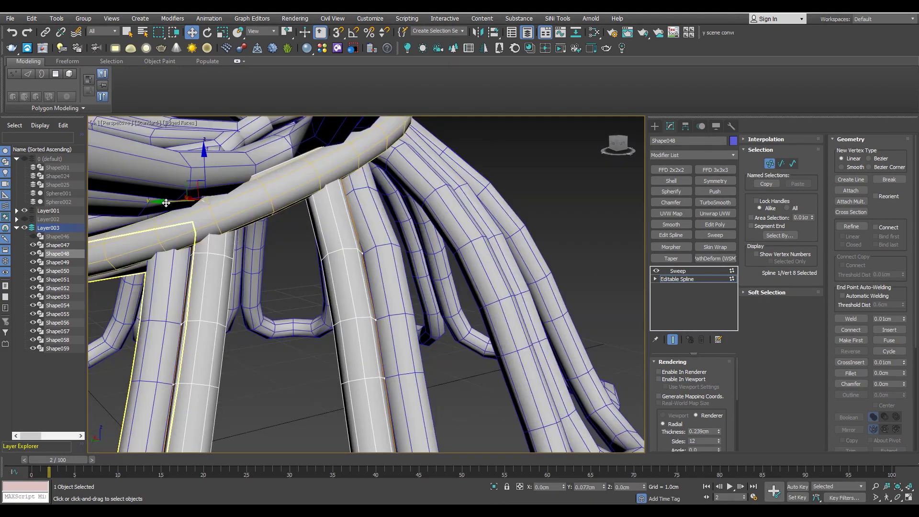
{"action": "scroll", "coordinate": [193, 171], "scroll_direction": "down", "scroll_amount": 5}
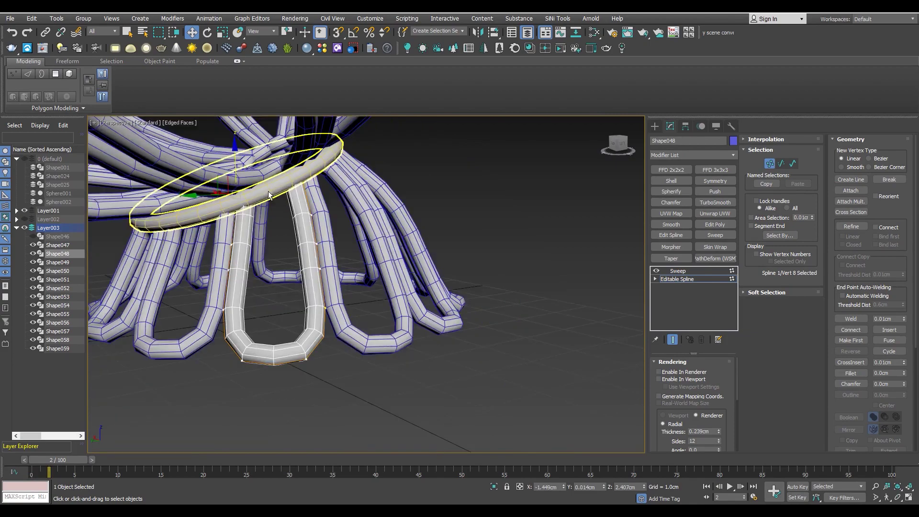
{"action": "mouse_move", "coordinate": [193, 171]}
{"action": "middle_mouse_down", "text": "alt"}
{"action": "mouse_move", "coordinate": [230, 269]}
{"action": "mouse_move", "coordinate": [324, 288]}
{"action": "middle_mouse_up", "text": "alt"}
{"action": "key", "text": "F4"}
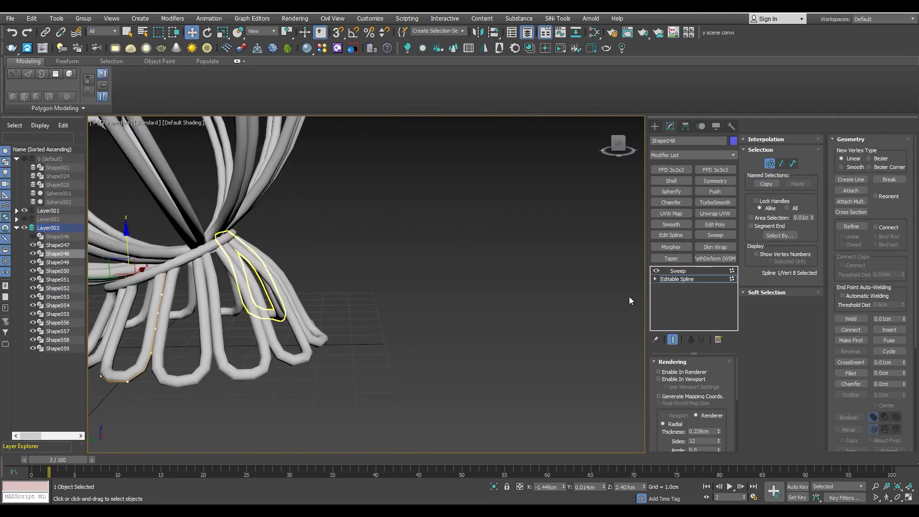
{"action": "scroll", "coordinate": [389, 311], "scroll_direction": "down", "scroll_amount": 5}
{"action": "left_click", "coordinate": [389, 312]}
- Preview TurboSmooth on the whole sculpture and orbit to a low side view
{"action": "scroll", "coordinate": [325, 292], "scroll_direction": "down", "scroll_amount": 2}
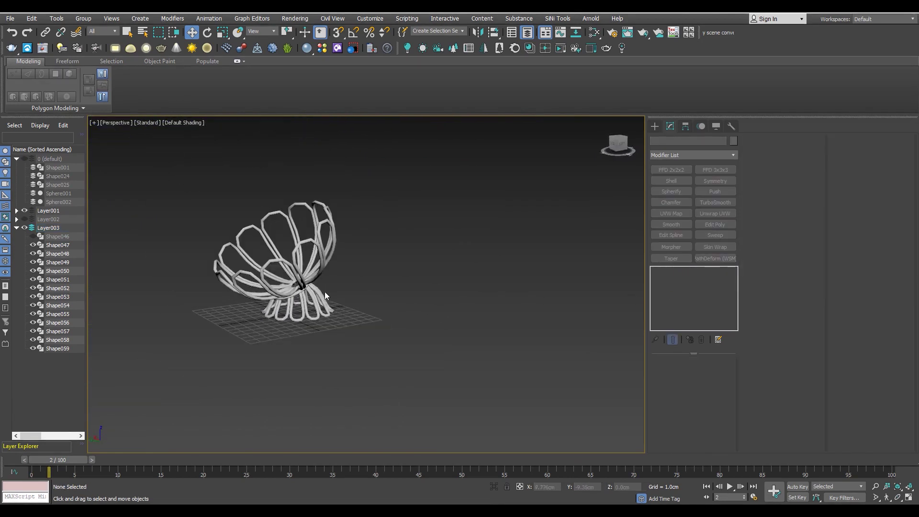
{"action": "middle_click_drag", "start_coordinate": [324, 292], "coordinate": [389, 183], "text": "alt"}
{"action": "key", "text": "ctrl+a"}
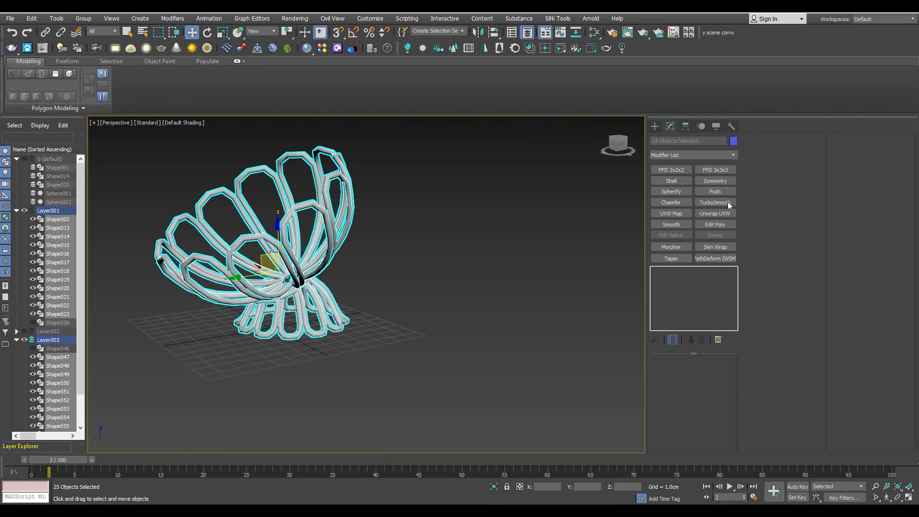
{"action": "left_click", "coordinate": [725, 202]}
{"action": "left_click", "coordinate": [355, 378]}
{"action": "scroll", "coordinate": [288, 317], "scroll_direction": "up", "scroll_amount": 3}
{"action": "scroll", "coordinate": [288, 317], "scroll_direction": "up", "scroll_amount": 3}
{"action": "scroll", "coordinate": [288, 317], "scroll_direction": "down", "scroll_amount": 4}
{"action": "scroll", "coordinate": [289, 317], "scroll_direction": "down", "scroll_amount": 1}
{"action": "scroll", "coordinate": [290, 317], "scroll_direction": "up", "scroll_amount": 1}
{"action": "scroll", "coordinate": [291, 317], "scroll_direction": "up", "scroll_amount": 1}
{"action": "middle_click_drag", "start_coordinate": [291, 317], "coordinate": [134, 238], "text": "alt"}
- Unhide layer 0 and hide Sphere002, then undo and remove the smoothing preview
{"action": "left_click", "coordinate": [22, 159]}
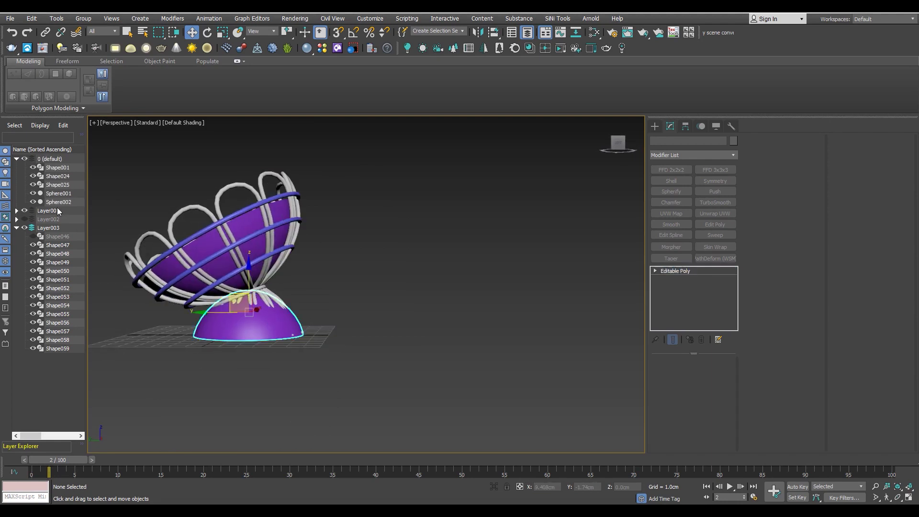
{"action": "left_click", "coordinate": [33, 202]}
{"action": "scroll", "coordinate": [246, 272], "scroll_direction": "up", "scroll_amount": 4}
{"action": "middle_click_drag", "start_coordinate": [246, 272], "coordinate": [260, 291], "text": "alt"}
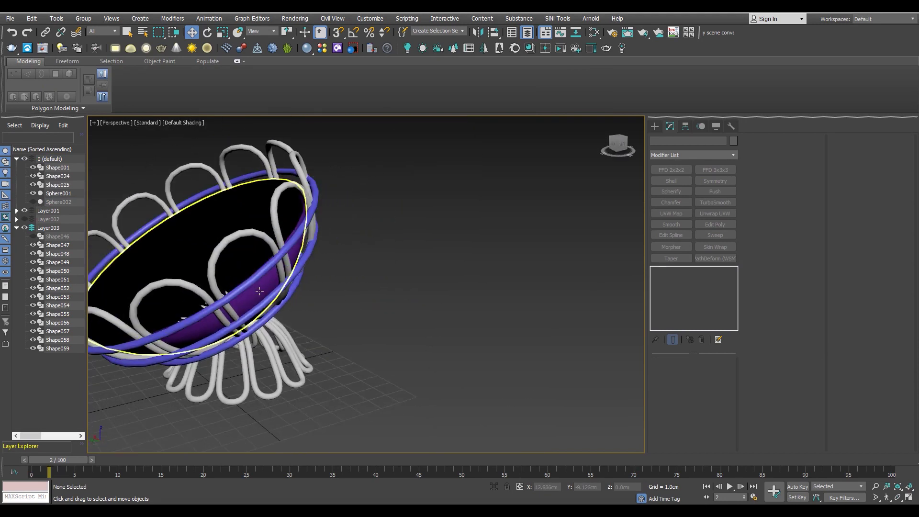
{"action": "left_click", "coordinate": [259, 291]}
{"action": "key", "text": "ctrl+z"}
{"action": "key", "text": "ctrl+z"}
{"action": "key", "text": "ctrl+z"}
{"action": "key", "text": "ctrl+z"}
{"action": "key", "text": "ctrl+z"}
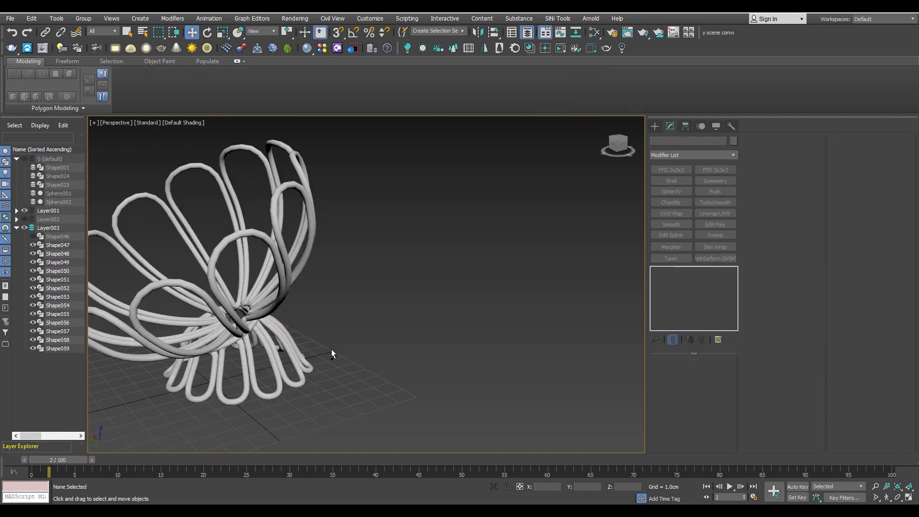
{"action": "key", "text": "ctrl+z"}
{"action": "left_click", "coordinate": [701, 340]}
{"action": "left_click", "coordinate": [217, 262]}
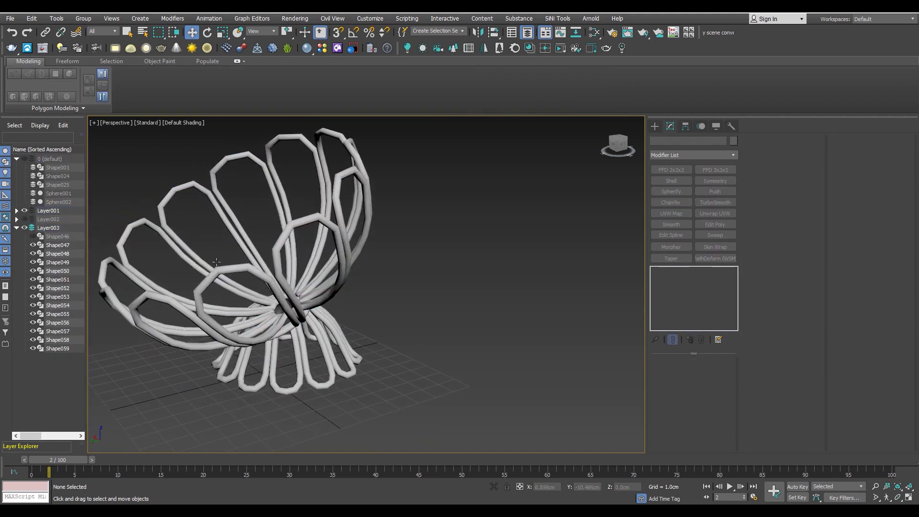
- Show layer 0 (default) again and hide spheres Sphere002 and Sphere001
{"action": "left_click", "coordinate": [24, 159]}
{"action": "middle_click_drag", "start_coordinate": [335, 364], "coordinate": [390, 387], "text": "alt"}
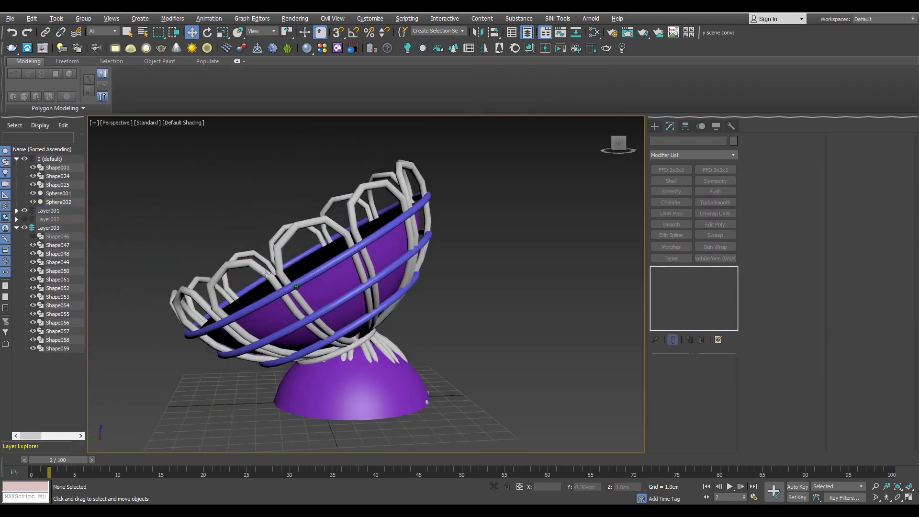
{"action": "left_click", "coordinate": [390, 387]}
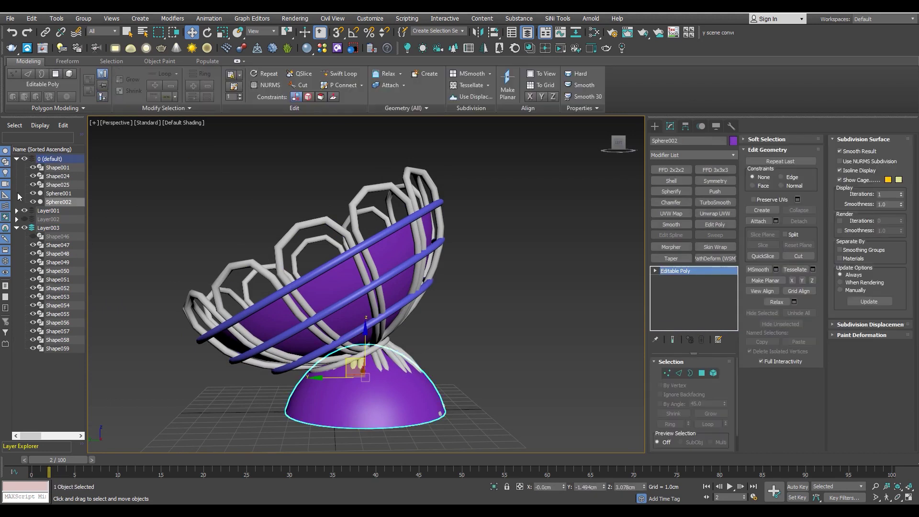
{"action": "left_click", "coordinate": [33, 202]}
{"action": "left_click", "coordinate": [336, 306]}
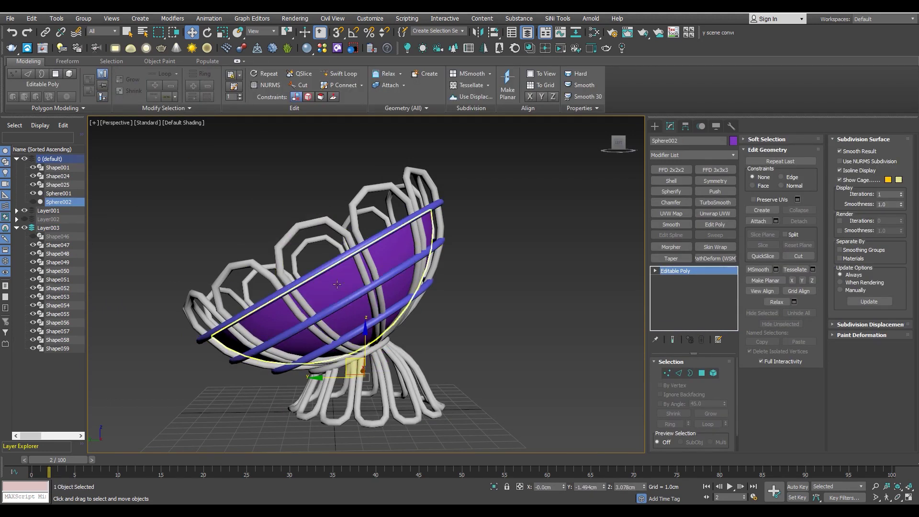
{"action": "left_click", "coordinate": [671, 169]}
{"action": "left_click", "coordinate": [33, 192]}
{"action": "scroll", "coordinate": [382, 302], "scroll_direction": "up", "scroll_amount": 5}
{"action": "scroll", "coordinate": [382, 302], "scroll_direction": "up", "scroll_amount": 2}
- Switch to four viewports and enlarge ring Shape001 a few percent via Scale Type-In
{"action": "scroll", "coordinate": [383, 302], "scroll_direction": "up", "scroll_amount": 3}
{"action": "scroll", "coordinate": [385, 301], "scroll_direction": "up", "scroll_amount": 2}
{"action": "left_click", "coordinate": [388, 299]}
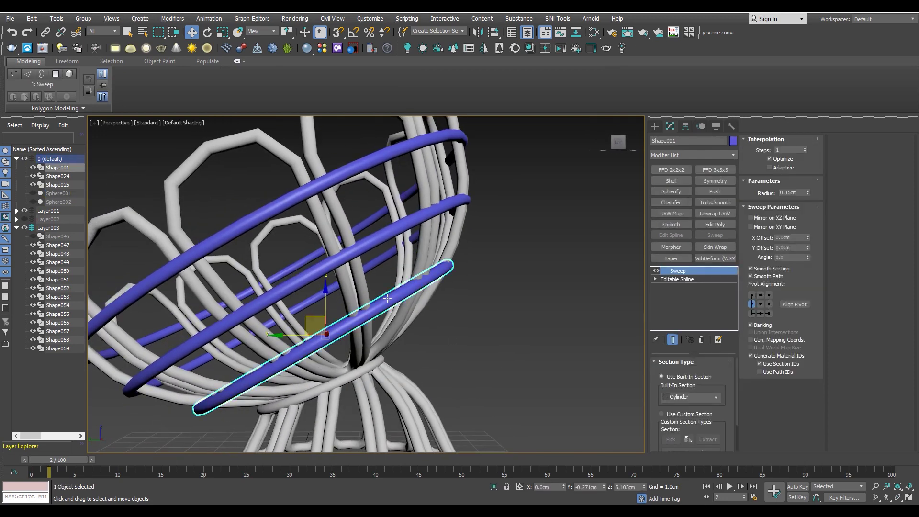
{"action": "scroll", "coordinate": [398, 300], "scroll_direction": "up", "scroll_amount": 2}
{"action": "scroll", "coordinate": [398, 300], "scroll_direction": "down", "scroll_amount": 2}
{"action": "scroll", "coordinate": [398, 299], "scroll_direction": "down", "scroll_amount": 2}
{"action": "scroll", "coordinate": [398, 300], "scroll_direction": "down", "scroll_amount": 3}
{"action": "scroll", "coordinate": [398, 299], "scroll_direction": "down", "scroll_amount": 2}
{"action": "key", "text": "alt+w"}
{"action": "key", "text": "alt+w"}
{"action": "key", "text": "alt+w"}
{"action": "key", "text": "alt+w"}
{"action": "scroll", "coordinate": [423, 280], "scroll_direction": "up", "scroll_amount": 3}
{"action": "scroll", "coordinate": [423, 278], "scroll_direction": "up", "scroll_amount": 2}
{"action": "scroll", "coordinate": [425, 272], "scroll_direction": "up", "scroll_amount": 2}
{"action": "key", "text": "r"}
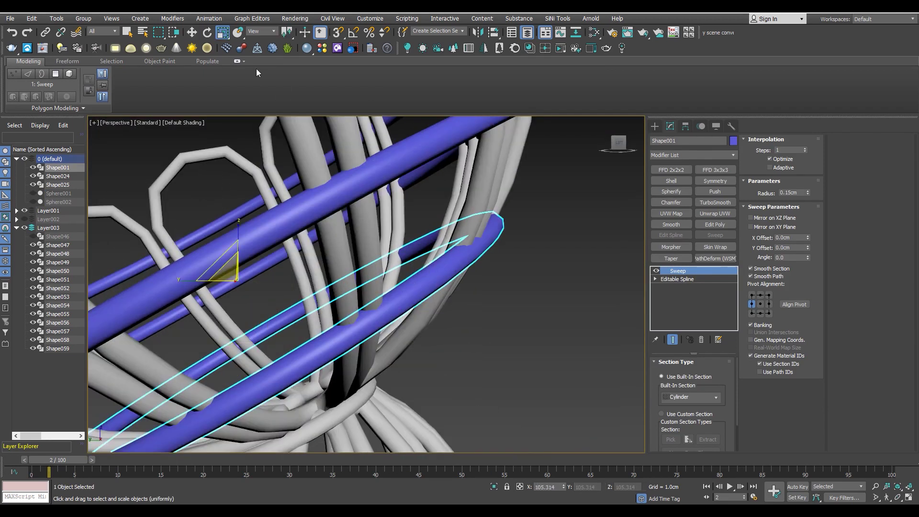
{"action": "right_click", "coordinate": [224, 34]}
{"action": "left_click_drag", "start_coordinate": [678, 250], "coordinate": [662, 53]}
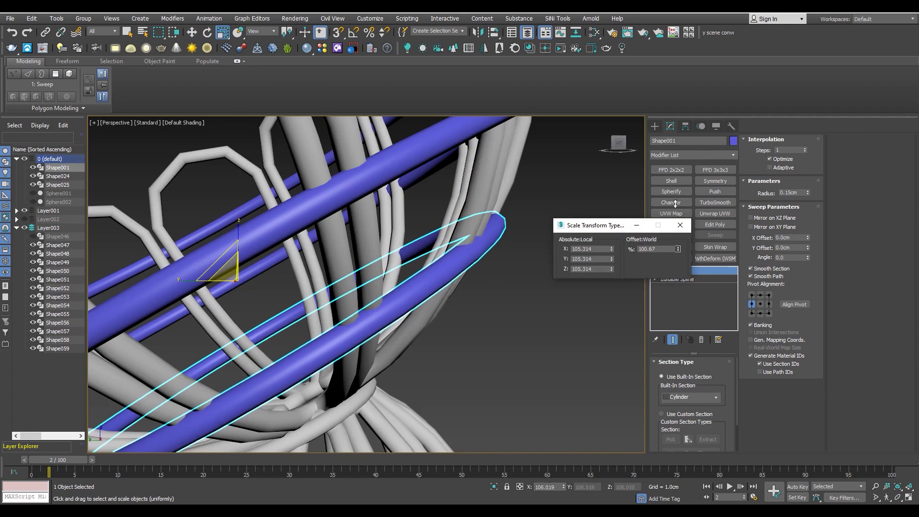
- Enlarge ring Shape024 to about 104.6% with the Offset scale value
{"action": "scroll", "coordinate": [389, 220], "scroll_direction": "down", "scroll_amount": 5}
{"action": "middle_click_drag", "start_coordinate": [336, 239], "coordinate": [389, 221], "text": "alt"}
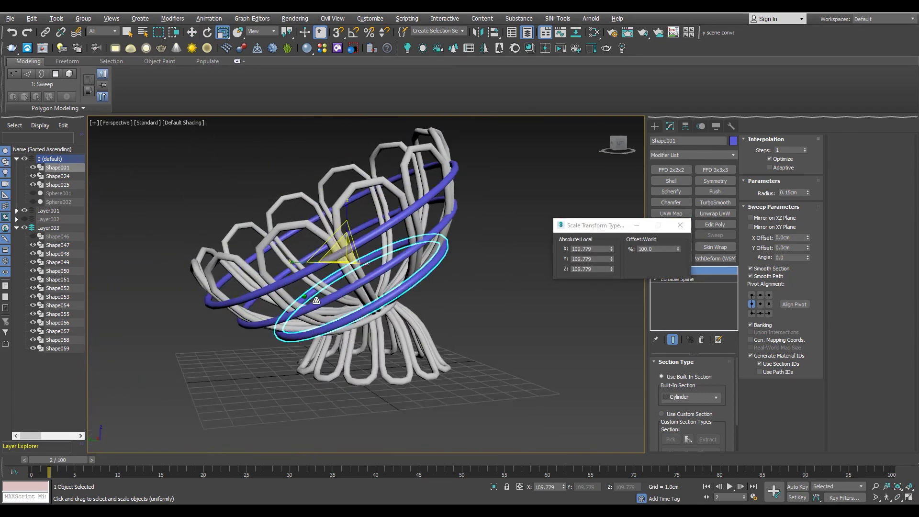
{"action": "left_click", "coordinate": [389, 220]}
{"action": "scroll", "coordinate": [408, 213], "scroll_direction": "up", "scroll_amount": 3}
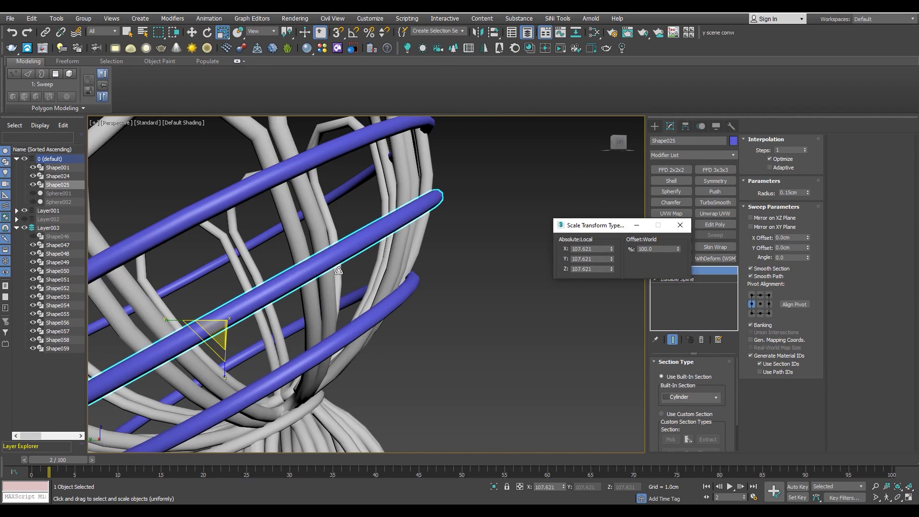
{"action": "mouse_move", "coordinate": [422, 209]}
{"action": "middle_mouse_down", "text": "alt"}
{"action": "mouse_move", "coordinate": [427, 222]}
{"action": "mouse_move", "coordinate": [415, 210]}
{"action": "mouse_move", "coordinate": [463, 214]}
{"action": "mouse_move", "coordinate": [505, 248]}
{"action": "middle_mouse_up", "text": "alt"}
{"action": "left_click", "coordinate": [446, 222]}
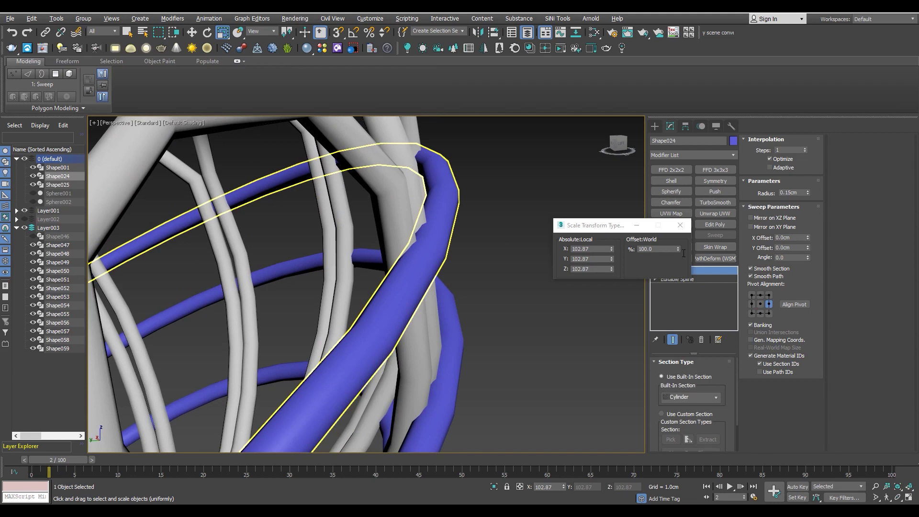
{"action": "left_click_drag", "start_coordinate": [679, 246], "coordinate": [678, 234]}
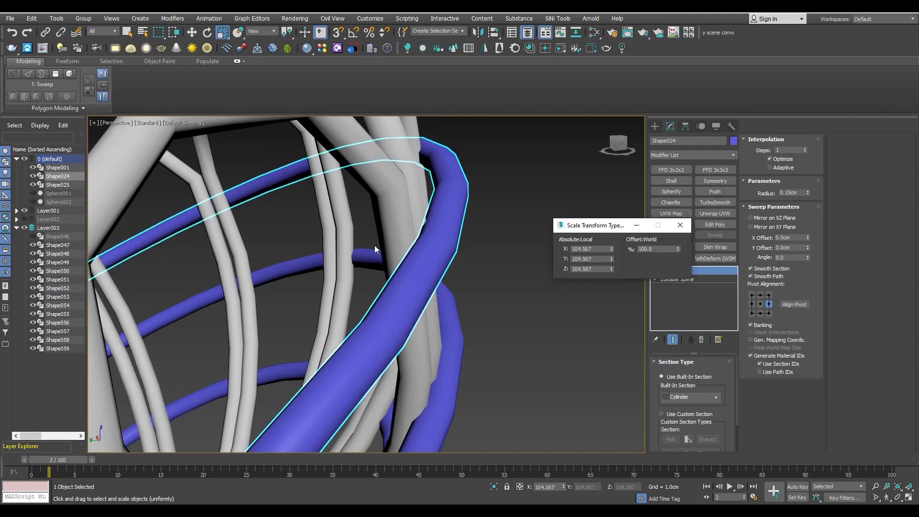
- Select all 28 objects and open the Slate Material Editor
{"action": "scroll", "coordinate": [350, 247], "scroll_direction": "down", "scroll_amount": 5}
{"action": "scroll", "coordinate": [350, 248], "scroll_direction": "down", "scroll_amount": 2}
{"action": "left_click", "coordinate": [359, 273]}
{"action": "middle_click_drag", "start_coordinate": [359, 273], "coordinate": [350, 311], "text": "alt"}
{"action": "scroll", "coordinate": [343, 337], "scroll_direction": "down", "scroll_amount": 3}
{"action": "key", "text": "ctrl+a"}
{"action": "scroll", "coordinate": [343, 336], "scroll_direction": "up", "scroll_amount": 2}
{"action": "scroll", "coordinate": [343, 336], "scroll_direction": "up", "scroll_amount": 2}
{"action": "key", "text": "m"}
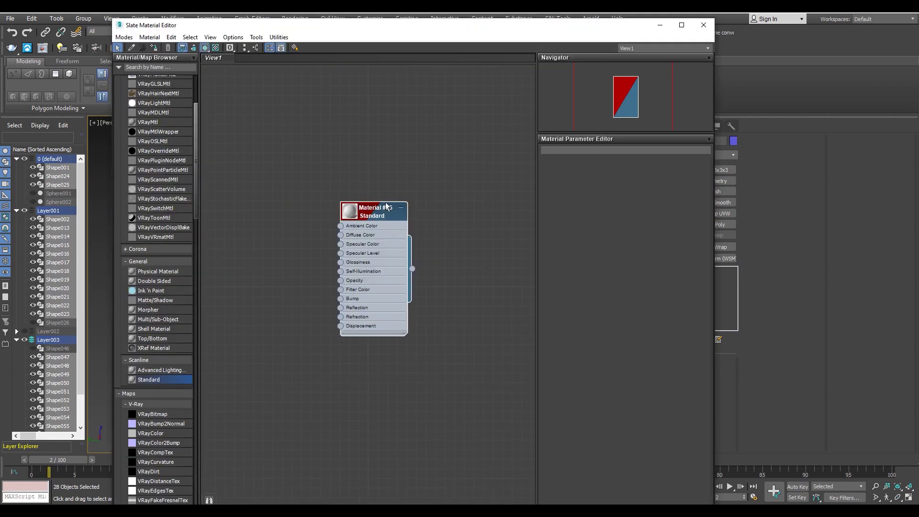
- Close the Slate Material Editor and Scale Transform Type-In, then frame skirt loop Shape056
{"action": "left_click", "coordinate": [704, 25]}
{"action": "left_click", "coordinate": [441, 312]}
{"action": "mouse_move", "coordinate": [440, 312]}
{"action": "middle_mouse_down", "text": "alt"}
{"action": "mouse_move", "coordinate": [418, 284]}
{"action": "mouse_move", "coordinate": [491, 252]}
{"action": "mouse_move", "coordinate": [672, 234]}
{"action": "middle_mouse_up", "text": "alt"}
{"action": "left_click", "coordinate": [680, 225]}
{"action": "middle_click_drag", "start_coordinate": [411, 286], "coordinate": [374, 322]}
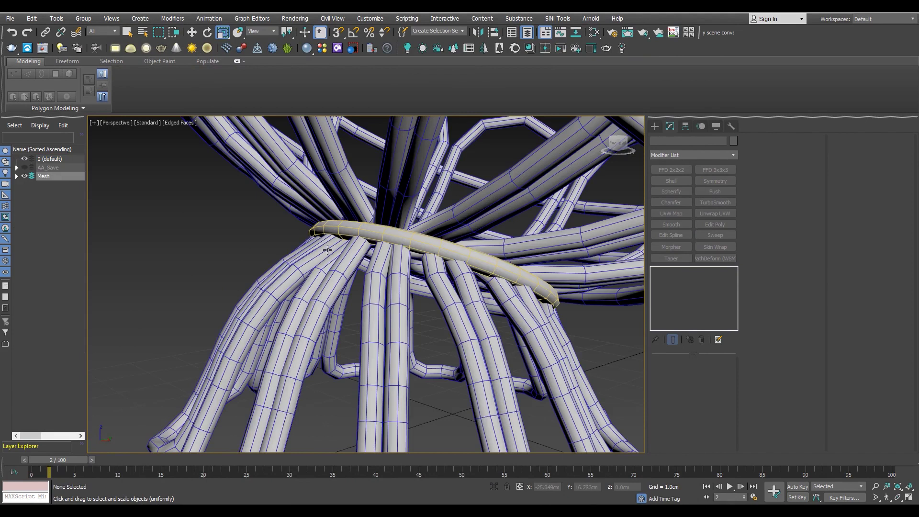
{"action": "left_click", "coordinate": [328, 250]}
{"action": "key", "text": "z"}
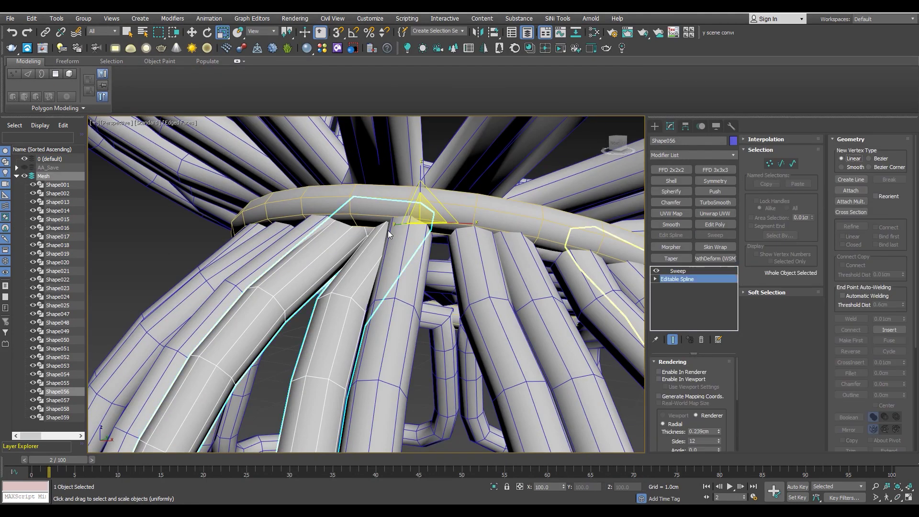
- Raise the loop's end points to the ring, then select Shape057 and view under the ring
{"action": "left_click_drag", "start_coordinate": [393, 178], "coordinate": [395, 161]}
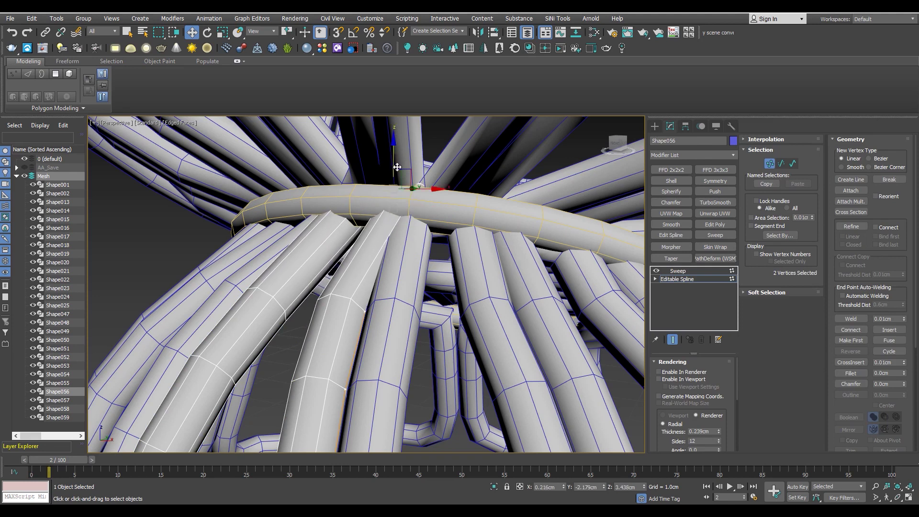
{"action": "middle_click_drag", "start_coordinate": [397, 166], "coordinate": [384, 201], "text": "alt"}
{"action": "scroll", "coordinate": [383, 201], "scroll_direction": "up", "scroll_amount": 3}
{"action": "left_click", "coordinate": [307, 234]}
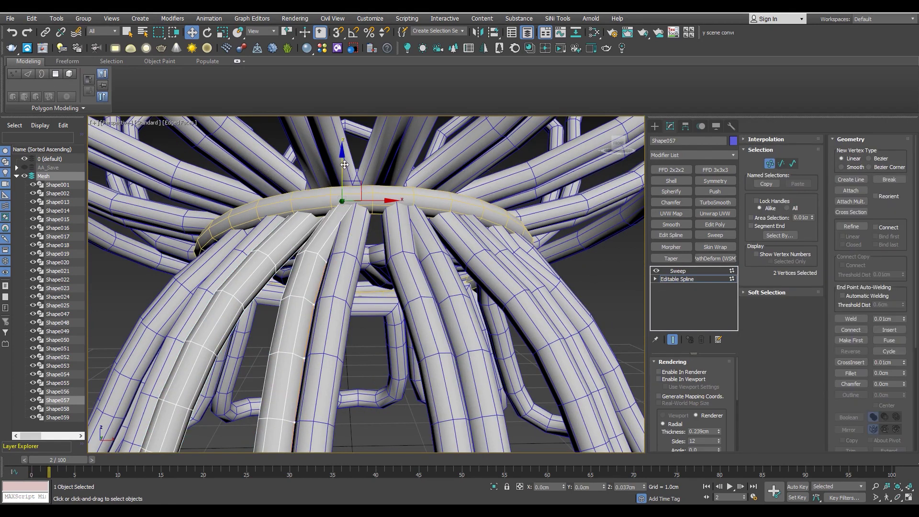
{"action": "middle_click_drag", "start_coordinate": [348, 191], "coordinate": [357, 184], "text": "alt"}
{"action": "scroll", "coordinate": [359, 182], "scroll_direction": "up", "scroll_amount": 2}
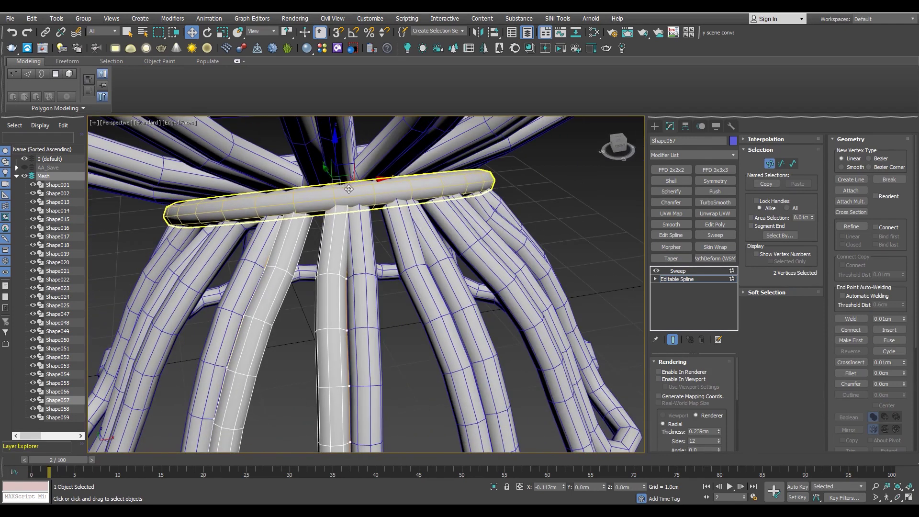
{"action": "middle_click_drag", "start_coordinate": [349, 189], "coordinate": [235, 197], "text": "alt"}
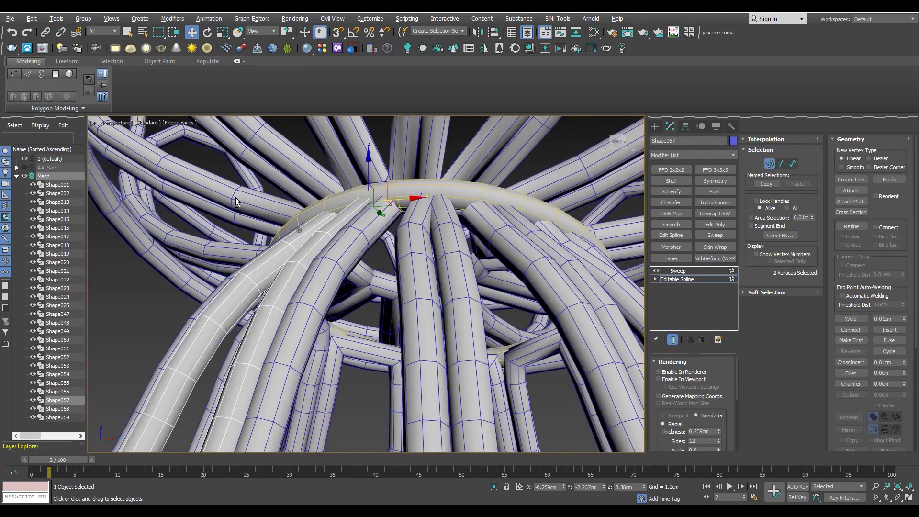
{"action": "middle_click_drag", "start_coordinate": [235, 197], "coordinate": [377, 211], "text": "alt"}
- Select skirt loop Shape058 in Vertex mode and pick vertex 9, inspecting the junction
{"action": "left_click", "coordinate": [673, 280]}
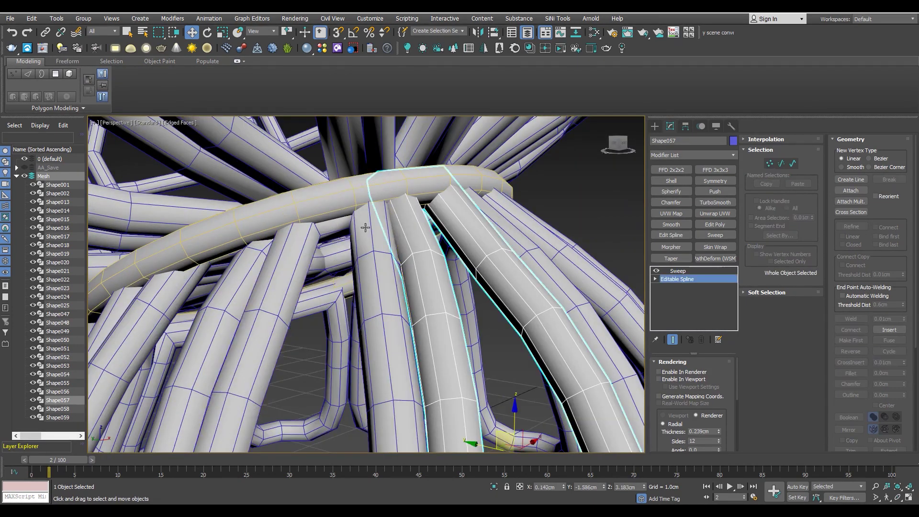
{"action": "left_click", "coordinate": [366, 228]}
{"action": "key", "text": "1"}
{"action": "mouse_move", "coordinate": [338, 209]}
{"action": "middle_mouse_down", "text": "alt"}
{"action": "mouse_move", "coordinate": [337, 163]}
{"action": "mouse_move", "coordinate": [327, 178]}
{"action": "middle_mouse_up", "text": "alt"}
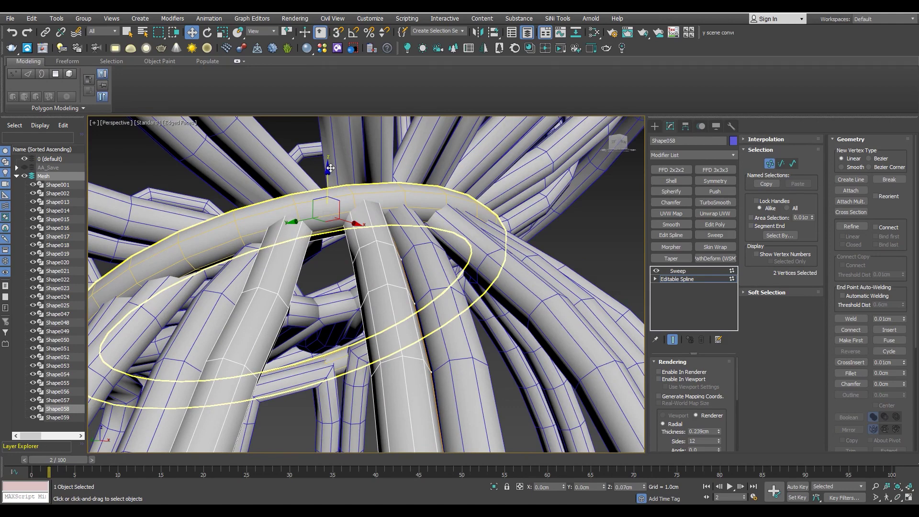
{"action": "middle_click_drag", "start_coordinate": [330, 168], "coordinate": [339, 262], "text": "alt"}
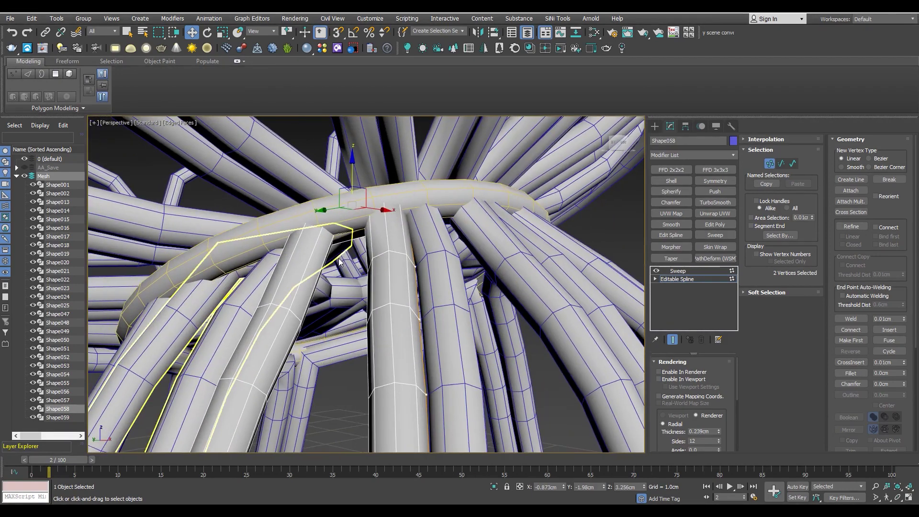
{"action": "left_click", "coordinate": [332, 224]}
{"action": "mouse_move", "coordinate": [302, 180]}
{"action": "middle_mouse_down", "text": "alt"}
{"action": "mouse_move", "coordinate": [286, 253]}
{"action": "mouse_move", "coordinate": [364, 233]}
{"action": "middle_mouse_up", "text": "alt"}
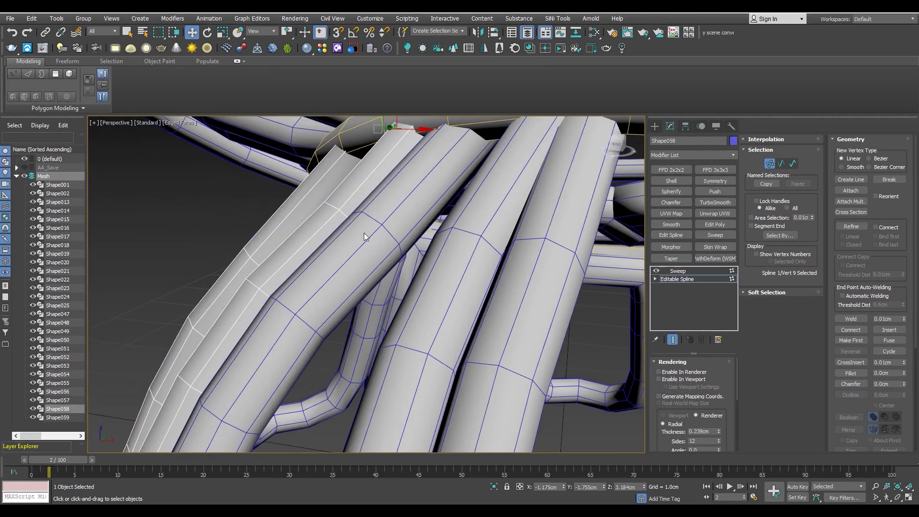
{"action": "mouse_move", "coordinate": [328, 202]}
{"action": "middle_mouse_down", "text": "alt"}
{"action": "mouse_move", "coordinate": [371, 217]}
{"action": "mouse_move", "coordinate": [271, 236]}
{"action": "mouse_move", "coordinate": [270, 261]}
{"action": "middle_mouse_up", "text": "alt"}
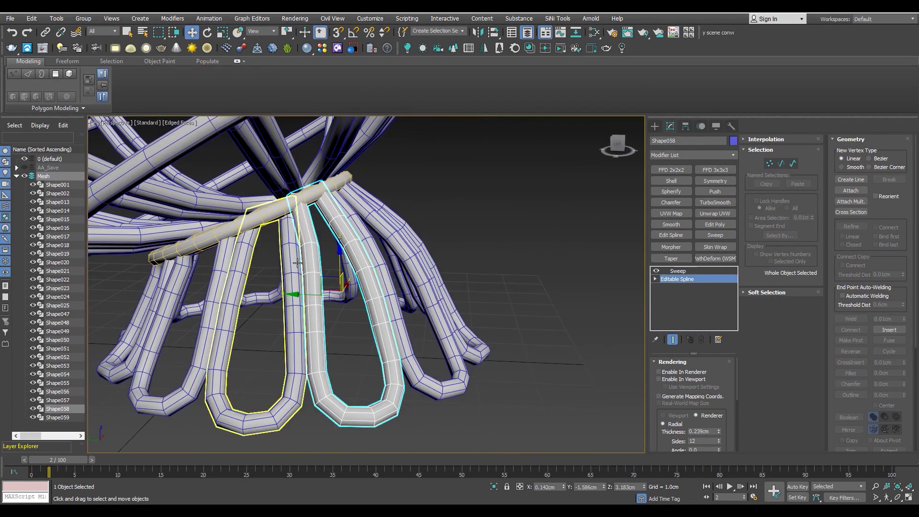
- Frame skirt loop Shape047, select its two top vertices in Vertex mode and raise them slightly
{"action": "left_click", "coordinate": [296, 263]}
{"action": "key", "text": "z"}
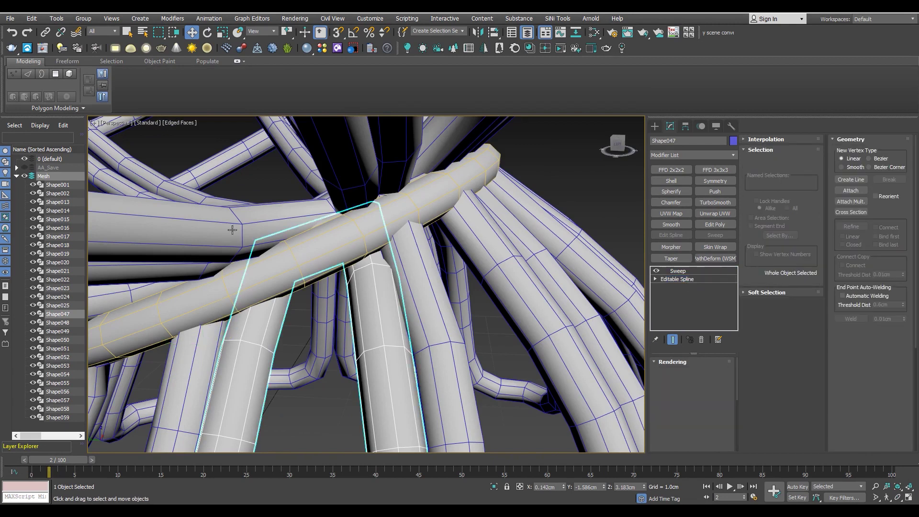
{"action": "key", "text": "F3"}
{"action": "key", "text": "1"}
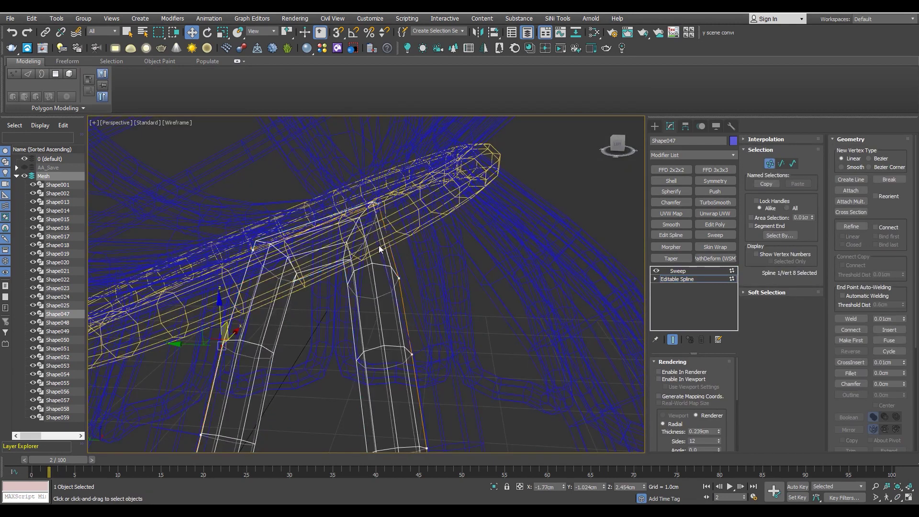
{"action": "left_click_drag", "start_coordinate": [202, 282], "coordinate": [203, 263]}
{"action": "key", "text": "F3"}
{"action": "mouse_move", "coordinate": [349, 248]}
{"action": "middle_mouse_down", "text": "alt"}
{"action": "mouse_move", "coordinate": [358, 214]}
{"action": "mouse_move", "coordinate": [339, 226]}
{"action": "middle_mouse_up", "text": "alt"}
{"action": "left_click_drag", "start_coordinate": [330, 214], "coordinate": [330, 210]}
- Move Shape047's top vertices under the ring, then pick vertex 9
{"action": "middle_click_drag", "start_coordinate": [330, 211], "coordinate": [352, 291], "text": "alt"}
{"action": "key", "text": "F3"}
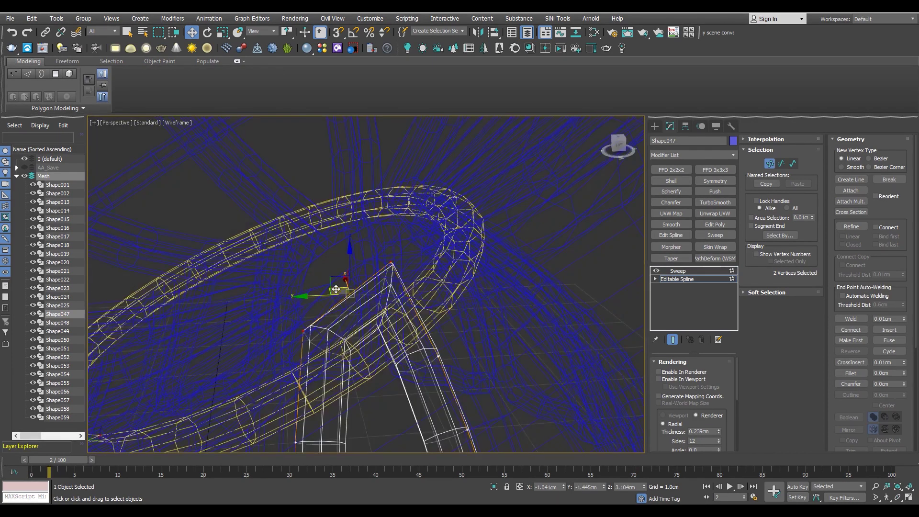
{"action": "left_click_drag", "start_coordinate": [336, 290], "coordinate": [344, 312]}
{"action": "left_click", "coordinate": [341, 311]}
{"action": "middle_click_drag", "start_coordinate": [341, 311], "coordinate": [287, 335], "text": "alt"}
{"action": "key", "text": "F3"}
{"action": "scroll", "coordinate": [334, 303], "scroll_direction": "down", "scroll_amount": 3}
{"action": "mouse_move", "coordinate": [335, 304]}
{"action": "middle_mouse_down", "text": "alt"}
{"action": "mouse_move", "coordinate": [341, 286]}
{"action": "mouse_move", "coordinate": [301, 253]}
{"action": "middle_mouse_up", "text": "alt"}
{"action": "scroll", "coordinate": [300, 252], "scroll_direction": "up", "scroll_amount": 2}
- Move vertex 9 further under the ring and along X to tuck the tube in
{"action": "left_click_drag", "start_coordinate": [277, 238], "coordinate": [245, 266]}
{"action": "middle_click_drag", "start_coordinate": [244, 266], "coordinate": [338, 286], "text": "alt"}
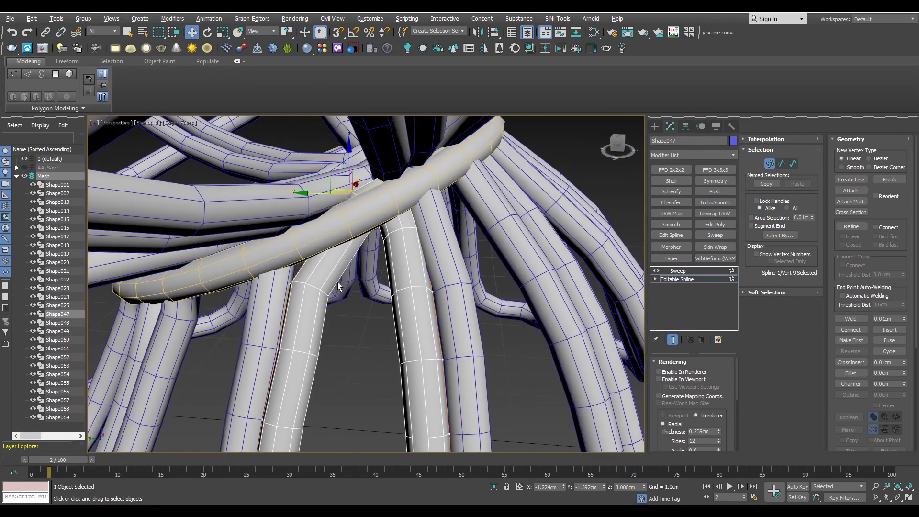
{"action": "left_click_drag", "start_coordinate": [336, 192], "coordinate": [303, 195]}
{"action": "mouse_move", "coordinate": [304, 198]}
{"action": "middle_mouse_down", "text": "alt"}
{"action": "mouse_move", "coordinate": [287, 215]}
{"action": "mouse_move", "coordinate": [294, 229]}
{"action": "middle_mouse_up", "text": "alt"}
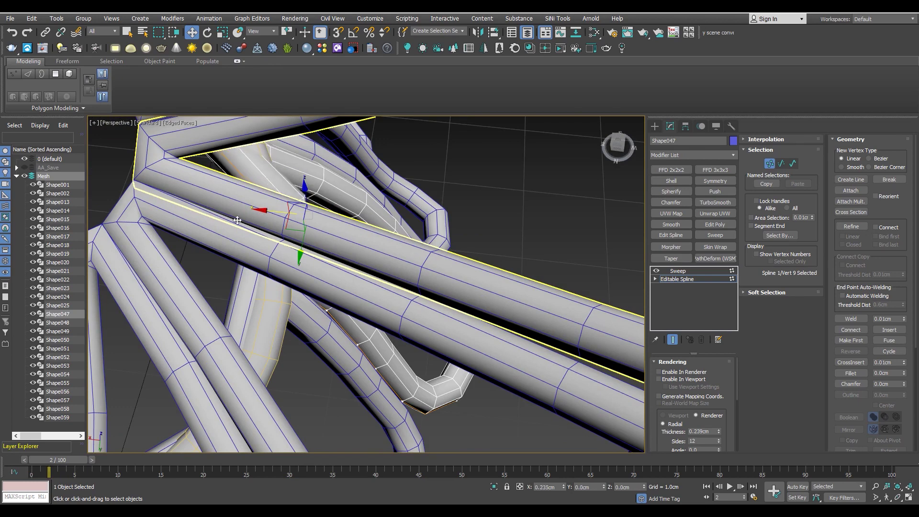
{"action": "left_click_drag", "start_coordinate": [237, 221], "coordinate": [179, 232]}
{"action": "mouse_move", "coordinate": [227, 217]}
{"action": "middle_mouse_down", "text": "alt"}
{"action": "mouse_move", "coordinate": [171, 228]}
{"action": "mouse_move", "coordinate": [220, 214]}
{"action": "middle_mouse_up", "text": "alt"}
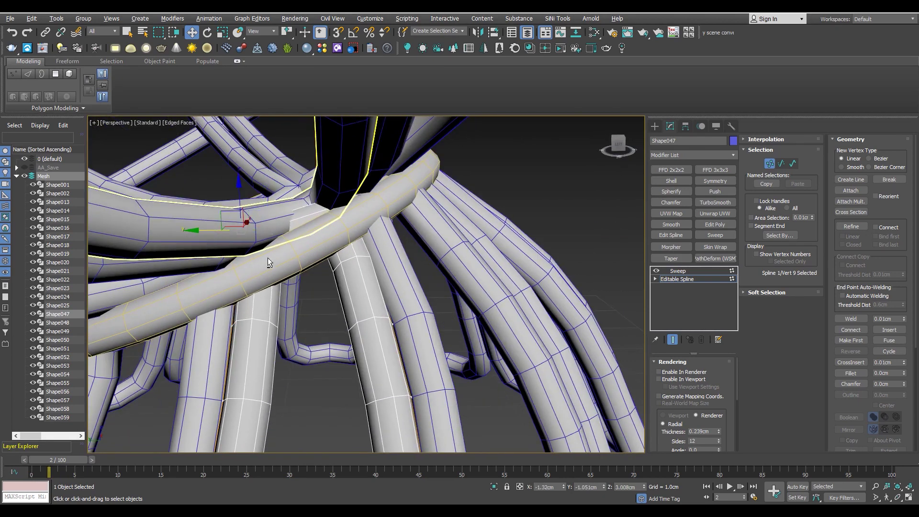
{"action": "middle_click_drag", "start_coordinate": [269, 261], "coordinate": [255, 198], "text": "alt"}
- Move vertex 11 to reshape the tube, then reselect vertex 9
{"action": "key", "text": "F3"}
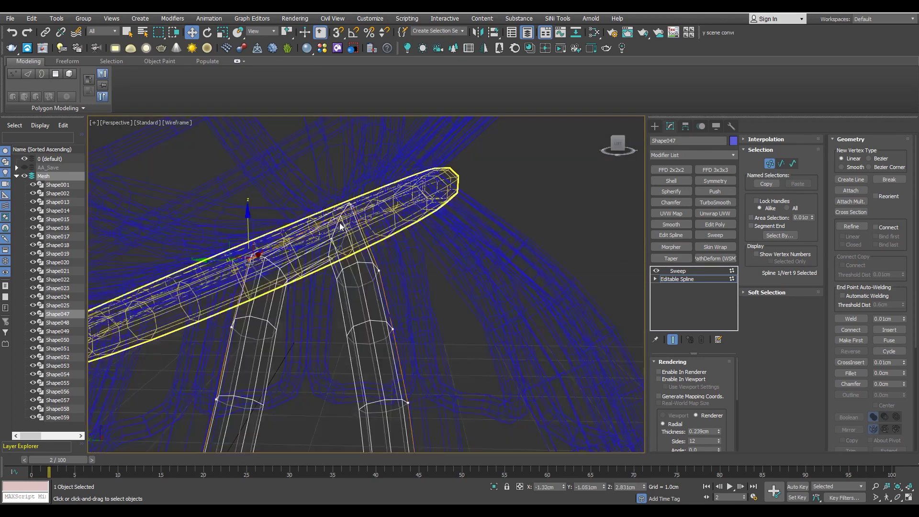
{"action": "mouse_move", "coordinate": [371, 242]}
{"action": "middle_mouse_down", "text": "alt"}
{"action": "mouse_move", "coordinate": [329, 226]}
{"action": "mouse_move", "coordinate": [284, 234]}
{"action": "mouse_move", "coordinate": [348, 271]}
{"action": "mouse_move", "coordinate": [383, 275]}
{"action": "middle_mouse_up", "text": "alt"}
{"action": "left_click", "coordinate": [388, 276]}
{"action": "key", "text": "F3"}
{"action": "left_click_drag", "start_coordinate": [406, 265], "coordinate": [390, 261]}
{"action": "mouse_move", "coordinate": [332, 259]}
{"action": "middle_mouse_down", "text": "alt"}
{"action": "mouse_move", "coordinate": [298, 220]}
{"action": "mouse_move", "coordinate": [387, 200]}
{"action": "middle_mouse_up", "text": "alt"}
{"action": "key", "text": "F3"}
{"action": "left_click", "coordinate": [317, 215]}
{"action": "key", "text": "F3"}
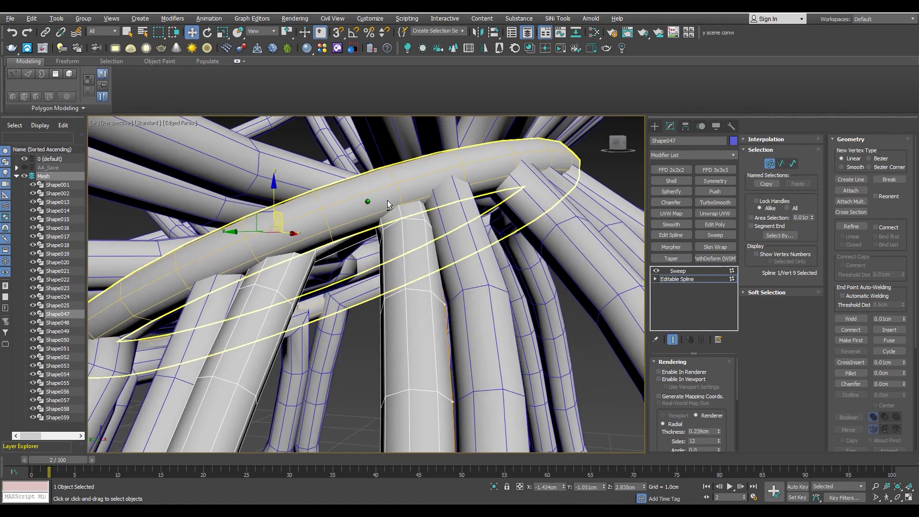
- Reselect the two top vertices and move the tube's upper end under the ring
{"action": "key", "text": "F3"}
{"action": "left_click_drag", "start_coordinate": [438, 213], "coordinate": [409, 172]}
{"action": "key", "text": "F3"}
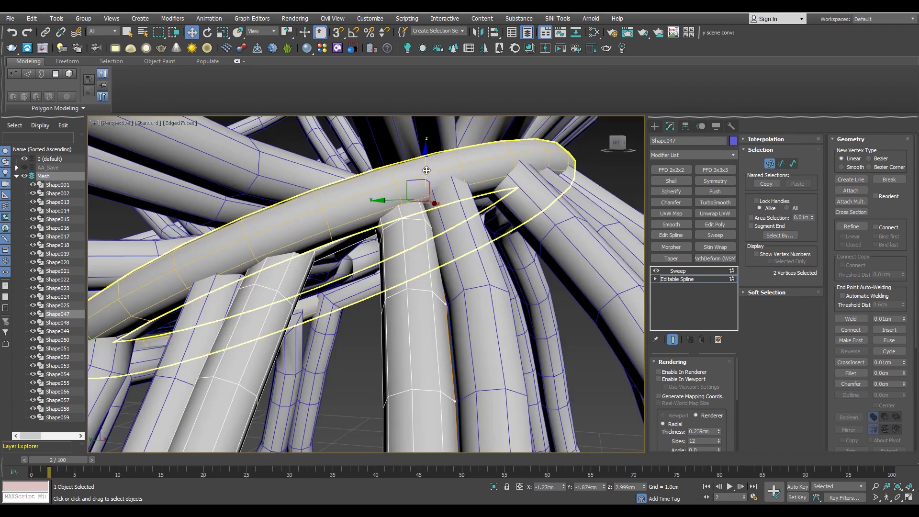
{"action": "middle_click_drag", "start_coordinate": [426, 171], "coordinate": [481, 206], "text": "alt"}
{"action": "key", "text": "F3"}
{"action": "key", "text": "F3"}
{"action": "left_click_drag", "start_coordinate": [480, 207], "coordinate": [472, 233]}
{"action": "key", "text": "F3"}
{"action": "key", "text": "F3"}
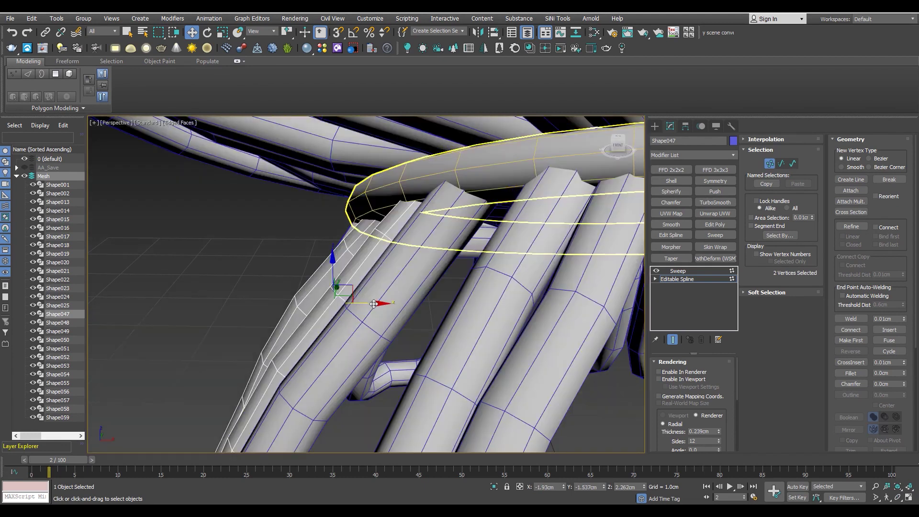
- Pick vertex 10 and check the tucked end in wireframe from a low side view
{"action": "key", "text": "F3"}
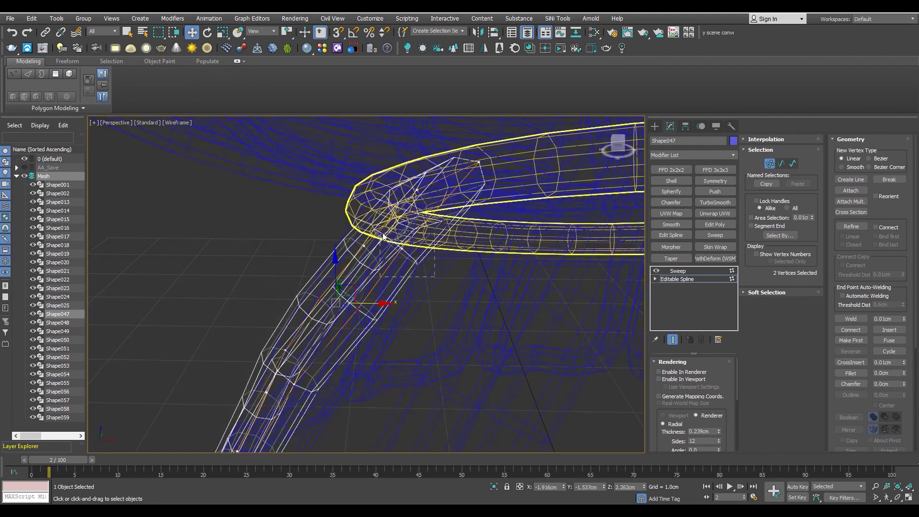
{"action": "left_click", "coordinate": [401, 236]}
{"action": "key", "text": "F3"}
{"action": "key", "text": "F3"}
{"action": "left_click", "coordinate": [479, 156]}
{"action": "key", "text": "F3"}
{"action": "mouse_move", "coordinate": [349, 217]}
{"action": "middle_mouse_down", "text": "alt"}
{"action": "mouse_move", "coordinate": [452, 175]}
{"action": "mouse_move", "coordinate": [441, 185]}
{"action": "mouse_move", "coordinate": [462, 217]}
{"action": "mouse_move", "coordinate": [410, 239]}
{"action": "mouse_move", "coordinate": [448, 252]}
{"action": "mouse_move", "coordinate": [439, 240]}
{"action": "mouse_move", "coordinate": [459, 212]}
{"action": "mouse_move", "coordinate": [341, 167]}
{"action": "middle_mouse_up", "text": "alt"}
{"action": "scroll", "coordinate": [410, 239], "scroll_direction": "down", "scroll_amount": 5}
{"action": "scroll", "coordinate": [376, 218], "scroll_direction": "up", "scroll_amount": 5}
{"action": "scroll", "coordinate": [418, 267], "scroll_direction": "down", "scroll_amount": 5}
{"action": "key", "text": "F3"}
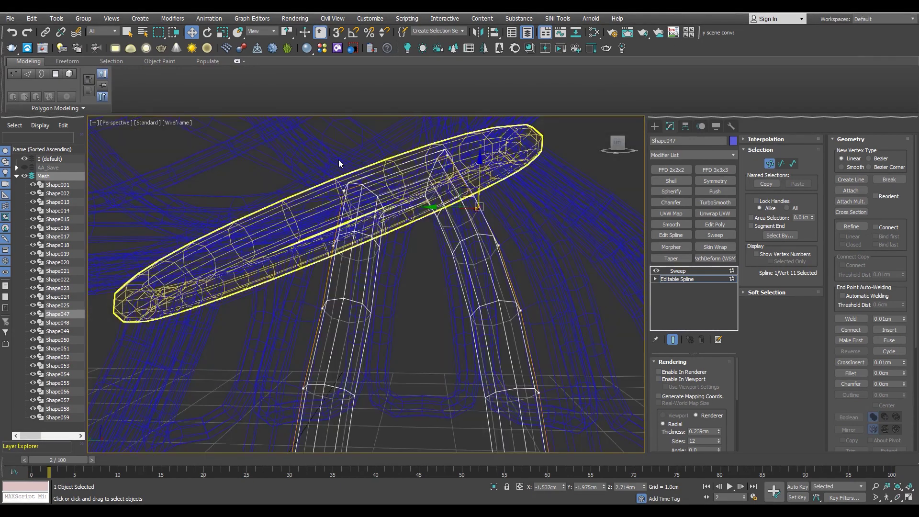
{"action": "key", "text": "F3"}
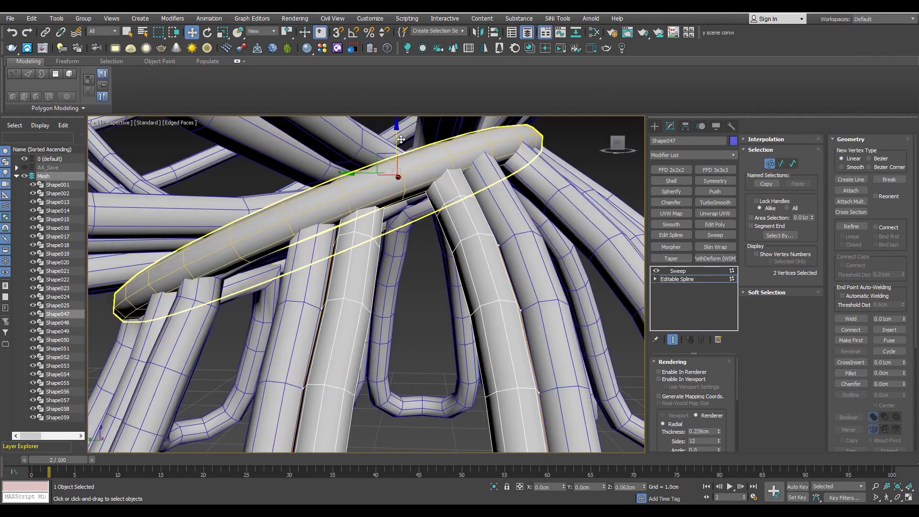
{"action": "scroll", "coordinate": [404, 144], "scroll_direction": "down", "scroll_amount": 3}
{"action": "mouse_move", "coordinate": [404, 145]}
{"action": "middle_mouse_down", "text": "alt"}
{"action": "mouse_move", "coordinate": [472, 150]}
{"action": "mouse_move", "coordinate": [317, 197]}
{"action": "mouse_move", "coordinate": [378, 205]}
{"action": "mouse_move", "coordinate": [242, 214]}
{"action": "mouse_move", "coordinate": [305, 223]}
{"action": "mouse_move", "coordinate": [245, 222]}
{"action": "middle_mouse_up", "text": "alt"}
{"action": "scroll", "coordinate": [304, 224], "scroll_direction": "down", "scroll_amount": 3}
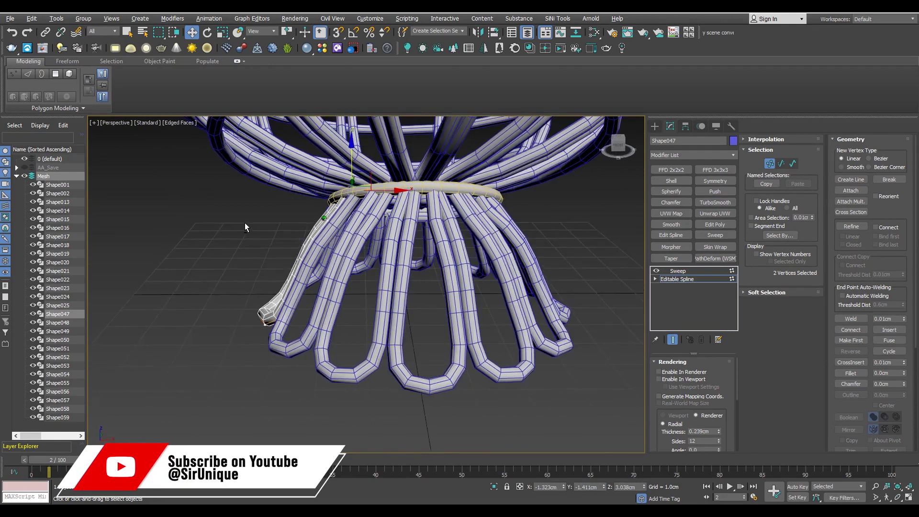
- Select vertices 7 and 6 of Shape047 and nudge the loop's side along X
{"action": "scroll", "coordinate": [245, 223], "scroll_direction": "up", "scroll_amount": 5}
{"action": "left_click_drag", "start_coordinate": [330, 245], "coordinate": [367, 211]}
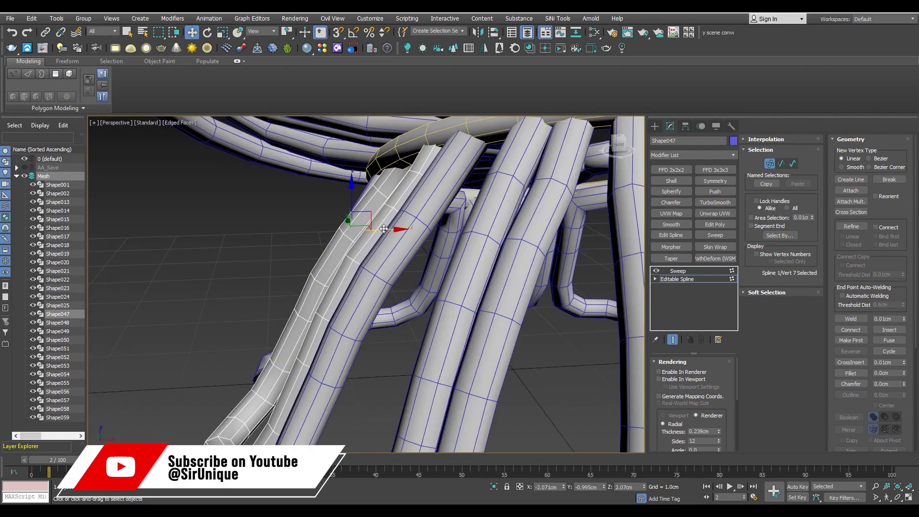
{"action": "left_click", "coordinate": [336, 271]}
{"action": "mouse_move", "coordinate": [335, 271]}
{"action": "middle_mouse_down", "text": "alt"}
{"action": "mouse_move", "coordinate": [353, 270]}
{"action": "mouse_move", "coordinate": [368, 291]}
{"action": "middle_mouse_up", "text": "alt"}
{"action": "key", "text": "F3"}
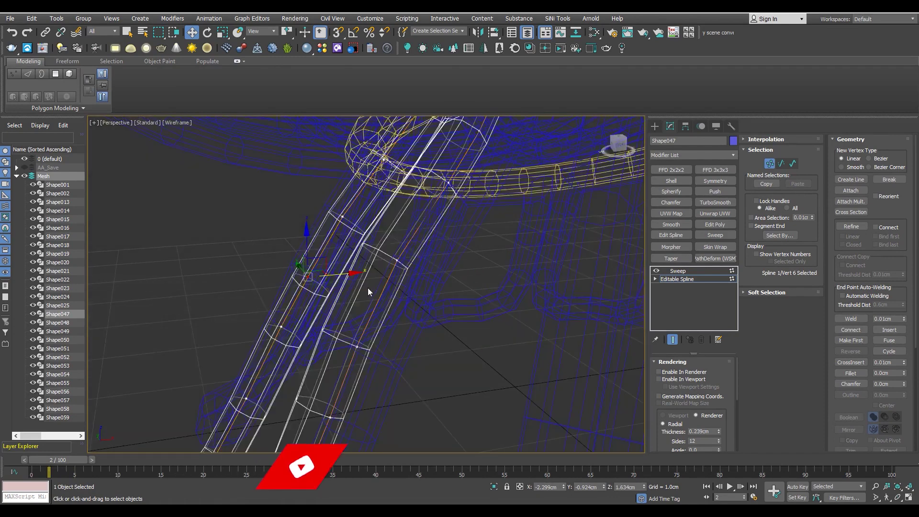
{"action": "key", "text": "F3"}
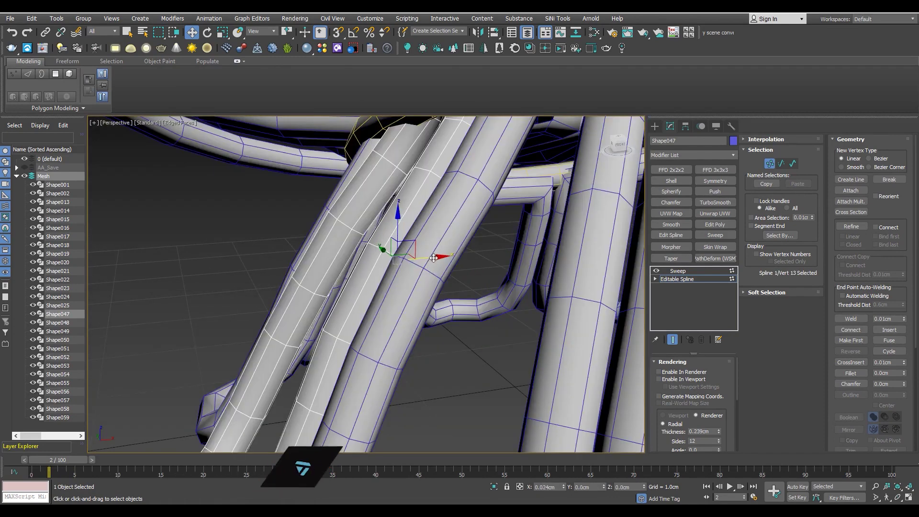
{"action": "scroll", "coordinate": [431, 259], "scroll_direction": "down", "scroll_amount": 5}
{"action": "mouse_move", "coordinate": [380, 266]}
{"action": "middle_mouse_down", "text": "alt"}
{"action": "mouse_move", "coordinate": [513, 246]}
{"action": "mouse_move", "coordinate": [382, 277]}
{"action": "middle_mouse_up", "text": "alt"}
{"action": "key", "text": "F3"}
{"action": "scroll", "coordinate": [382, 277], "scroll_direction": "up", "scroll_amount": 4}
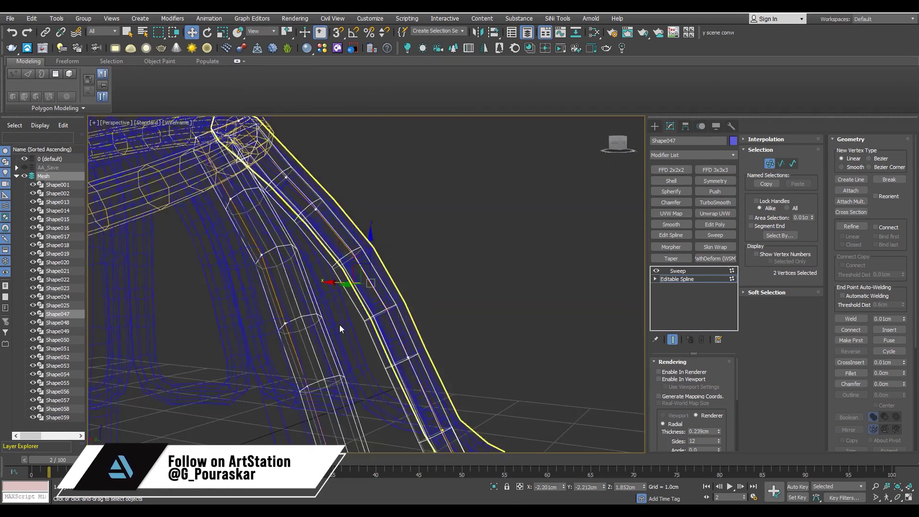
{"action": "key", "text": "F3"}
{"action": "left_click_drag", "start_coordinate": [336, 283], "coordinate": [337, 285]}
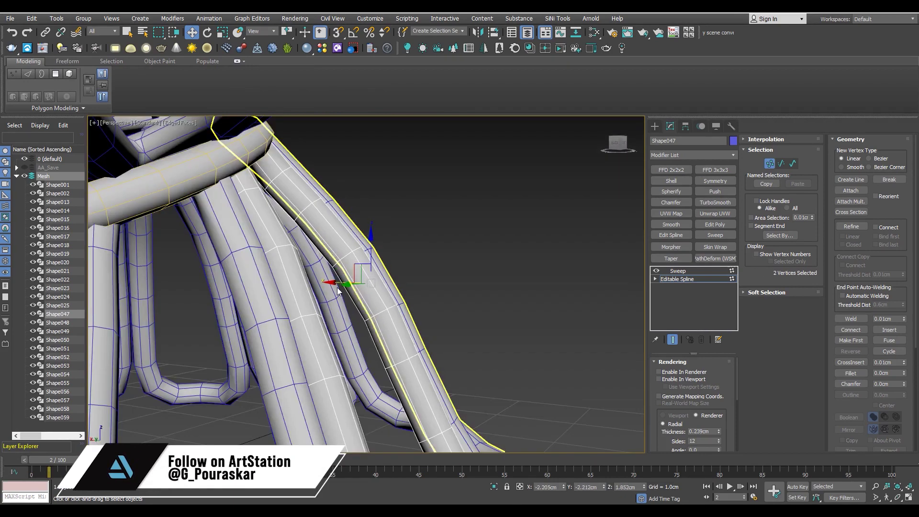
- Zoom out and orbit low to review Shape047 alongside the neighbouring skirt loops
{"action": "mouse_move", "coordinate": [346, 298]}
{"action": "middle_mouse_down", "text": "alt"}
{"action": "mouse_move", "coordinate": [254, 256]}
{"action": "mouse_move", "coordinate": [234, 329]}
{"action": "mouse_move", "coordinate": [243, 303]}
{"action": "mouse_move", "coordinate": [232, 295]}
{"action": "mouse_move", "coordinate": [359, 300]}
{"action": "middle_mouse_up", "text": "alt"}
{"action": "scroll", "coordinate": [241, 259], "scroll_direction": "up", "scroll_amount": 3}
{"action": "scroll", "coordinate": [354, 314], "scroll_direction": "down", "scroll_amount": 3}
{"action": "scroll", "coordinate": [350, 326], "scroll_direction": "down", "scroll_amount": 5}
{"action": "scroll", "coordinate": [296, 305], "scroll_direction": "up", "scroll_amount": 2}
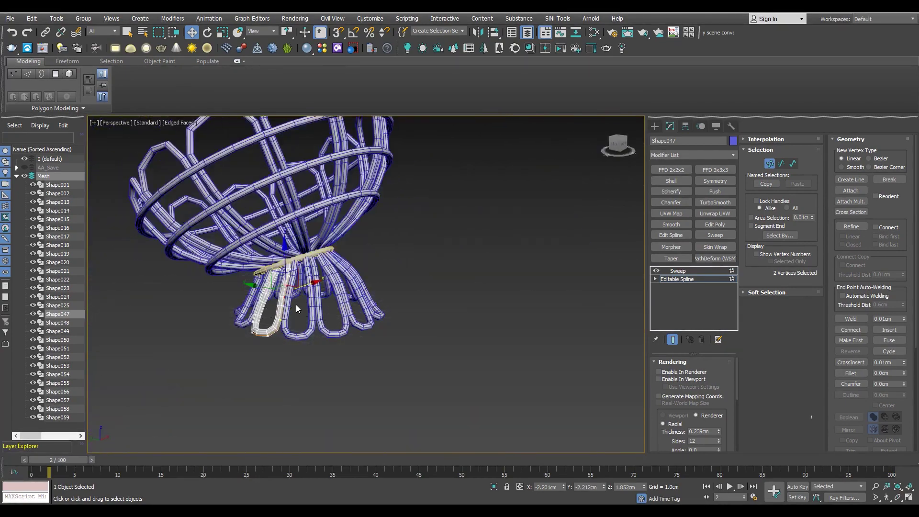
{"action": "scroll", "coordinate": [296, 305], "scroll_direction": "up", "scroll_amount": 2}
{"action": "scroll", "coordinate": [266, 289], "scroll_direction": "up", "scroll_amount": 4}
{"action": "middle_click_drag", "start_coordinate": [266, 274], "coordinate": [219, 267], "text": "alt"}
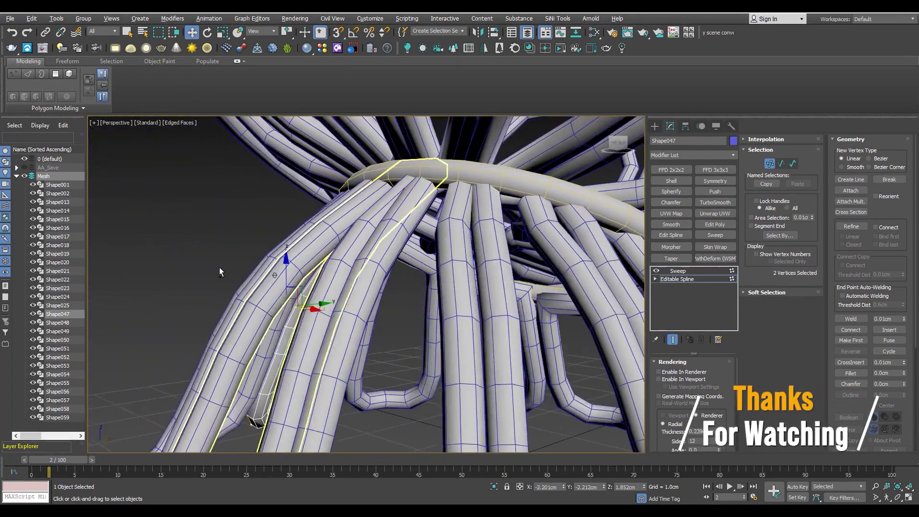
{"action": "scroll", "coordinate": [284, 276], "scroll_direction": "down", "scroll_amount": 4}
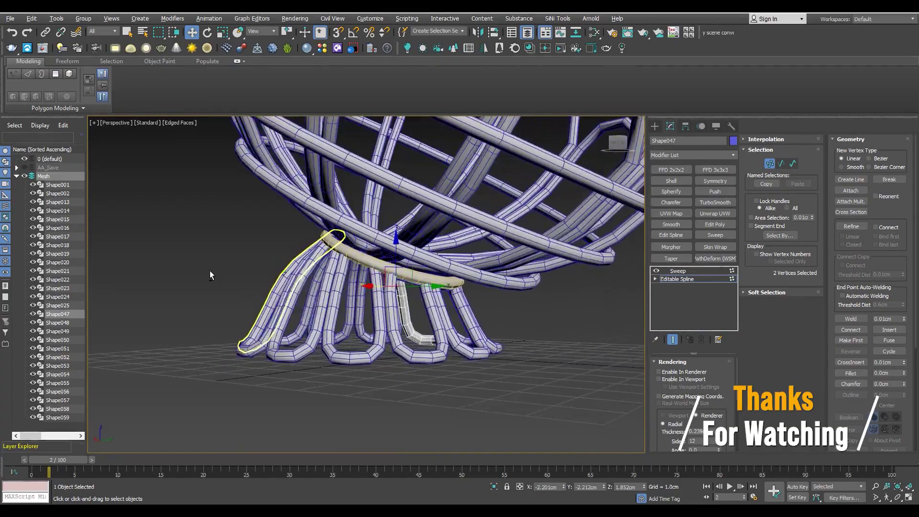